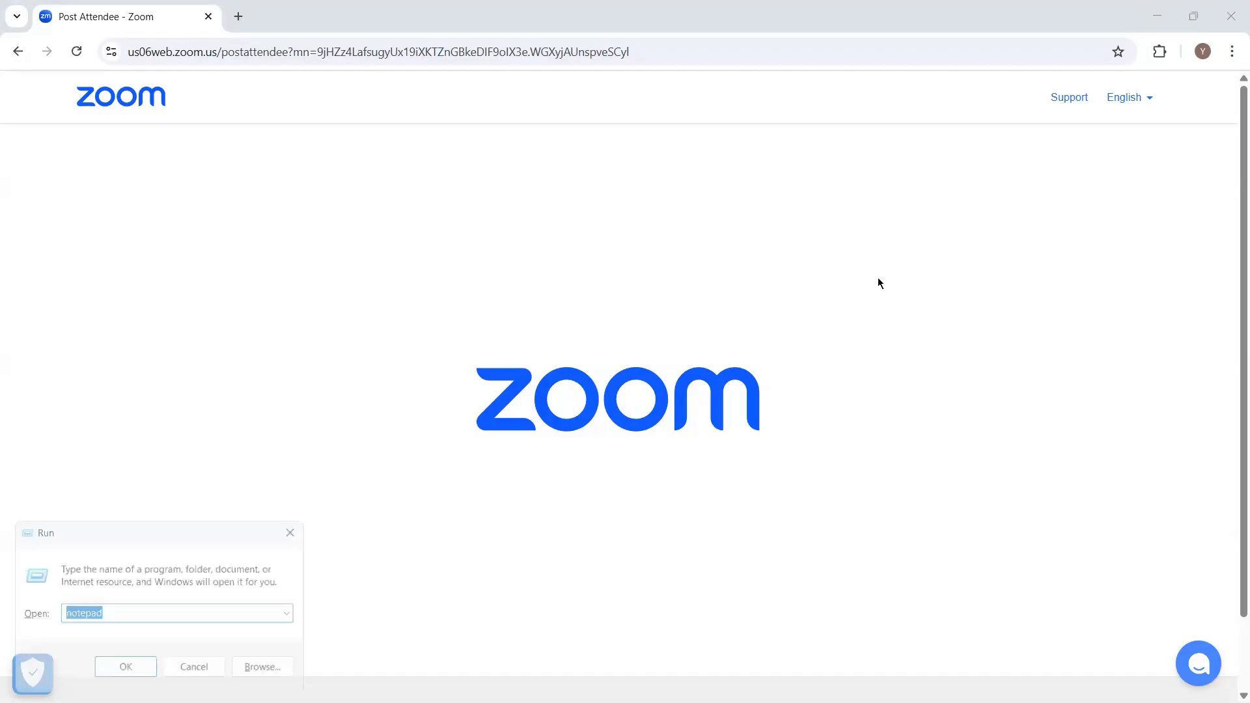
Step: Launch Notepad and bring its blank untitled document into view
key(Return)
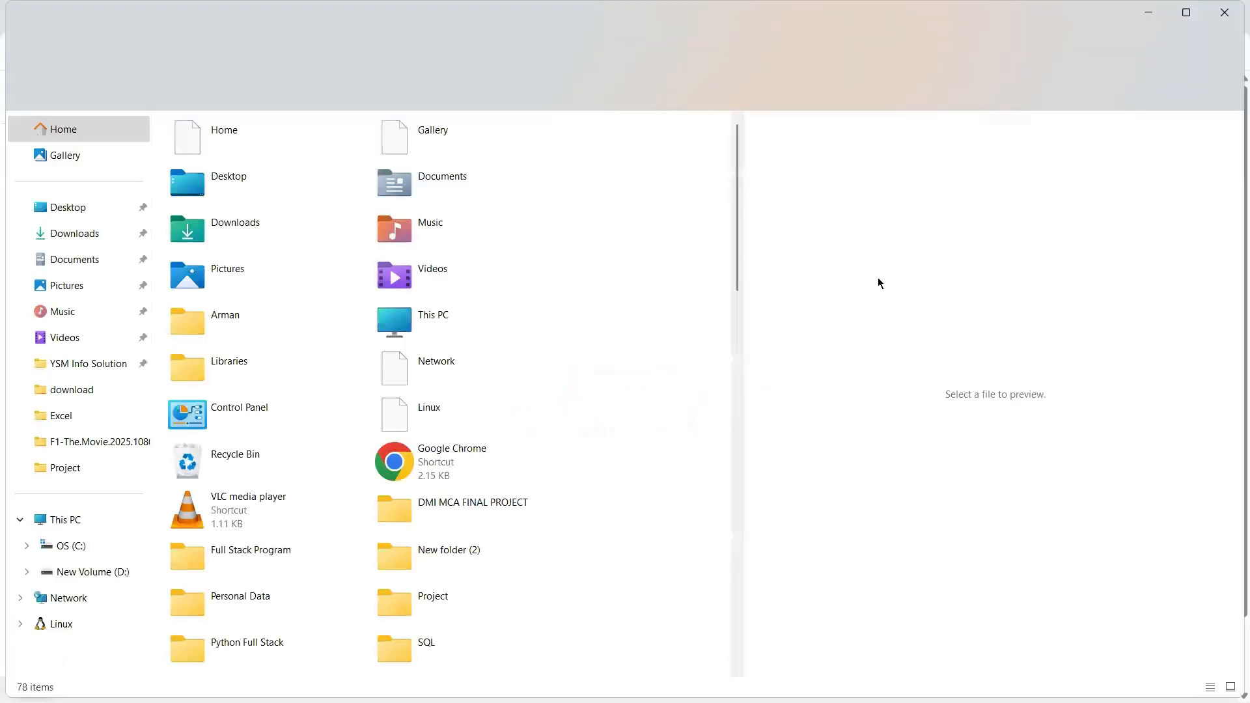
key(alt+shift+Tab)
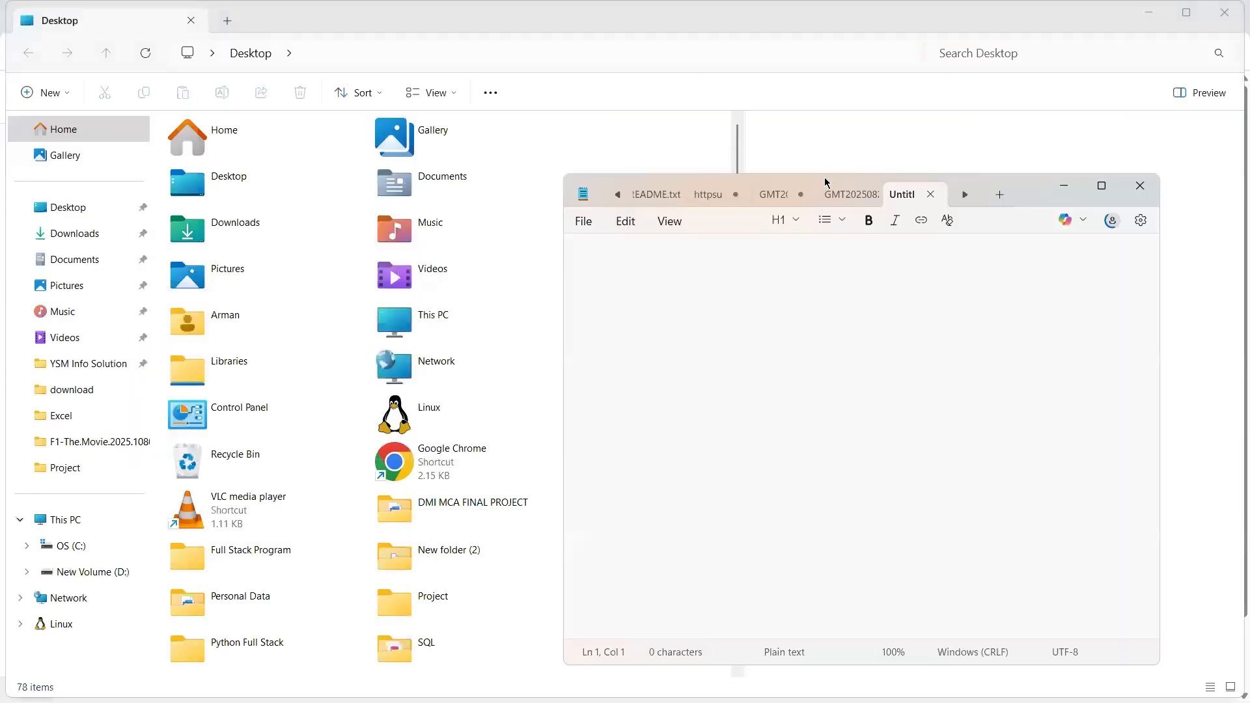
drag(878, 183, 892, 193)
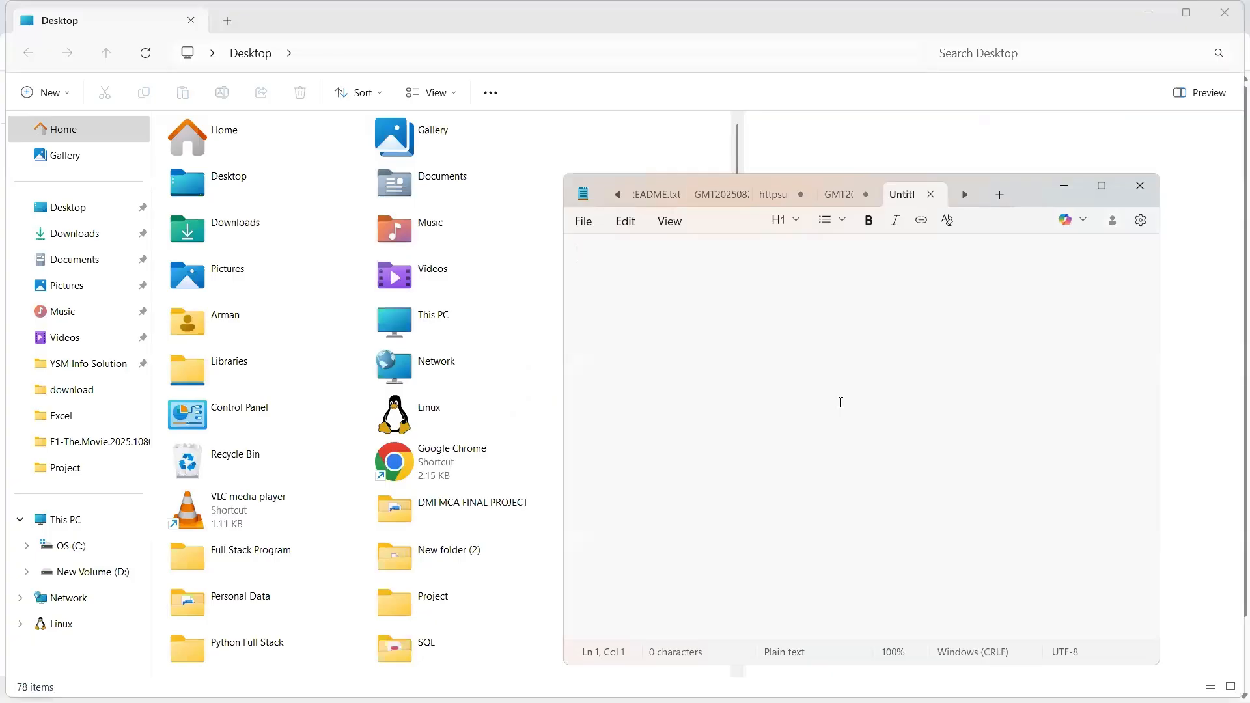
Step: Write the note "load the excel sheet" on the first line of the blank document and start a new line
text(e)
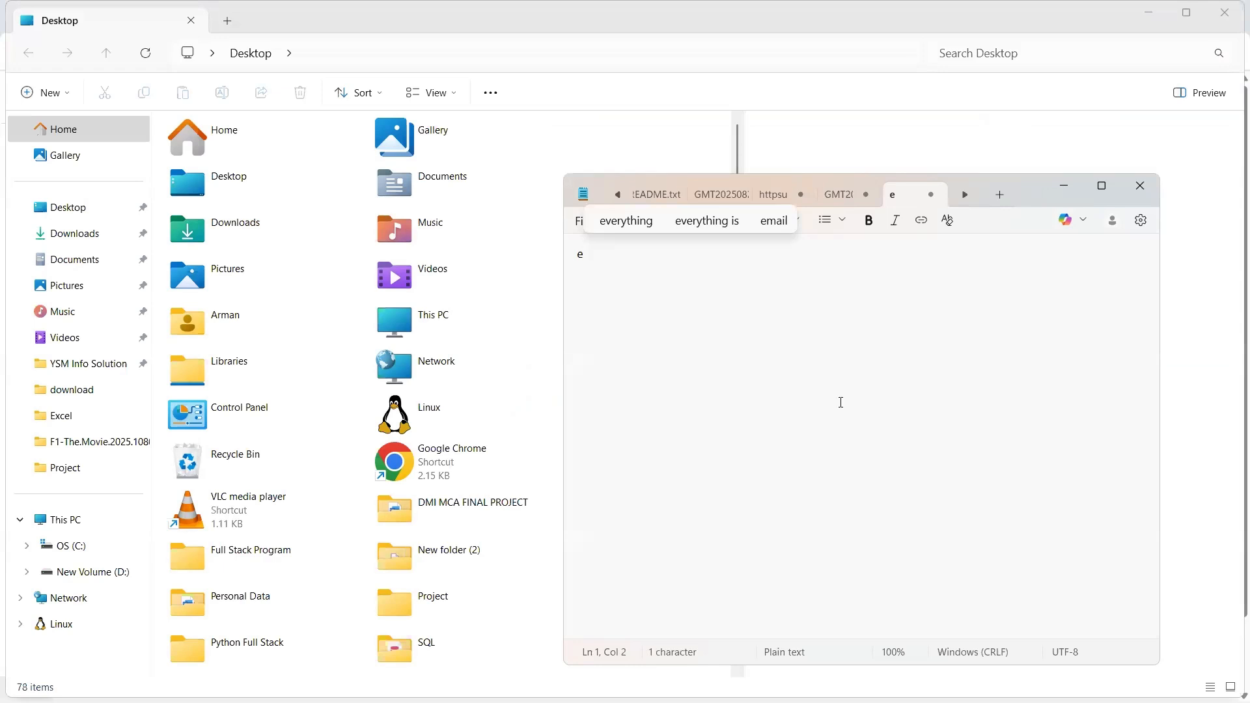
key(BackSpace)
text(load the exc)
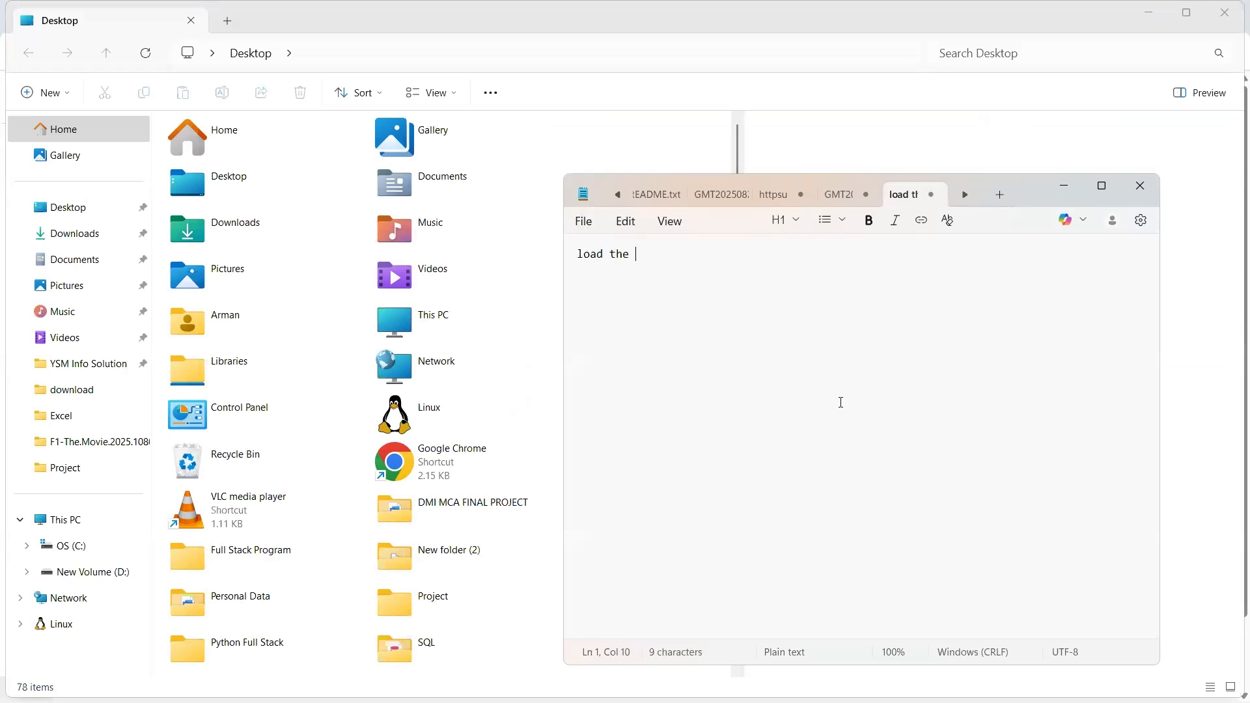
text(el)
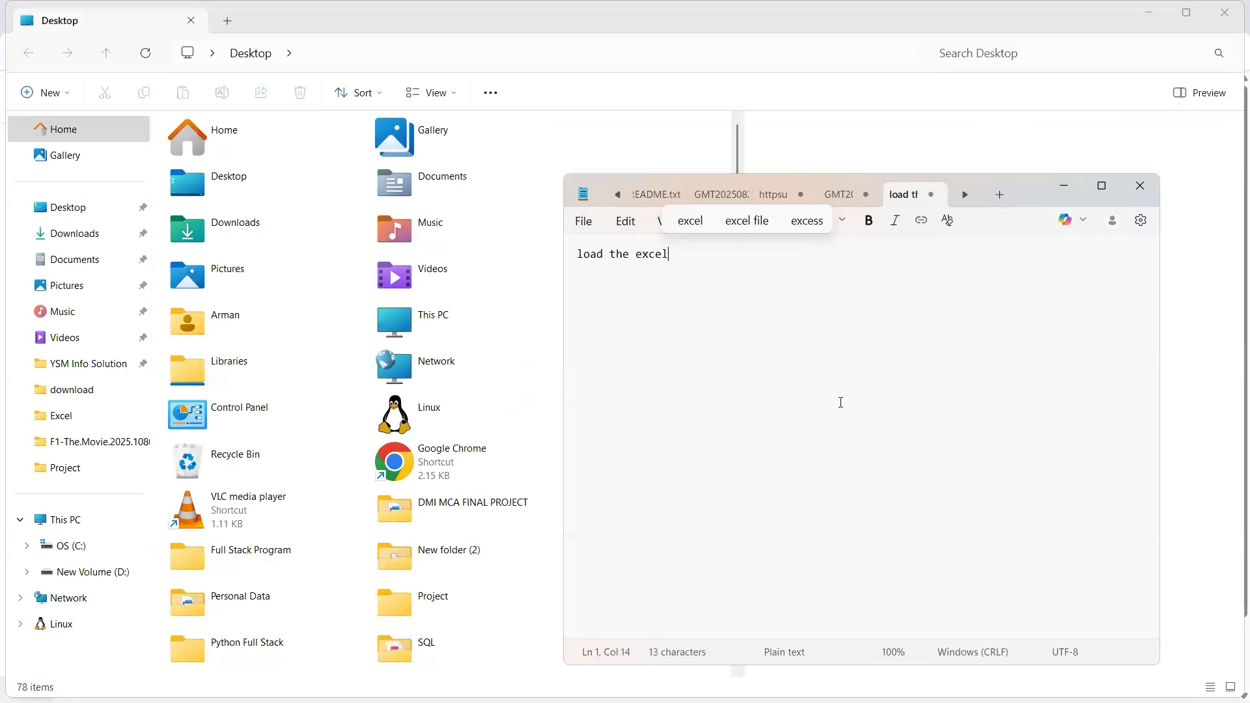
text( sheet)
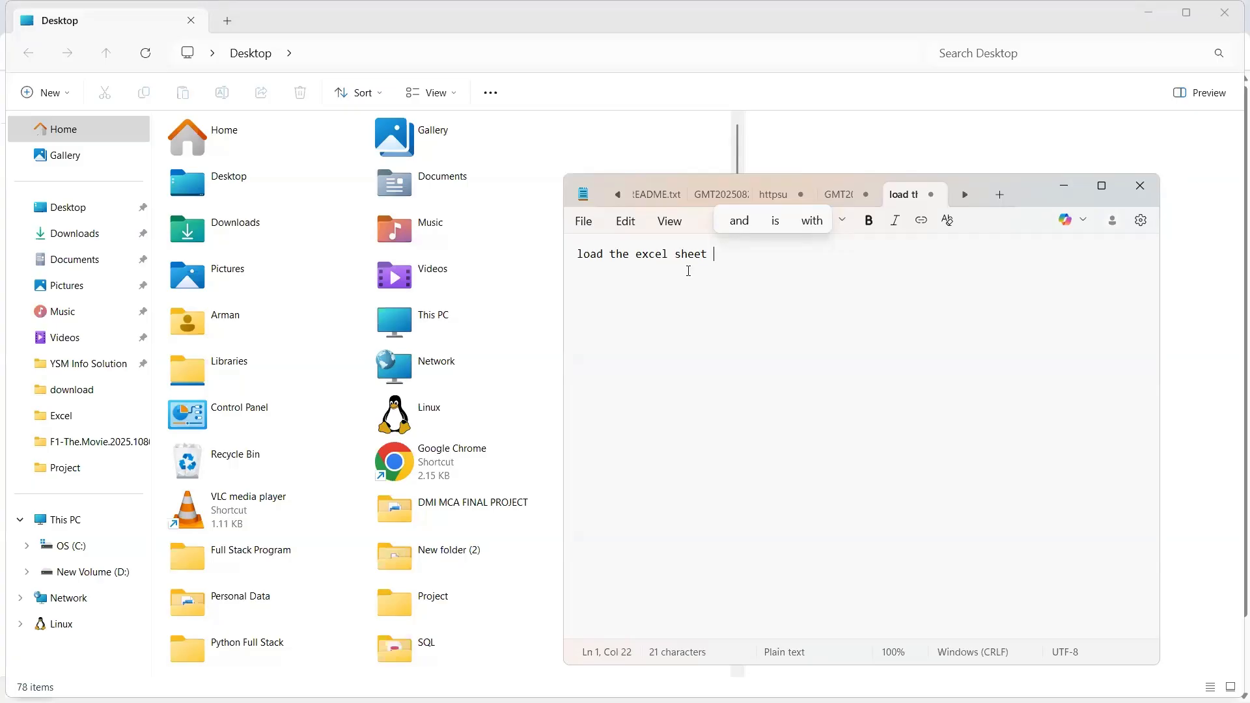
key(Return)
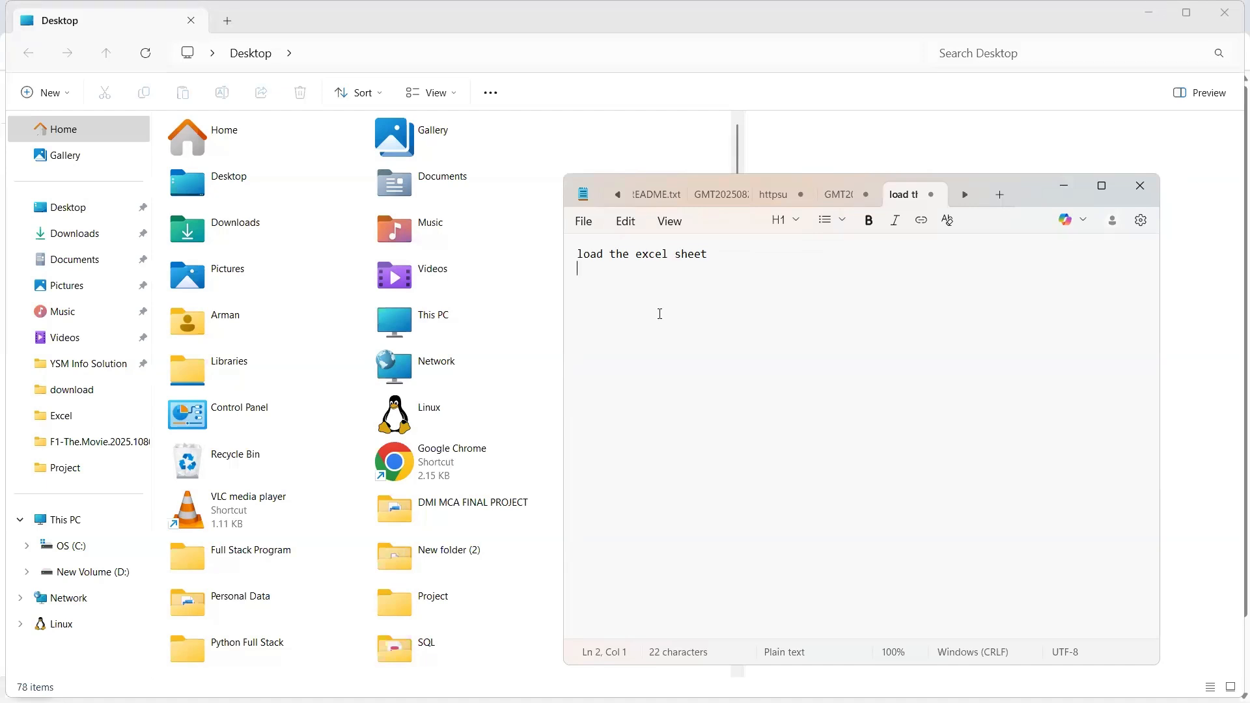
Step: Add the line "import pandas as pd" below the note, leaving blank lines between them
key(alt+Tab)
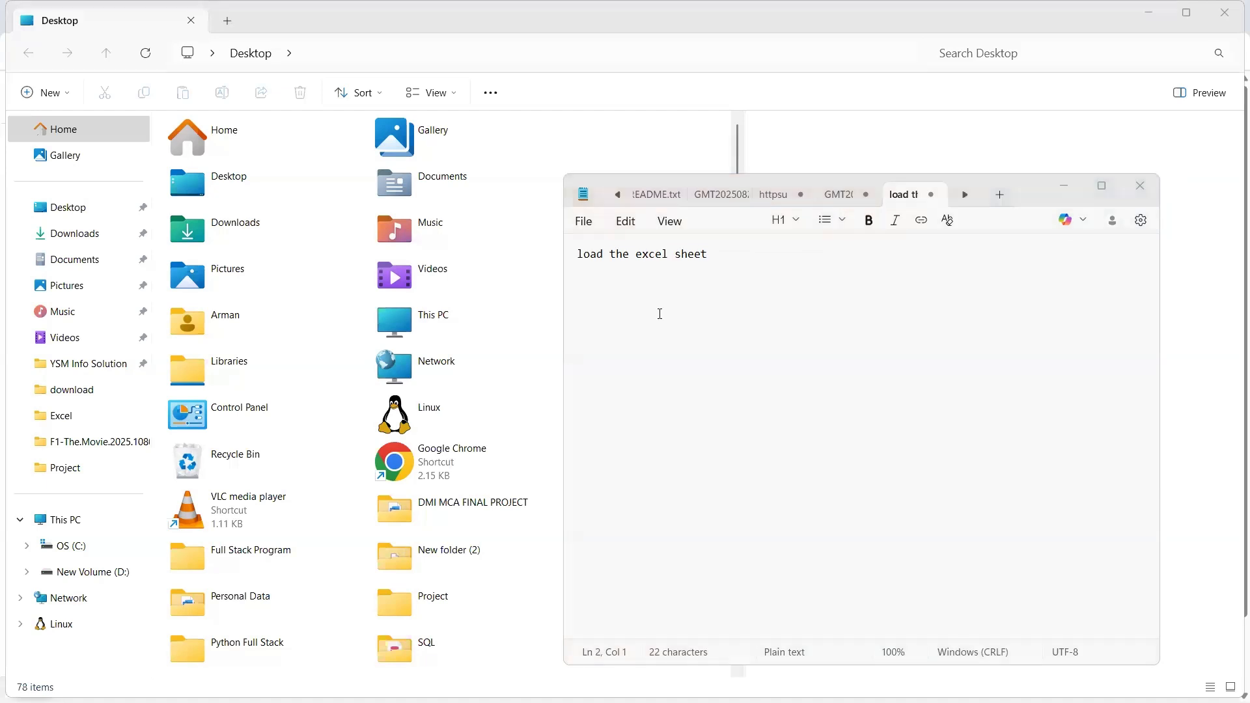
key(alt+Tab)
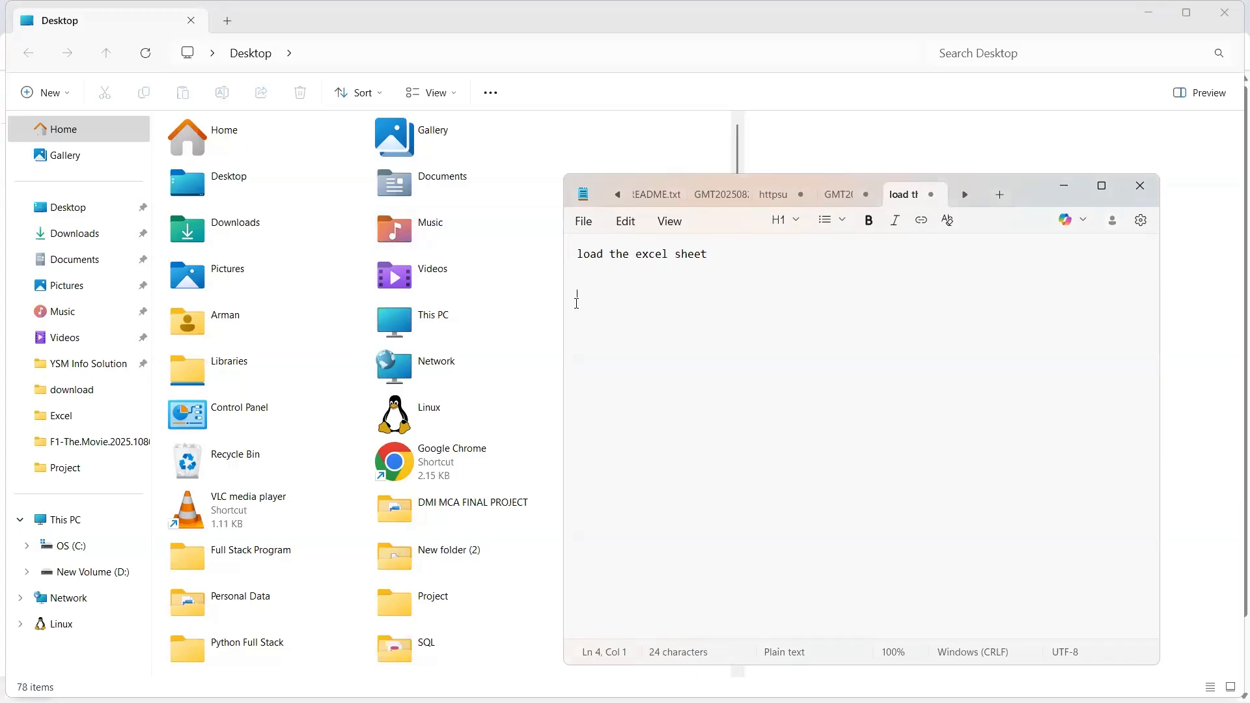
text(import pandas )
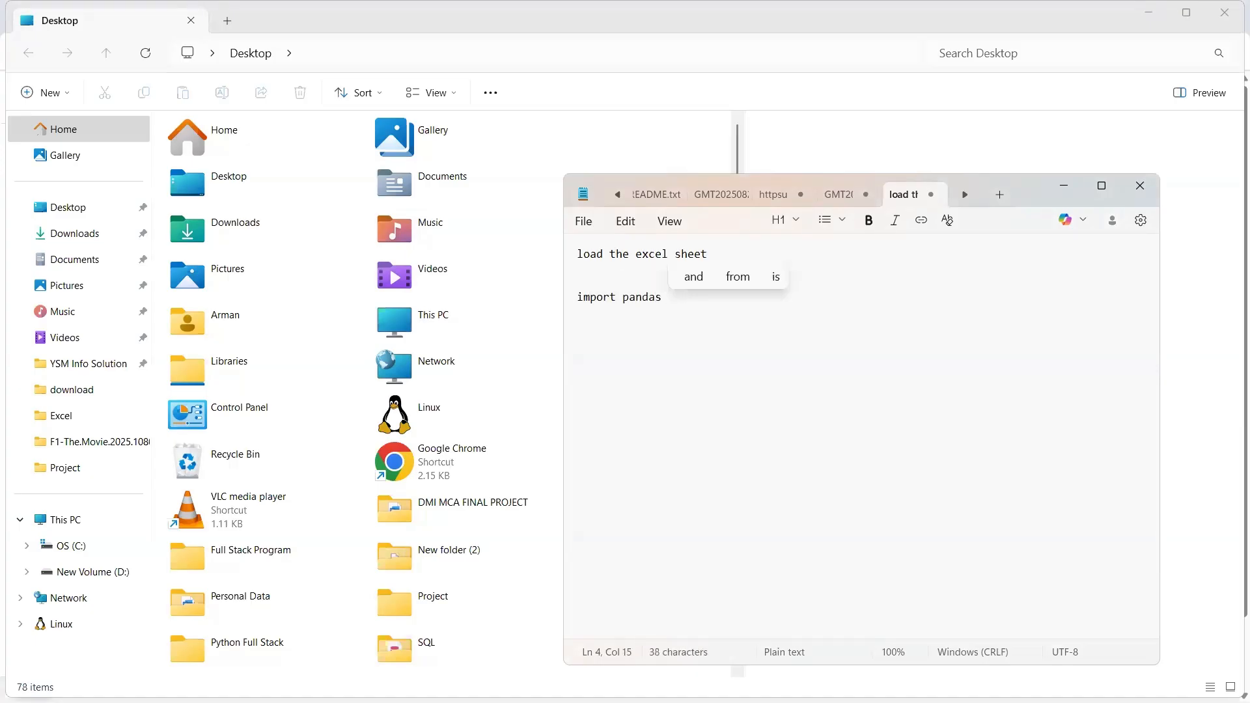
text(as pd)
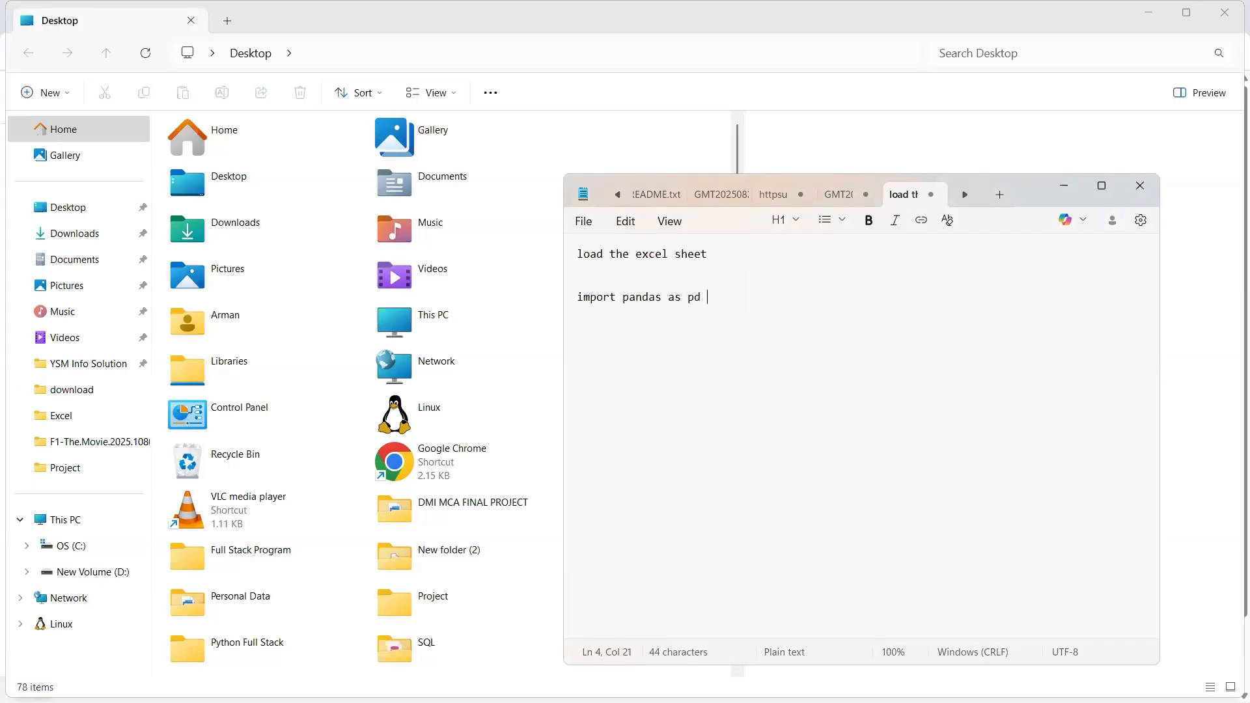
key(Return)
Step: Maximize the Notepad window and begin a function definition "def get_Null_values()" below the import line
drag(1029, 191, 655, 2)
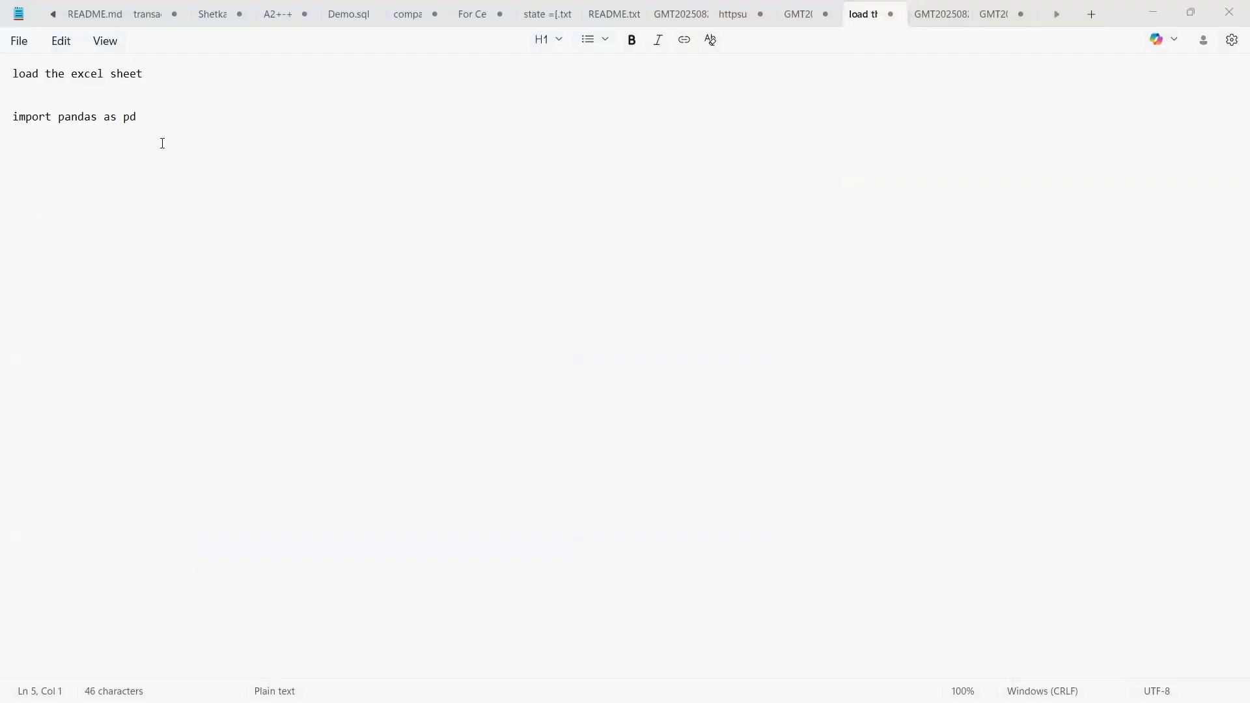
click(174, 127)
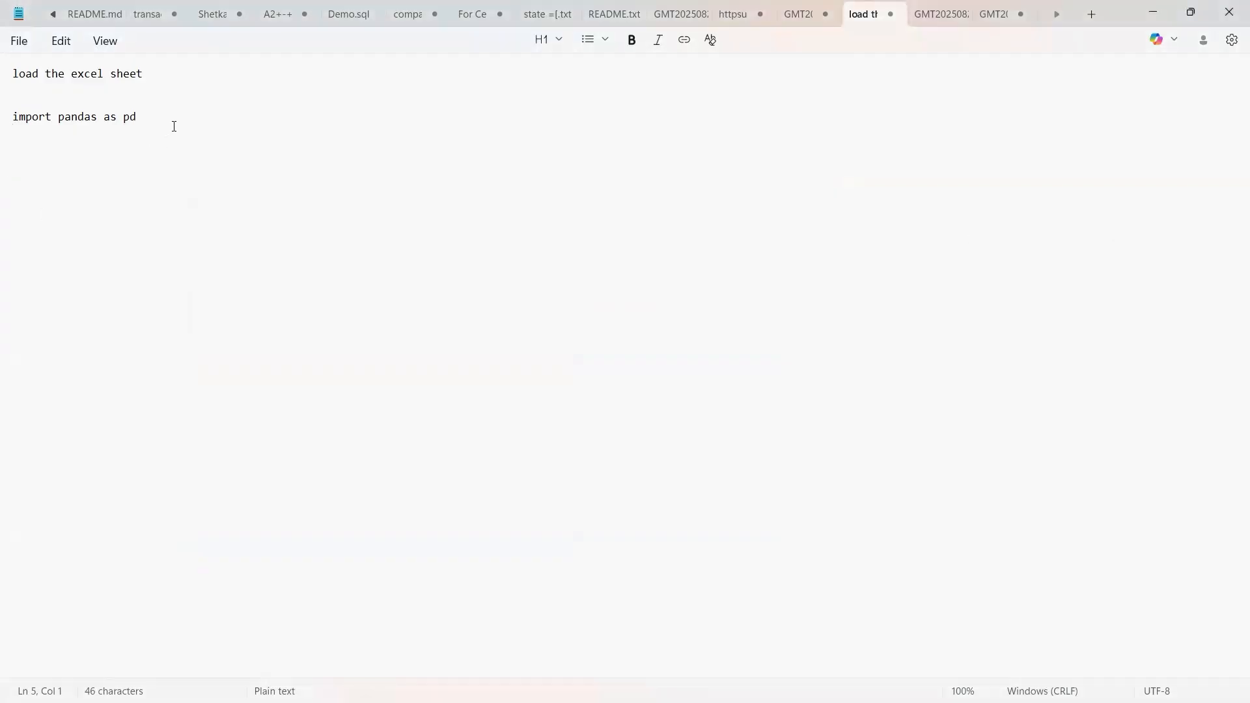
key(Return)
key(Return)
text(def )
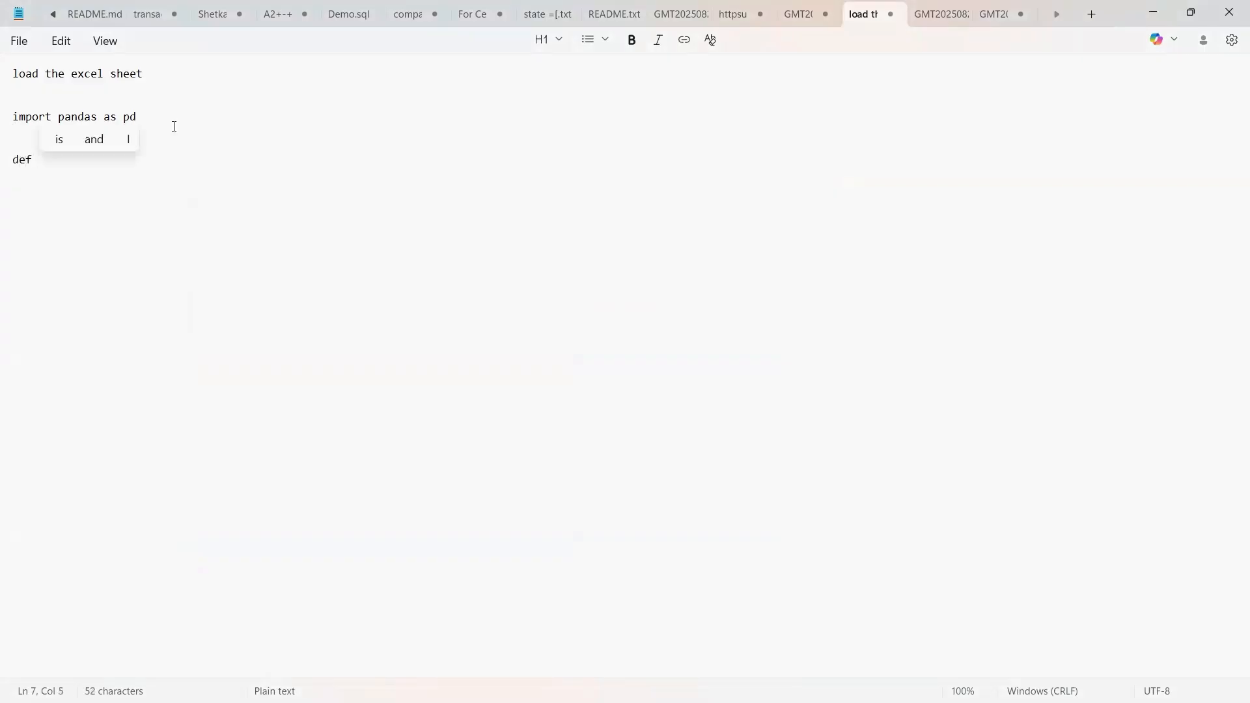
text(ger)
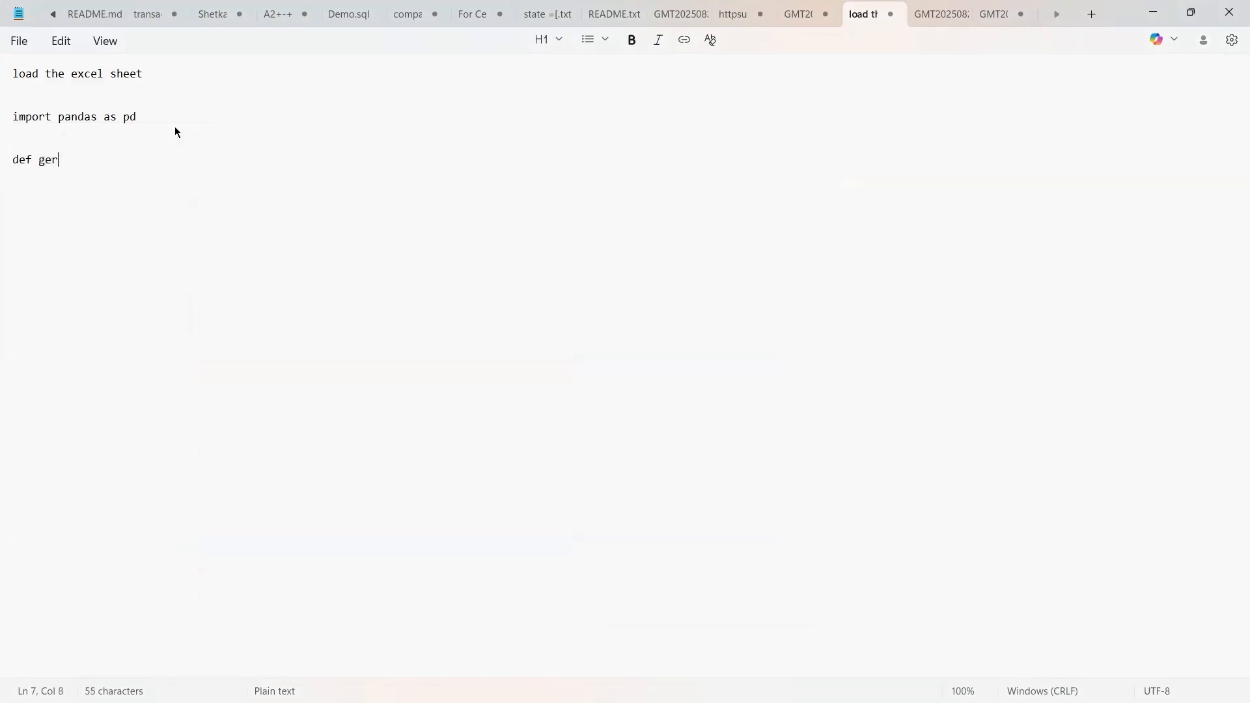
key(BackSpace)
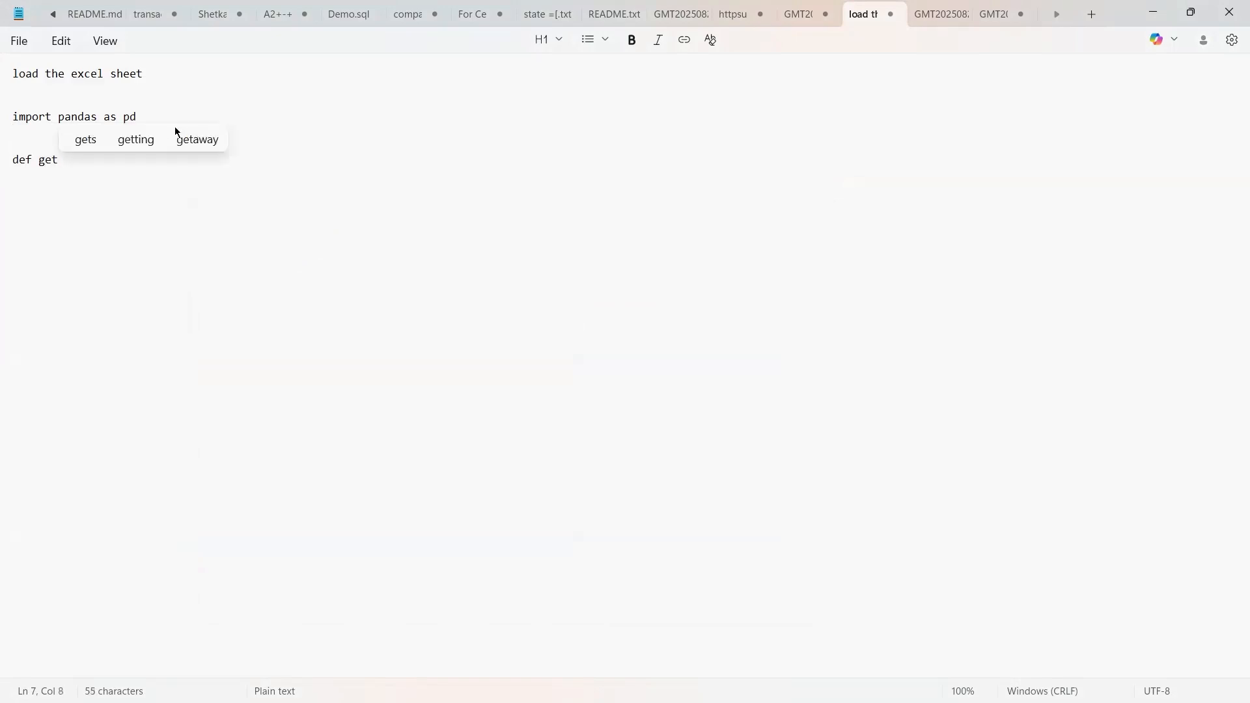
text(t_Null)
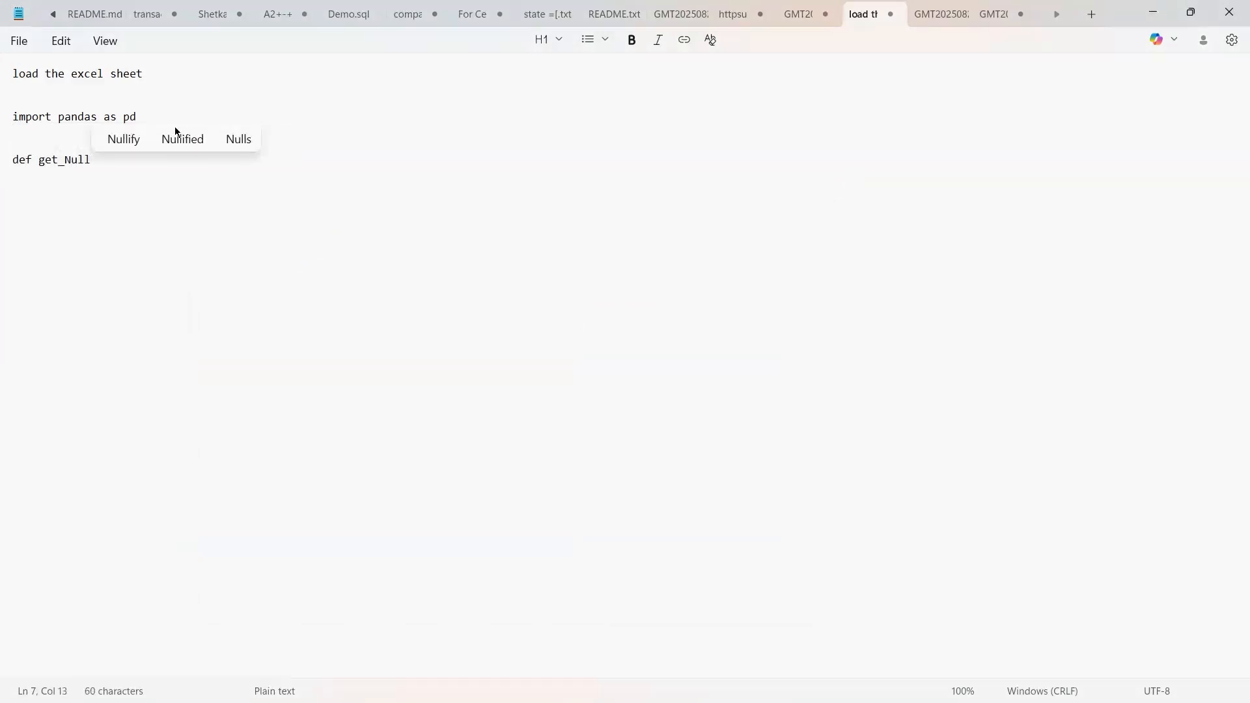
text(_values)
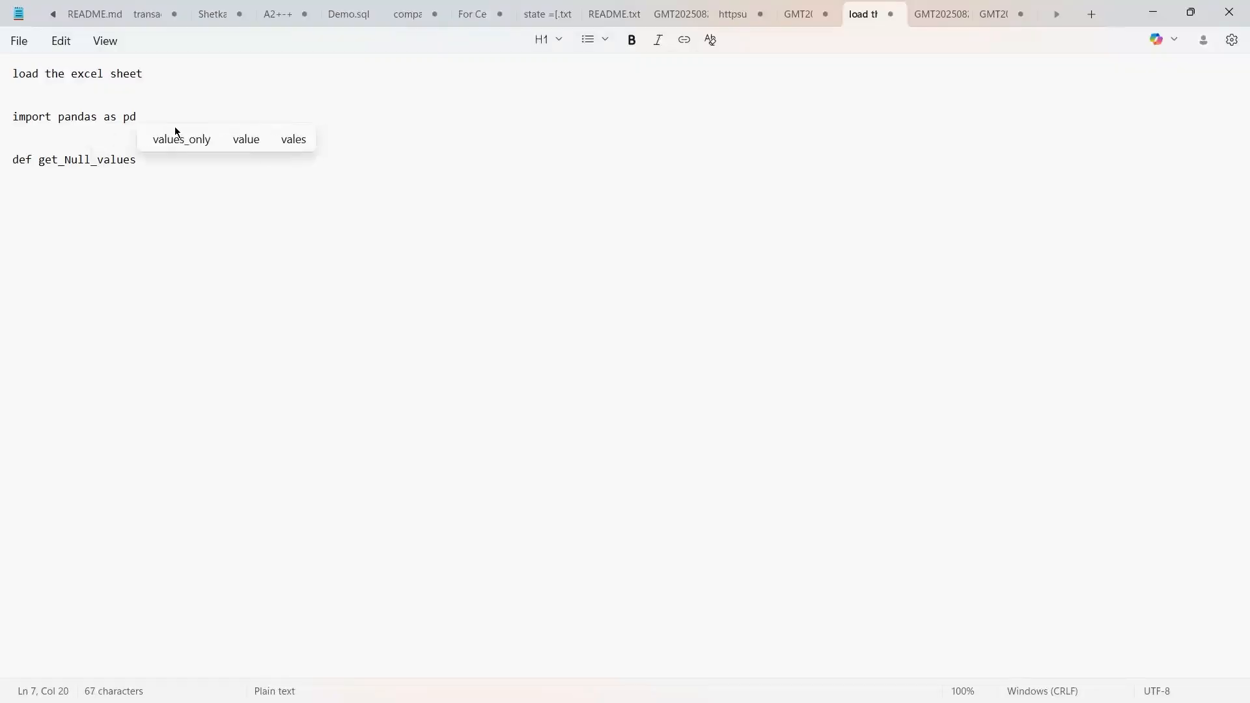
text(())
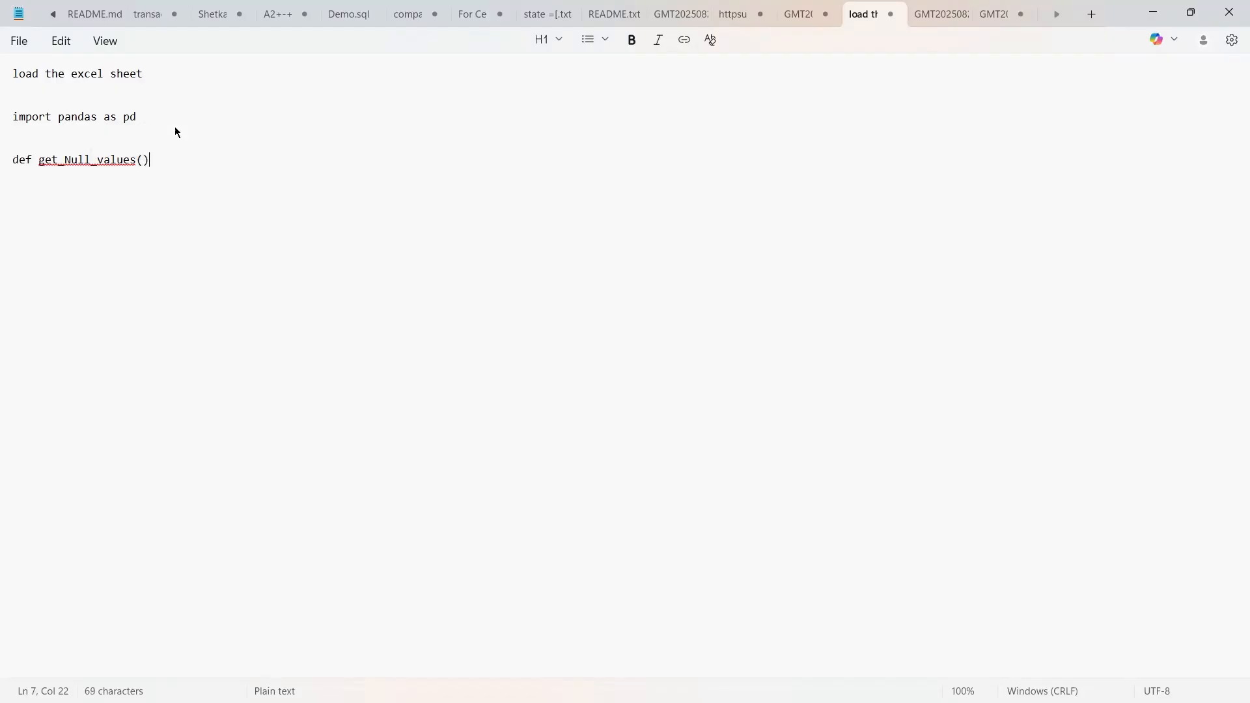
Step: Give the get_Null_values function the parameters file_path and sheet_Name=0, and end its header with a colon
text(file_)
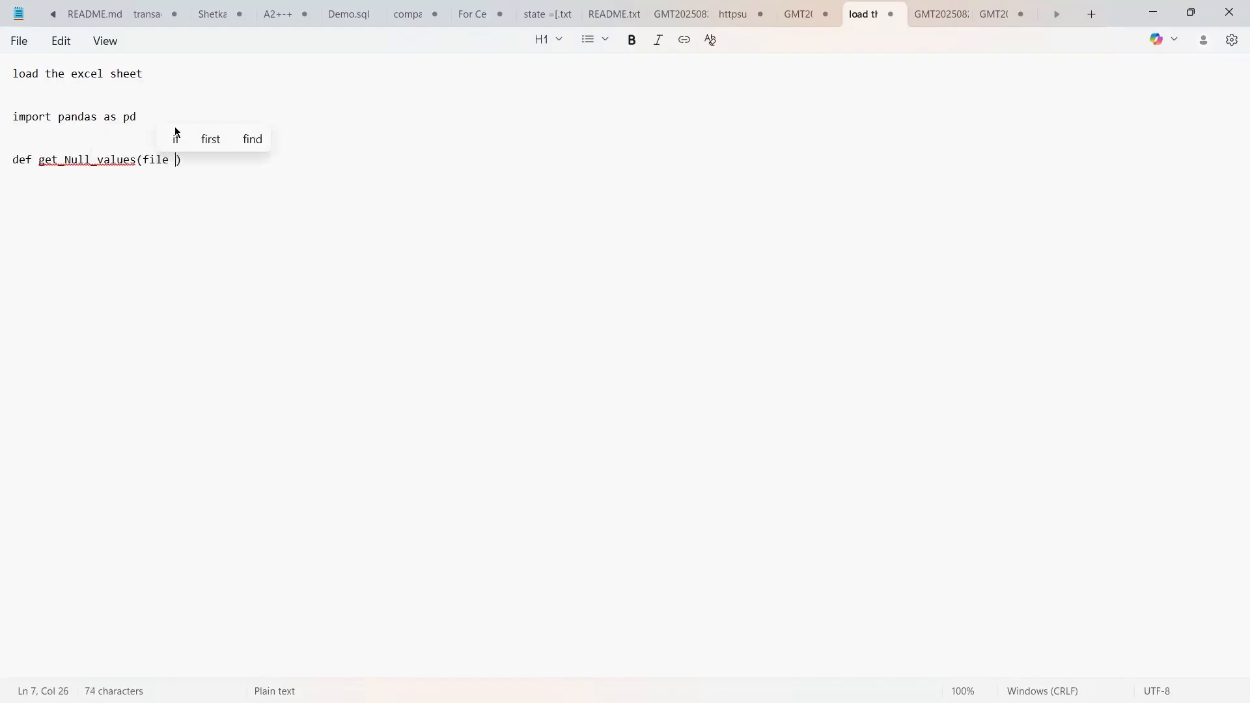
text(path,)
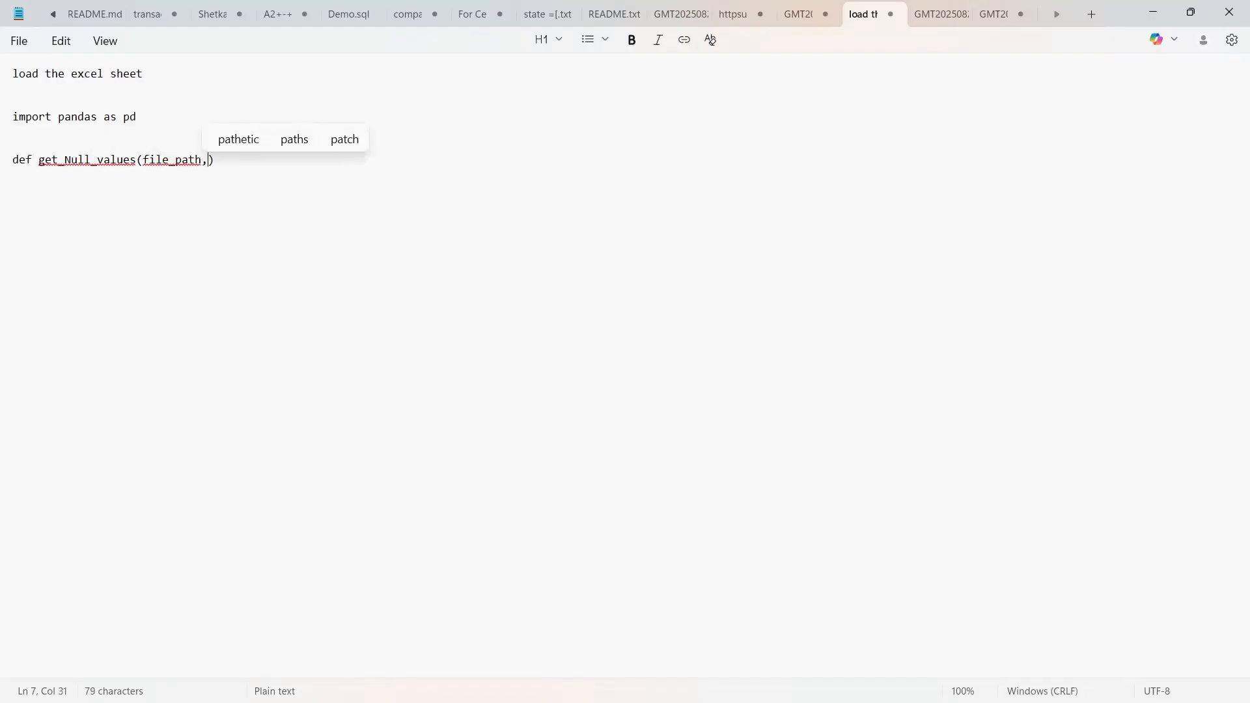
text(sheet)
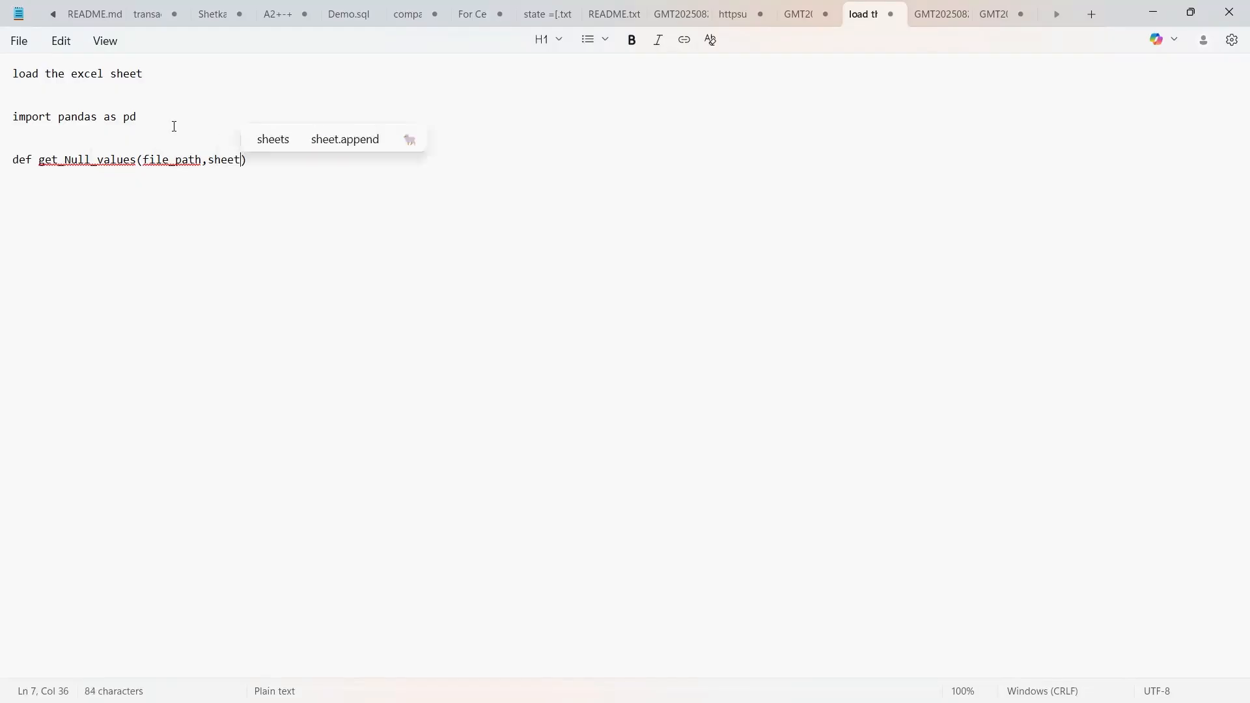
text(_Na)
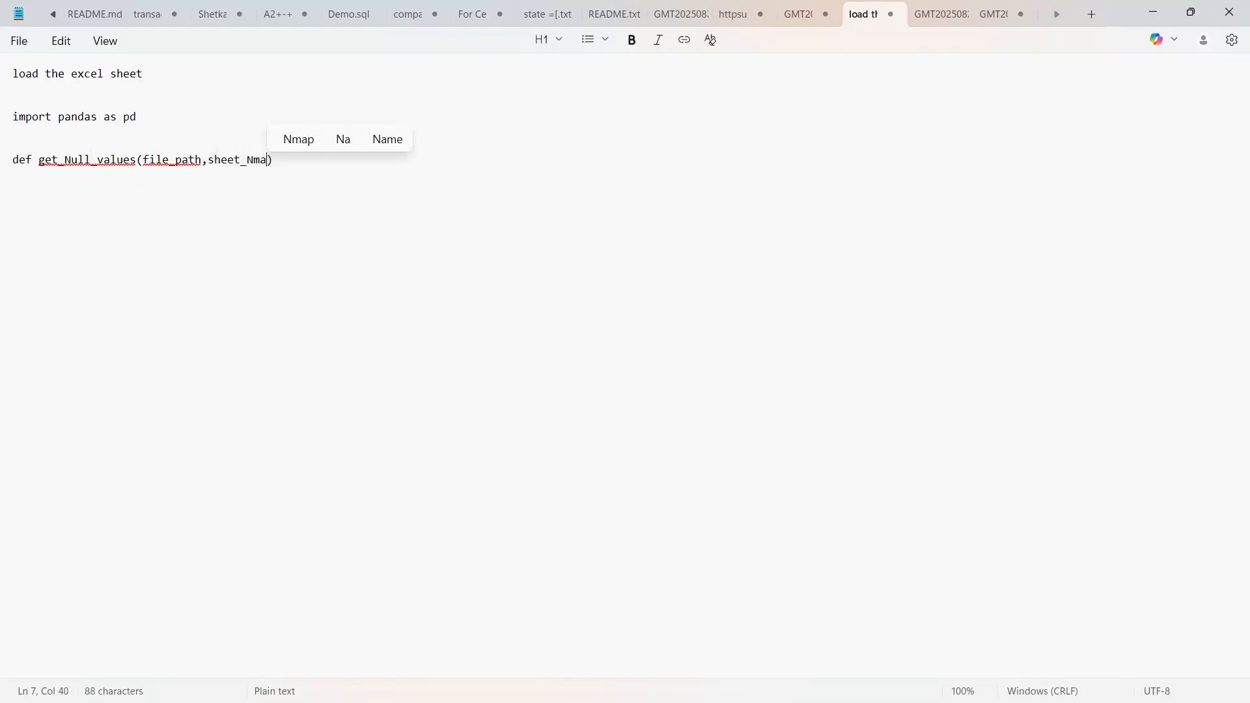
text(me=)
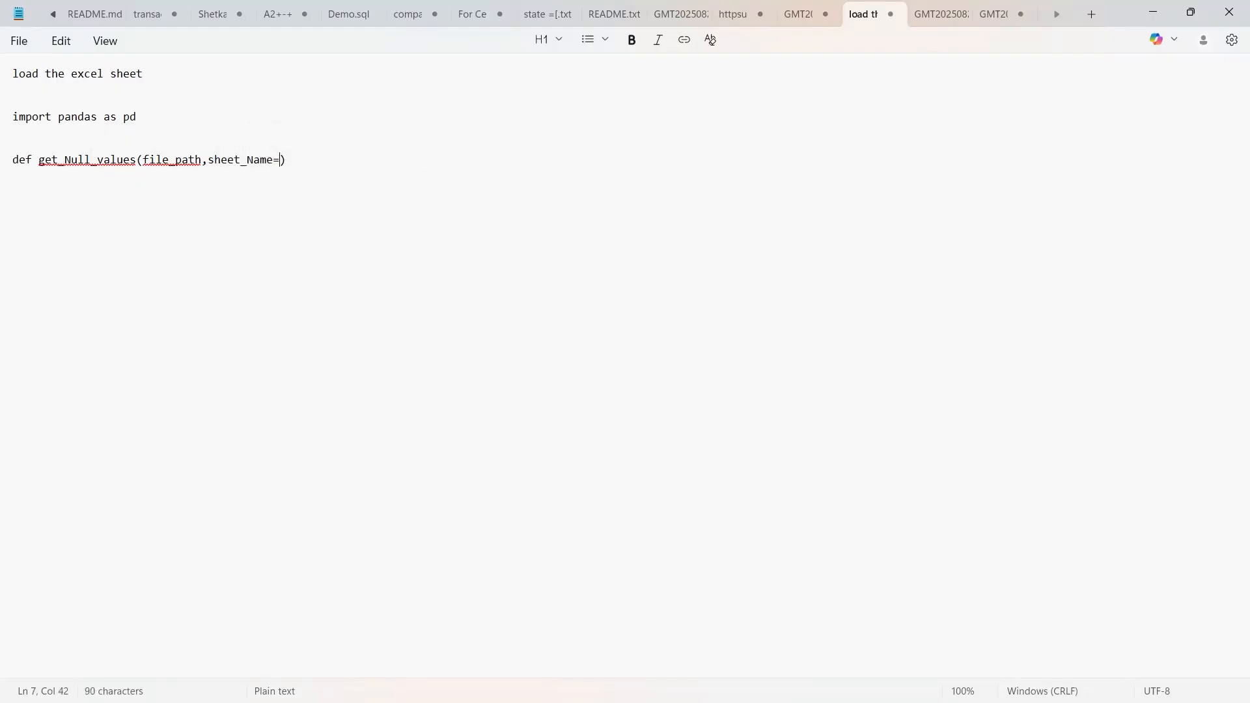
text(0)
text(:)
Step: Add the indented statement "df = pd.read_excel()" as the first line of the function body
key(Return)
key(Tab)
key(Tab)
text(df =)
text(pd,)
key(BackSpace)
text(.read)
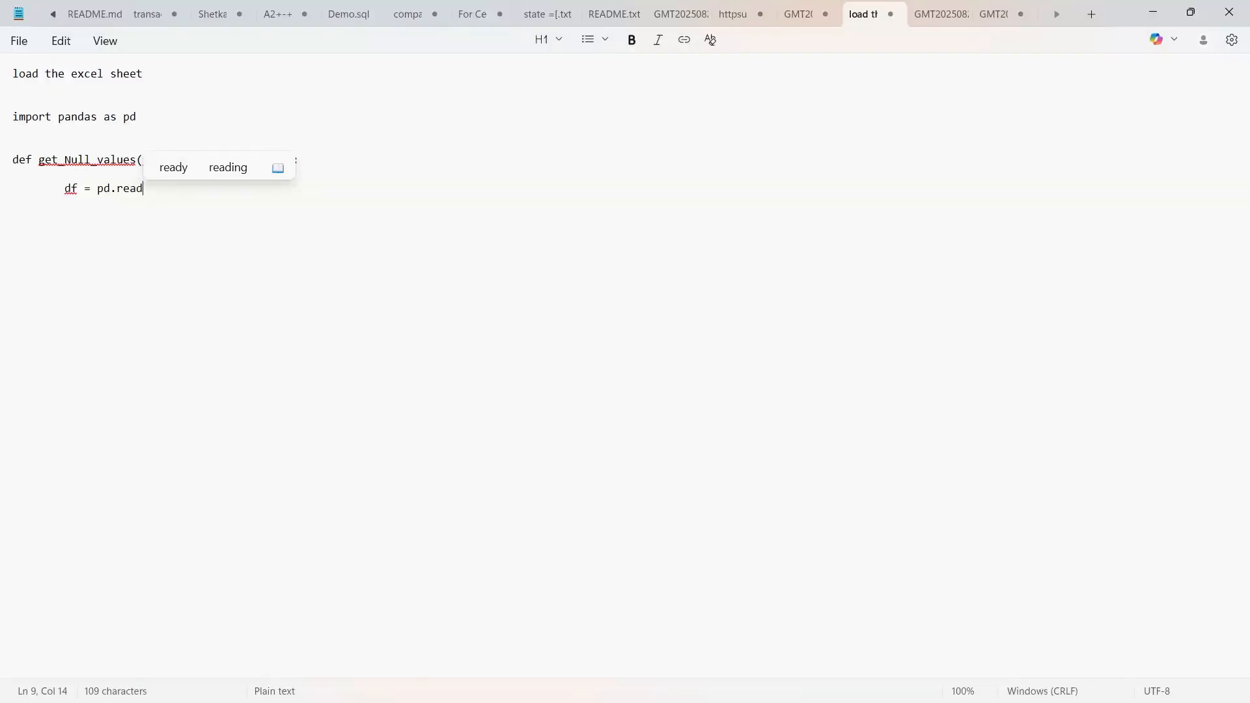
text(_excel())
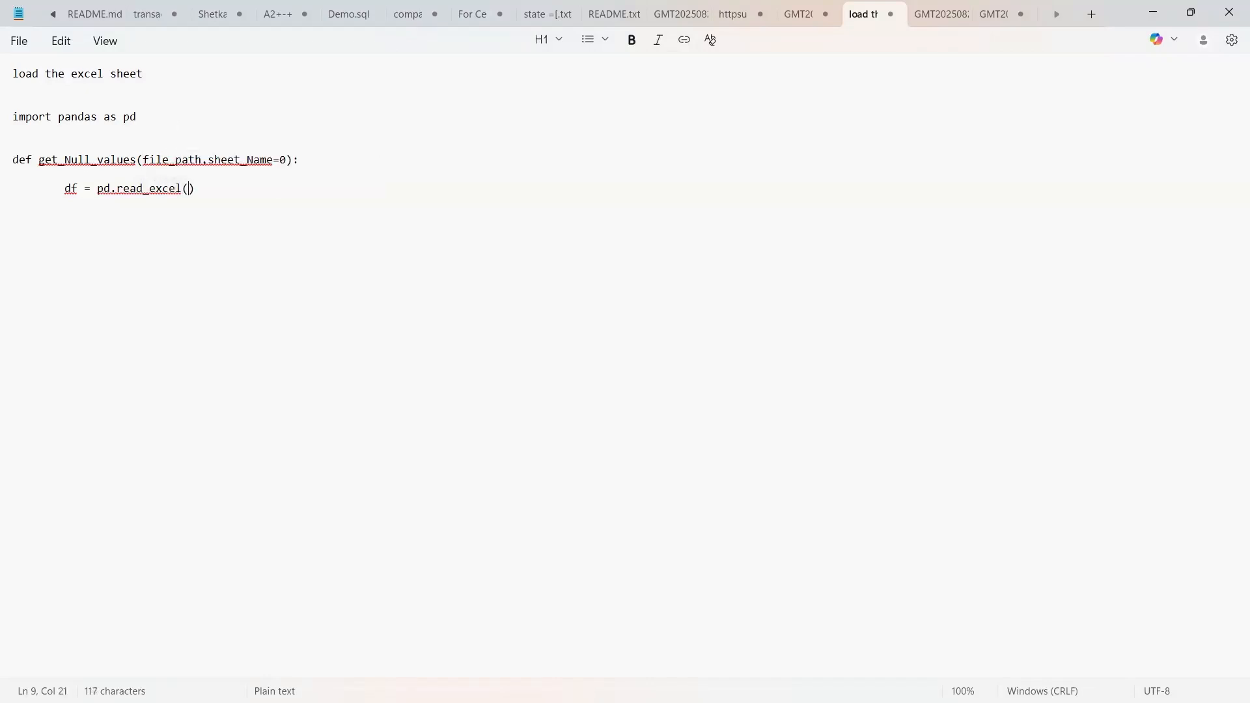
Step: Enter file_path as the argument of pd.read_excel and start a new indented line below the statement
text(file)
text(_na)
key(BackSpace)
key(BackSpace)
text(path)
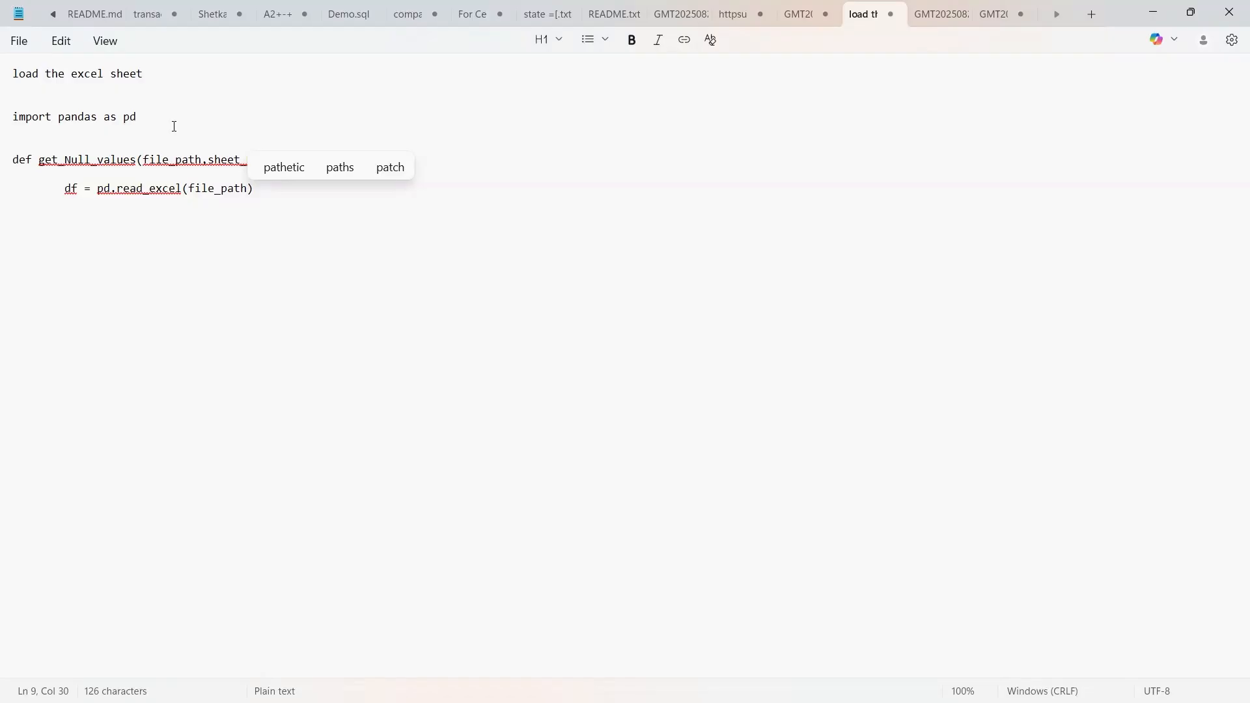
key(Down)
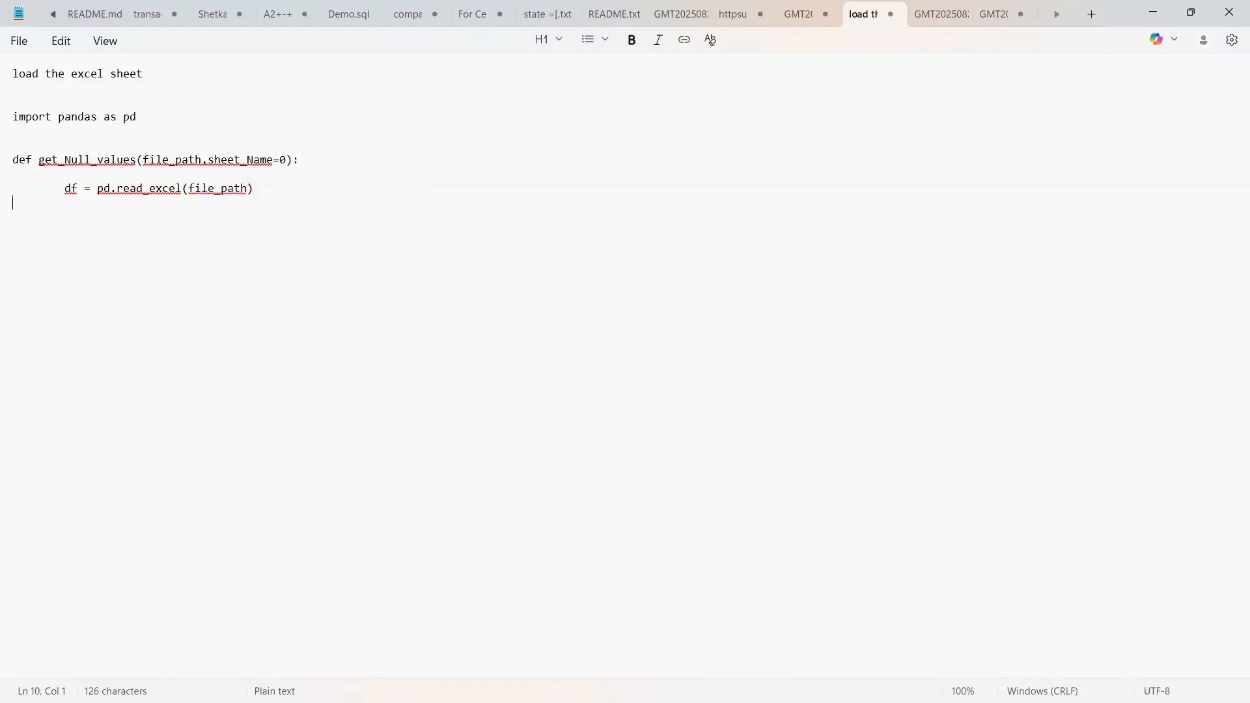
key(Return)
key(Return)
key(Tab)
Step: Launch Excel and open the recent workbook hospital_patient_records.xlsx
key(super)
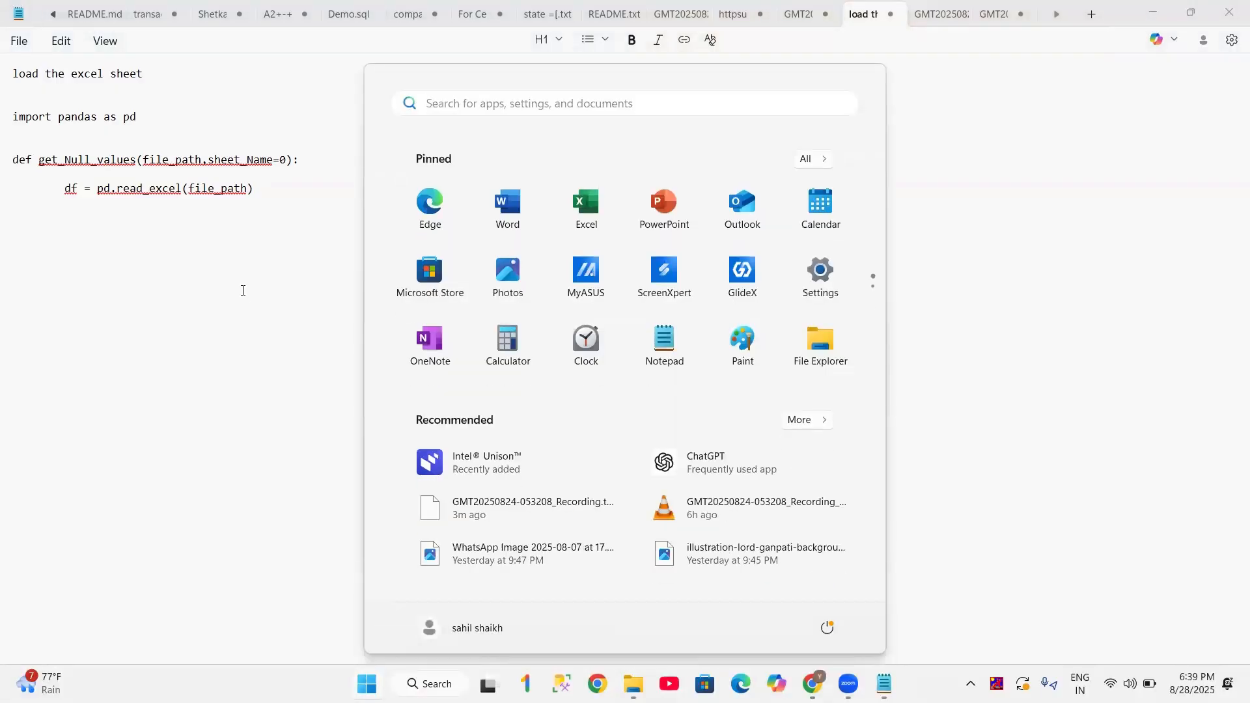
text(excel)
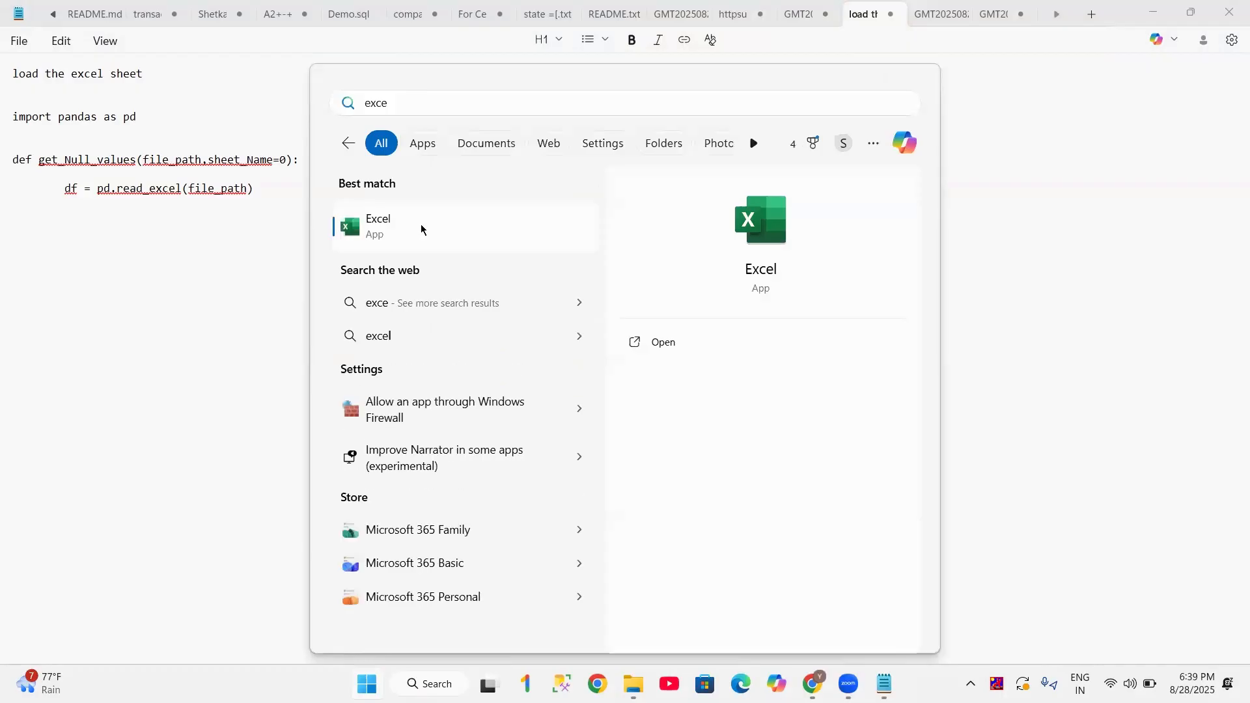
click(420, 225)
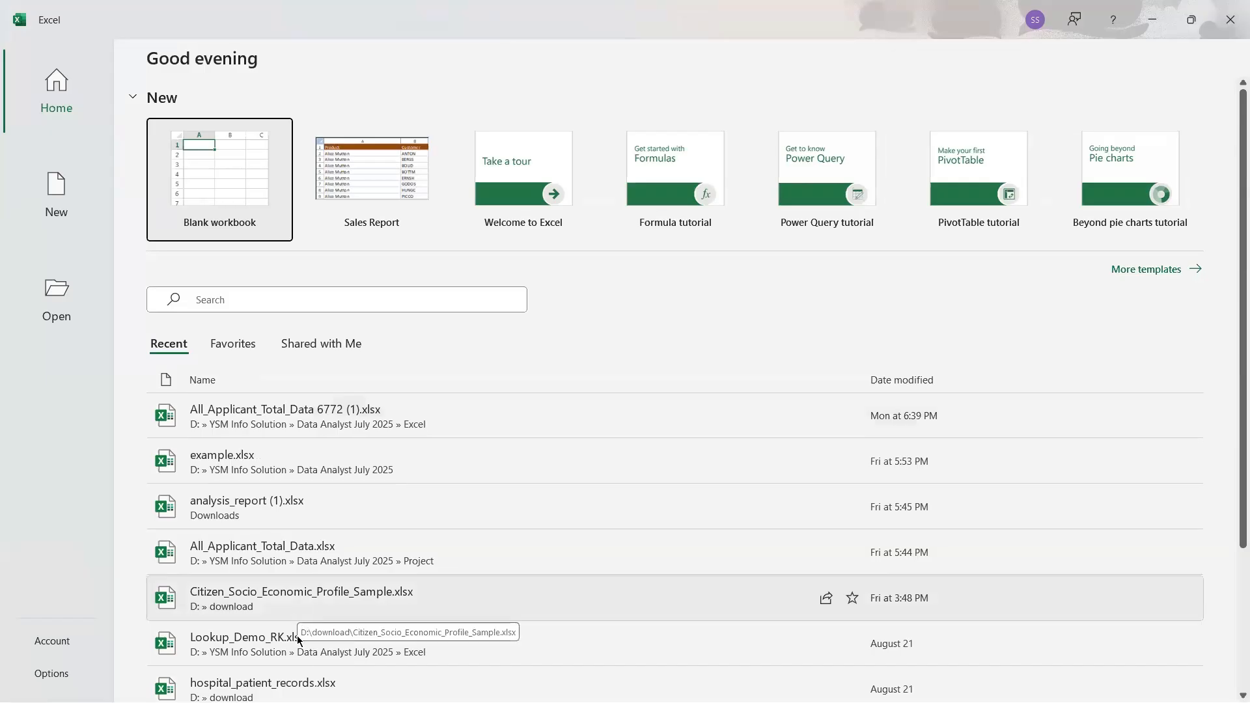
scroll(260, 625, down, 1)
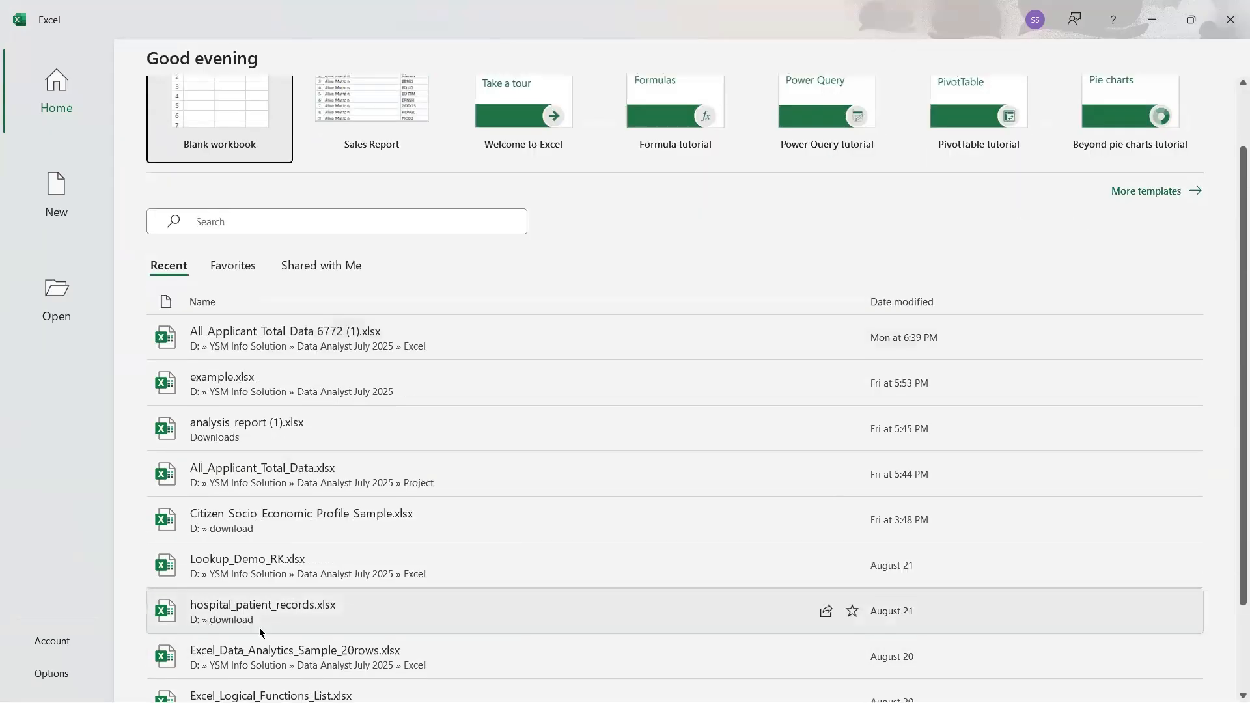
click(261, 616)
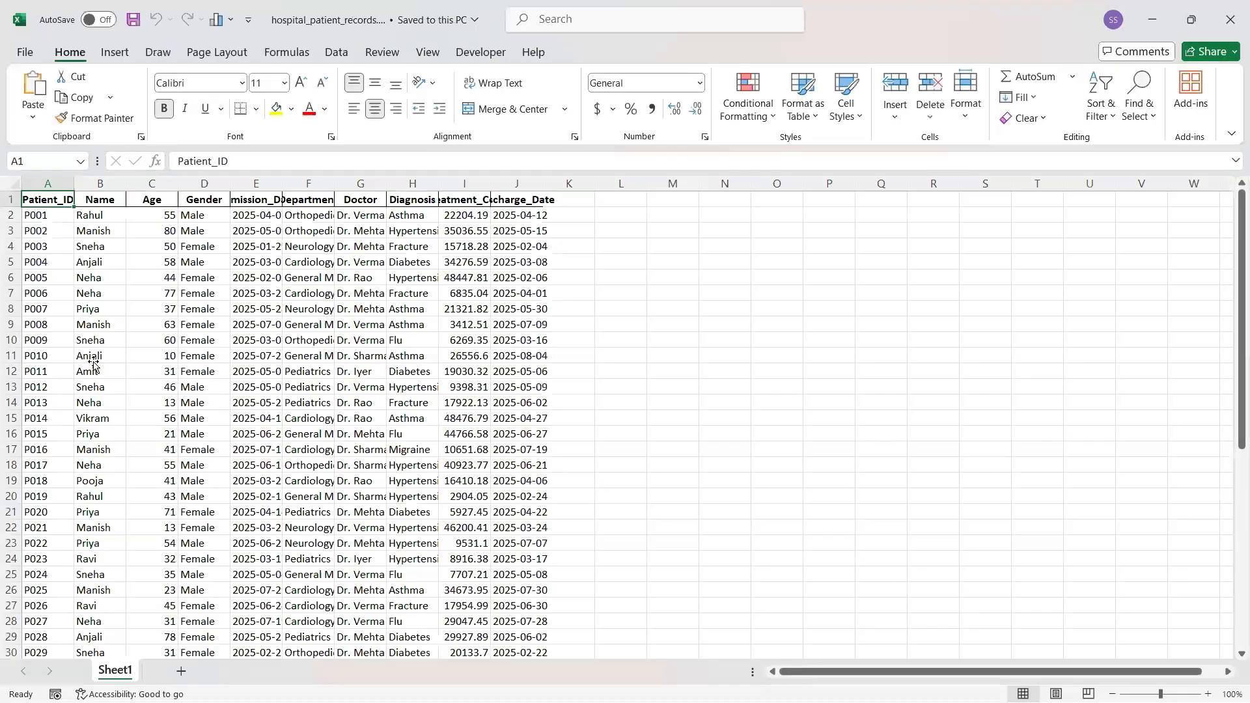
Step: Clear the patient name in cell B11 and the admission date in cell E11
click(93, 362)
key(Delete)
click(168, 431)
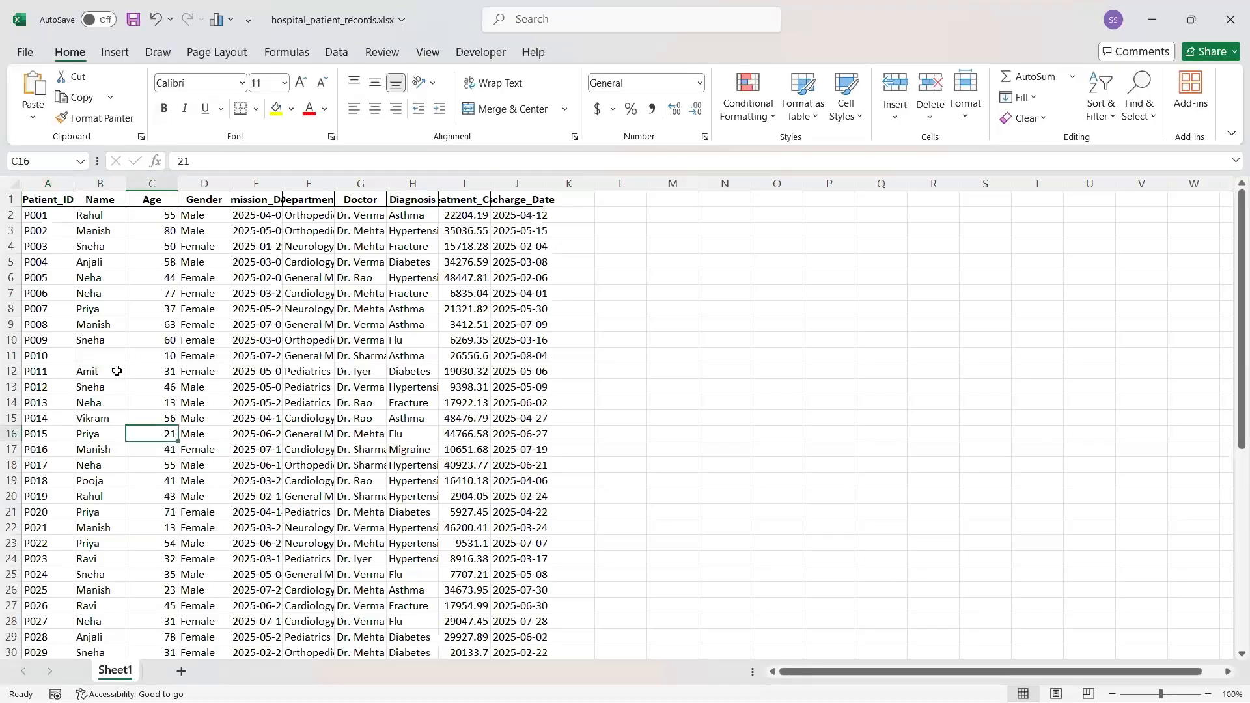
click(98, 356)
text(\)
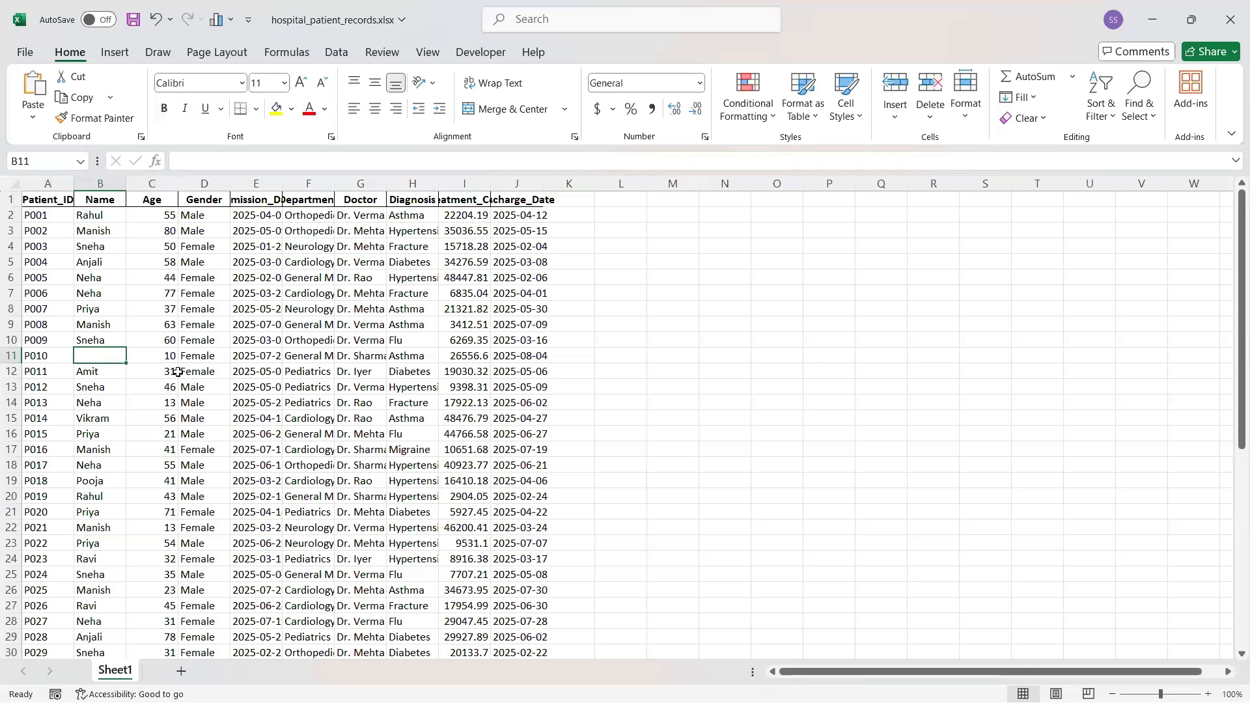
click(233, 354)
text(\)
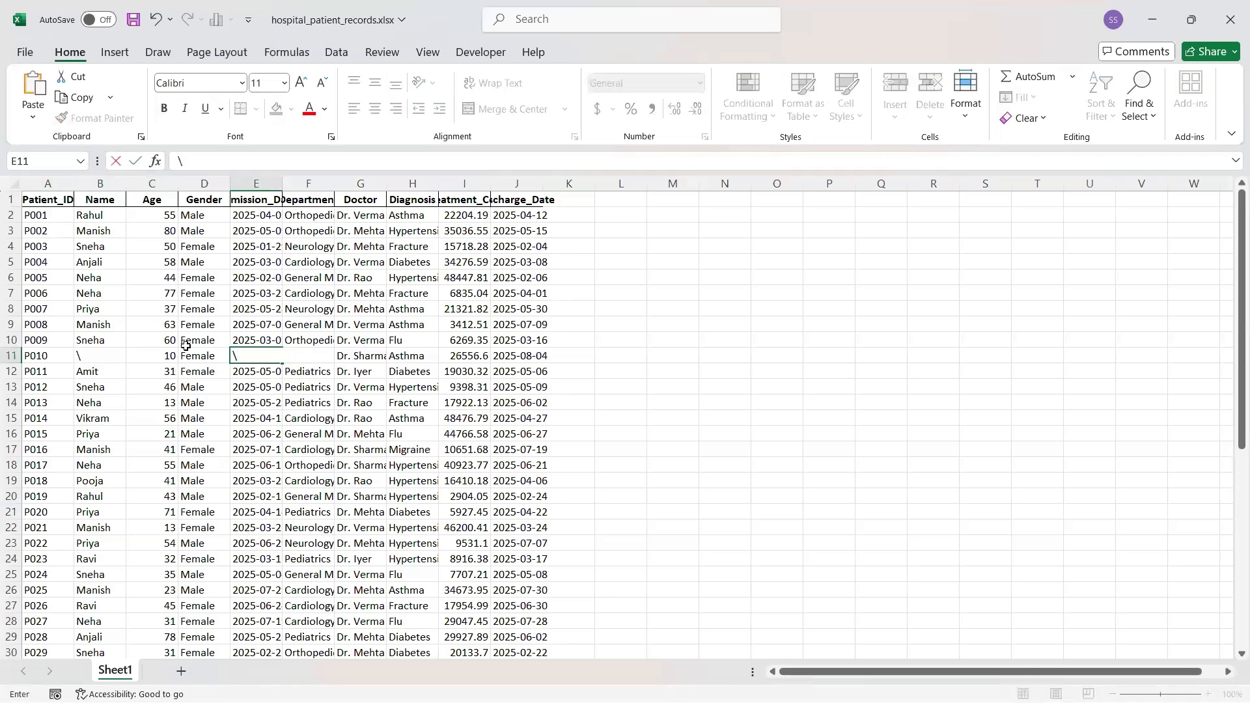
Step: Clear the ages in cells C9 and C21 and the doctor in cell G24
click(168, 326)
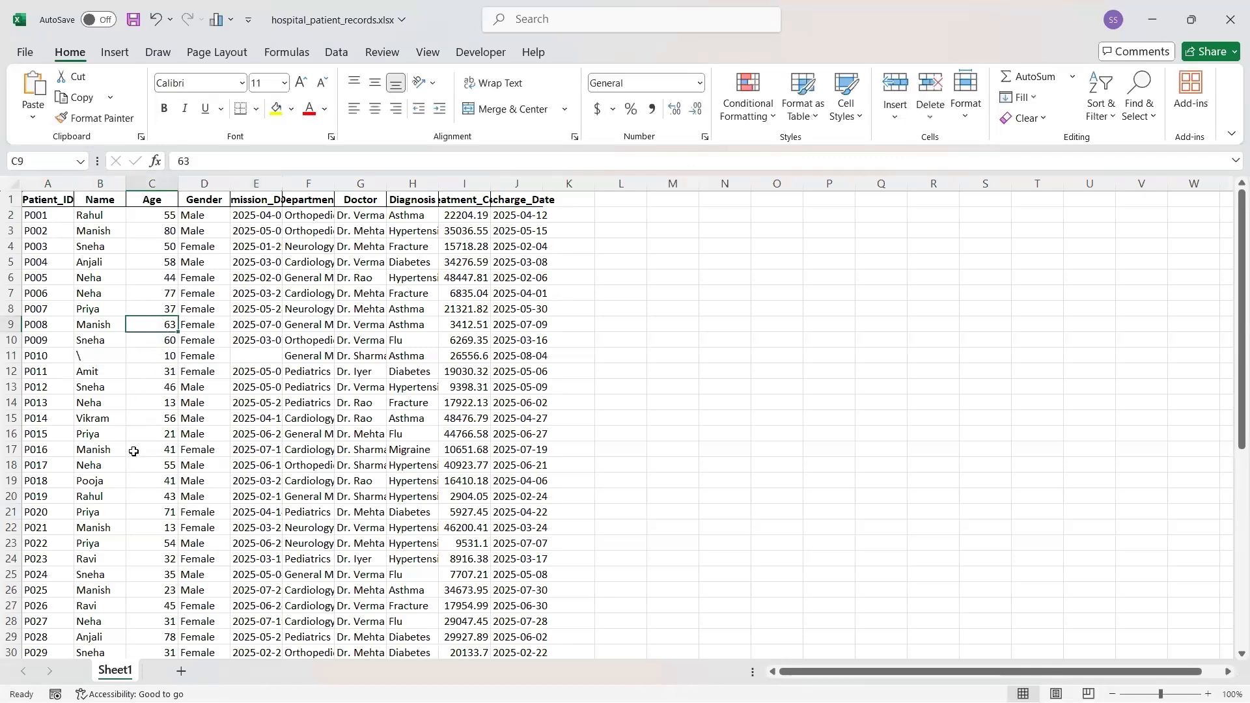
key(Delete)
click(163, 520)
key(Delete)
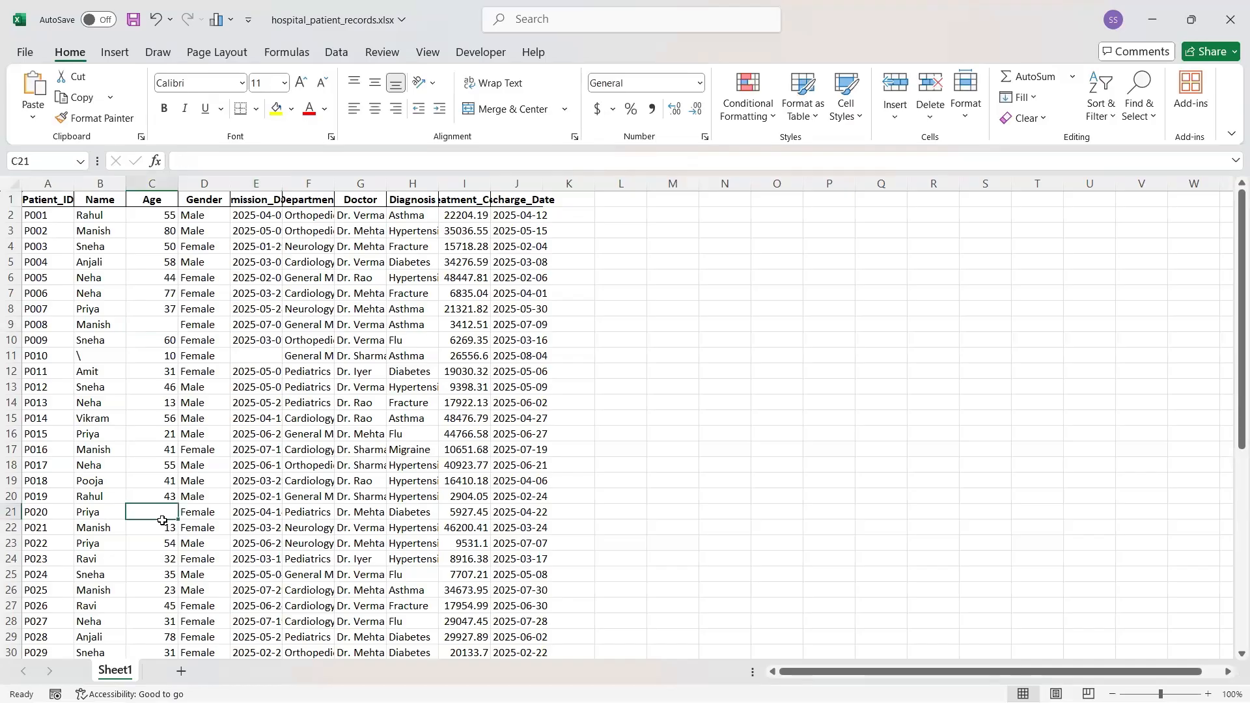
click(381, 558)
key(Delete)
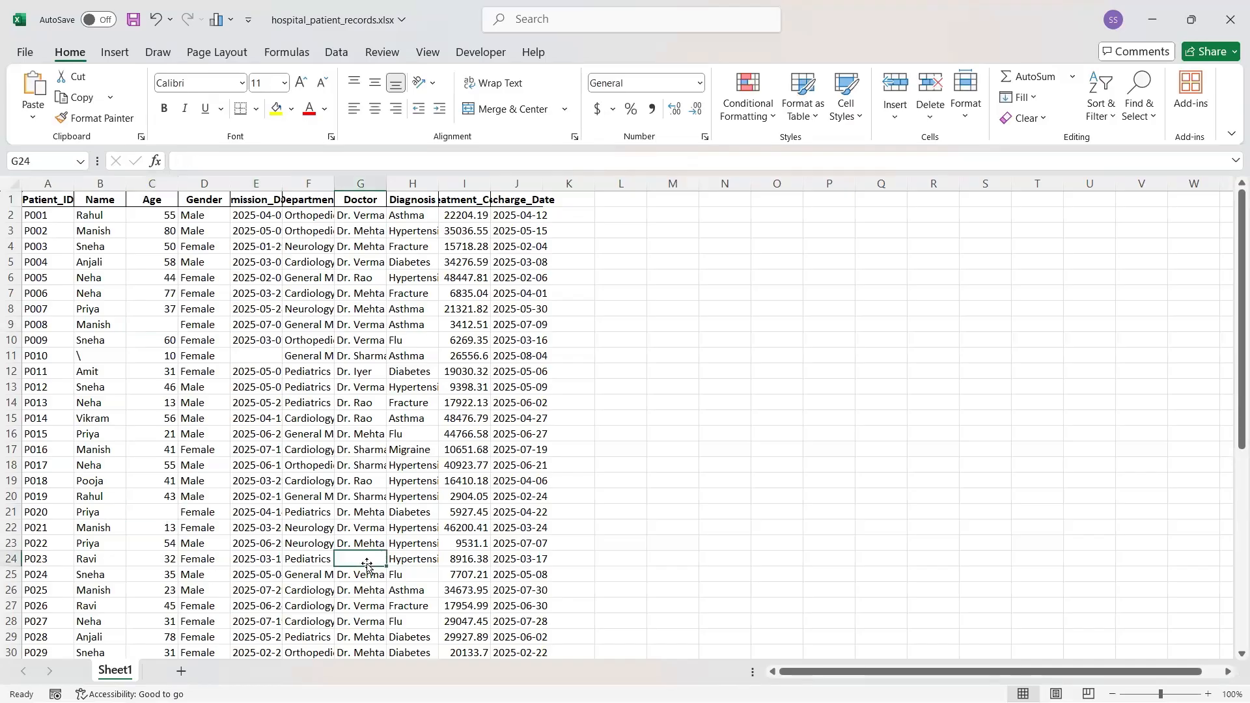
Step: Remove the stray backslash from cell B11 and check the blanks at E11, B11 and G24
click(100, 357)
key(Delete)
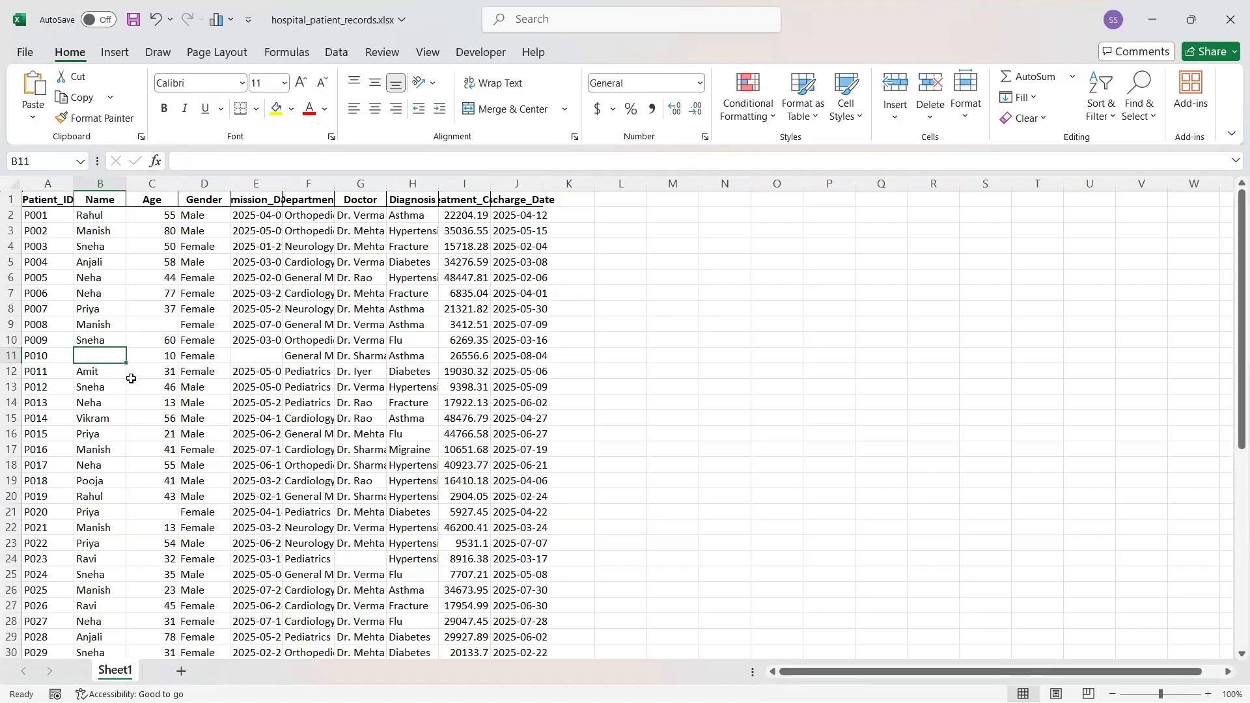
click(241, 353)
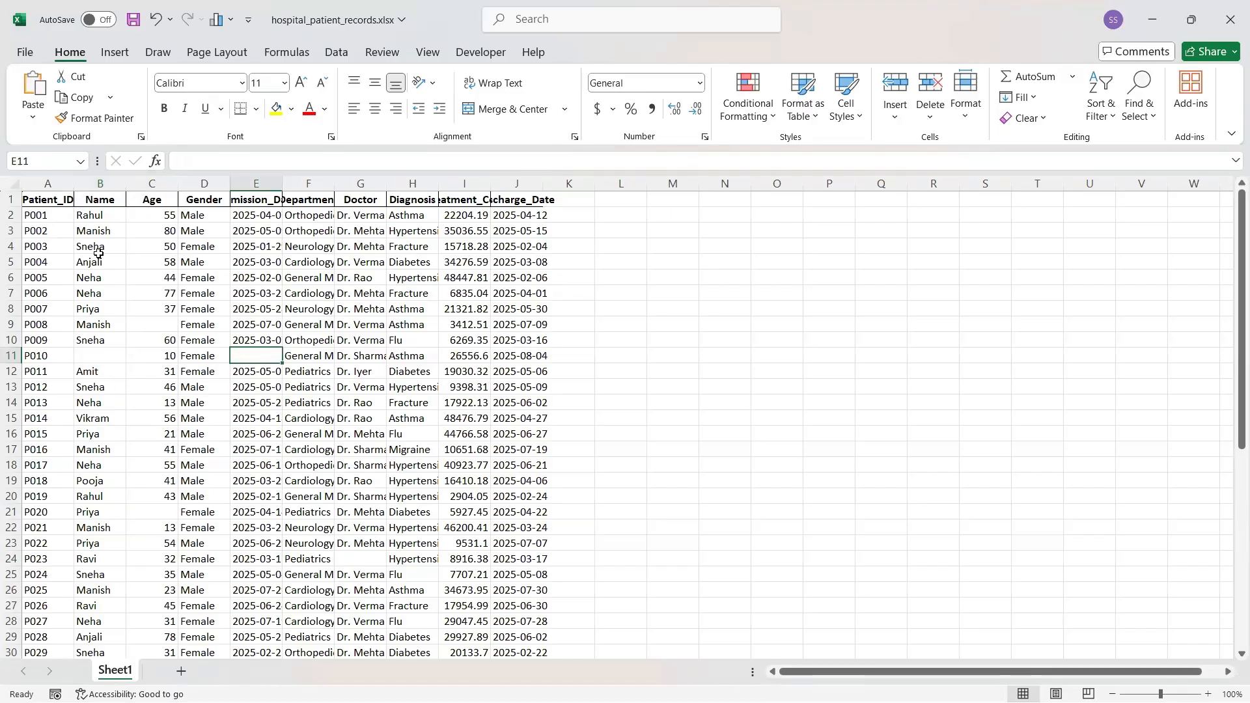
click(21, 161)
click(86, 345)
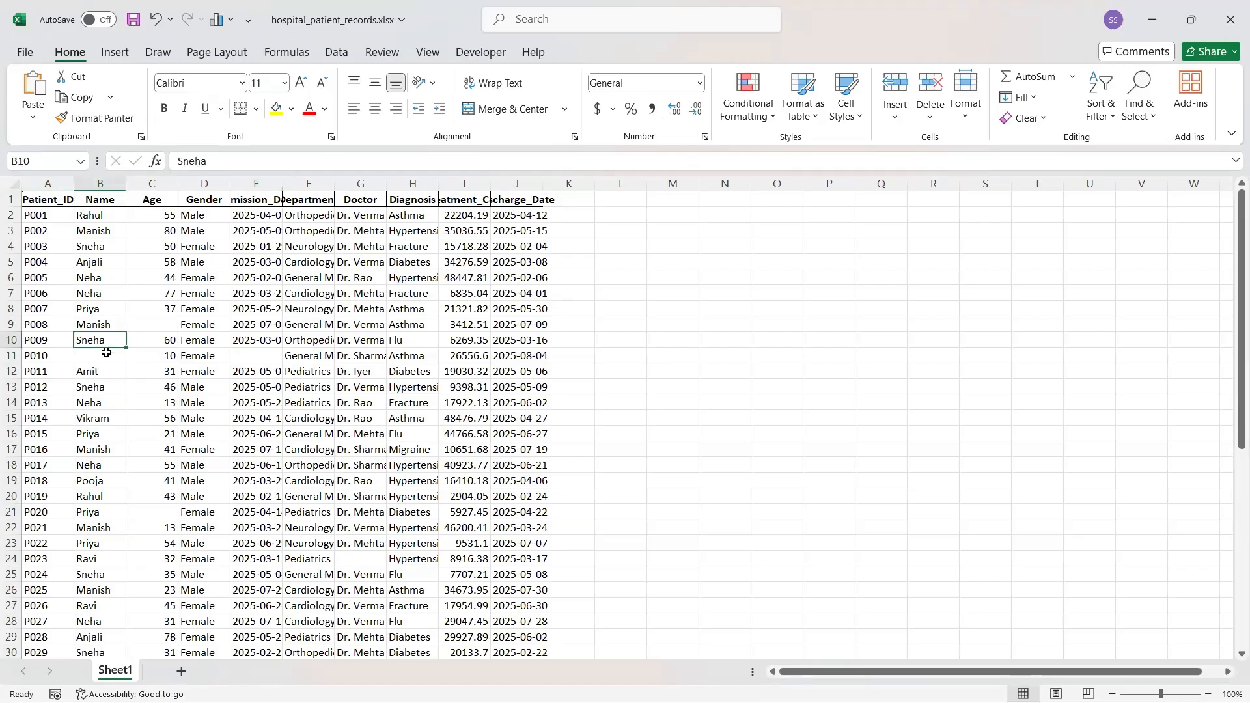
click(106, 353)
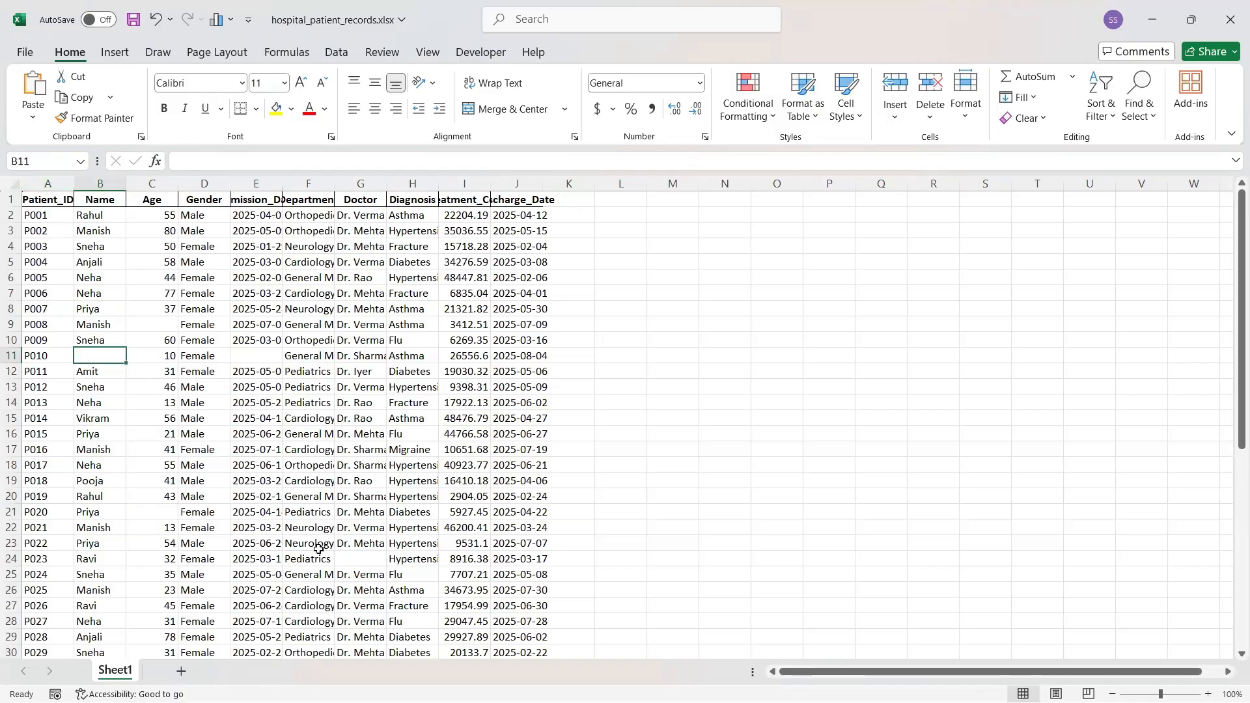
click(363, 559)
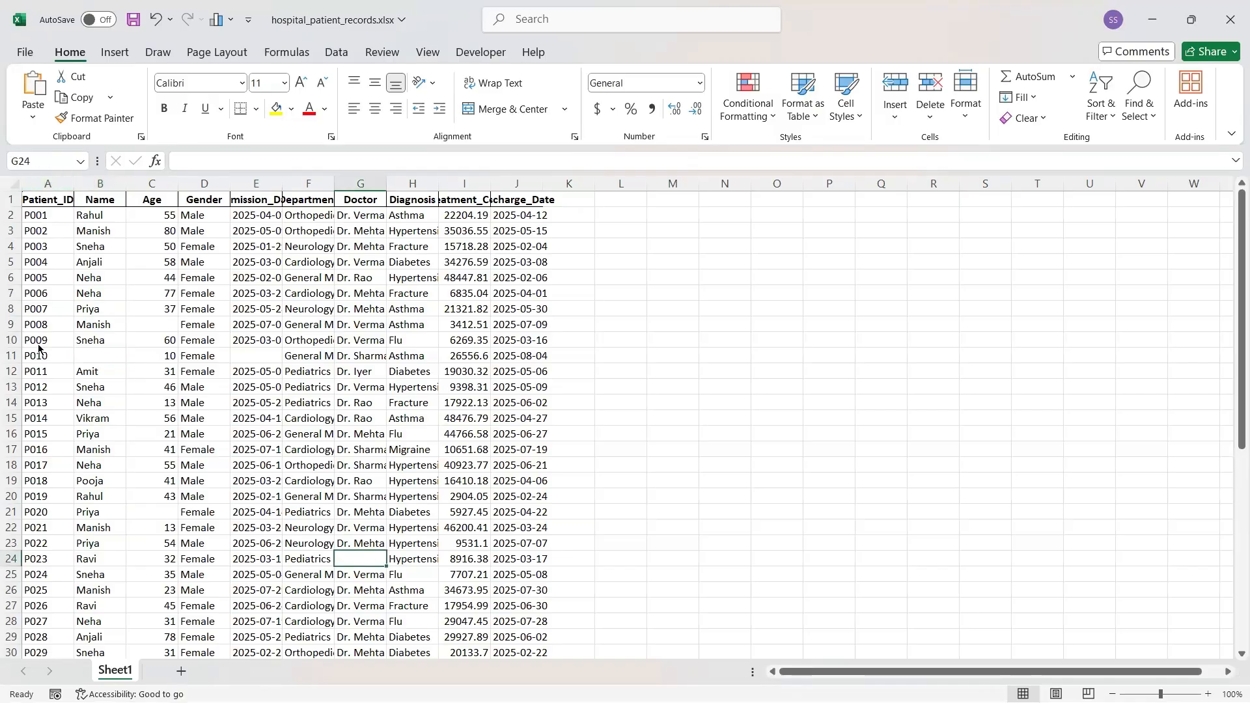
Step: Close hospital_patient_records.xlsx without saving the changes and return to the script in Notepad
key(alt+F4)
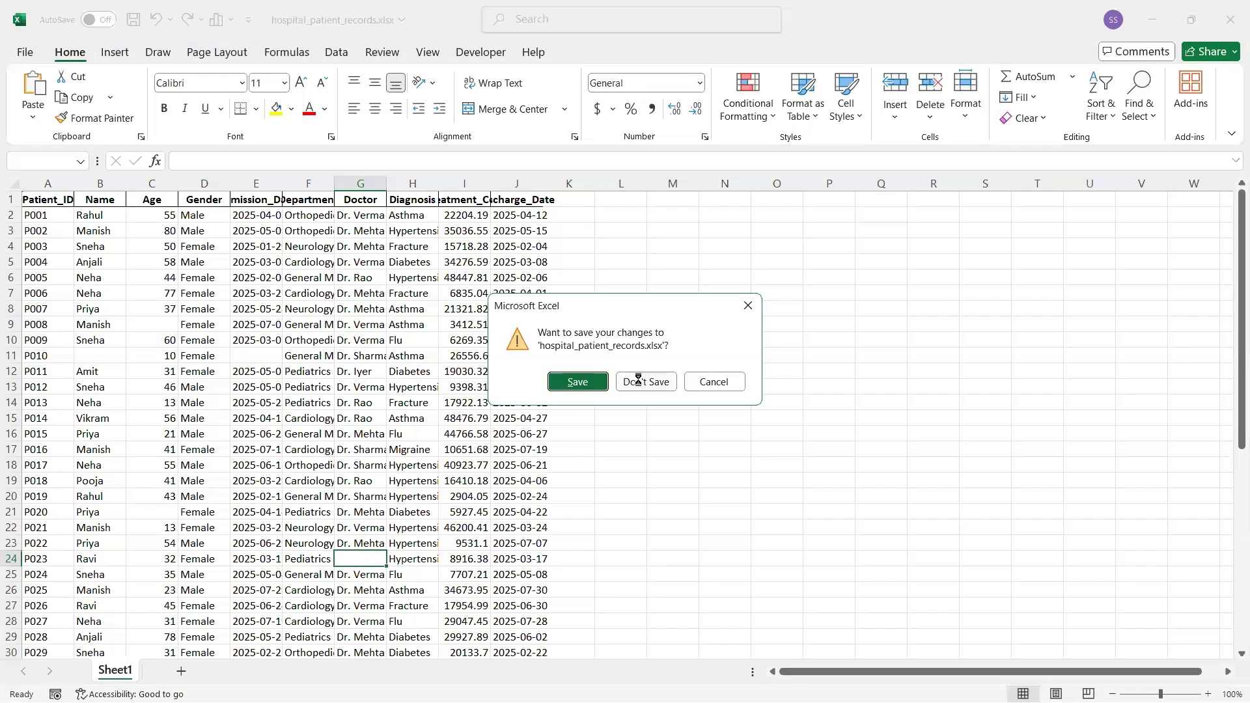
click(640, 384)
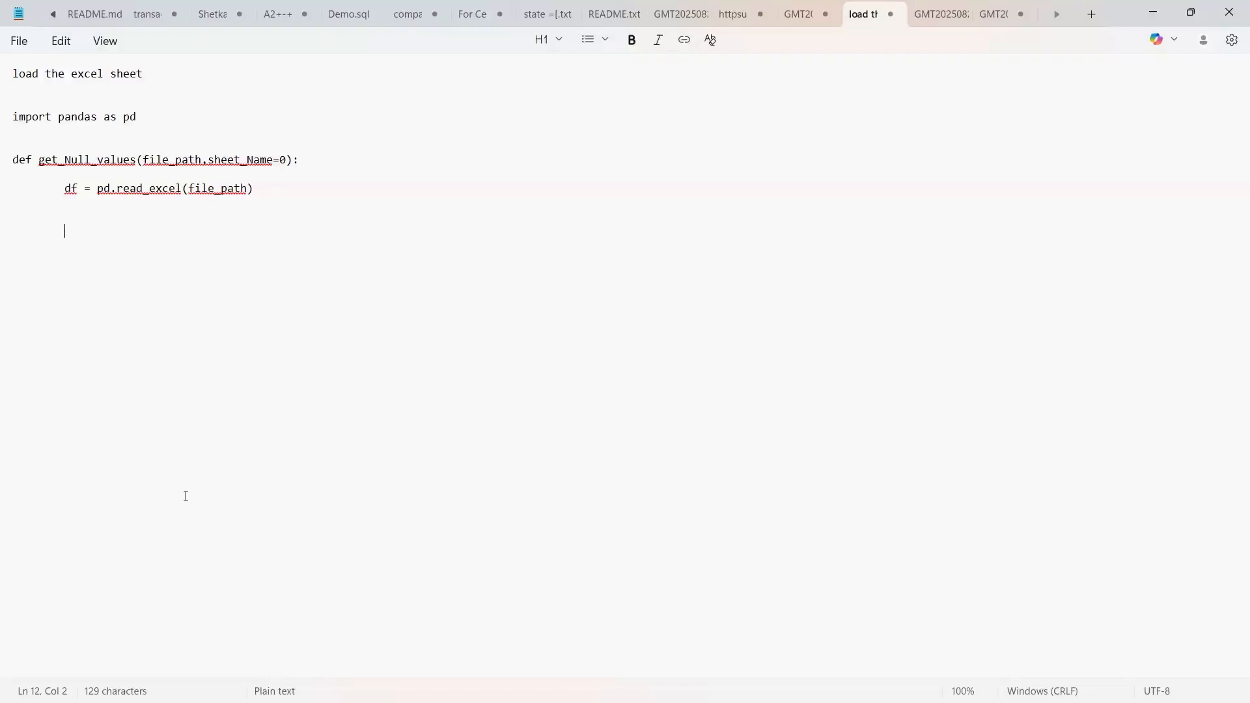
text(non)
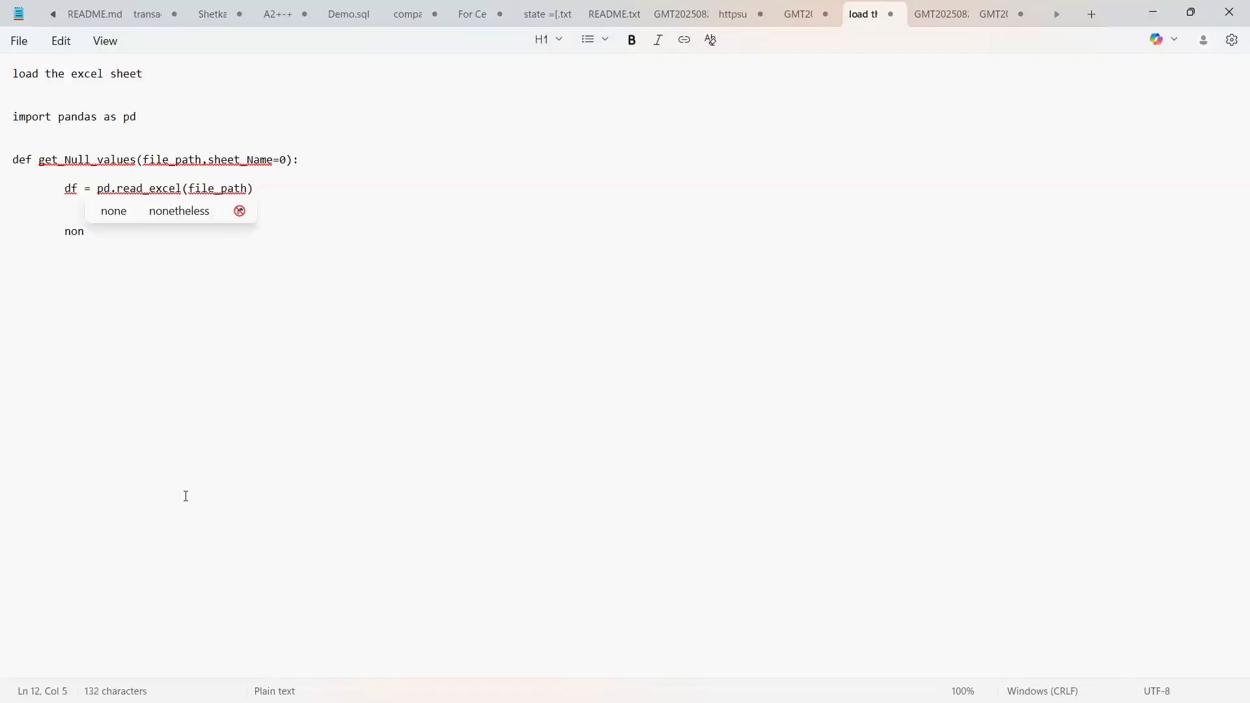
key(BackSpace)
key(BackSpace)
key(BackSpace)
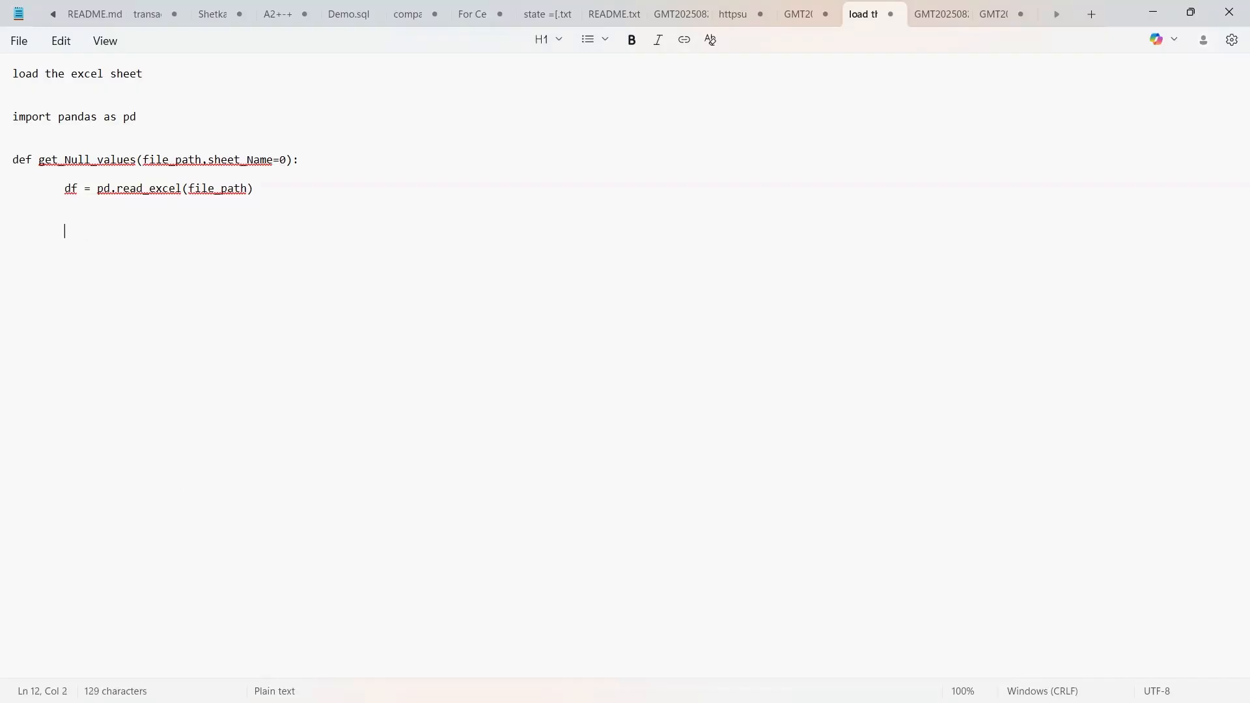
Step: Add the statement "Empty_cell_Address =[]" on the indented line below the read_excel statement
text(Empt)
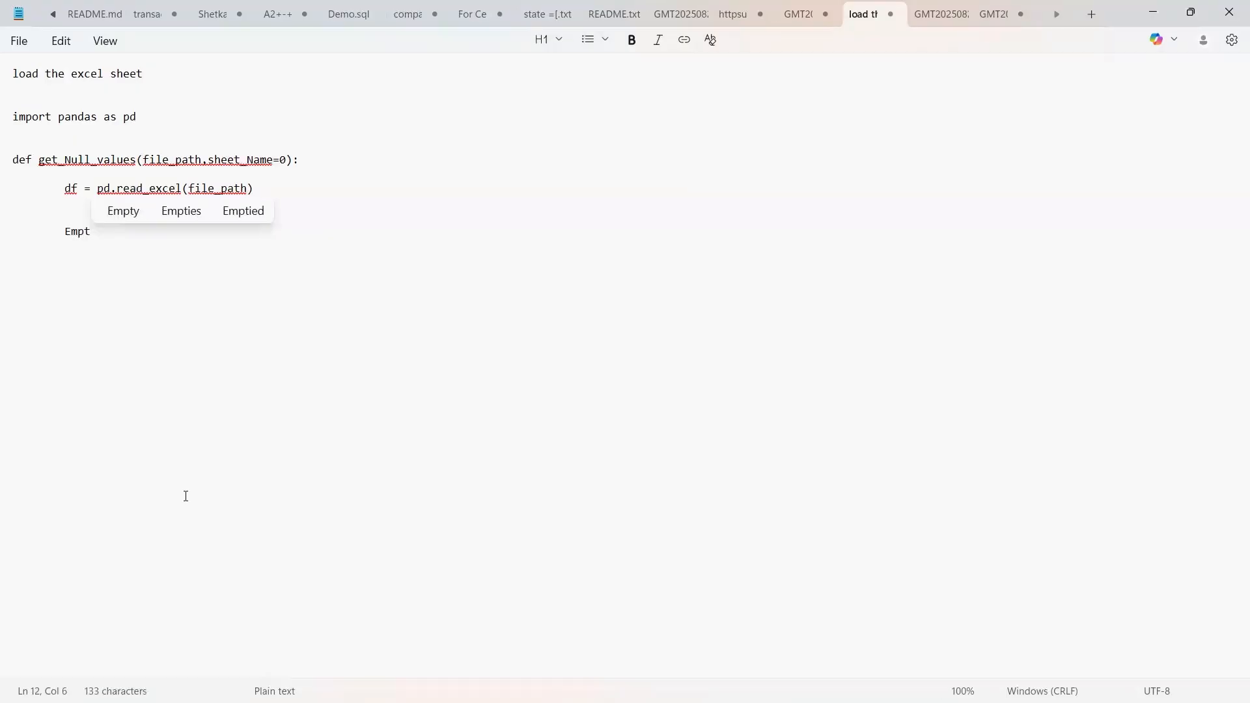
text(y)
key(BackSpace)
text(_)
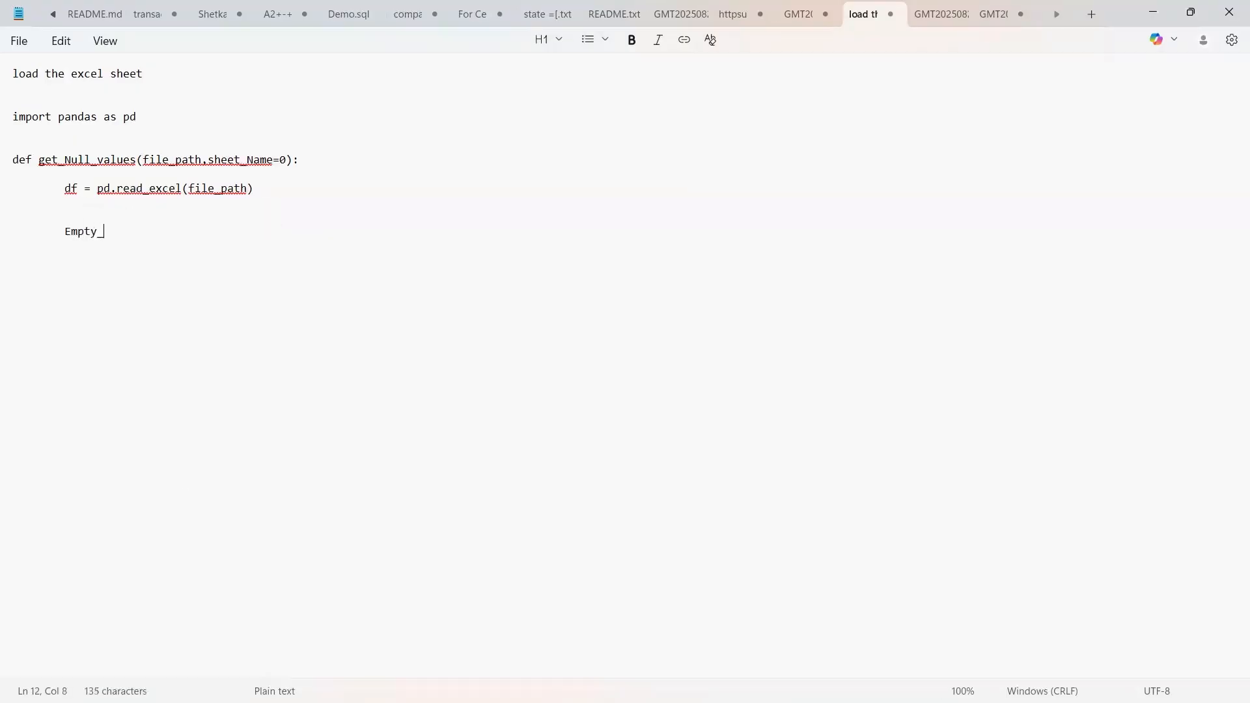
text(cell_Addres)
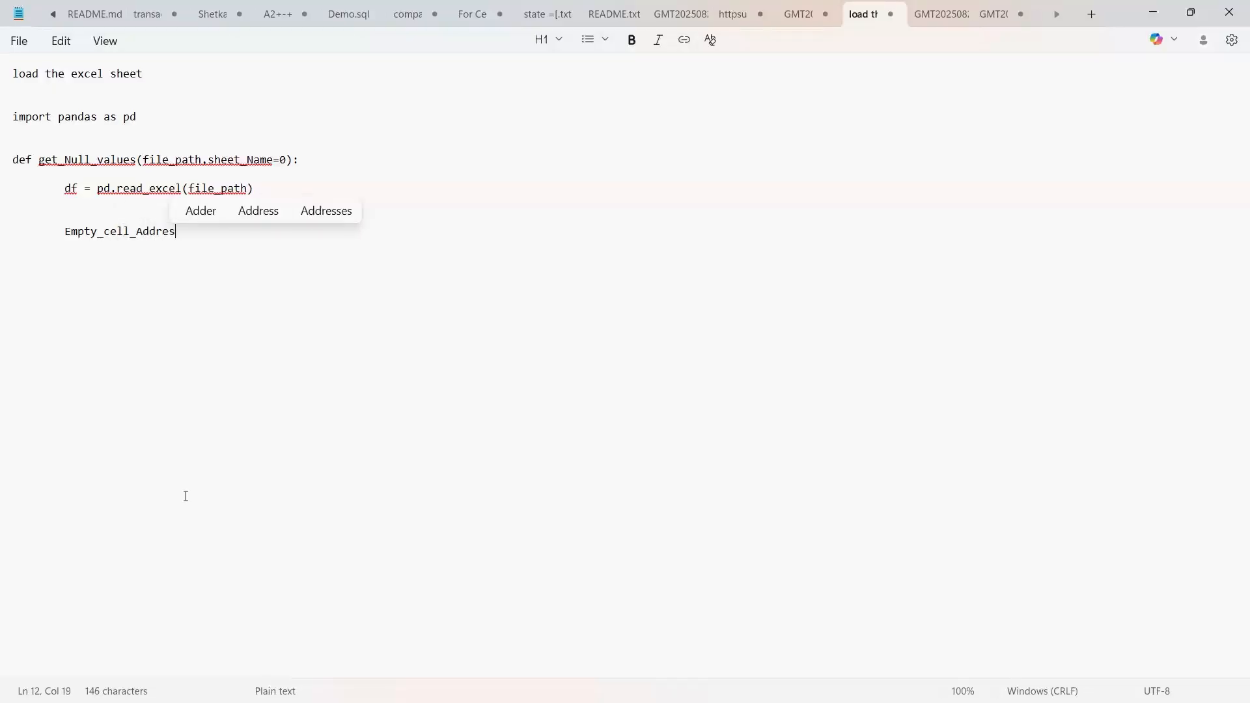
text(s =)
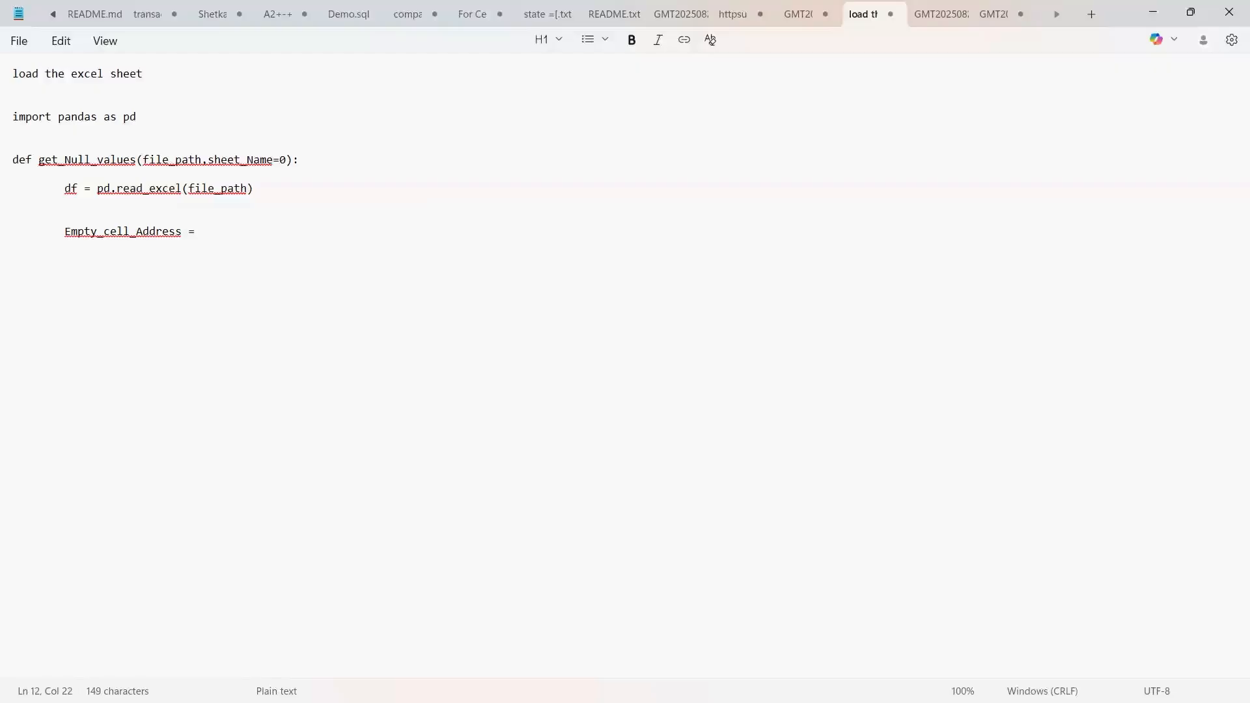
text([])
Step: Begin a for loop on the line below the empty list with "for row_ind,row in"
key(Tab)
text(for )
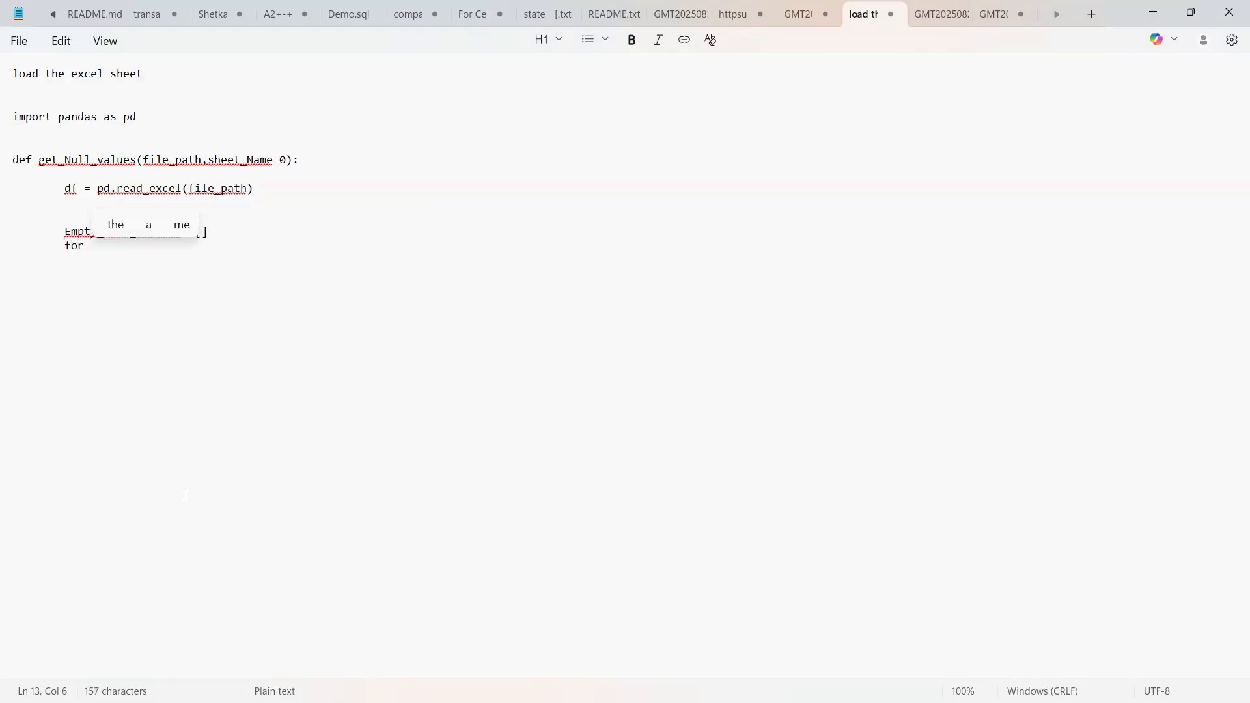
text(row)
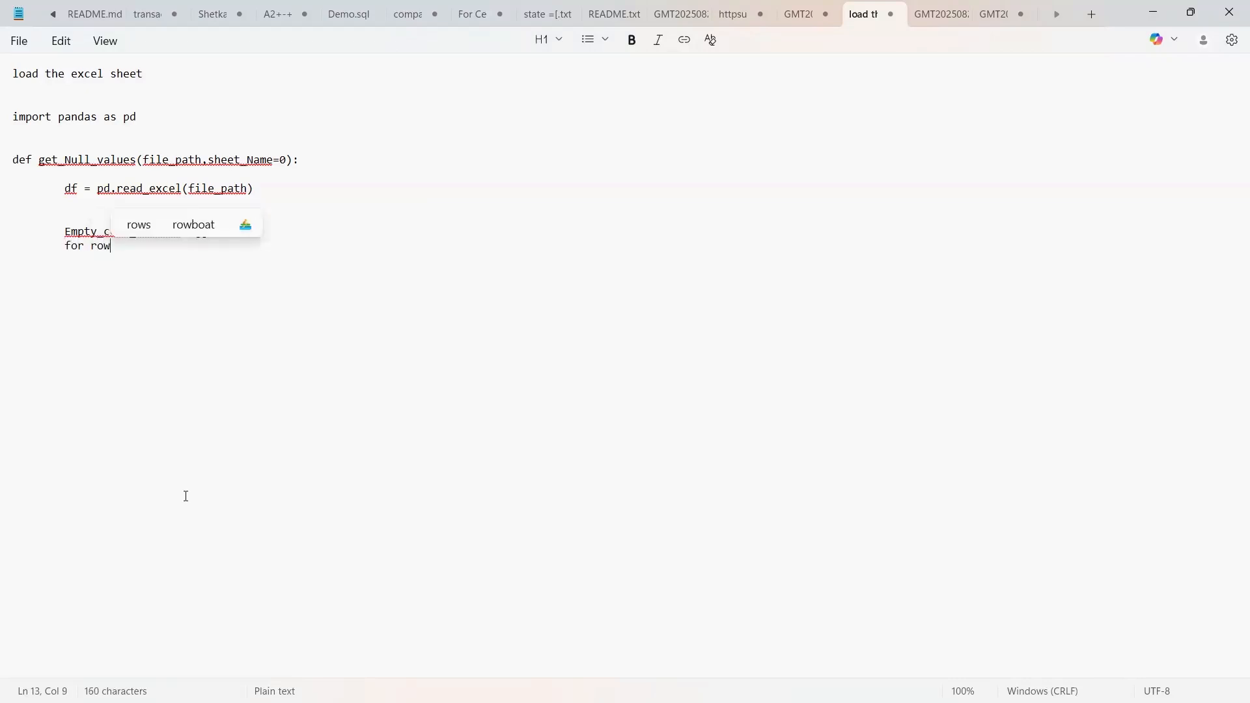
text(_in)
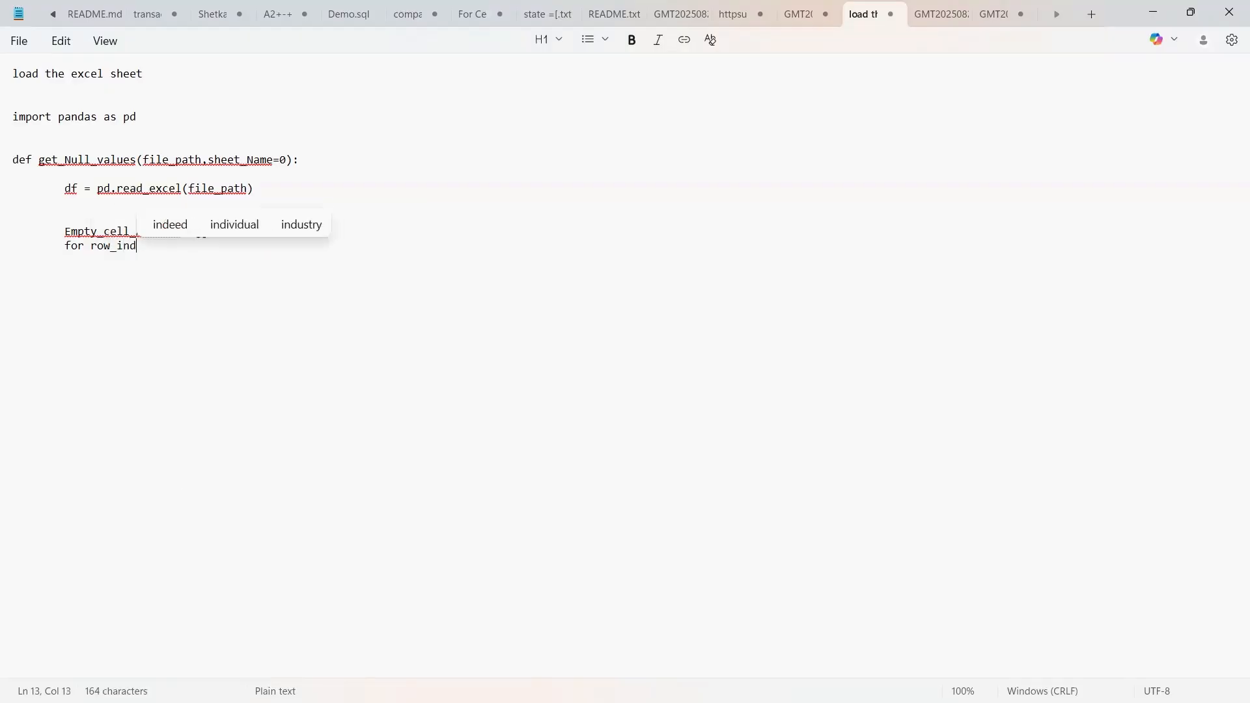
text(nx)
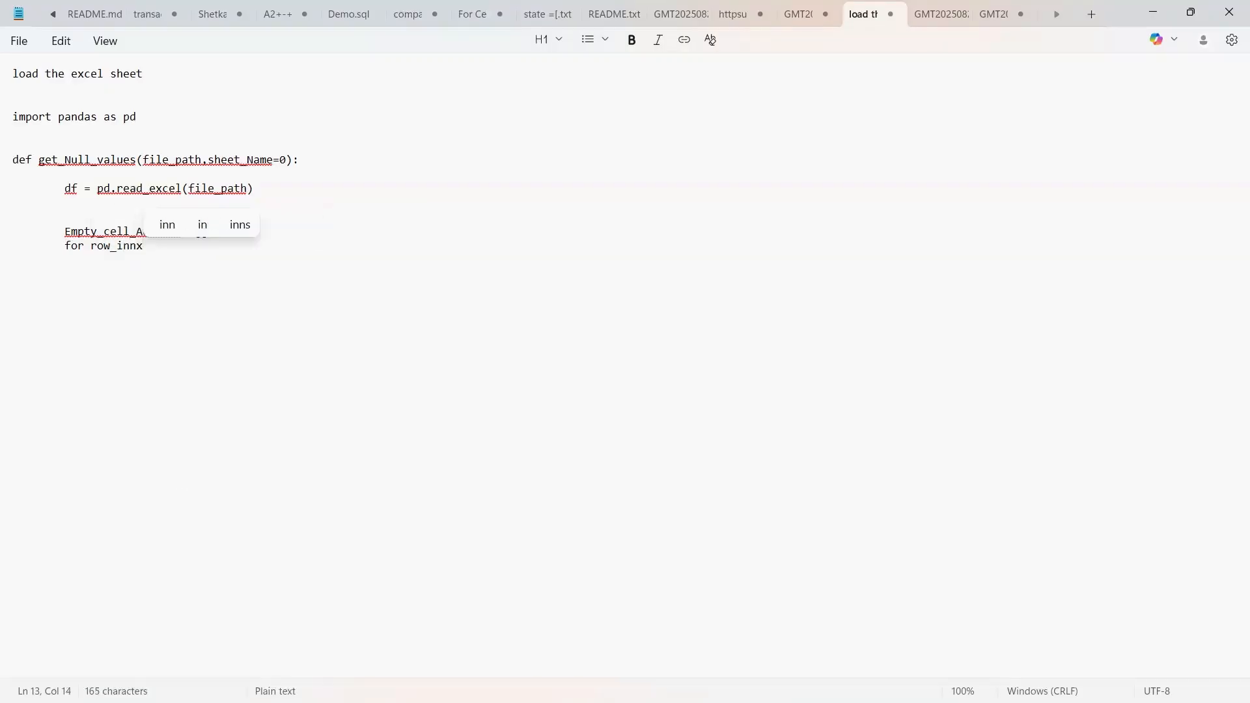
key(BackSpace)
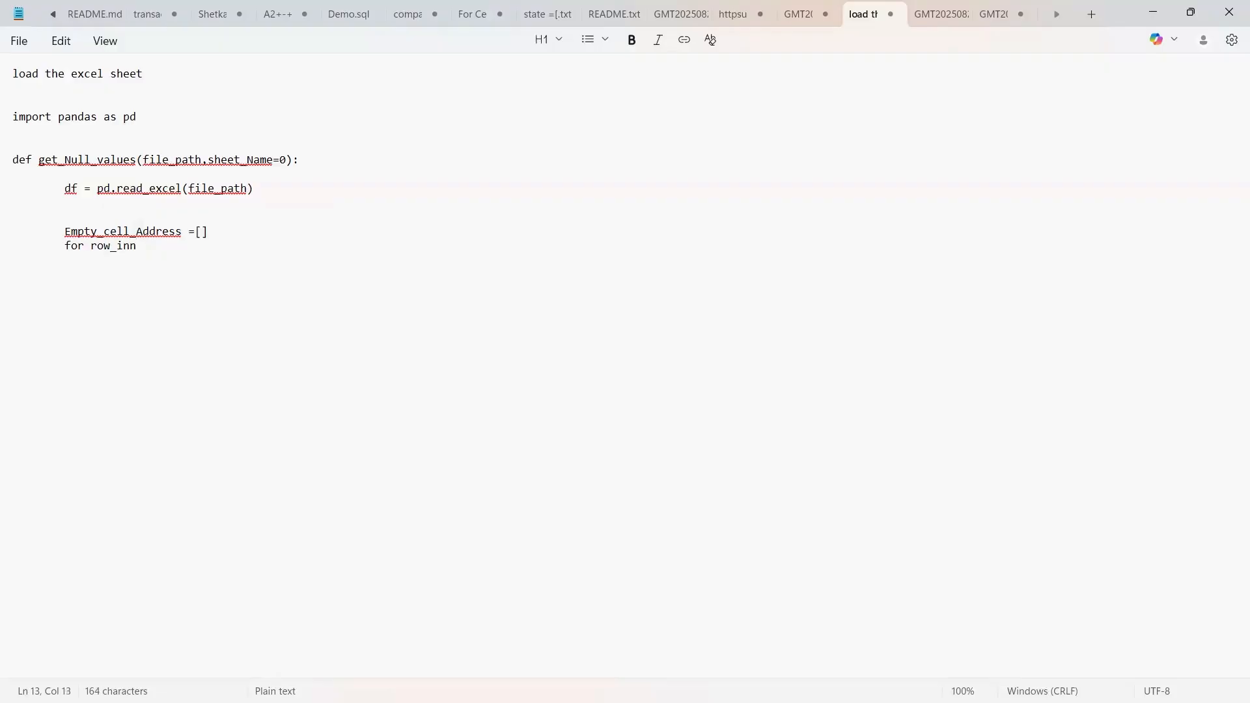
key(BackSpace)
text(d)
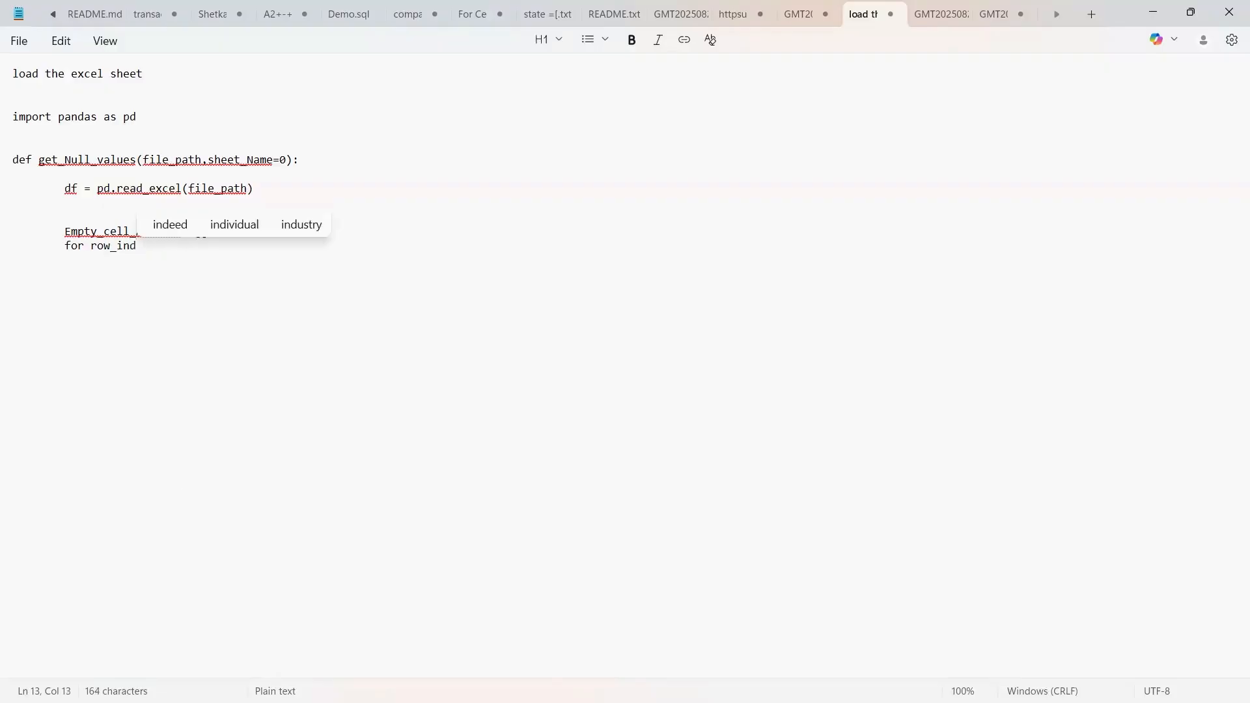
text(,)
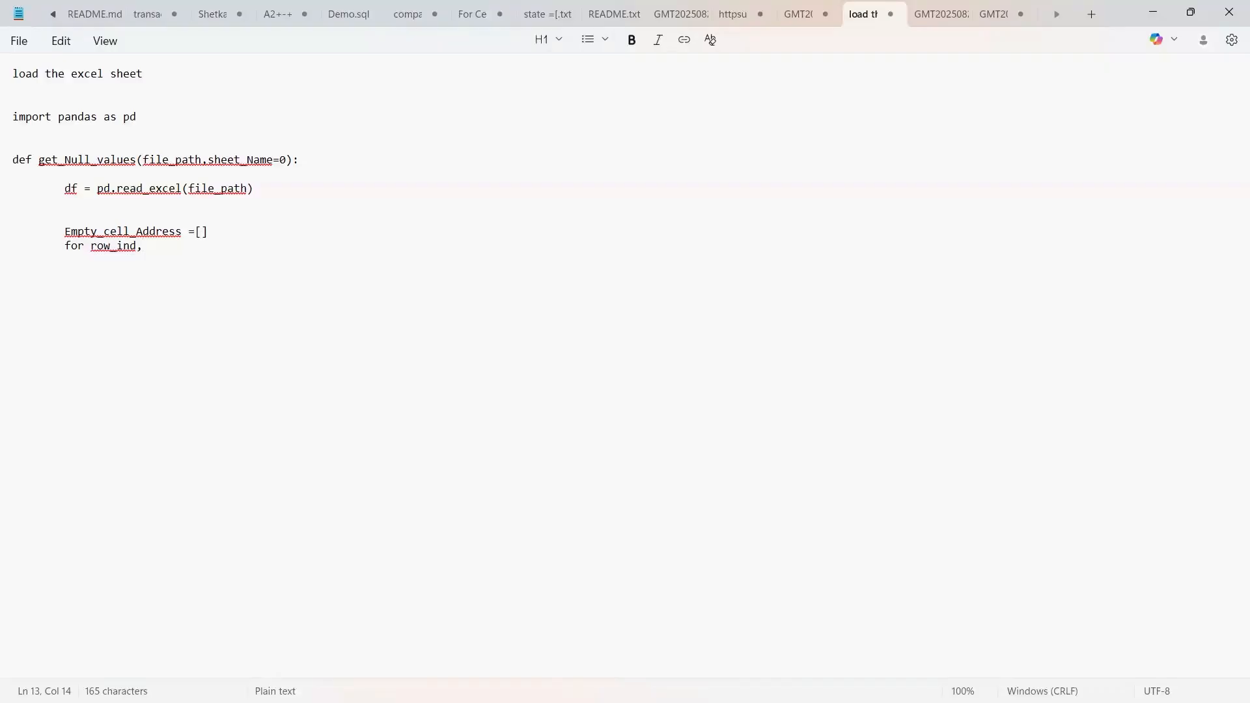
text(row)
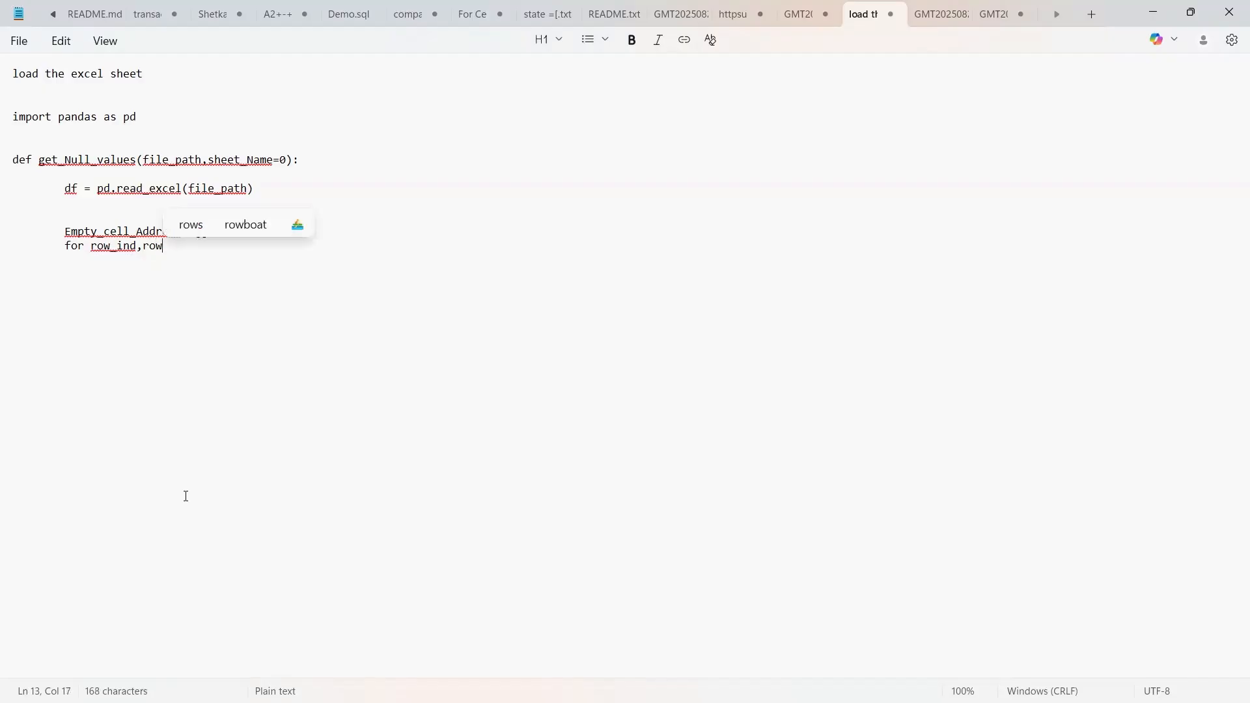
text( in)
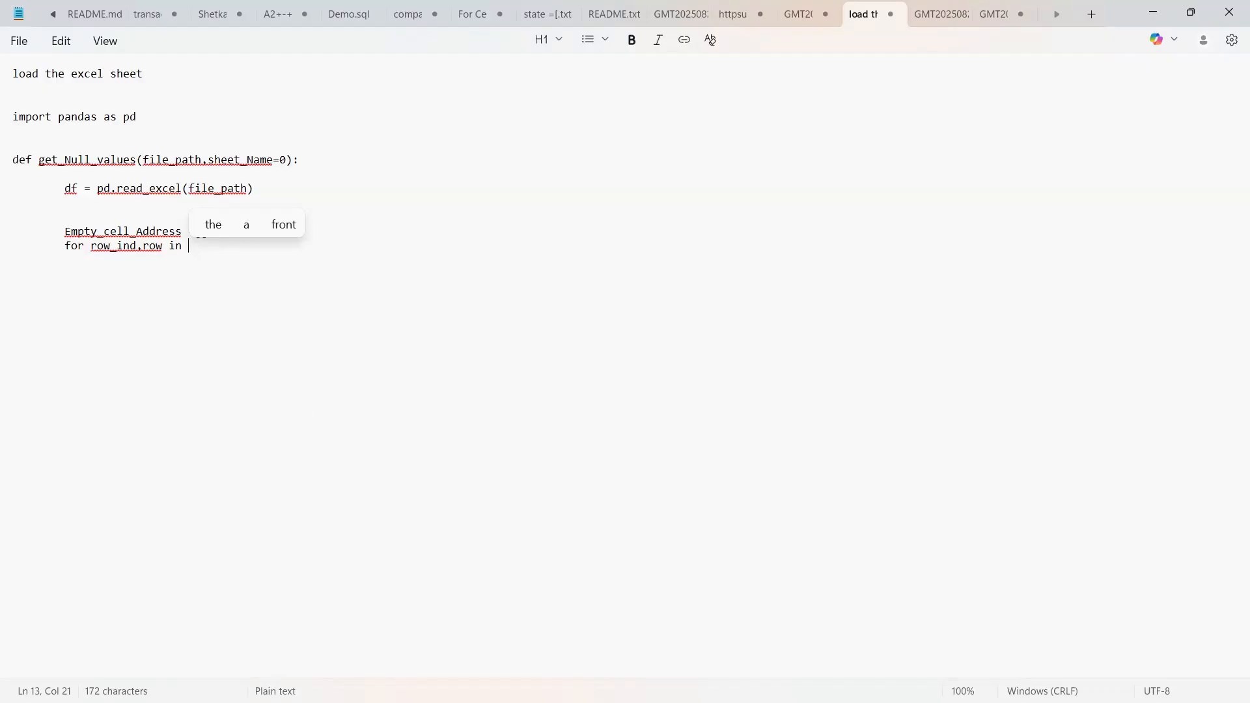
Step: Enter df.clean as the object that the for loop iterates over
text(df.cleaqmn)
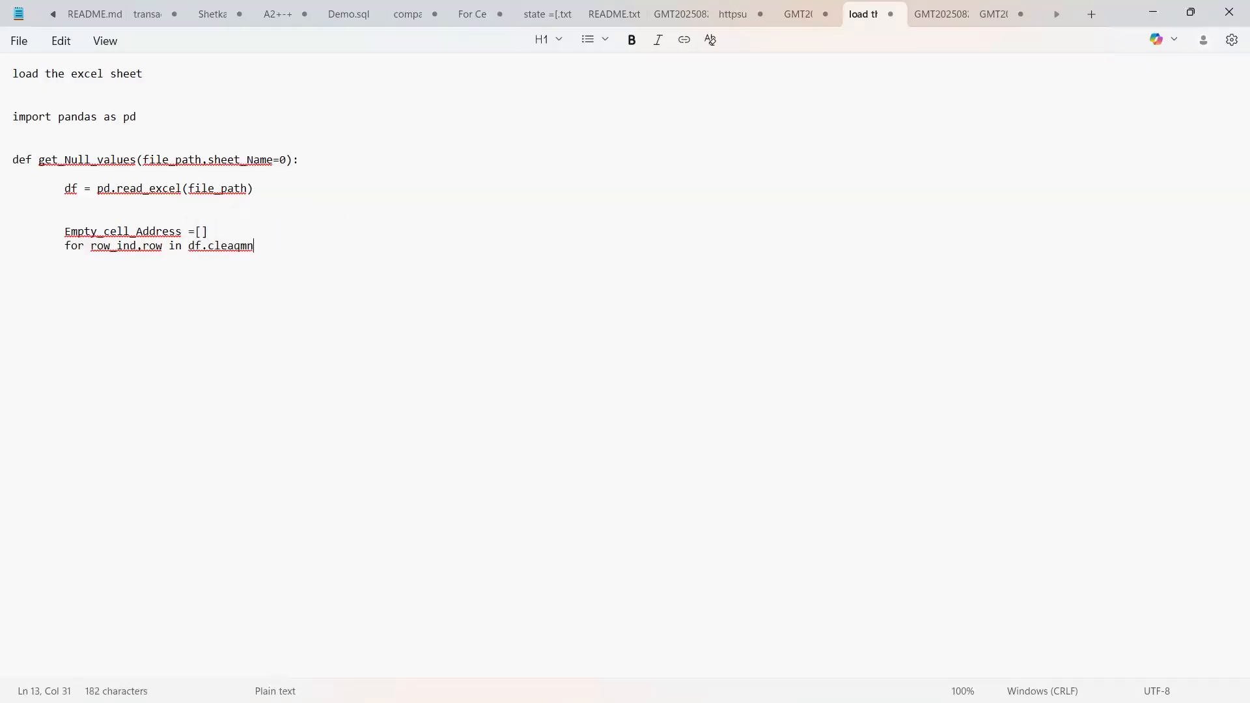
key(BackSpace)
key(BackSpace)
key(BackSpace)
text(mn)
key(BackSpace)
key(BackSpace)
text(n)
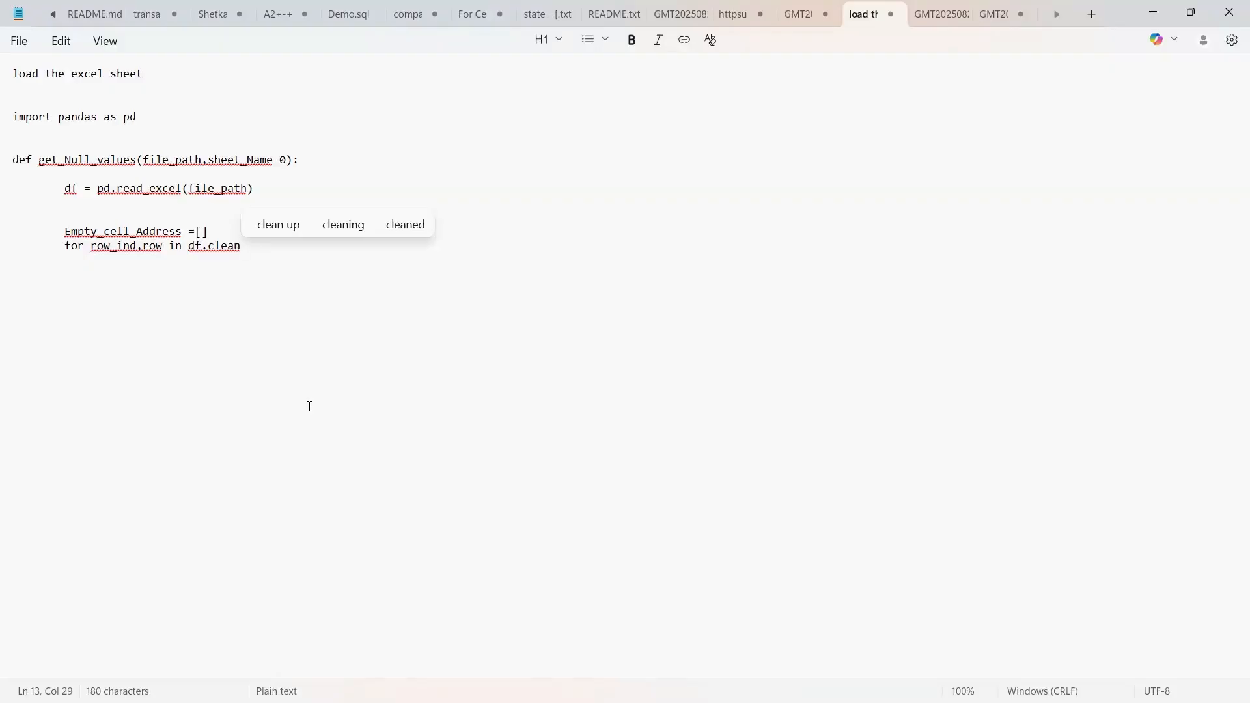
Step: Complete the for loop header by appending ".iterrows():" to df.clean
text(.)
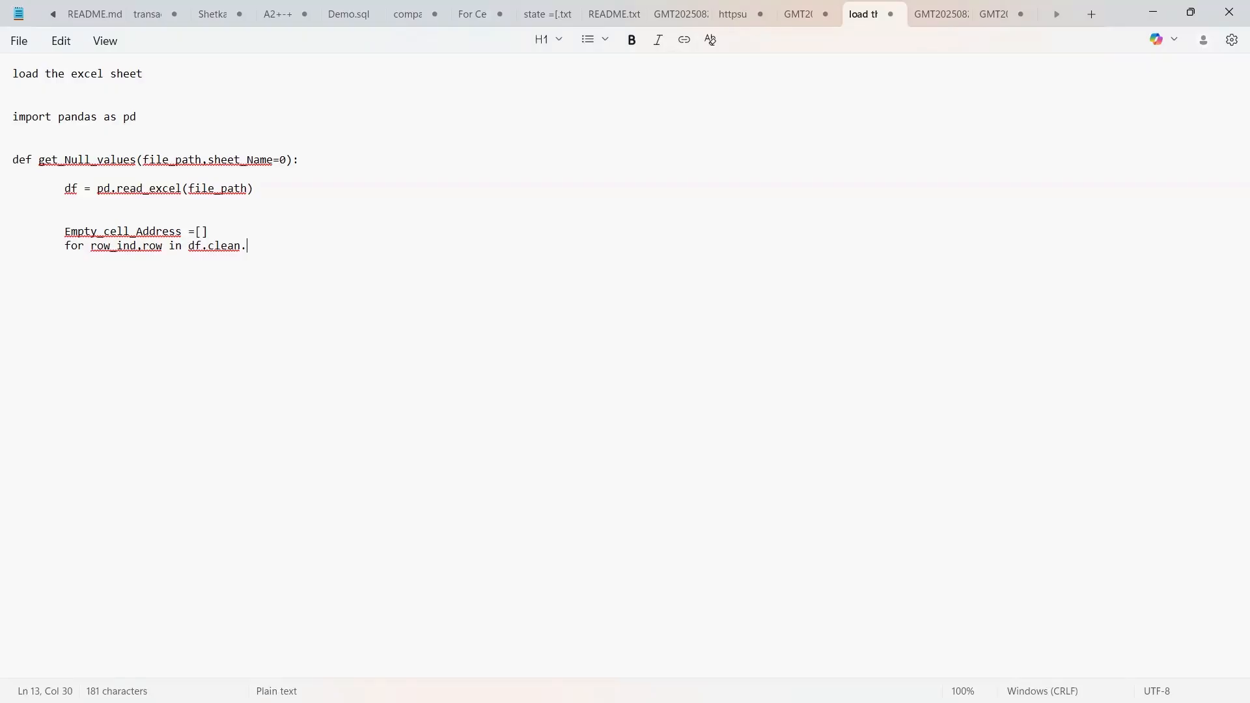
text(it)
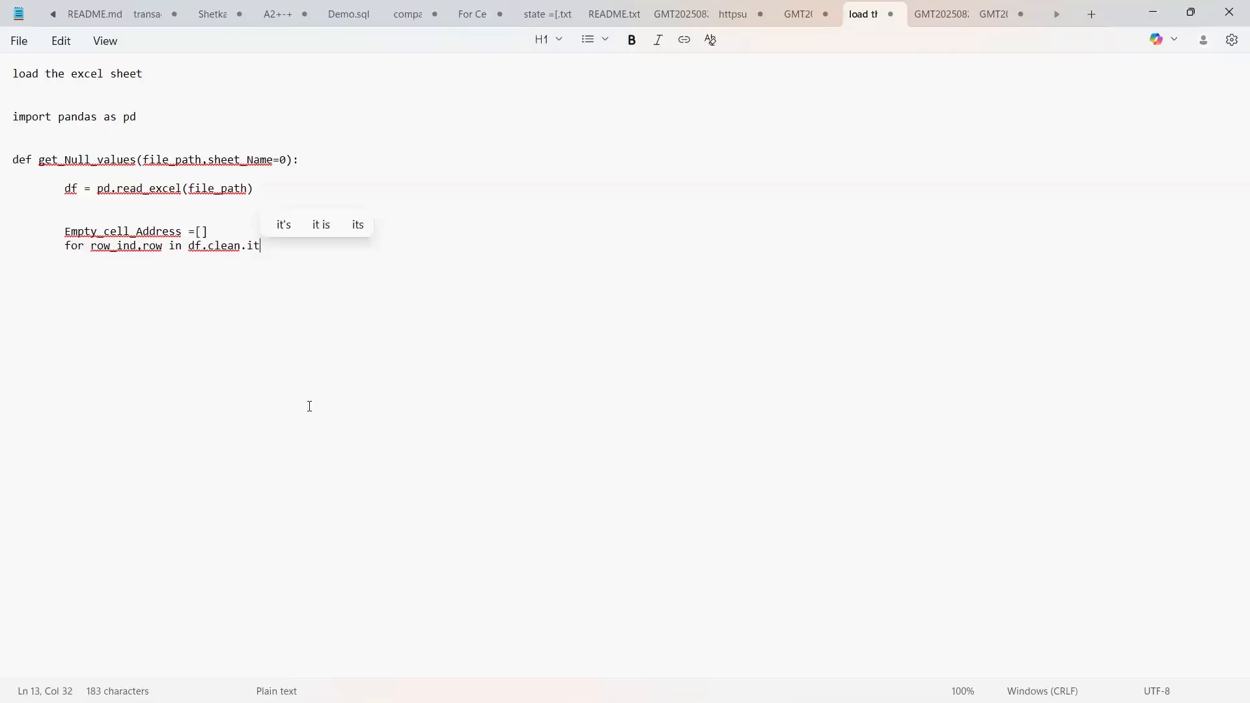
text(errowa)
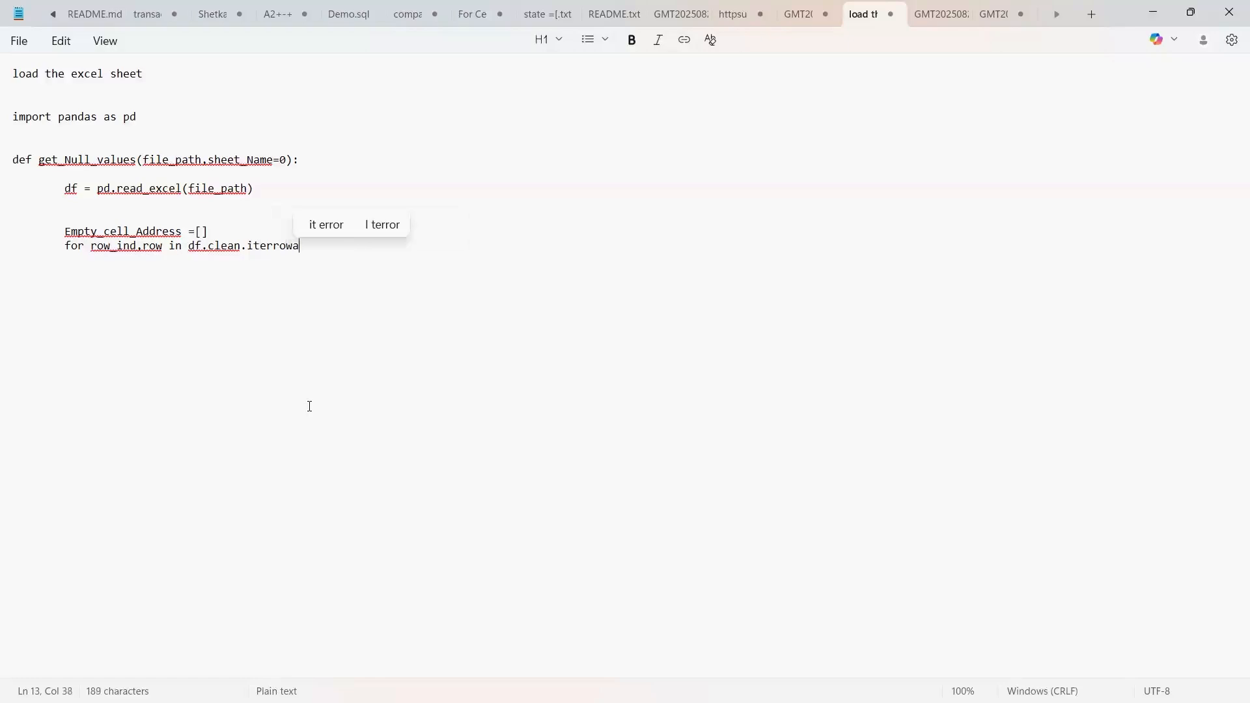
key(BackSpace)
text(s)
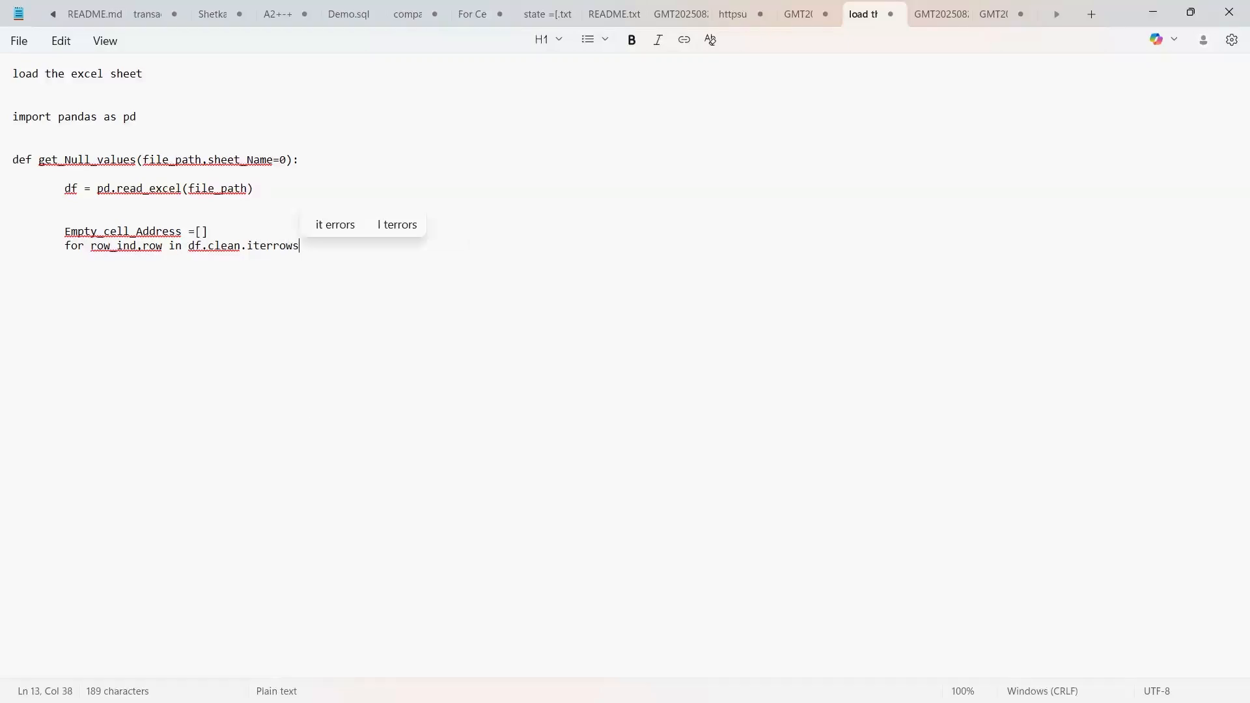
text(():)
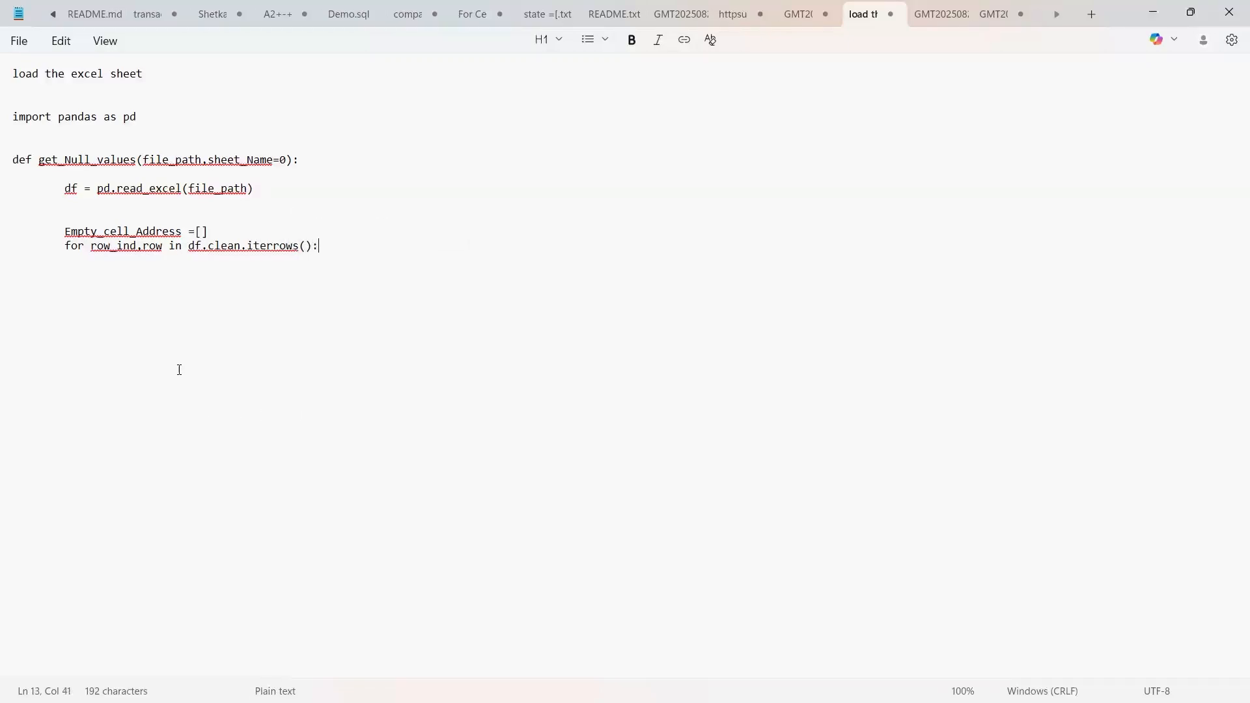
Step: Correct df.clean to df_clean in the for loop header
double_click(239, 248)
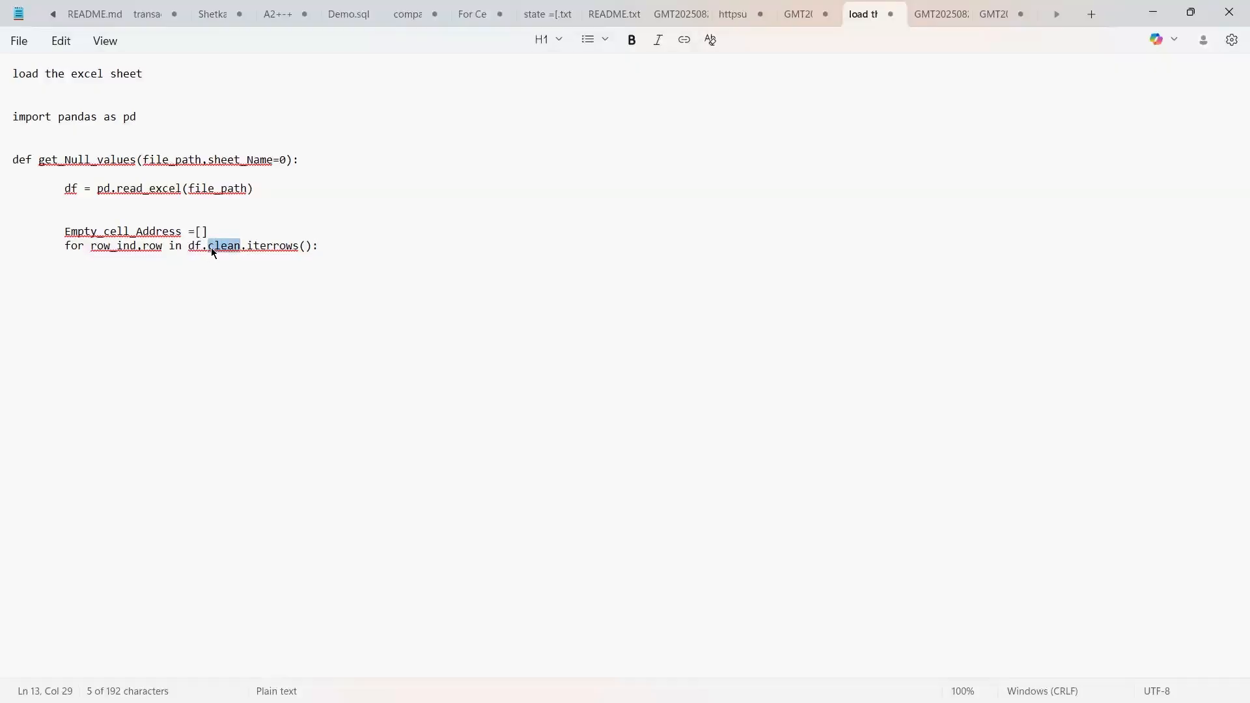
click(211, 248)
key(BackSpace)
text(_)
Step: Copy df_clean from the for loop header onto a new line directly below the read_excel statement
drag(240, 248, 188, 242)
key(ctrl+c)
click(271, 194)
key(Return)
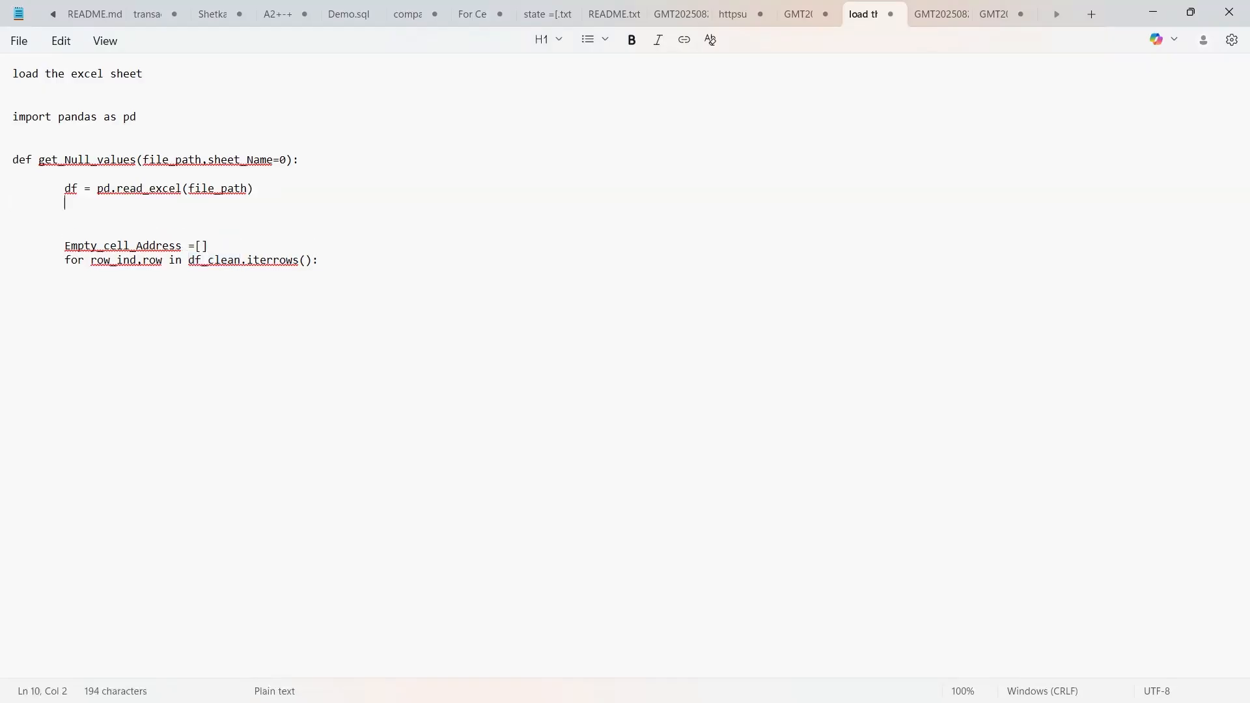
key(ctrl+v)
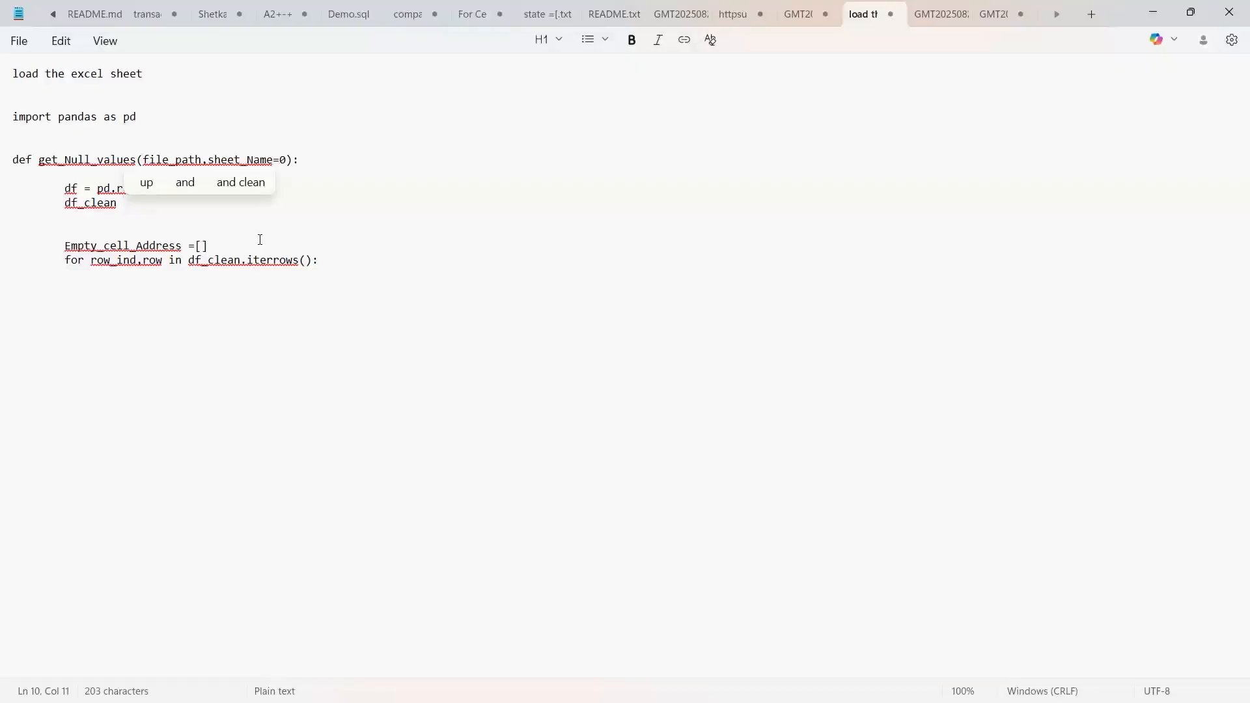
Step: Complete the new df_clean line as an assignment by adding "= df.dropna(how='all')"
click(129, 212)
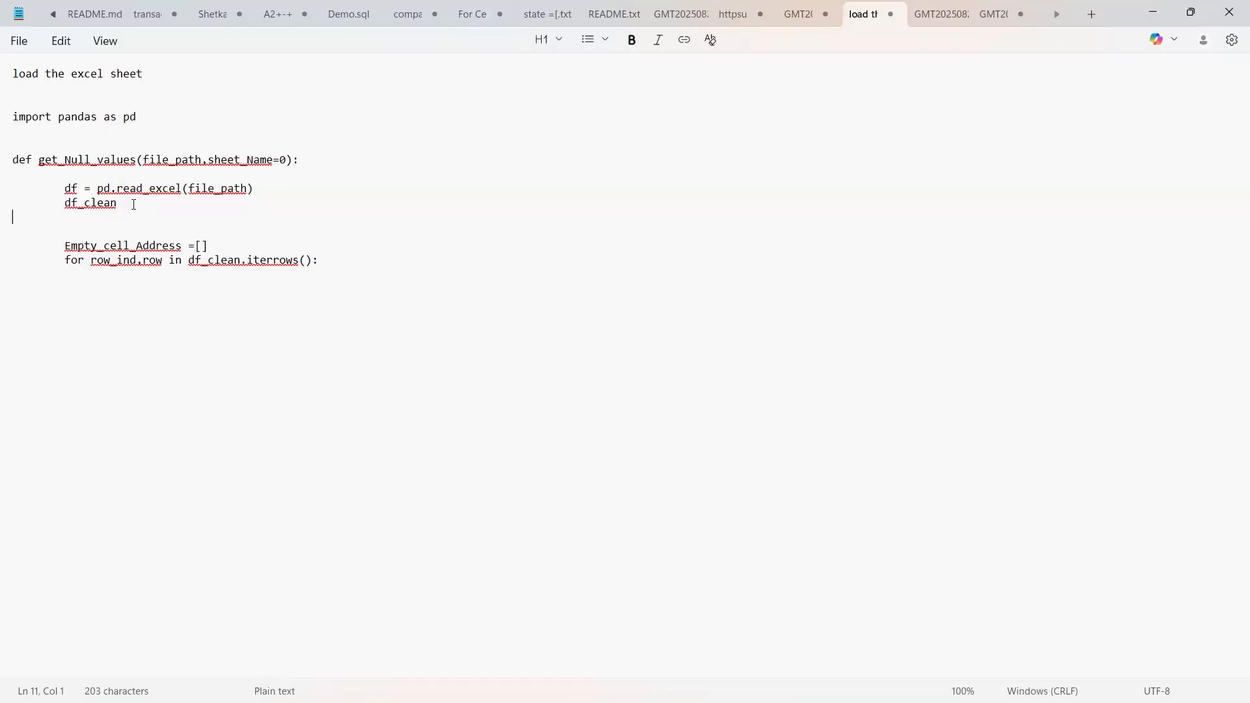
click(134, 205)
text(= df.drop)
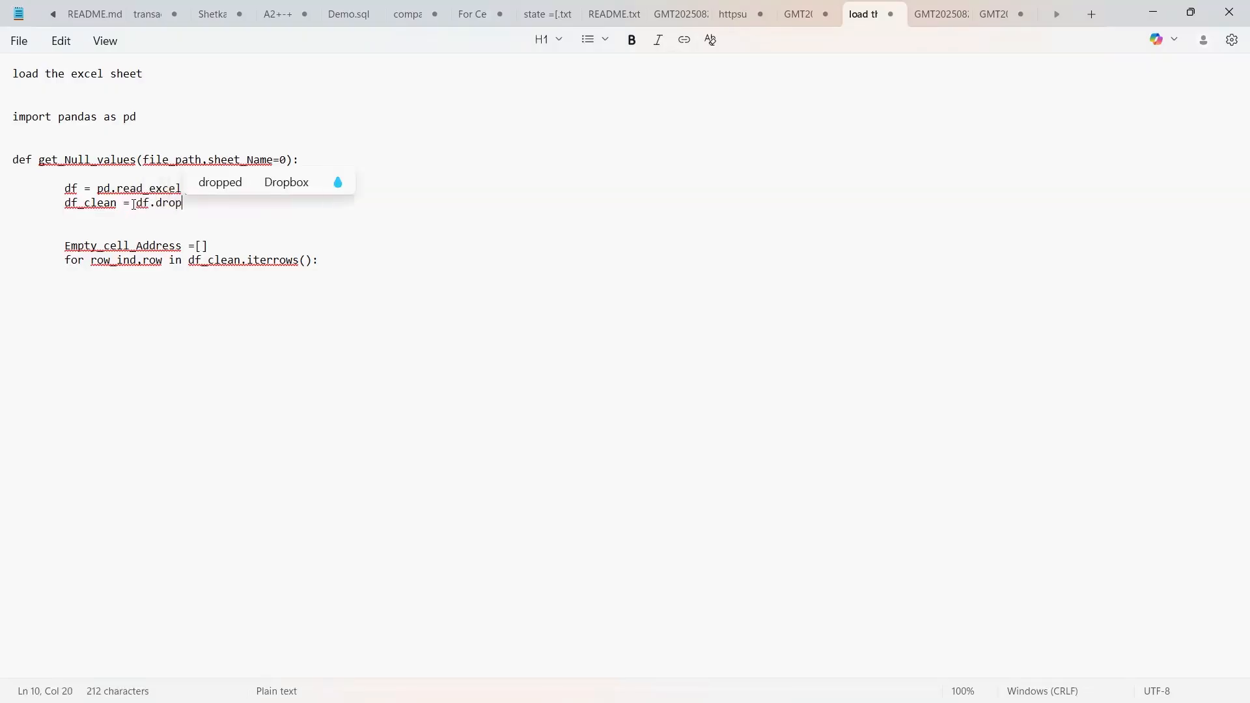
text(na)
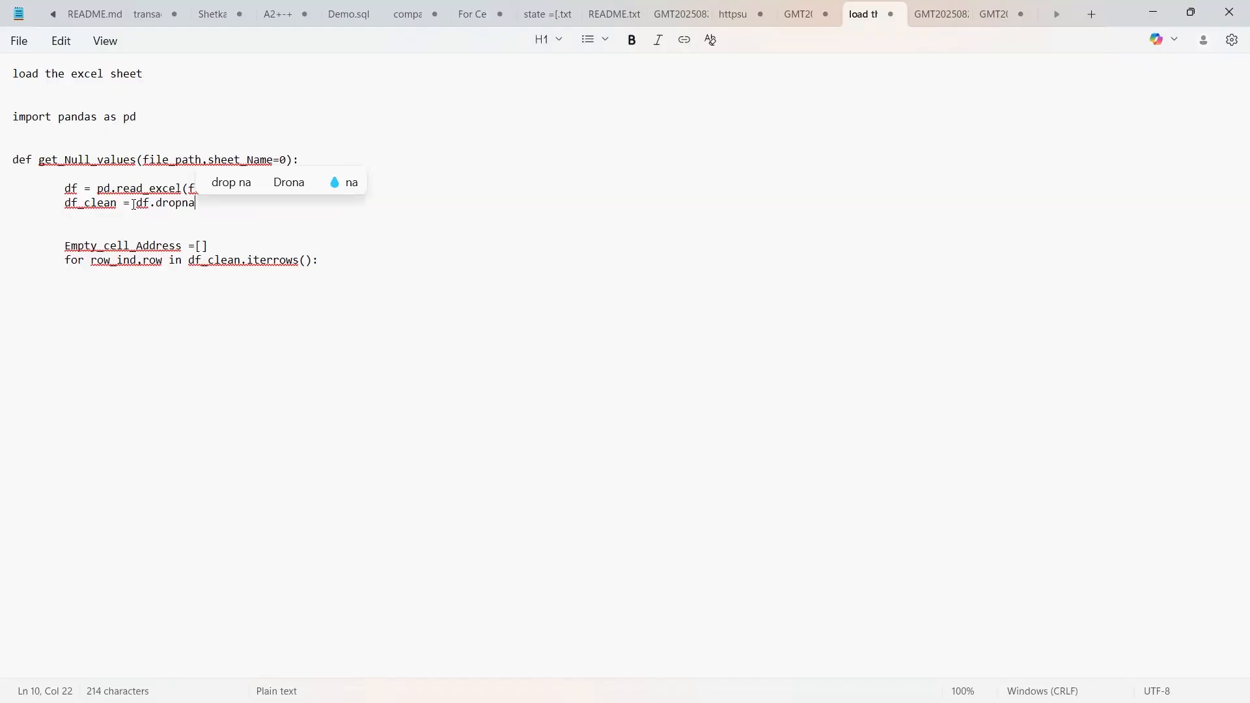
text(()
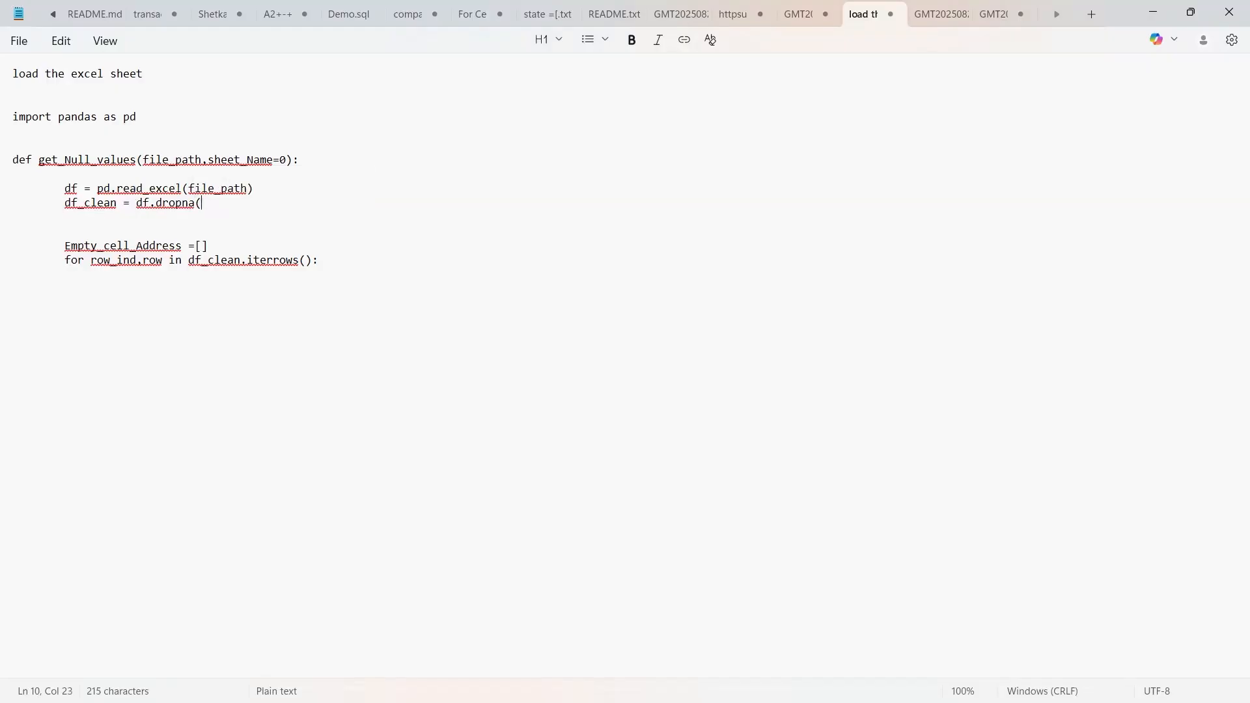
text())
text(how=)
text('')
text(all)
key(Right)
Step: Add ",dropna(axix=1, how='all')" after how='all' inside the df.dropna parentheses
text(,drop)
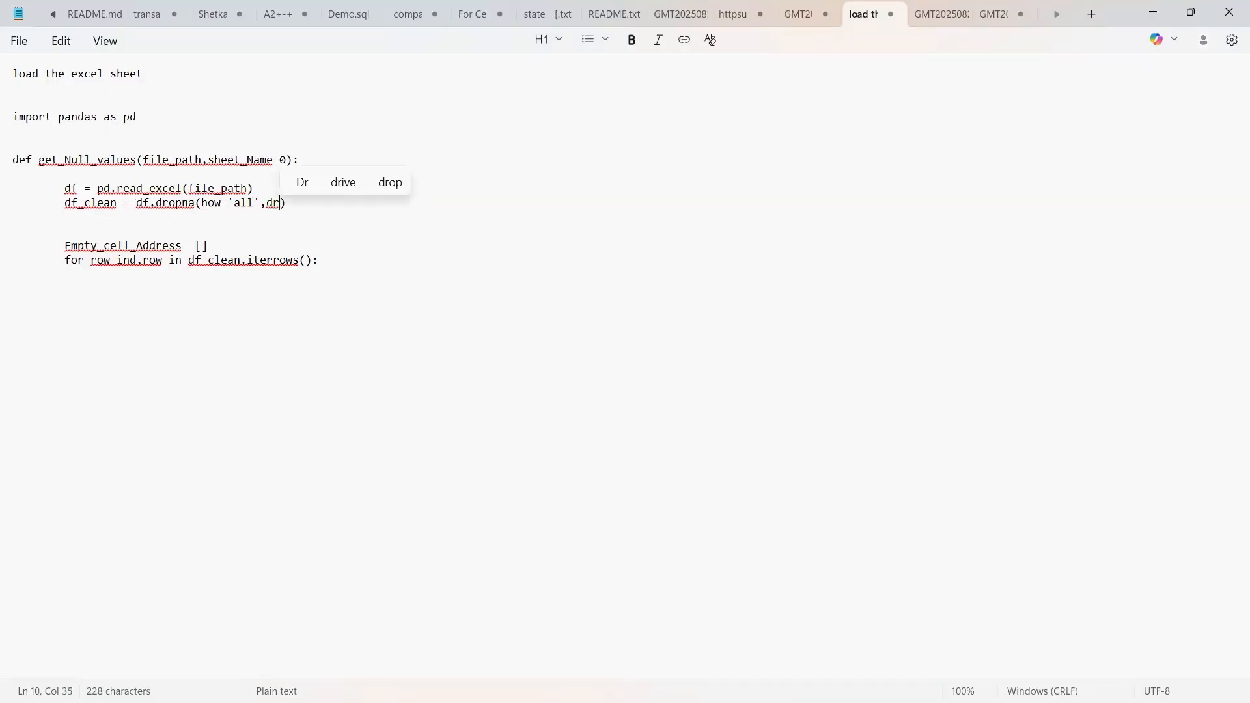
text(na)
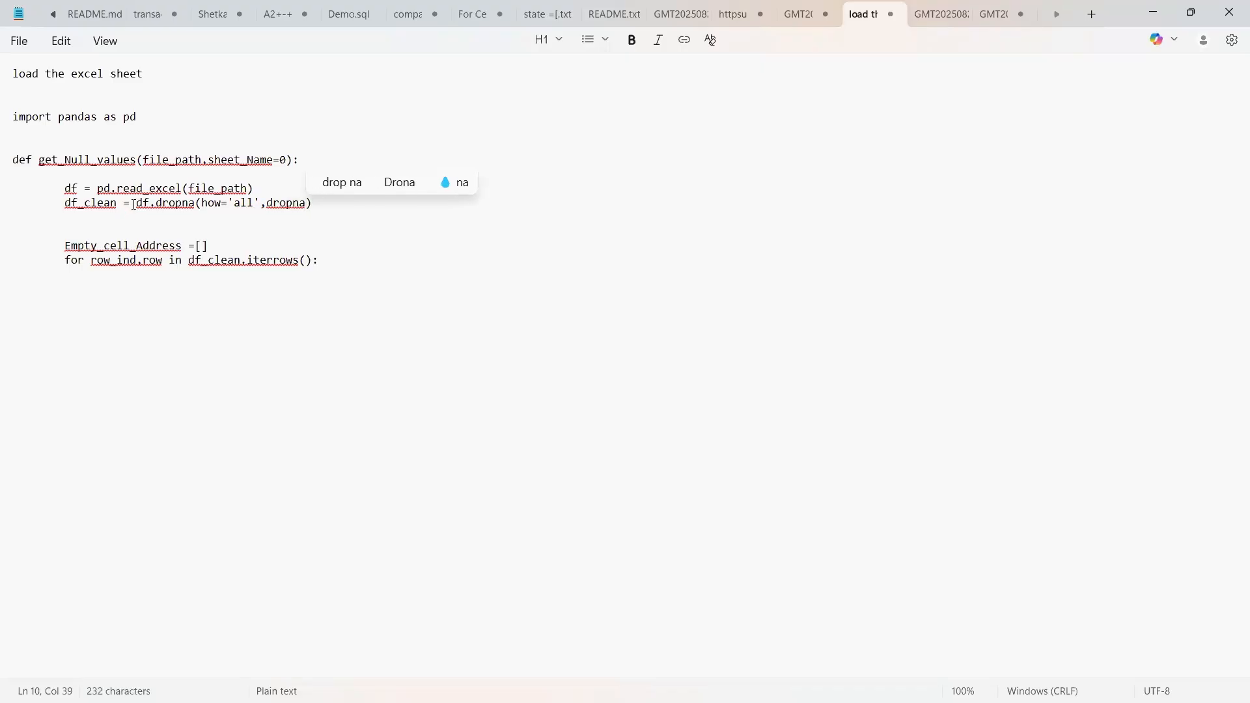
text(())
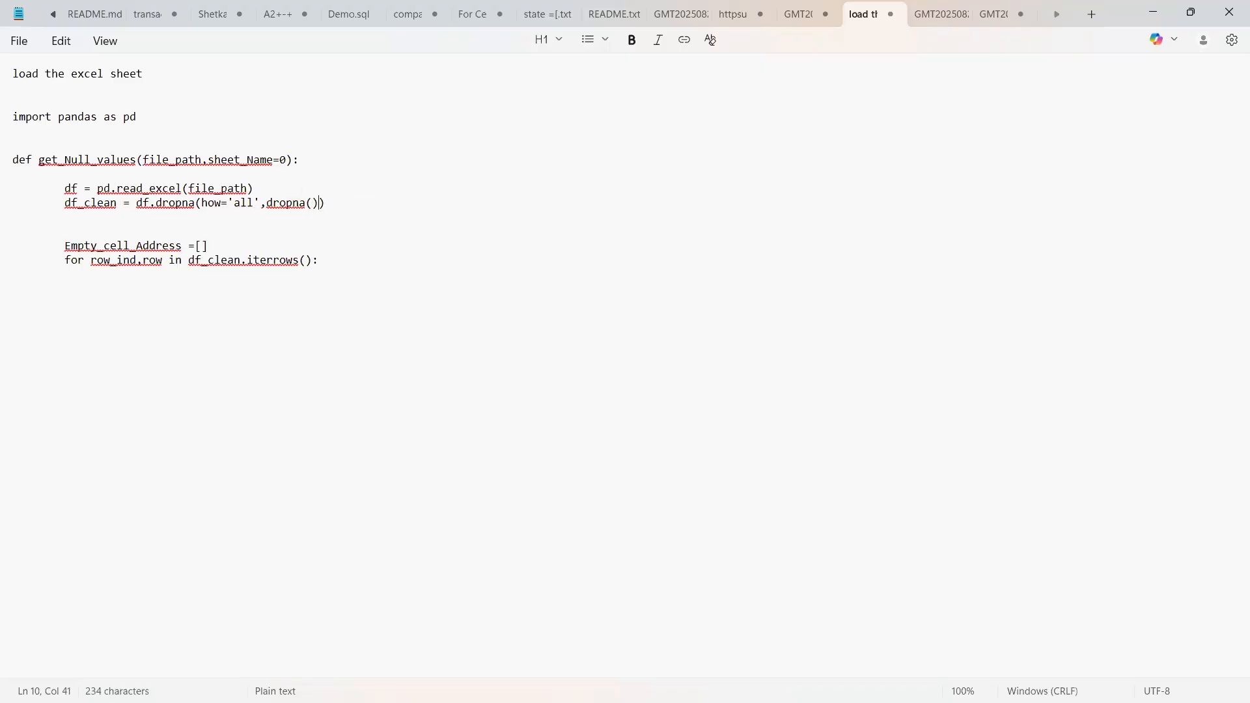
key(Left)
text(axix)
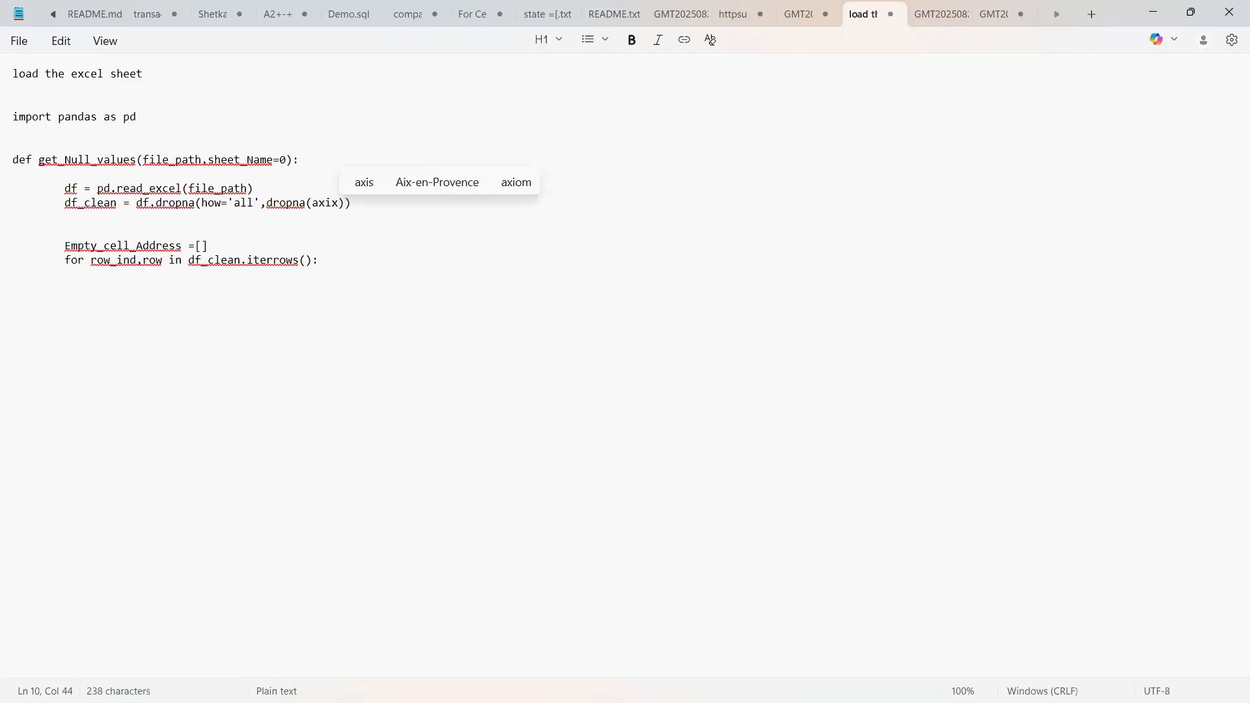
text(=1,)
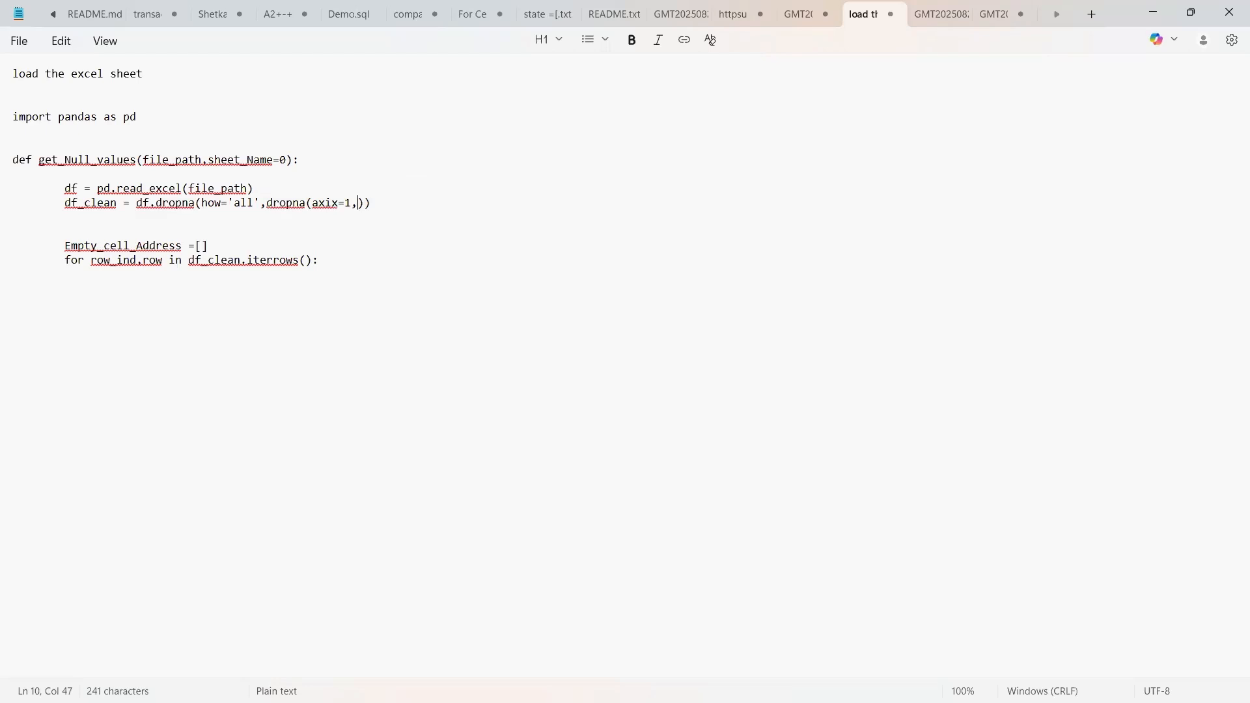
text( how)
text(=''all  ///)
Step: Append the comment "//null values drop karna ()" after the df_clean statement
key(BackSpace)
text(nul)
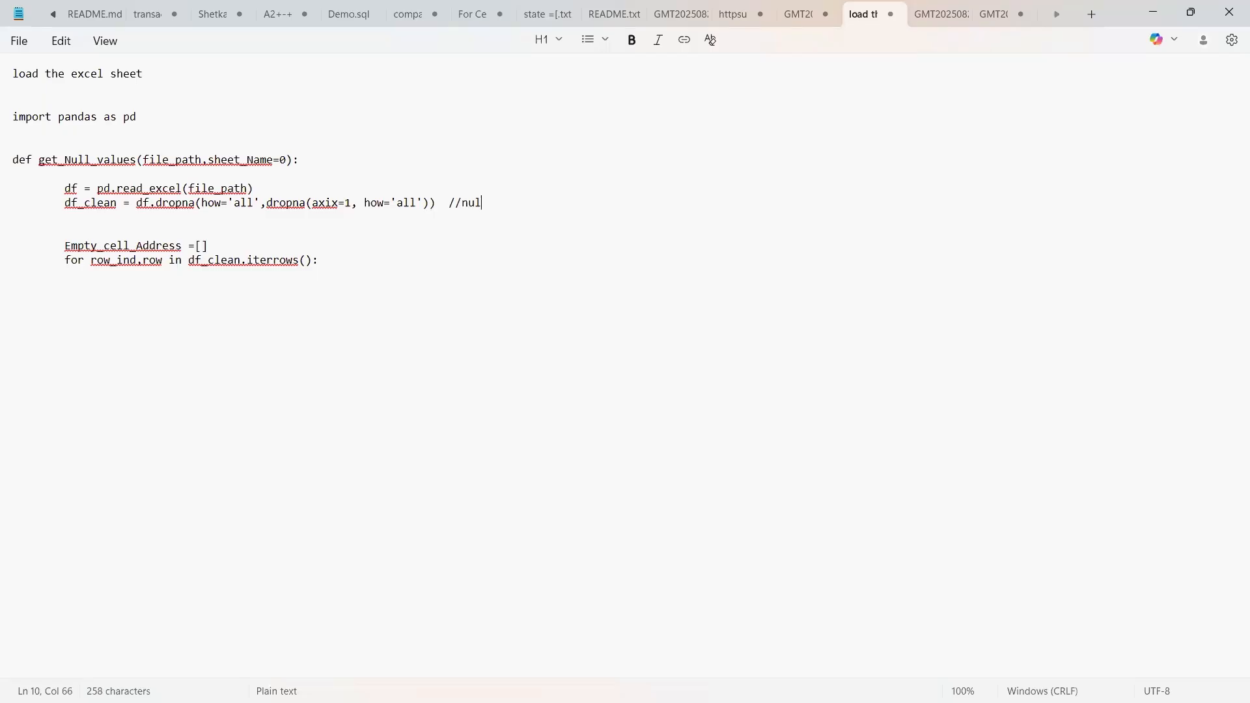
text(l values drop ka)
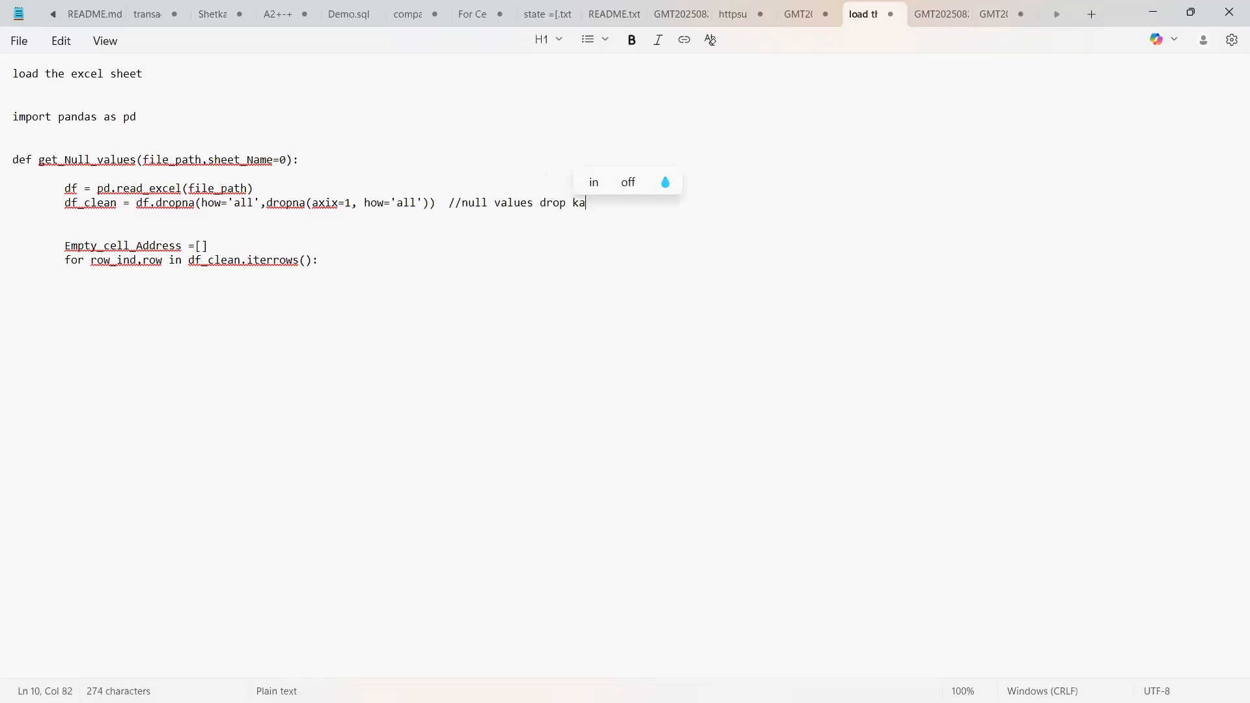
text(rna ())
key(Left)
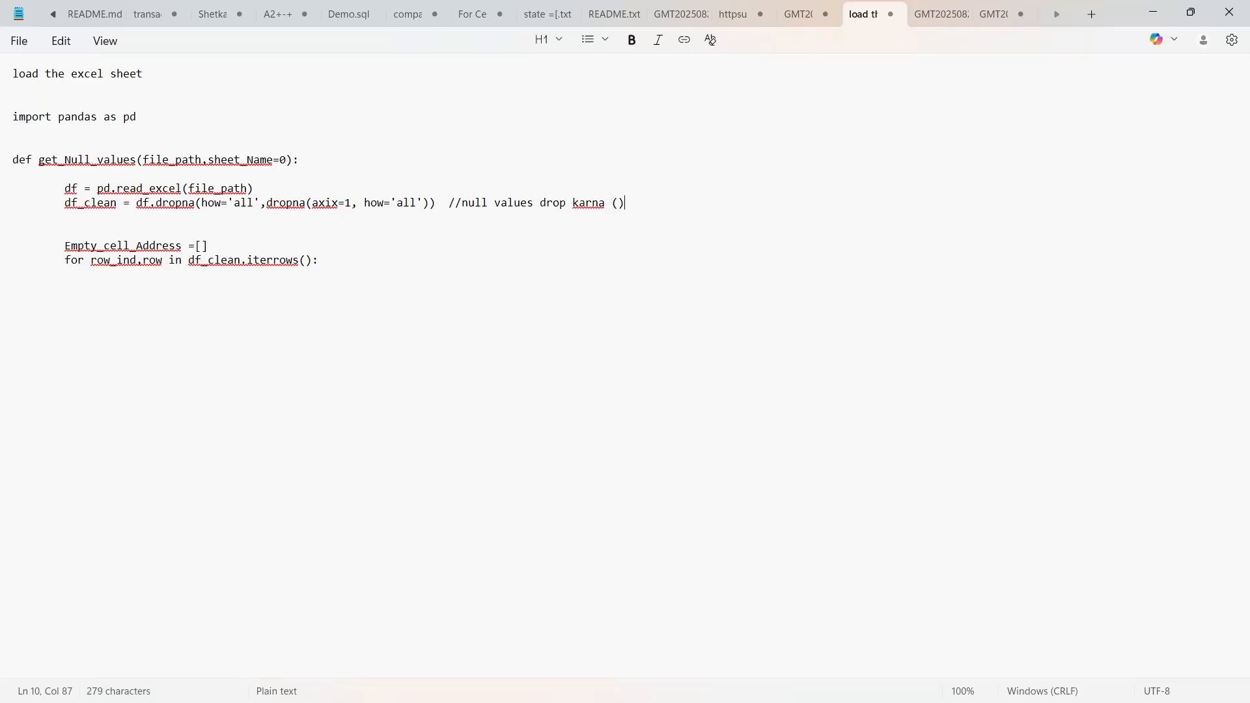
Step: Fill the comment's parentheses with "sirf rows jisme sabhi column null hoo ,hat jayenge"
text(sir)
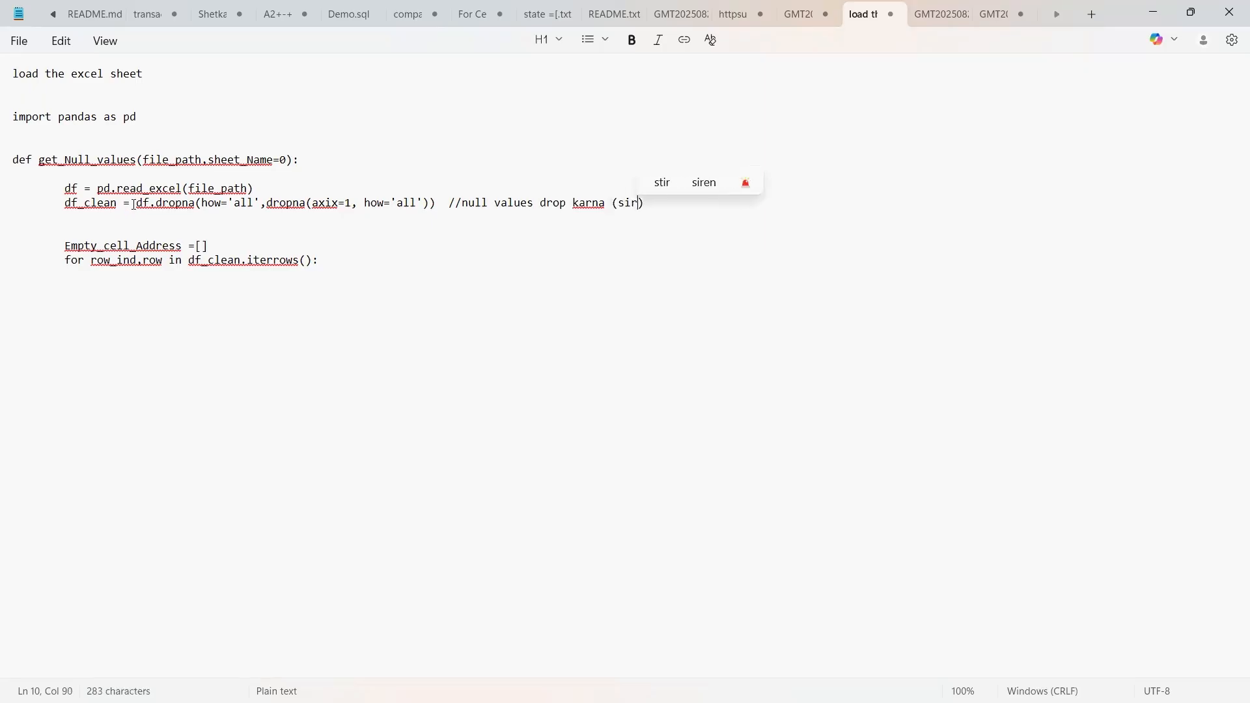
text(f )
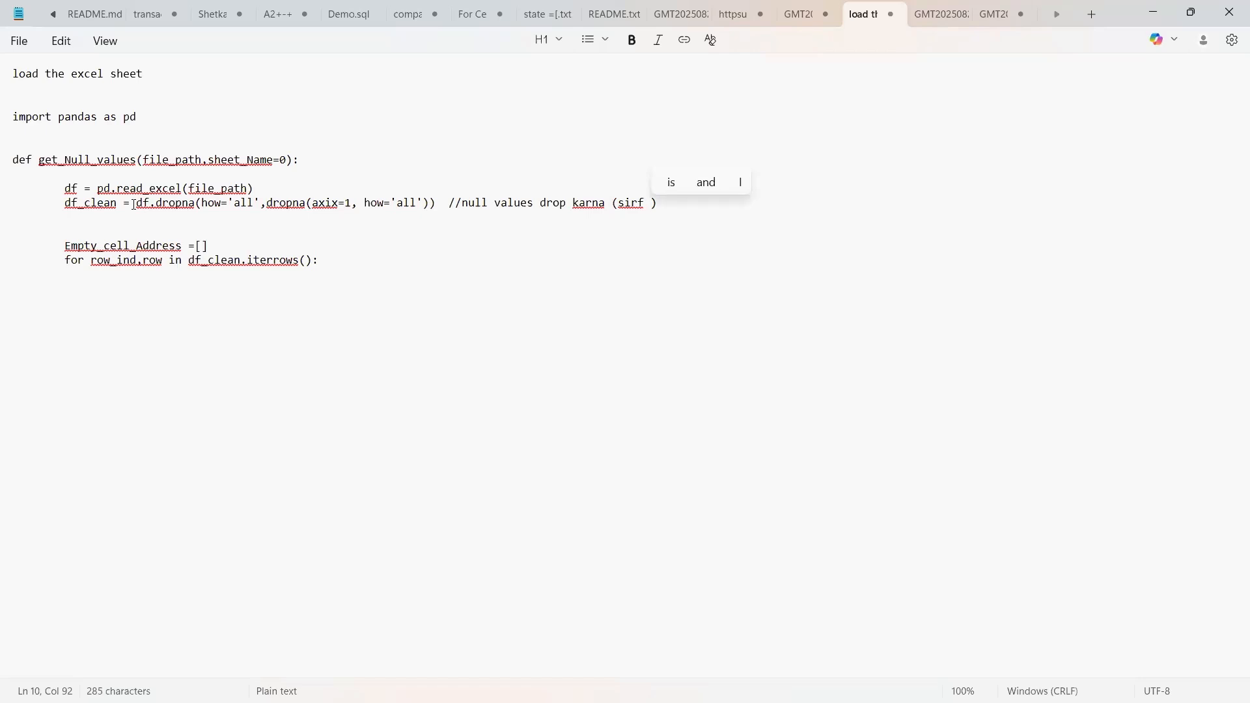
text(rows j)
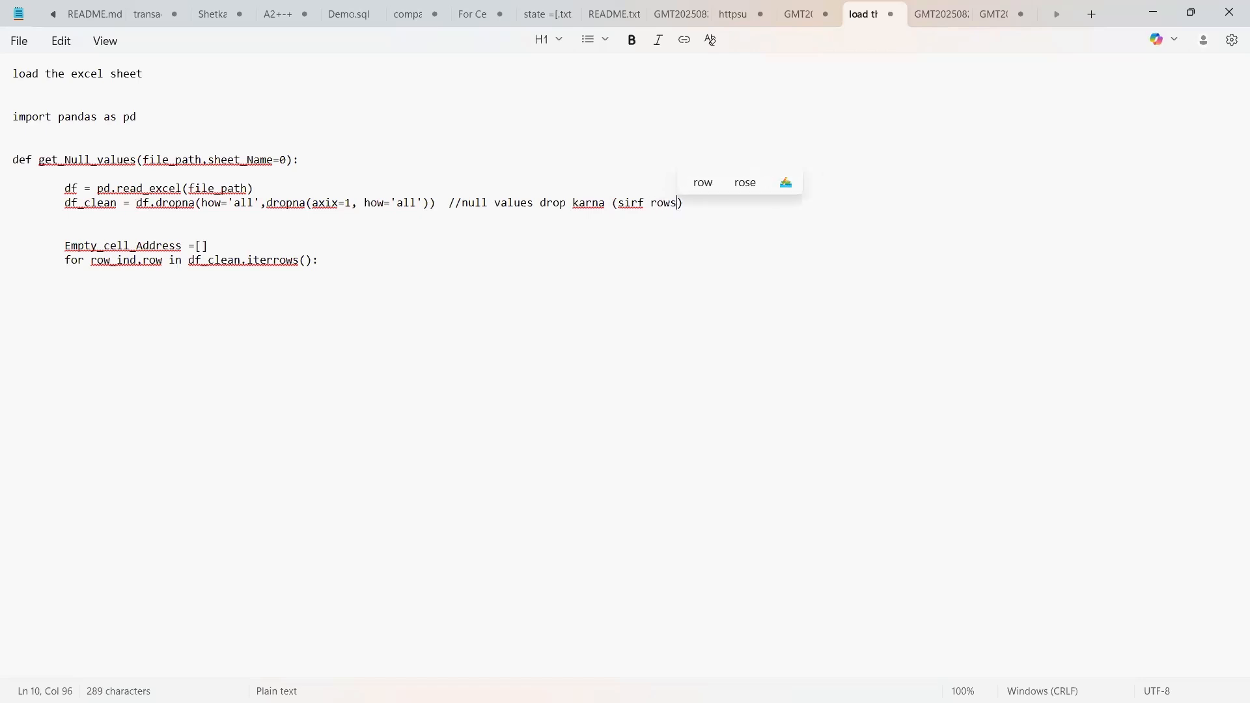
text(isme )
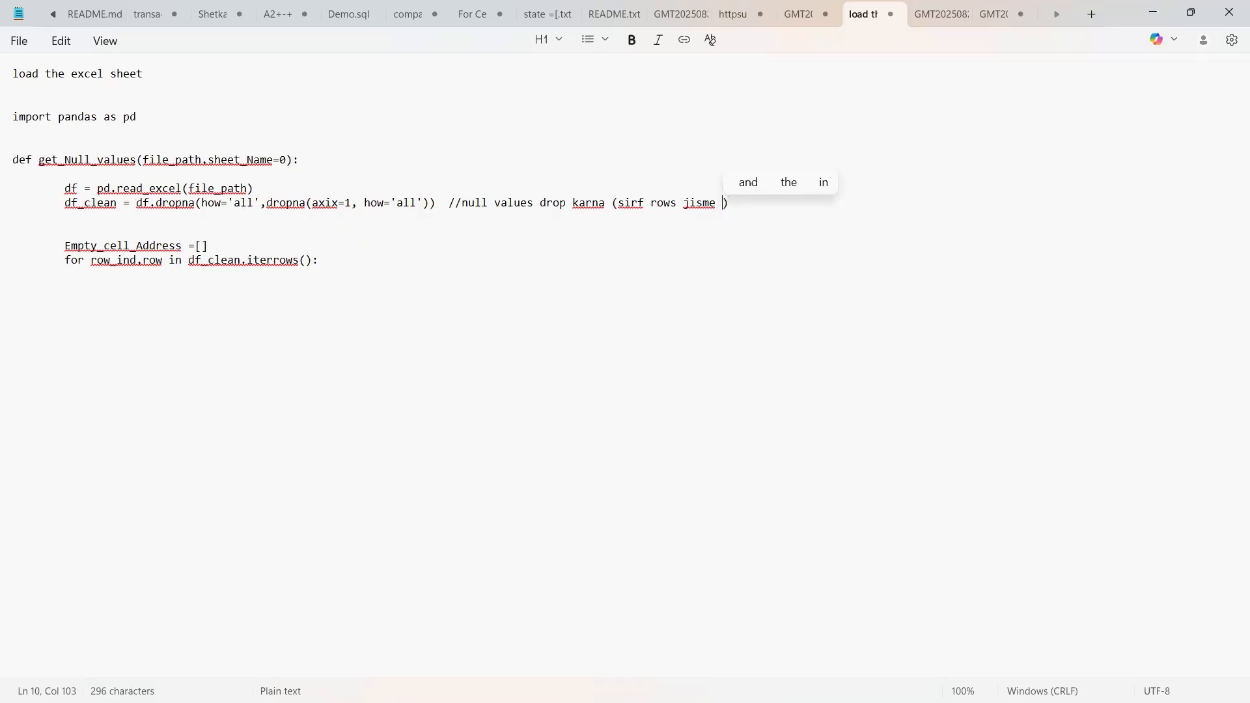
text(sabhi )
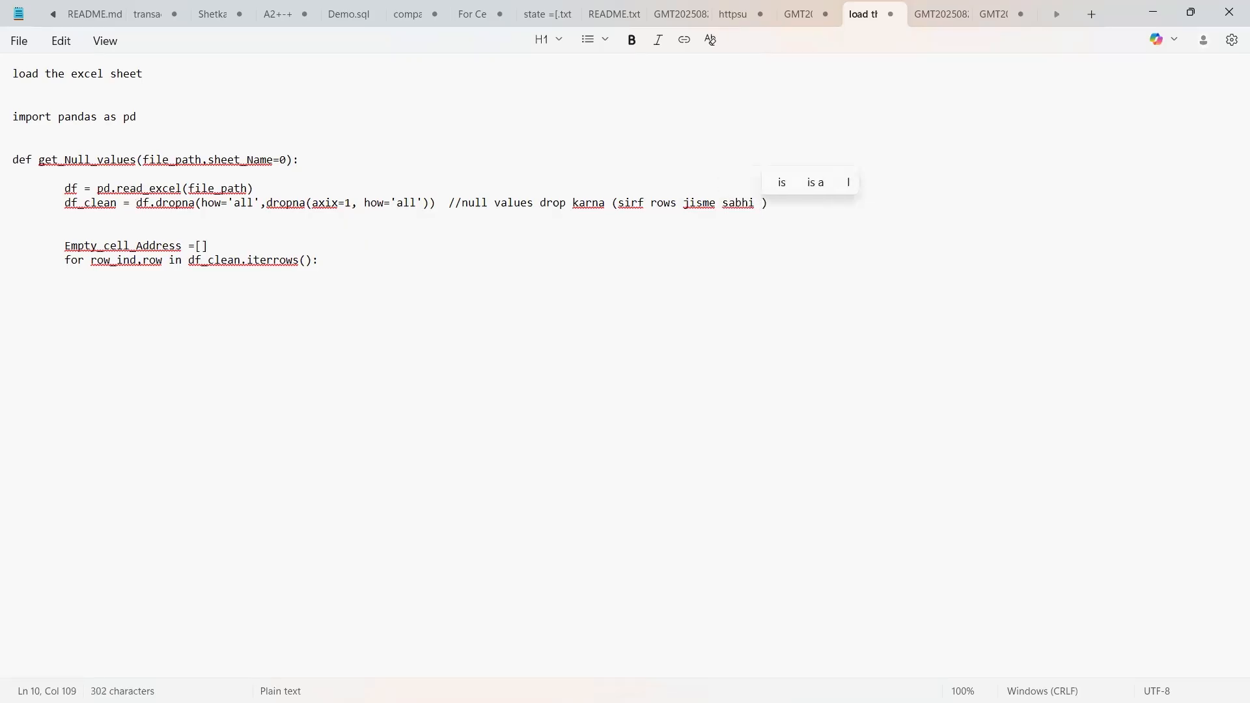
text(column )
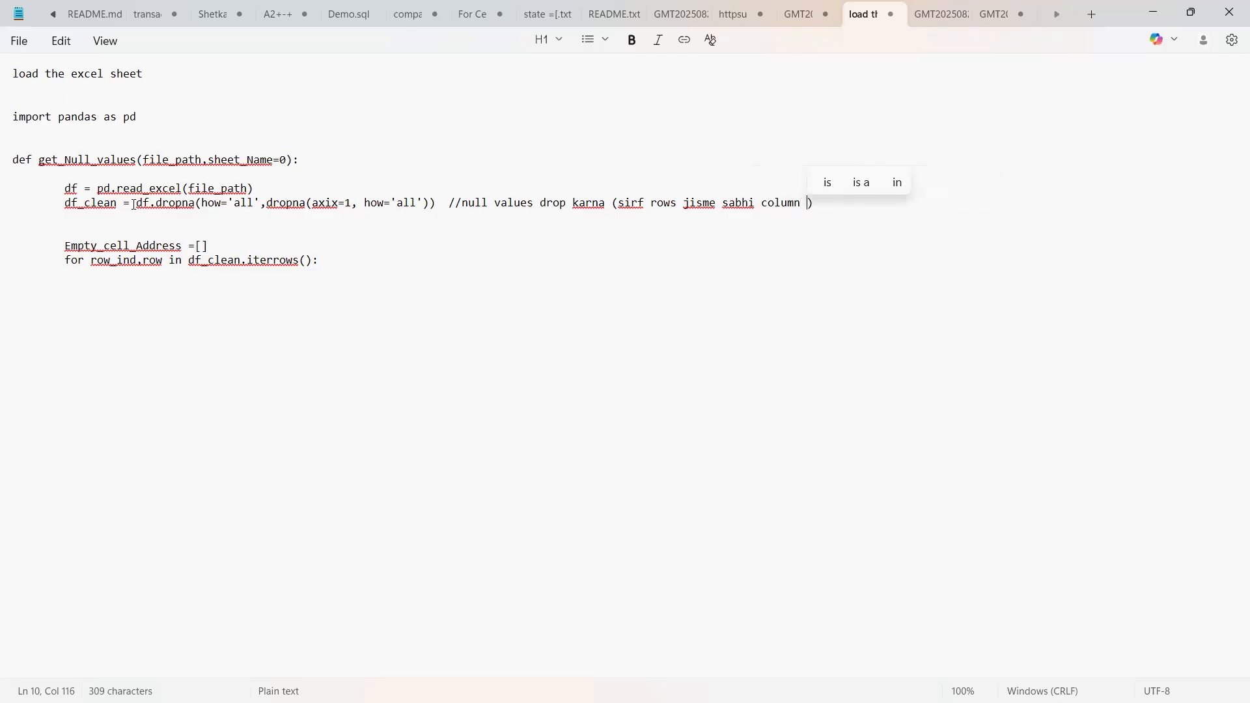
text( null hoo)
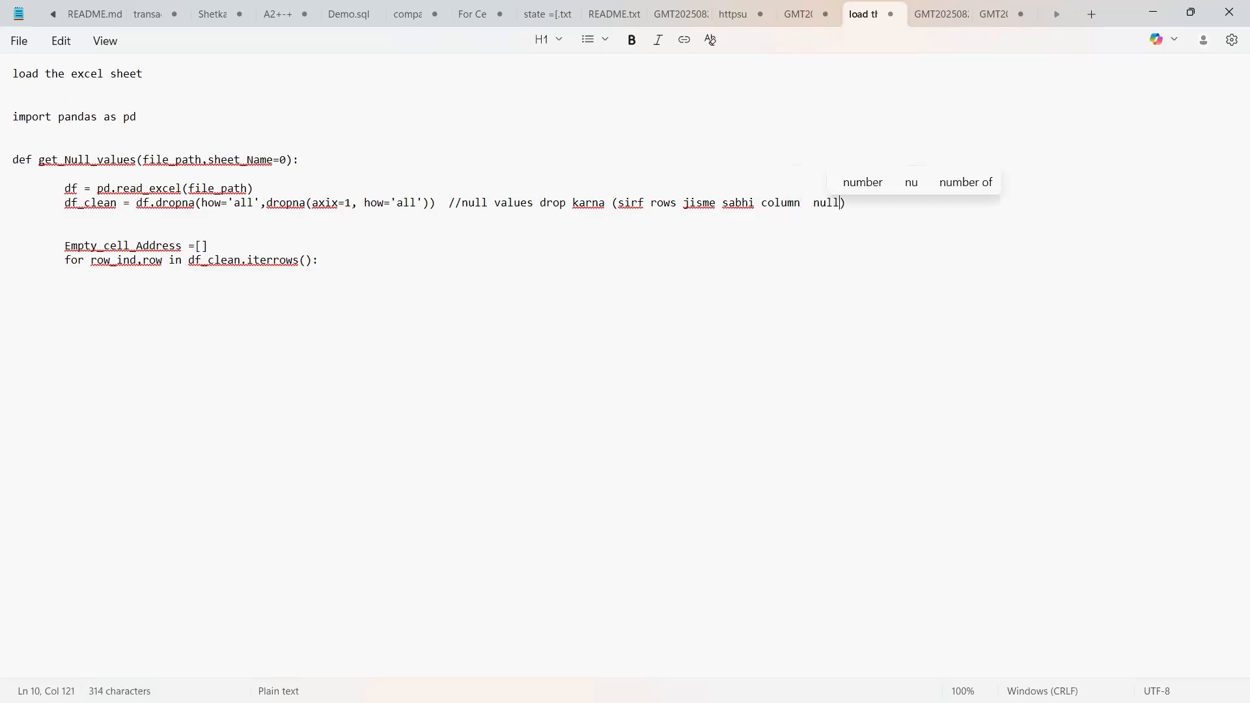
text( ,)
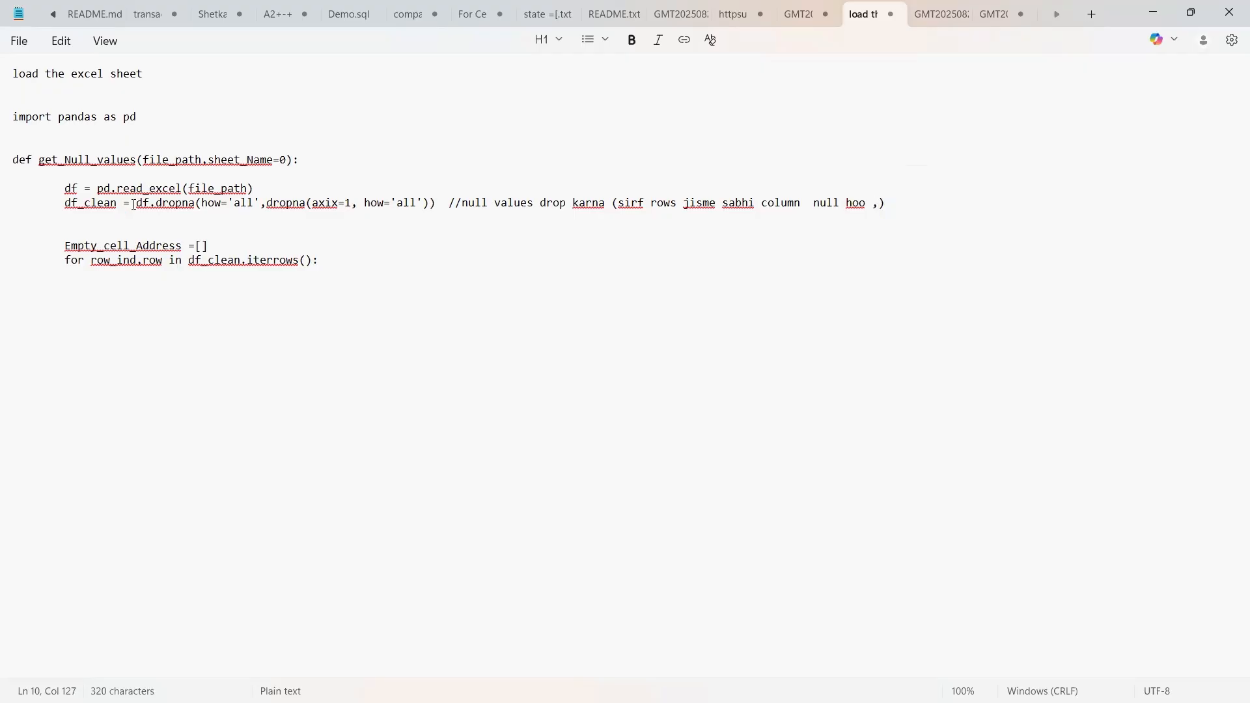
text(hat ja)
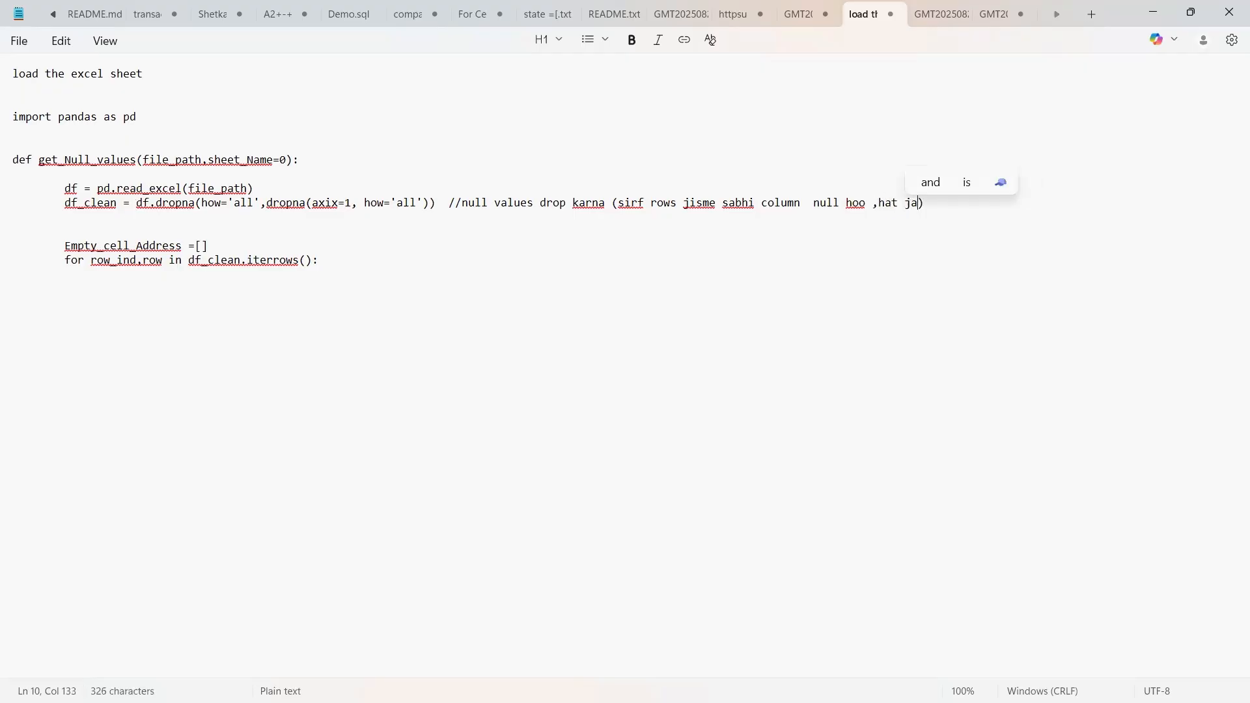
text(yenge)
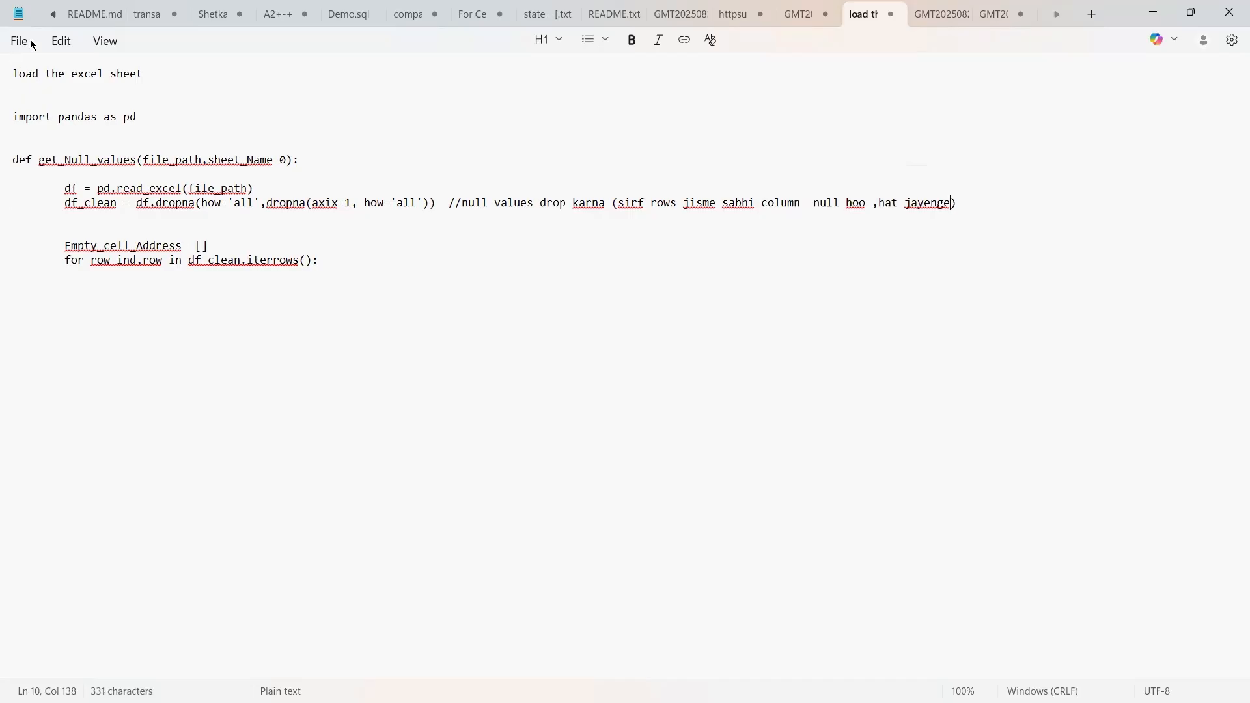
Step: Review the df_clean assignment and where df_clean is used in the for loop header
drag(65, 203, 948, 208)
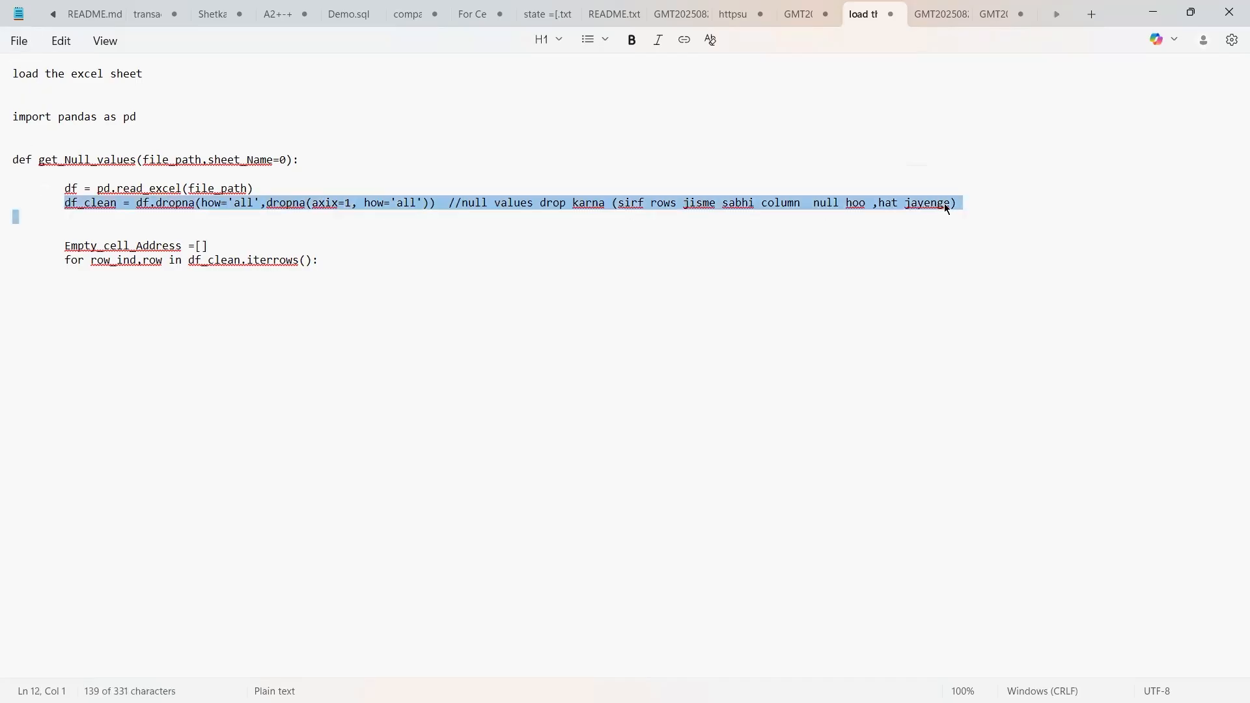
click(169, 203)
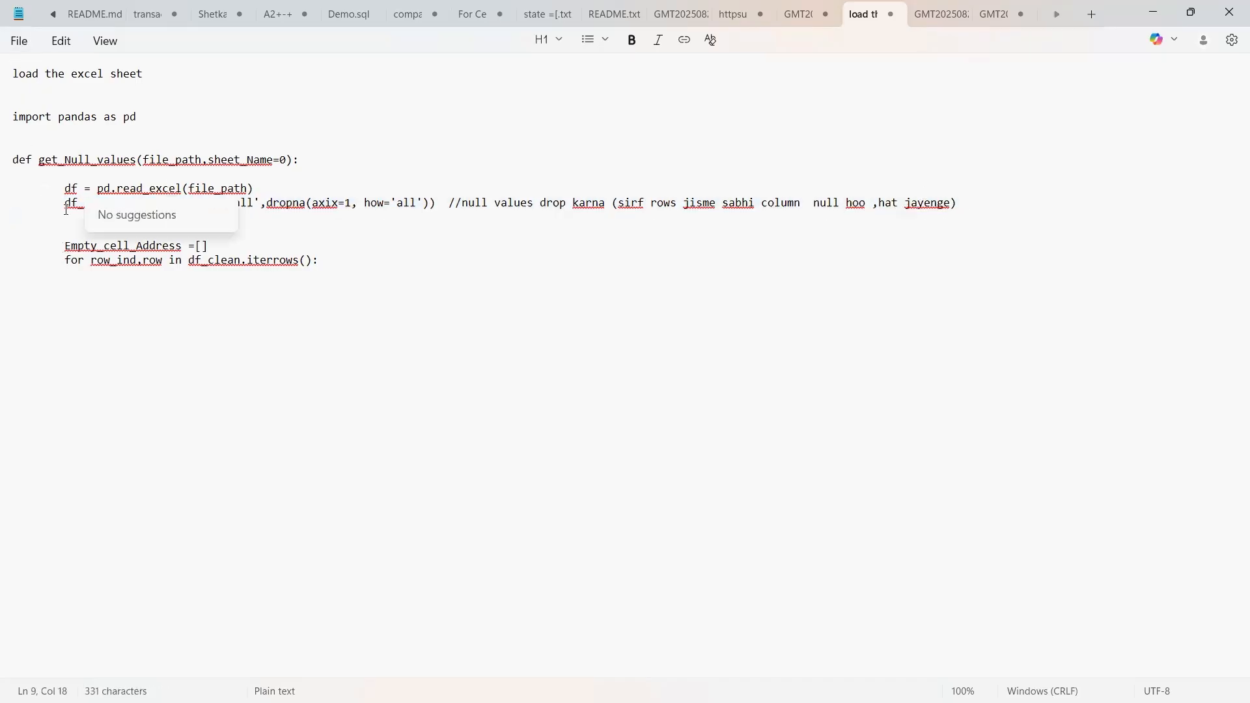
drag(124, 203, 57, 205)
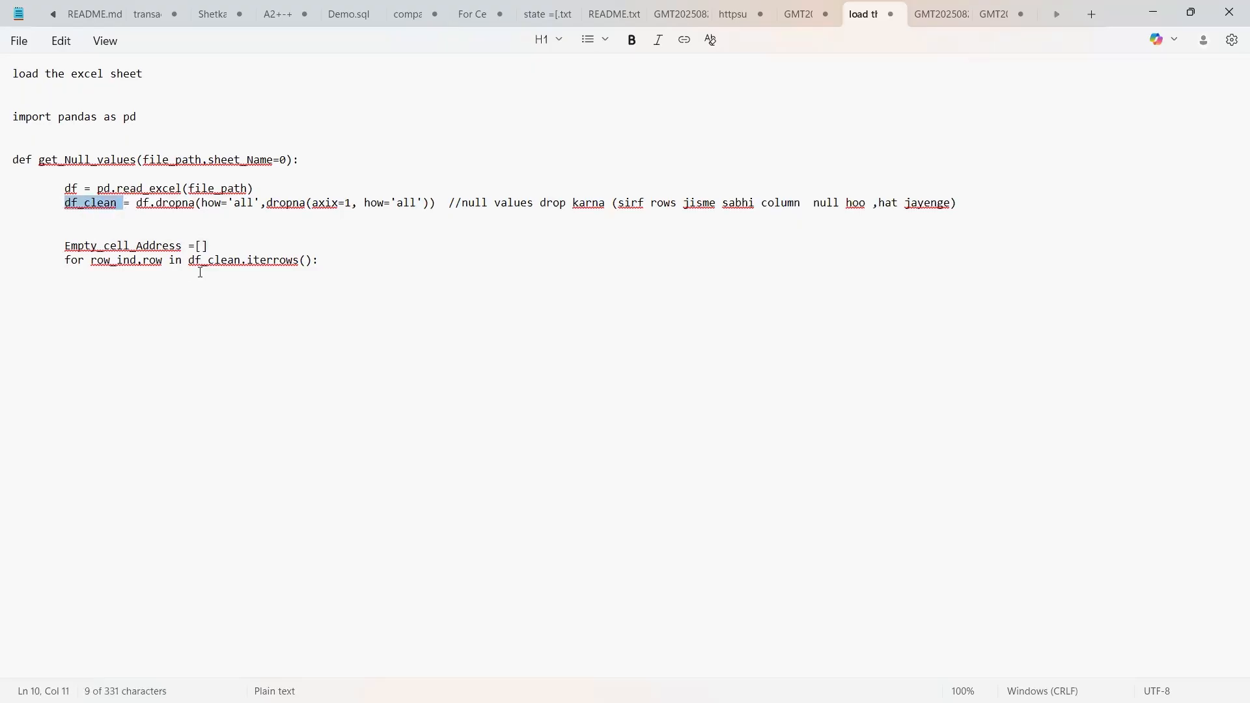
double_click(235, 261)
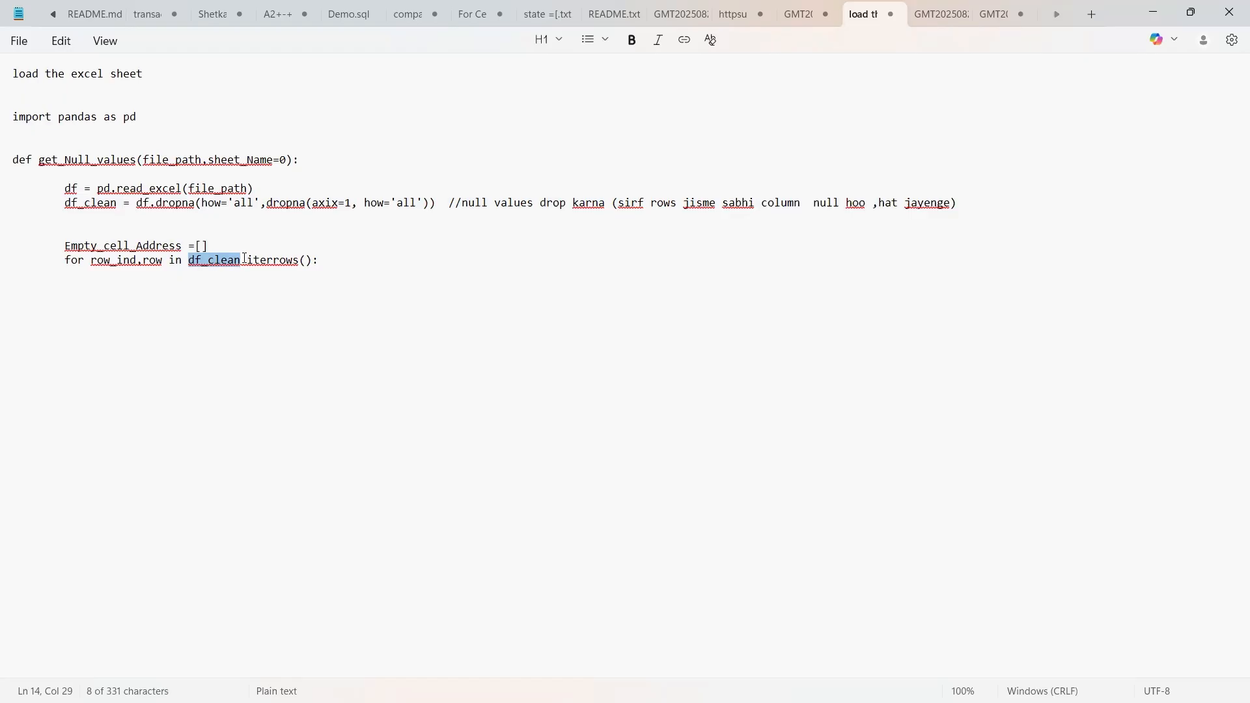
click(330, 262)
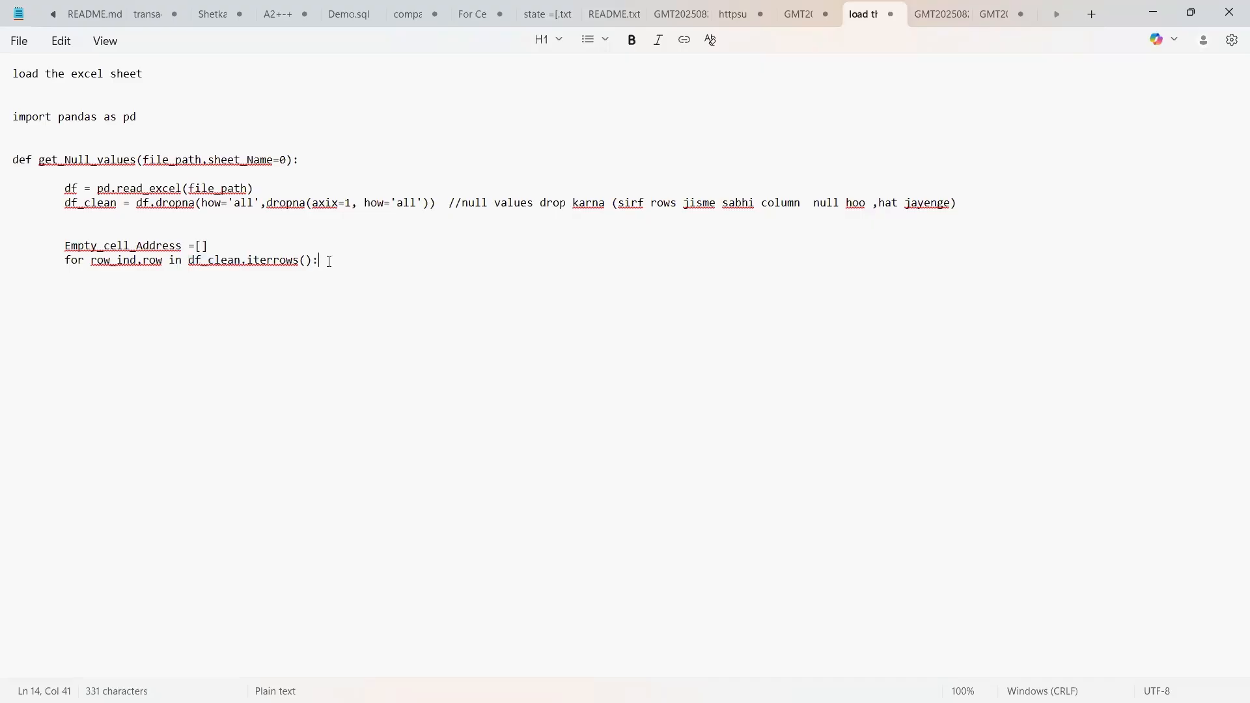
drag(85, 261, 297, 252)
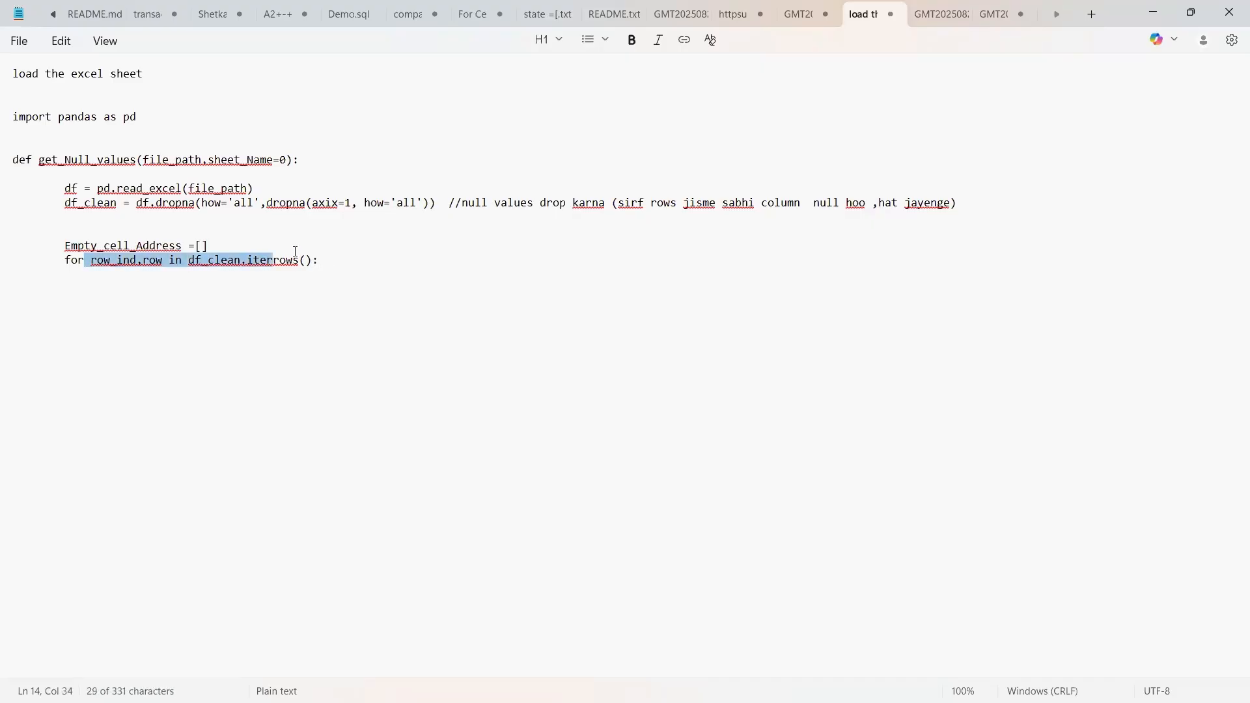
key(shift+Home)
Step: Begin a nested loop header reading "for col_ind , values" on an indented line under the df_clean.iterrows() loop
click(321, 262)
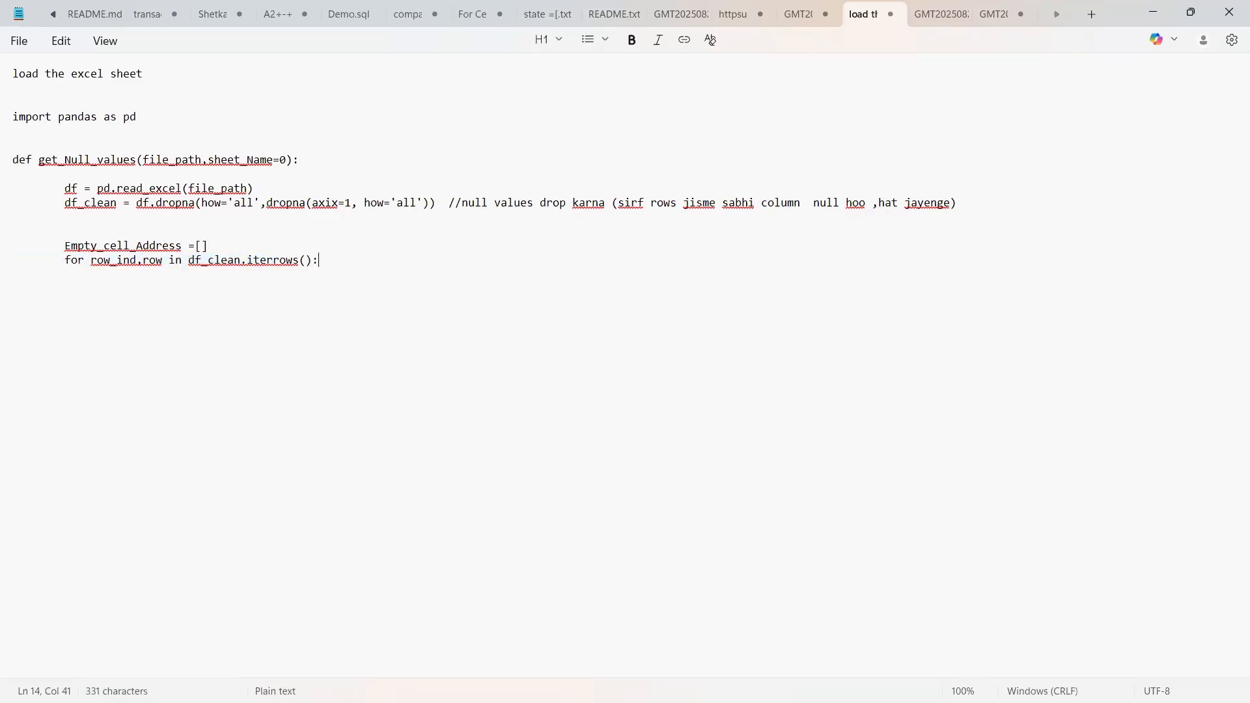
key(Return)
text(for )
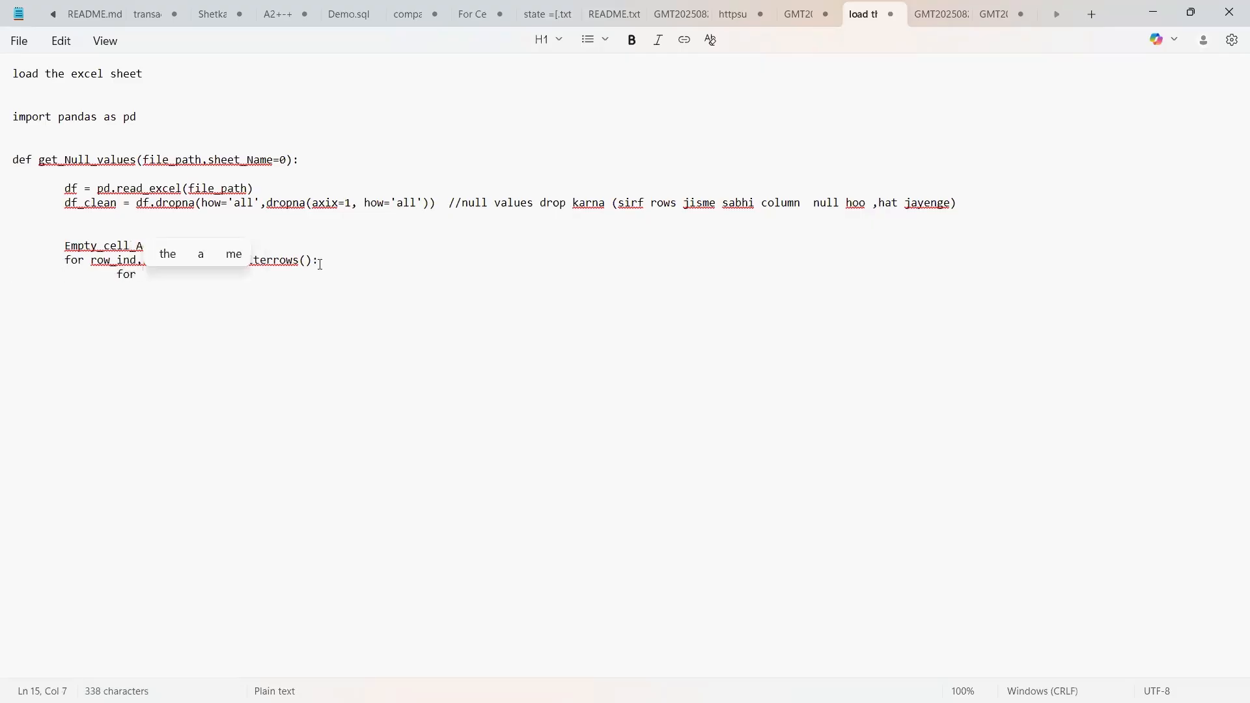
text(cold)
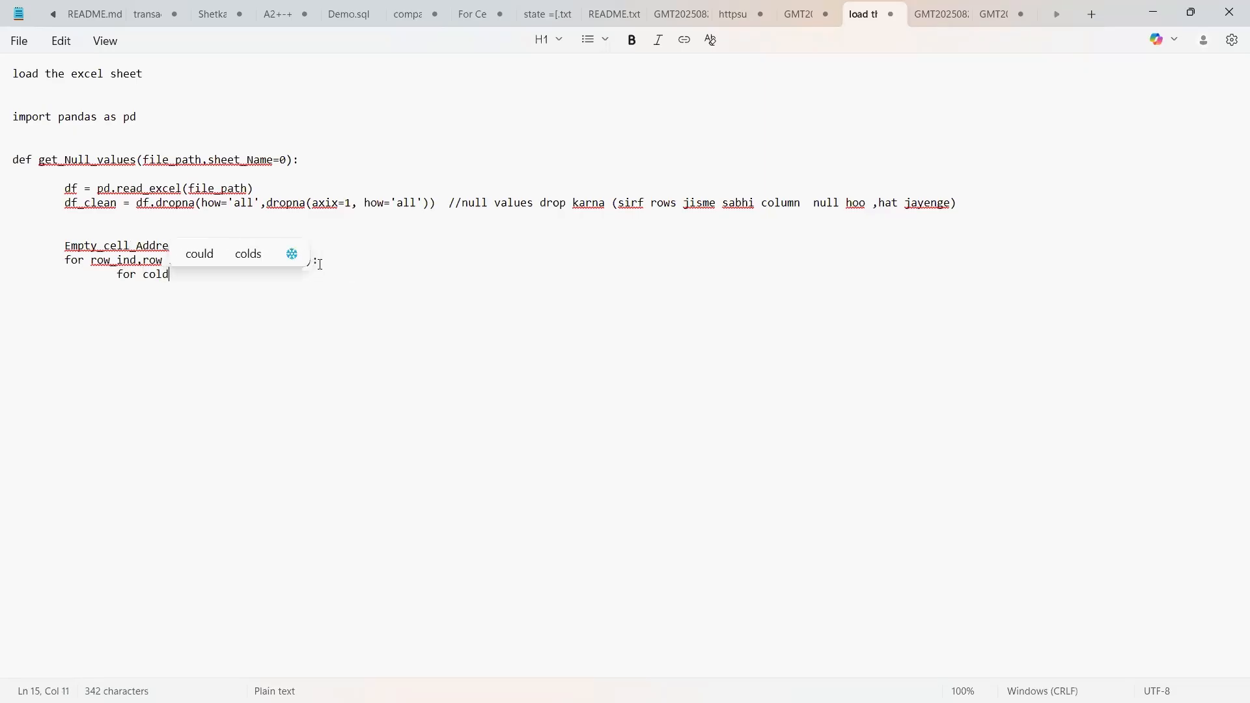
key(BackSpace)
text()nd)
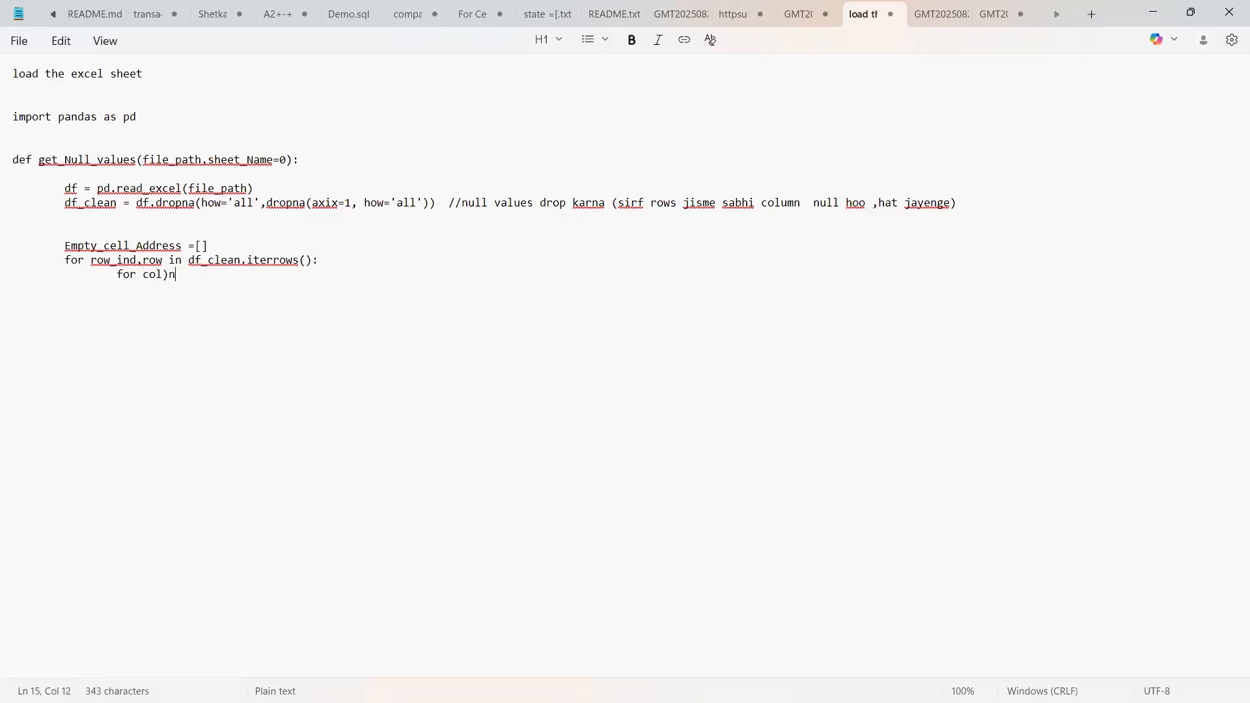
key(BackSpace)
key(BackSpace)
key(BackSpace)
text(_ind)
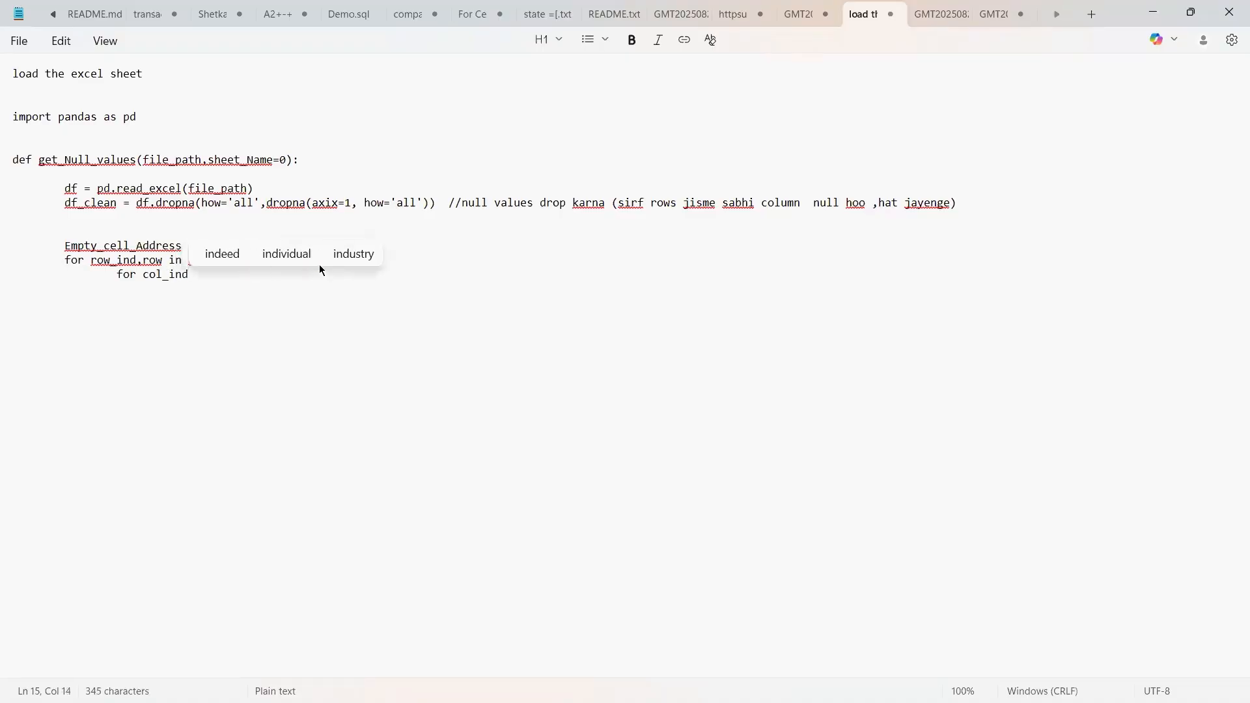
text( ,)
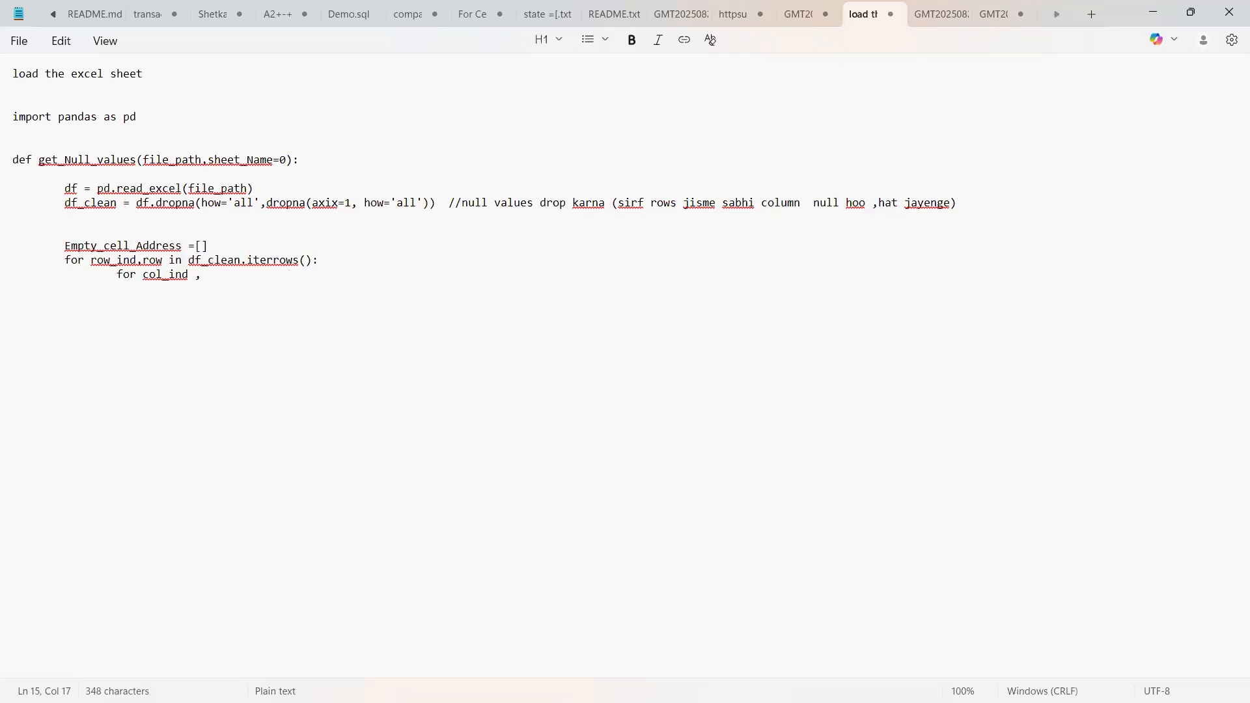
text(values)
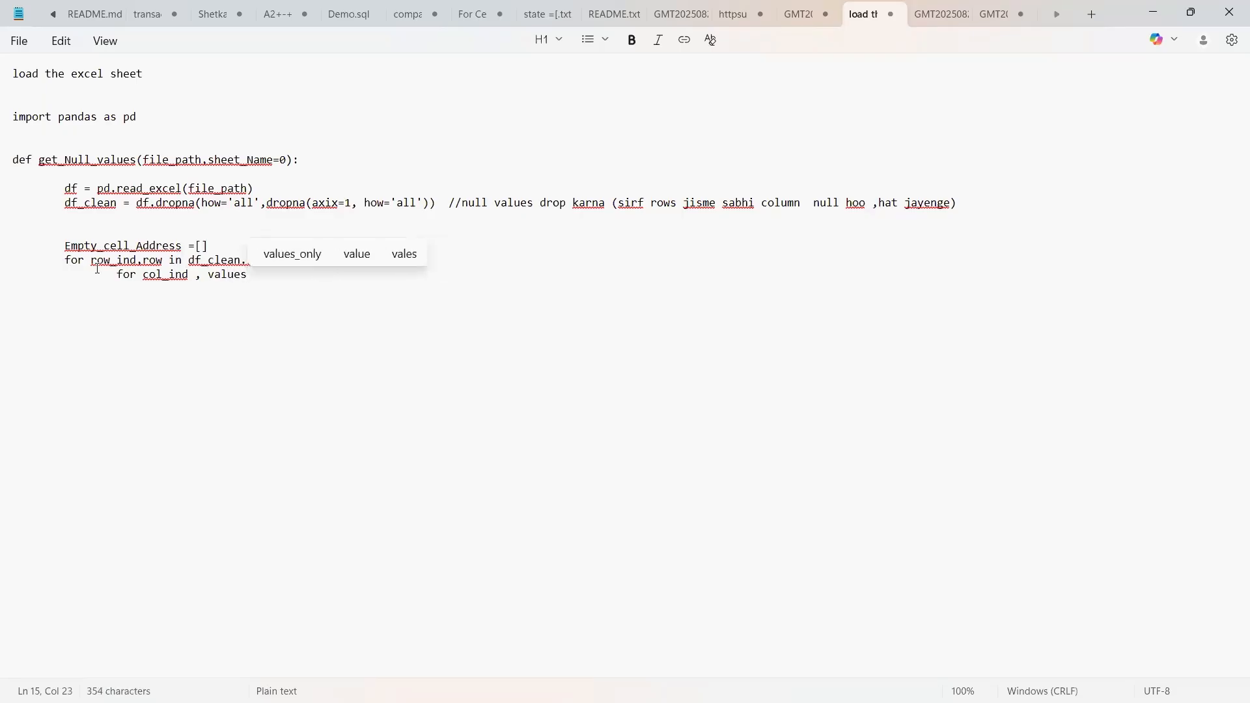
Step: Review the row_ind,row variables of the outer loop and the col_ind , values variables of the nested loop
click(145, 259)
click(250, 278)
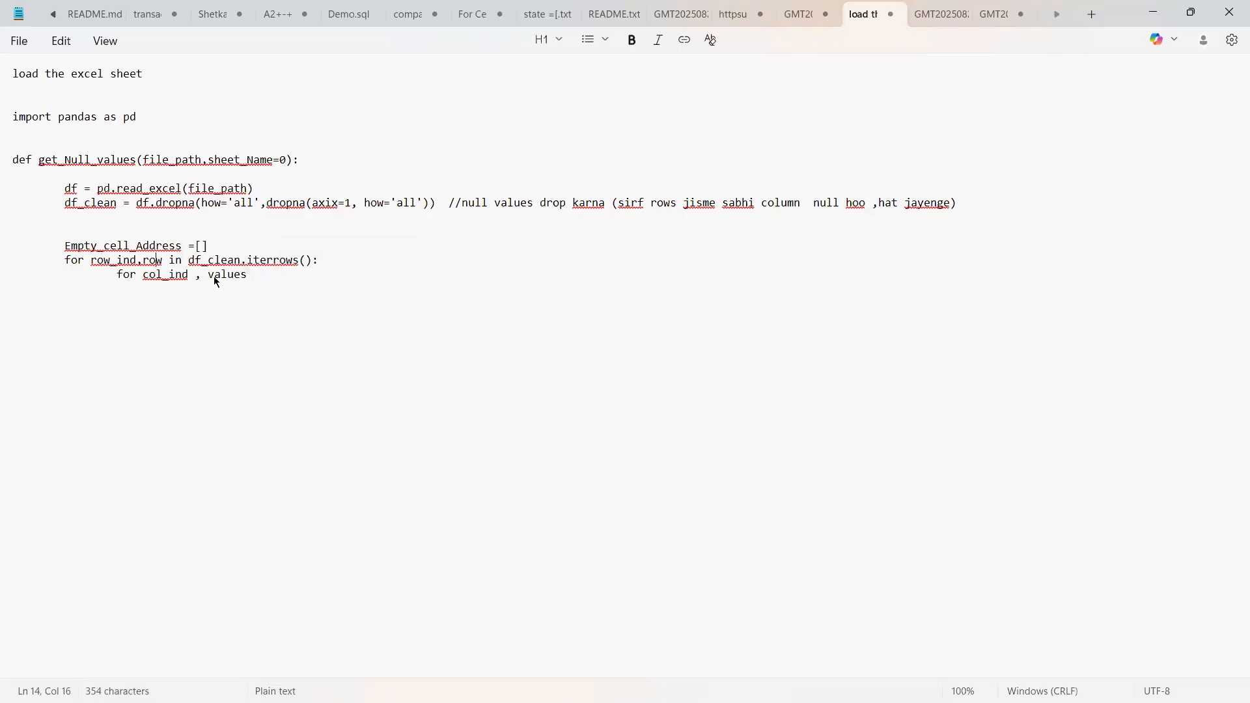
click(252, 279)
drag(249, 277, 147, 277)
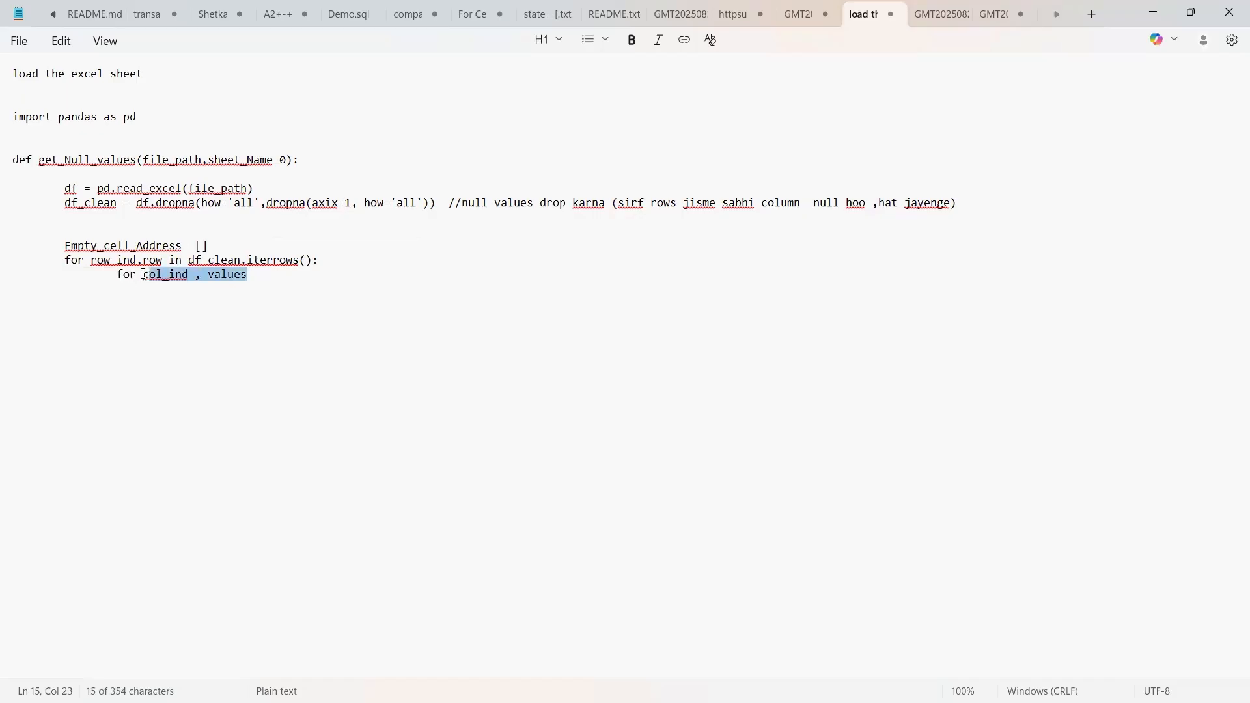
click(145, 275)
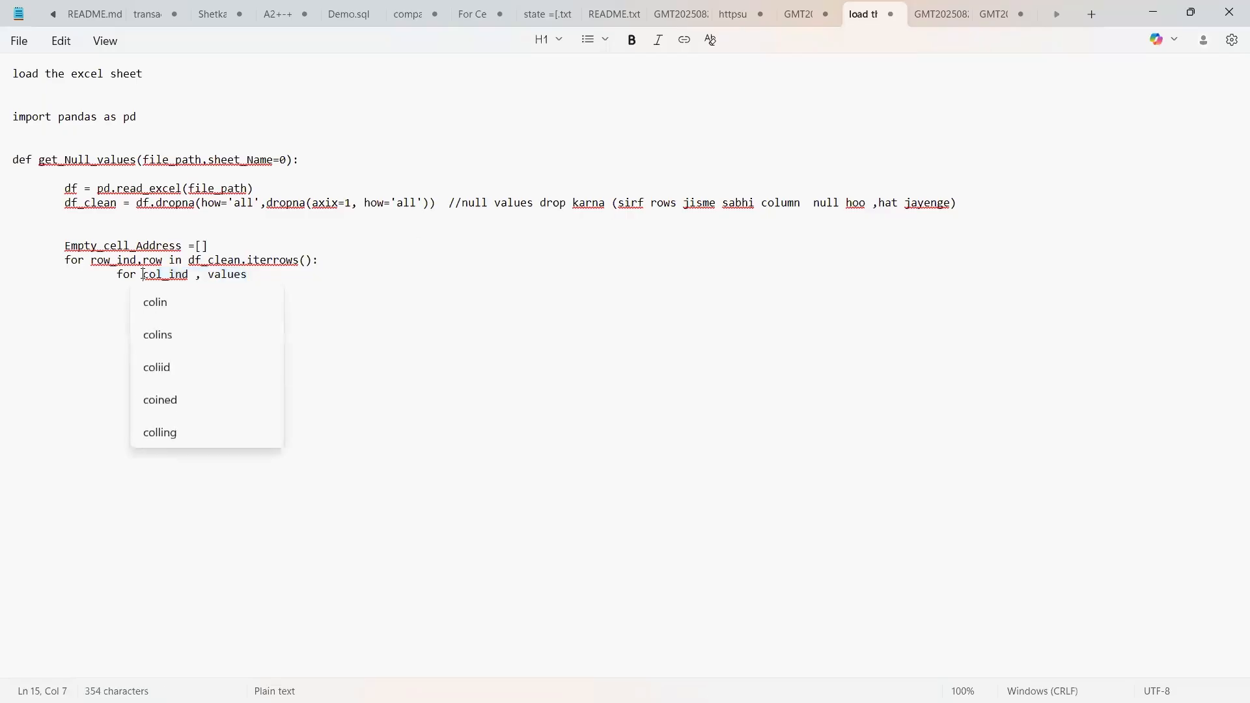
key(End)
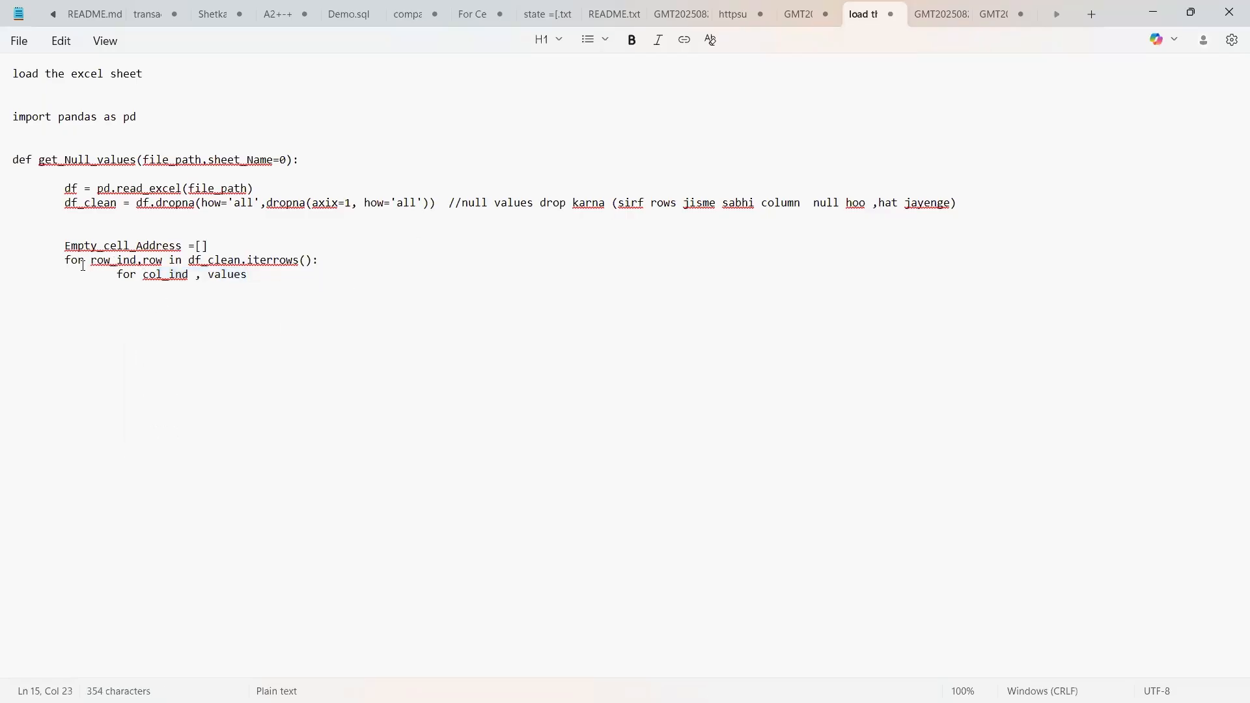
mouse_move(90, 262)
mouse_down()
mouse_move(201, 261)
mouse_move(97, 261)
mouse_up()
click(168, 269)
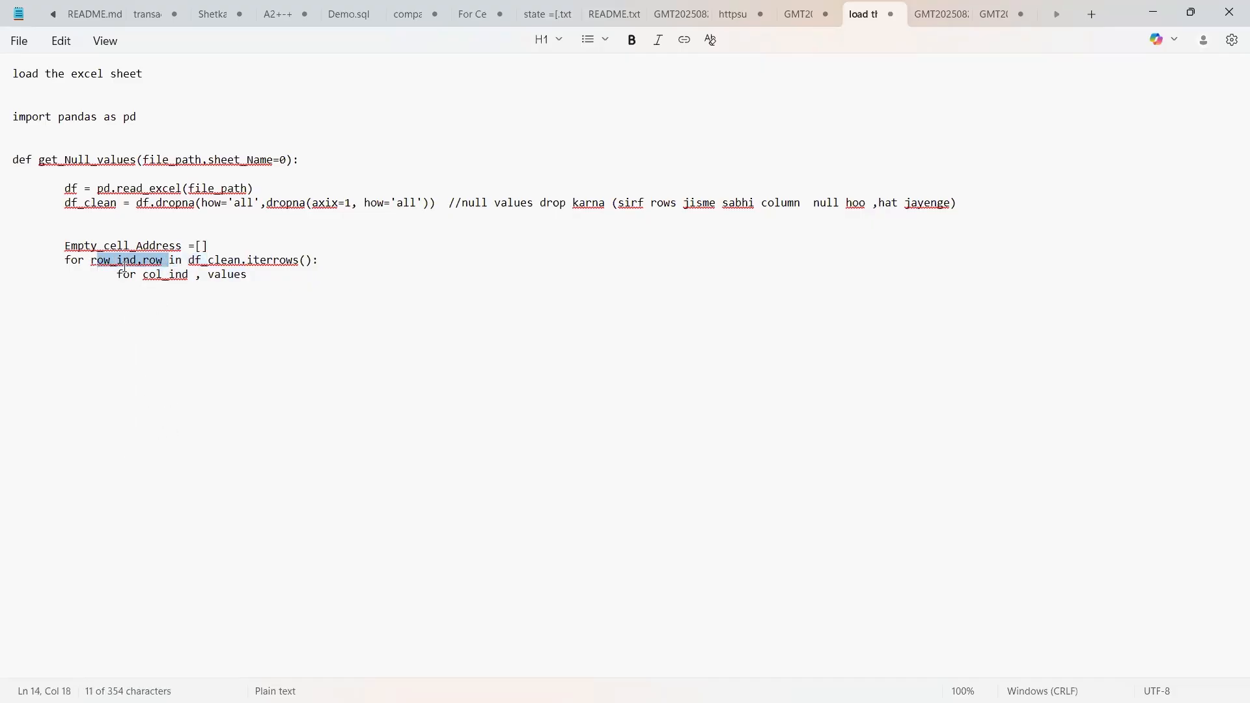
click(152, 272)
key(End)
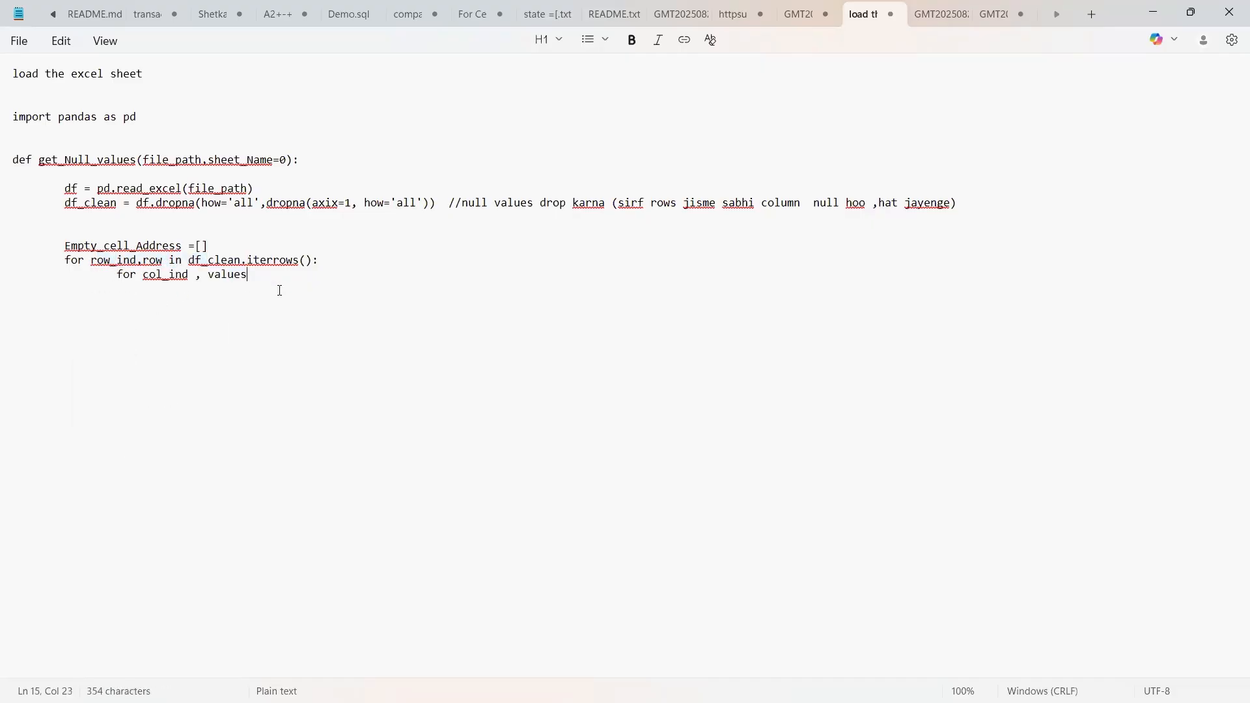
drag(142, 274, 194, 275)
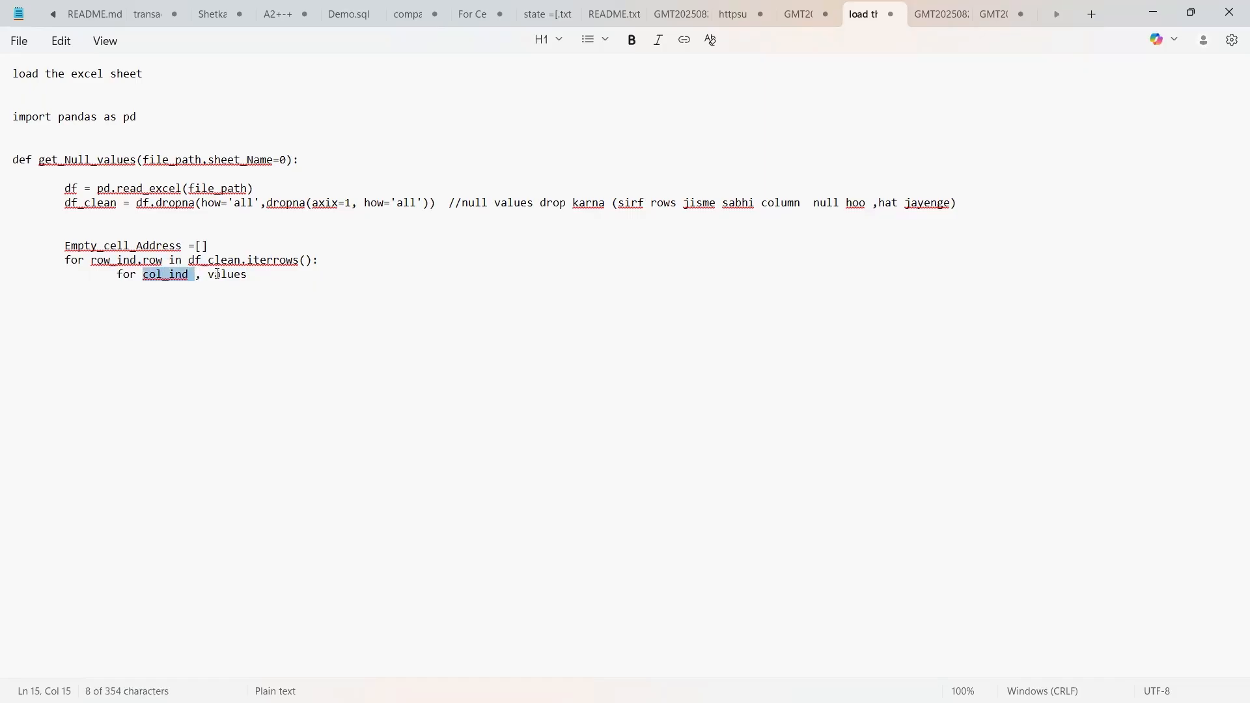
click(215, 275)
click(267, 278)
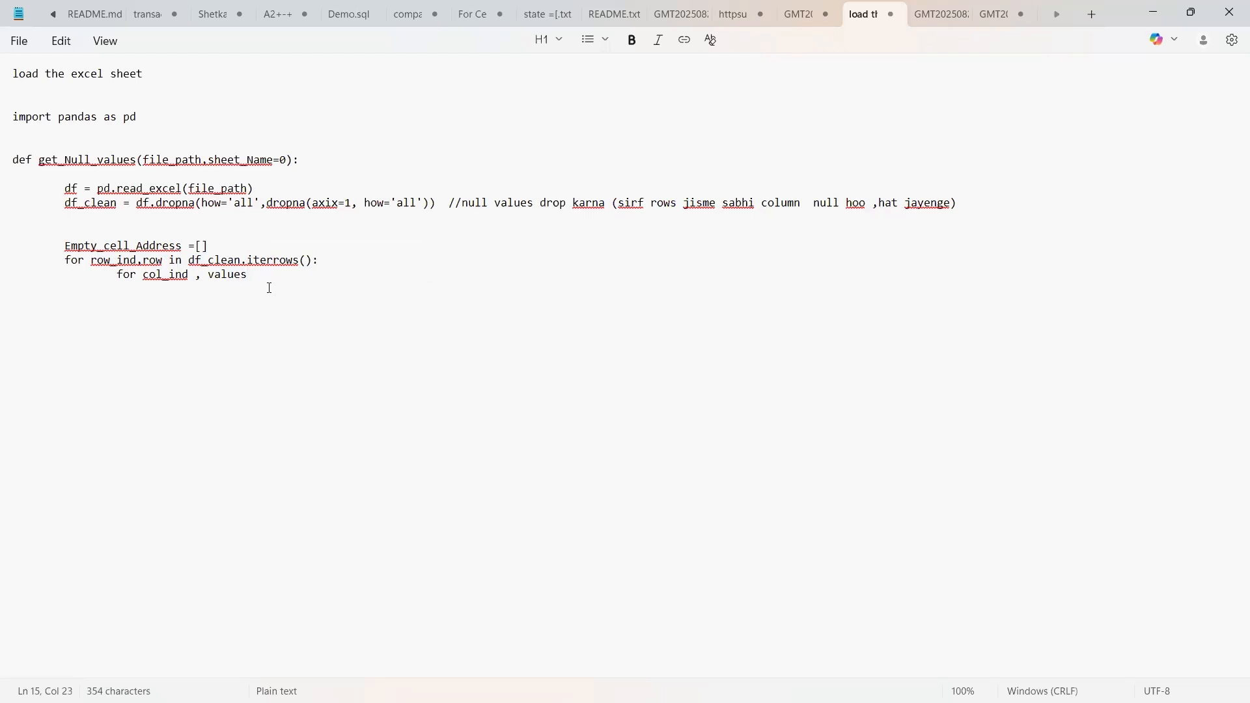
Step: Complete the nested loop header with "in enumerate(row):" after values
text(in)
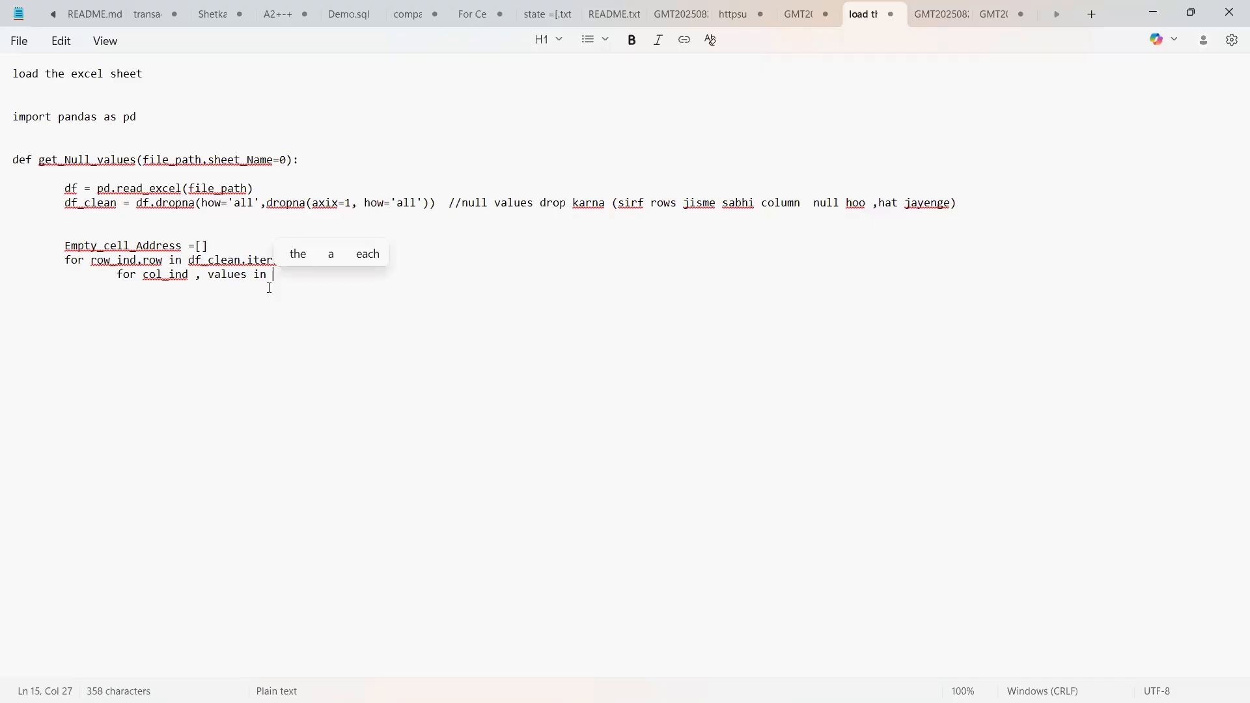
text(en)
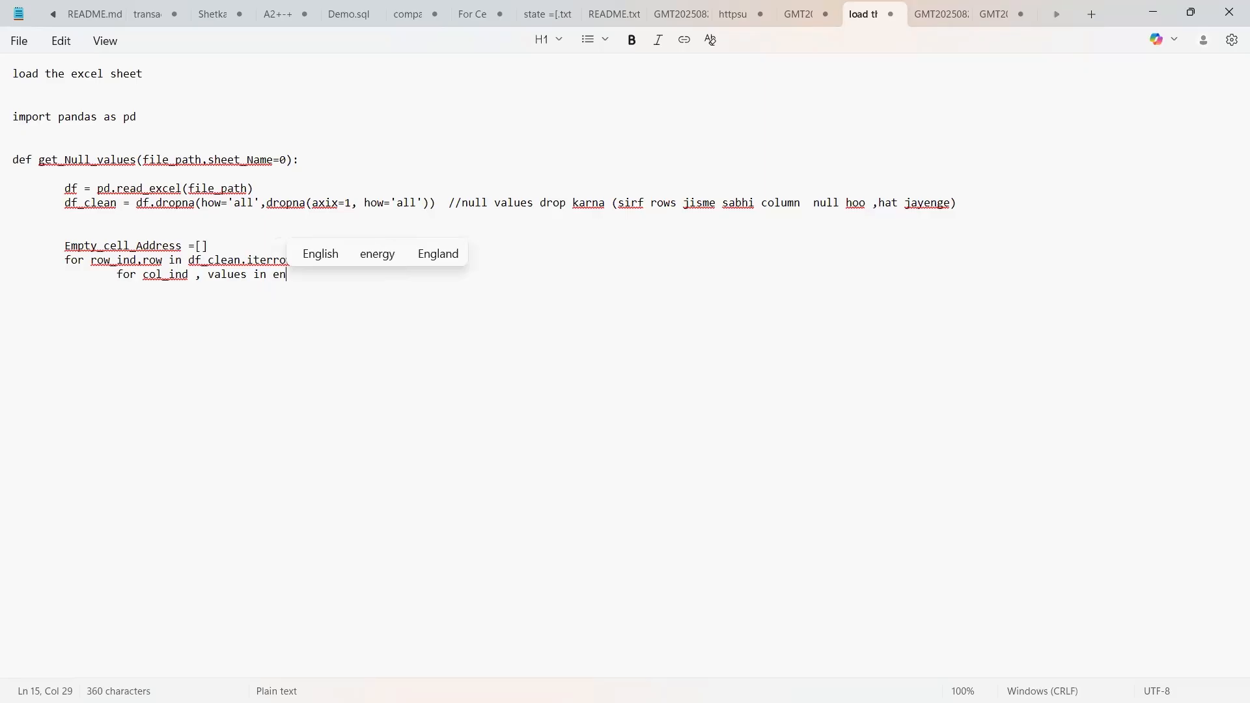
text(u)
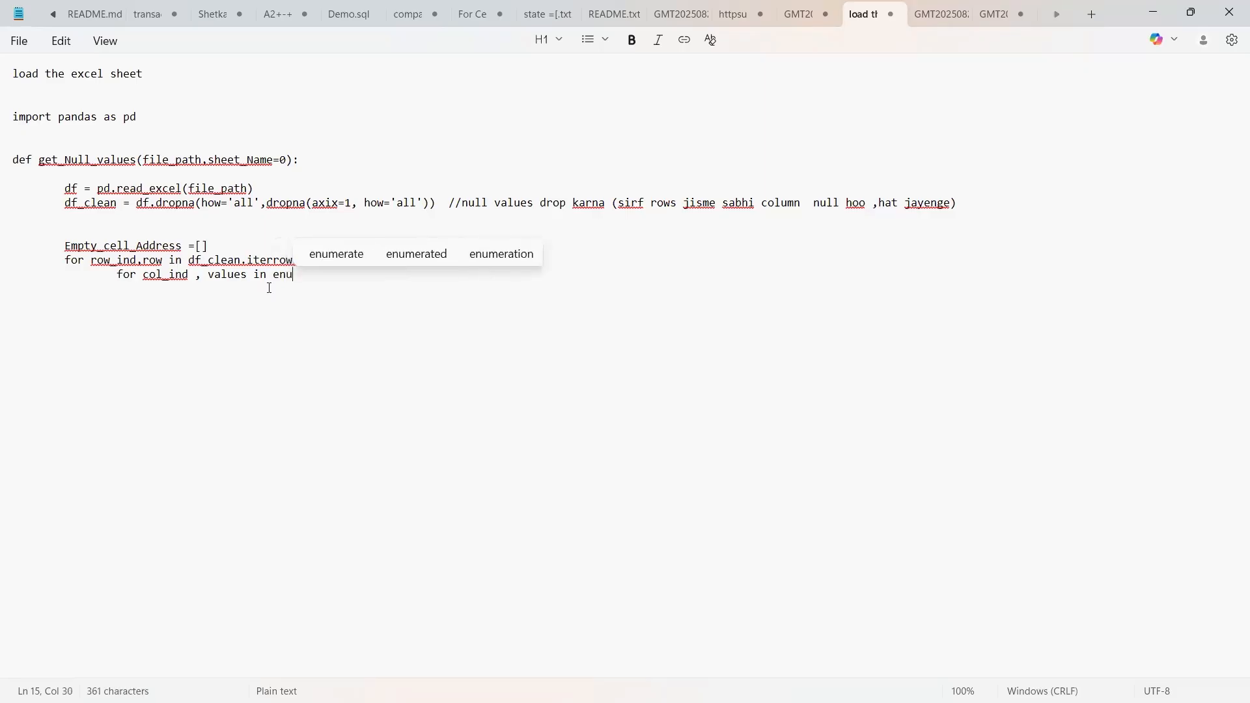
text(merate)
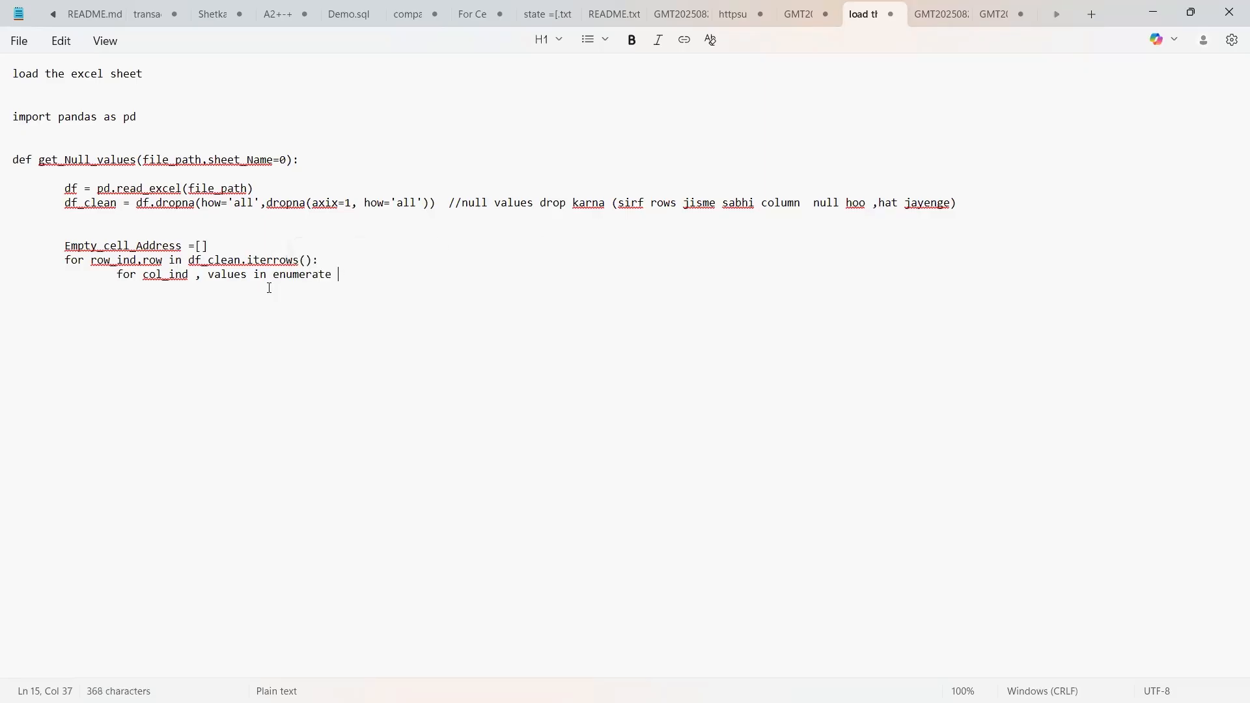
text(())
text(row)
key(Right)
text(:)
Step: Add the condition "if pd.notna(values):" on the line below the enumerate loop header
key(Return)
text(if )
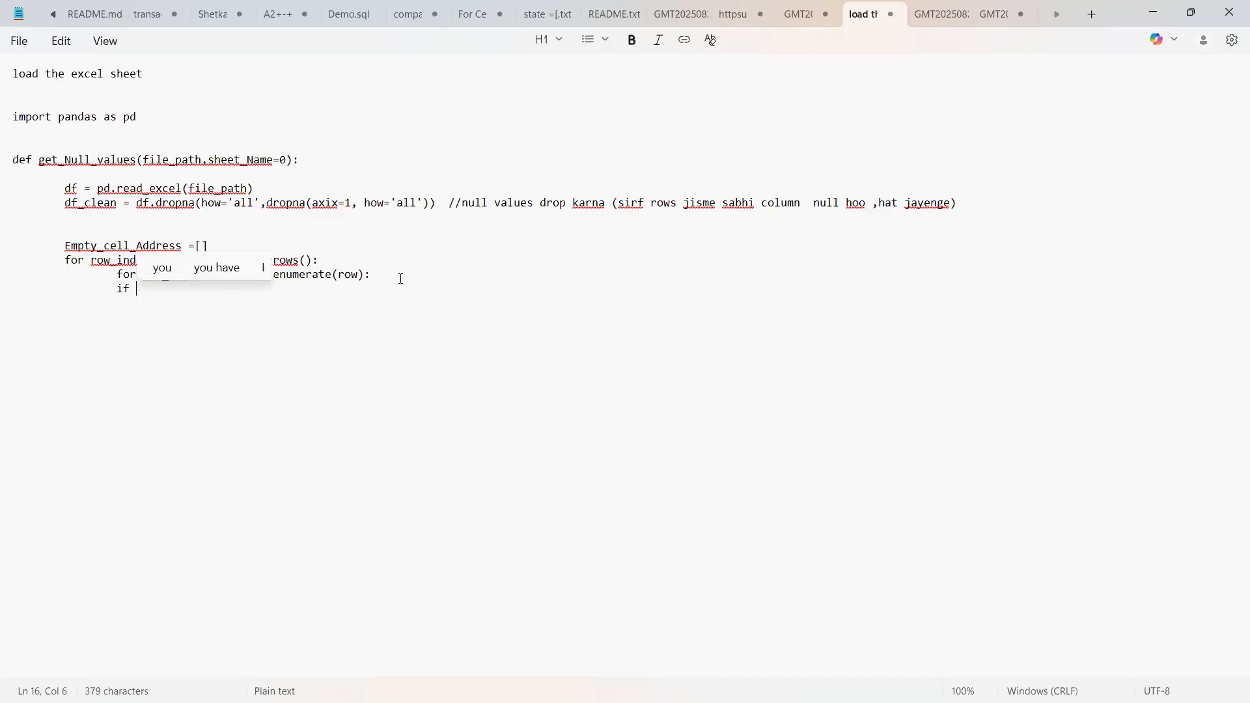
text(pd)
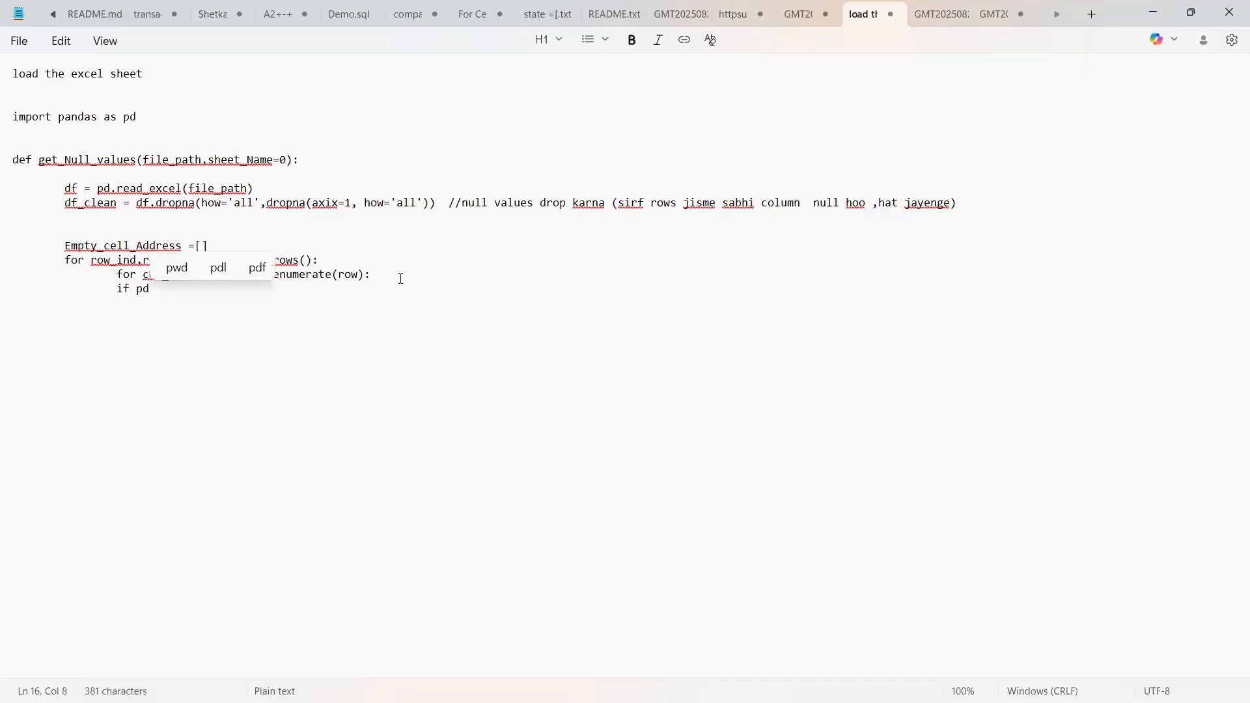
text(.)
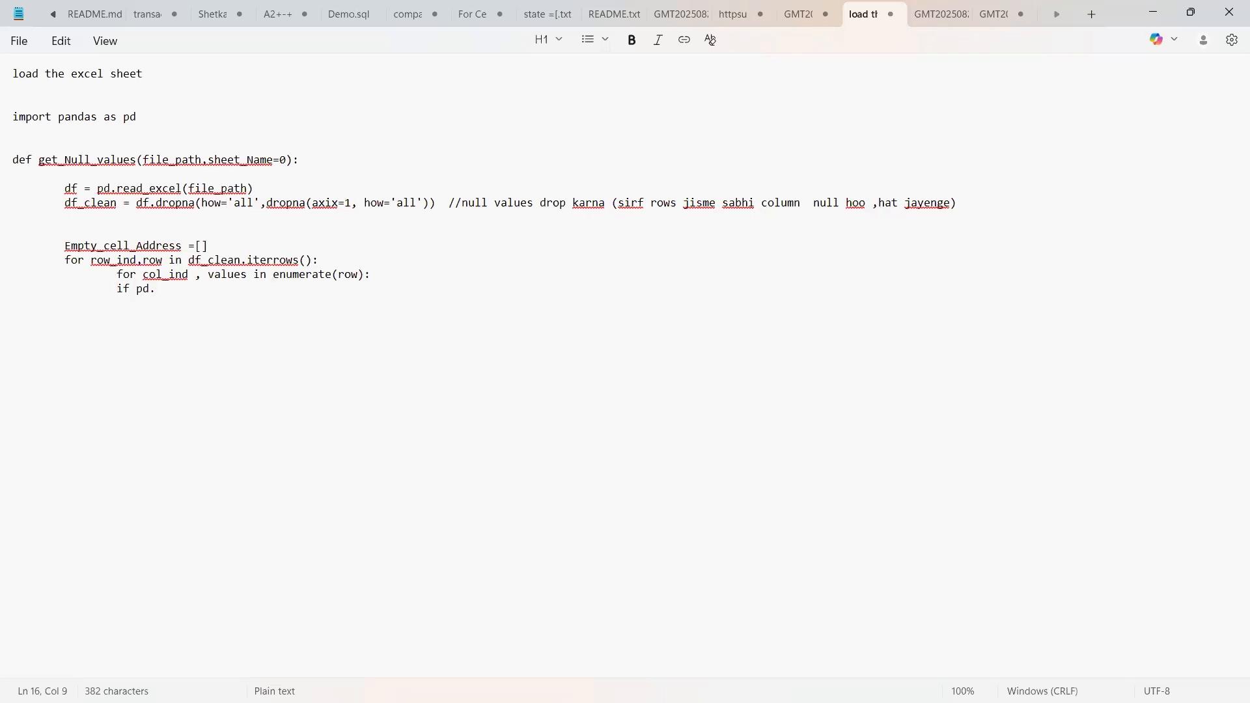
text(notna)
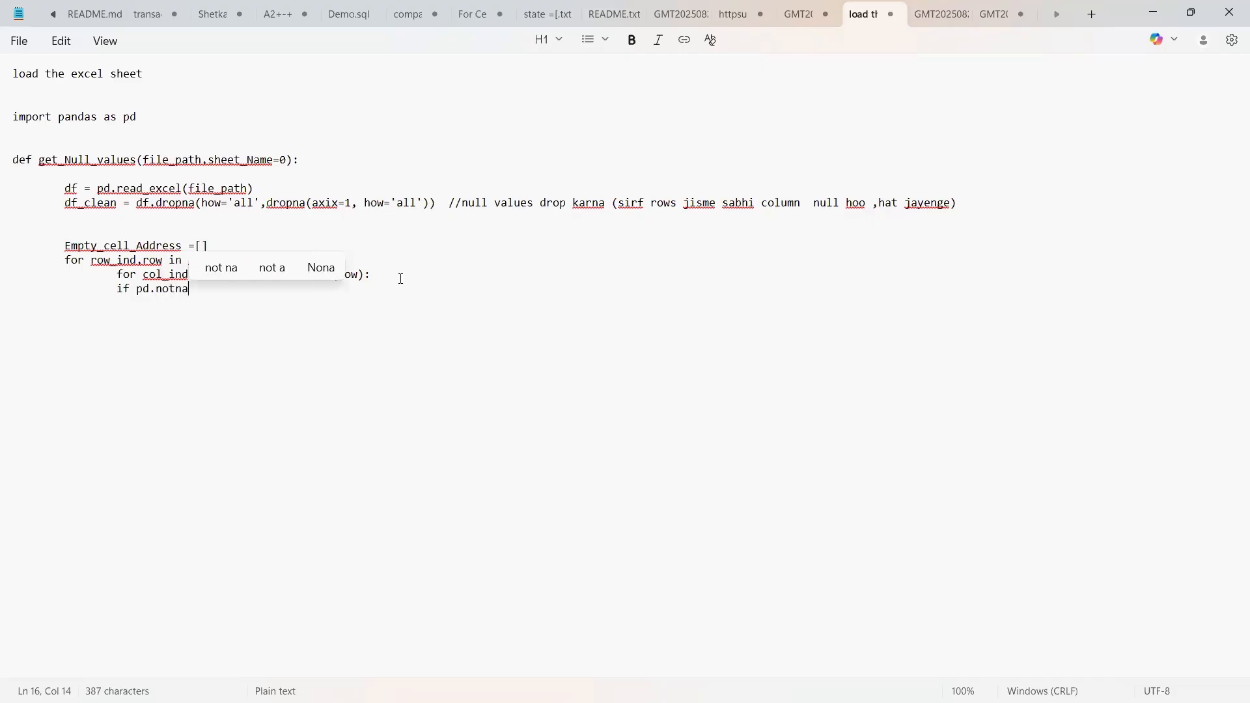
text(())
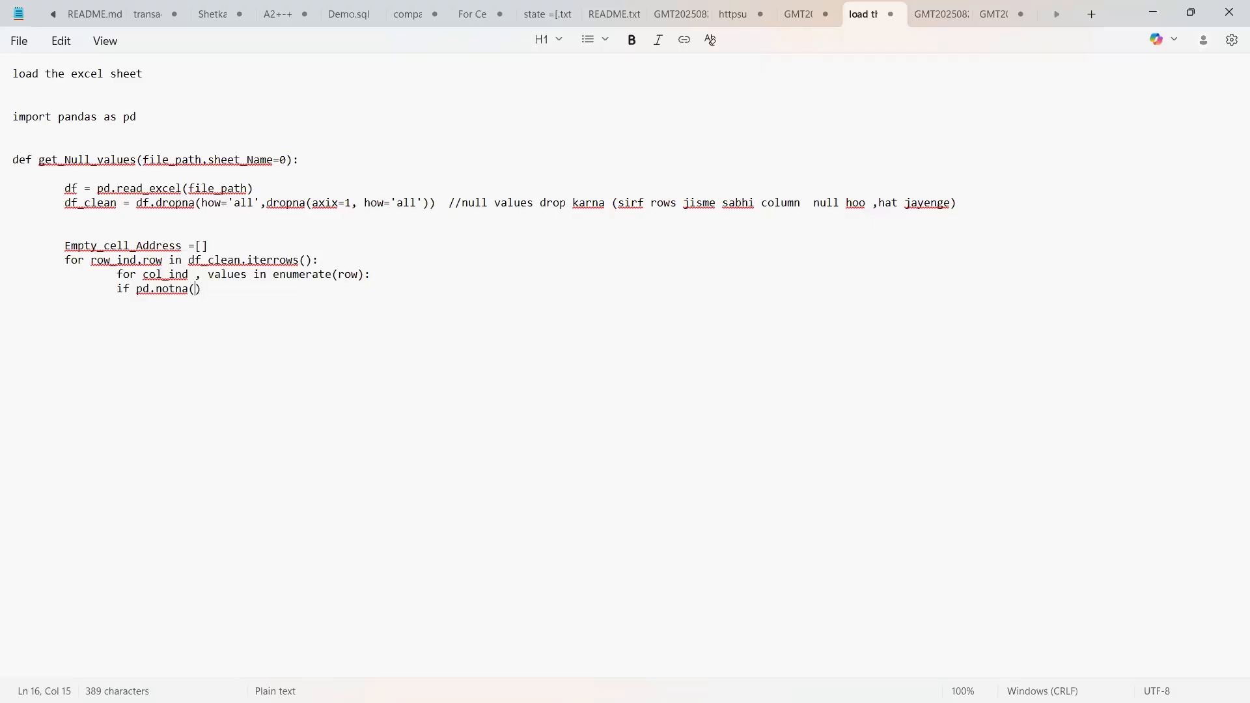
text(values)
key(Right)
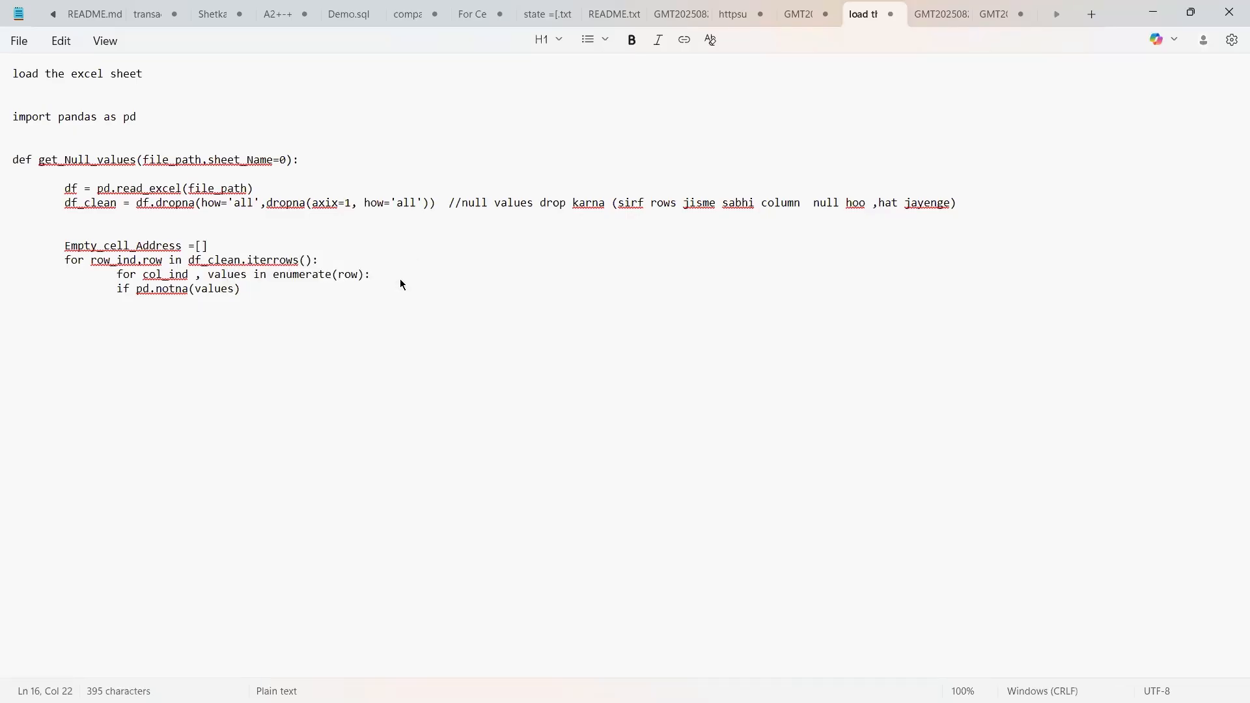
text(: )
Step: Append the comment "// A1 ,B1, C1,D1" after the pd.notna condition
text(  ??>?)
key(BackSpace)
key(BackSpace)
key(BackSpace)
key(BackSpace)
text(??)
key(BackSpace)
key(BackSpace)
text(// )
text(A1v)
key(BackSpace)
text(,B1, C1,)
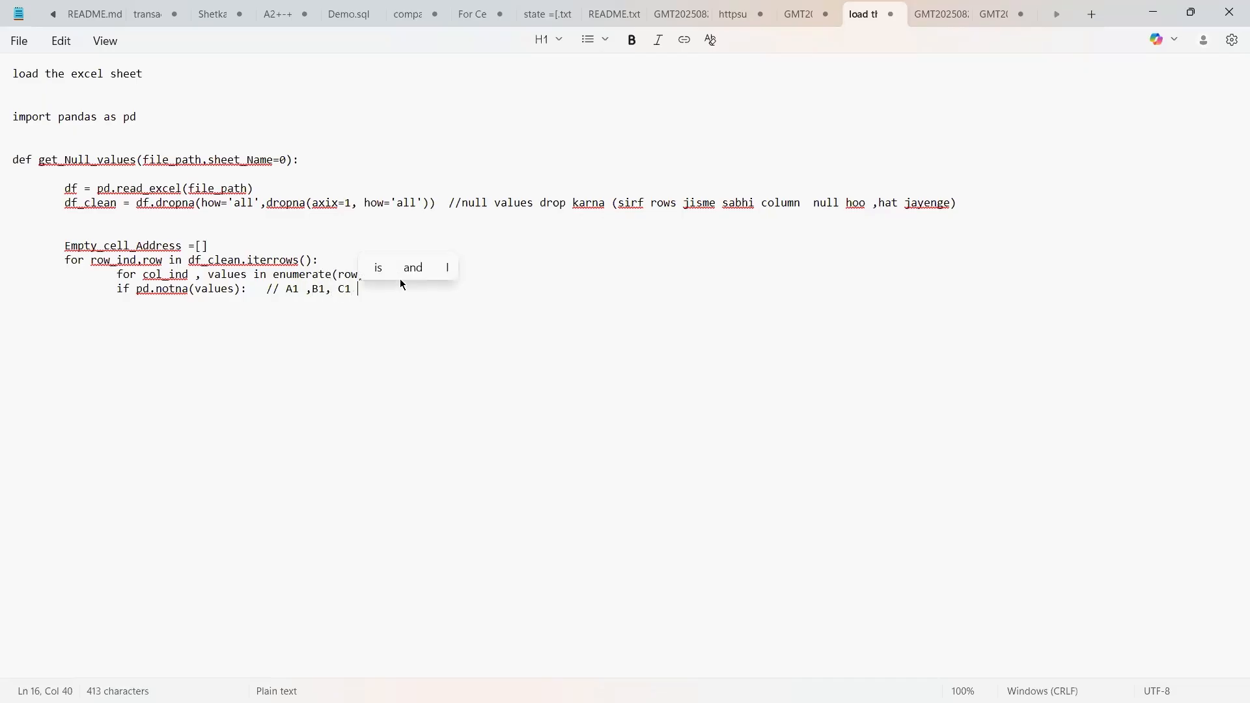
text(D1)
Step: Add the statement "col_letter =chr()" on an indented line below the pd.notna condition
drag(116, 274, 363, 274)
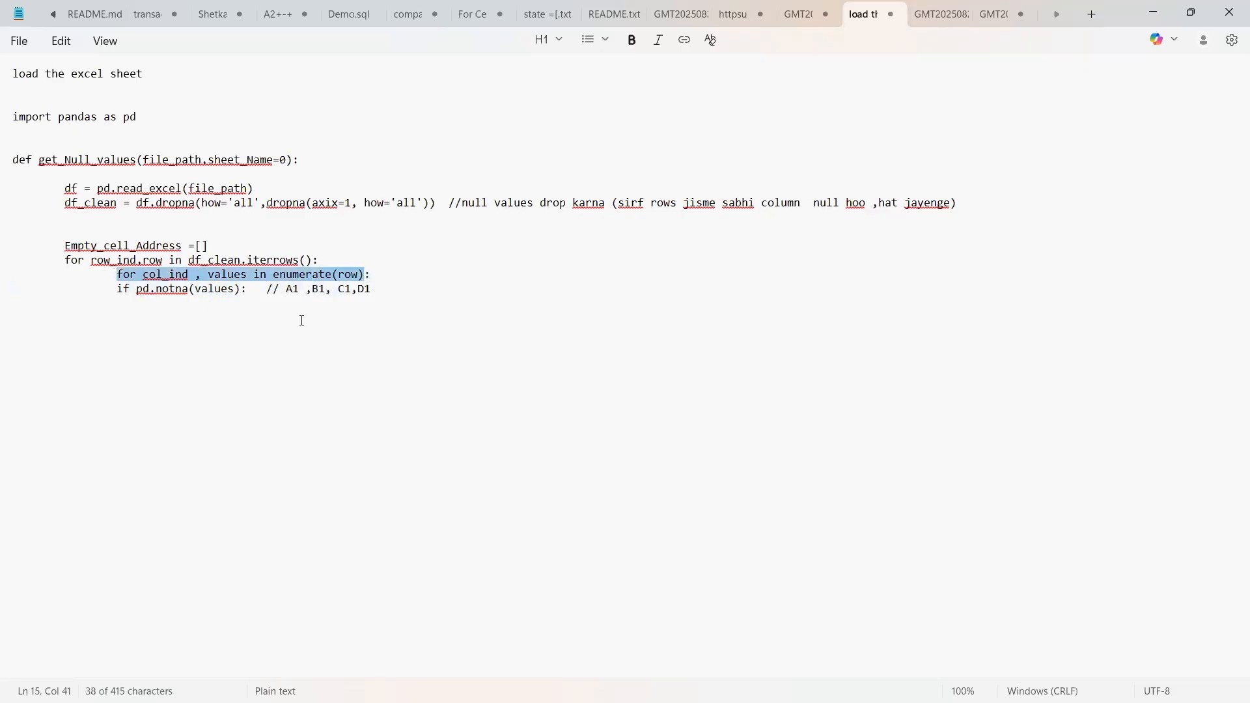
drag(287, 290, 375, 291)
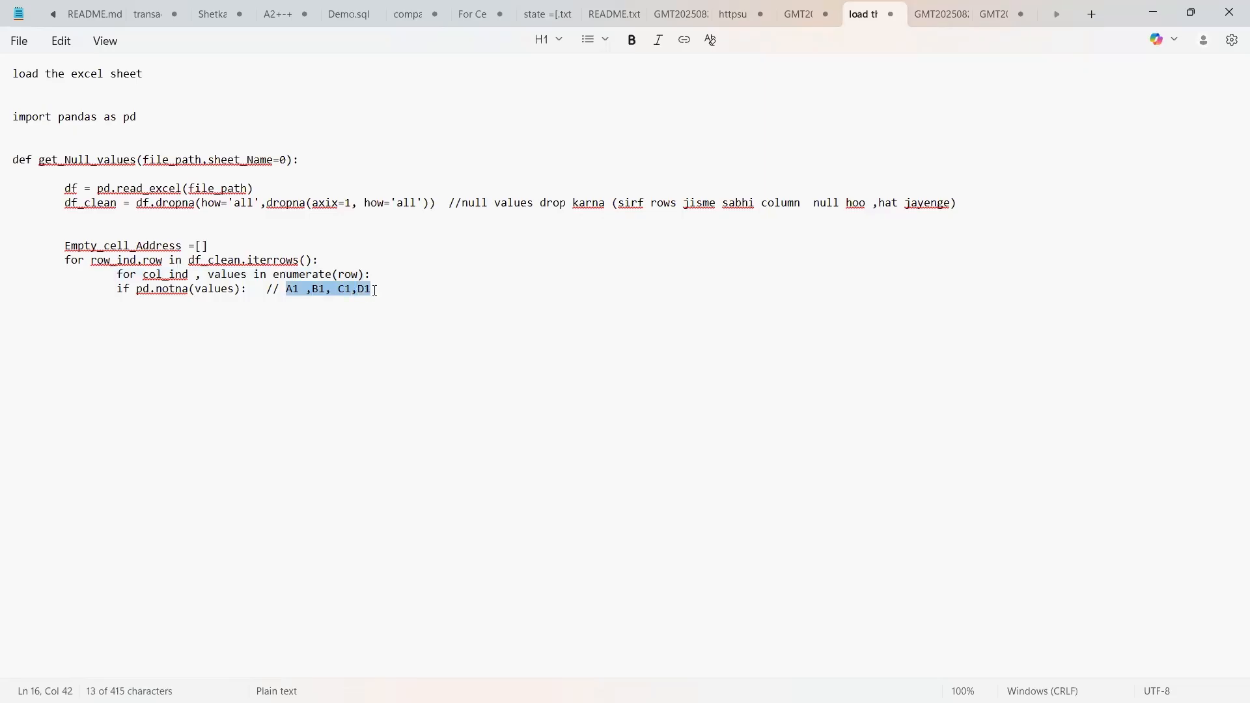
click(391, 290)
key(Return)
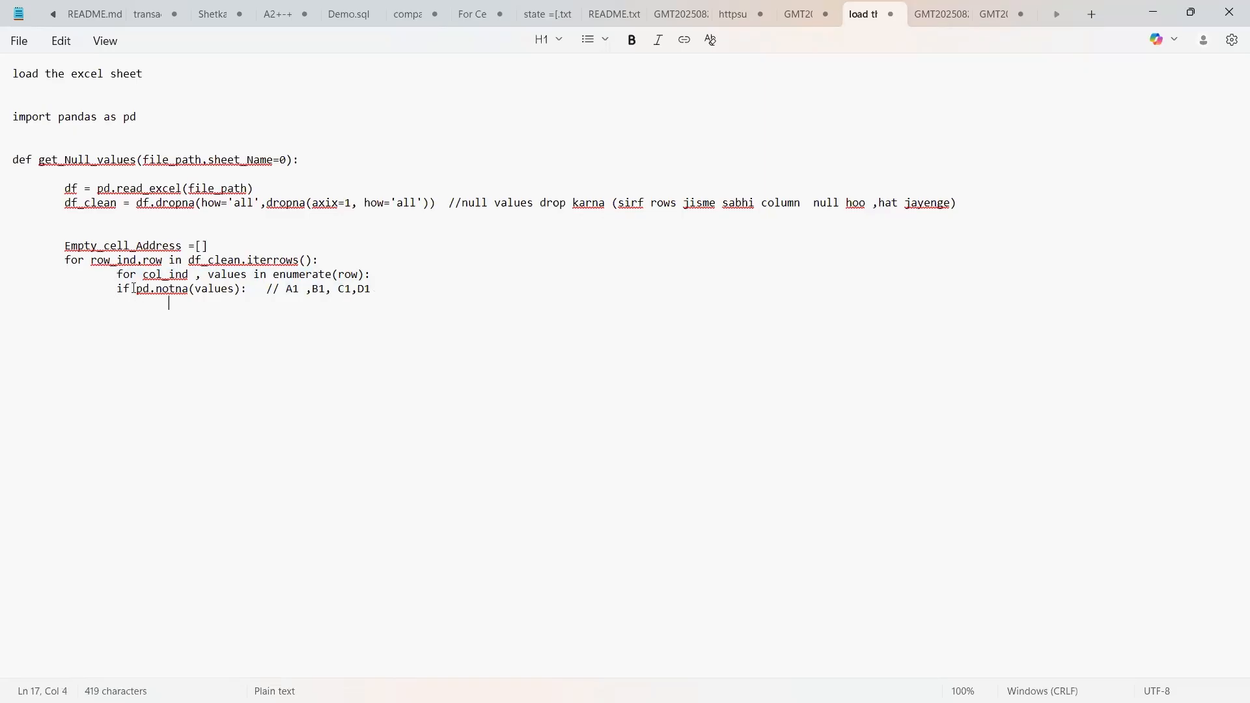
drag(136, 290, 240, 294)
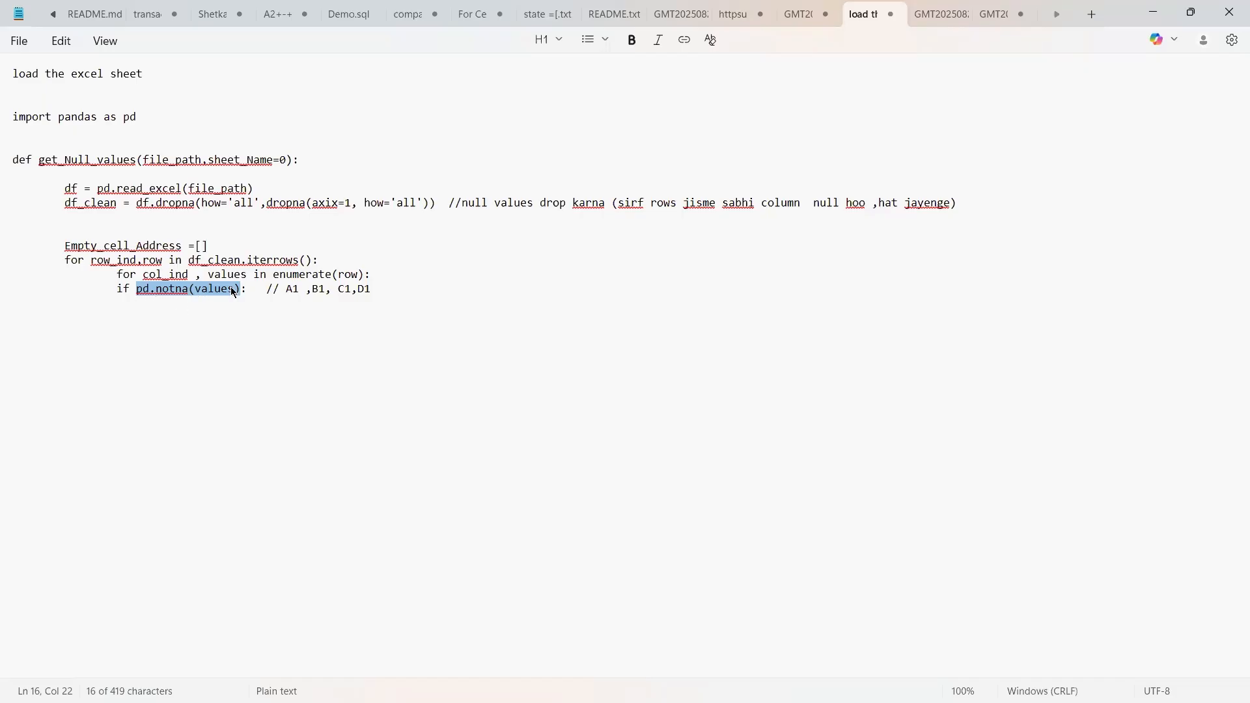
click(252, 288)
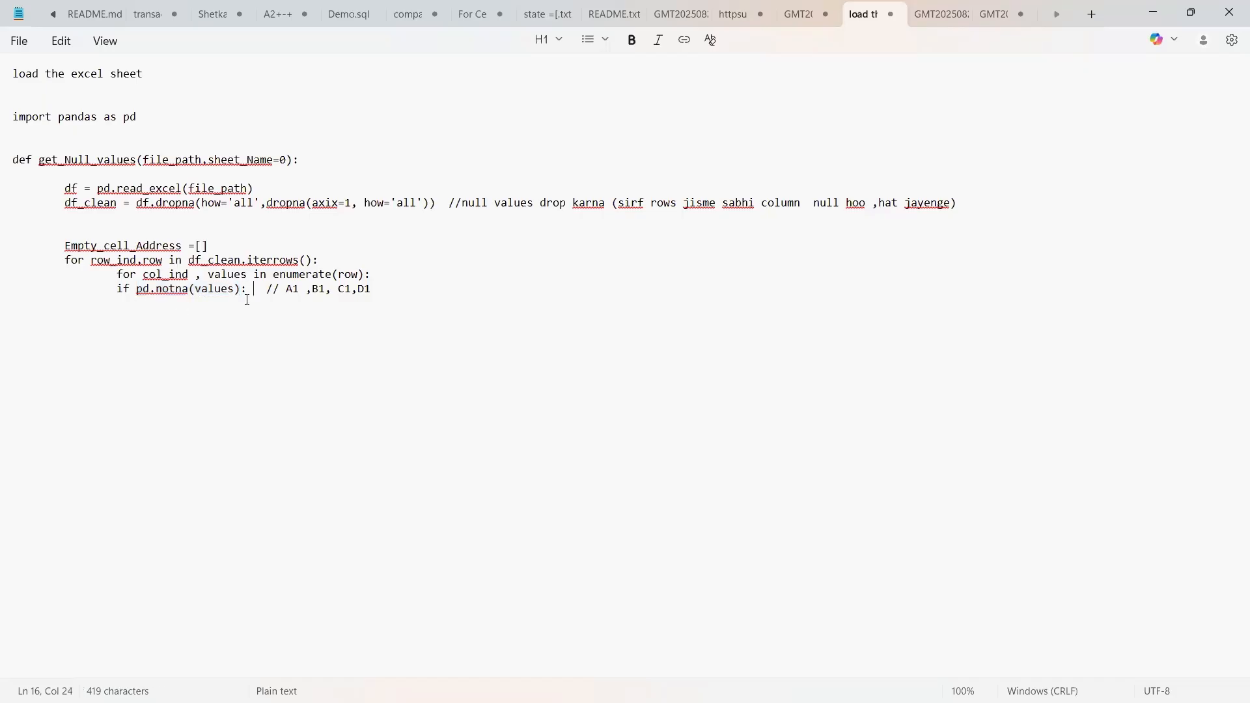
click(247, 300)
text(col_letter )
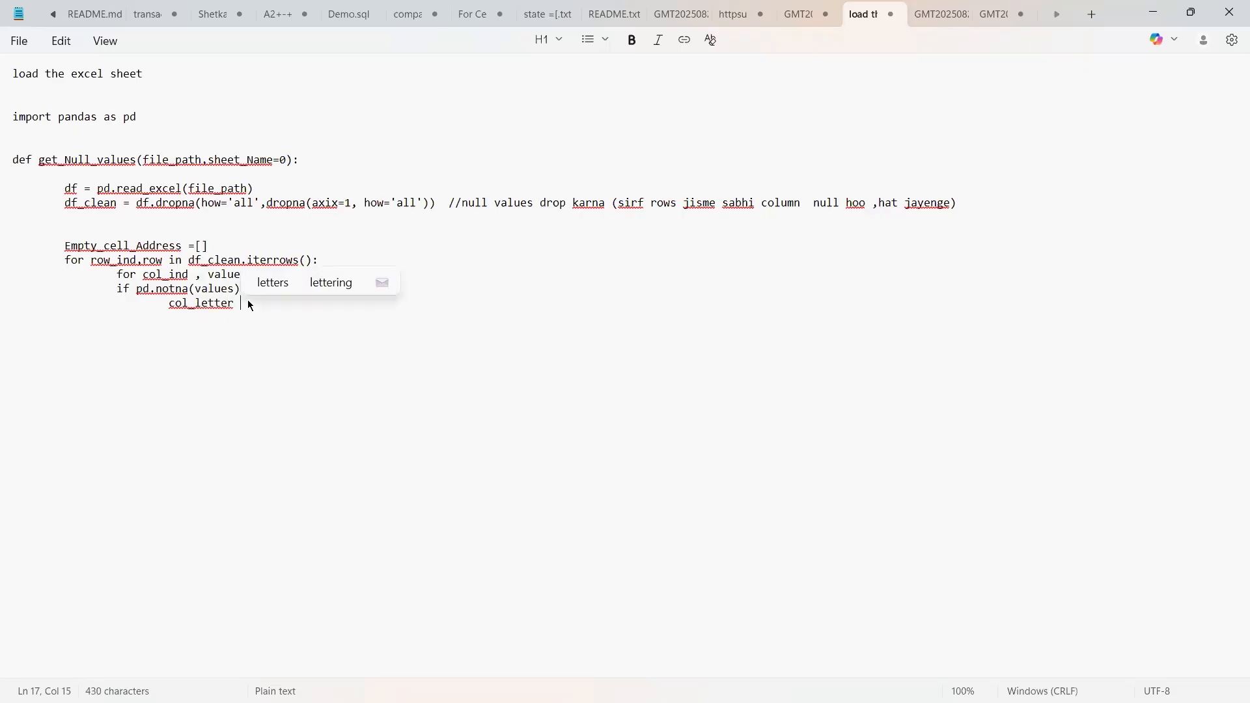
text(=chr())
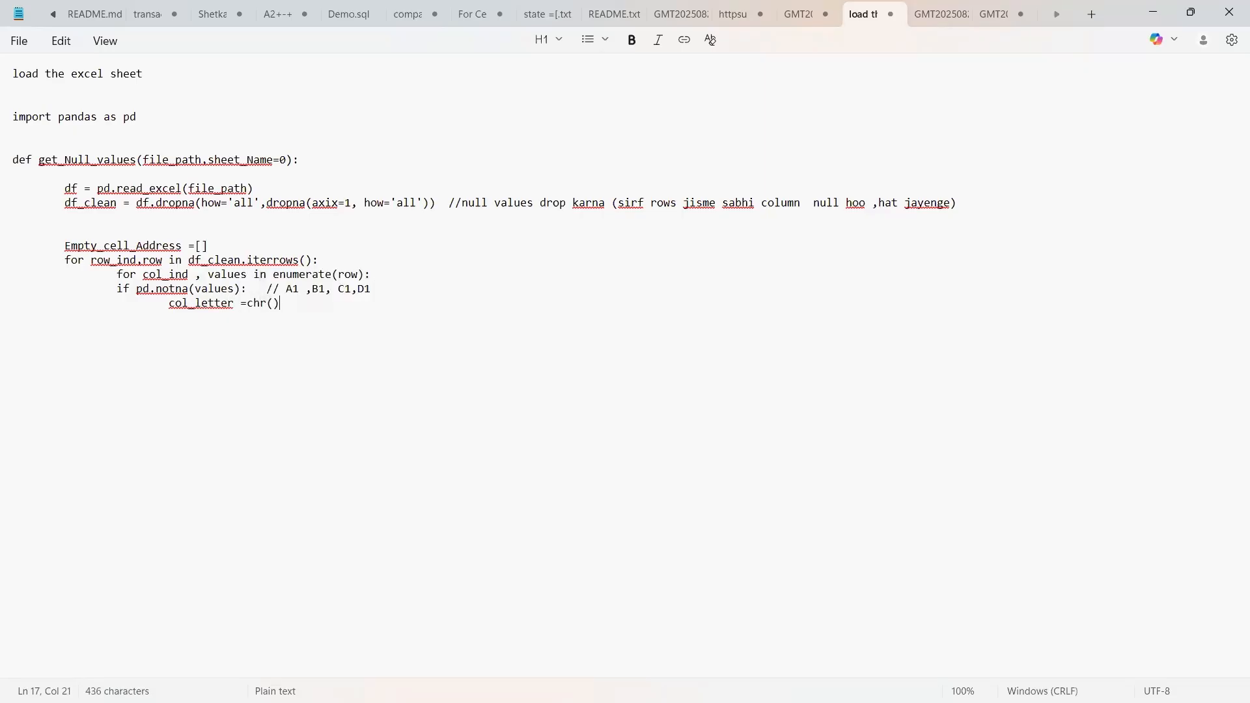
key(Left)
Step: Search the computer for "excel" and launch the Excel app
key(super)
text(excel)
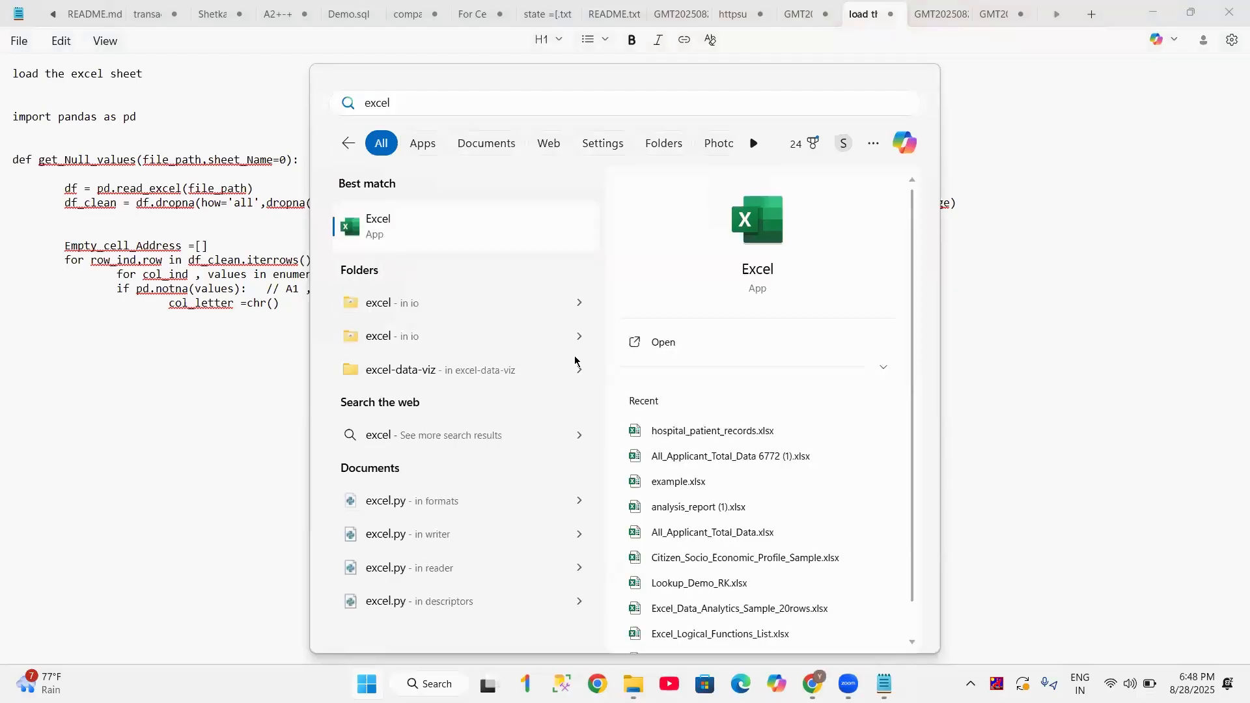
key(Return)
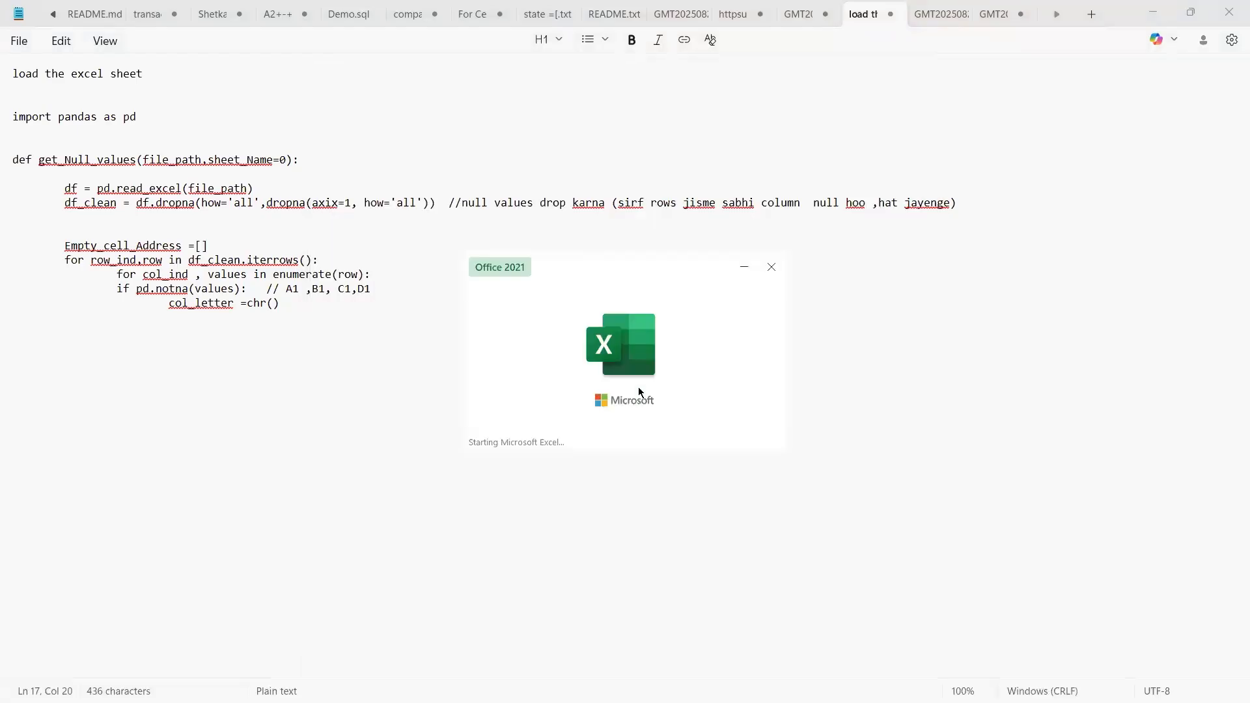
Step: Open the hospital_patient_records workbook and go through the cells of row 1 to examine their cell addresses
click(215, 412)
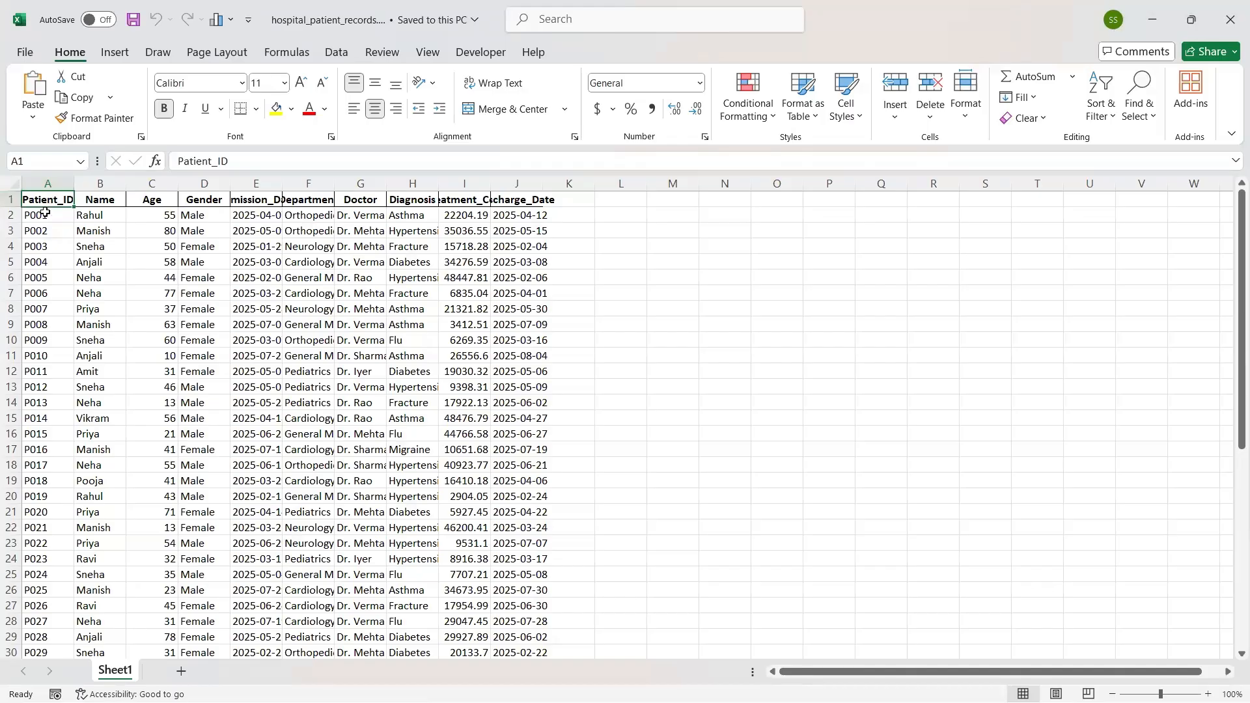
click(93, 202)
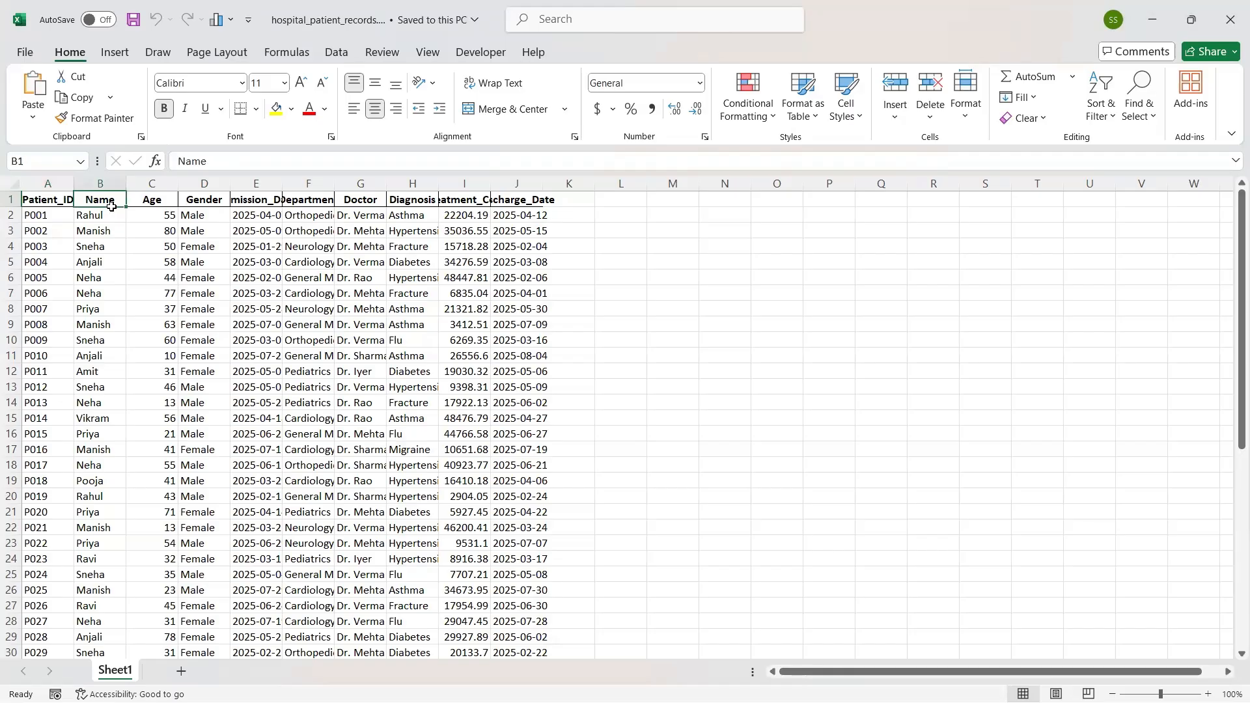
click(34, 208)
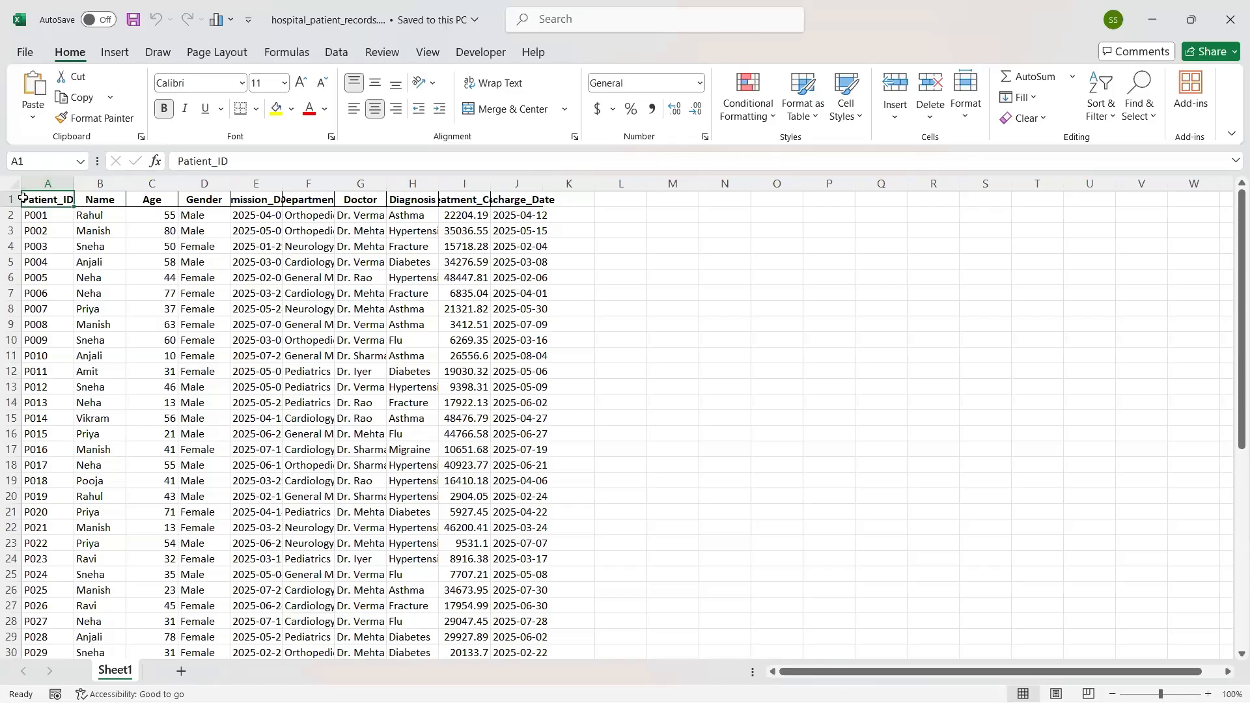
key(Right)
key(Right)
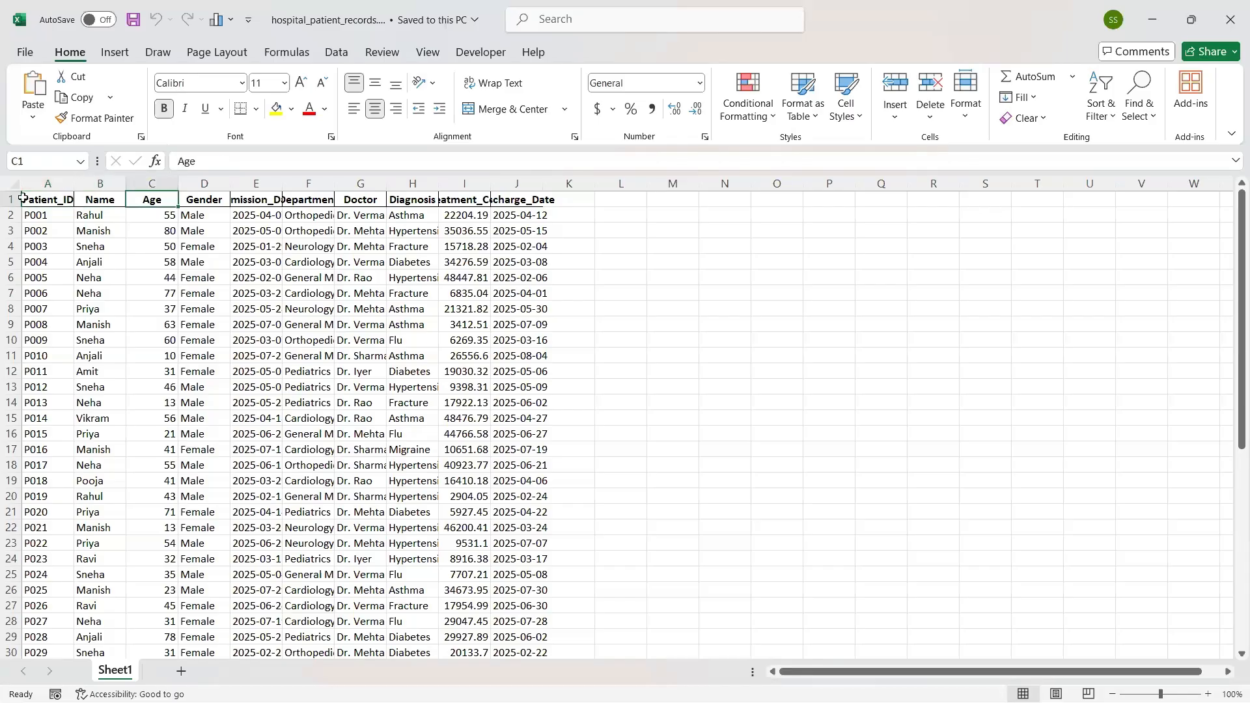
key(Right)
key(Right)
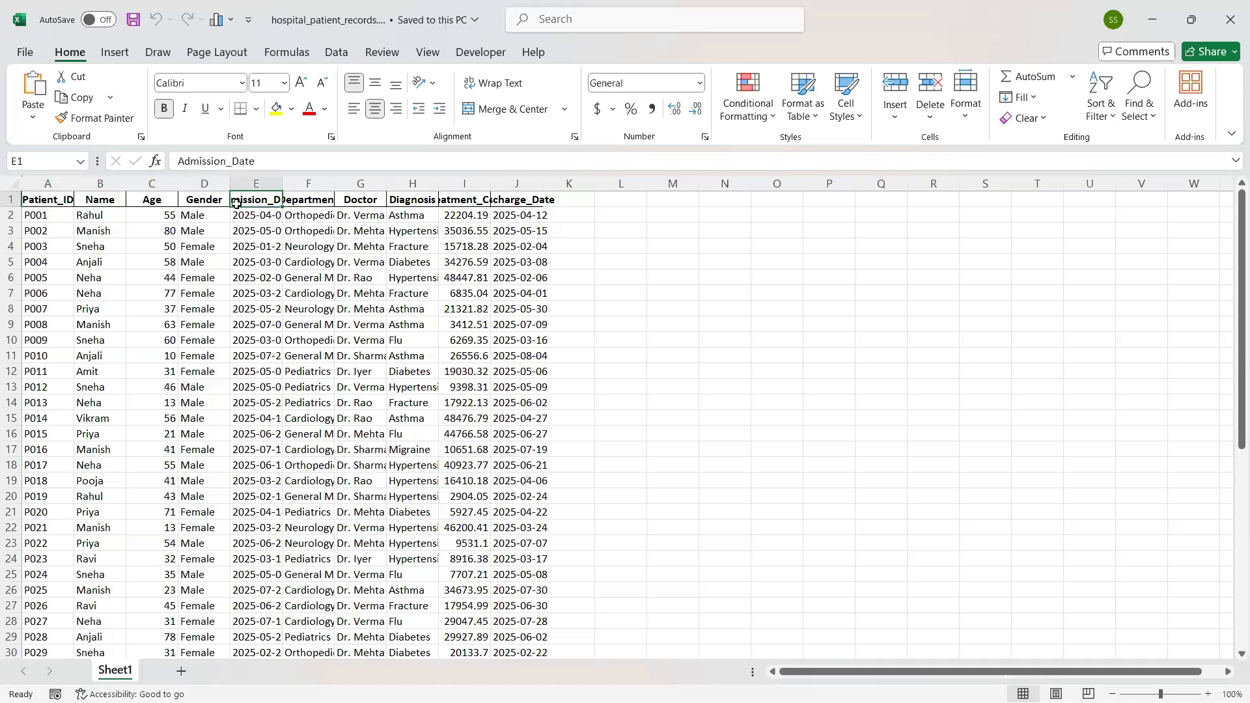
click(590, 206)
key(Right)
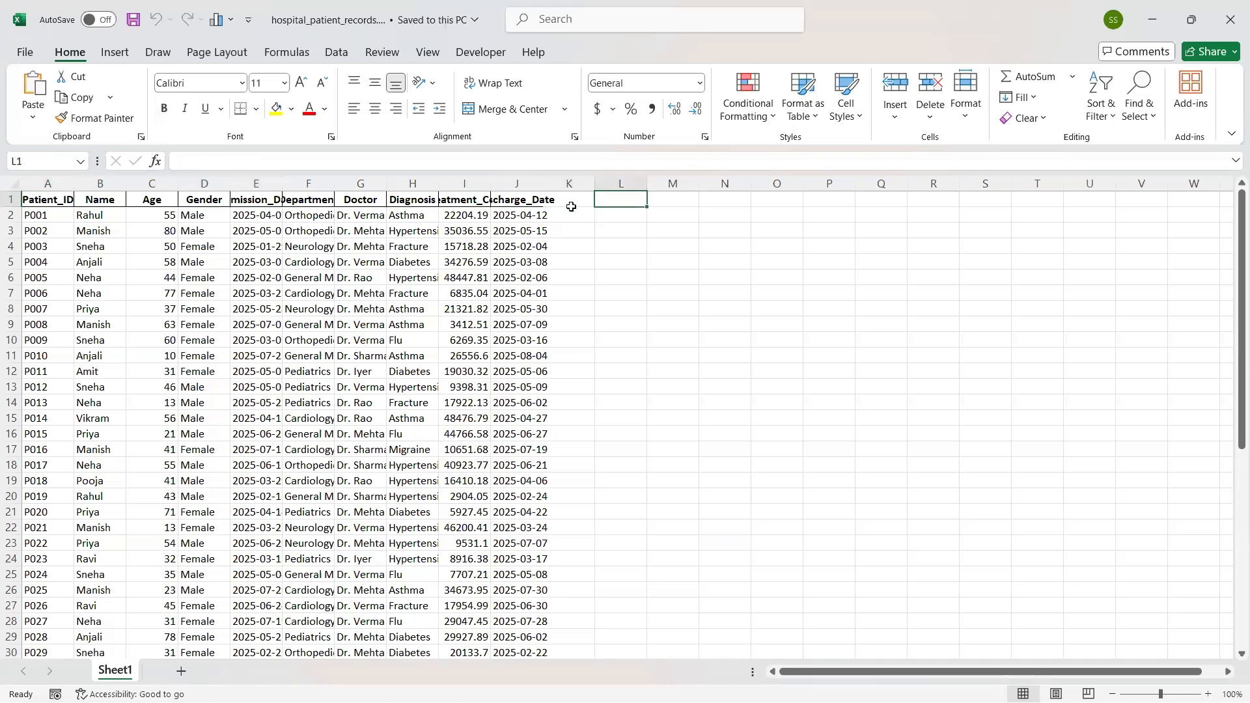
Step: Examine the empty columns beside the patient records and the cell addresses of the first record in row 2
drag(616, 198, 1178, 641)
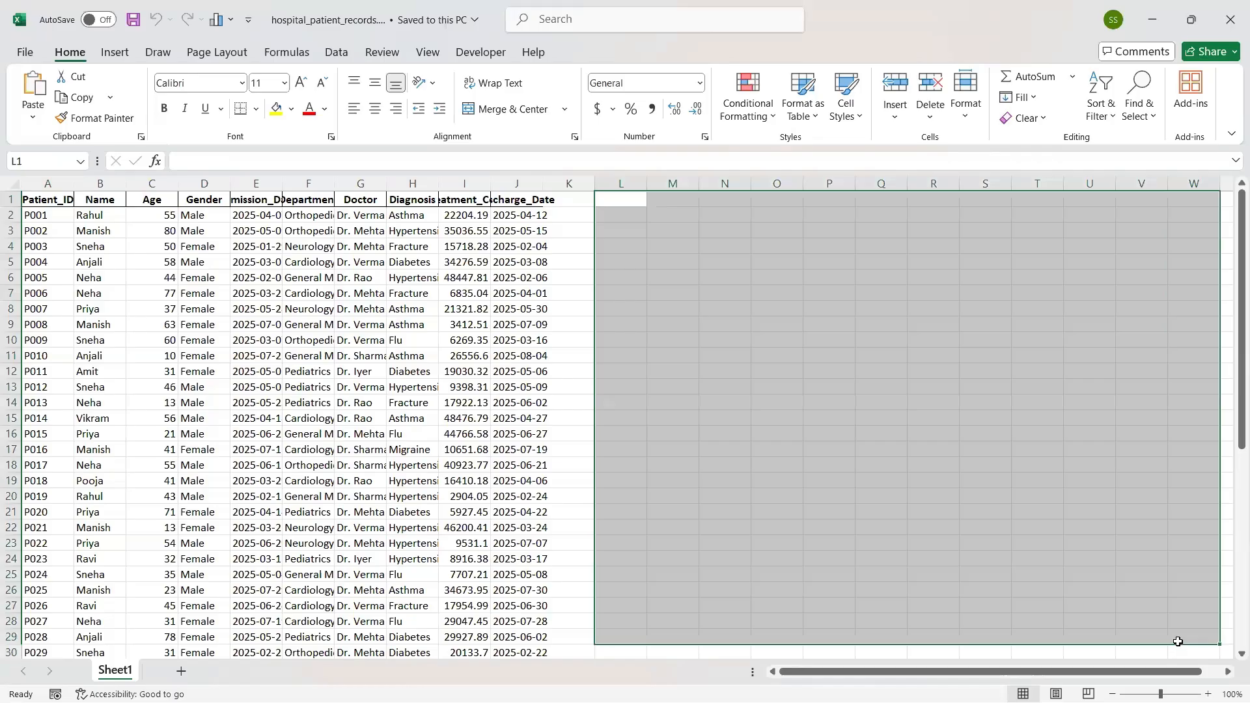
click(753, 376)
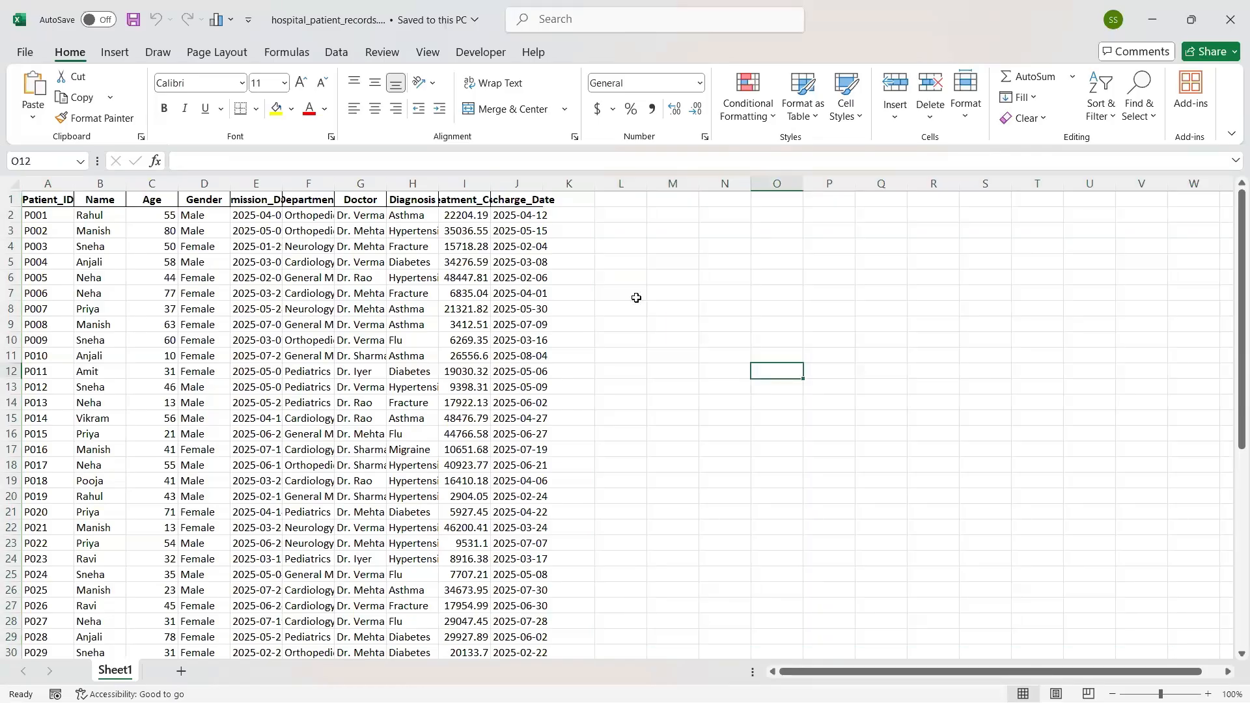
drag(256, 199, 568, 622)
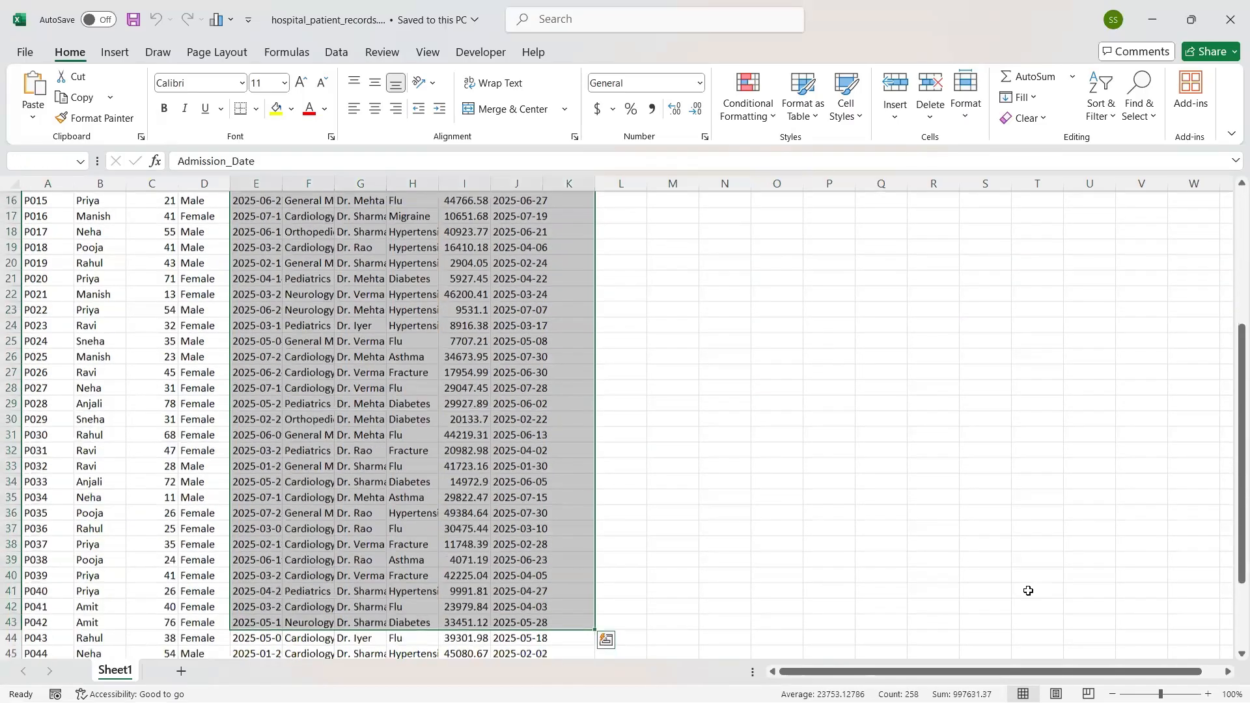
drag(680, 361, 1027, 591)
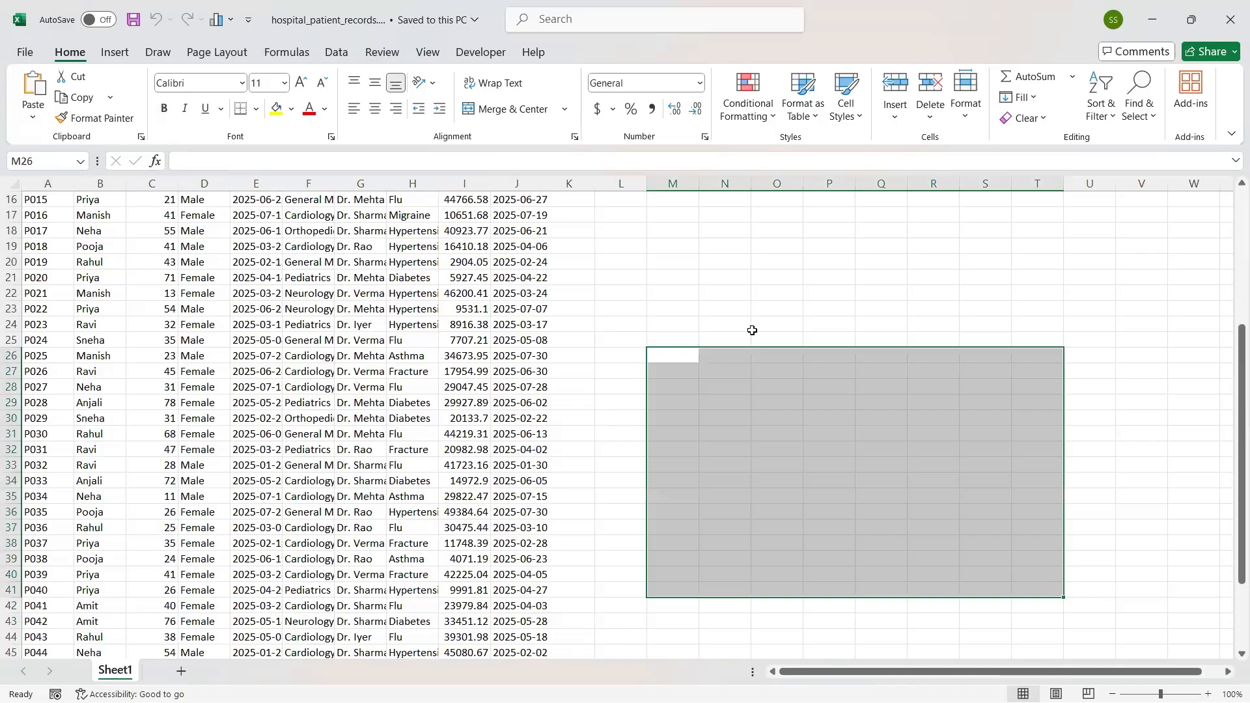
click(661, 280)
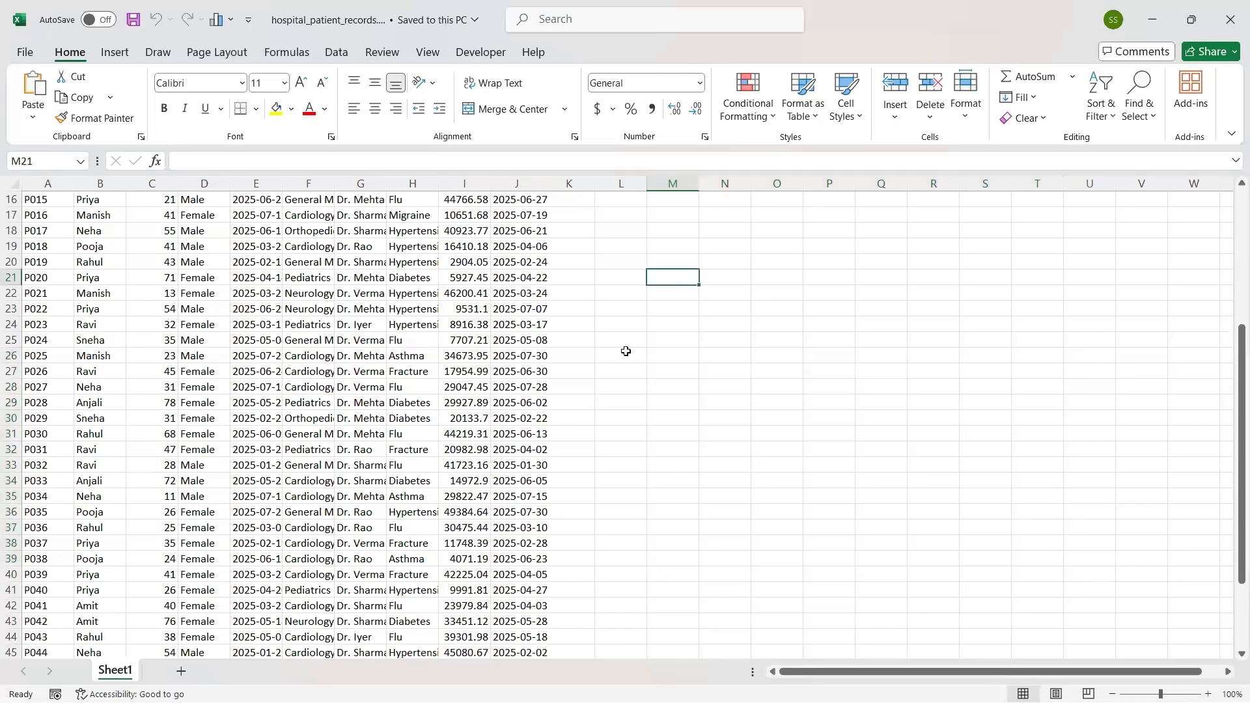
scroll(625, 351, up, 5)
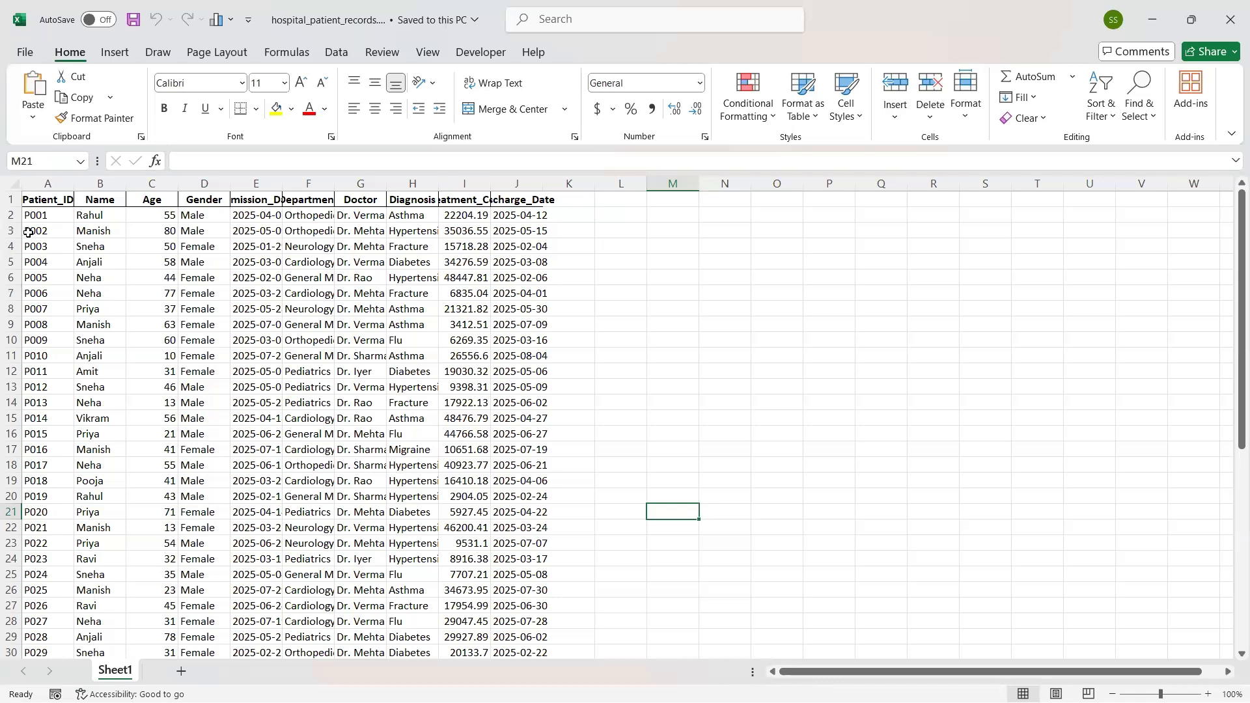
click(33, 217)
key(Right)
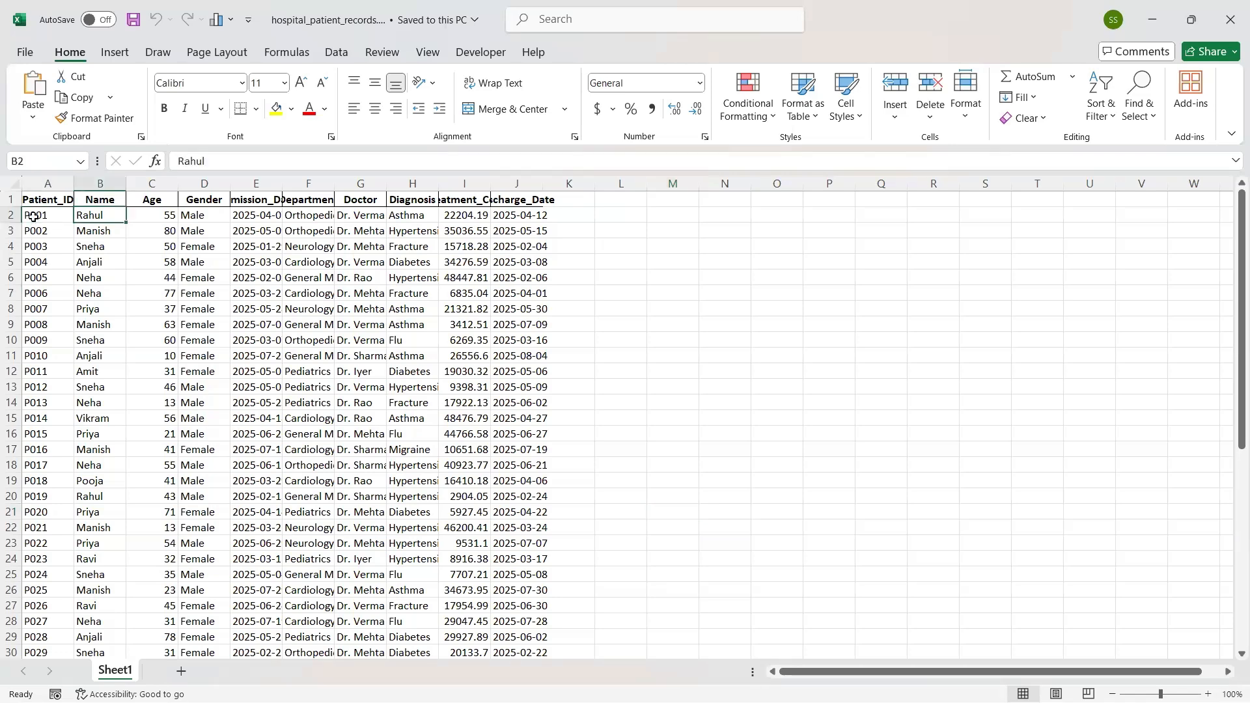
key(Right)
key(Right)
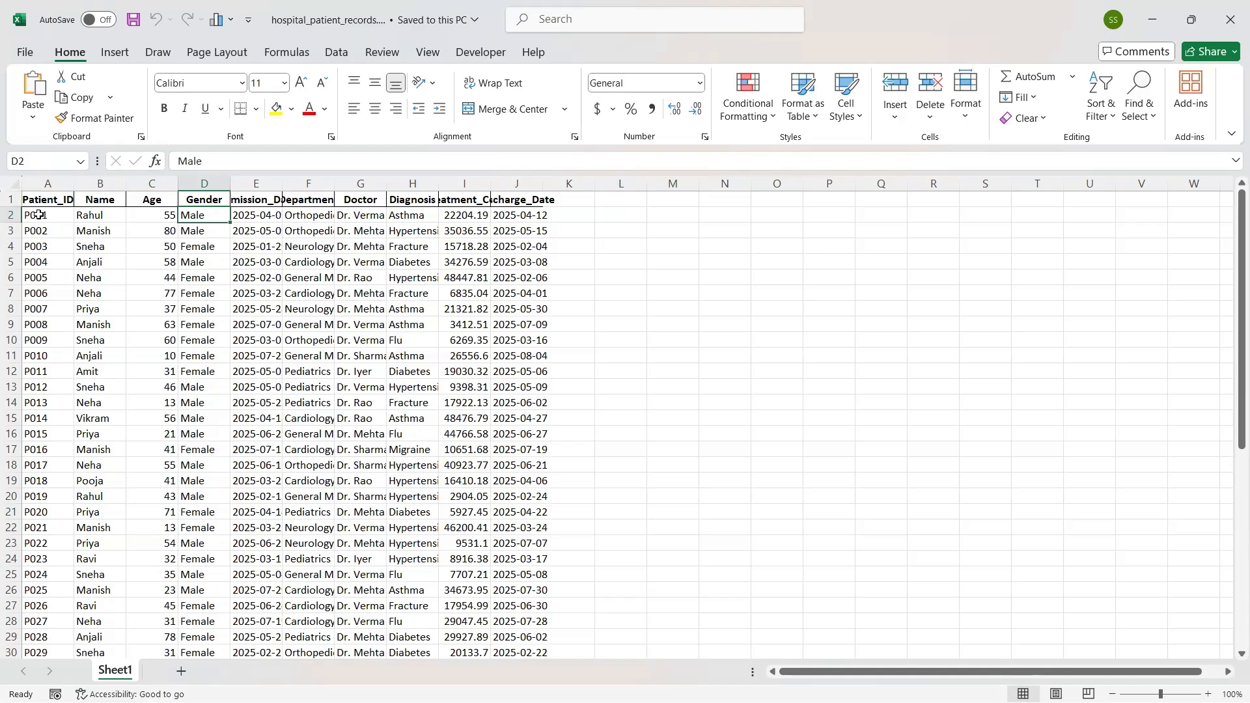
click(89, 216)
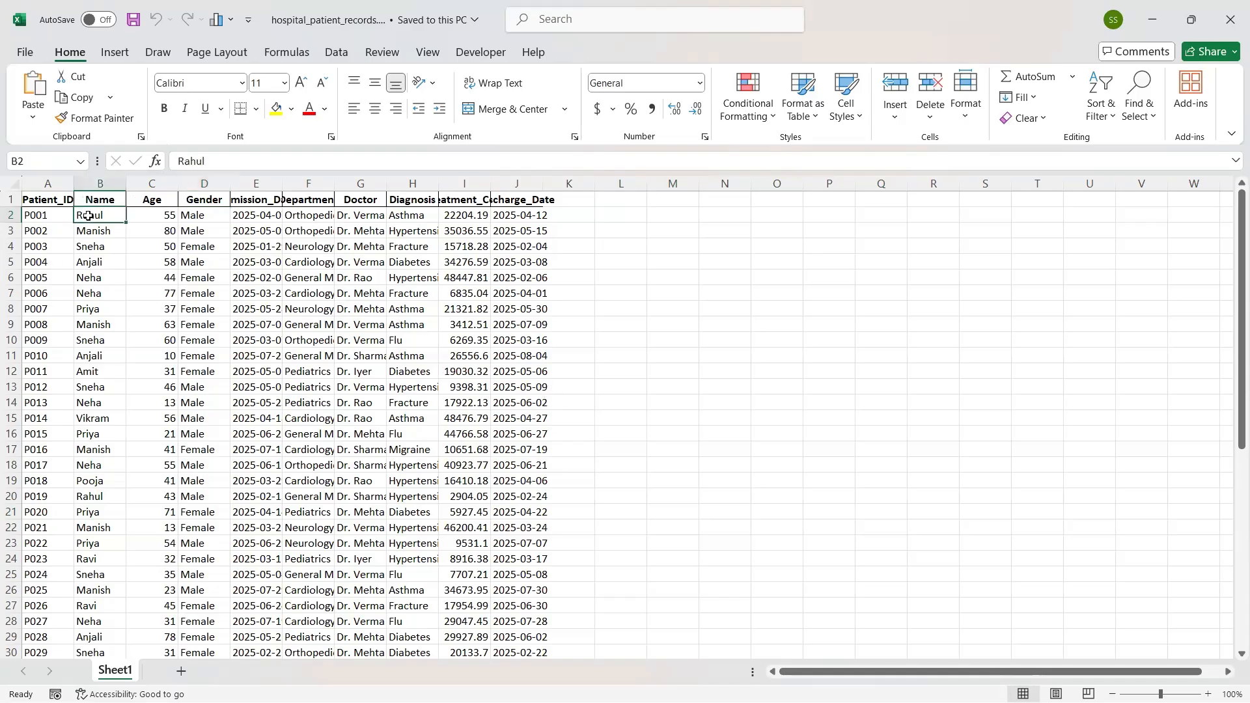
click(885, 451)
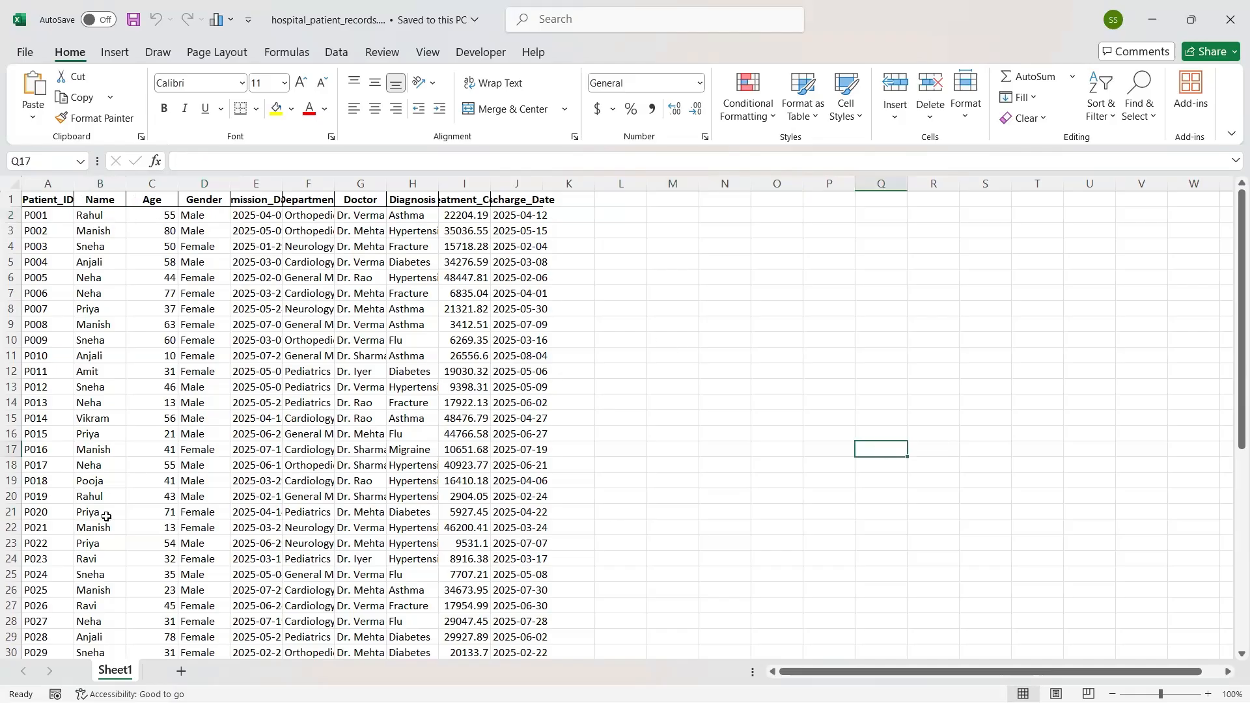
Step: Copy the first patient record from A2:K2 into row 65, leaving a gap of empty rows below the data
scroll(82, 572, down, 12)
scroll(28, 360, down, 11)
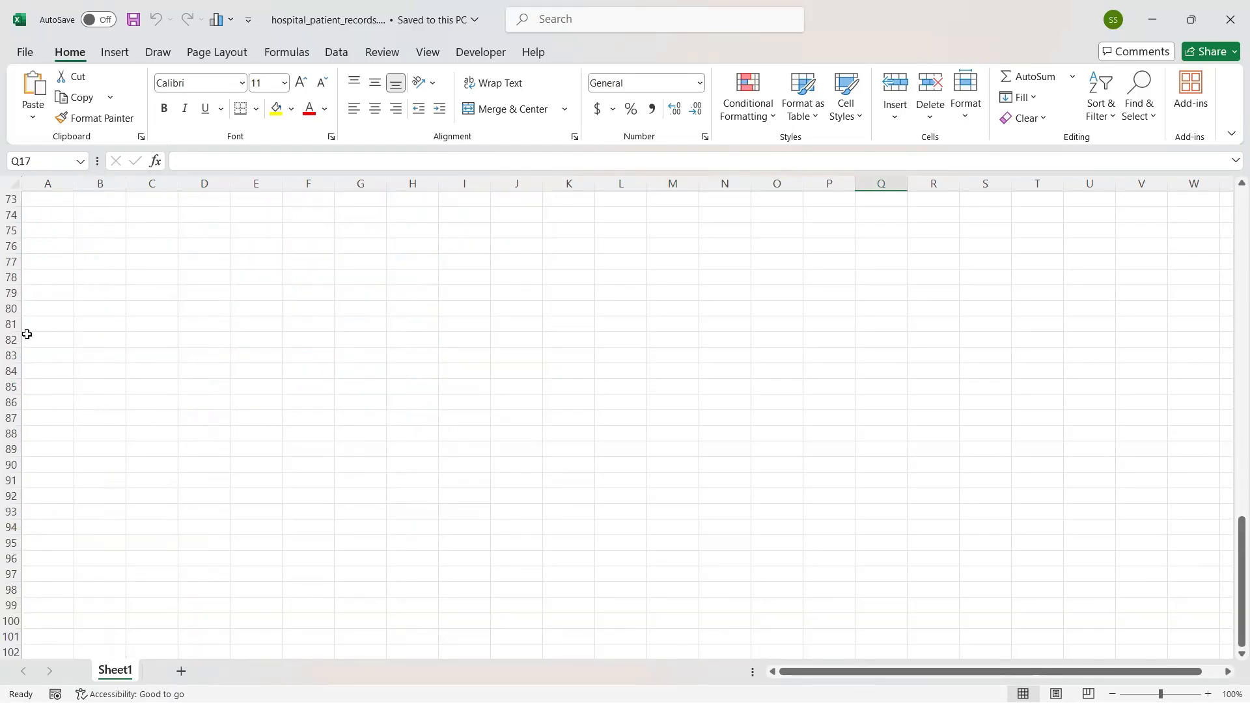
scroll(26, 346, up, 5)
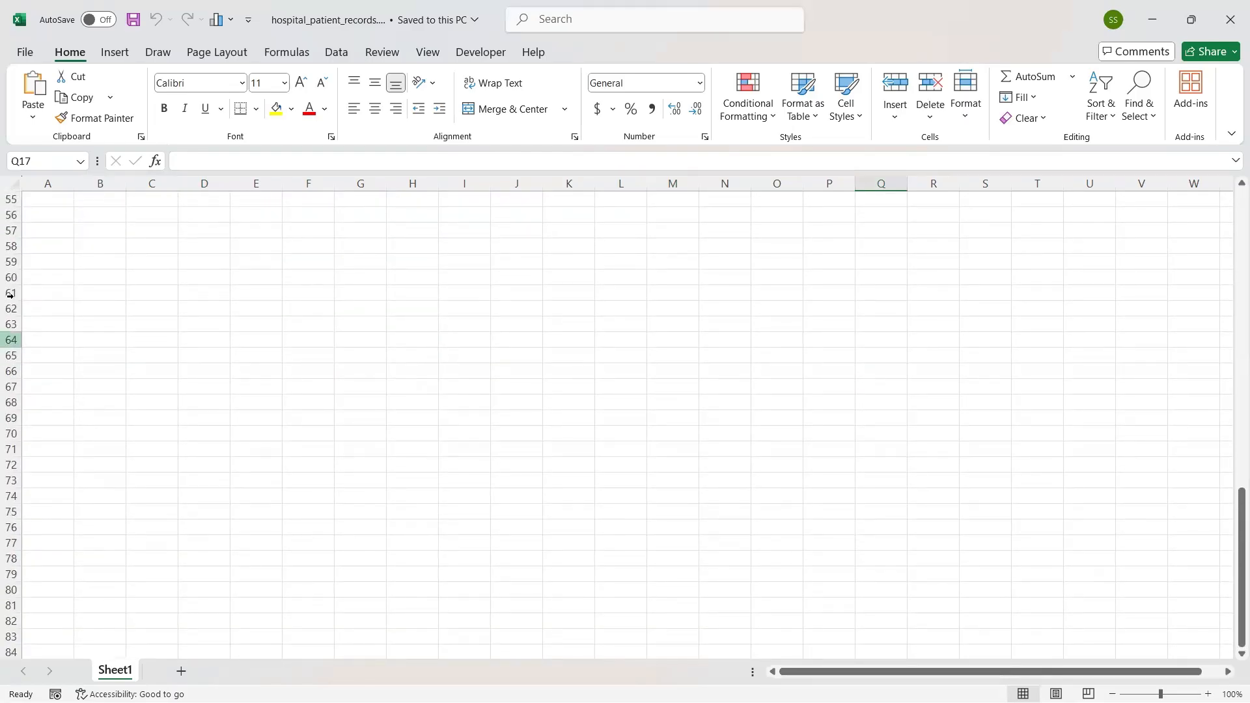
click(61, 290)
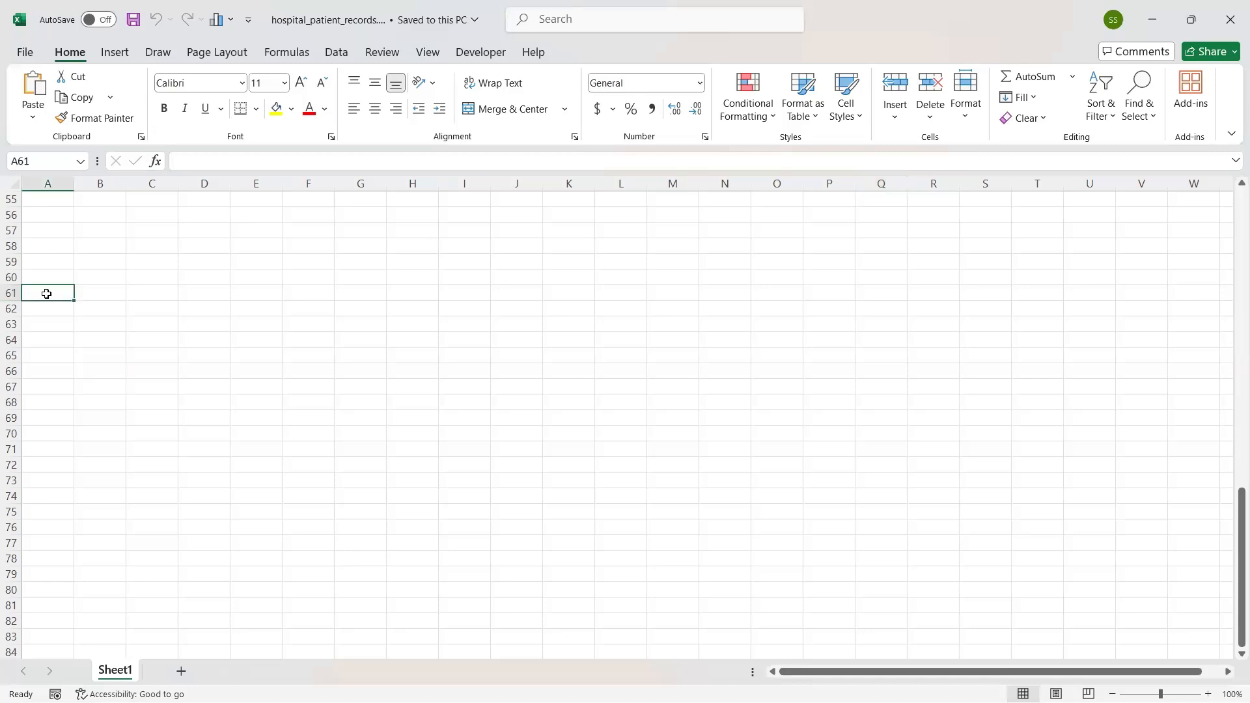
click(101, 293)
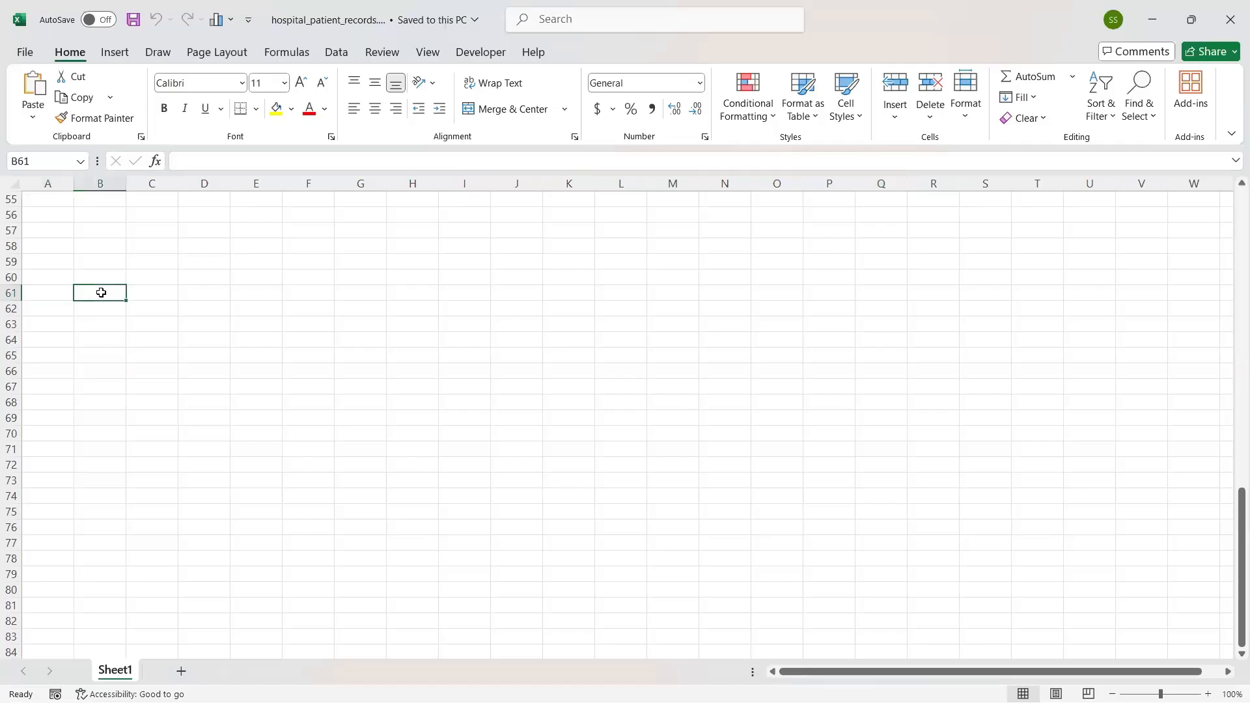
scroll(101, 293, up, 18)
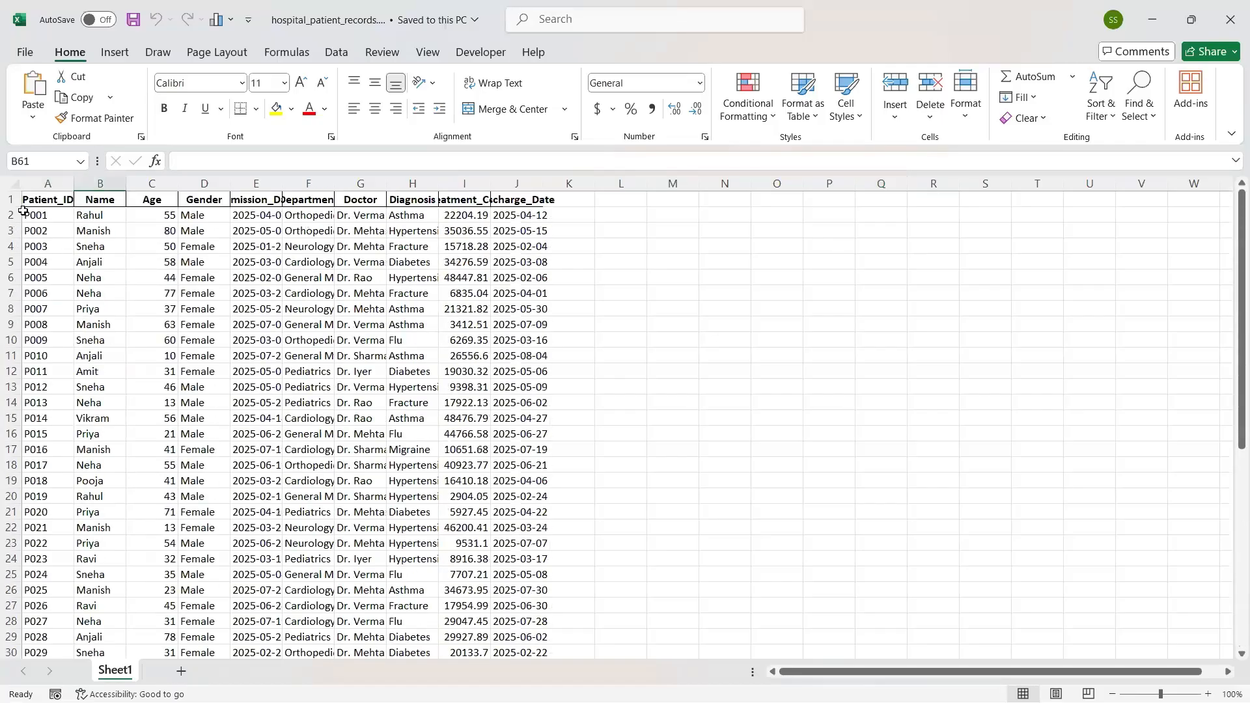
drag(23, 211, 584, 212)
key(ctrl+c)
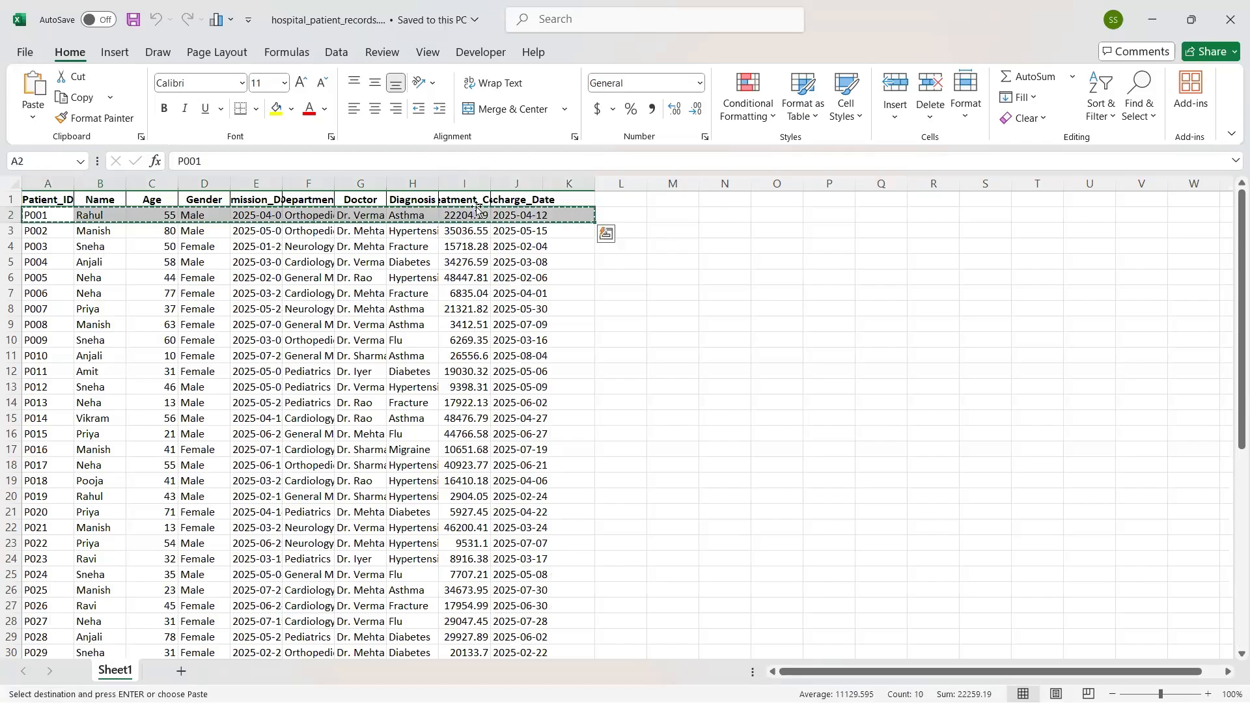
scroll(176, 290, down, 18)
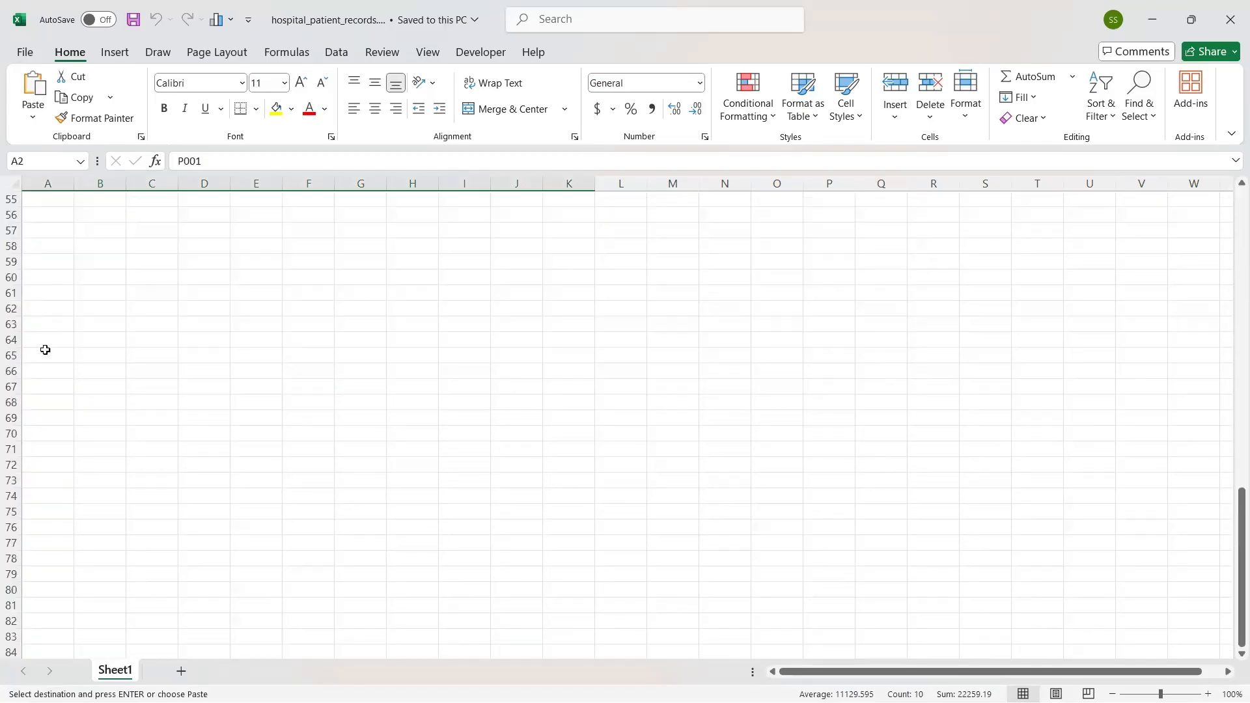
drag(45, 352, 694, 352)
key(ctrl+v)
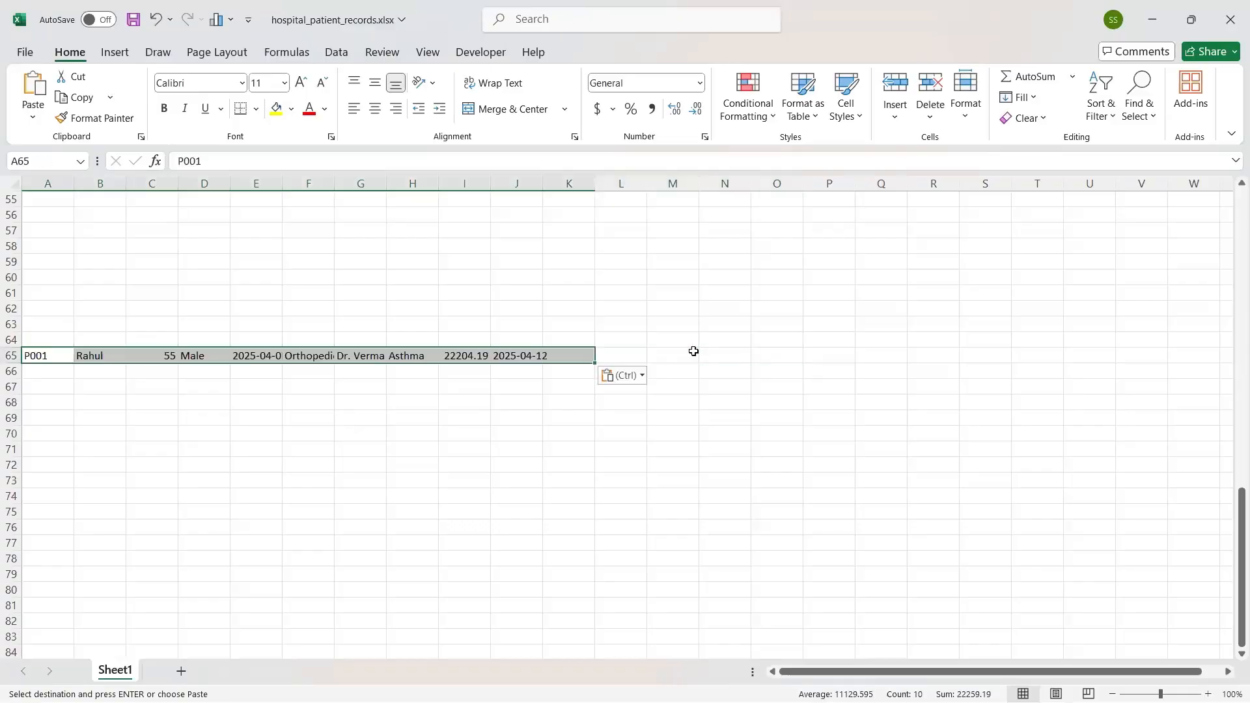
Step: Try to copy the second patient record from A3:K3 to row 66, directly below the pasted record
scroll(33, 276, up, 6)
scroll(34, 234, up, 12)
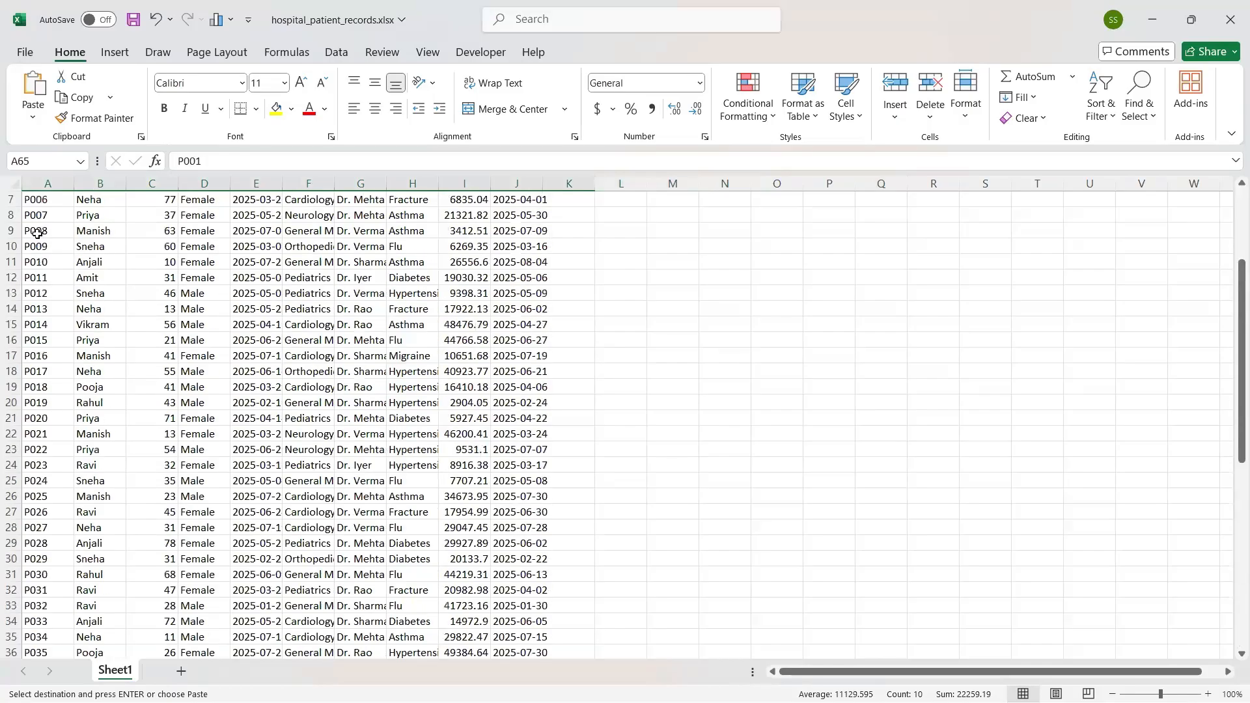
drag(33, 232, 573, 233)
key(ctrl+c)
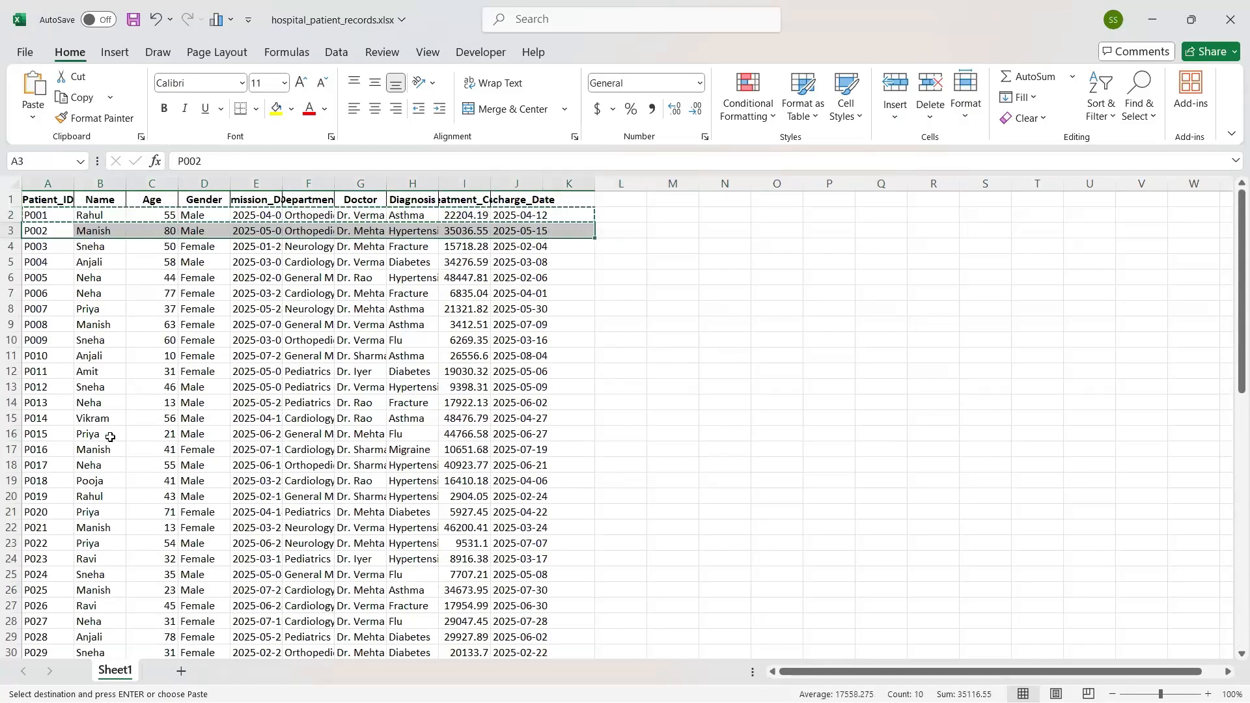
scroll(146, 472, down, 14)
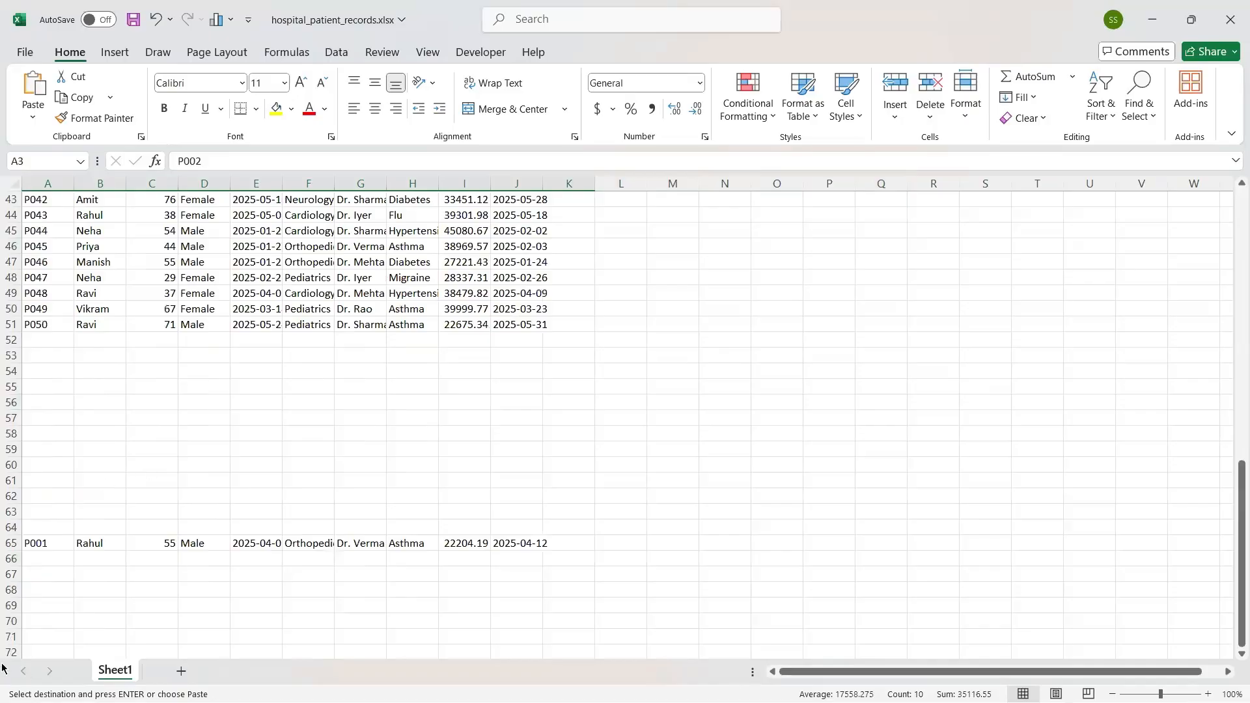
scroll(28, 521, up, 2)
scroll(33, 474, down, 4)
drag(39, 465, 491, 467)
scroll(334, 449, up, 8)
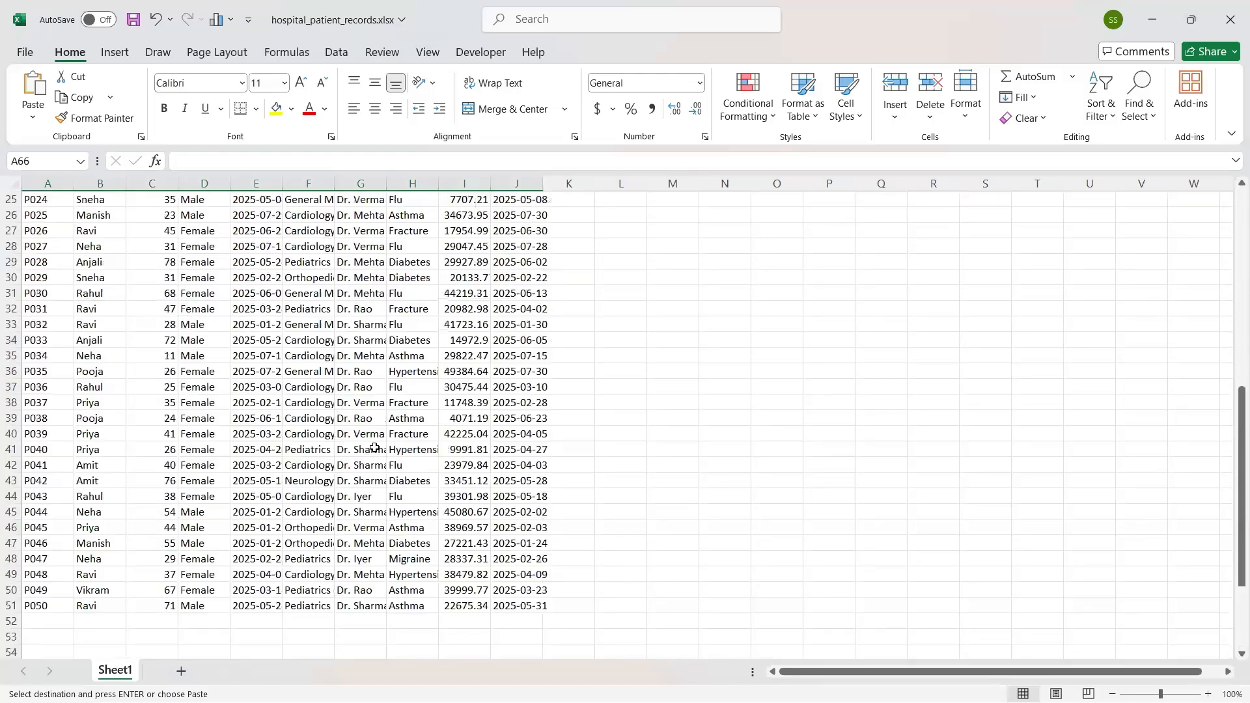
scroll(335, 489, up, 6)
Step: Switch back to Notepad and complete the col_letter statement with "65+col_ind" inside the chr() parentheses
key(alt+Tab)
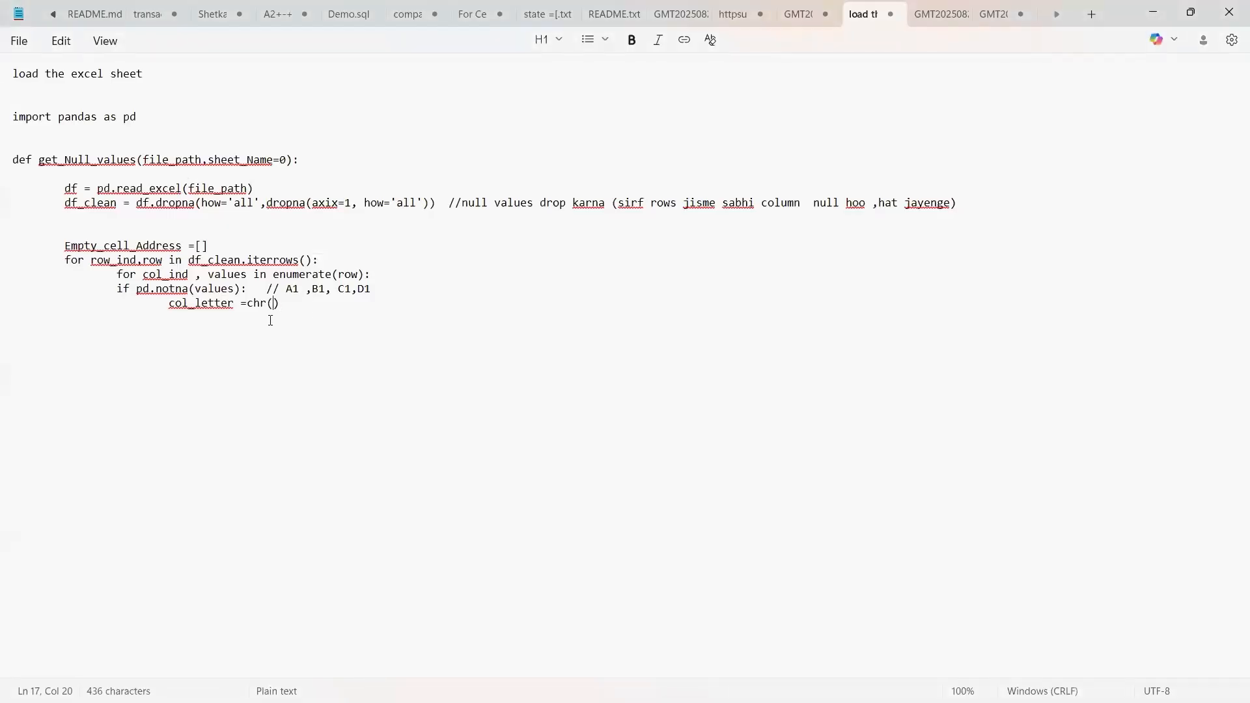
text(65+col_ind)
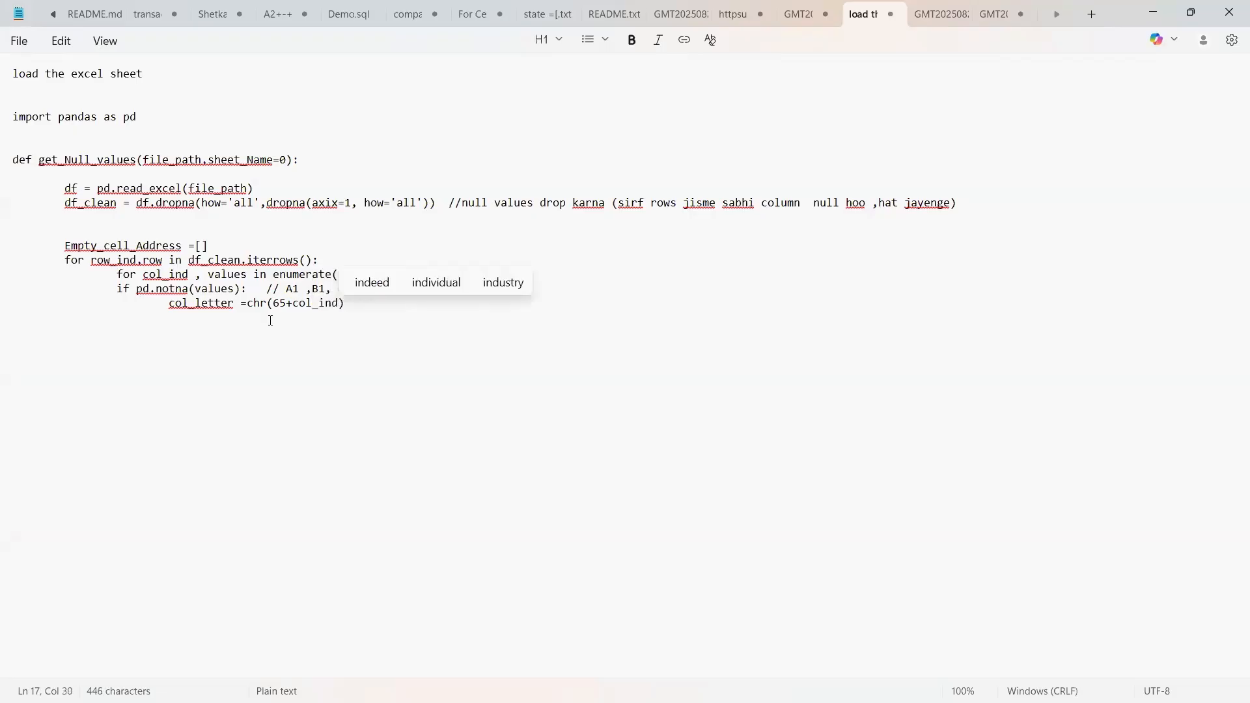
drag(162, 275, 170, 275)
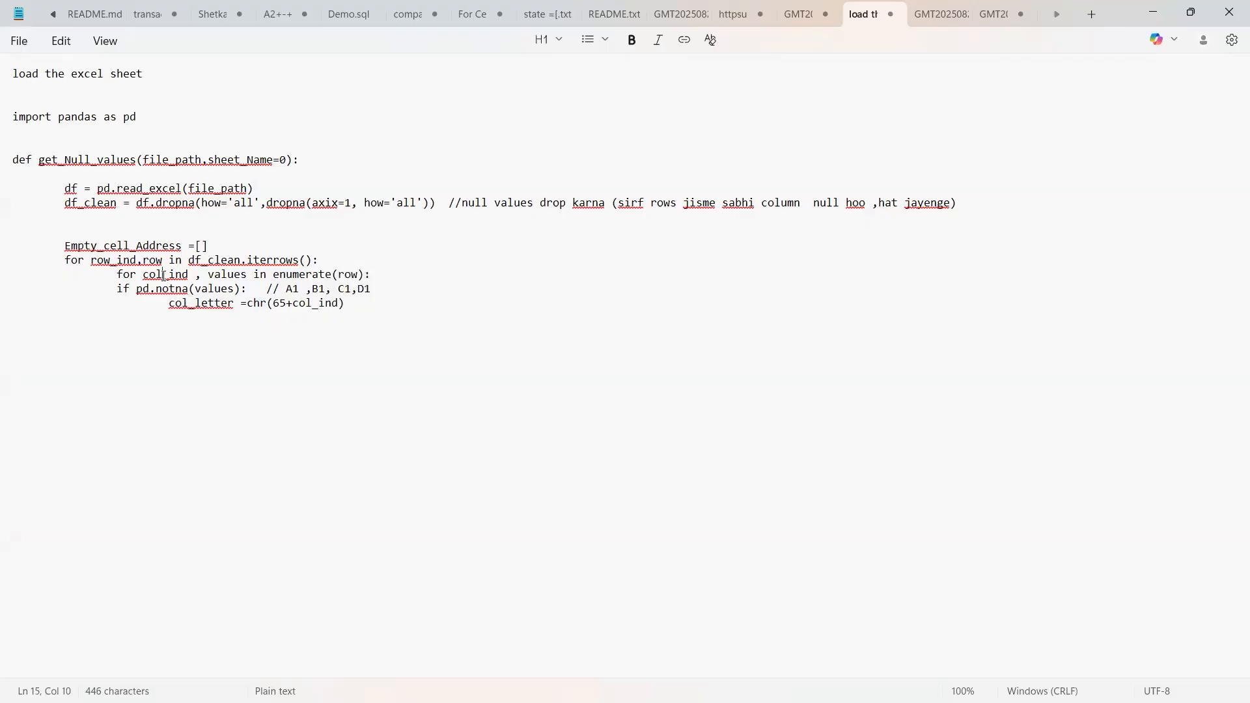
Step: Start a line reading "non_null_address.append" below the col_letter statement, indented to match it
click(348, 319)
key(Return)
key(Tab)
key(Tab)
key(Tab)
text(non)
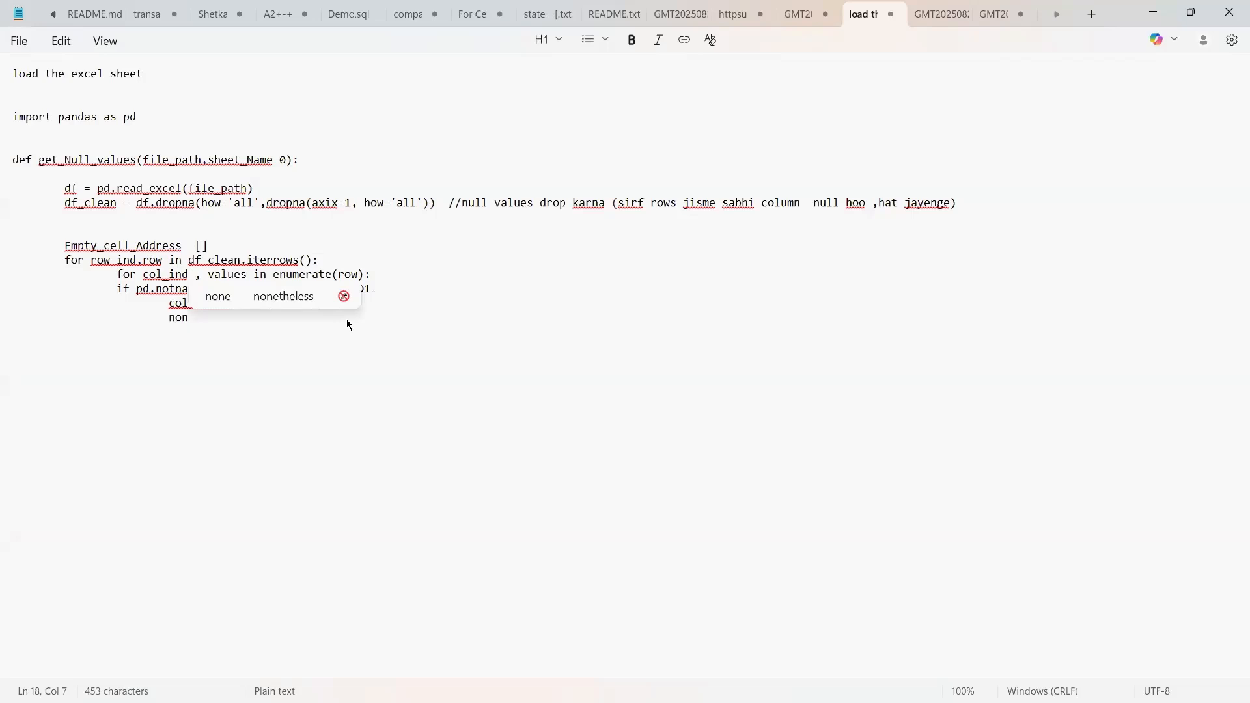
text( nu)
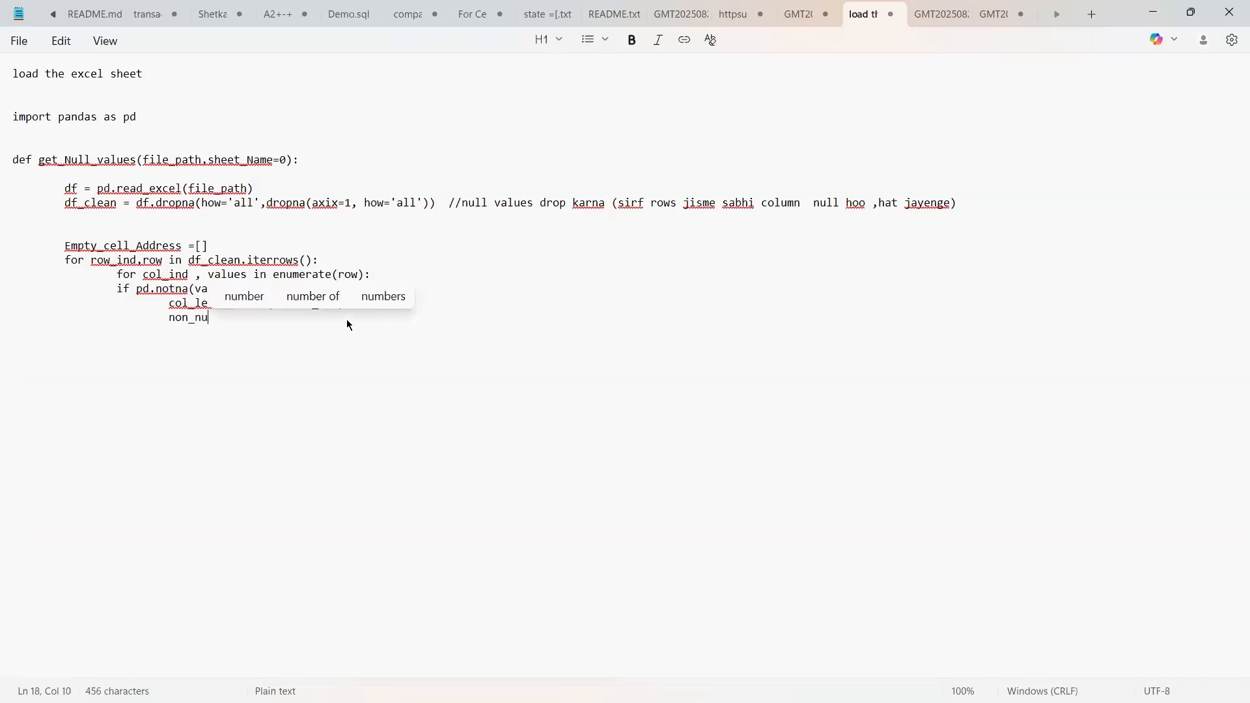
text(ll_address)
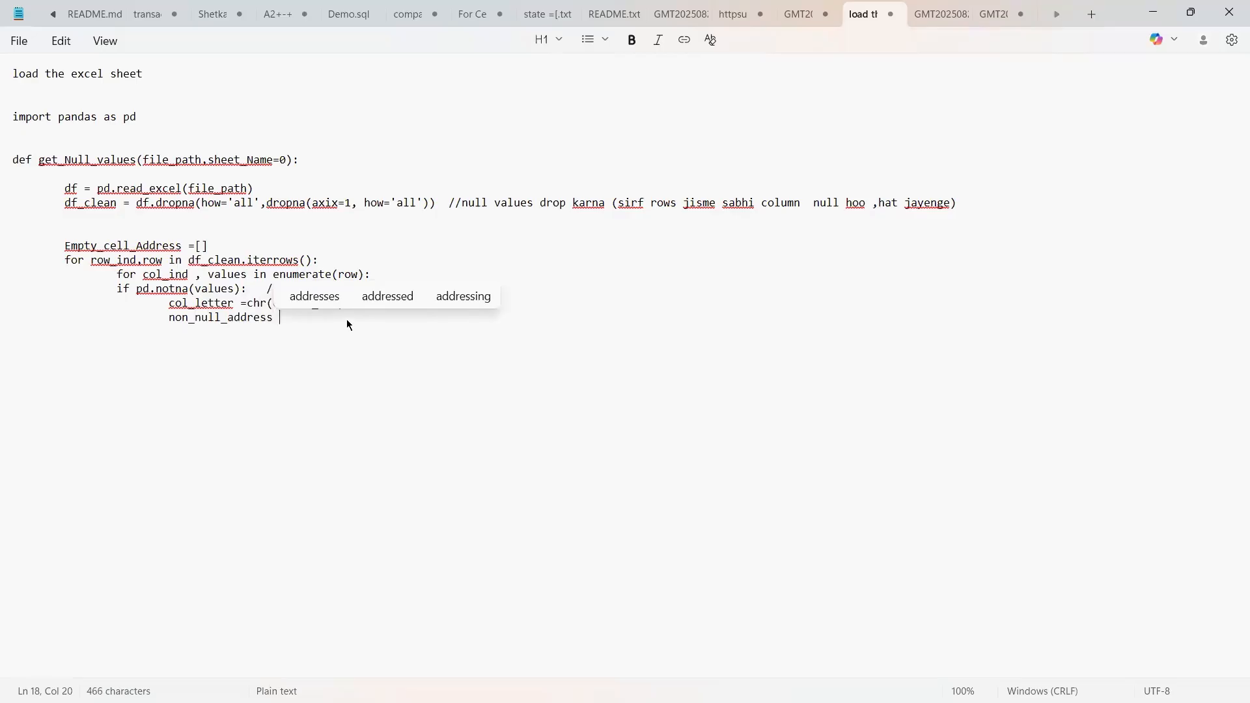
text(.appe)
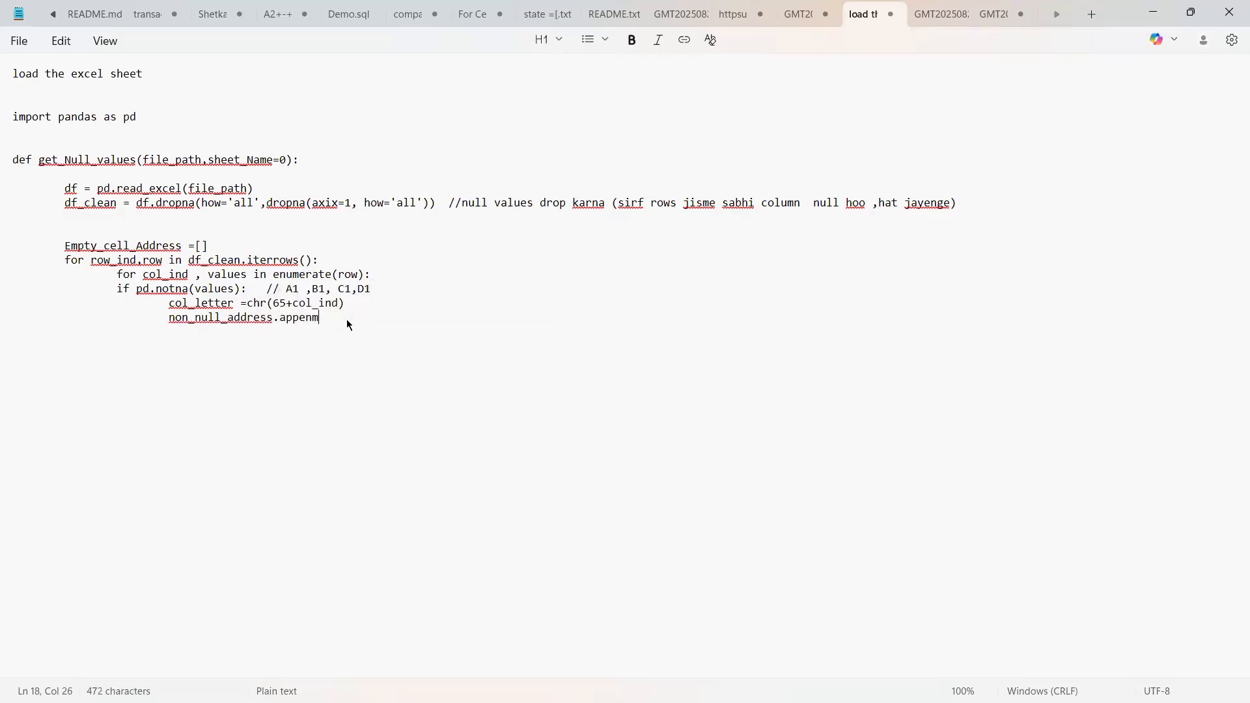
text(nd )
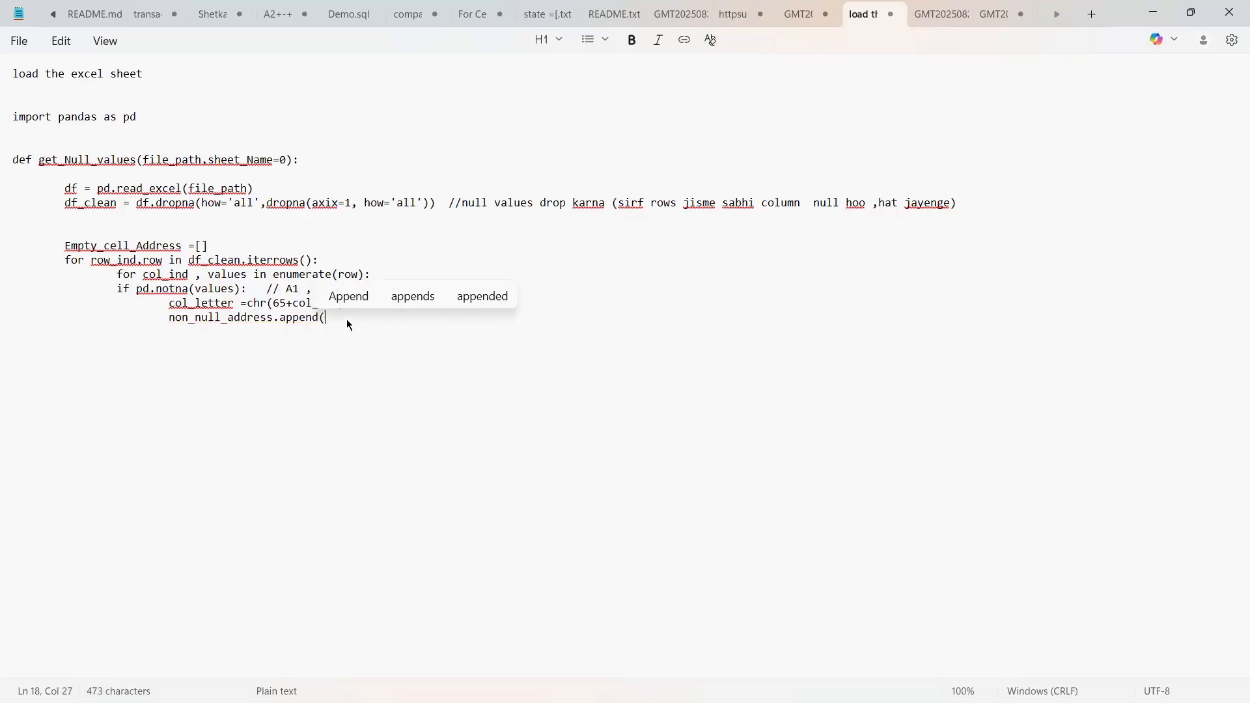
Step: Complete the append call with the arguments "cell_letter,values" followed by two closing parentheses
text(())
key(Left)
text(cell))
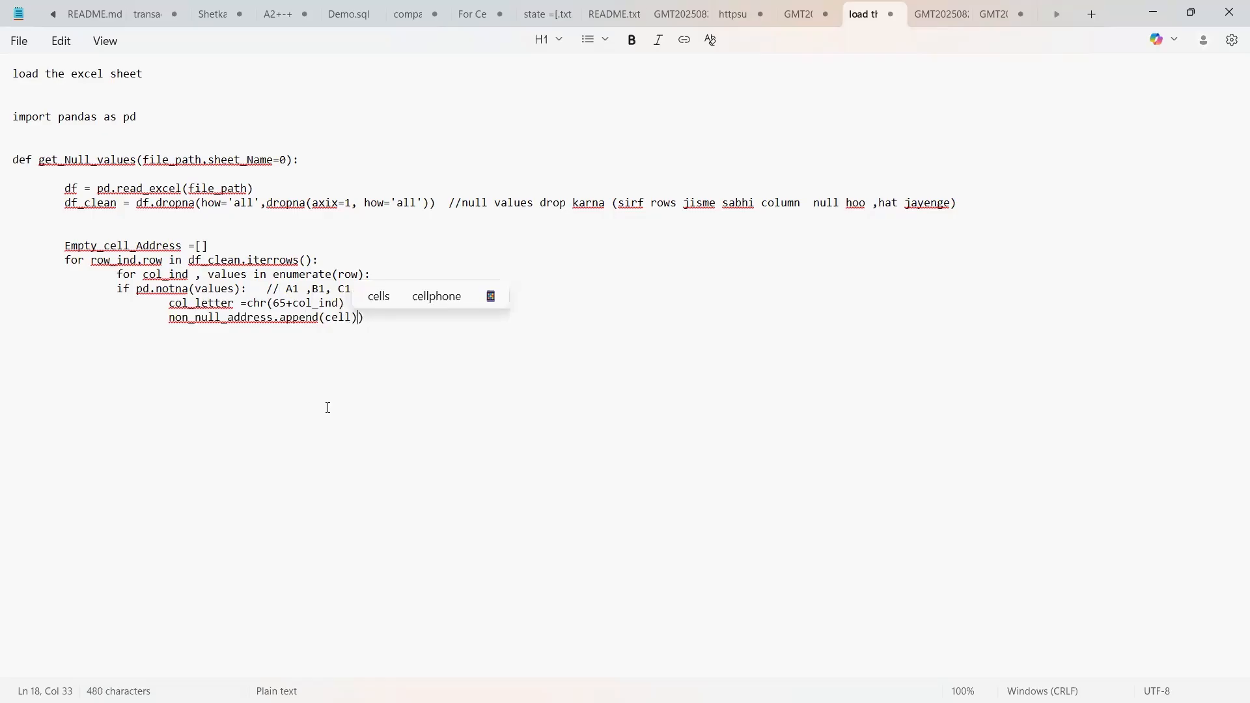
key(Left)
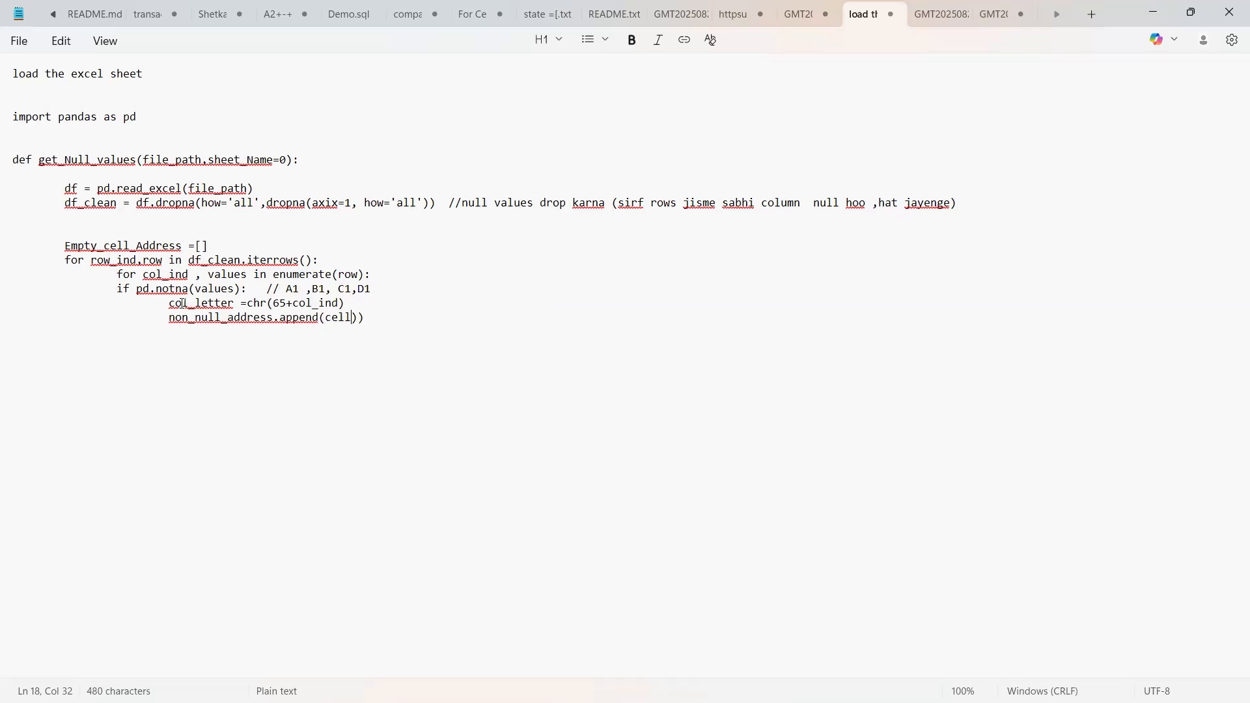
text(_letter)
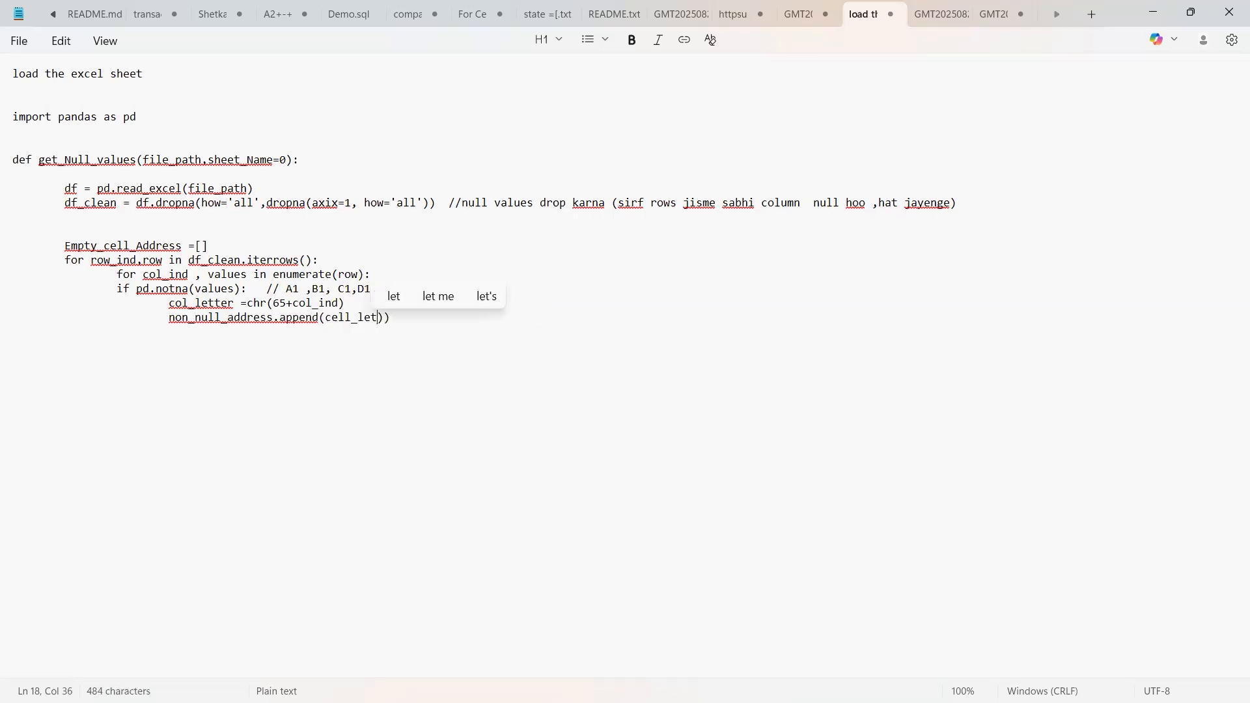
key(BackSpace)
text(,val)
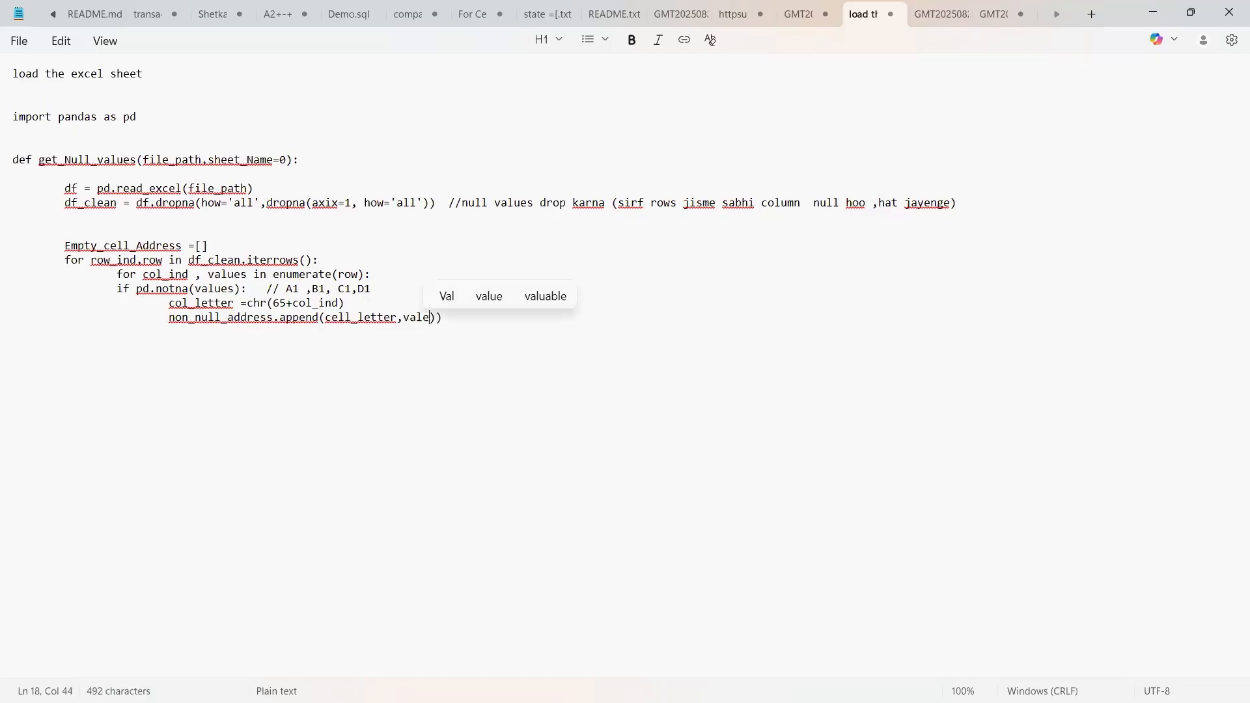
text(ues)
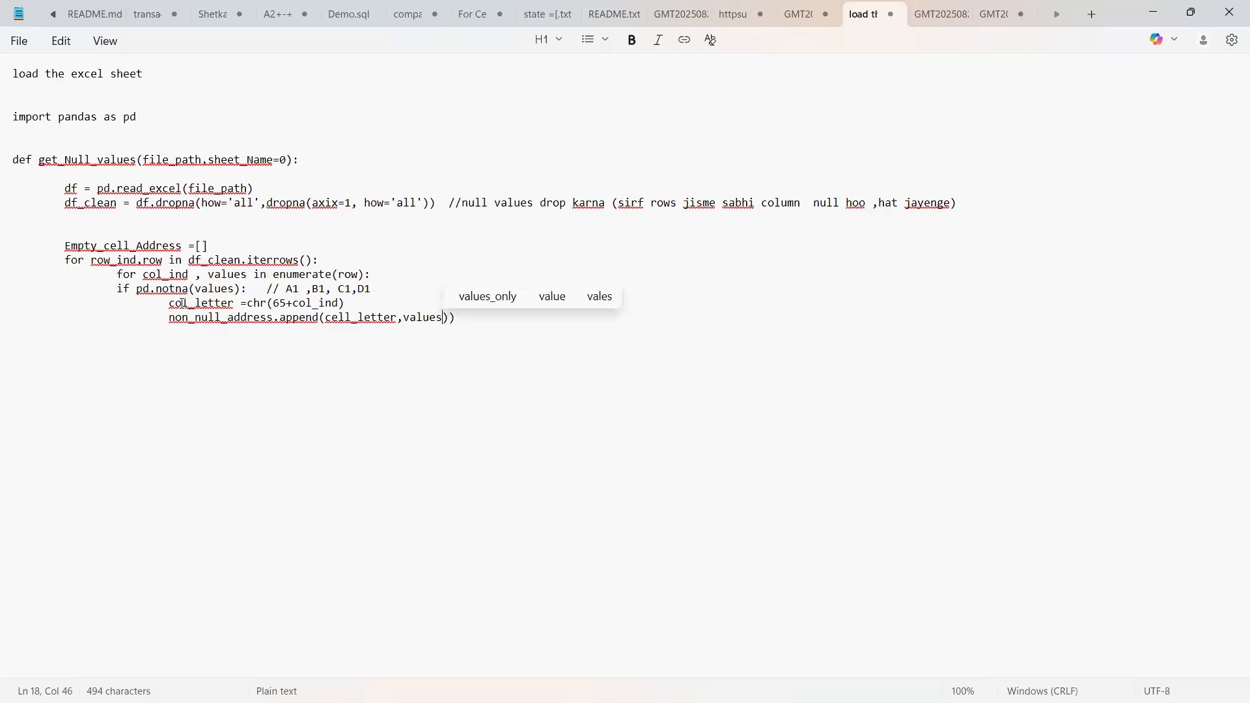
key(End)
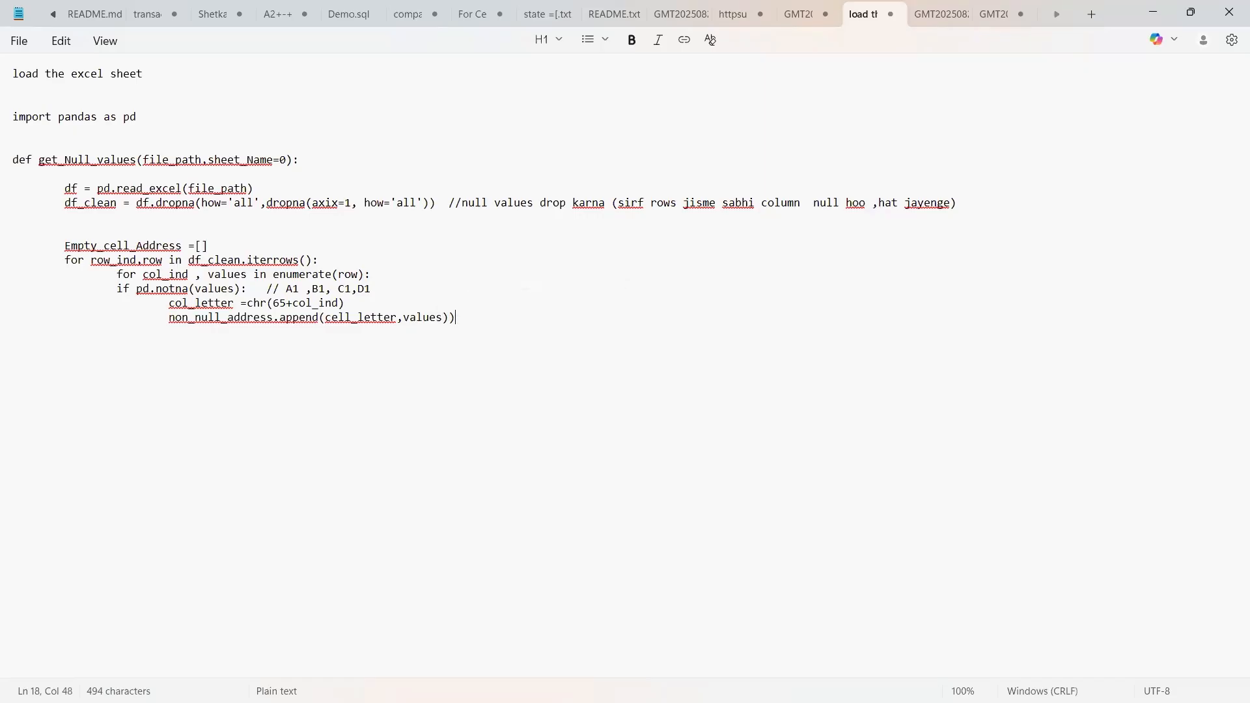
Step: End the function with the line "return non_null_address", indented one level
key(Return)
key(Tab)
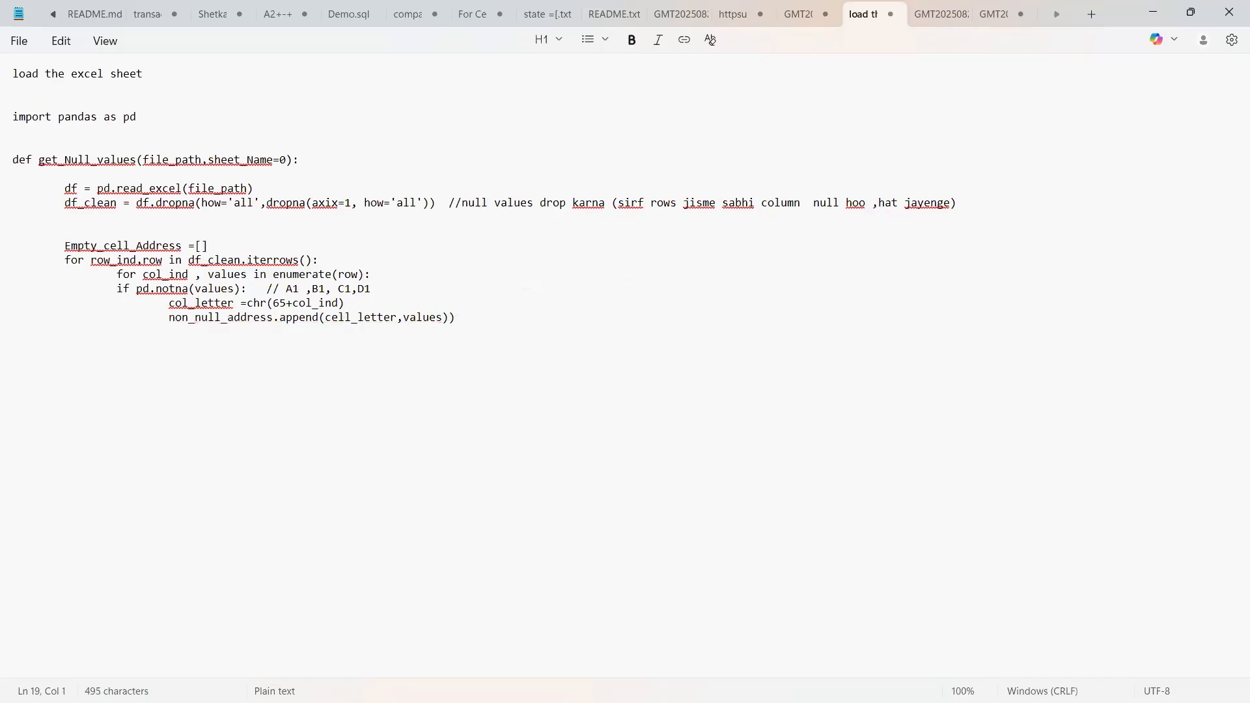
text(return)
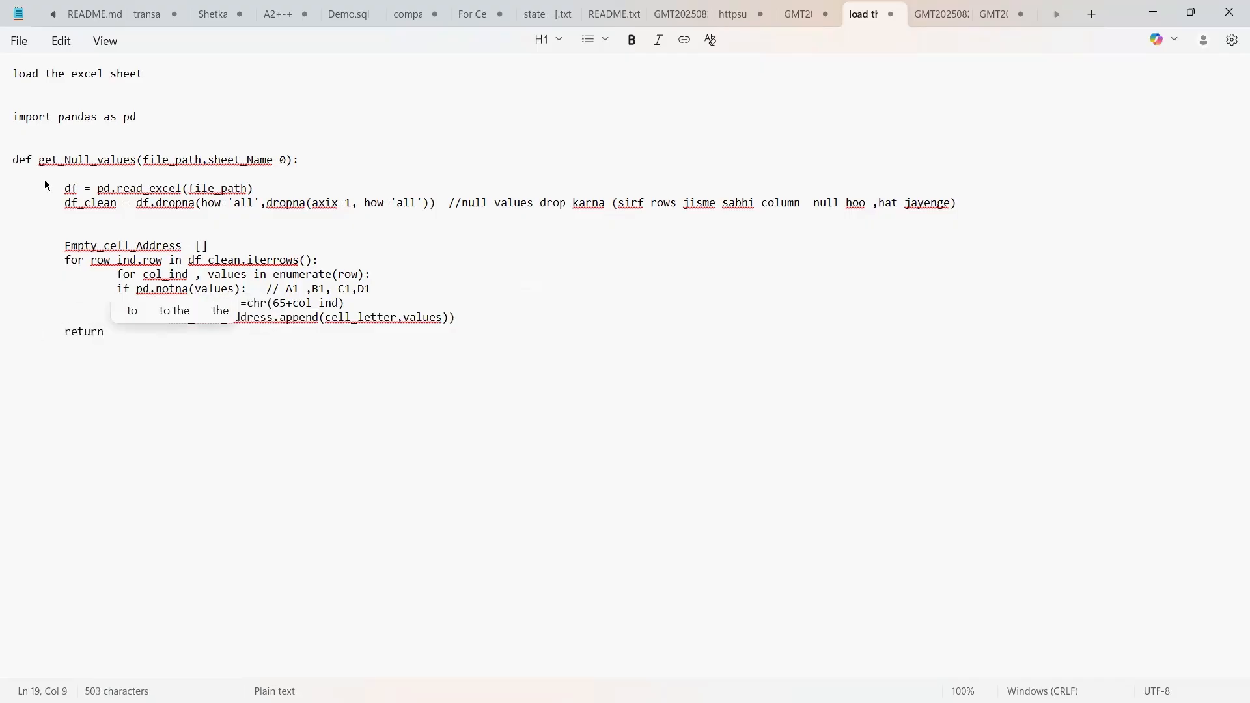
drag(116, 274, 245, 291)
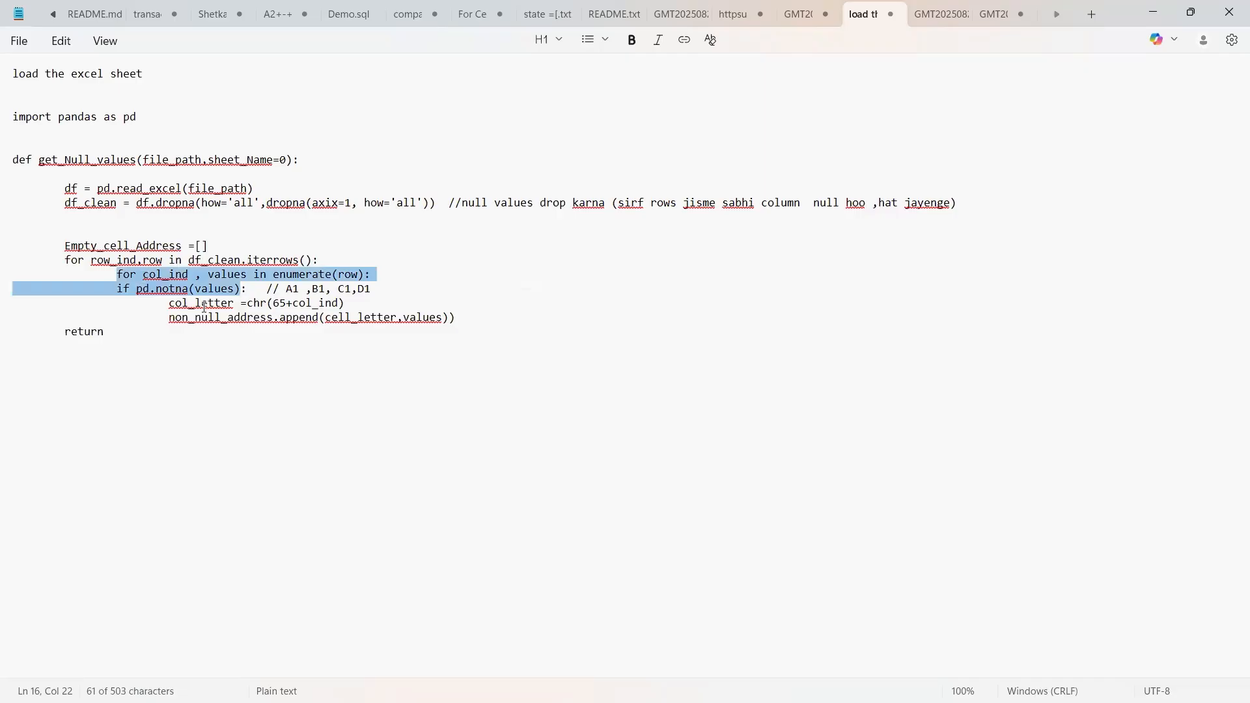
drag(168, 304, 431, 317)
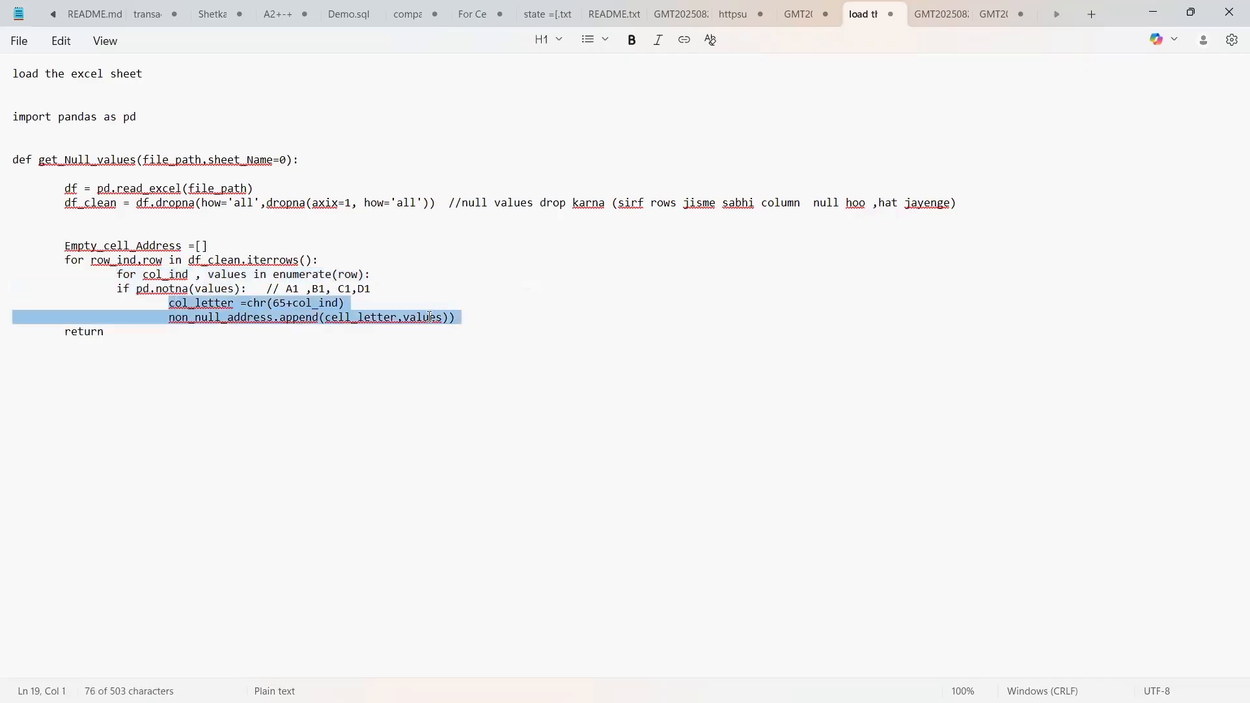
click(128, 335)
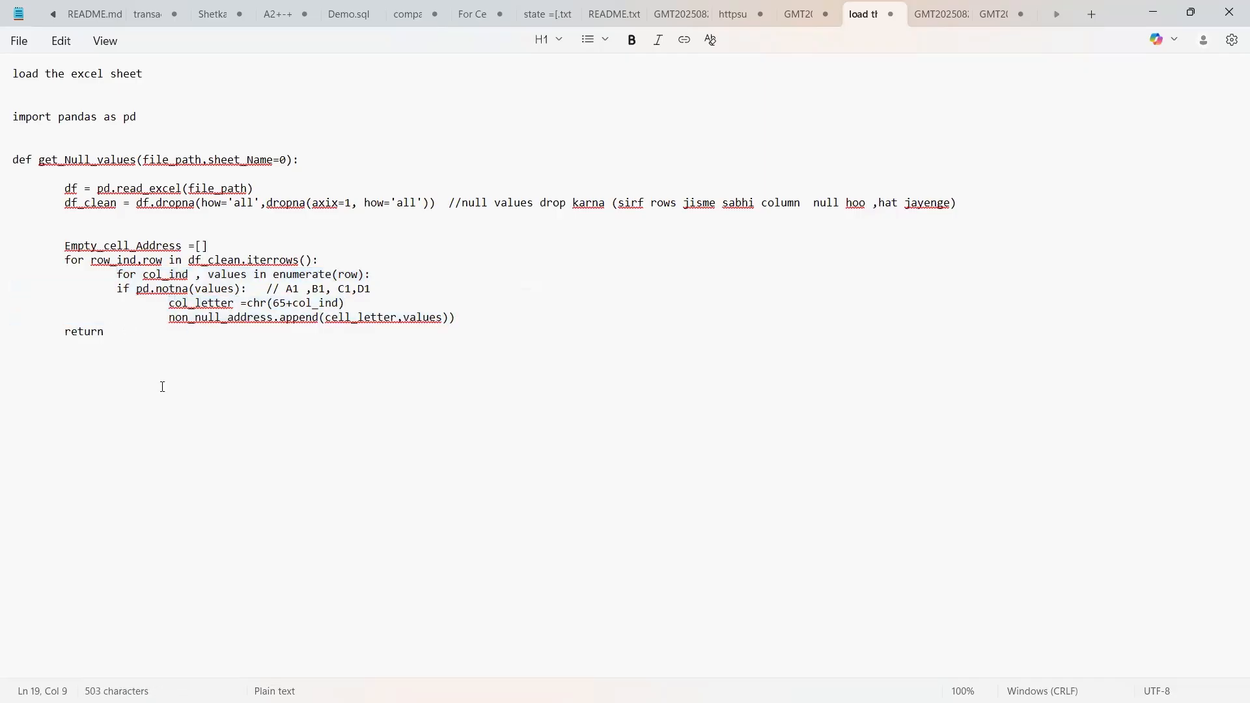
text(non_)
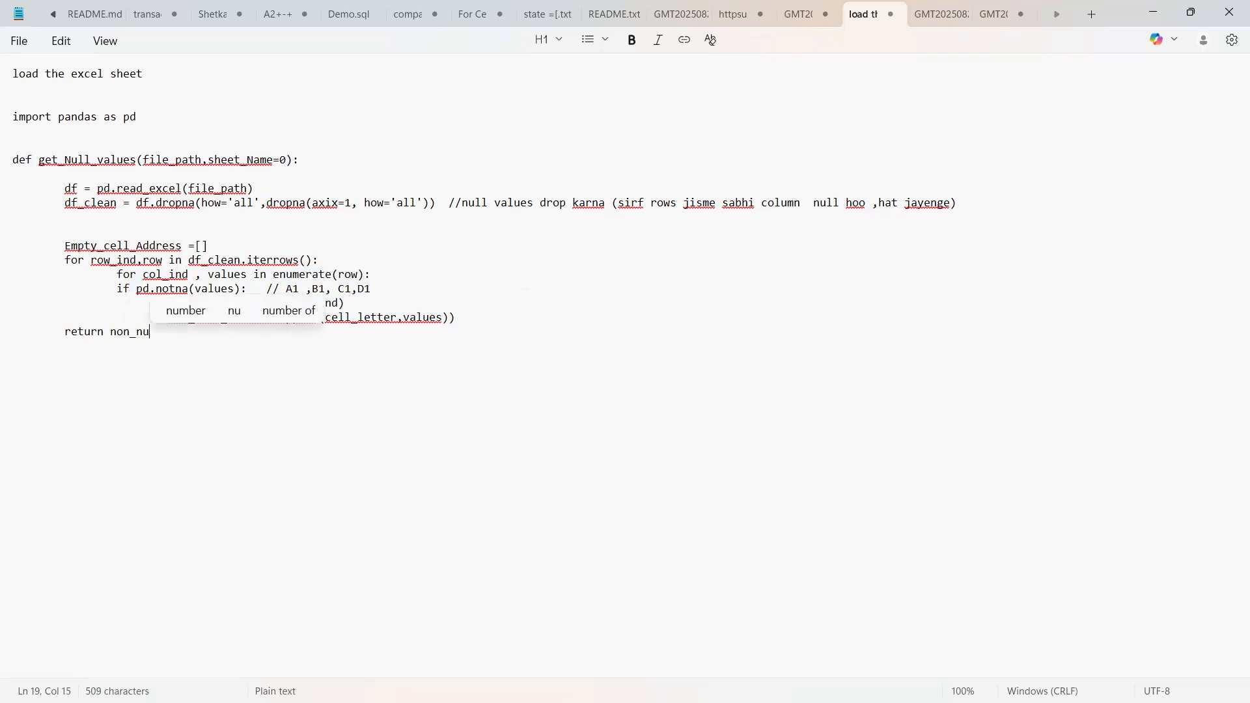
text(n)
text(ull)
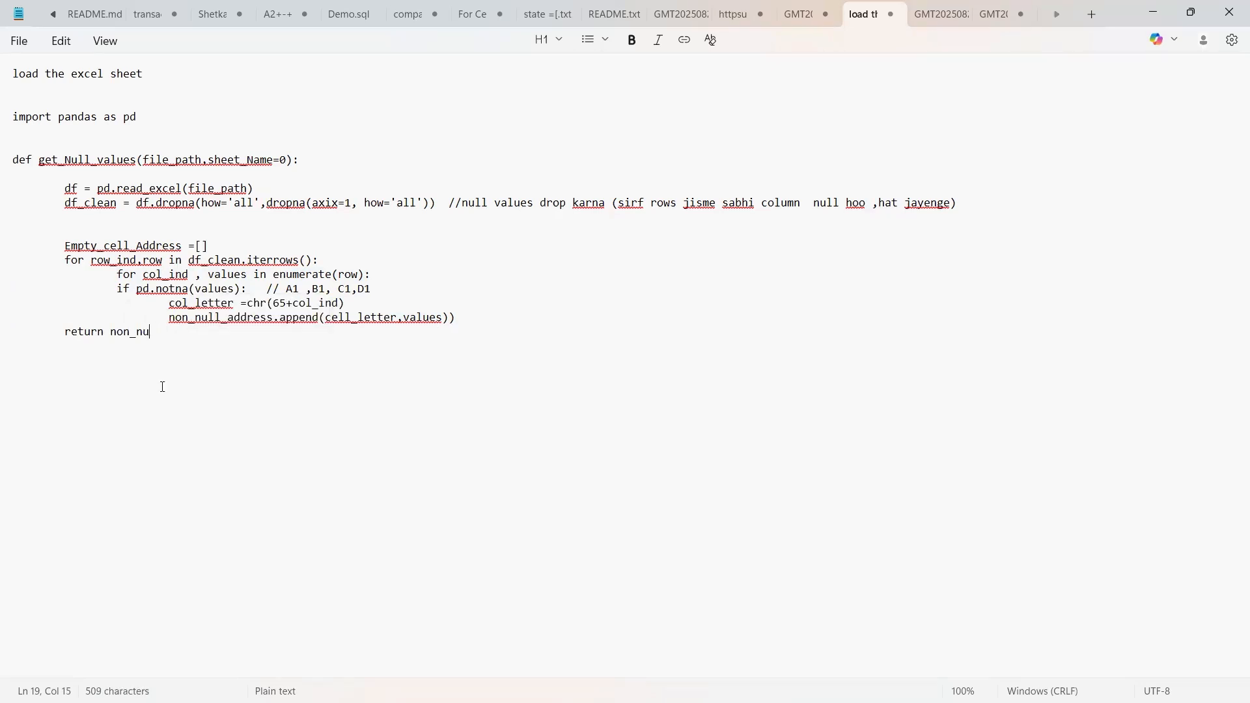
text(_address)
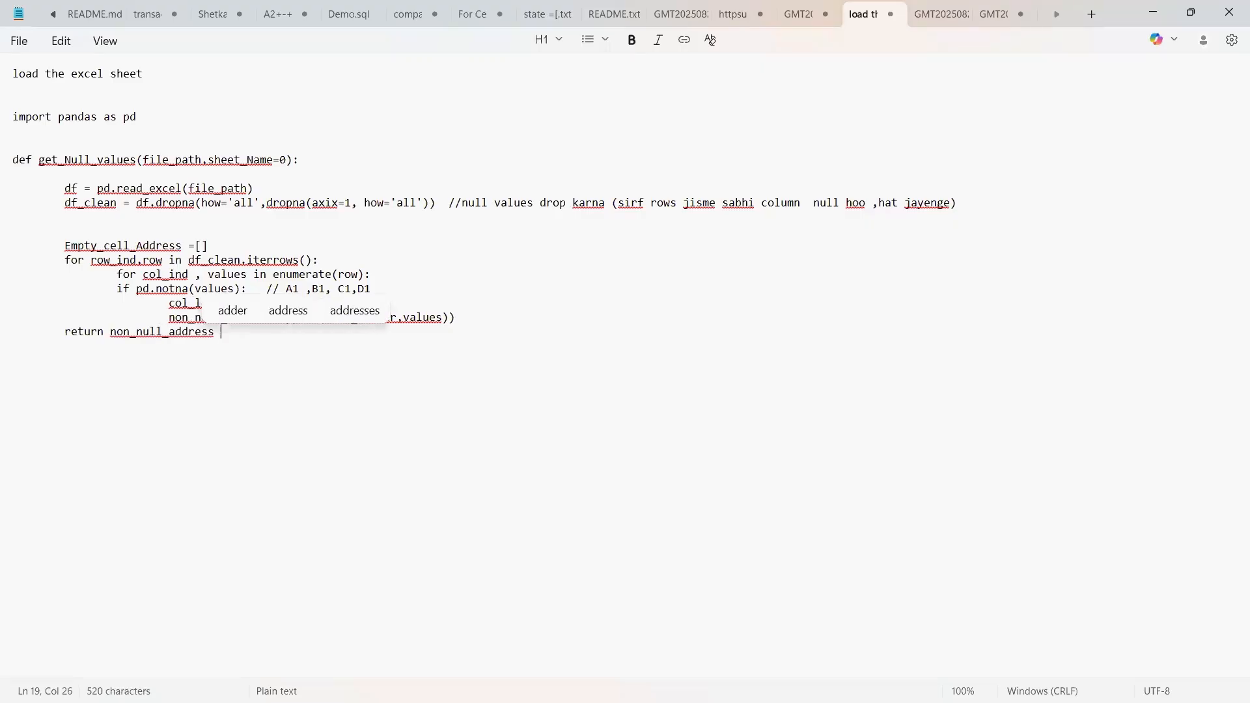
Step: Below the function, leave blank lines and define file_path = 'sample.xlsx' without indentation
key(Return)
key(Return)
key(Return)
text(file)
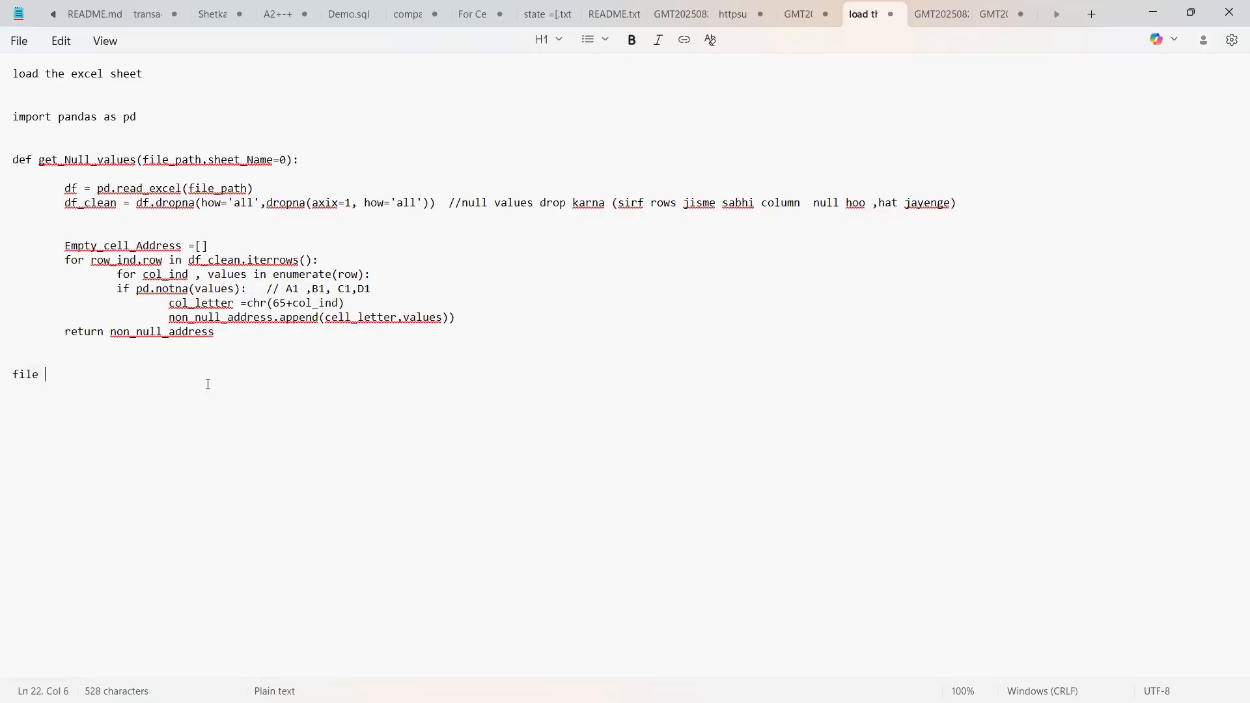
drag(202, 160, 143, 161)
key(Right)
click(66, 391)
text(_pa)
text(=)
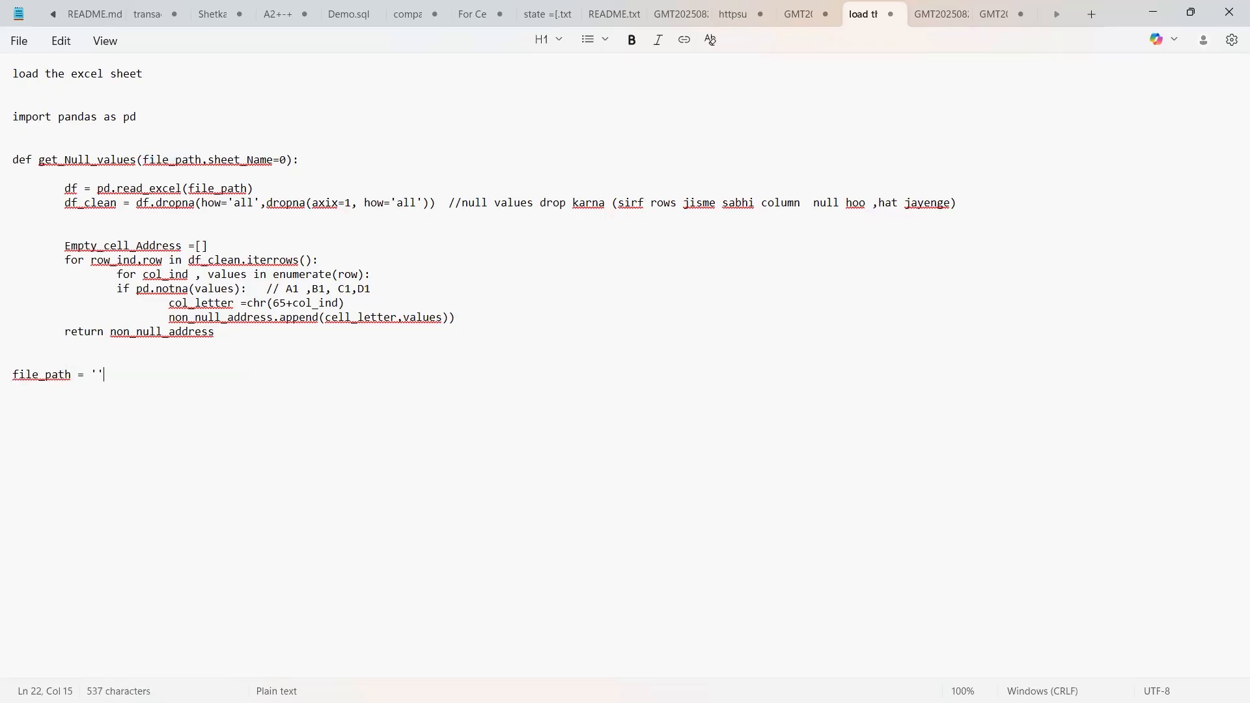
text( 'sample.xlsx)
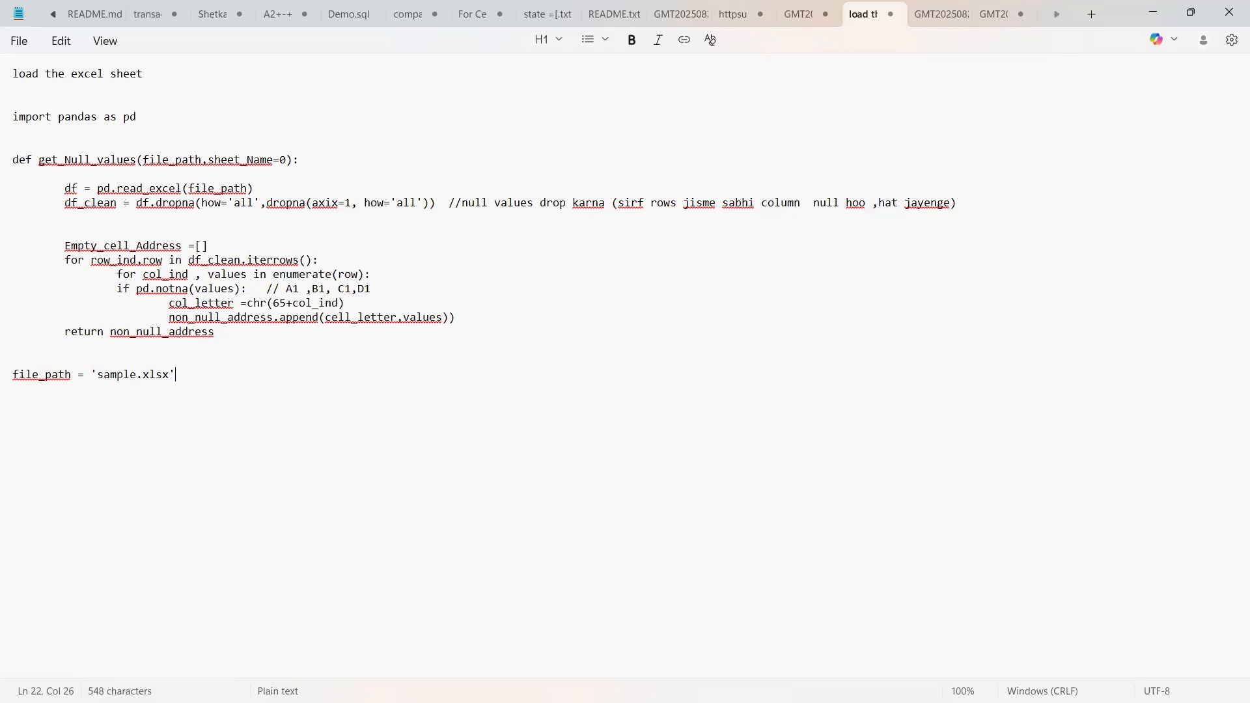
Step: Add the line "result = get_Nulll_Values()" directly below the file_path assignment
key(Return)
text(resuk)
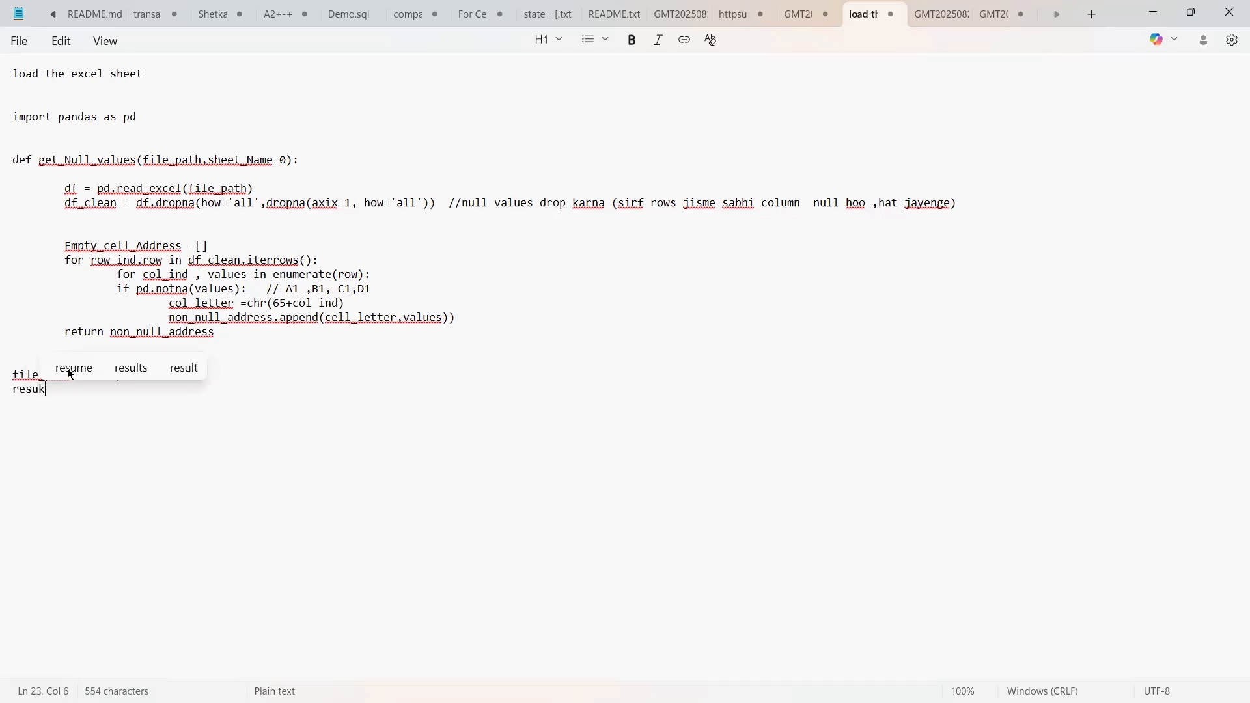
key(BackSpace)
text(lt =)
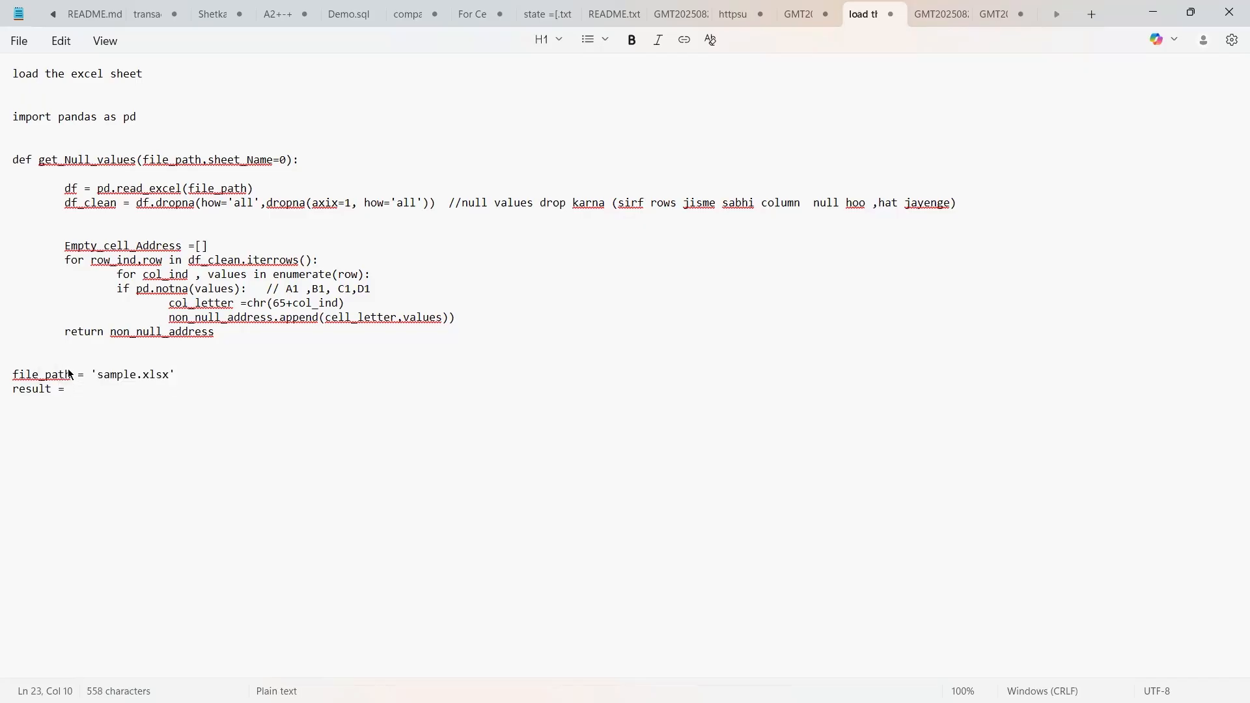
text( ge)
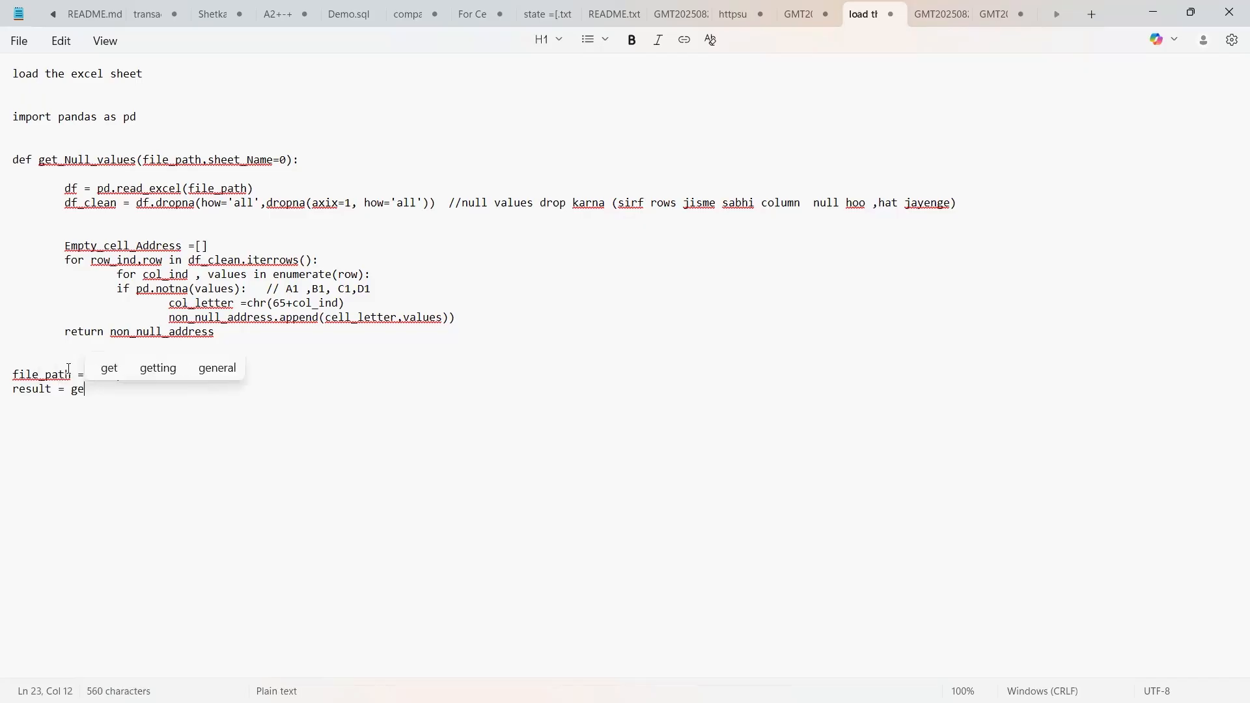
text(t_)
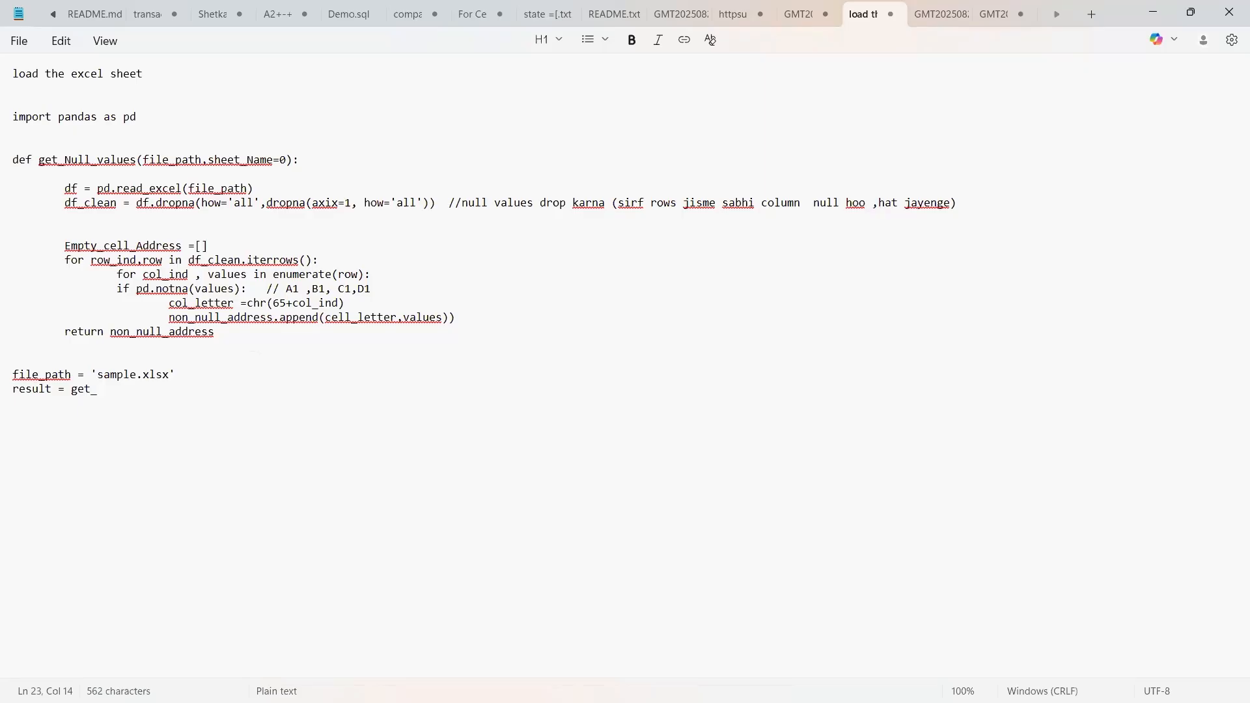
text(Nulll_Values)
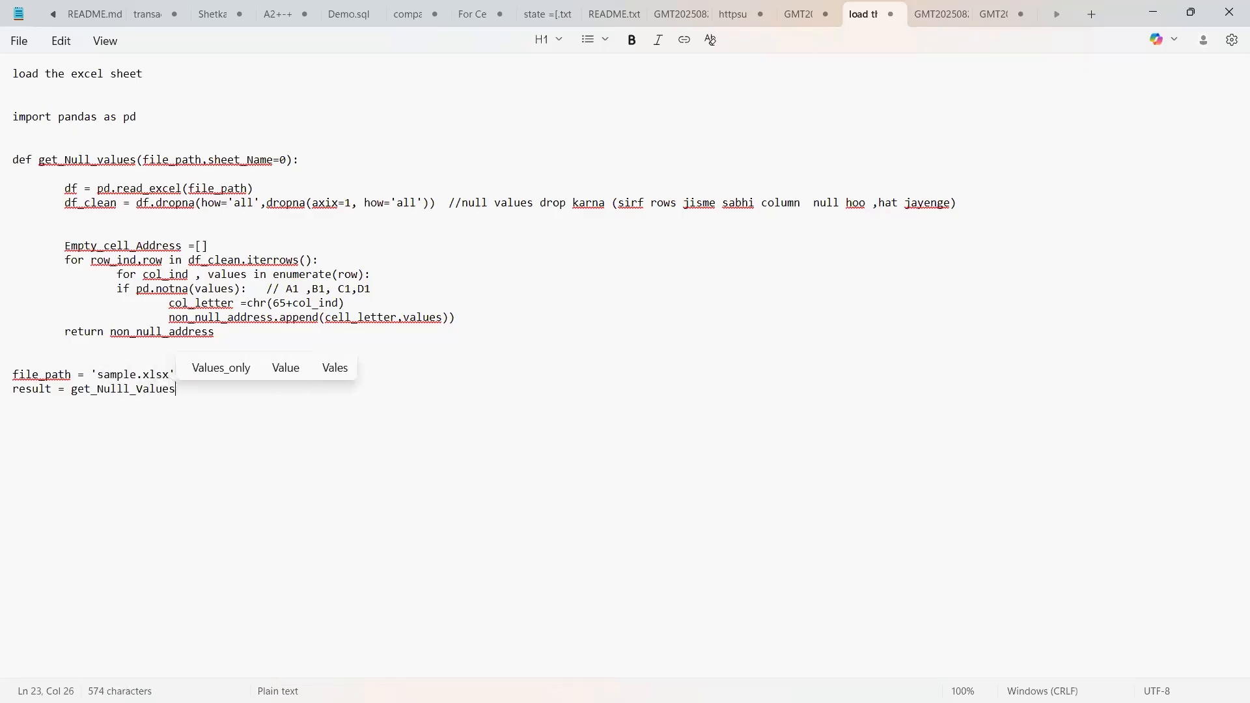
text(())
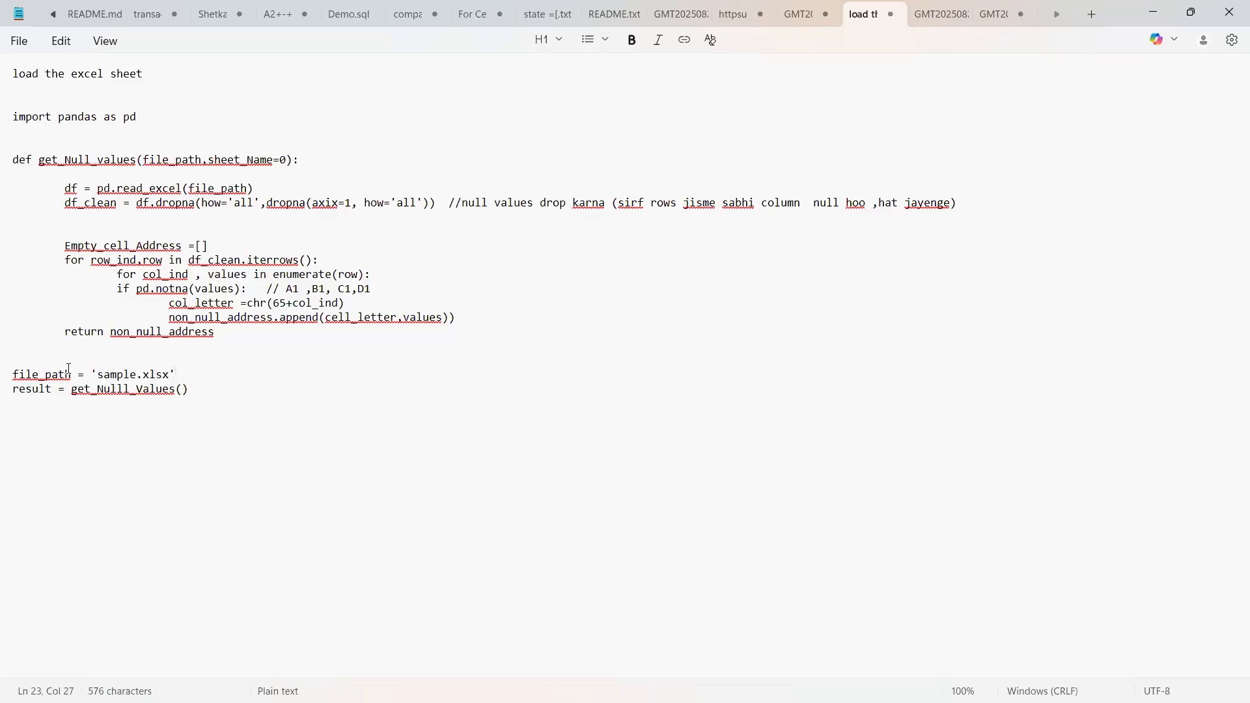
Step: Pass file_path as the argument inside the parentheses of the get_Nulll_Values call
text(file)
text(_)
text(patt)
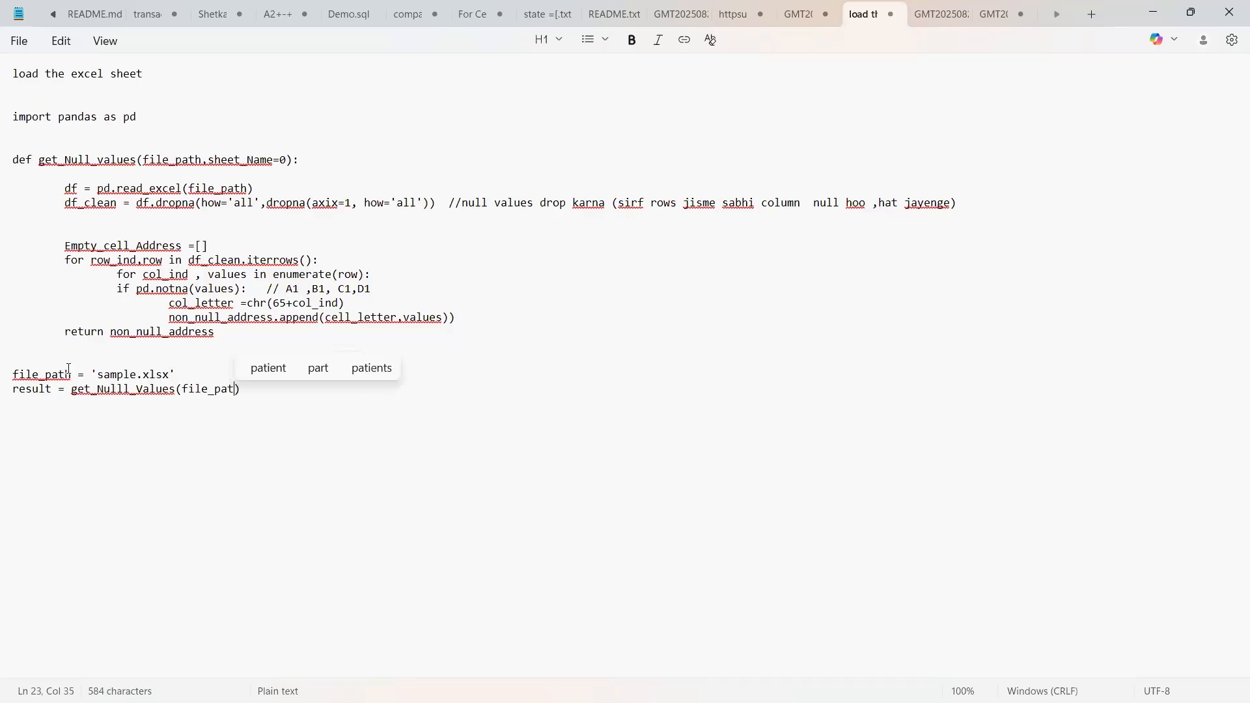
key(BackSpace)
text(h)
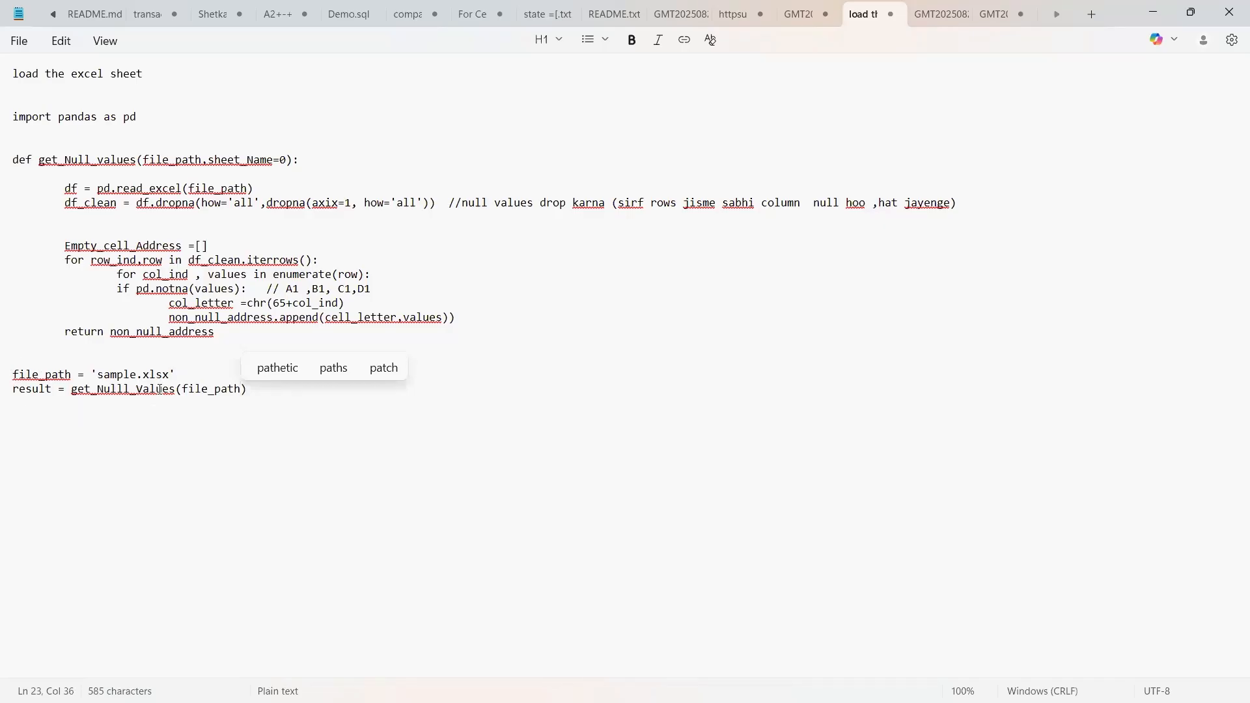
drag(248, 390, 18, 76)
triple_click(18, 76)
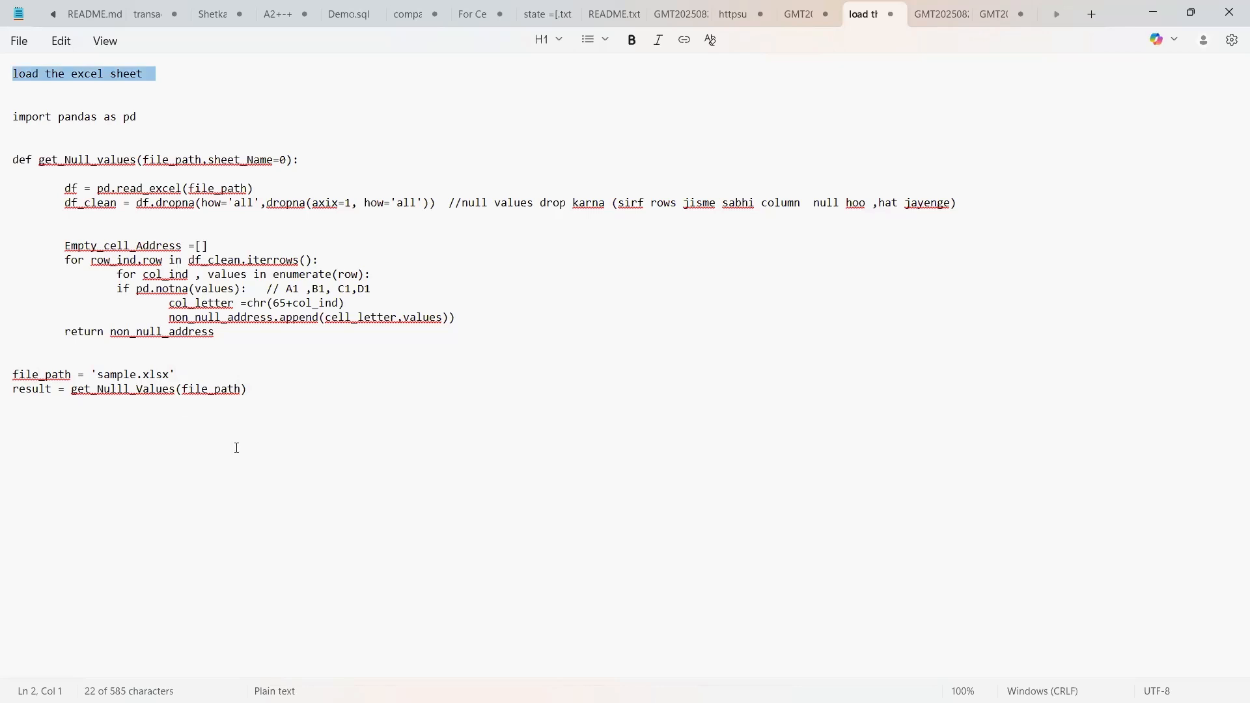
key(alt+Tab)
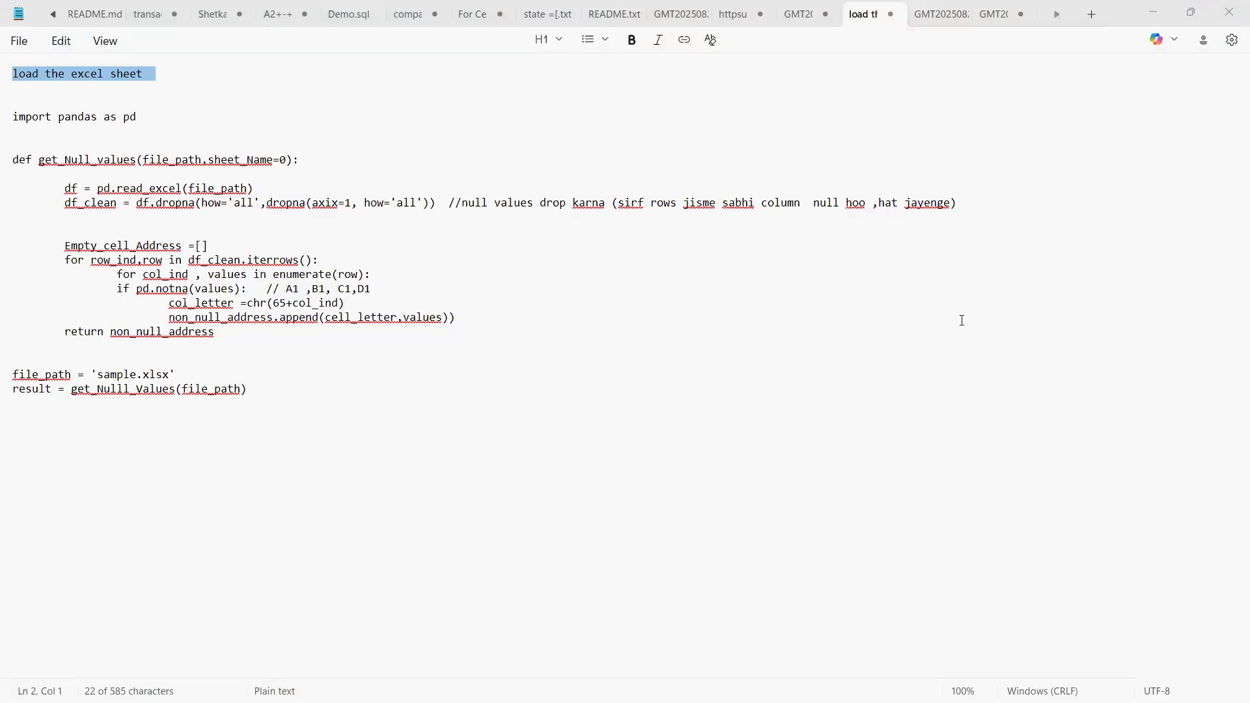
drag(247, 389, 39, 72)
click(39, 72)
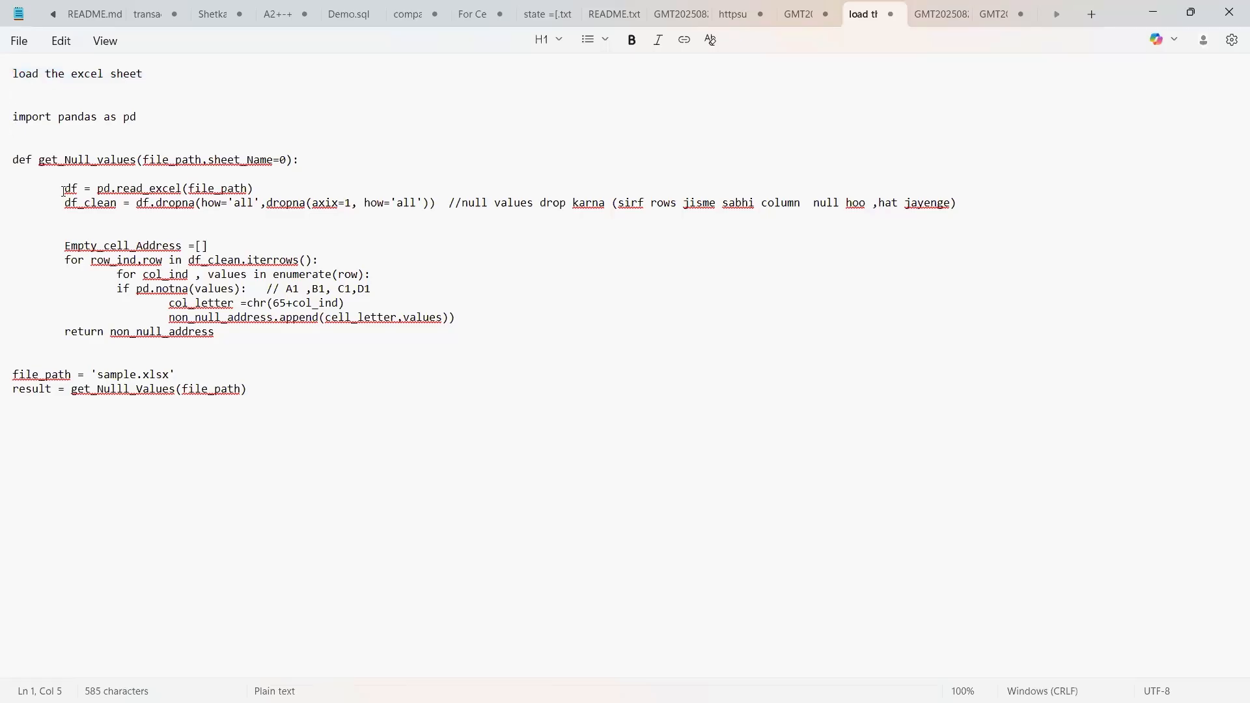
Step: Restore the maximized Notepad window to its smaller size so it floats over the hospital_patient_records.xlsx workbook
click(312, 401)
key(alt+Tab)
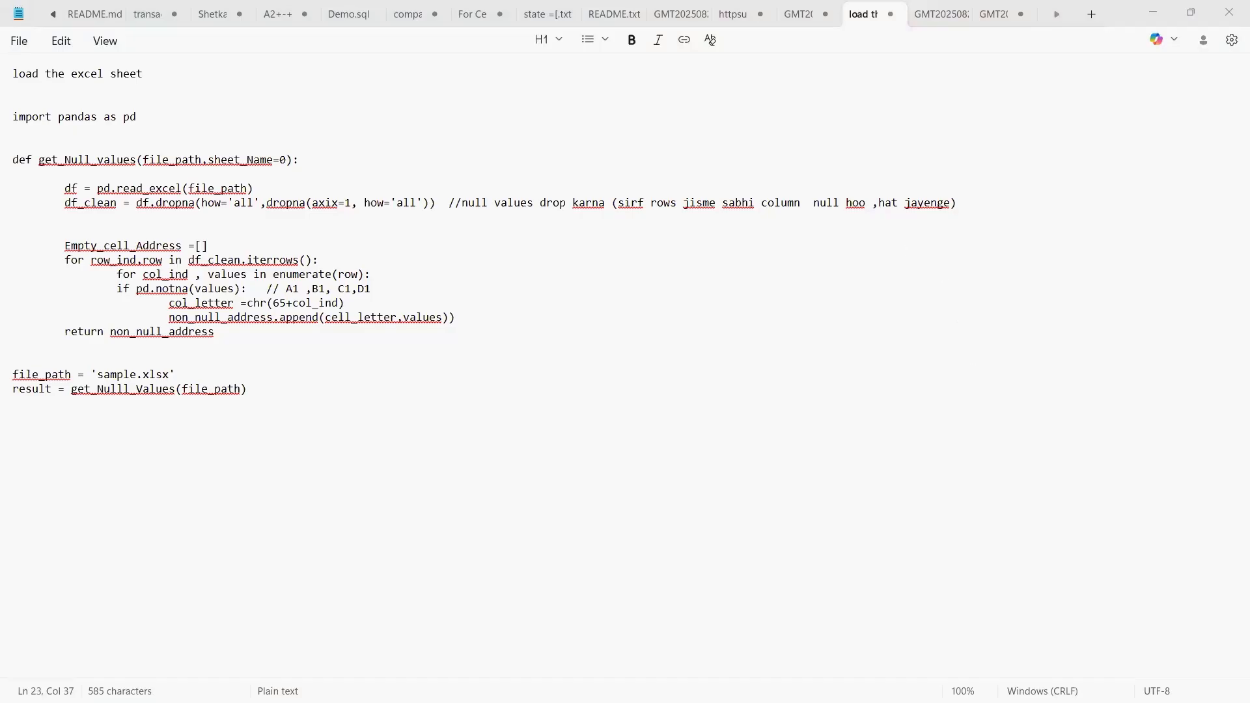
click(1187, 12)
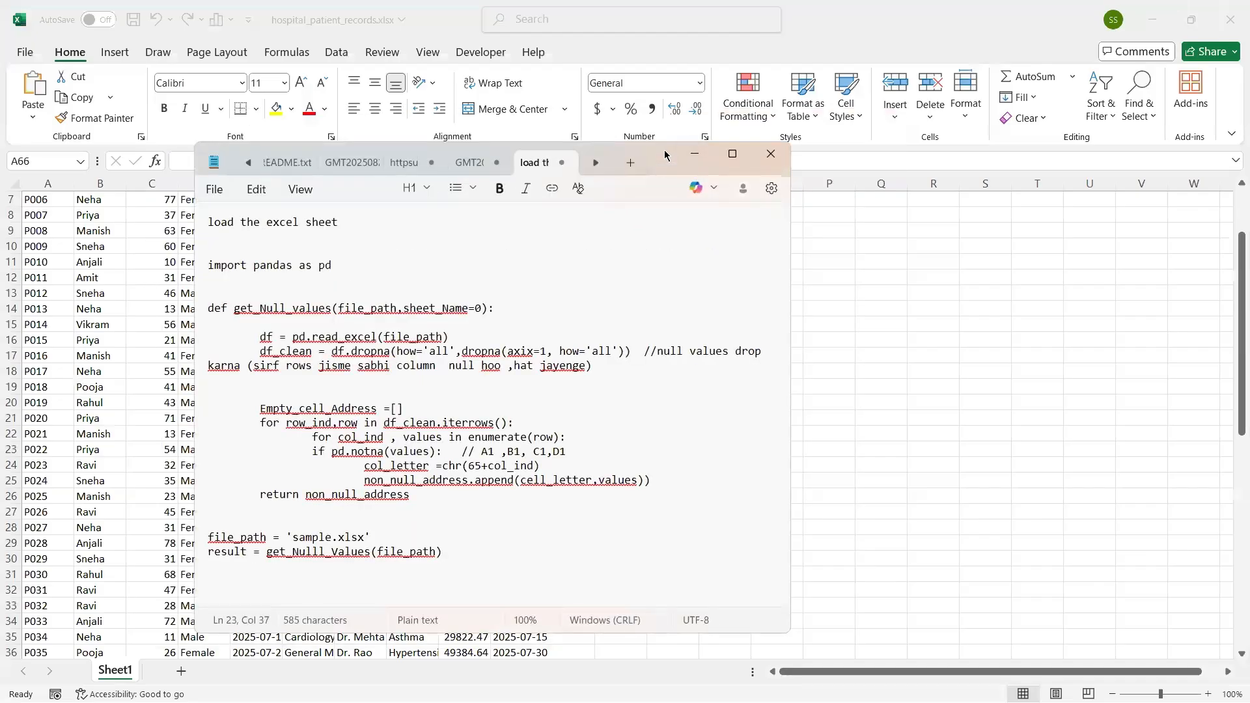
Step: Move the Notepad window higher over the workbook and review the import, read_excel and cell-address loop sections of the code
drag(665, 155, 657, 107)
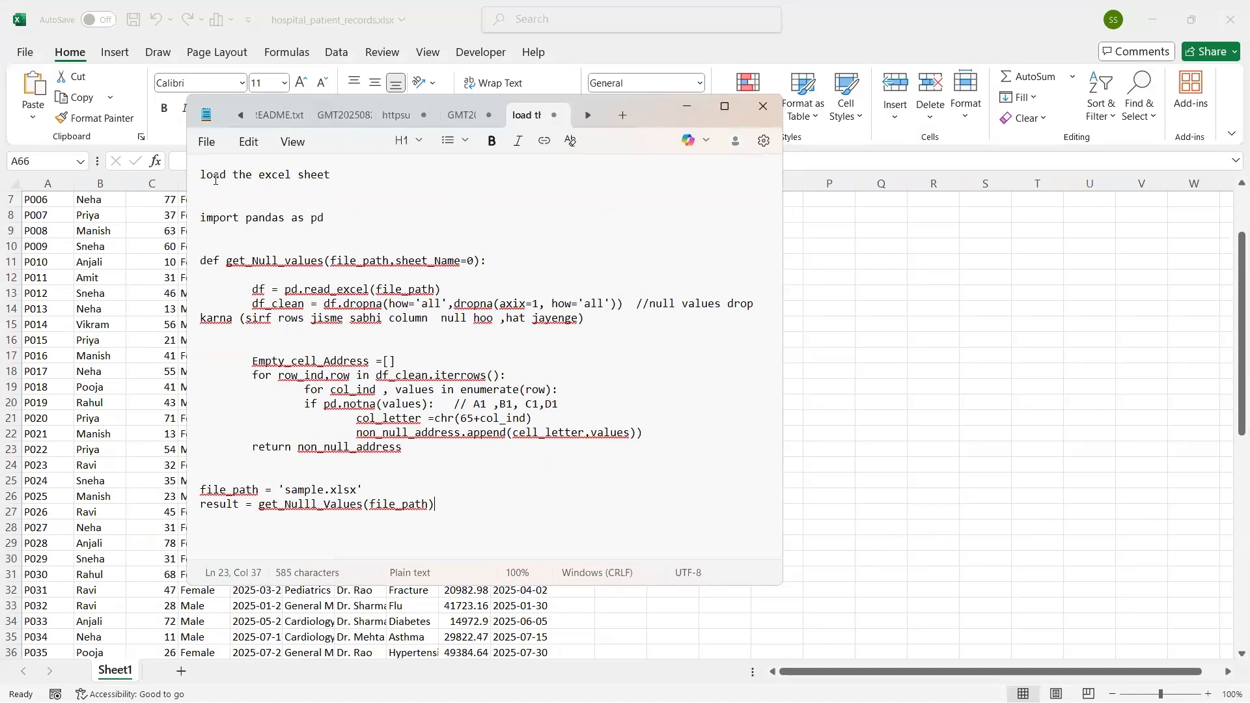
drag(215, 180, 580, 294)
click(571, 293)
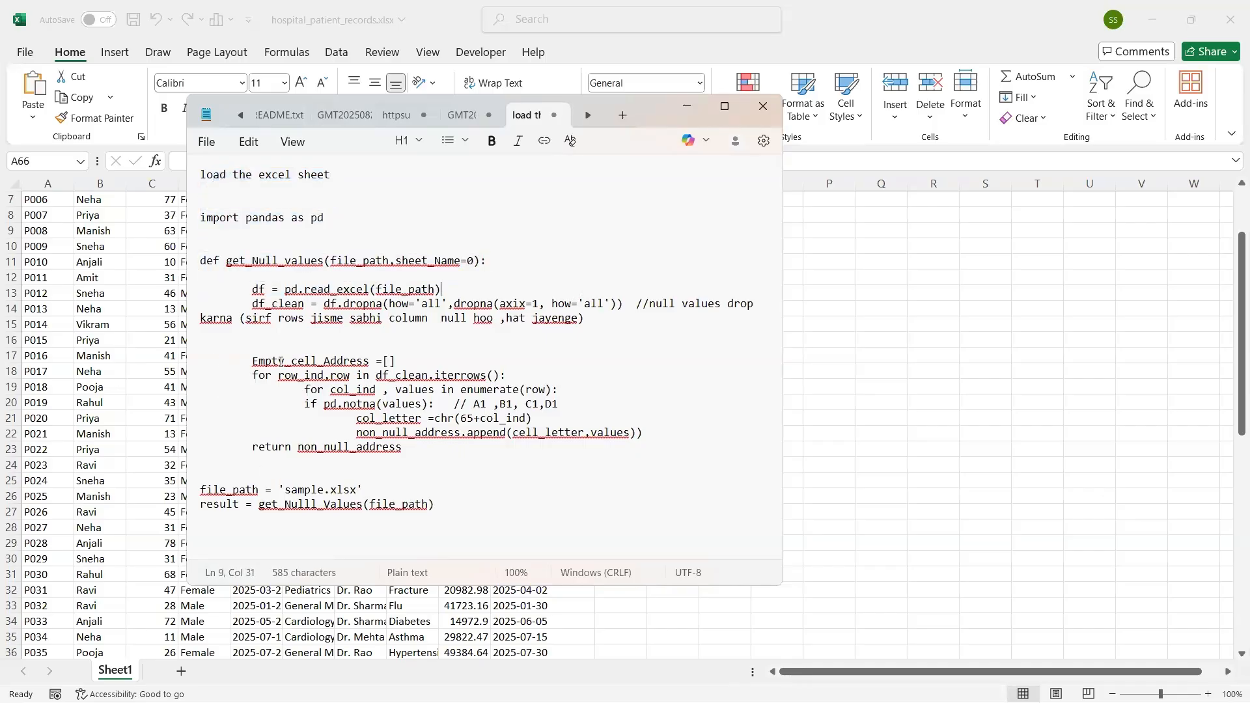
drag(217, 358, 580, 479)
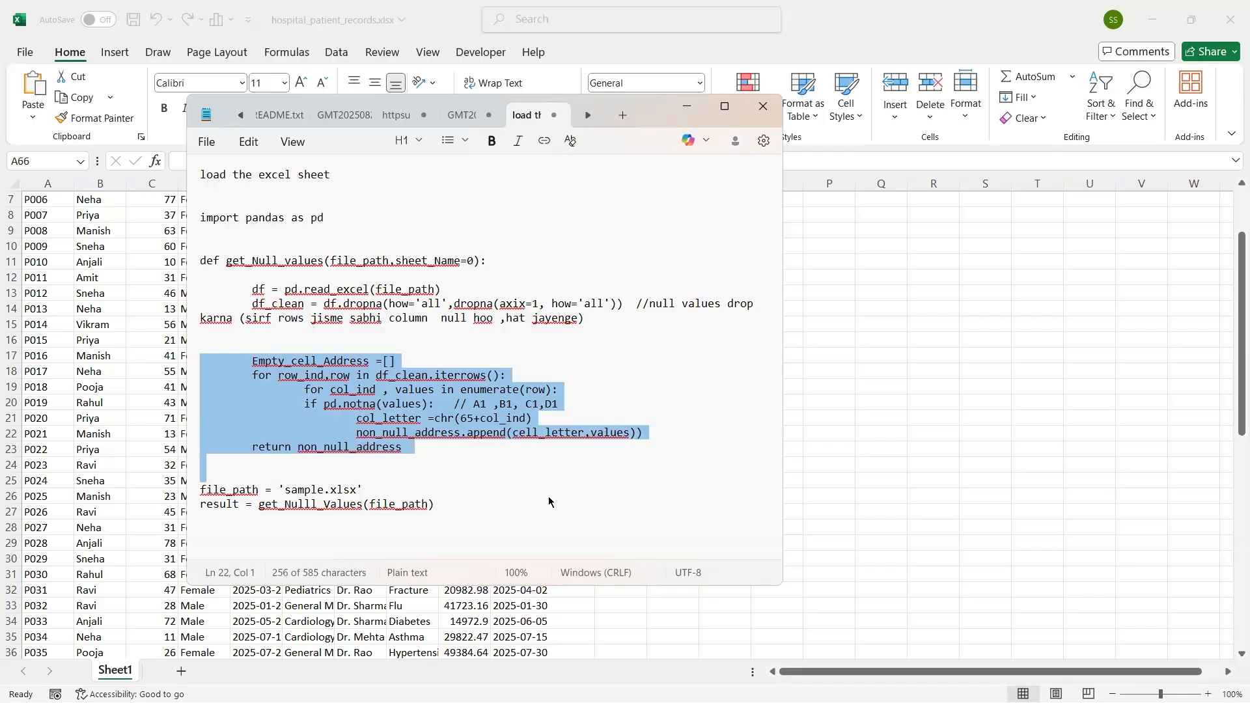
click(546, 462)
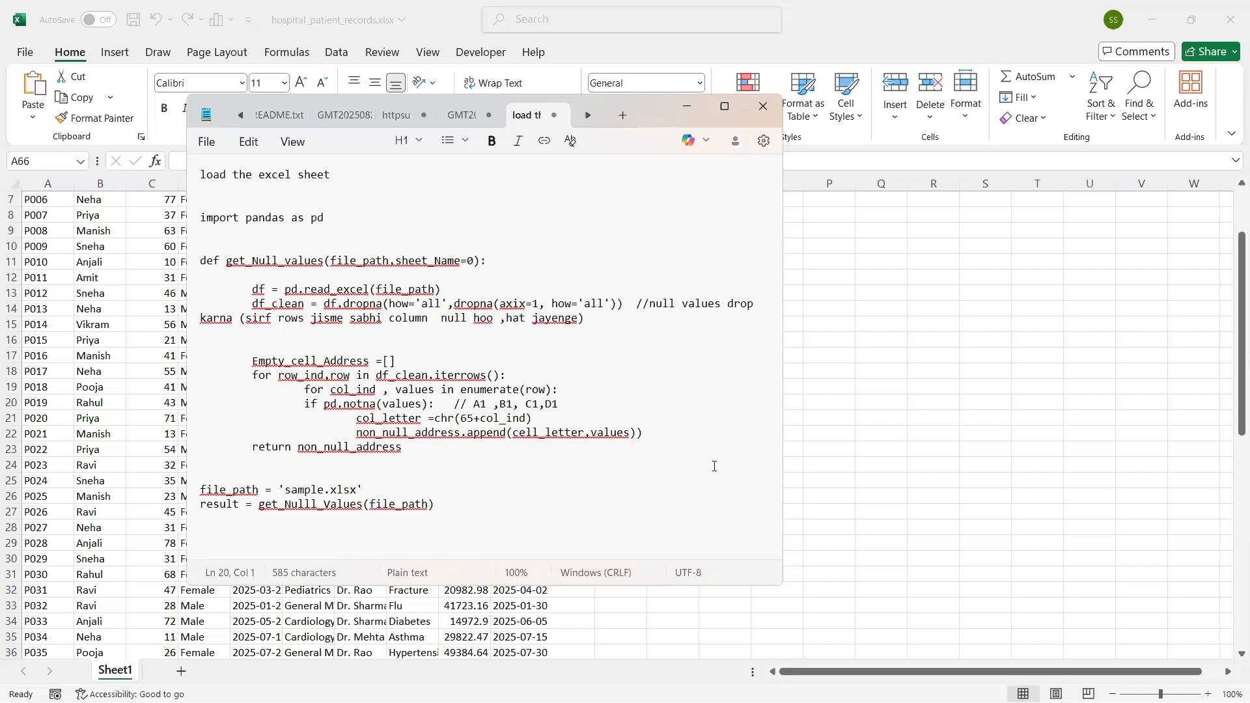
Step: Find and launch Visual Studio Code with the system search "vs code", and create a new untitled text file in it
key(alt+Tab)
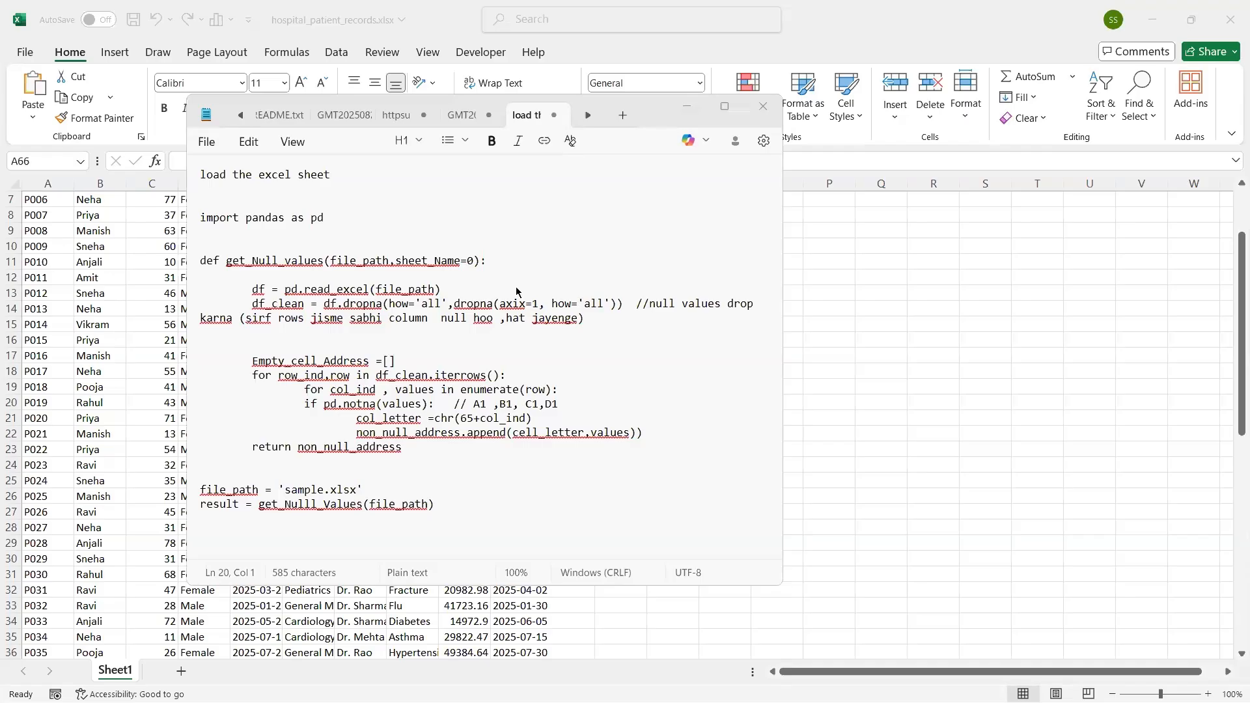
text(shtshr)
key(super)
text(e)
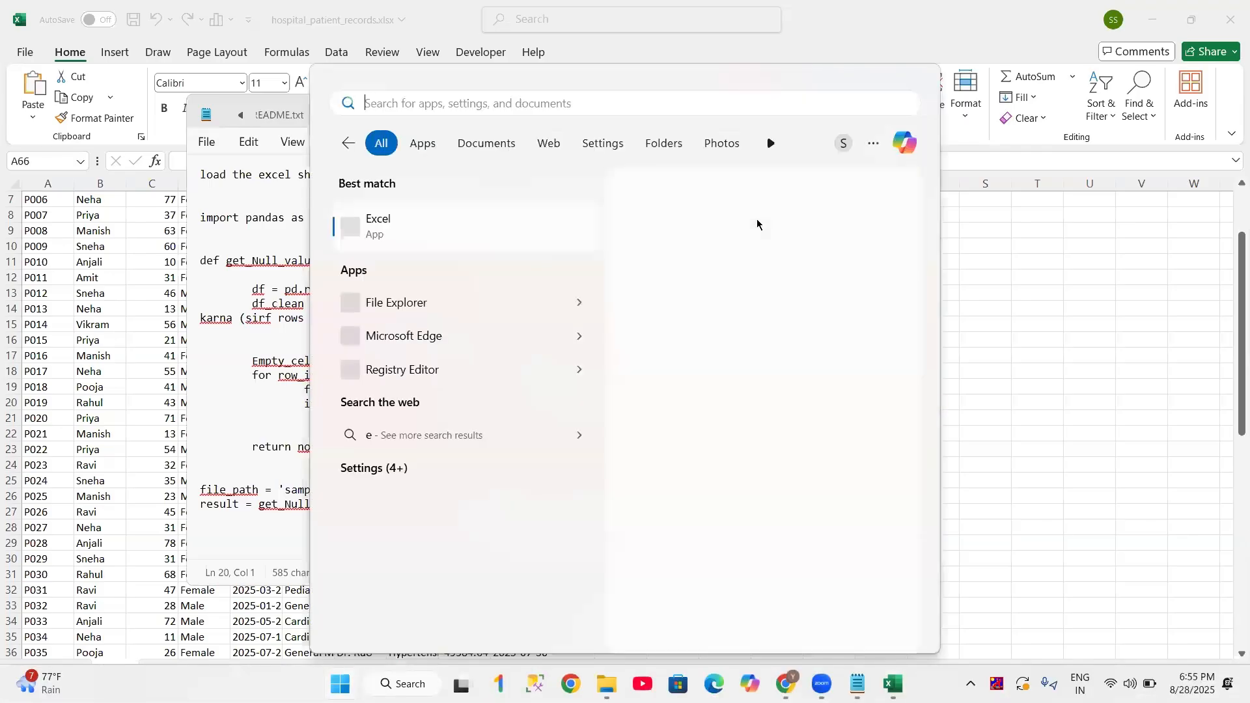
text(vs code)
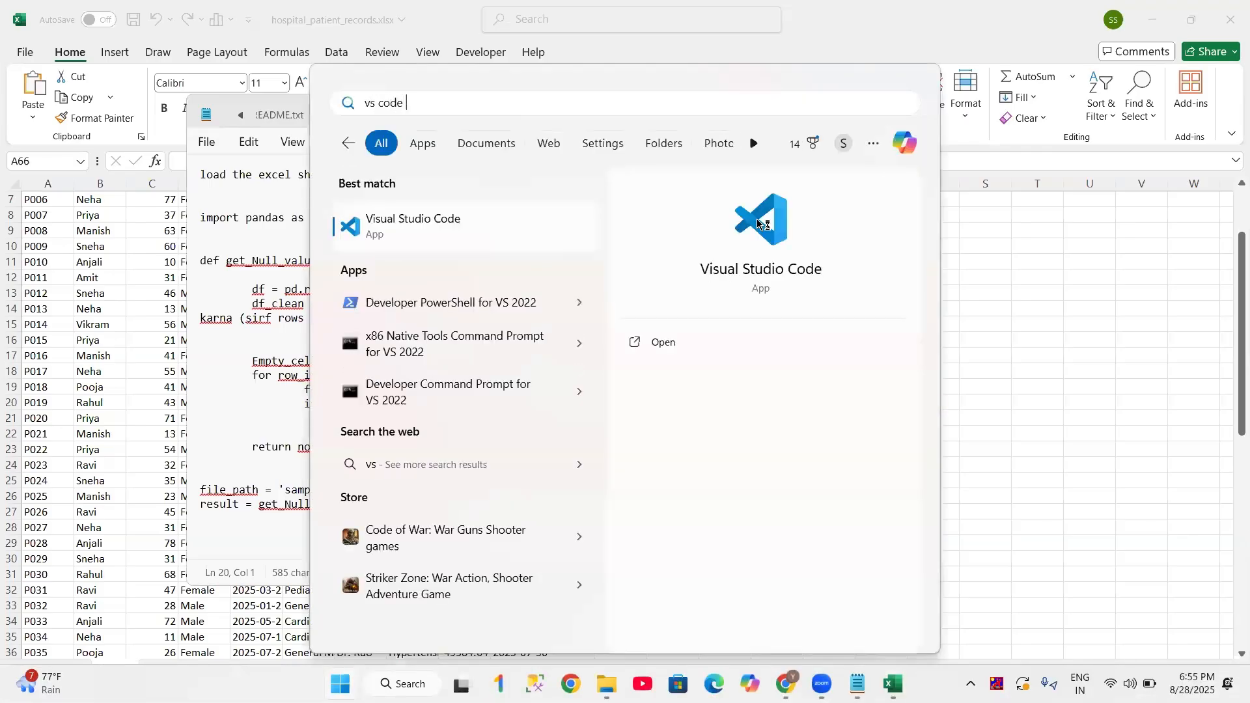
key(Escape)
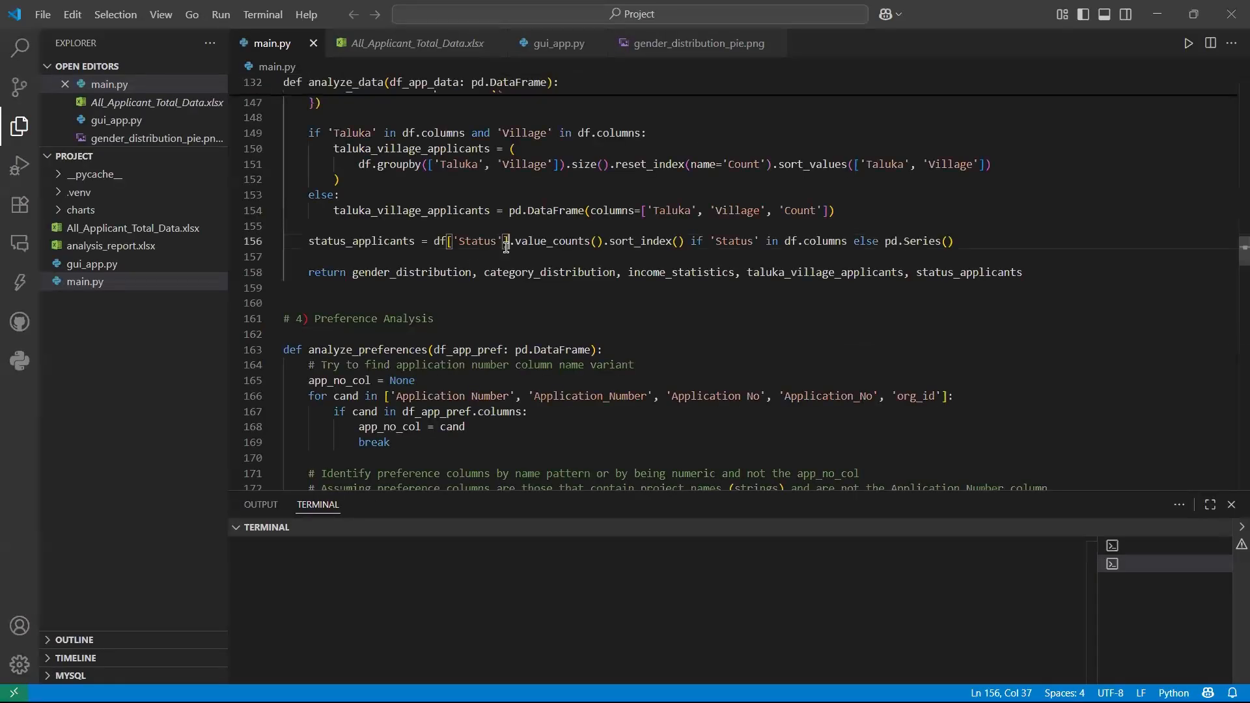
key(ctrl+n)
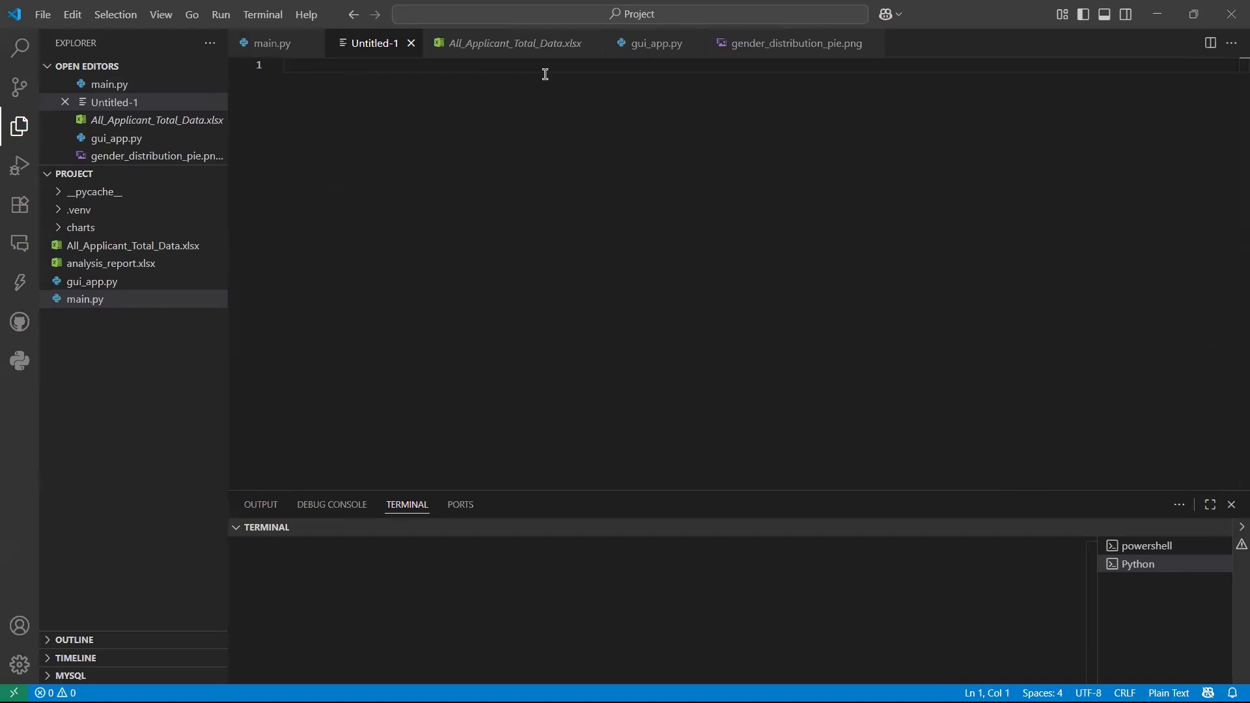
Step: Run the Create Environment command for the Project workspace, choosing Venv and Use Existing for the .venv environment
click(254, 14)
click(306, 14)
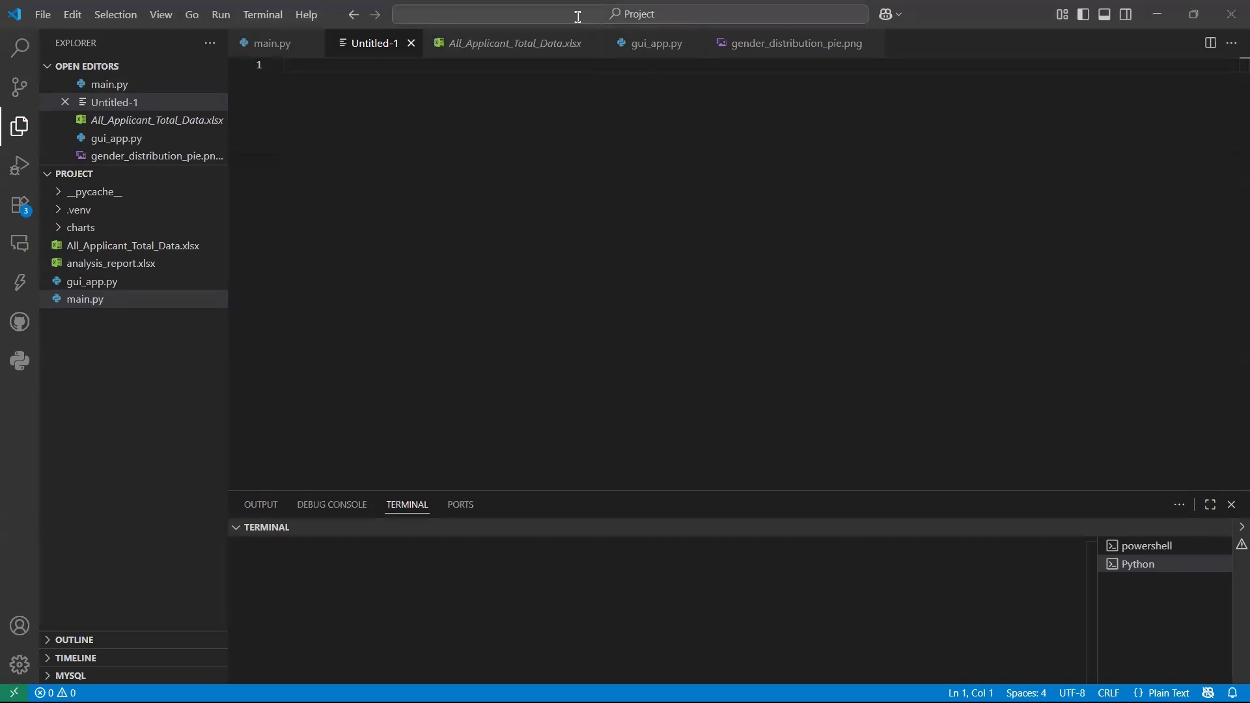
click(577, 17)
text(>)
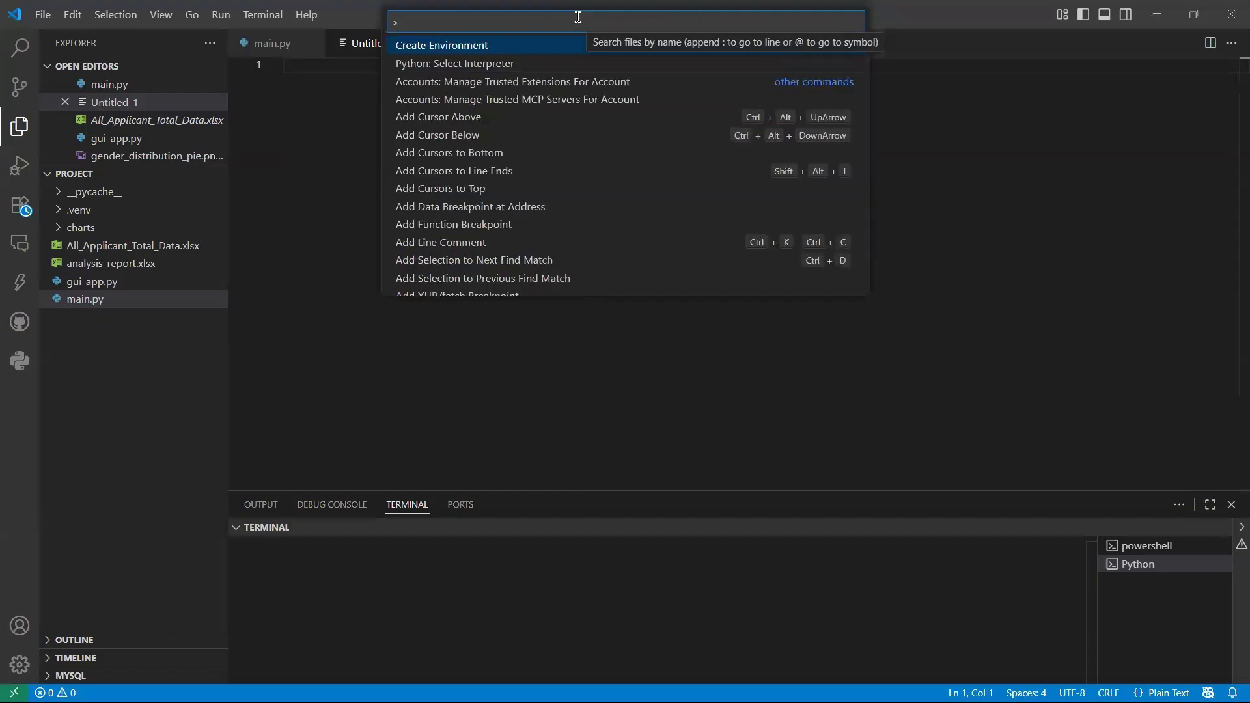
key(Escape)
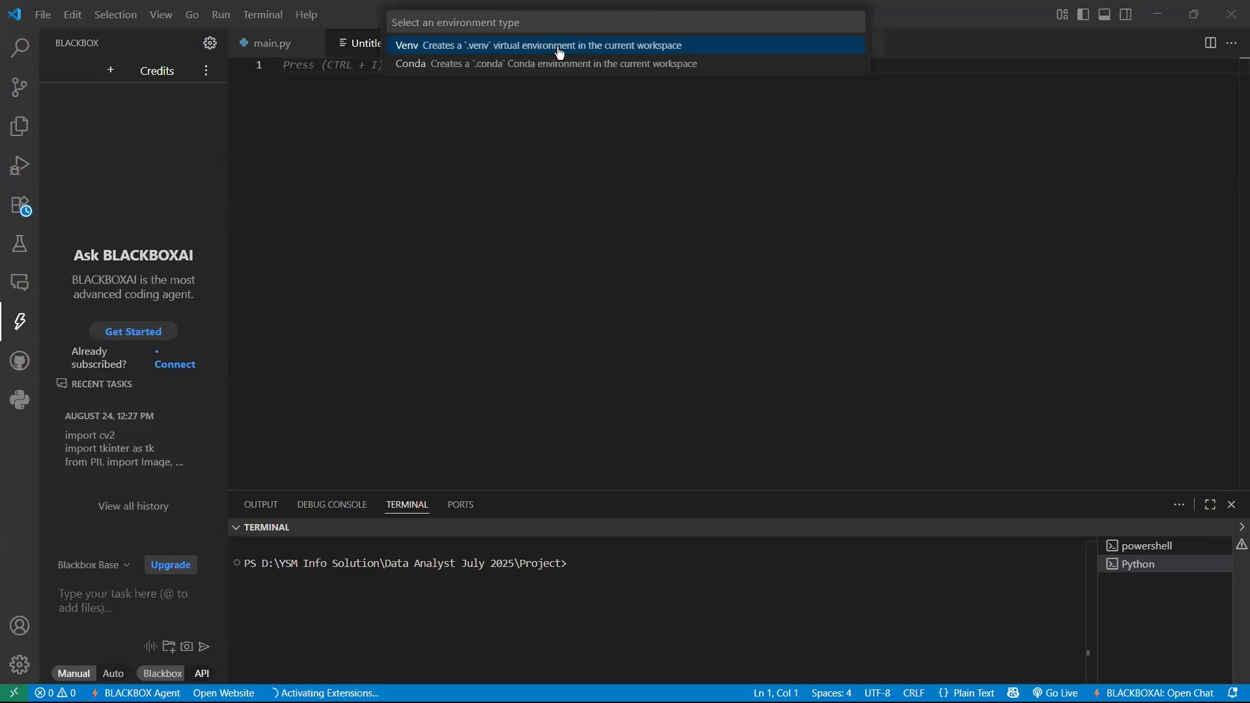
click(560, 53)
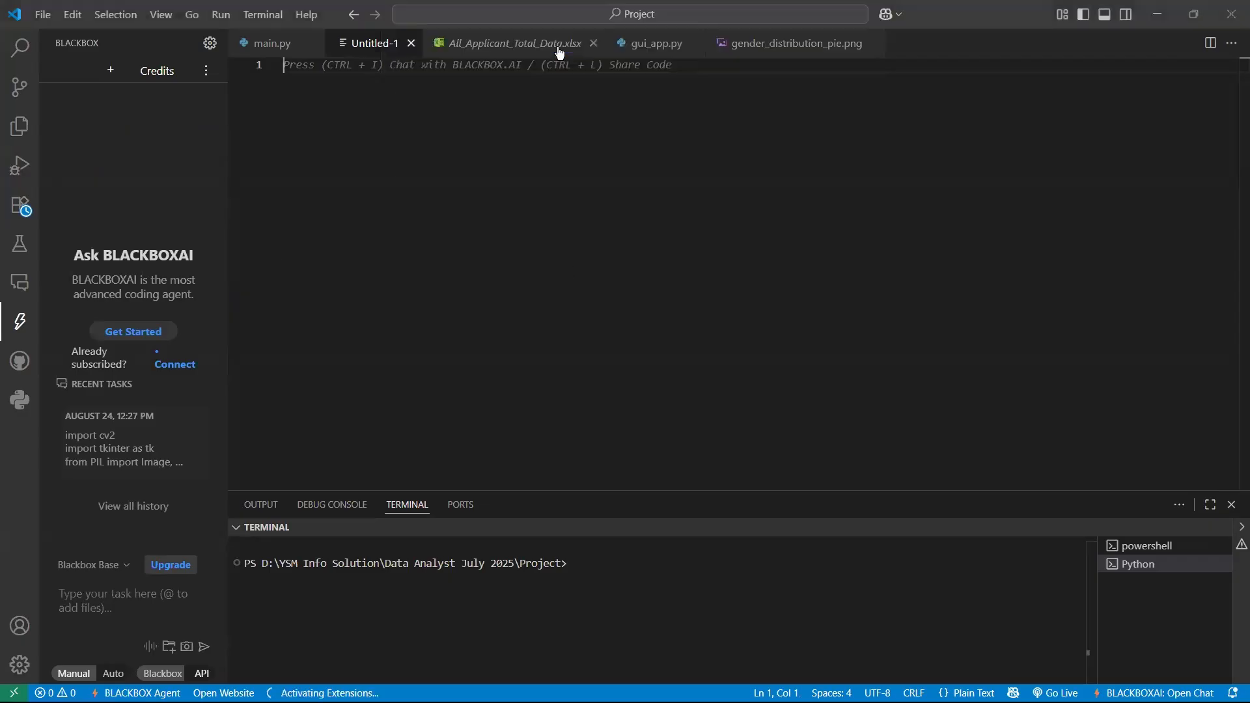
click(30, 125)
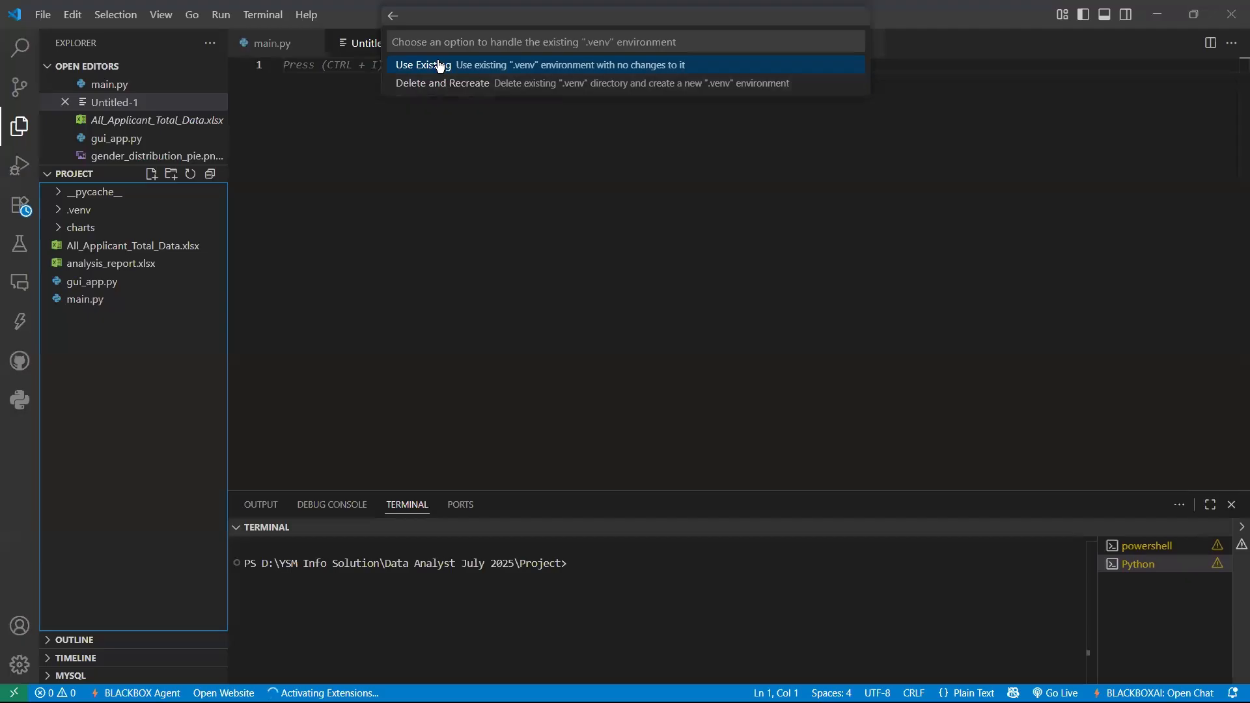
key(Return)
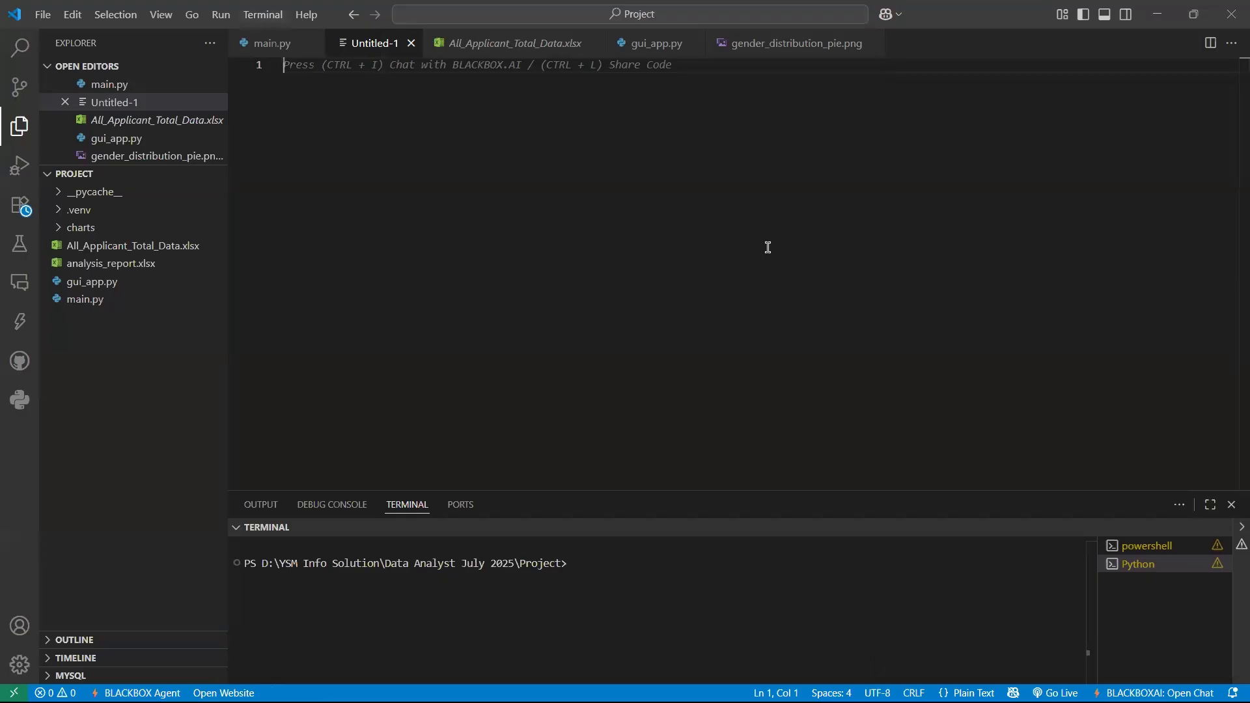
Step: Write "import tkinter" on the first line of the new untitled file
key(alt+Tab)
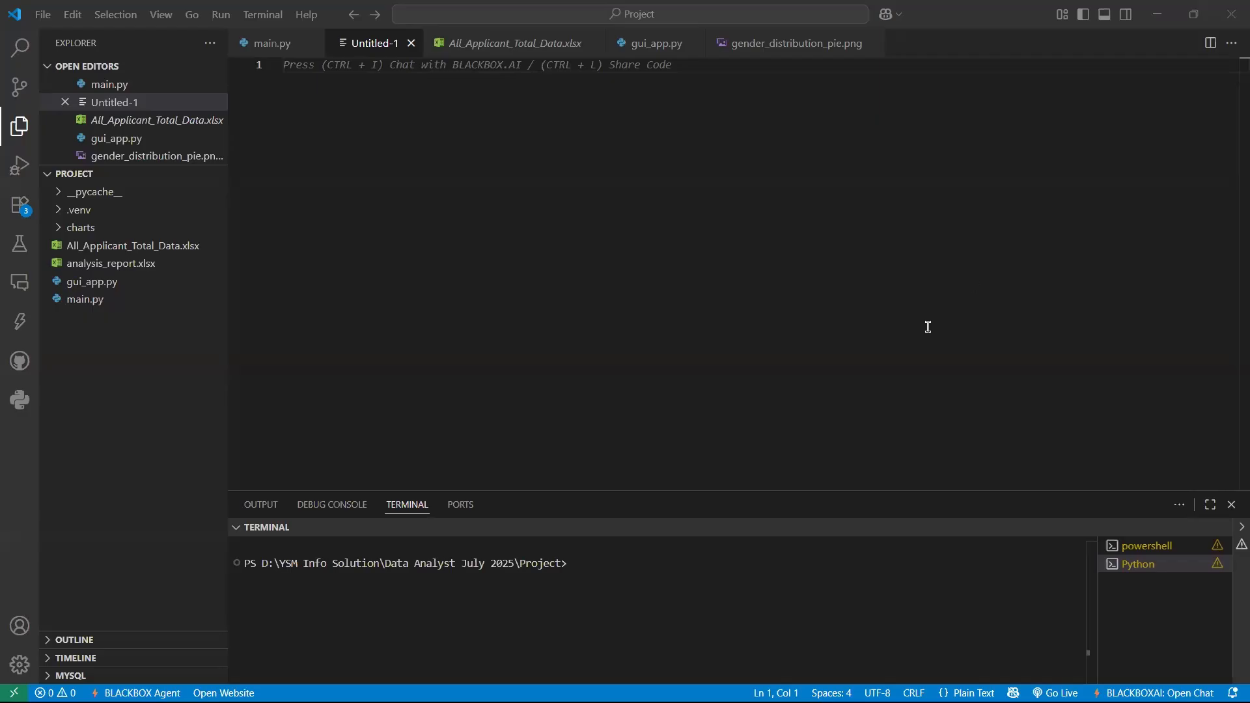
click(471, 120)
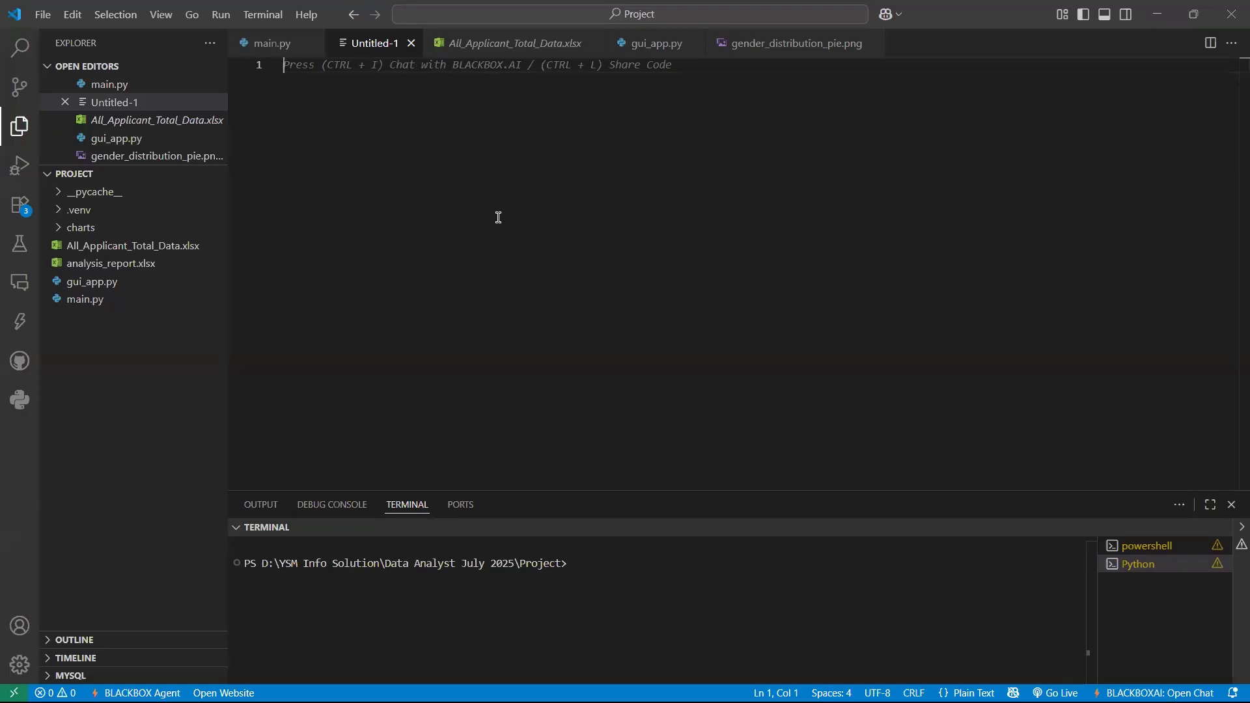
text(i)
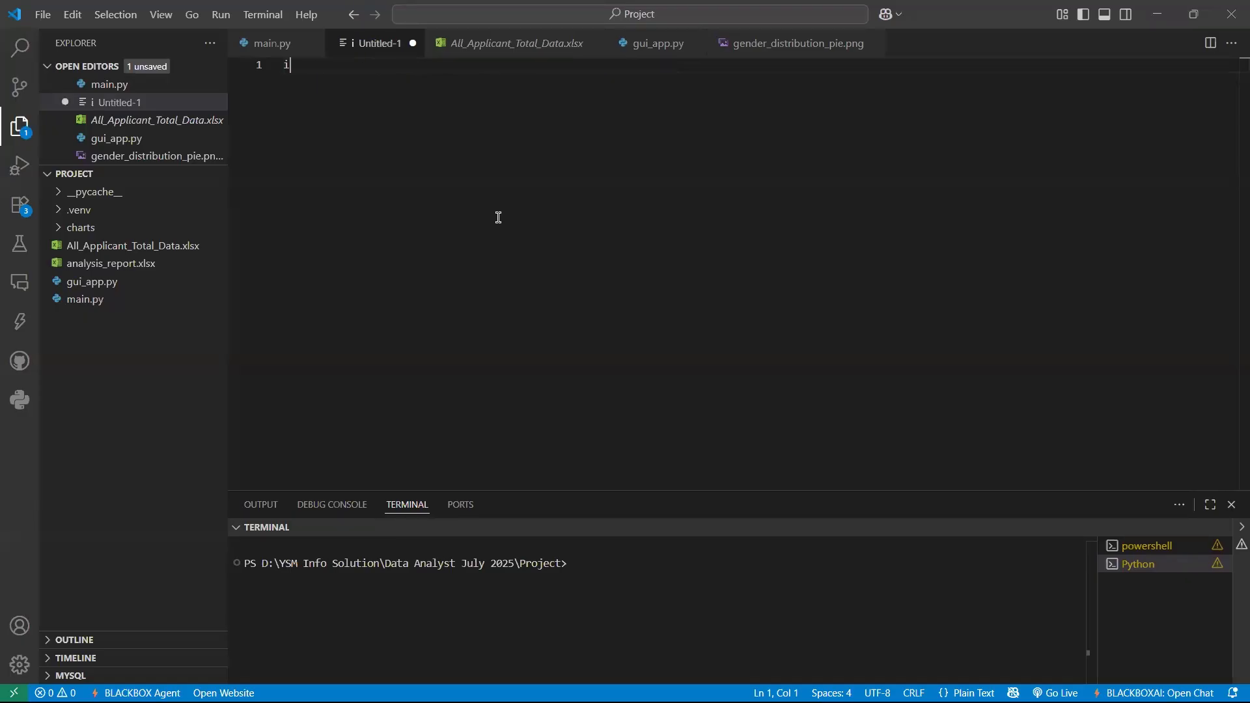
text(mport )
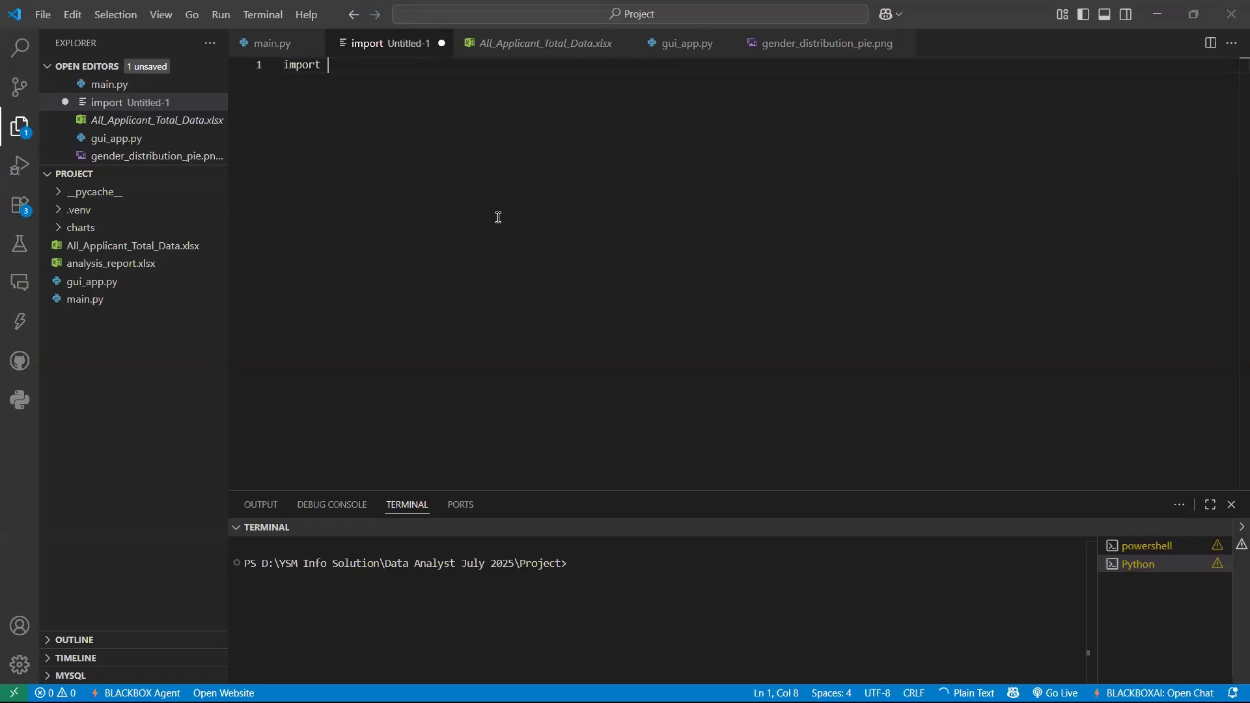
text(tkinter)
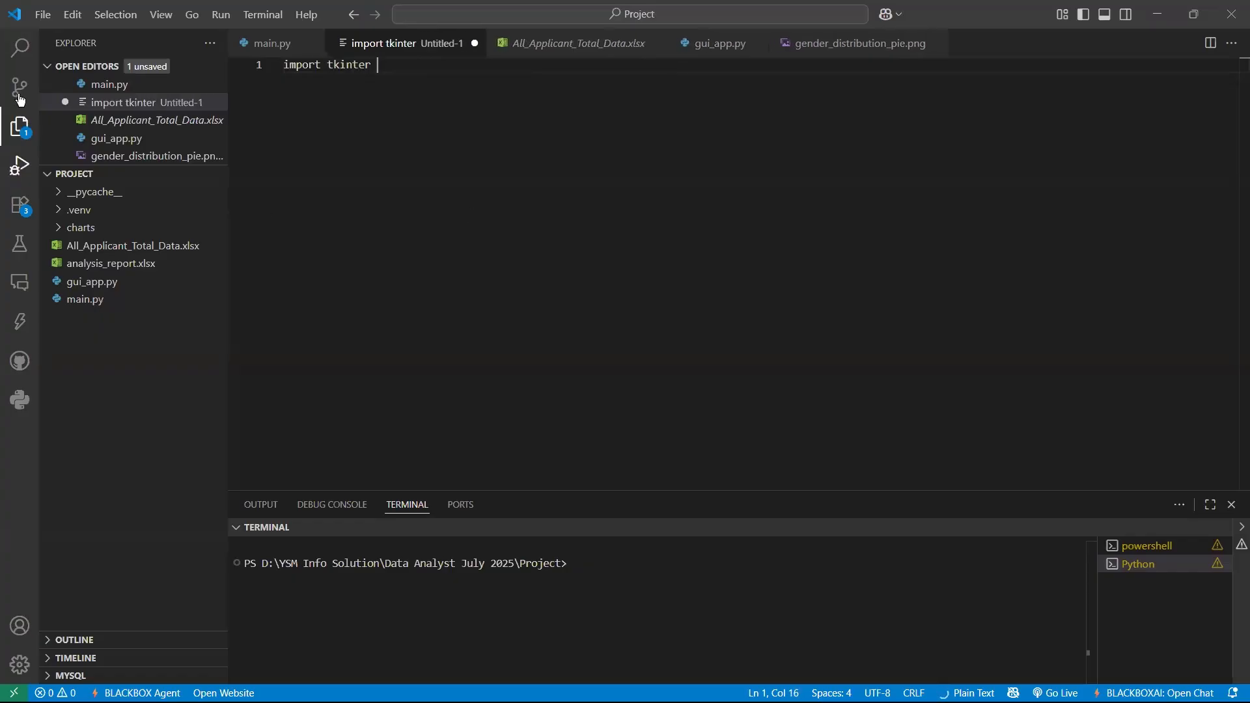
Step: Save the untitled file in the Project folder as excel_data.py
click(43, 14)
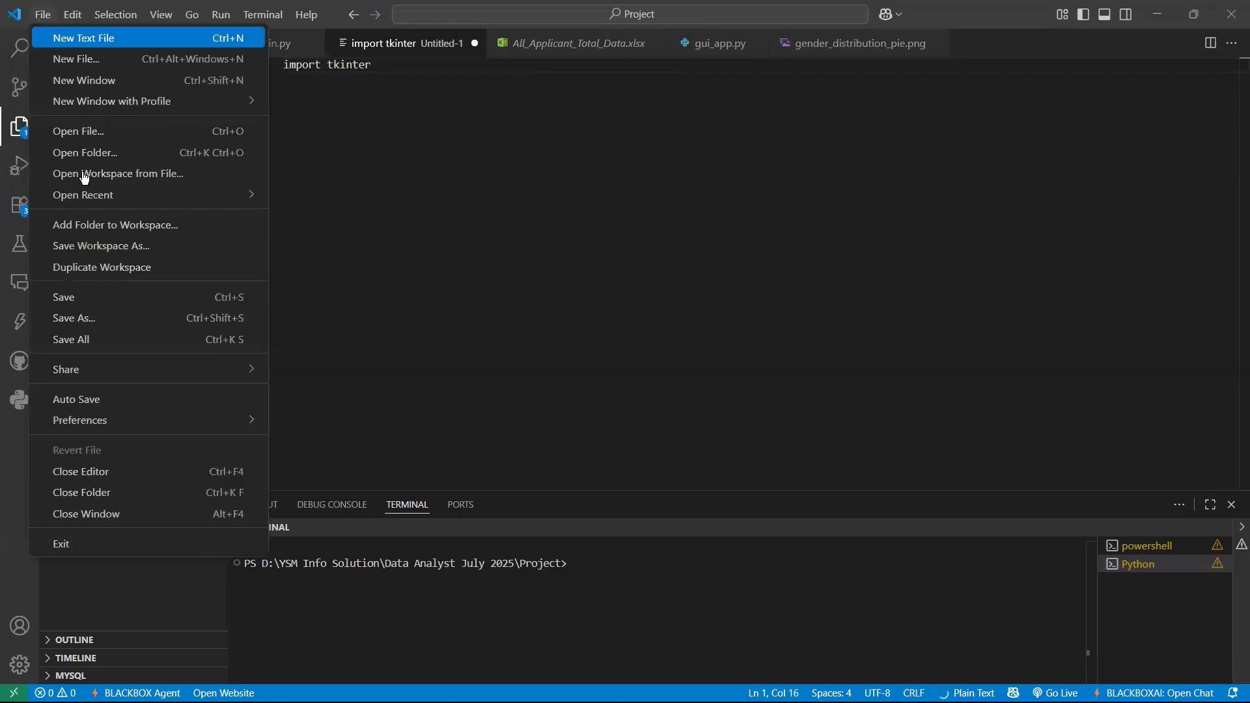
click(402, 273)
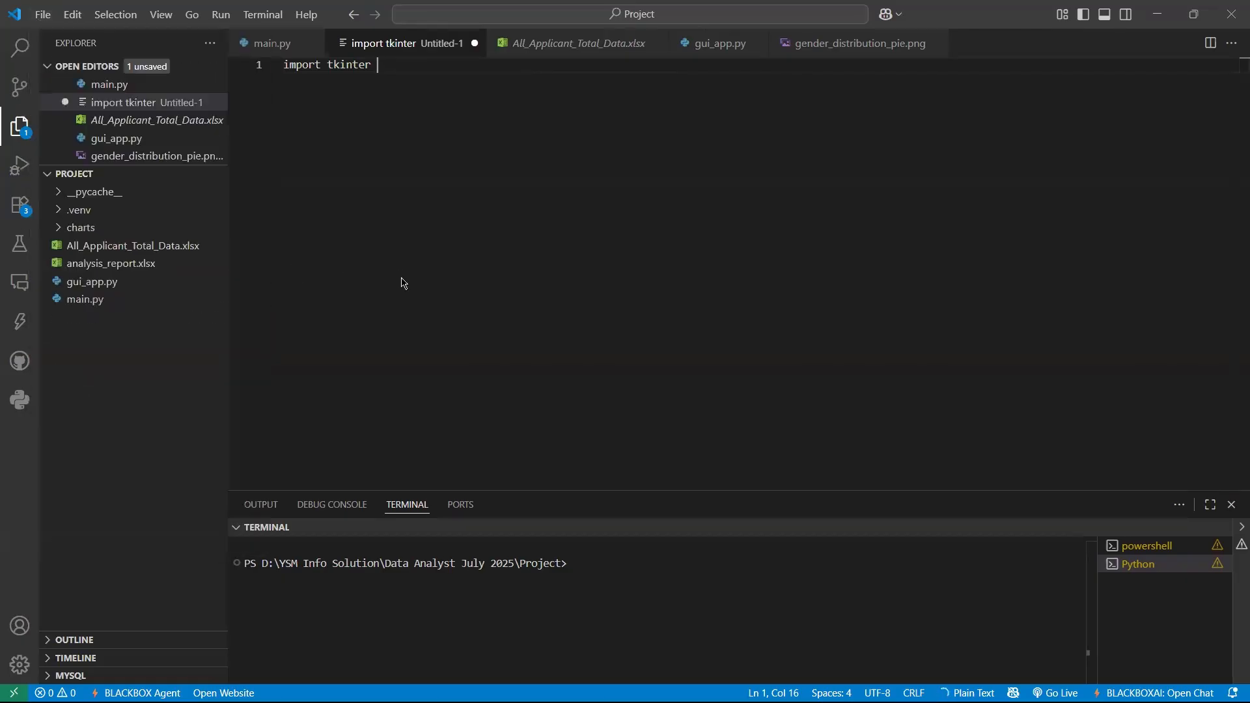
key(ctrl+s)
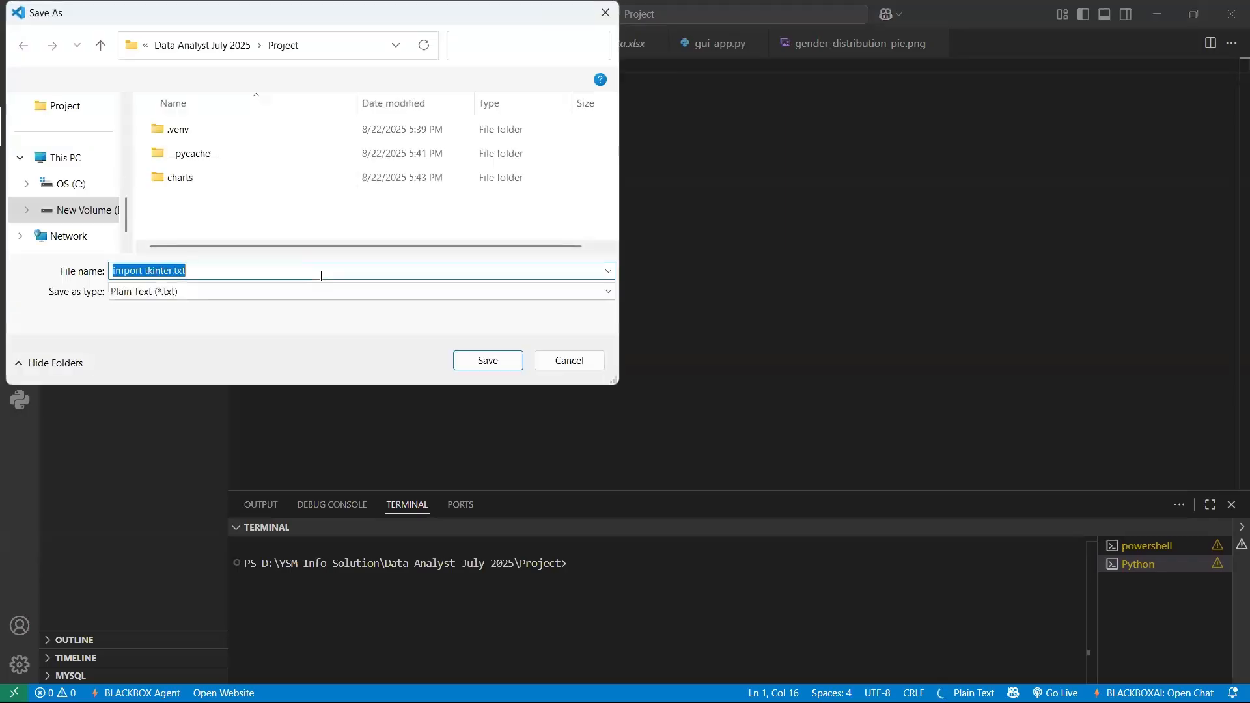
text(exxcel)
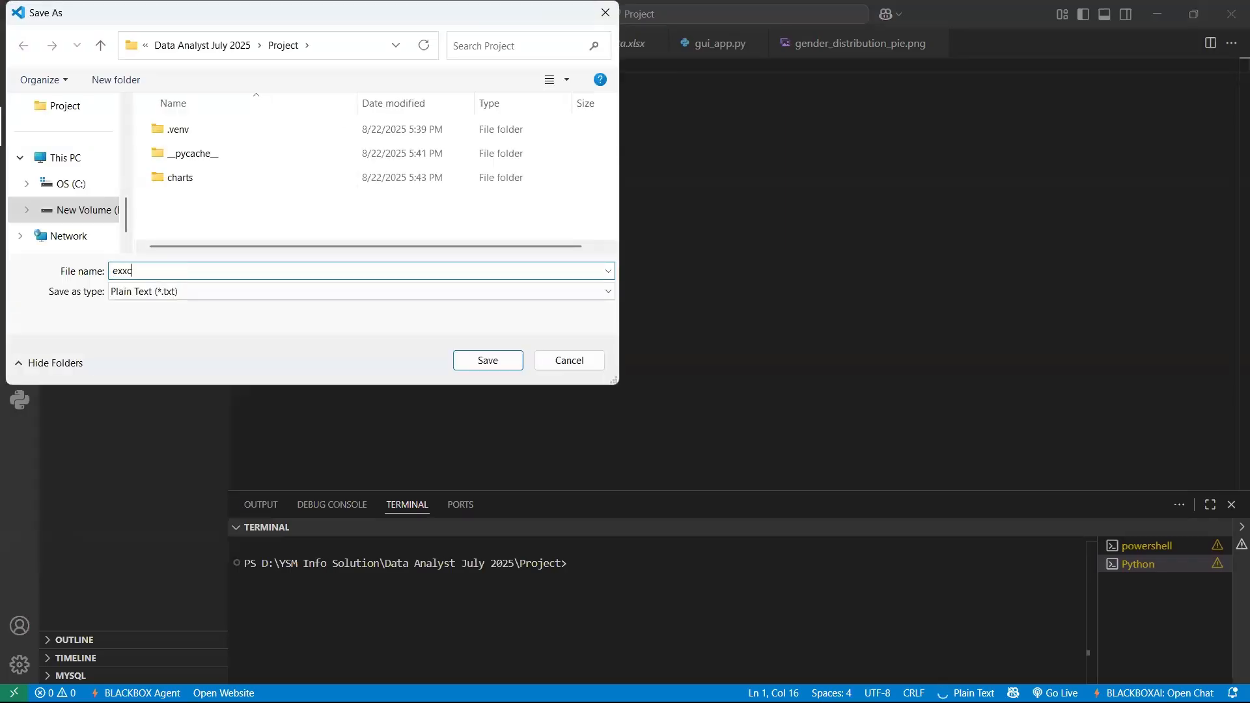
key(BackSpace)
key(BackSpace)
key(BackSpace)
key(BackSpace)
text(cel_data.py)
key(Return)
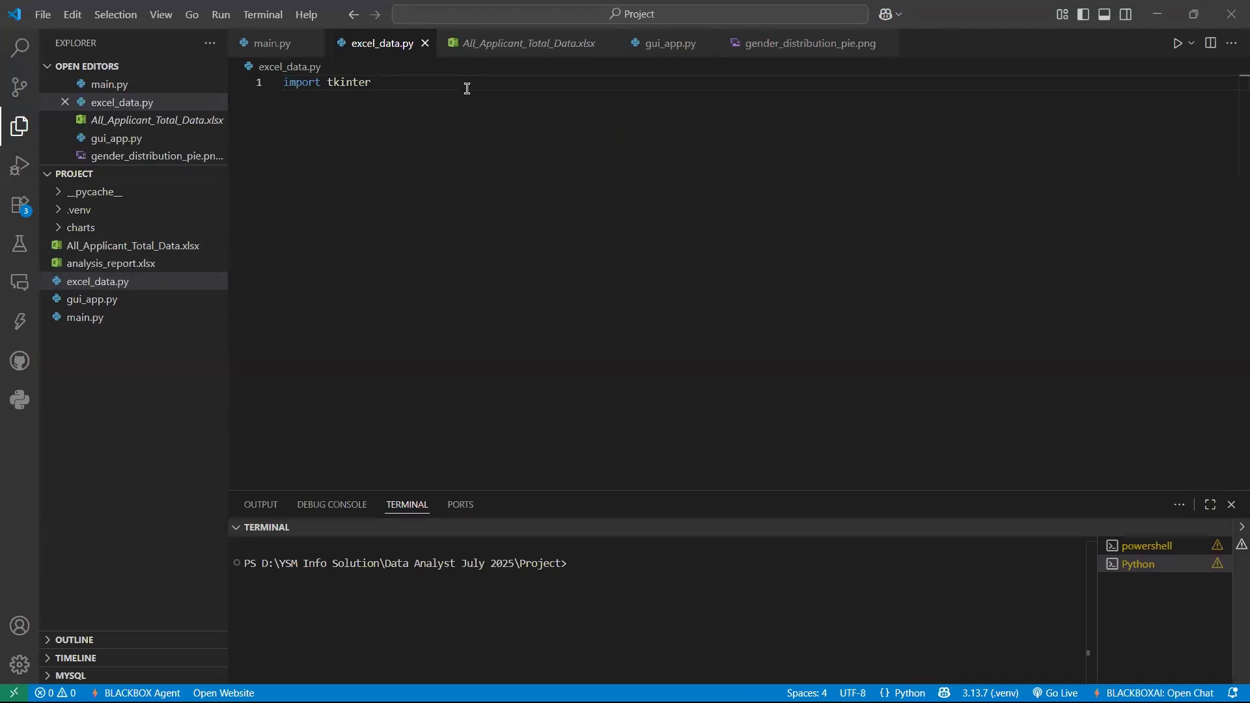
Step: Run Create Environment again for excel_data.py, choosing the Venv type and keeping the existing .venv
key(shift+Right)
click(466, 20)
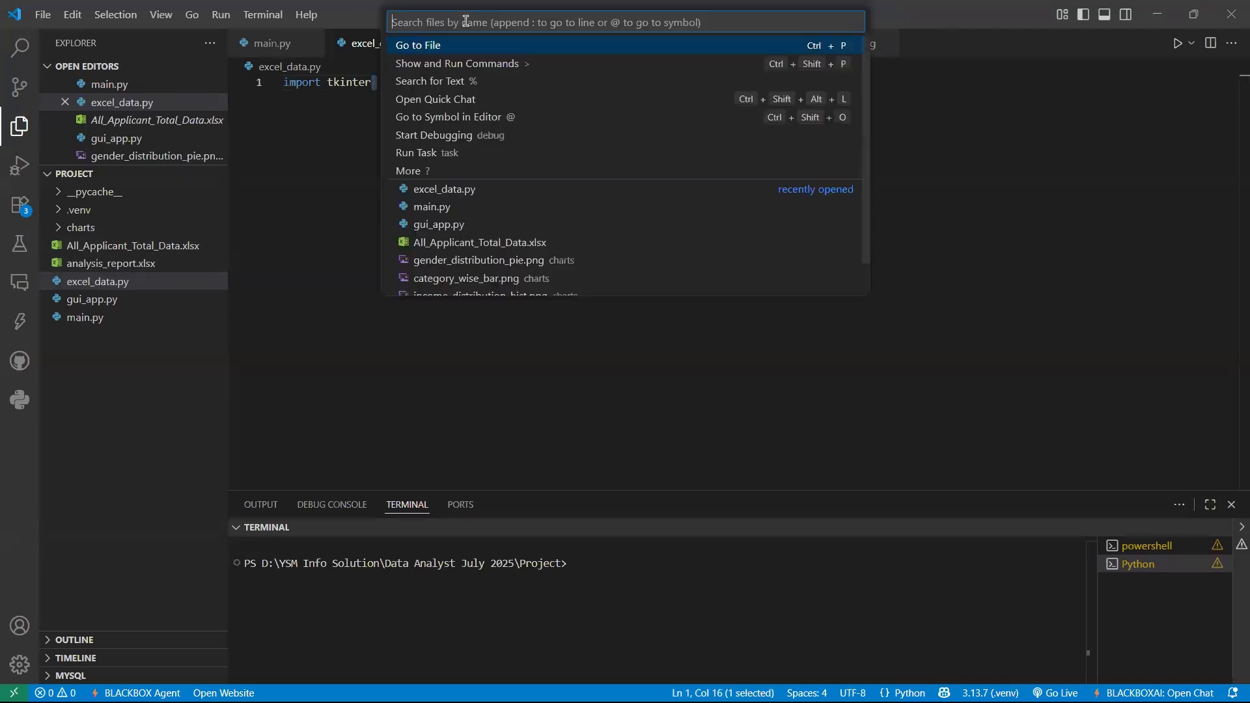
text(>)
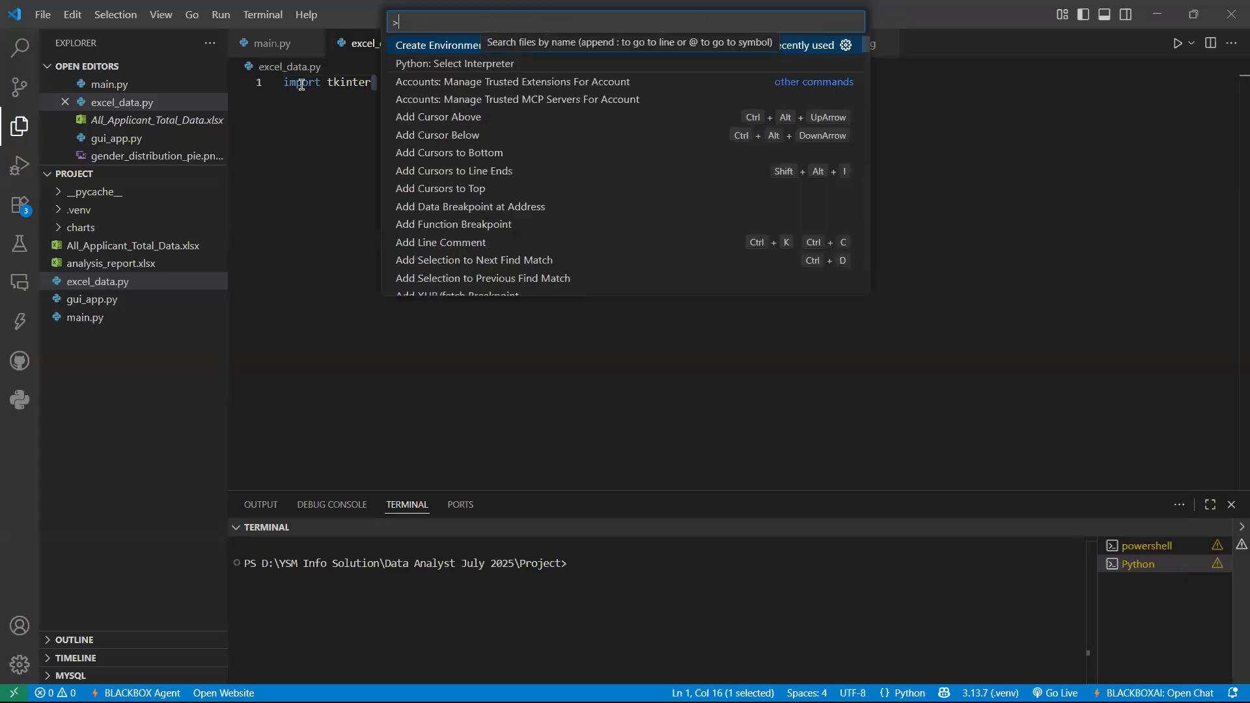
click(404, 51)
click(401, 46)
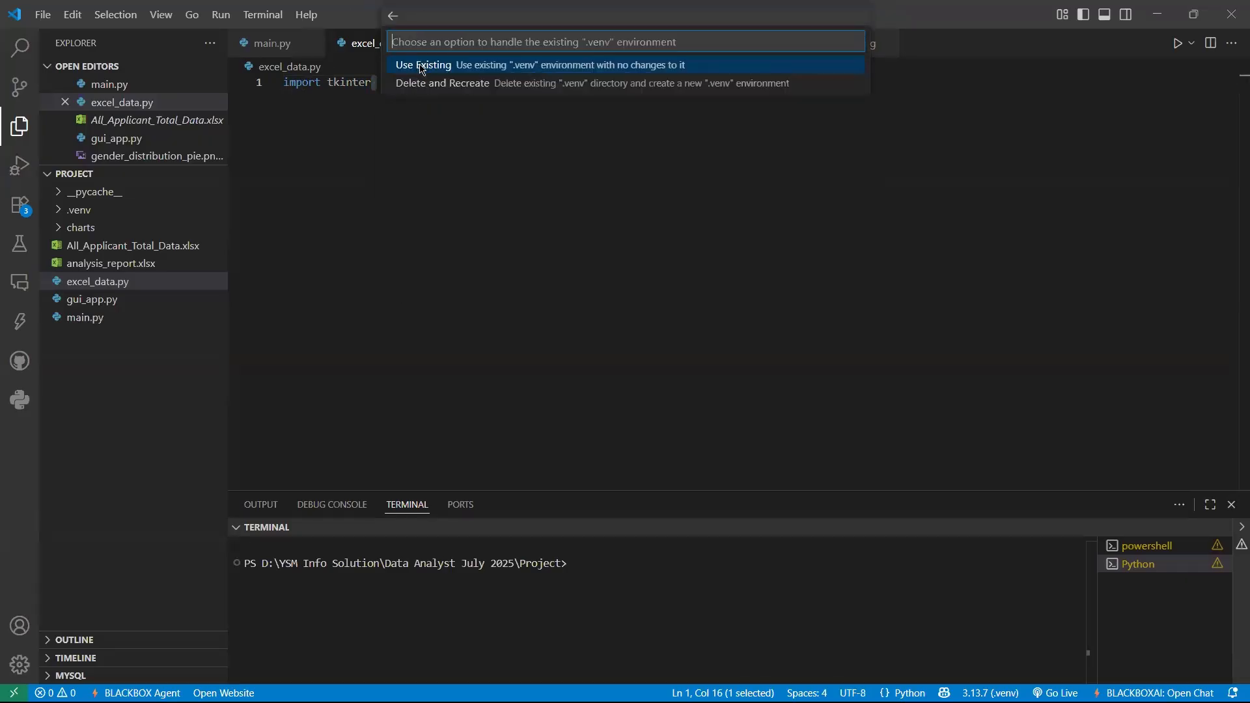
click(422, 65)
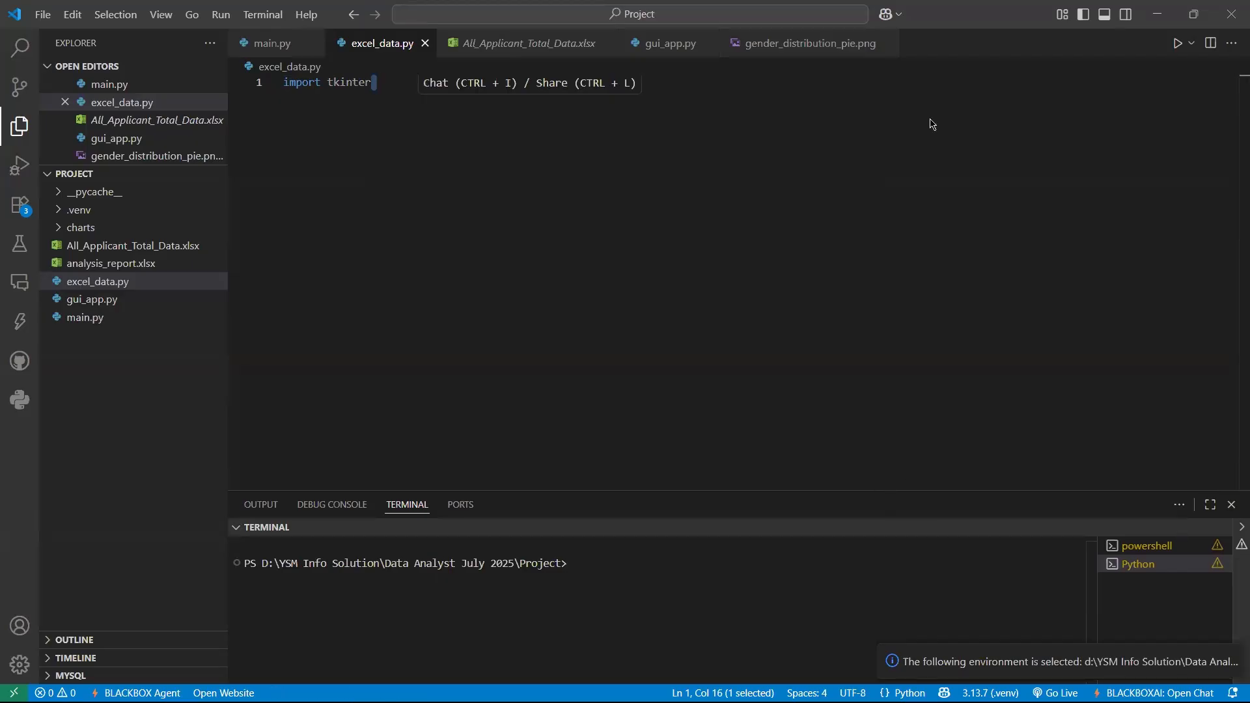
Step: Kill the old Python and powershell terminals and start a new terminal that activates the .venv environment
key(alt+Tab)
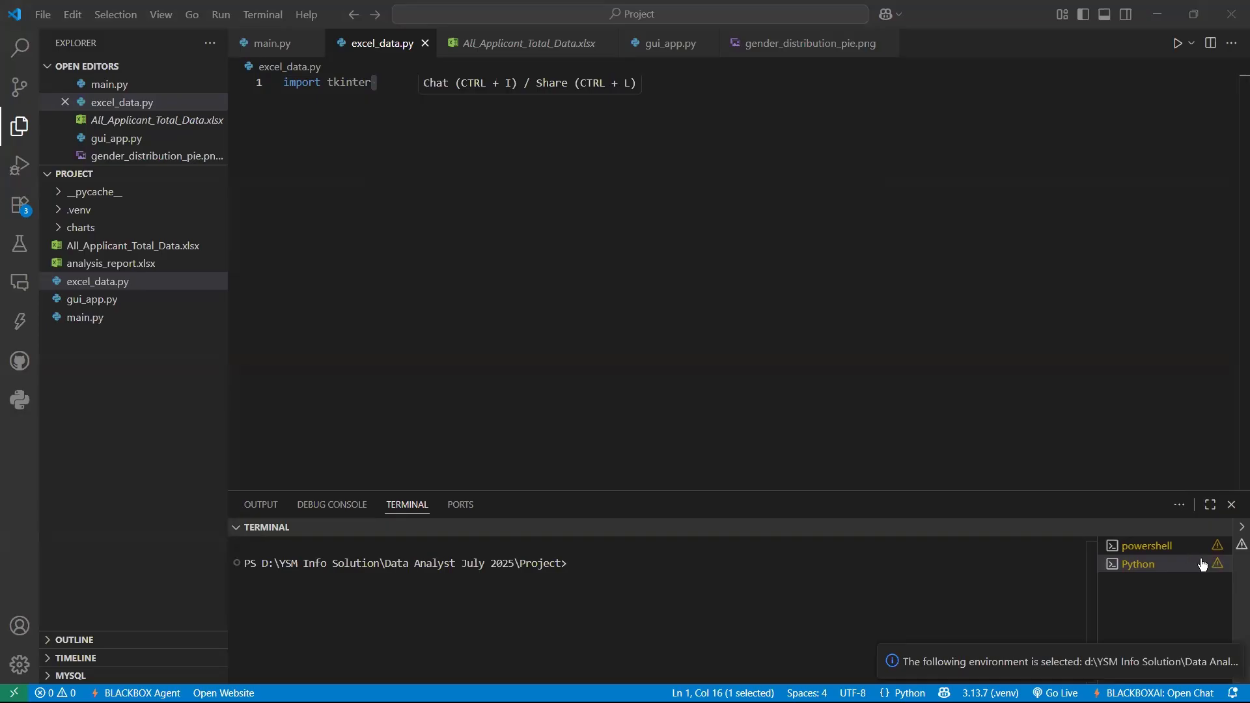
click(1192, 531)
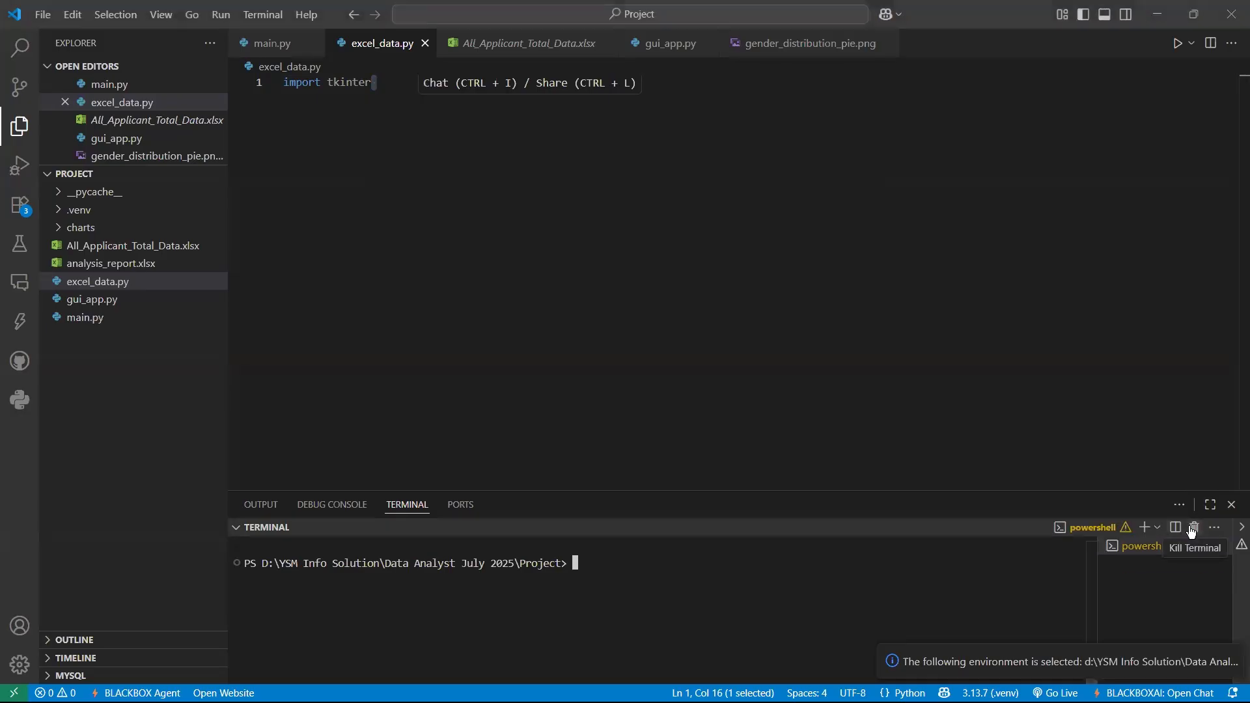
click(1193, 531)
click(263, 15)
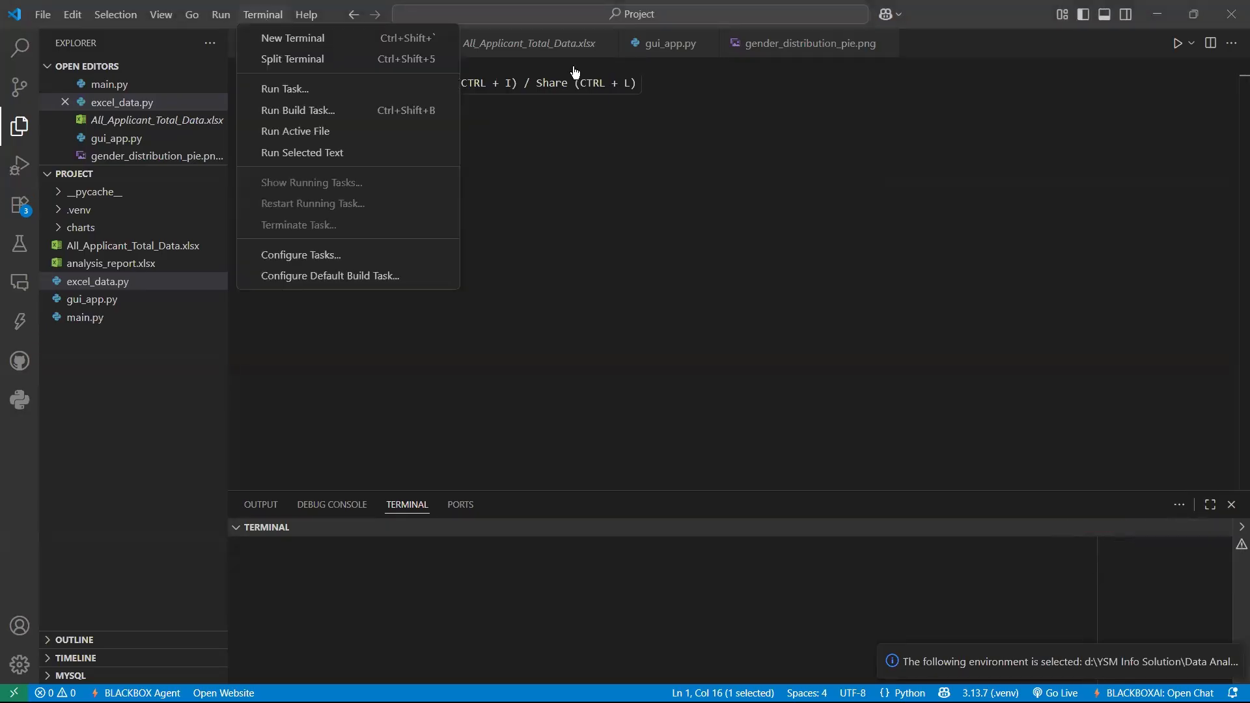
key(Down)
key(Return)
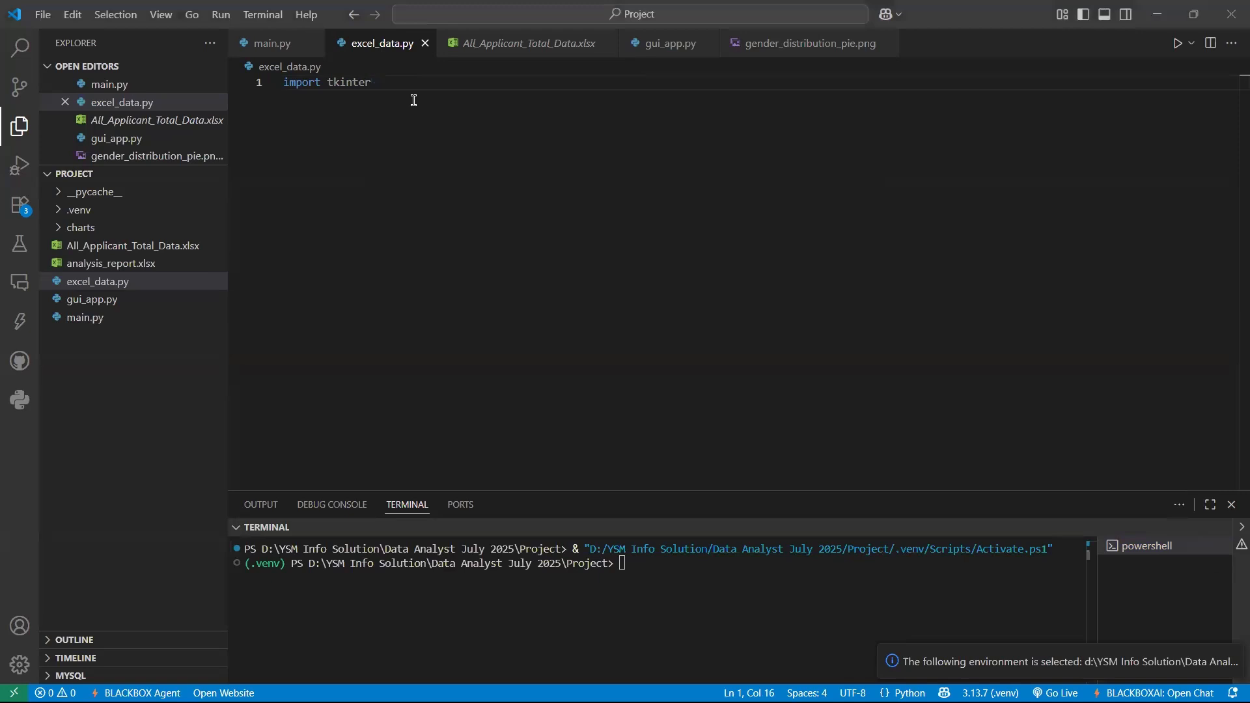
Step: Complete the first line of excel_data.py as "import tkinter as tk" and begin a new line below it
text(as tk)
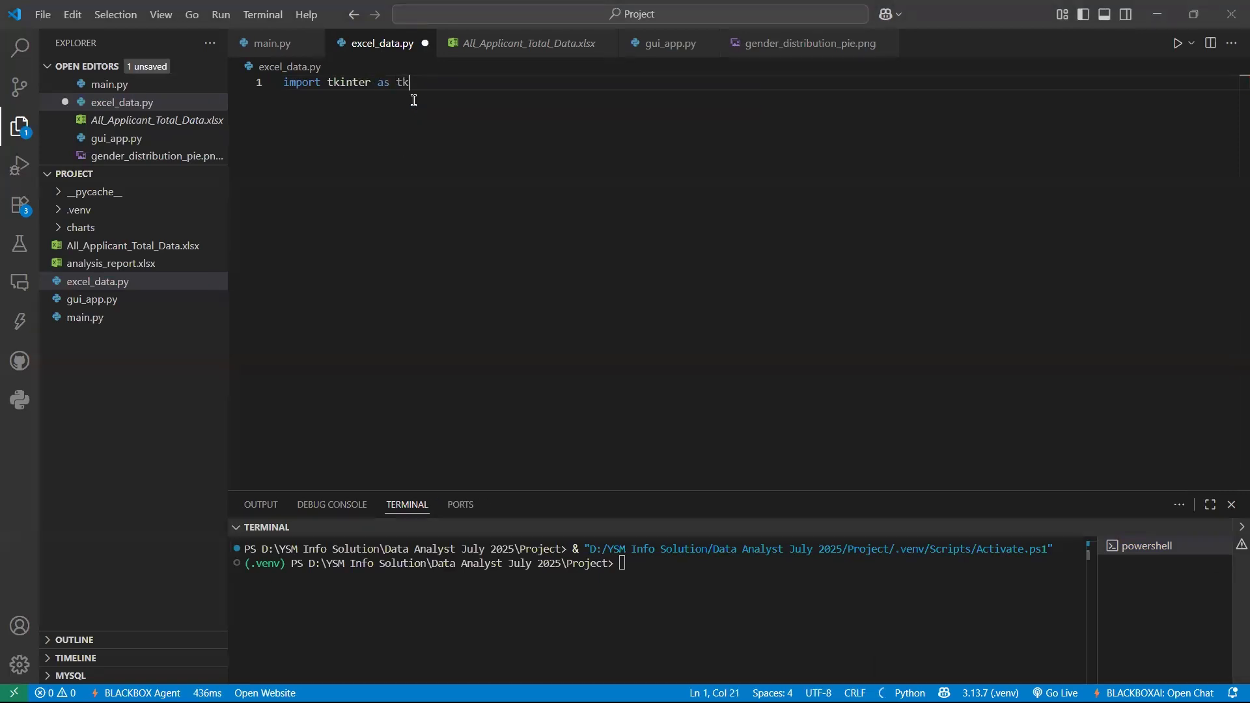
key(Return)
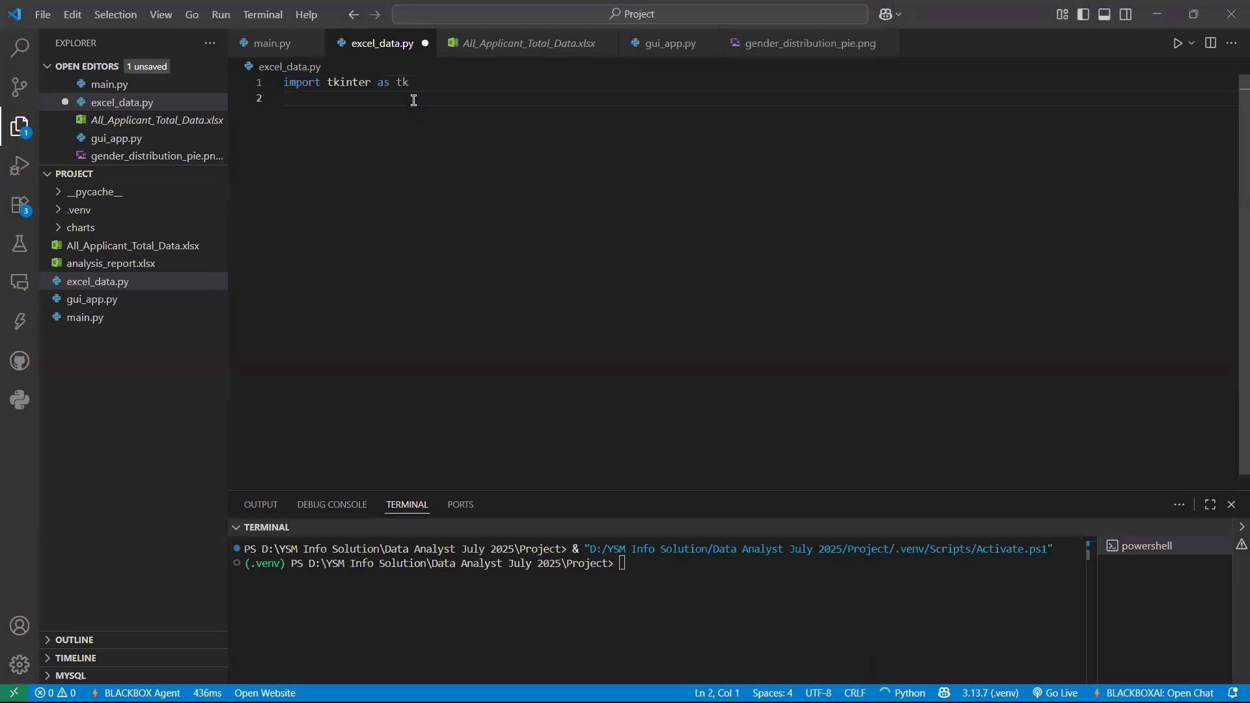
Step: Add the line "from tkinter import filedialog, messagebox" below the tkinter import in excel_data.py
text(from )
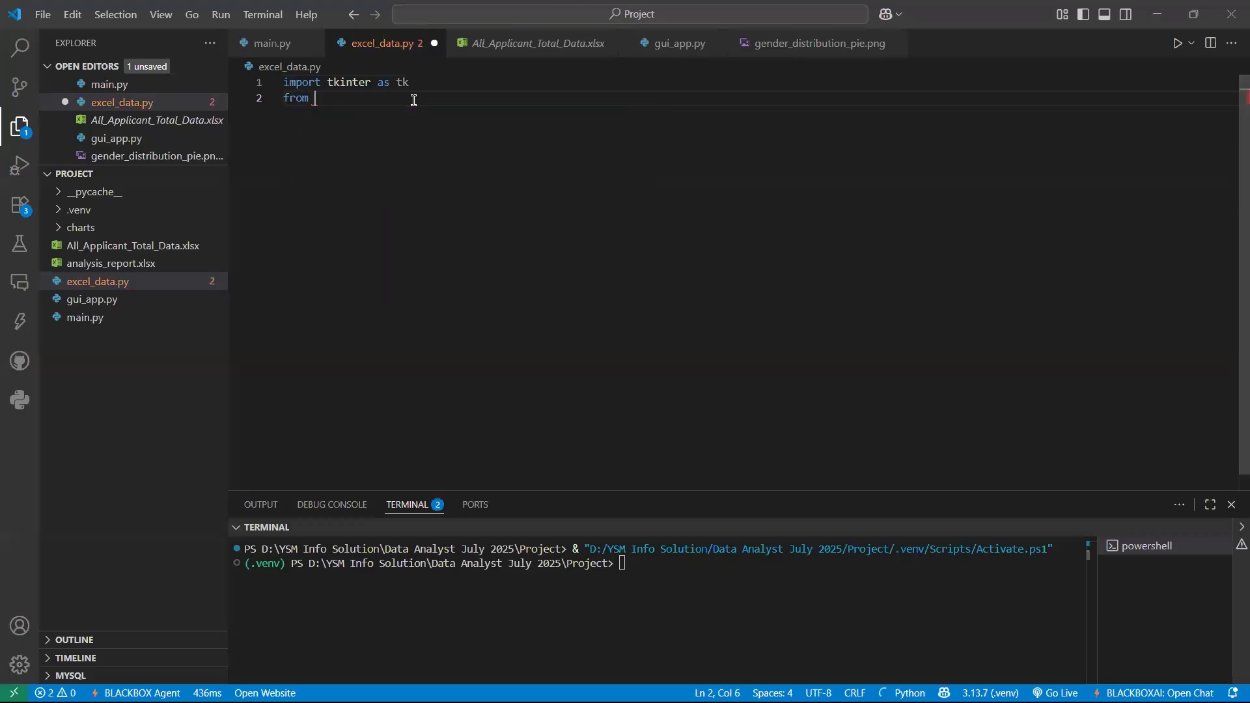
text(tk)
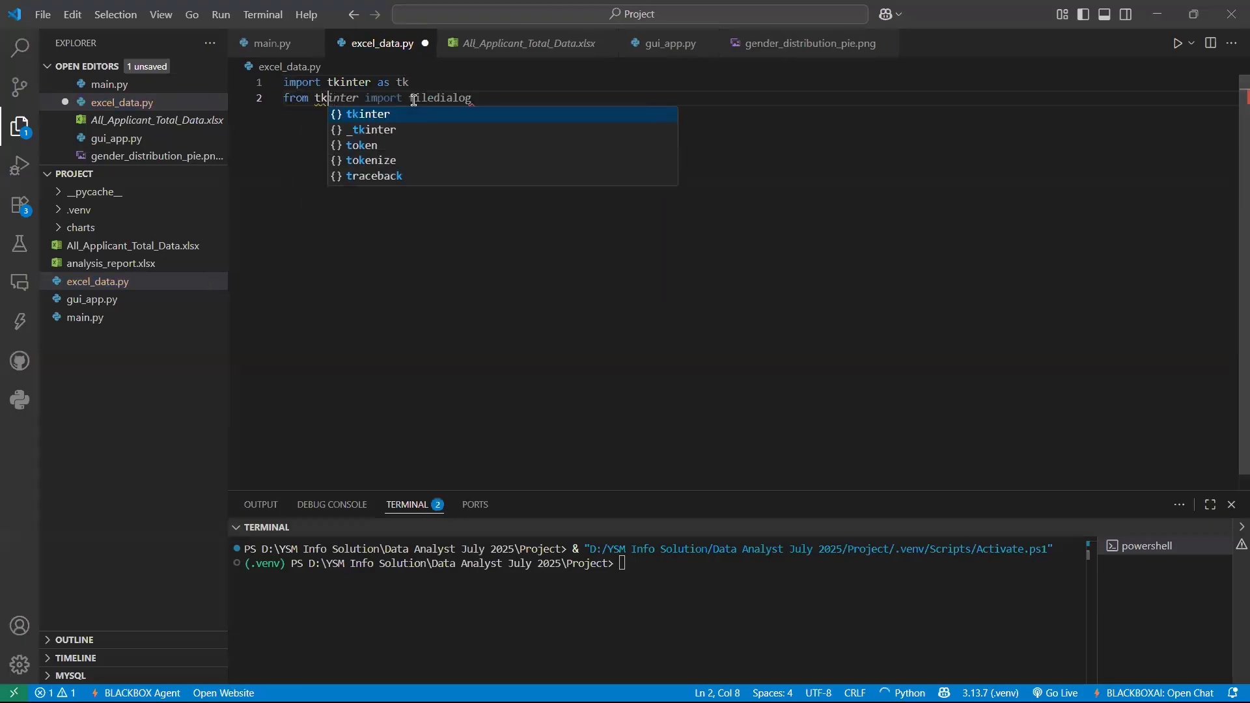
key(Tab)
text(i)
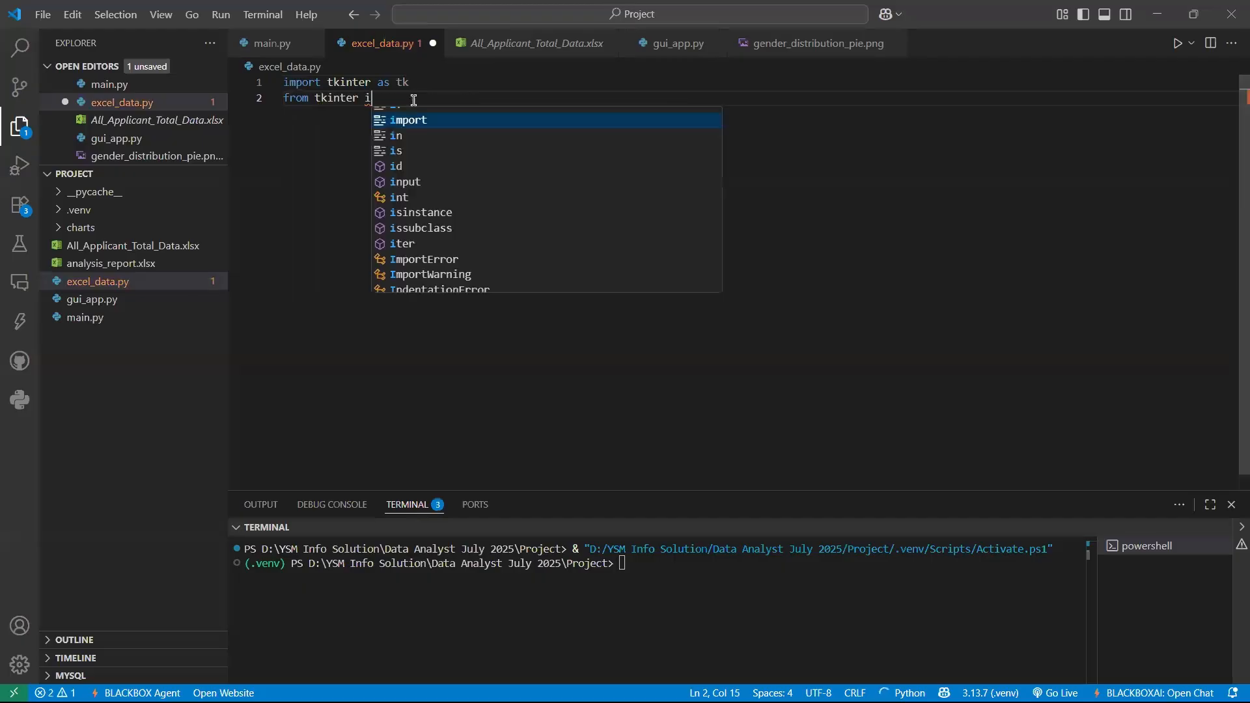
text(mpo)
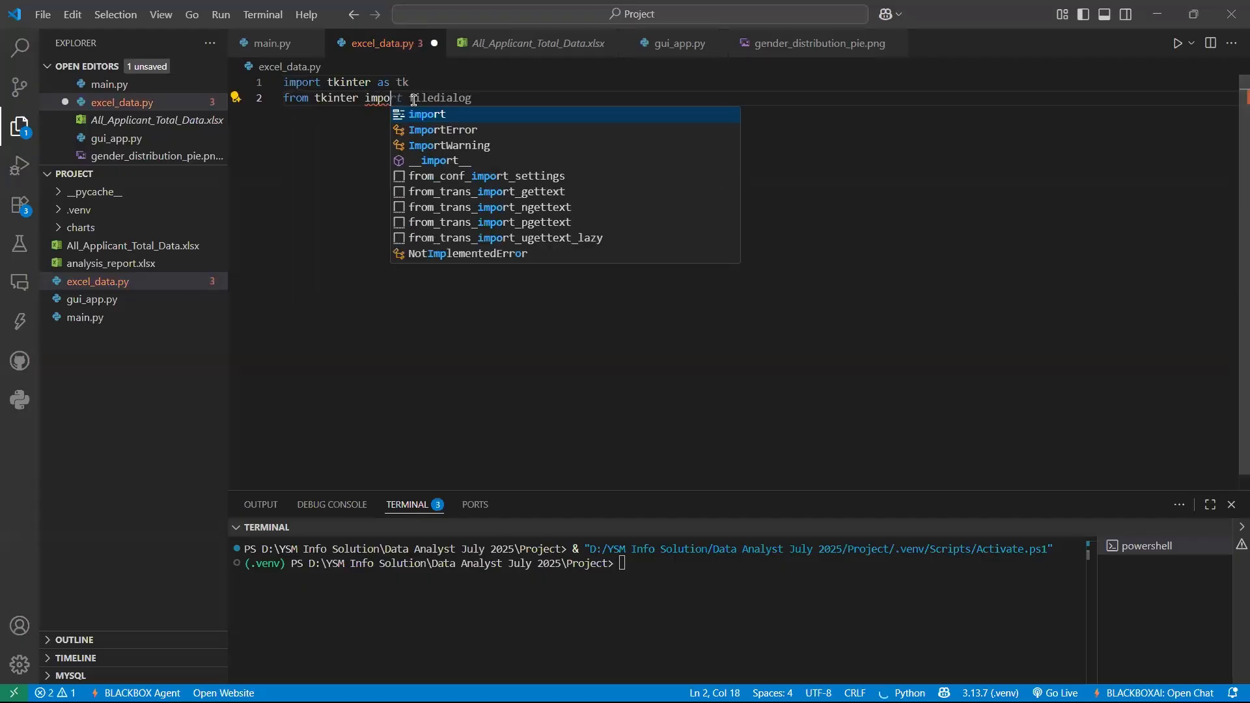
text(rrt)
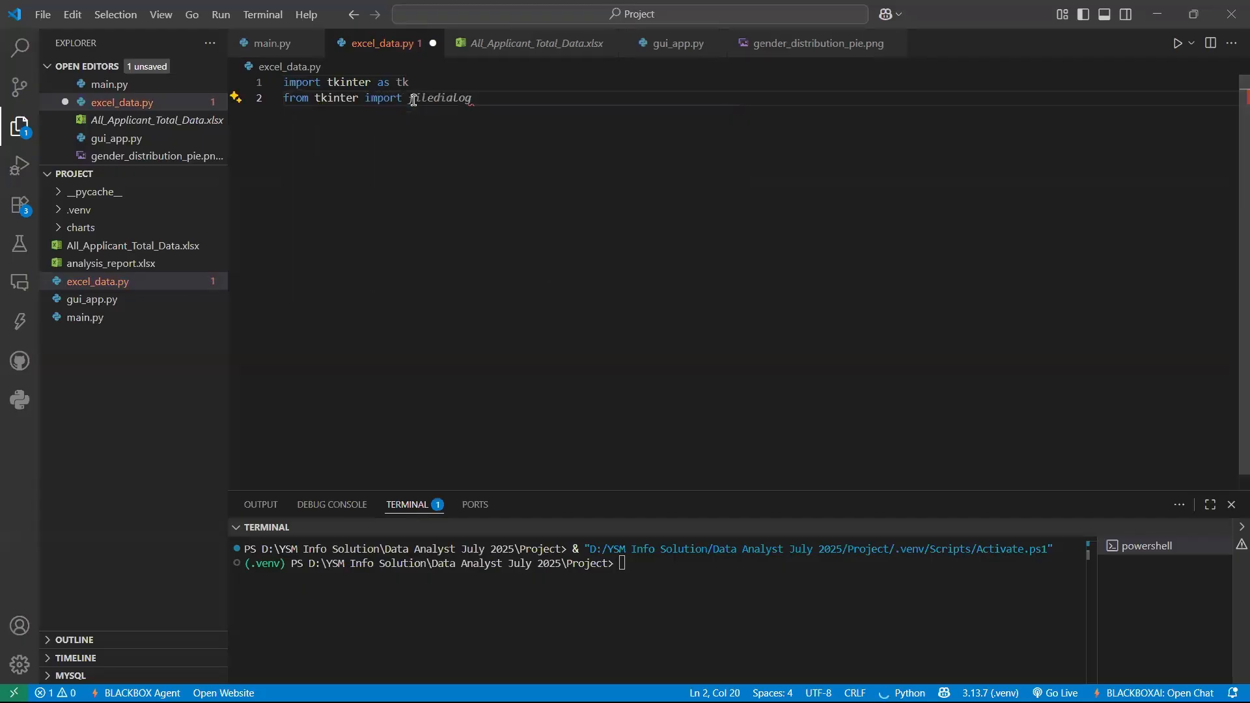
text( file)
key(Tab)
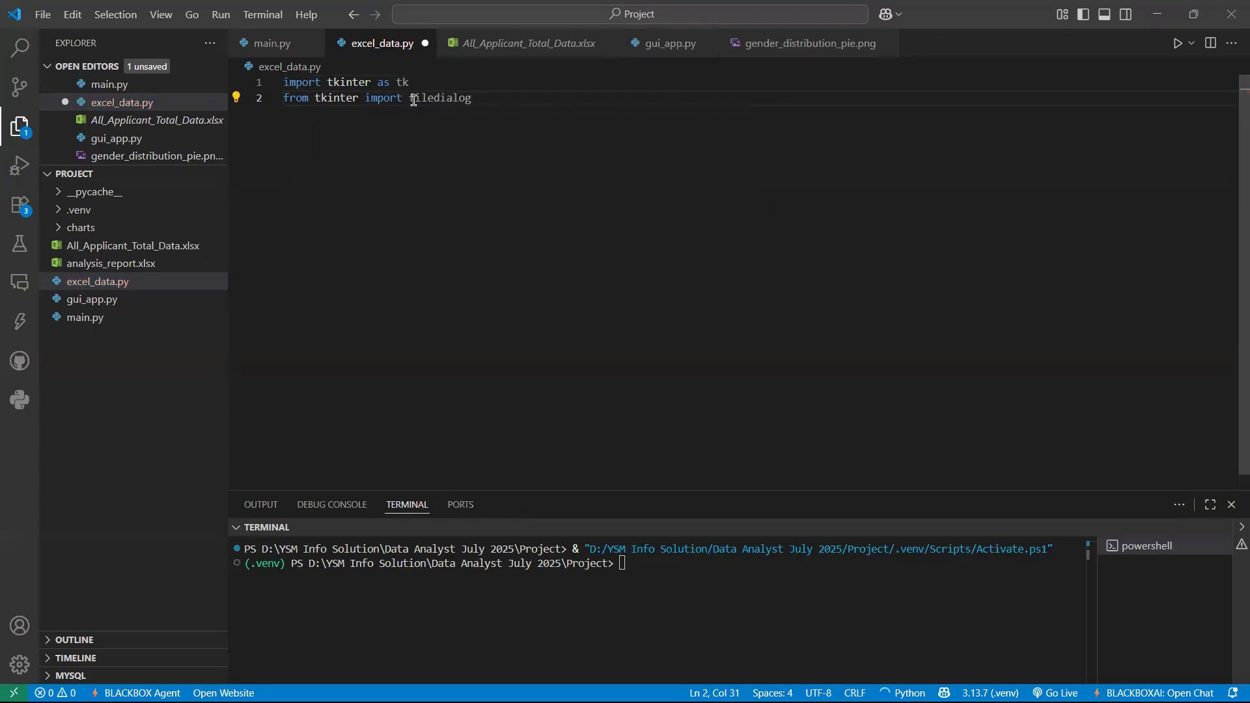
text(, m)
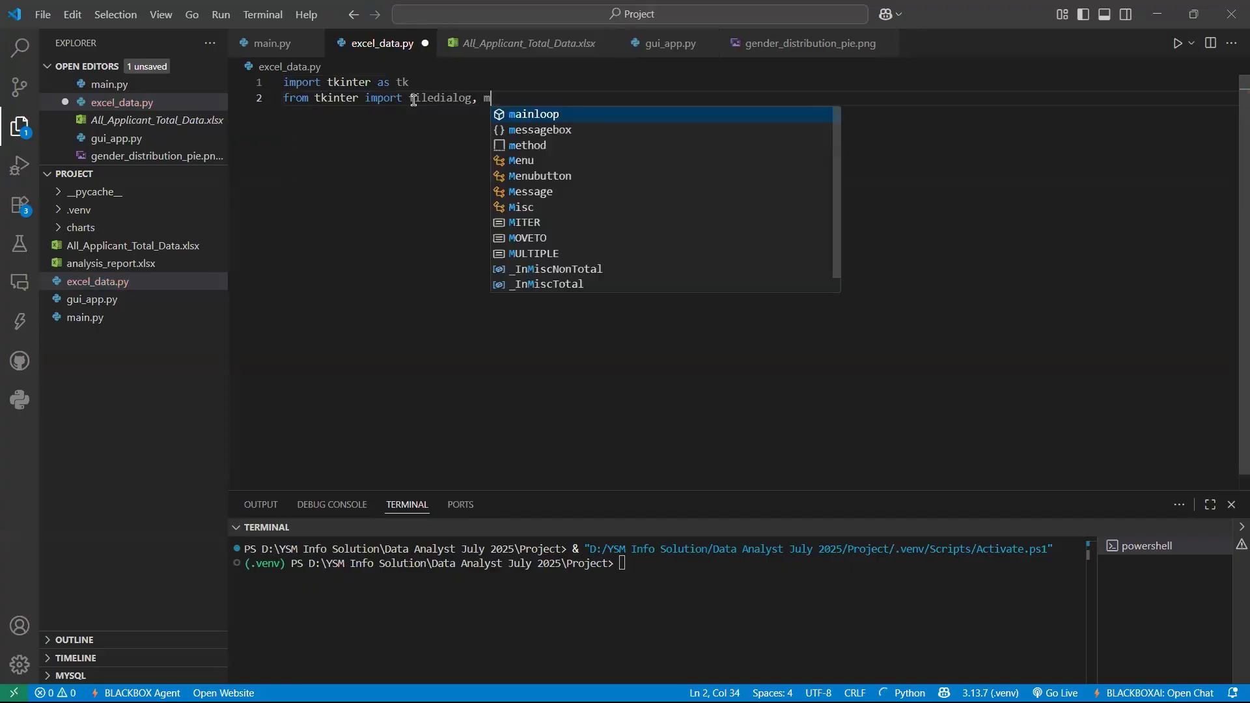
text(ess)
key(Tab)
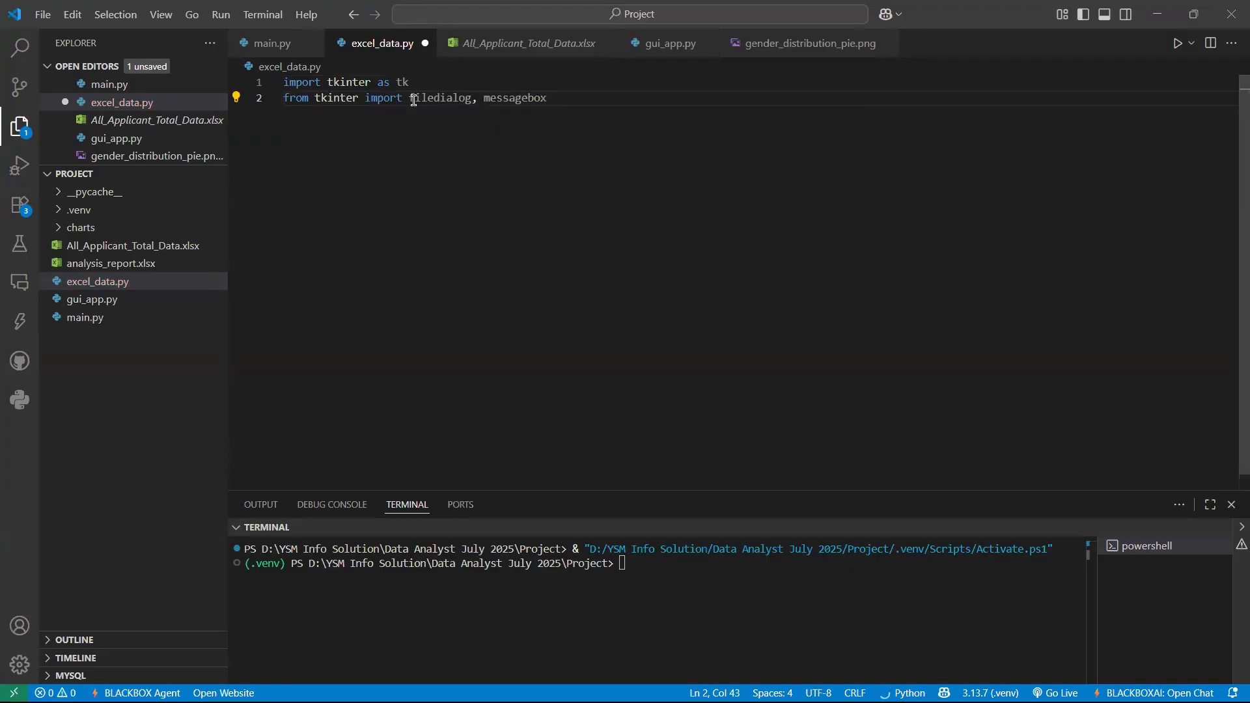
Step: Add "import pandas as pd" as the third import line and begin a new line below it
key(Return)
text(fro)
key(BackSpace)
key(BackSpace)
key(BackSpace)
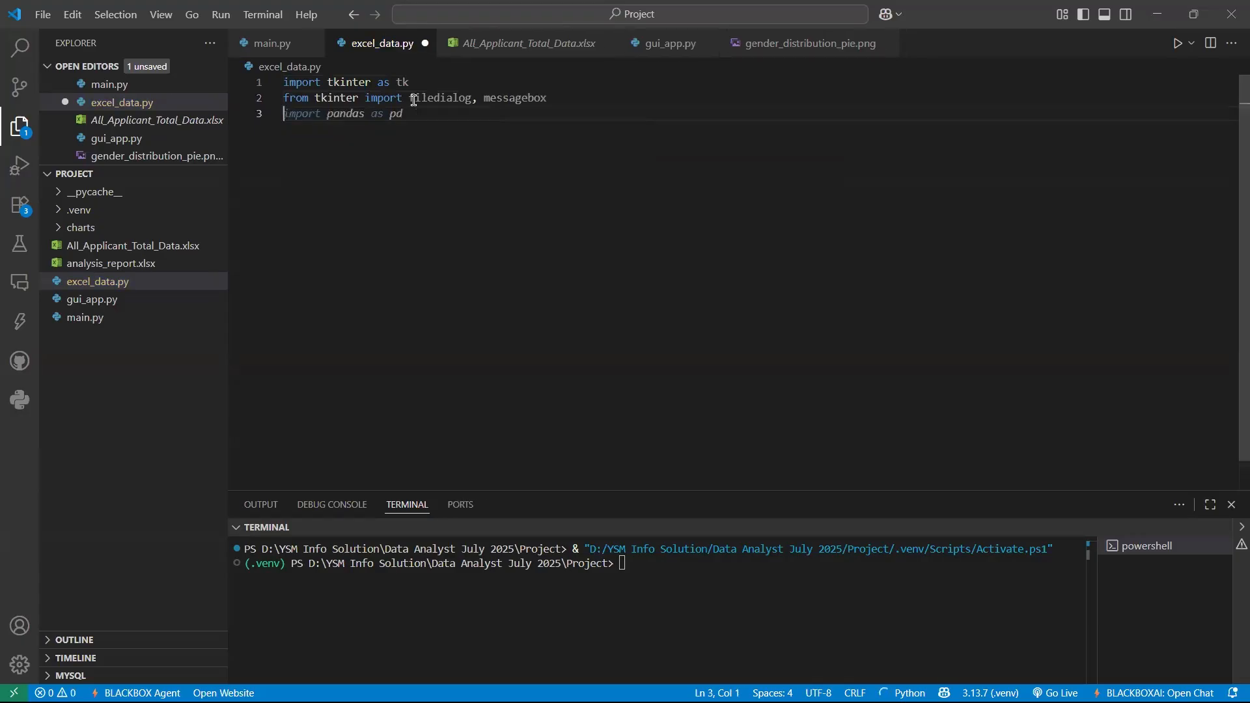
text(import )
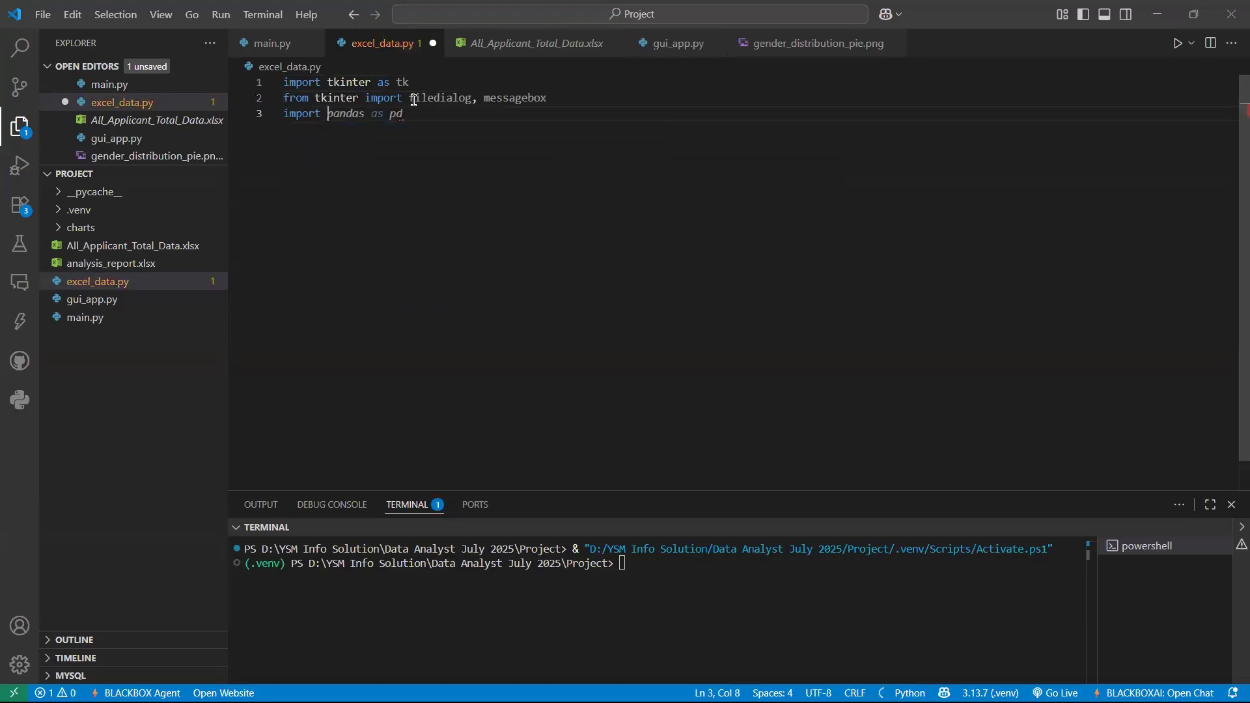
text(pandas as pd)
key(Return)
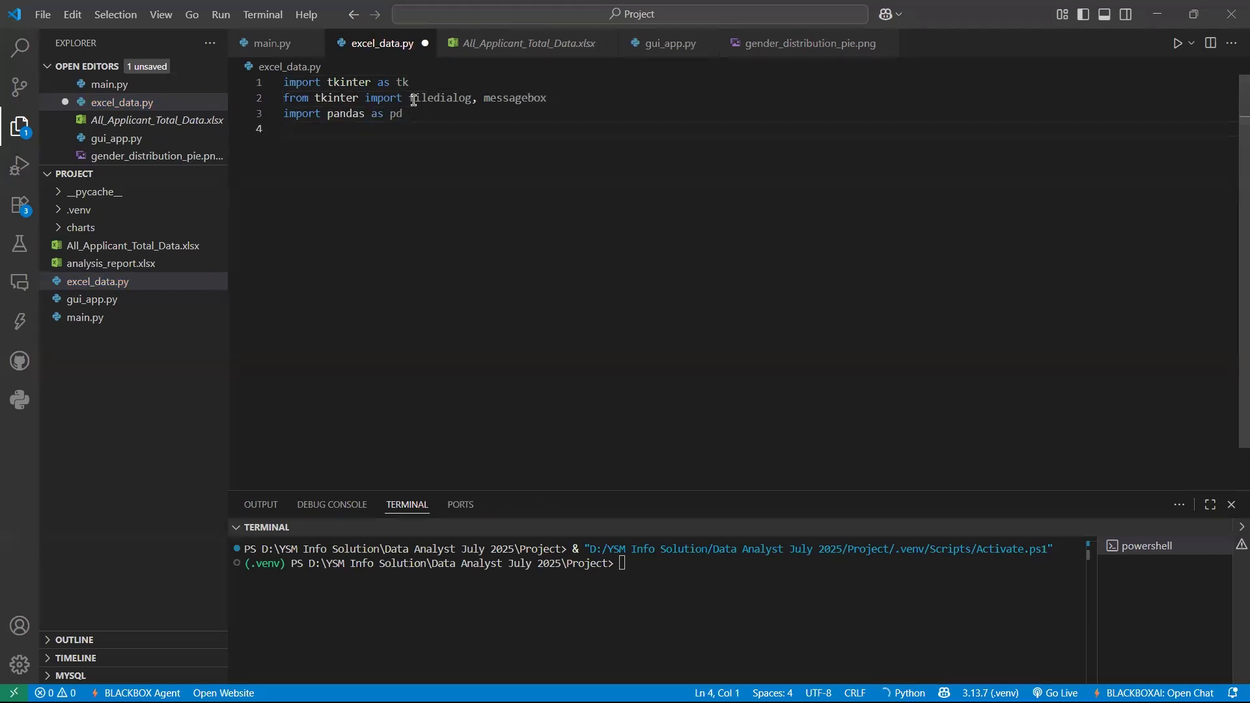
Step: Leave a blank line after the imports and start the function definition "def upload_file():"
key(Return)
text(d)
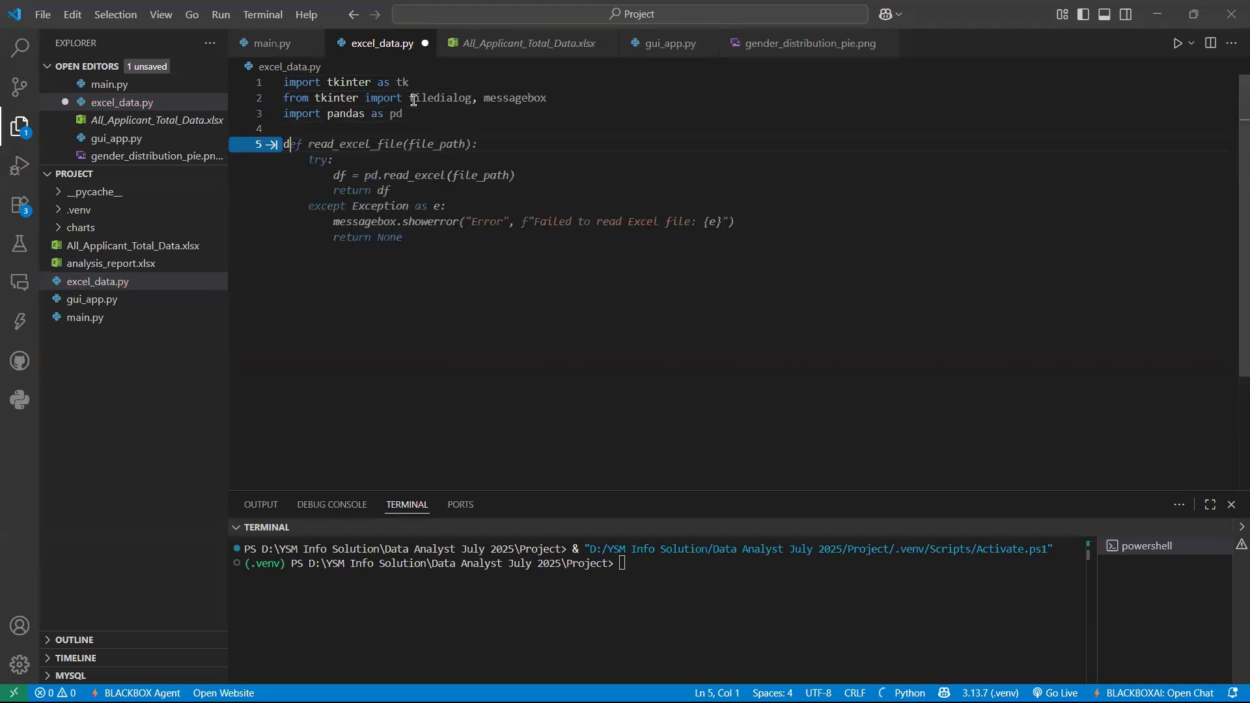
text(ef up)
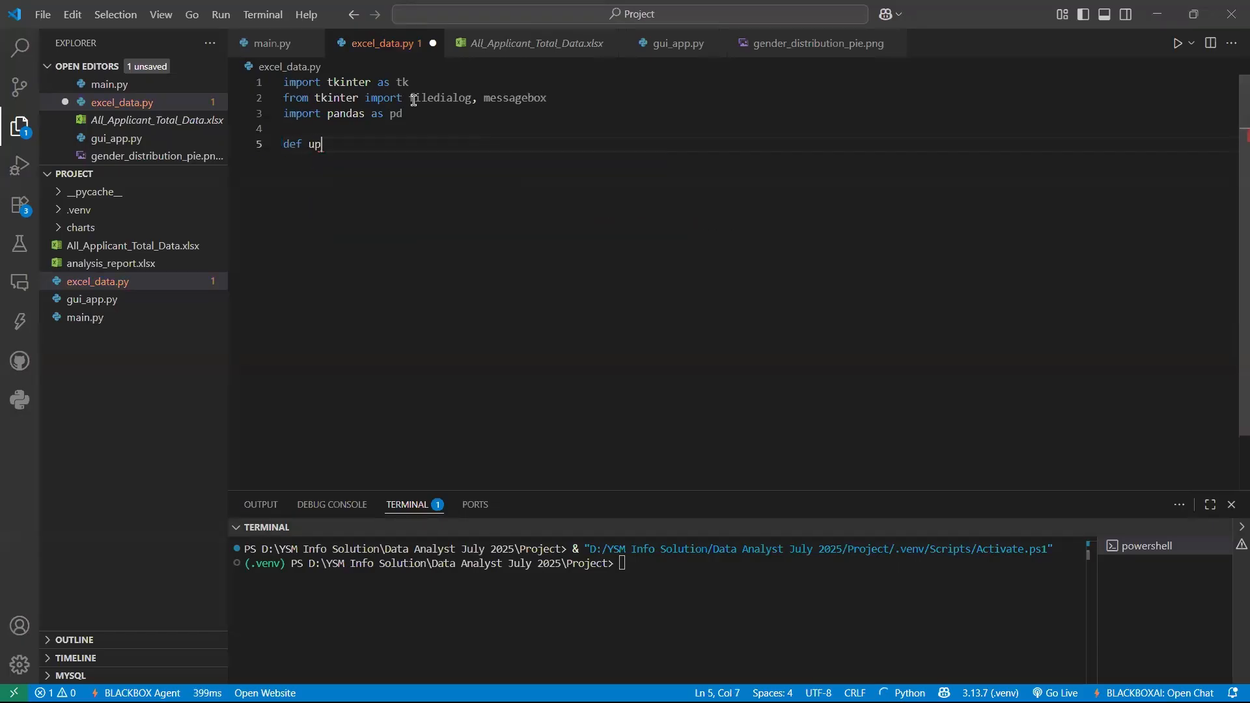
text(load_file)
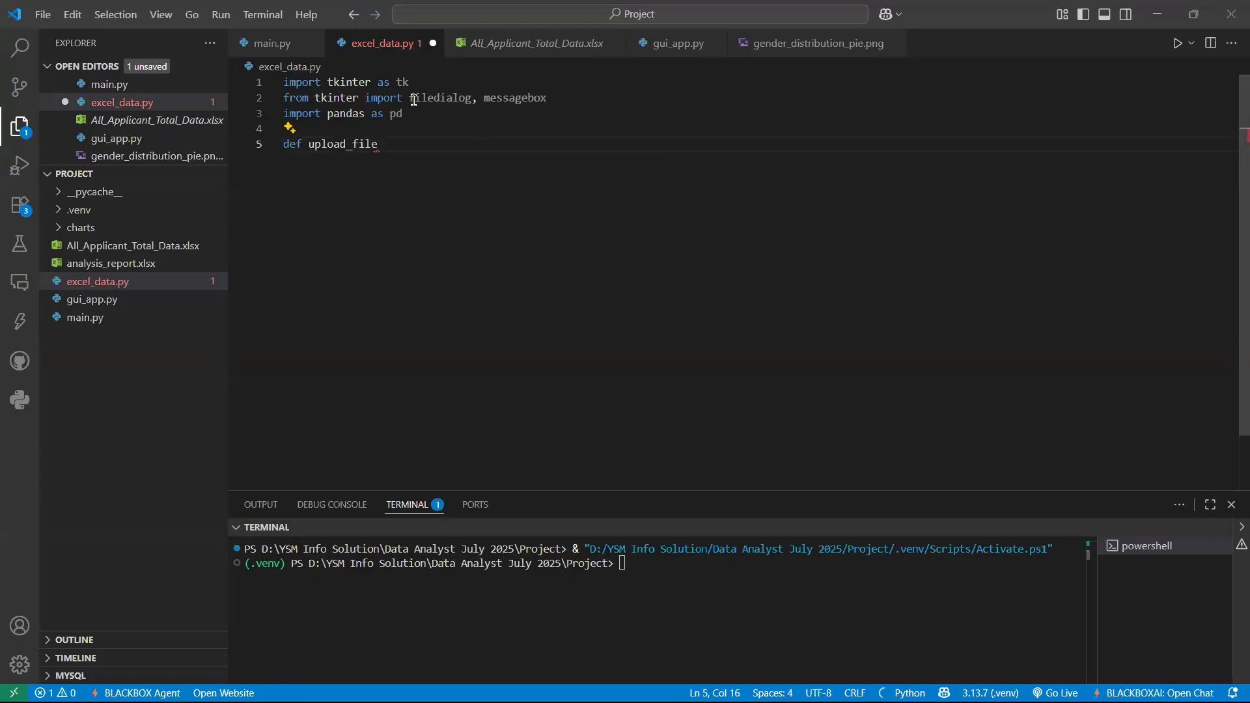
text(()
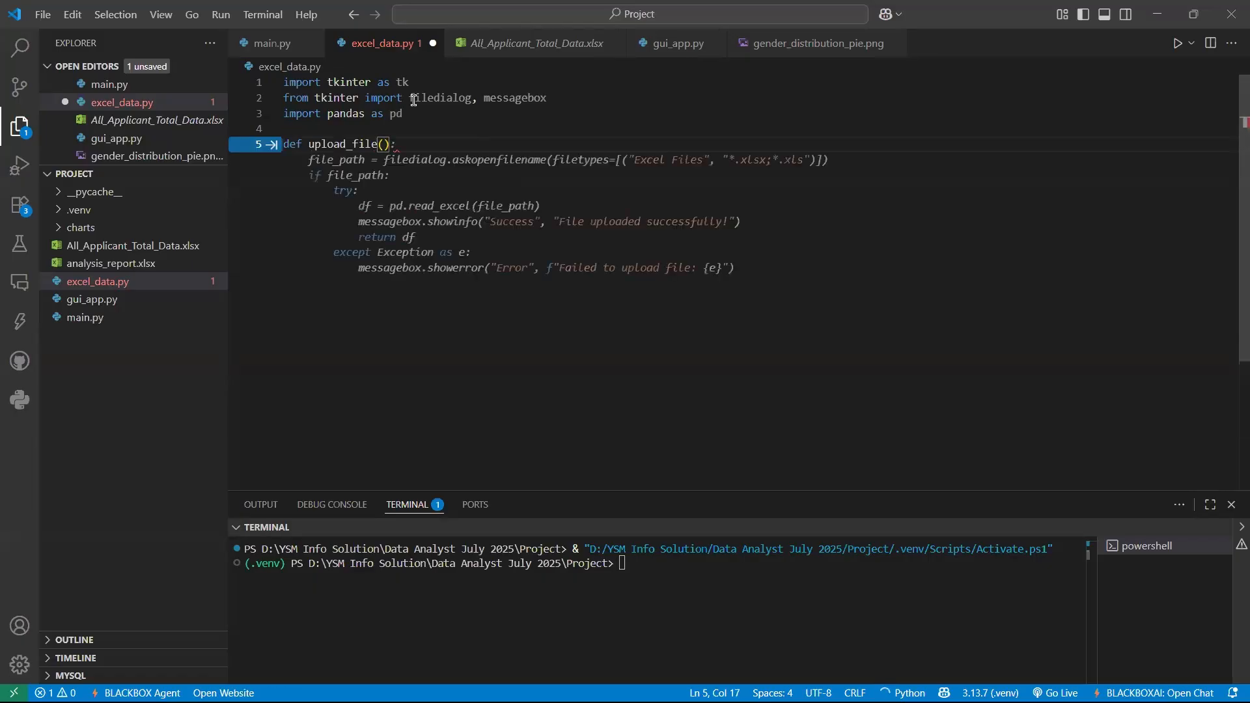
text():)
key(Return)
Step: In the upload_file body, assign file_path to a filedialog.askopenfilename() call, leaving its arguments empty
text(file)
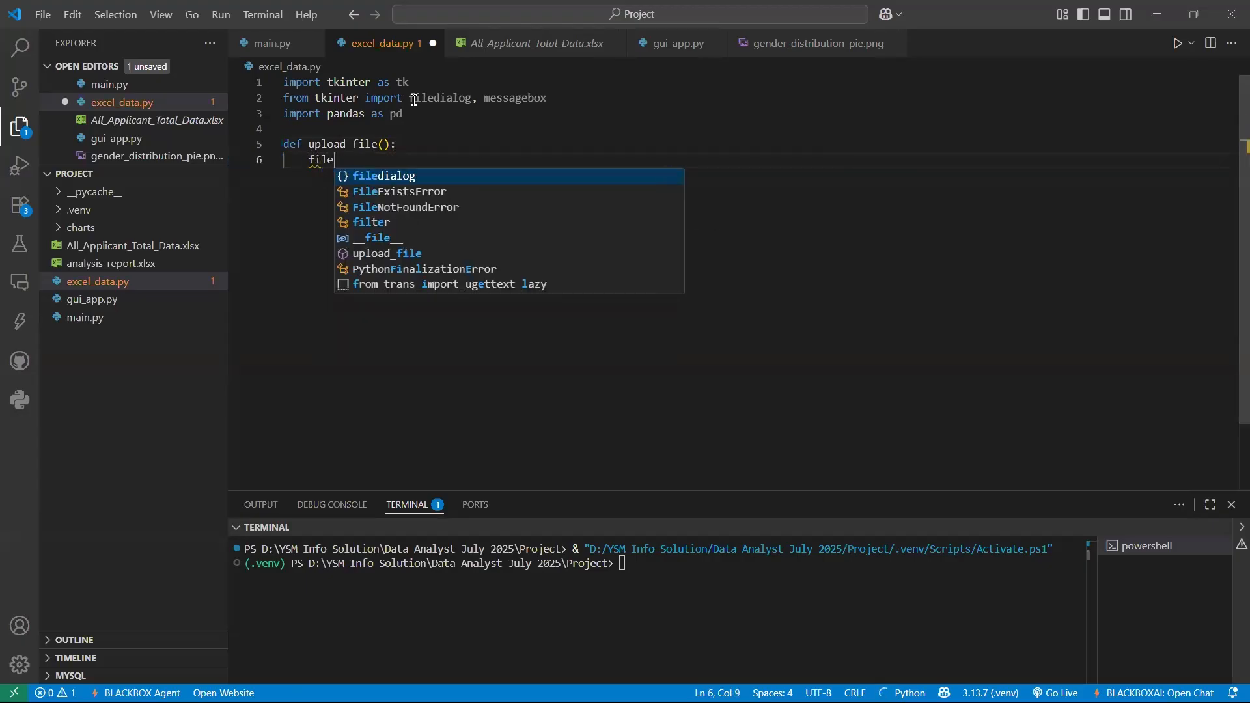
text(_pa)
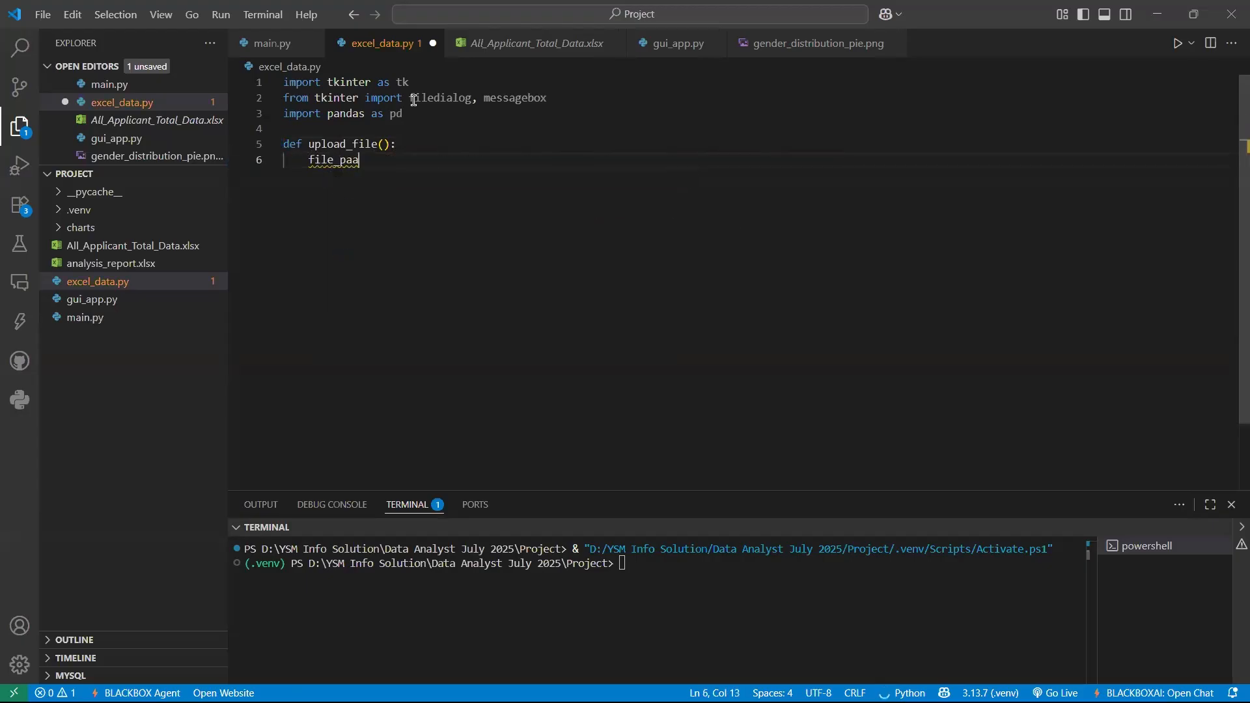
text(th= filedialog)
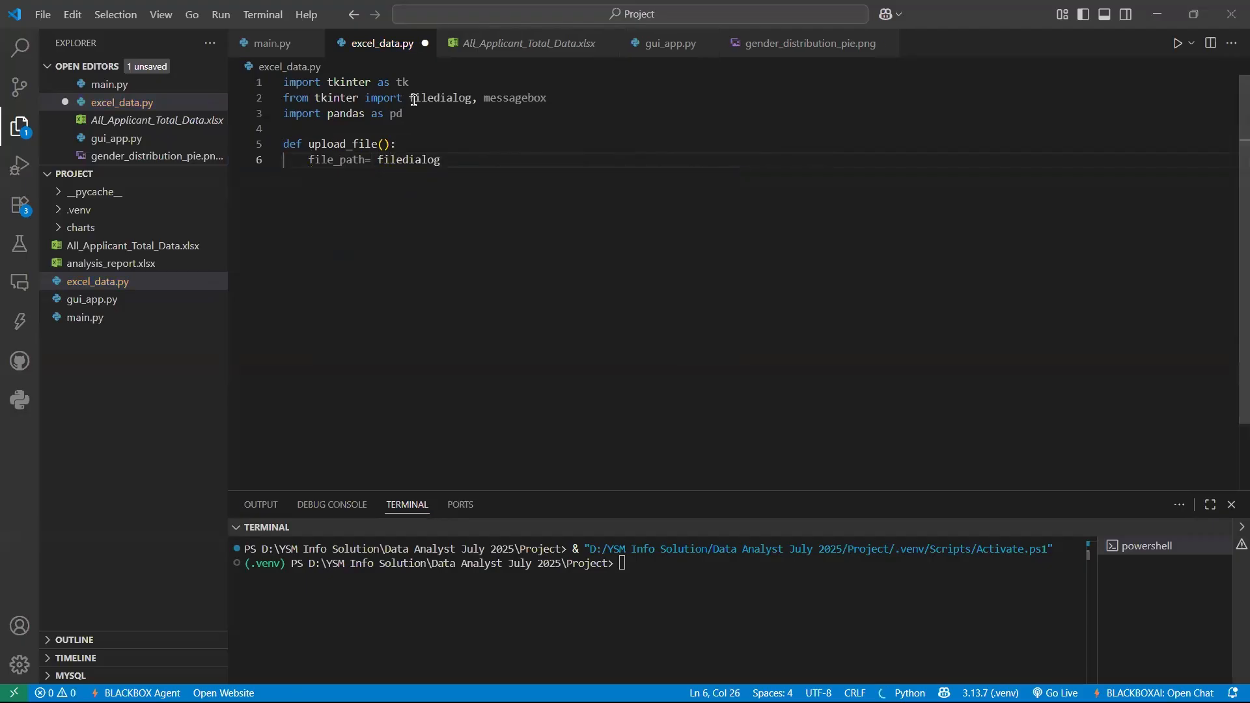
text(.ask)
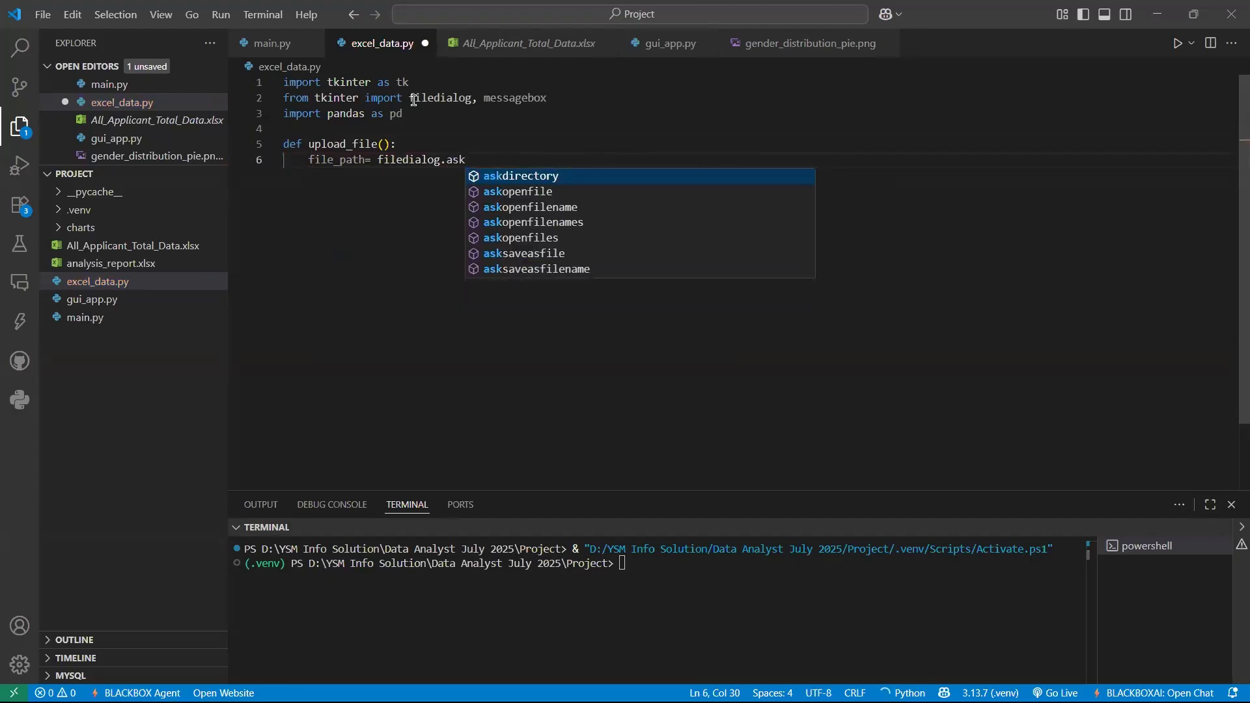
key(Down)
key(Return)
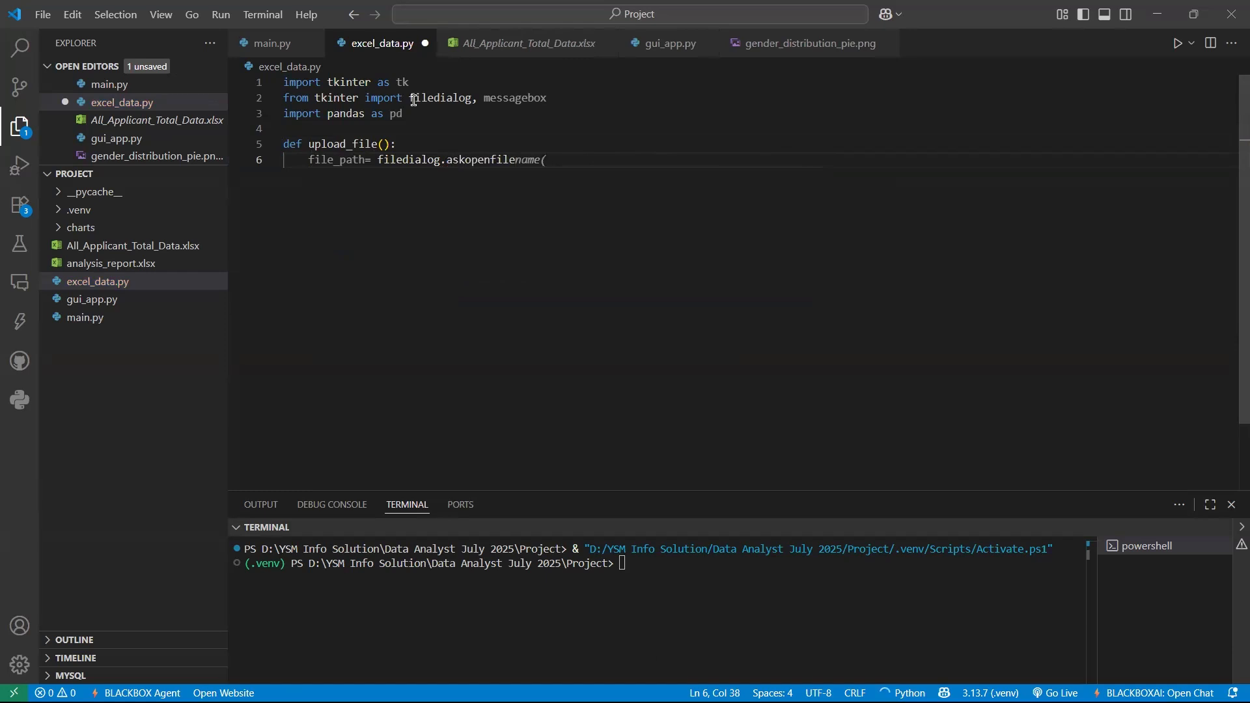
text(name)
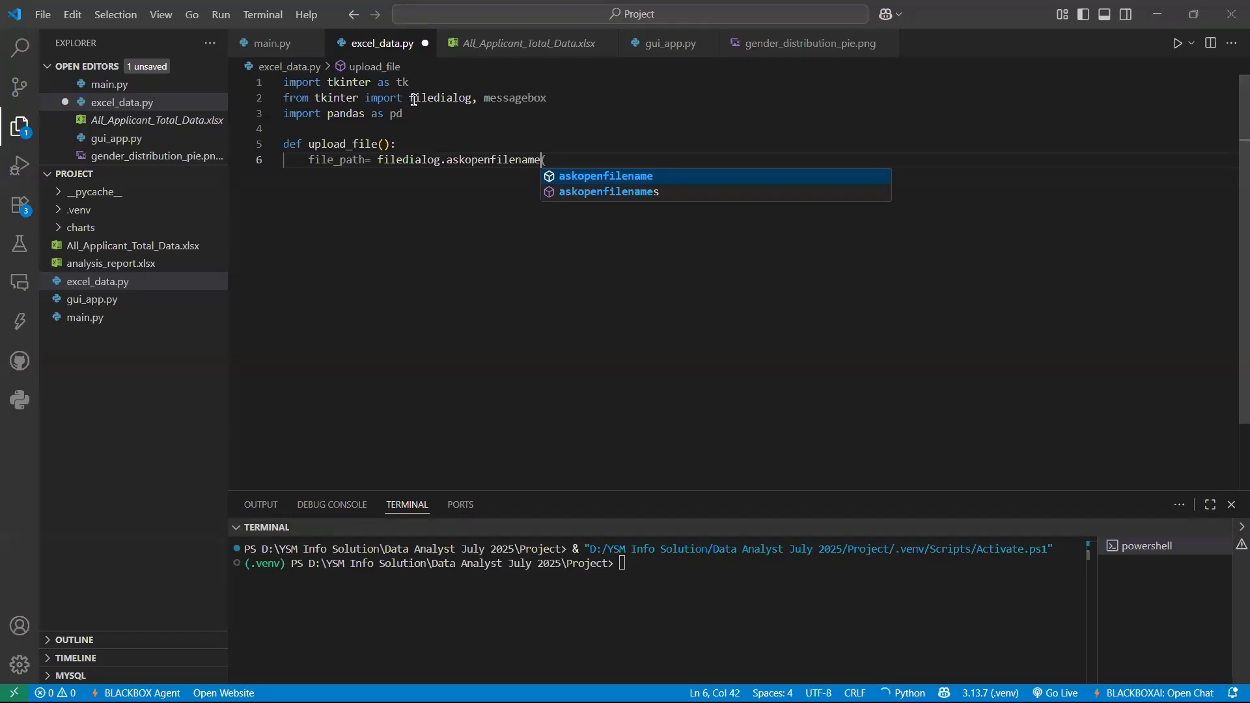
text(()
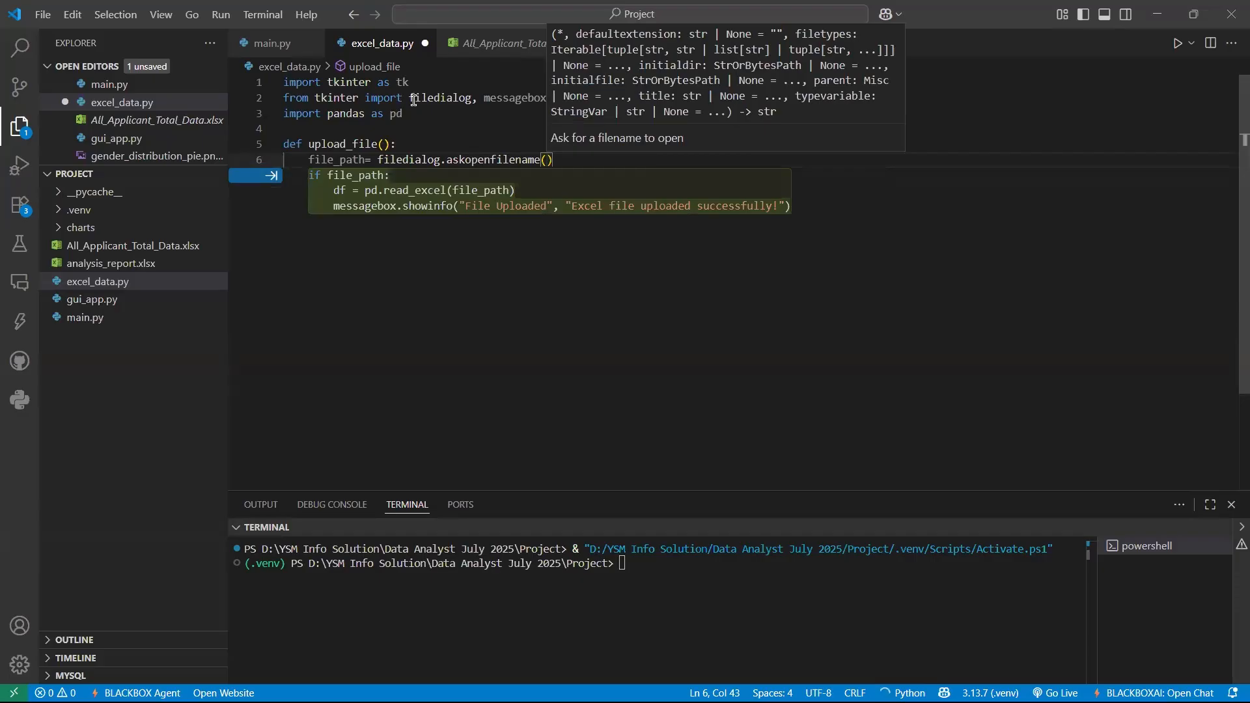
Step: Give the askopenfilename call the argument title="Select the Excel File", followed by a comma and a new line for the next argument
text(title=)
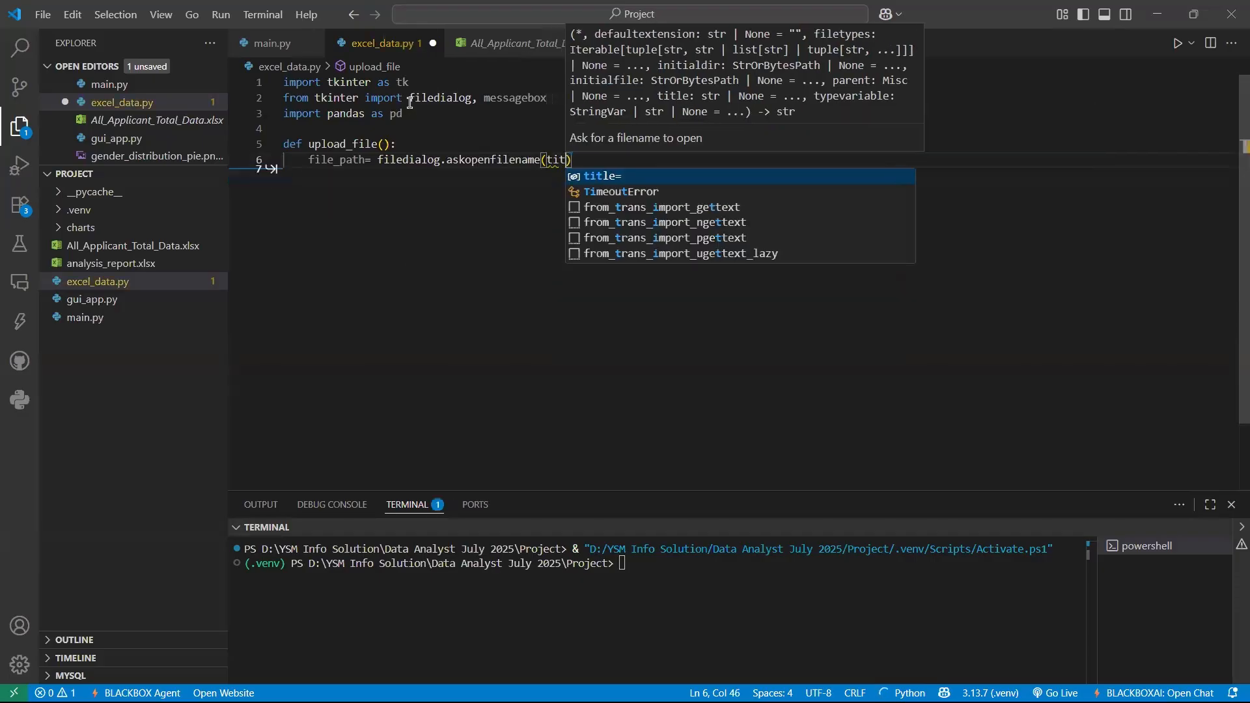
text(")
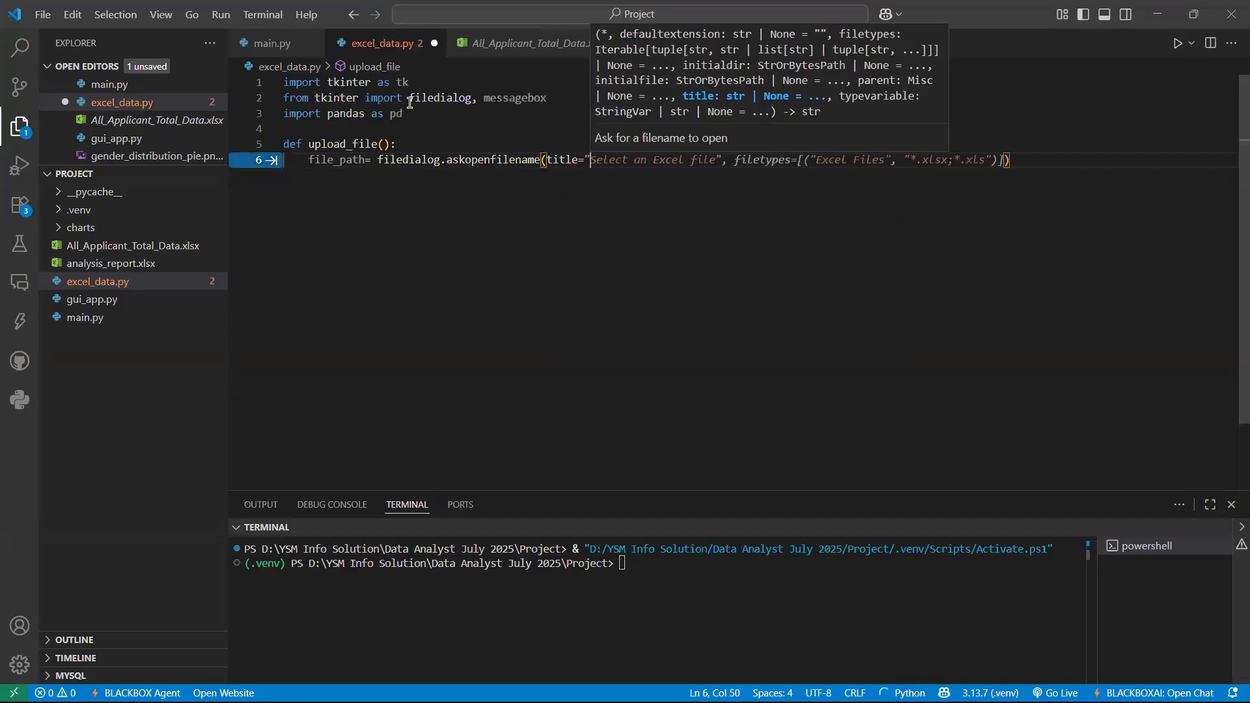
text(Select the )
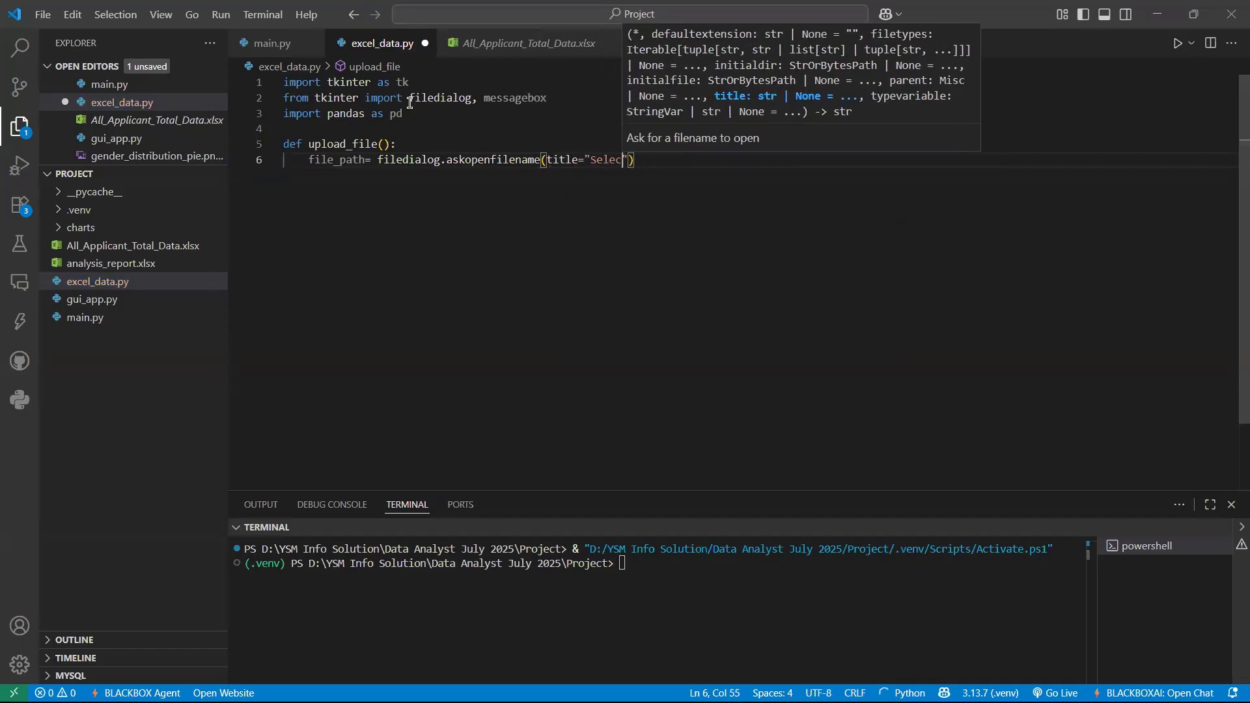
text(Exce)
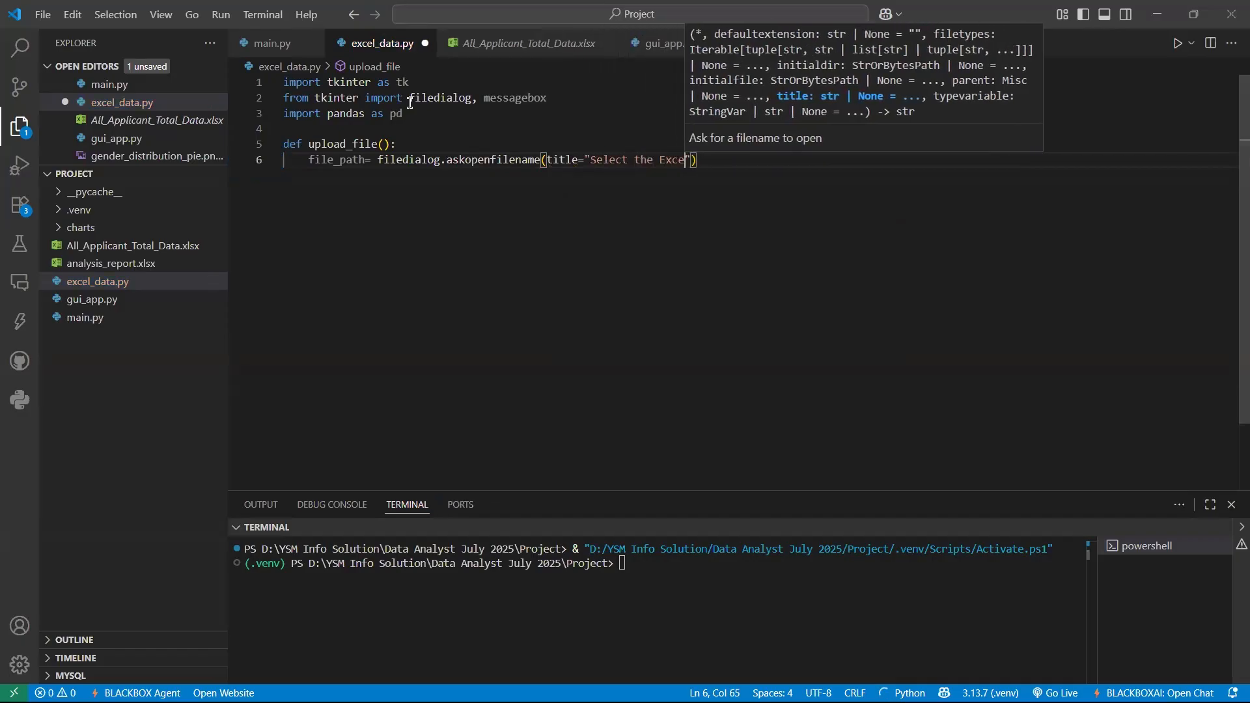
text(l File)
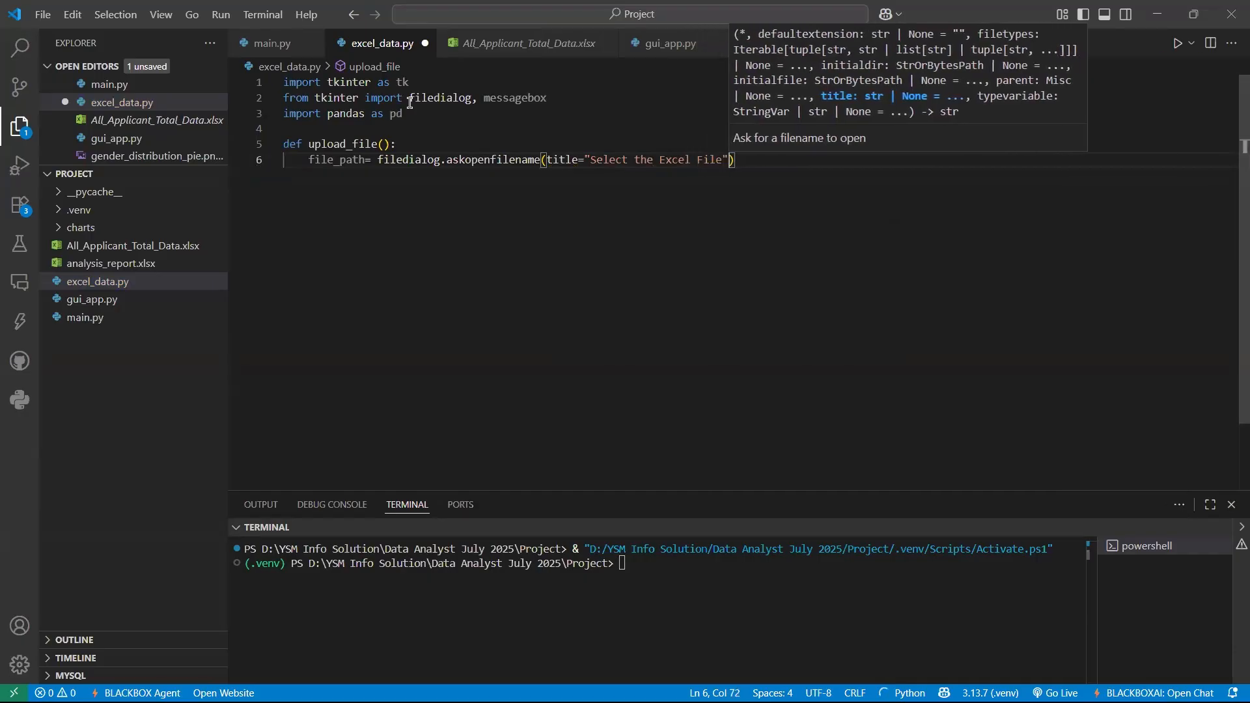
key(Right)
key(Return)
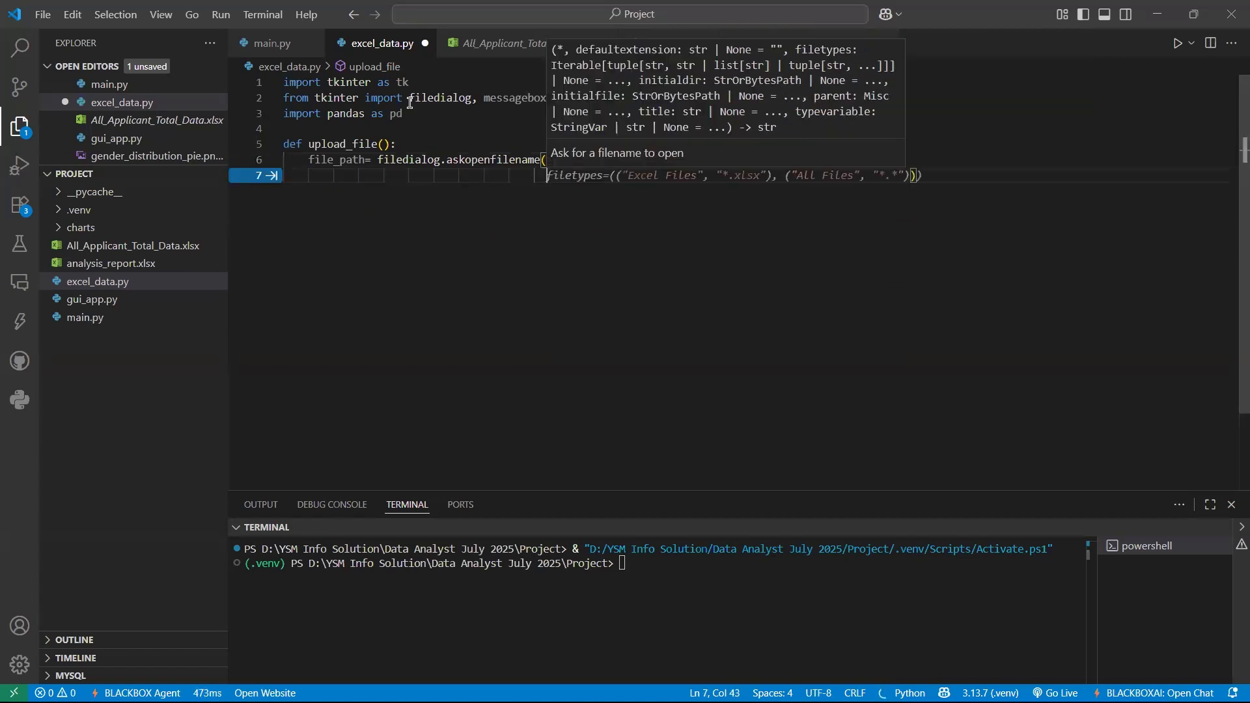
Step: Add the argument filetypes=[("Excel files", "*.xlsx *.xls")], close the askopenfilename call and begin a new line in the function body
text(fii)
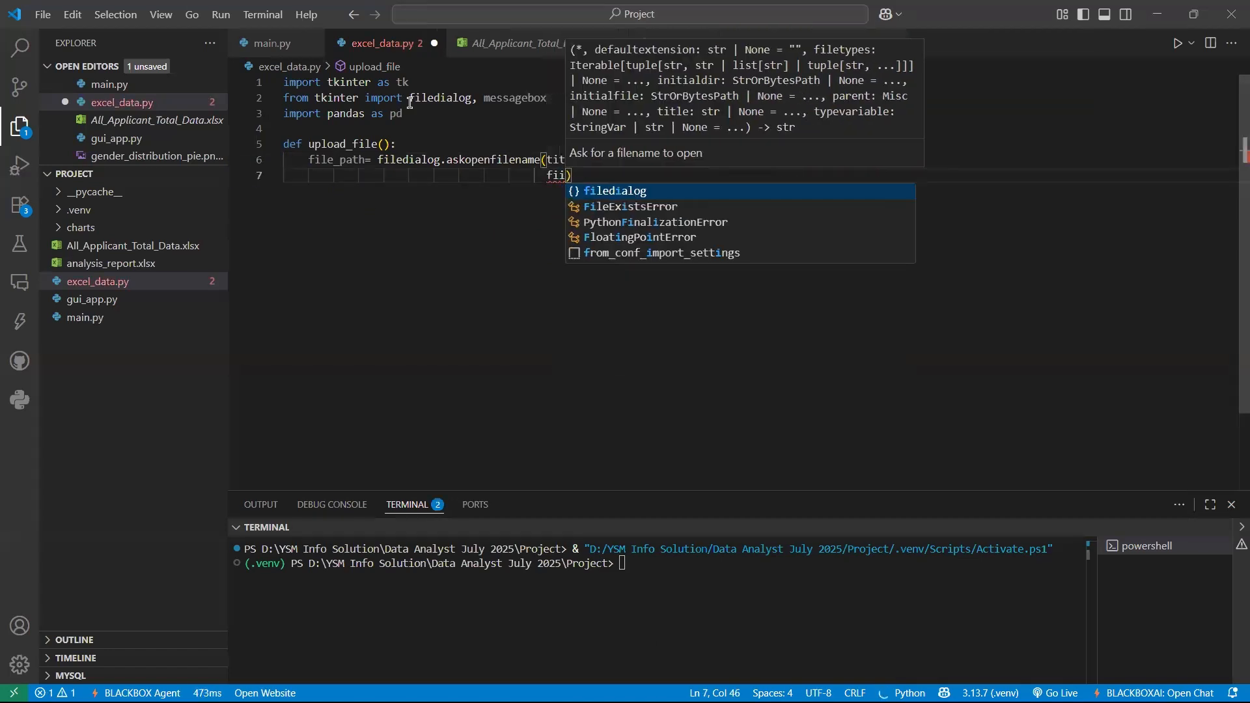
key(BackSpace)
key(Tab)
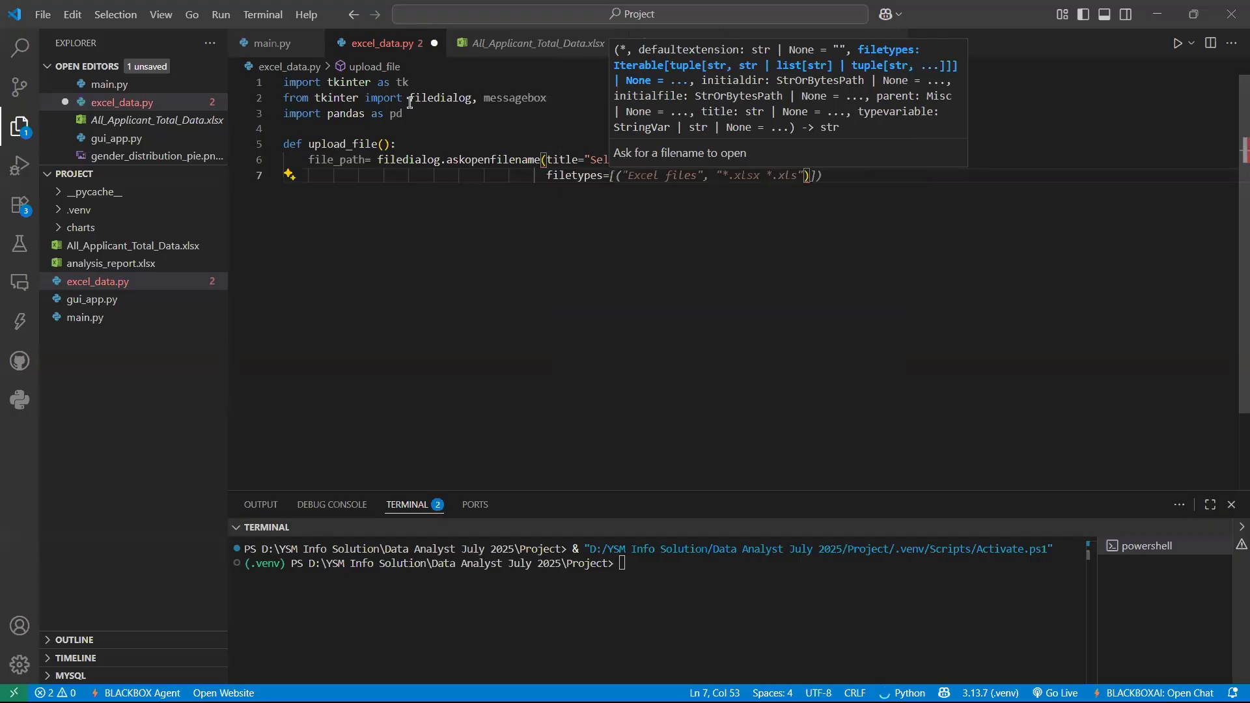
text([("Excel files", "*.xlsx )
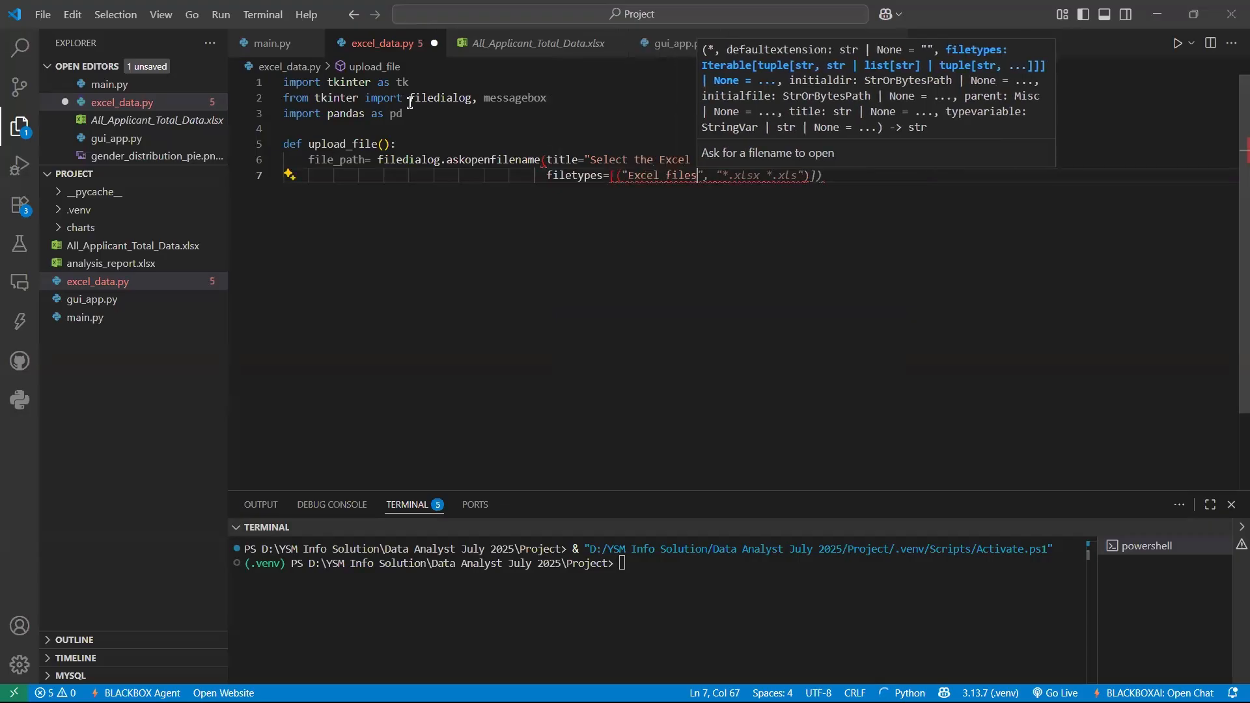
text(*.xls")
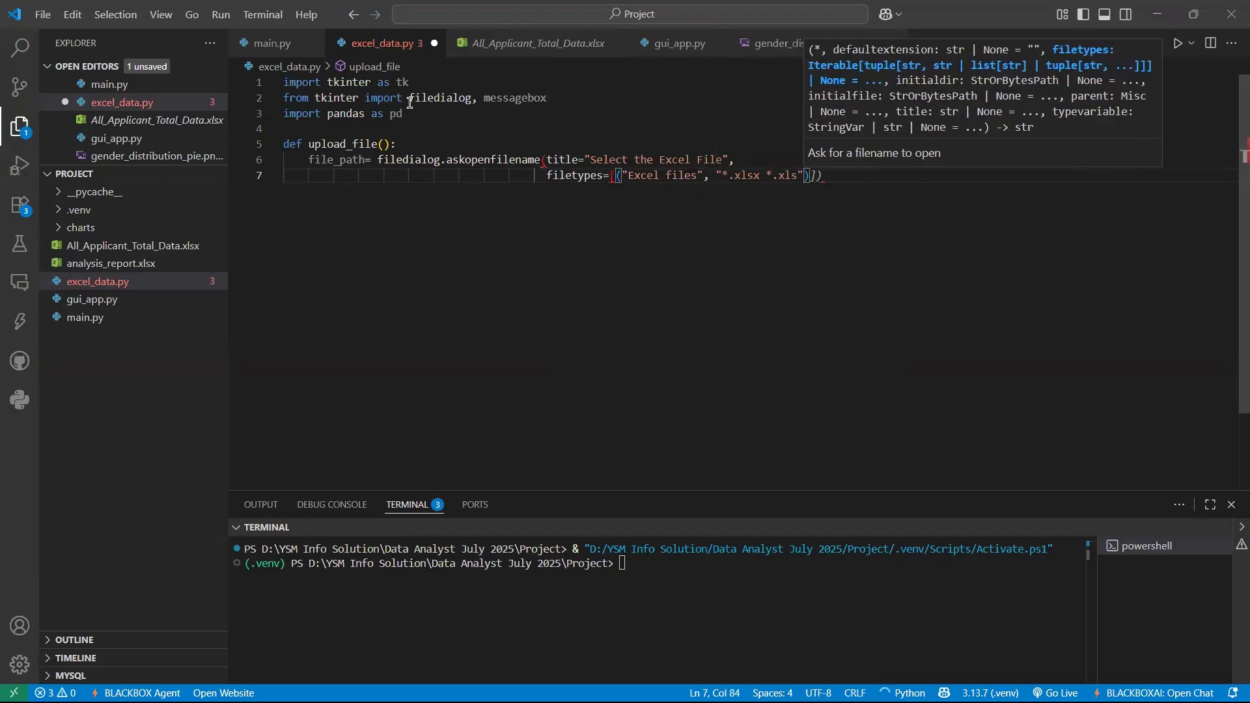
text())
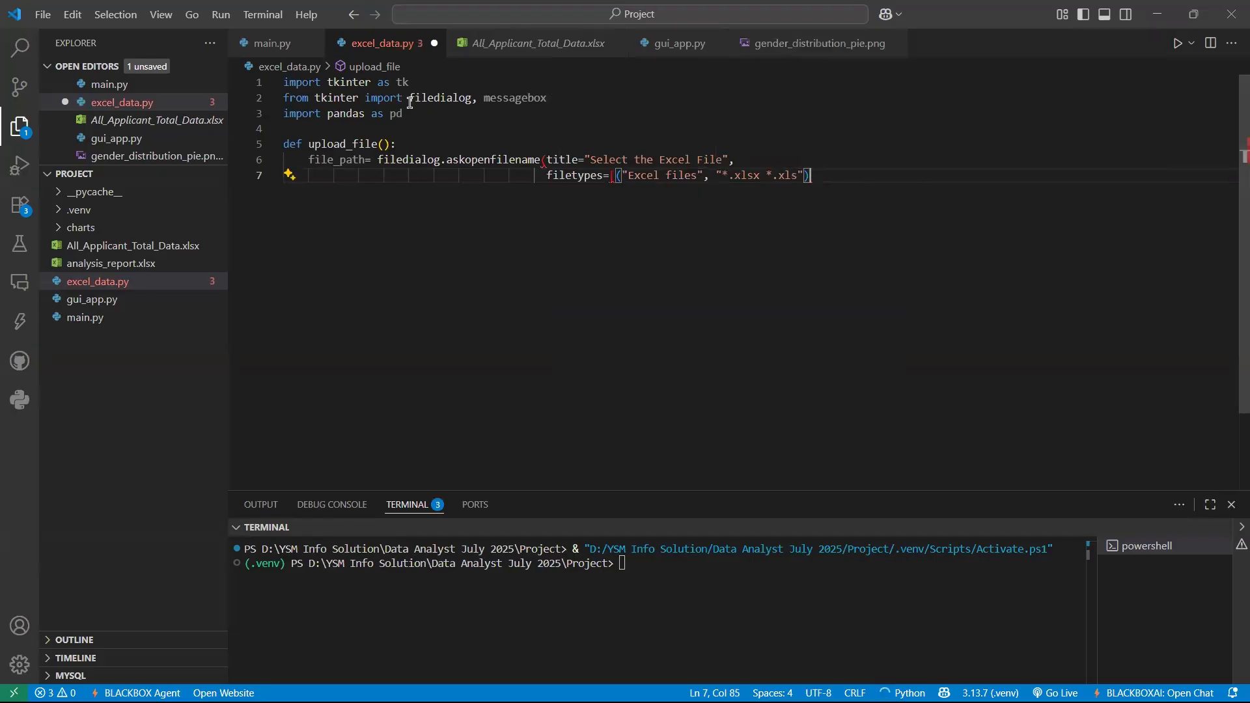
text(])
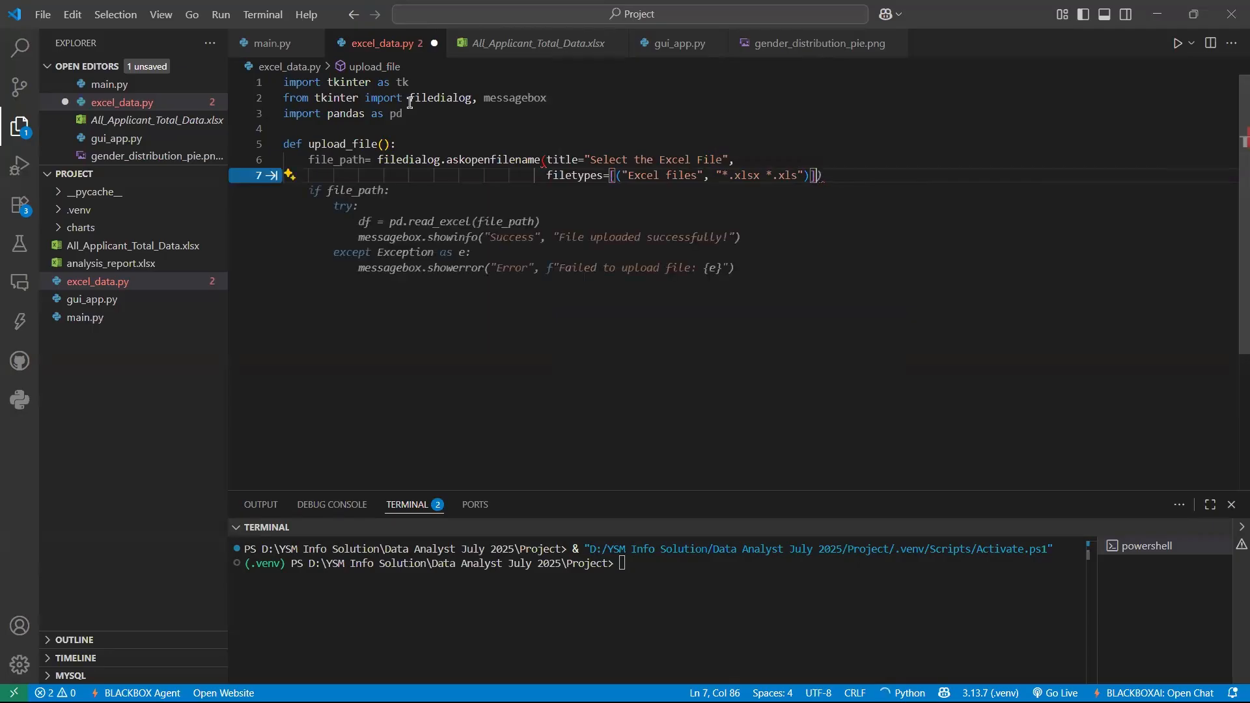
key(Return)
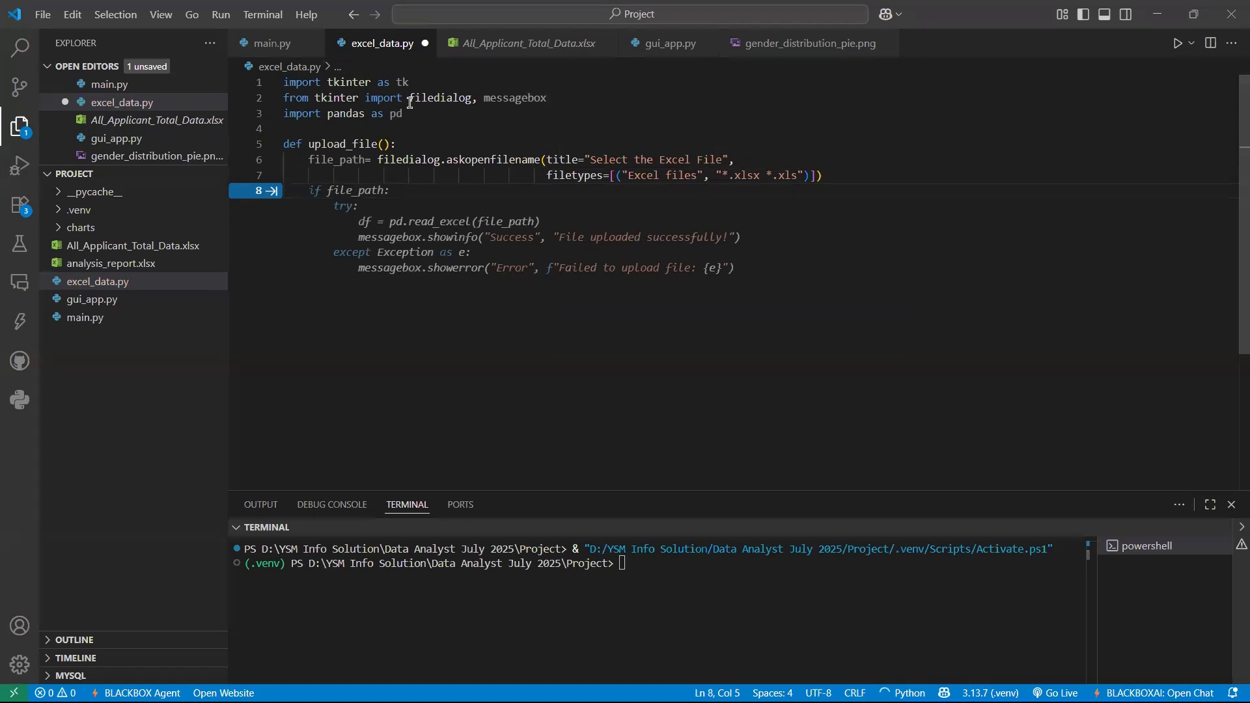
Step: Add the condition "if file_path:" to the upload_file body and begin an indented line beneath it
text(if file)
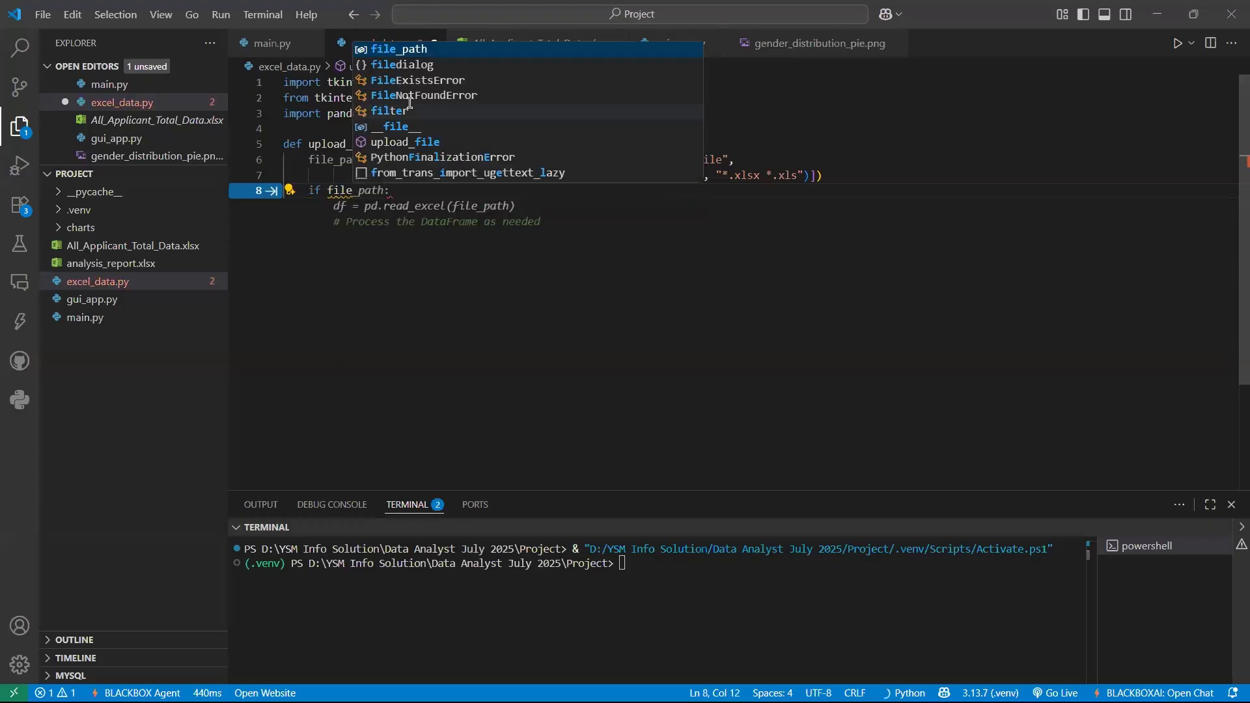
key(Tab)
text(:)
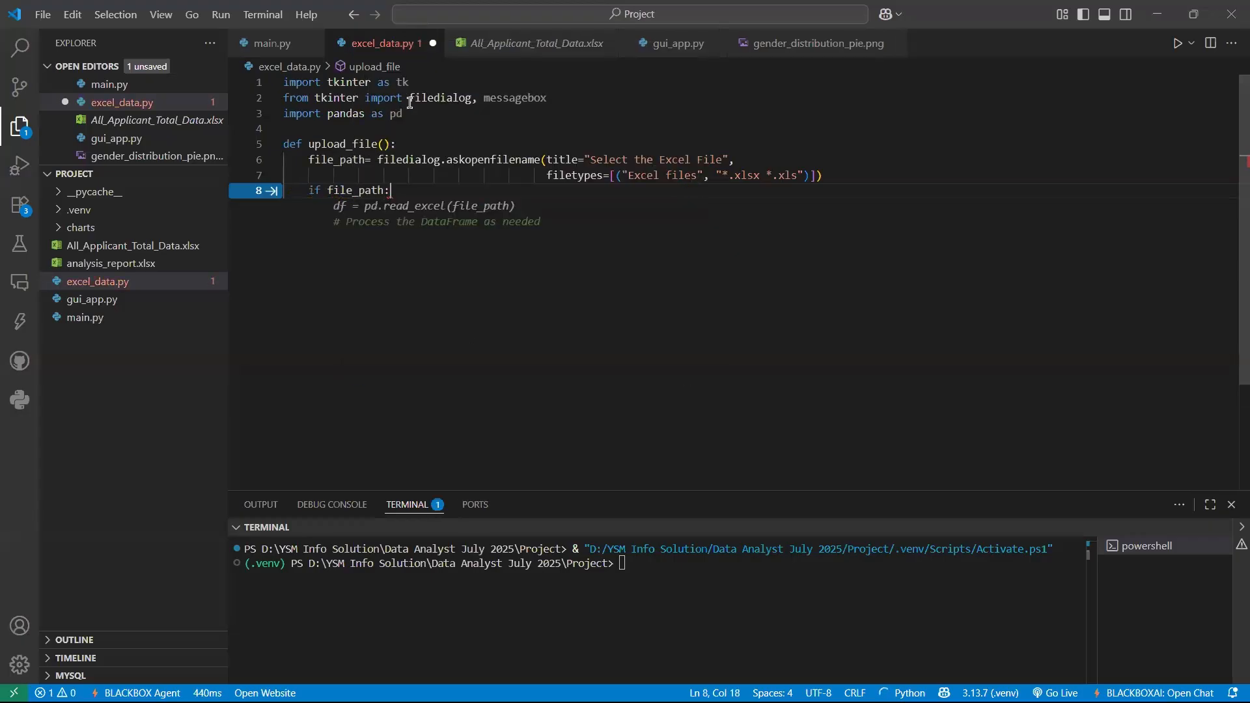
key(Return)
text(if)
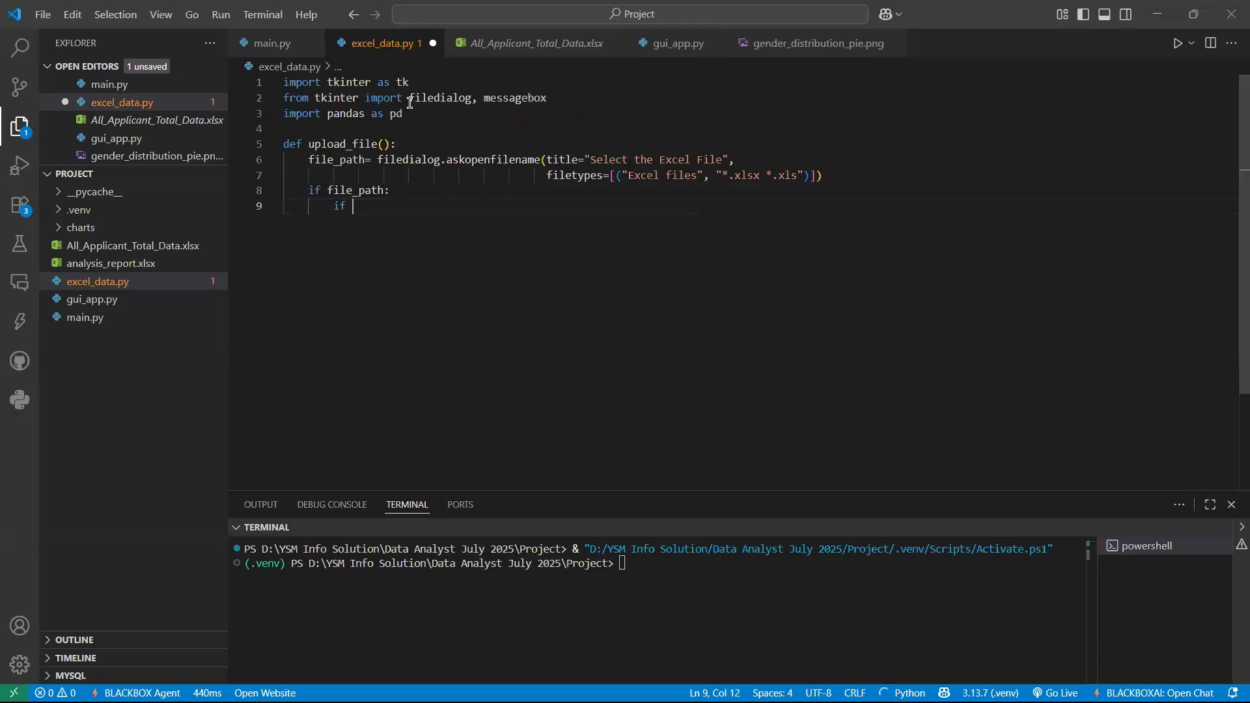
key(BackSpace)
key(BackSpace)
key(BackSpace)
Step: Inside the if block, write "df = pd.read_excel(file_path)" to load the selected Excel file
text(df )
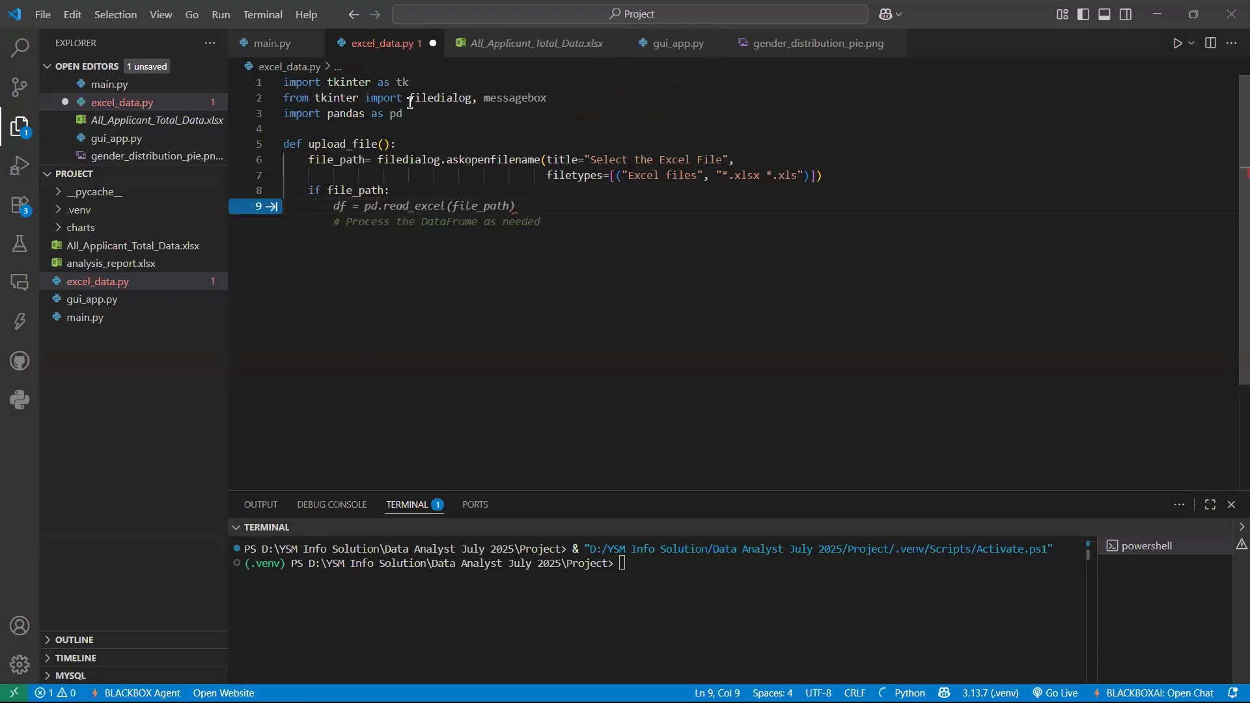
text(= pd)
key(Escape)
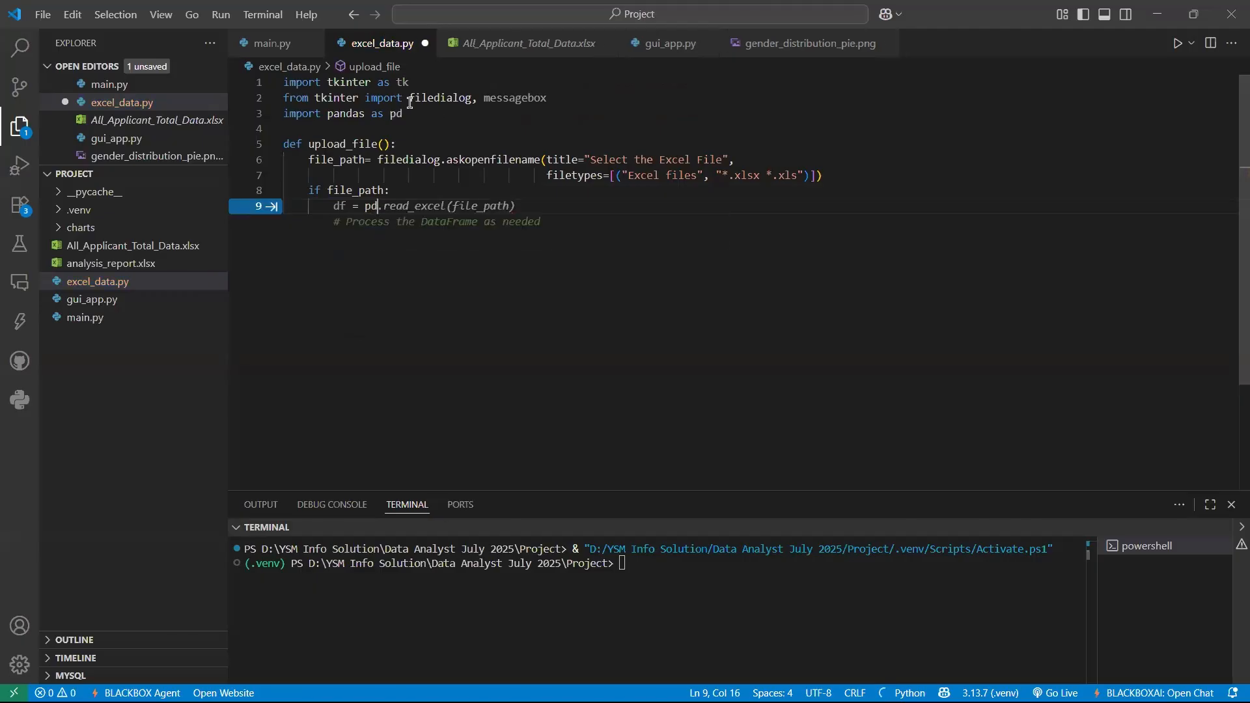
text(.re)
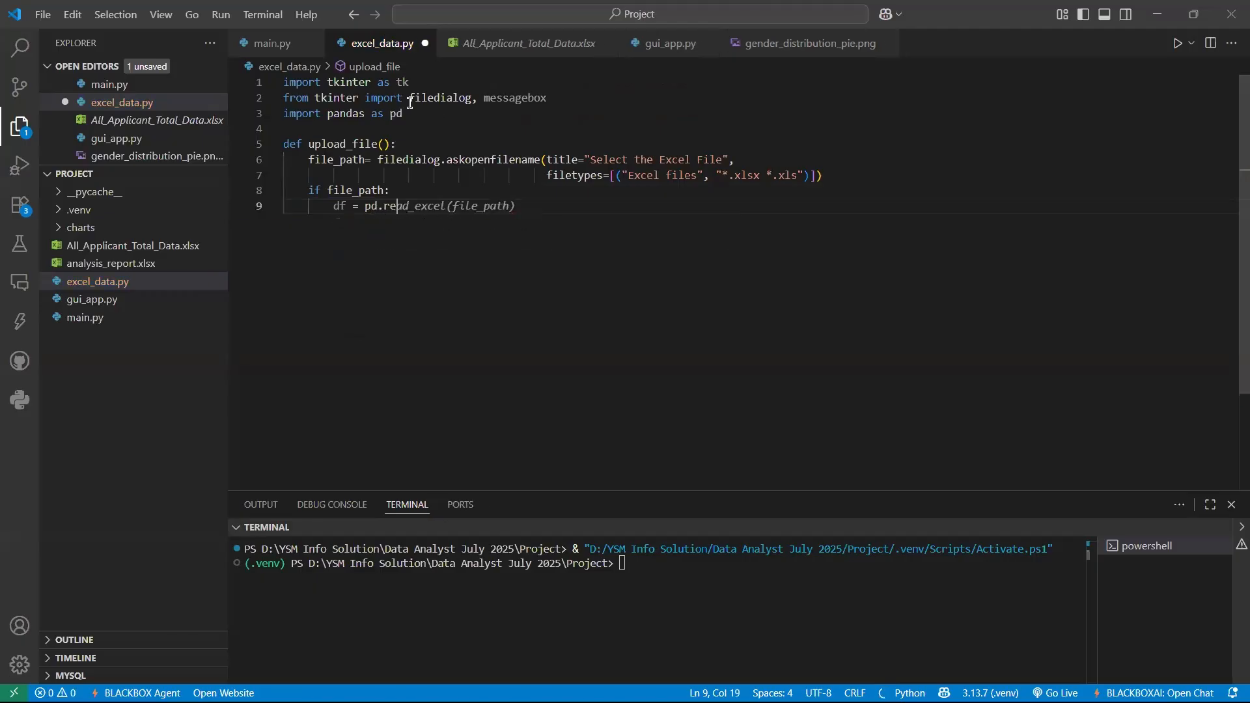
text(ad)
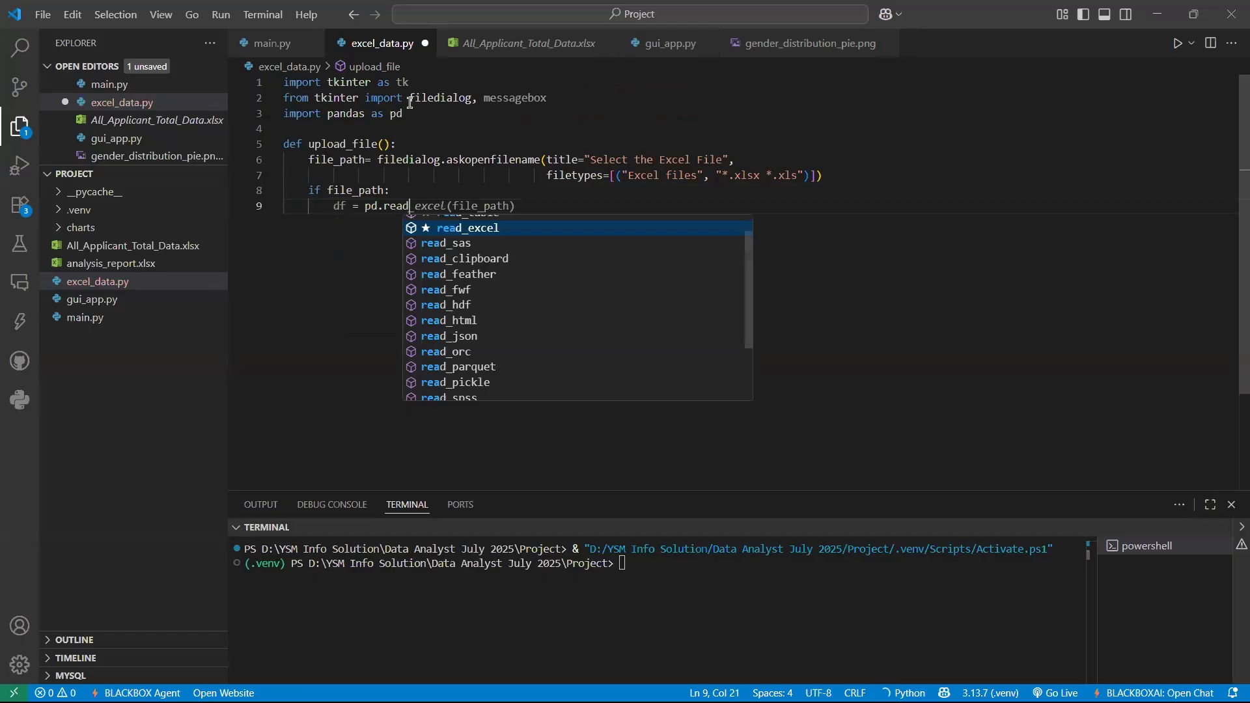
key(Down)
key(Down)
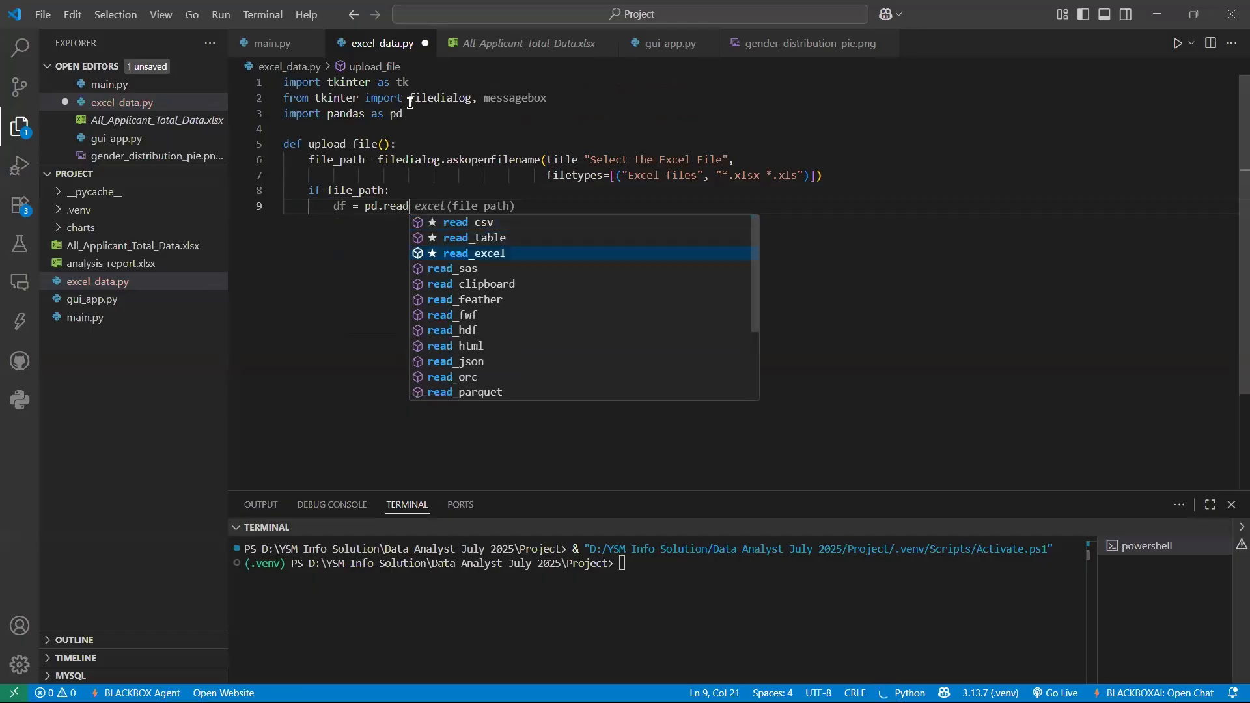
key(Down)
key(Up)
key(Return)
text((file_path)
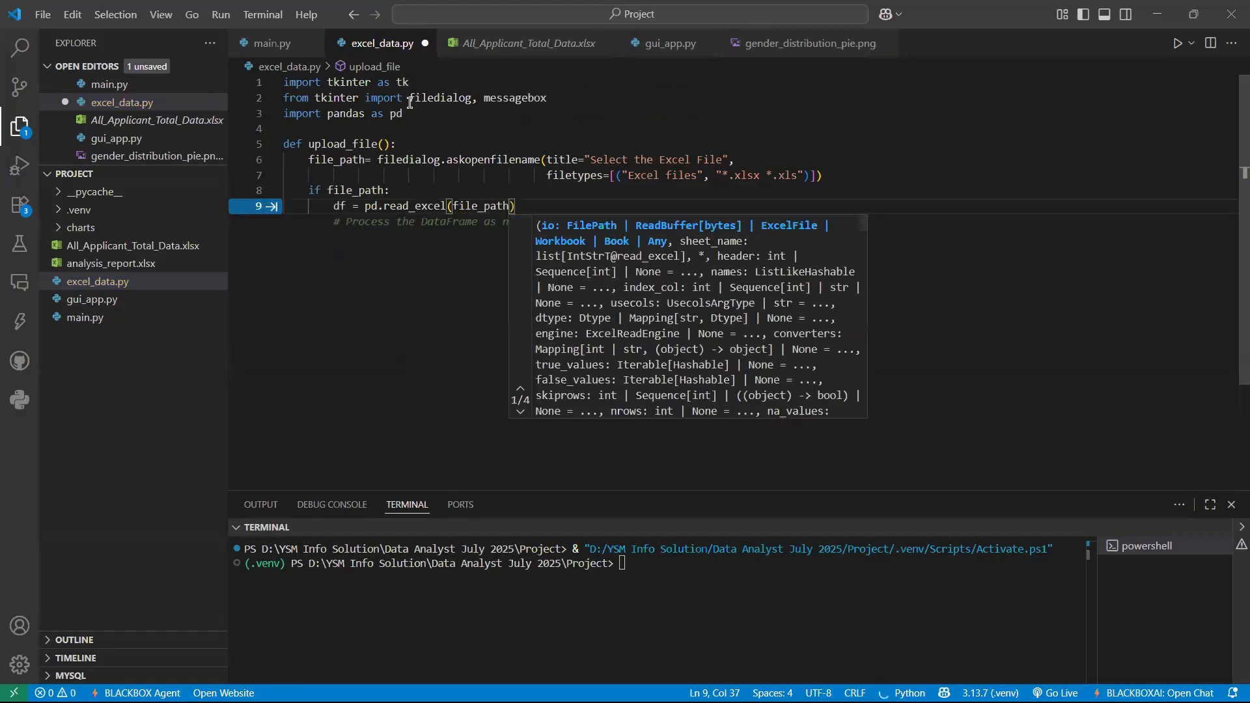
text())
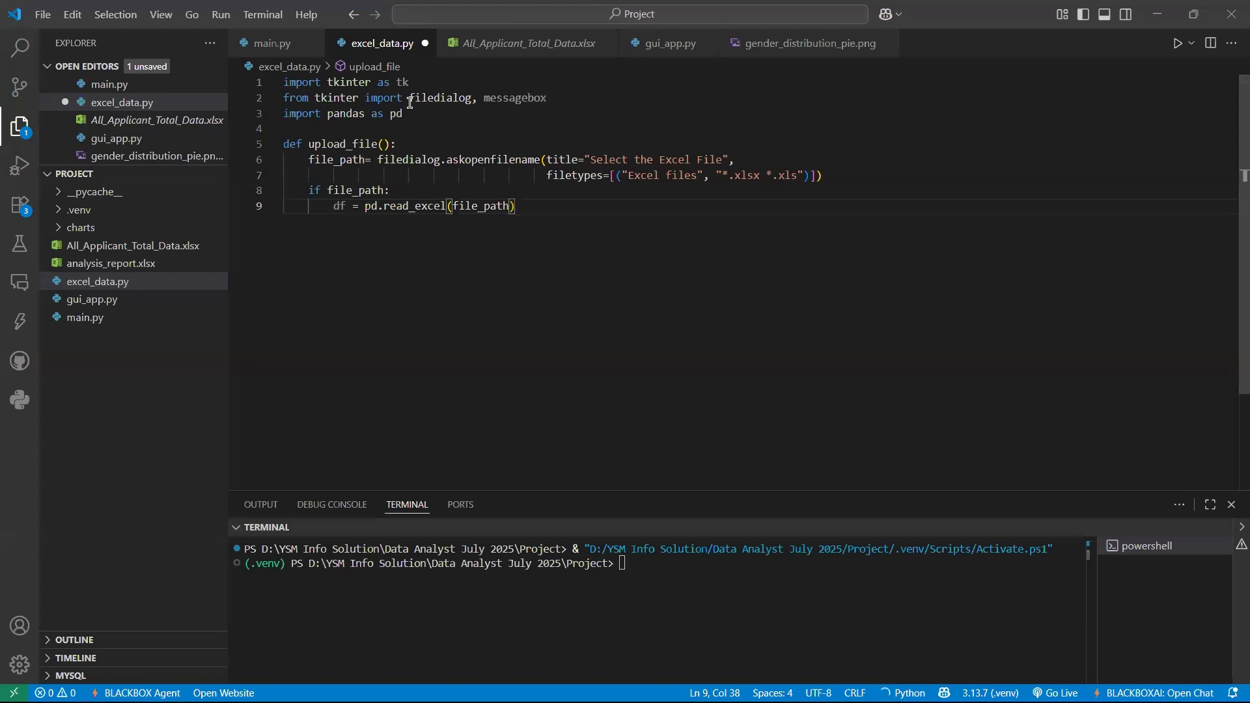
Step: Leave a blank line after the read_excel statement and begin the next statement in the if block with "preview"
key(Return)
key(Return)
text(pr)
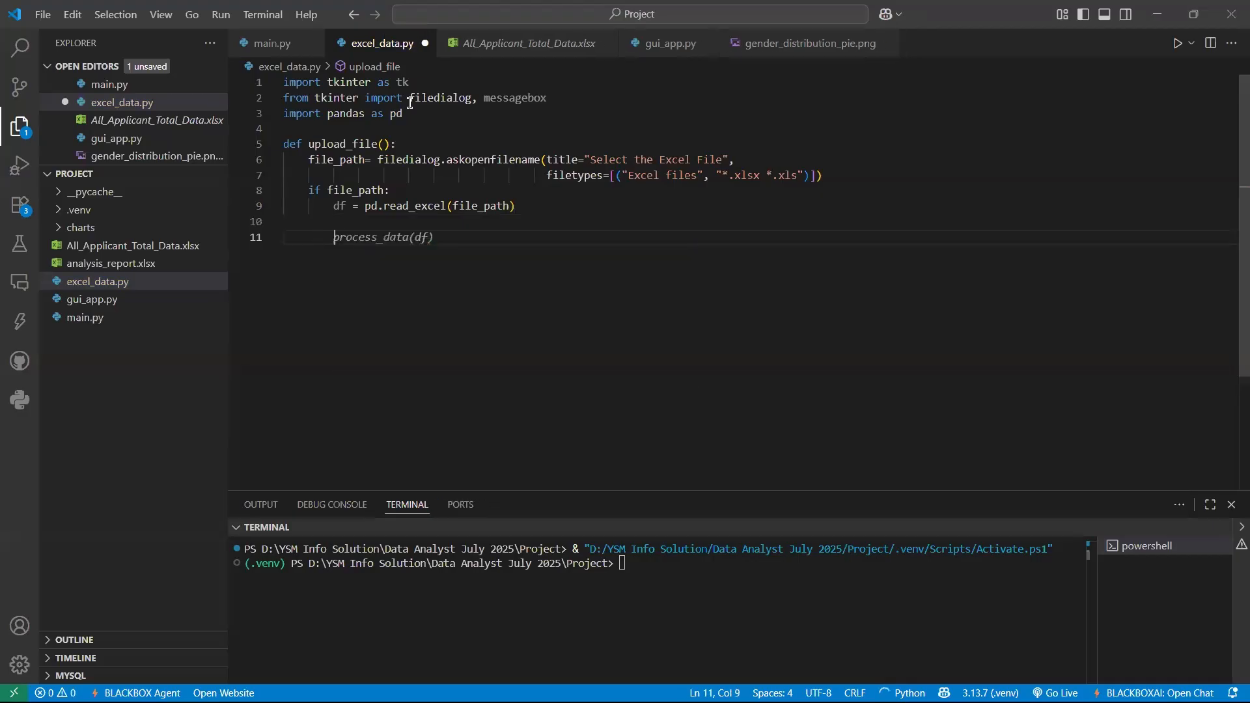
text(iv)
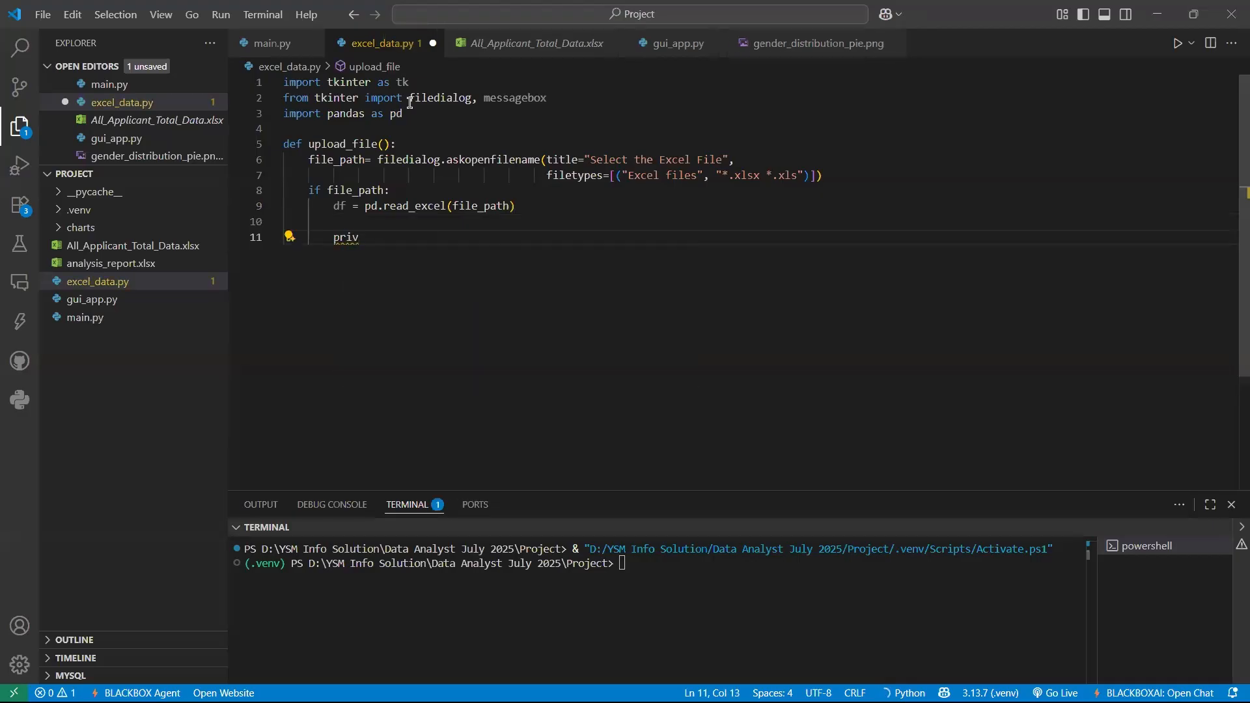
key(BackSpace)
key(BackSpace)
text(eri)
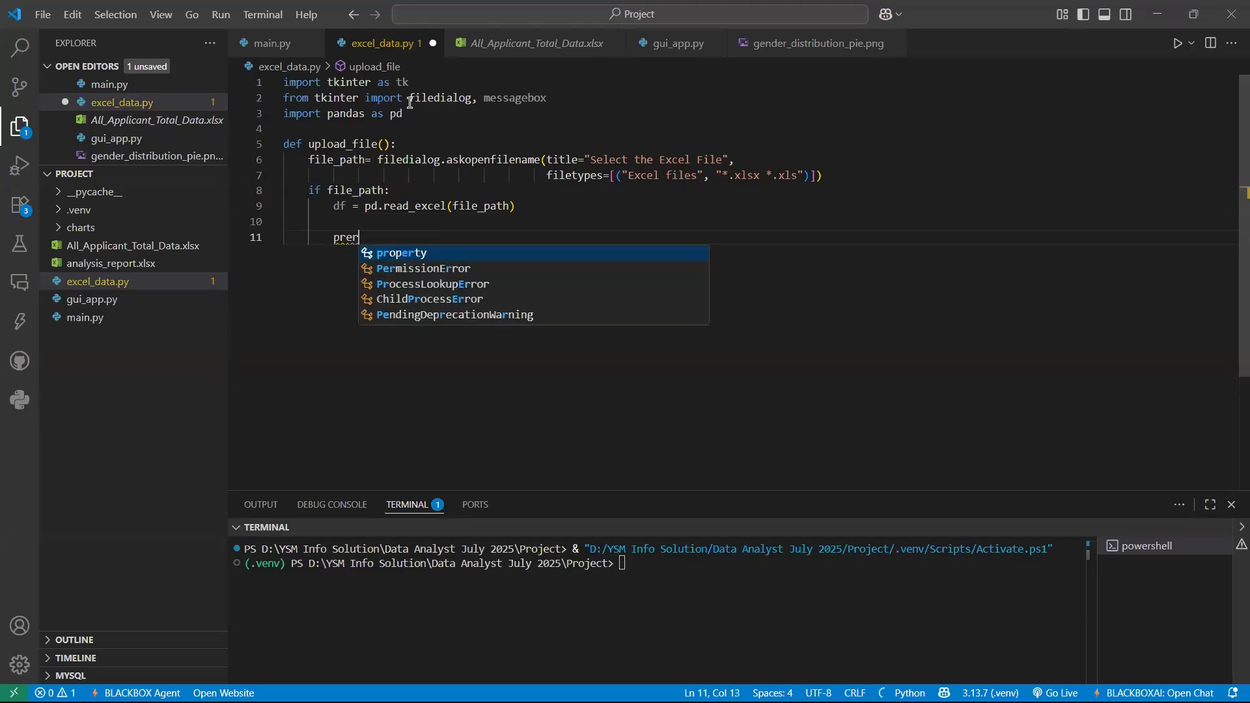
key(BackSpace)
key(BackSpace)
key(BackSpace)
text(eview)
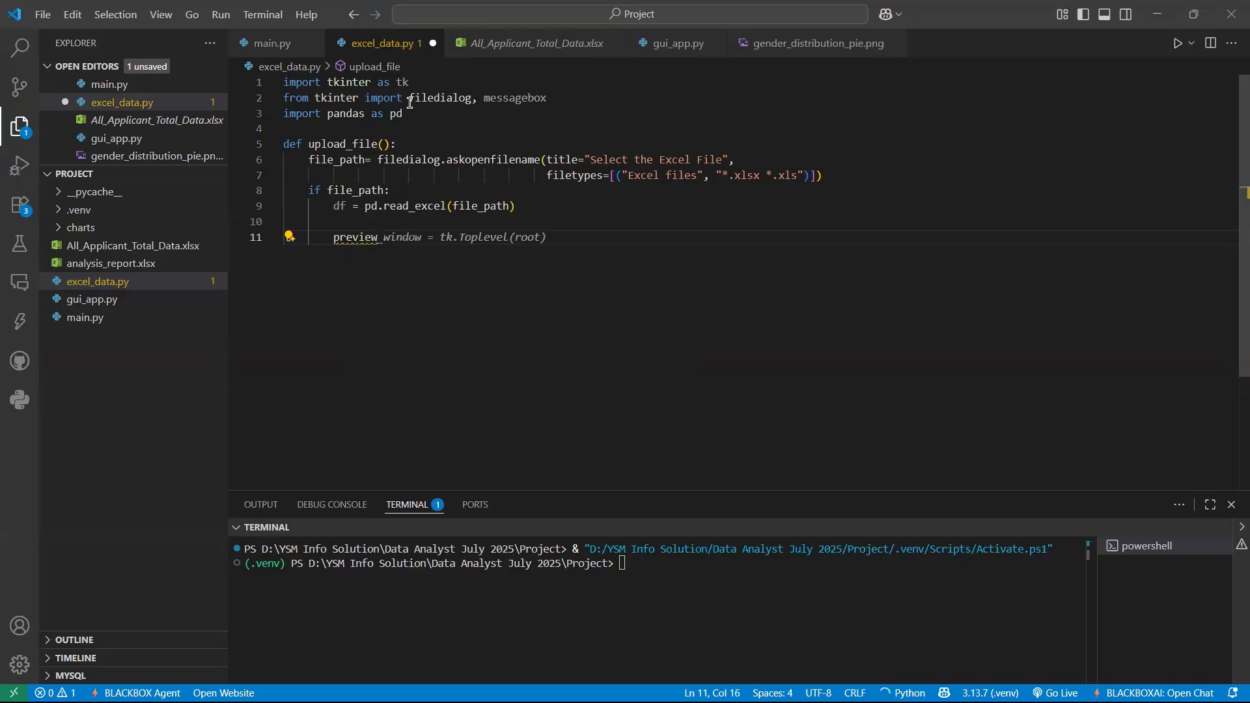
Step: Complete the line under the Excel read as preview_data =df.head().to_string(index=False)
text(_data)
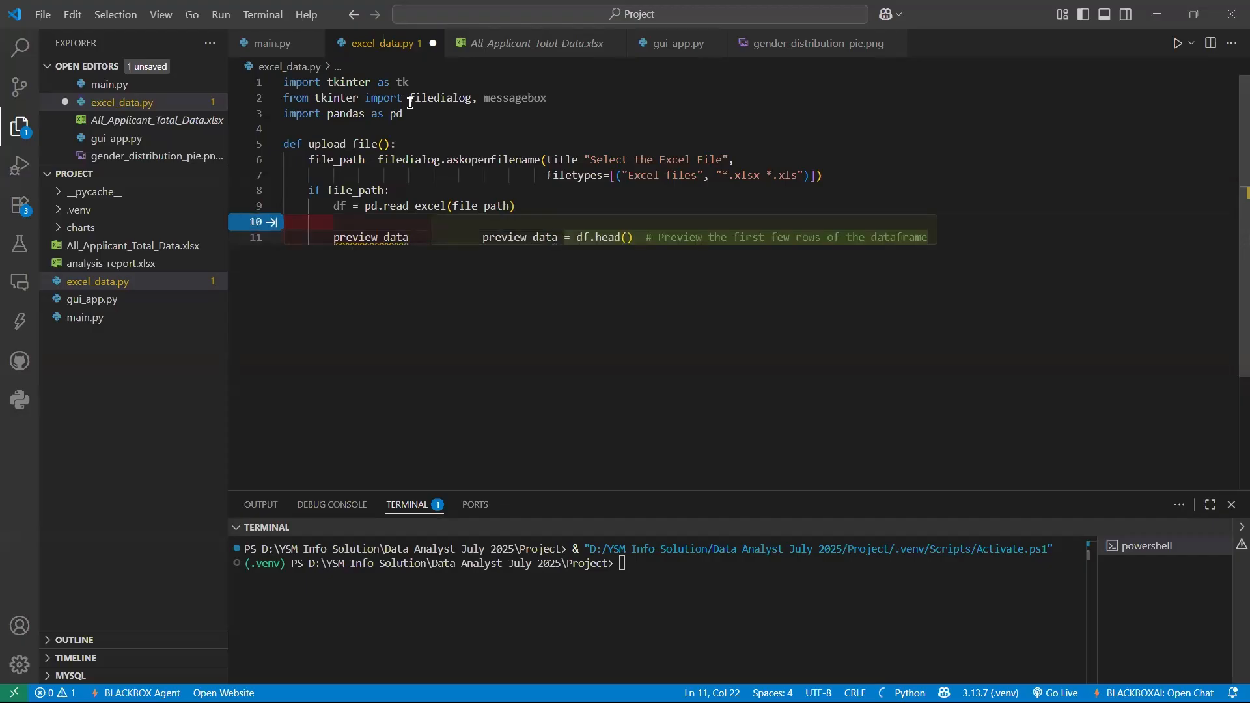
text( =)
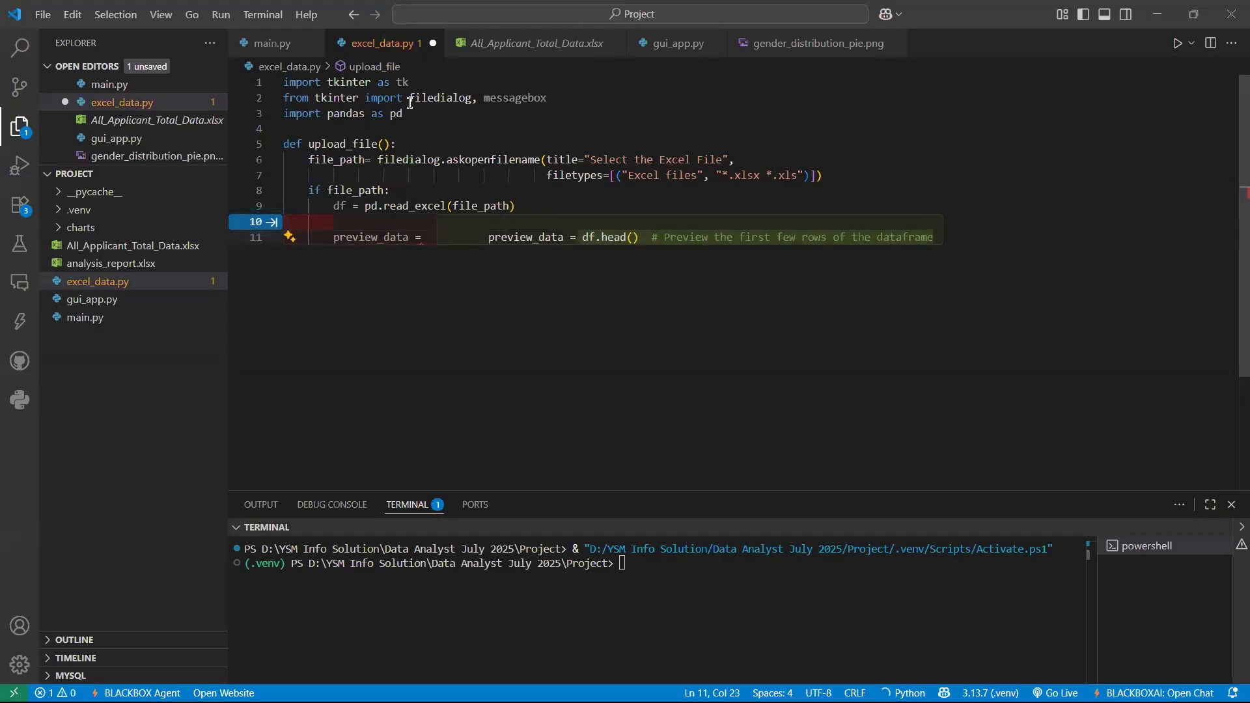
text(df.head)
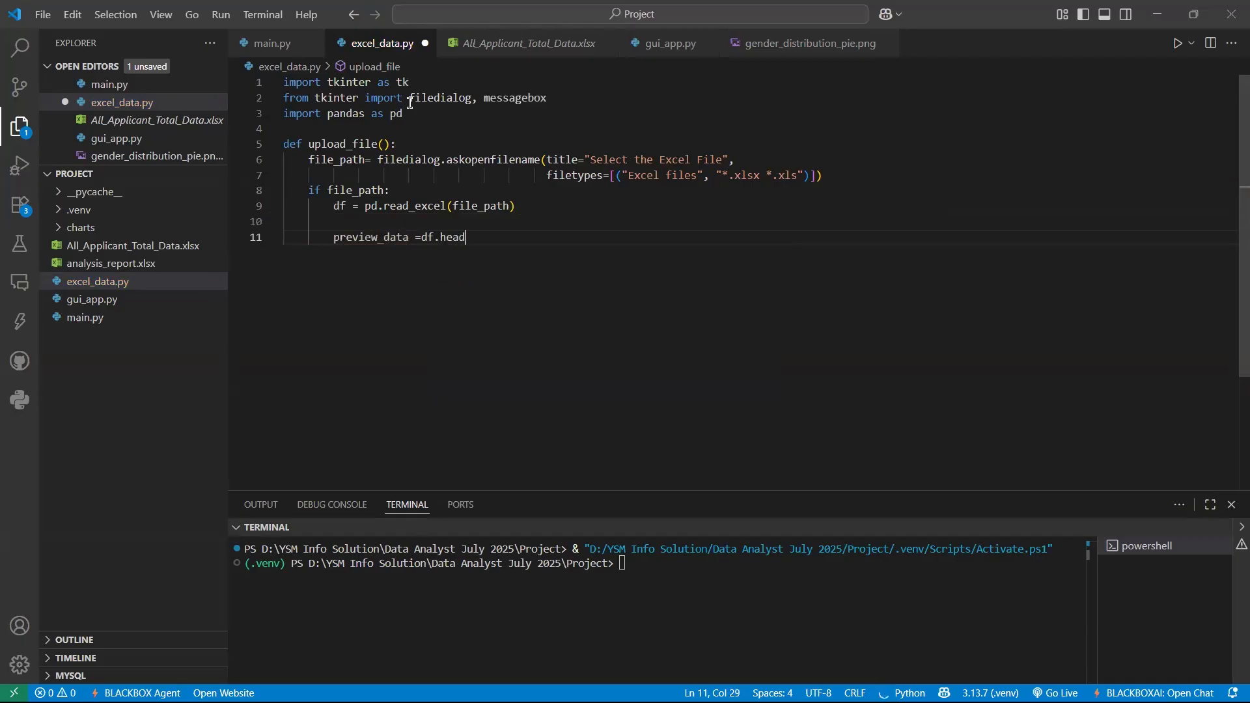
text(())
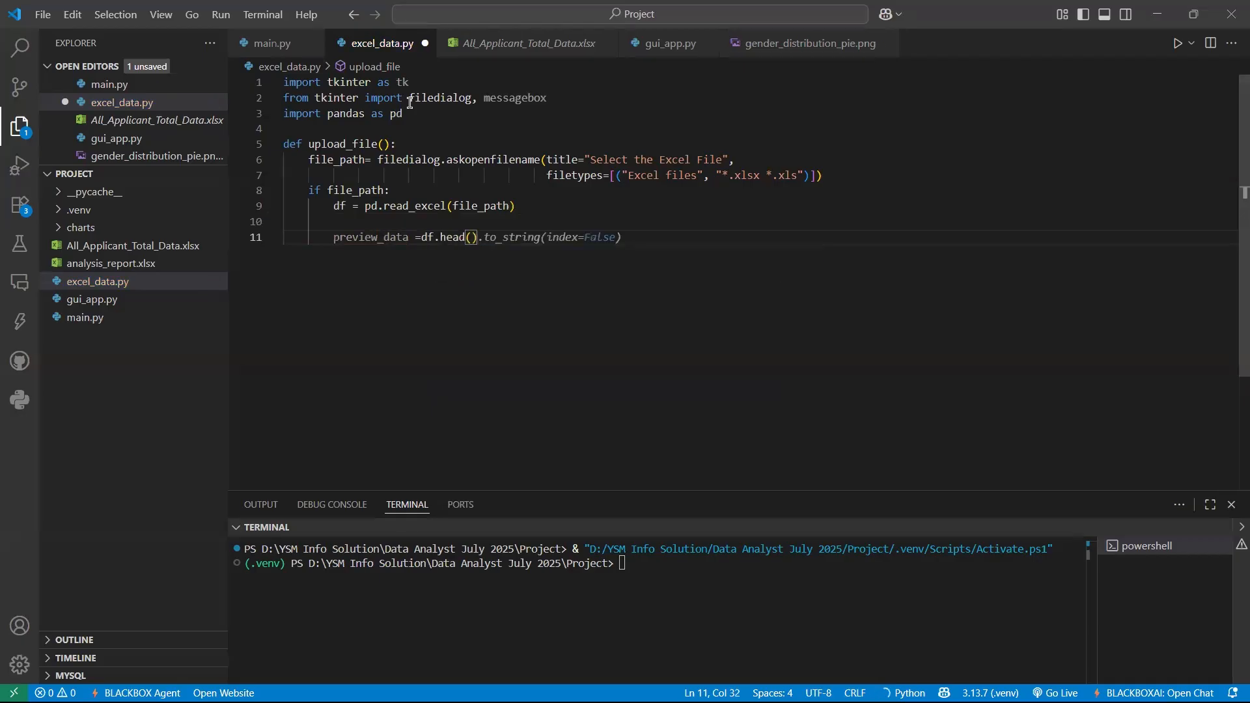
text(.)
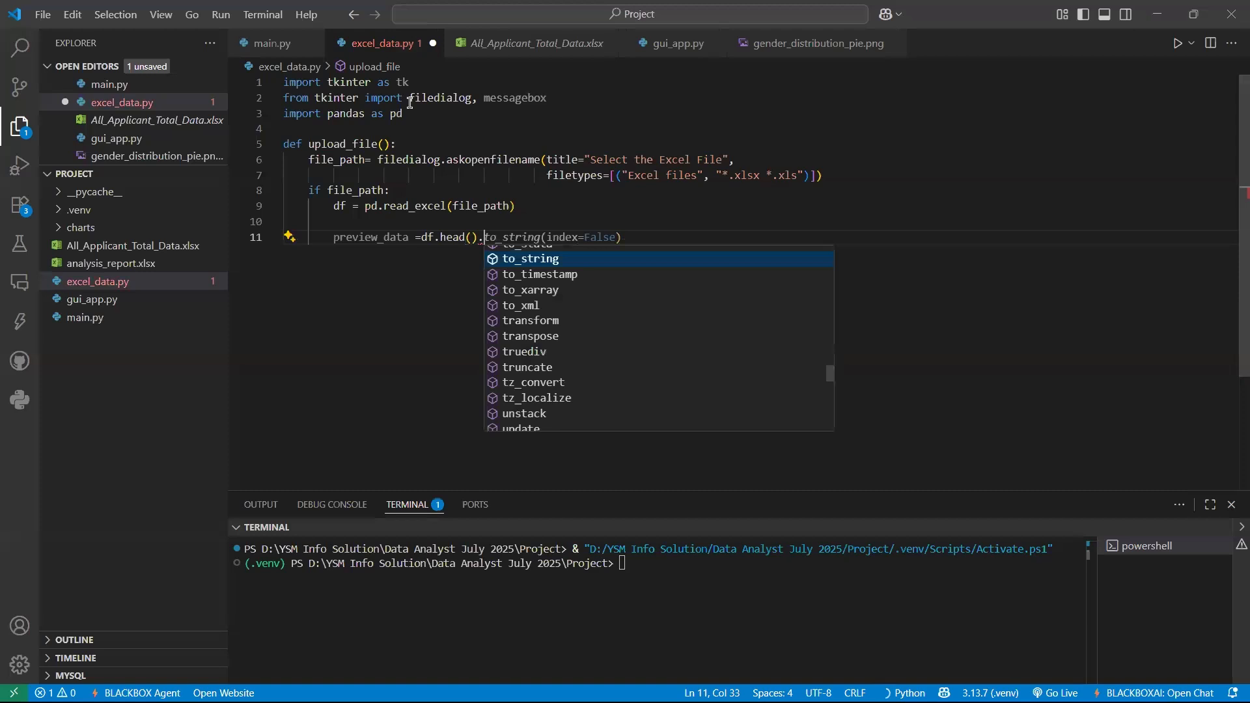
key(Return)
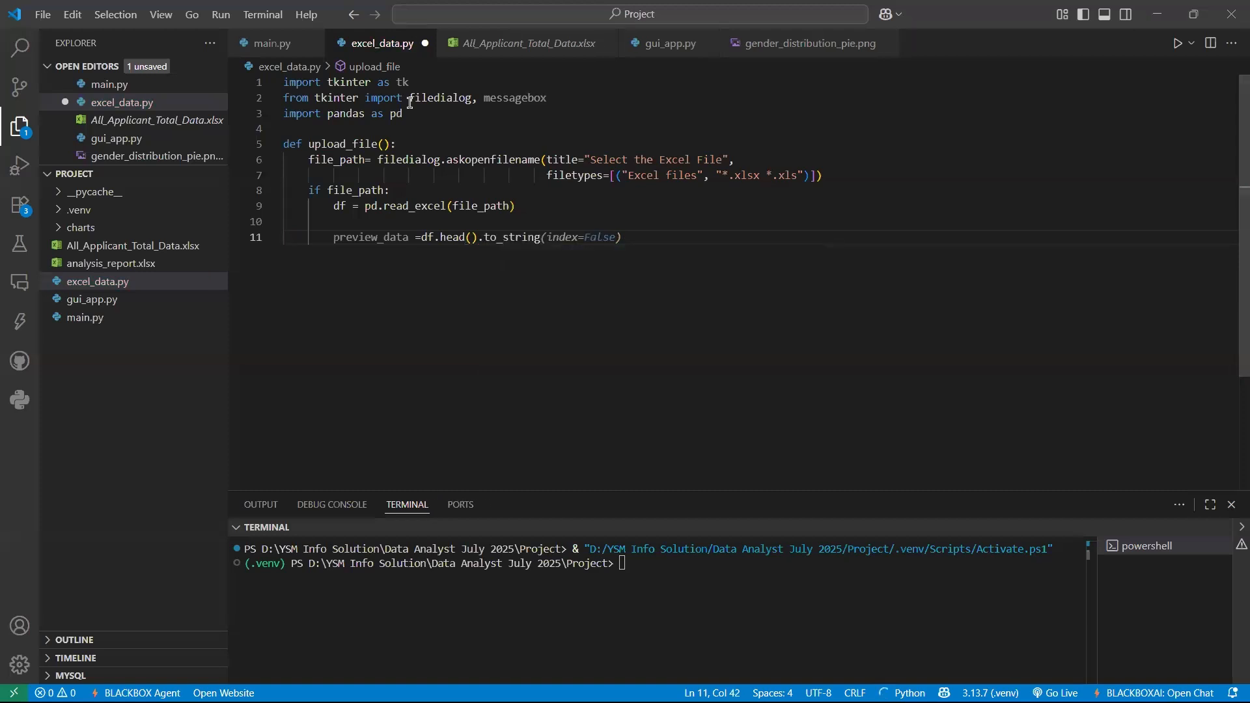
text(()
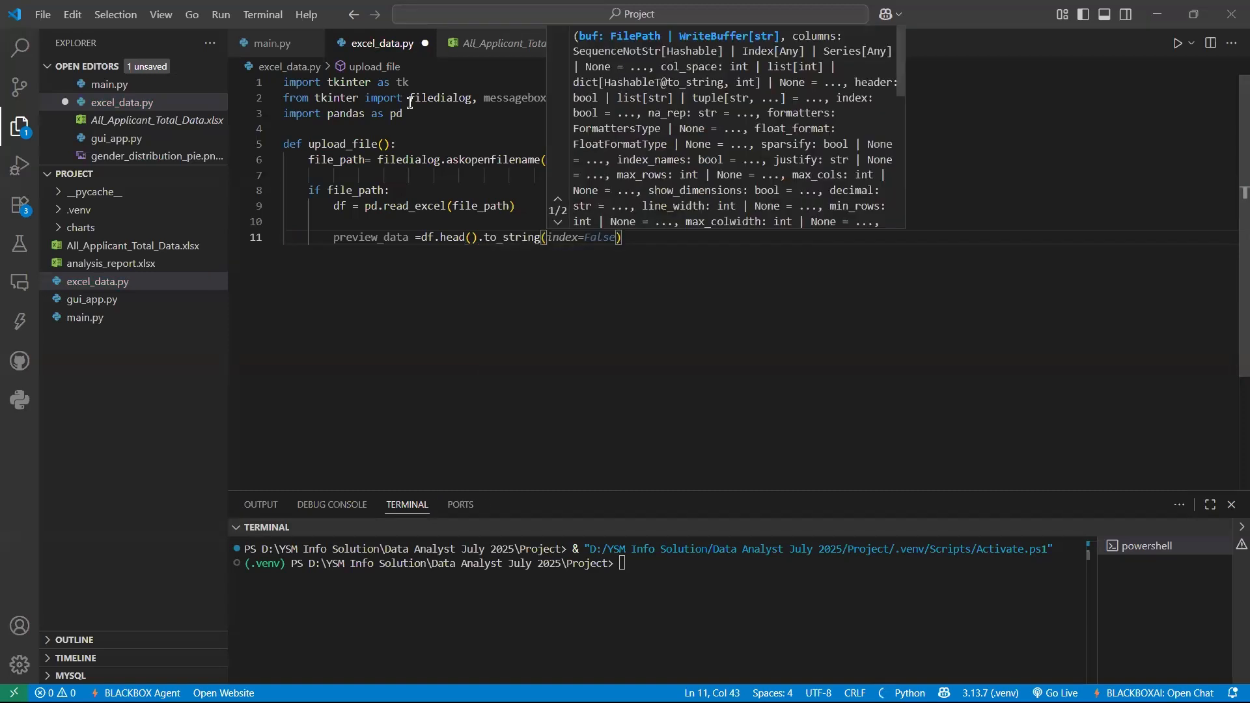
text(index=)
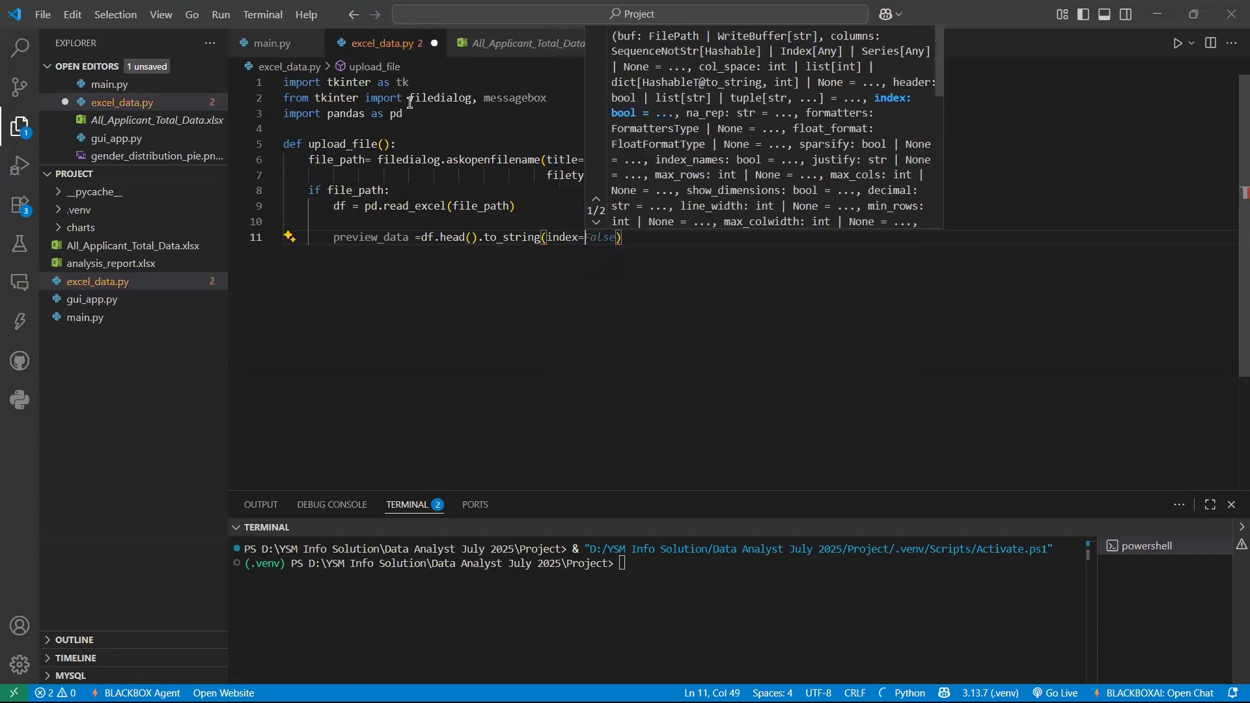
text(False)
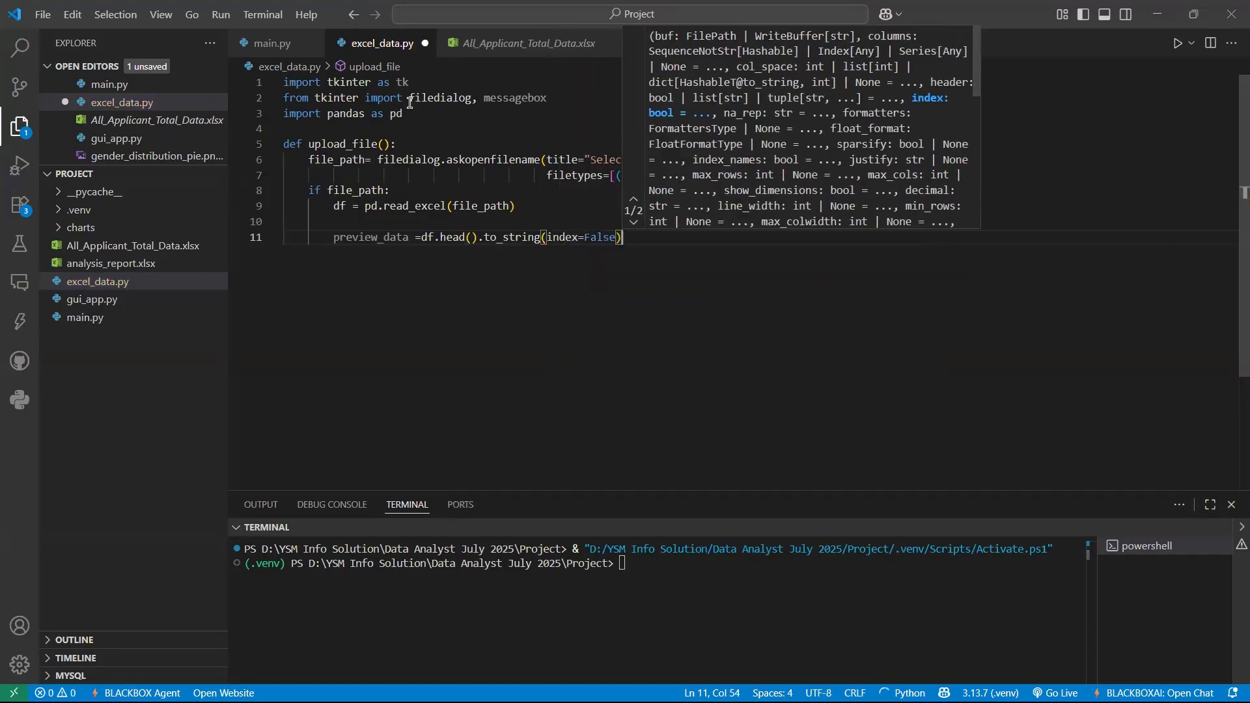
text())
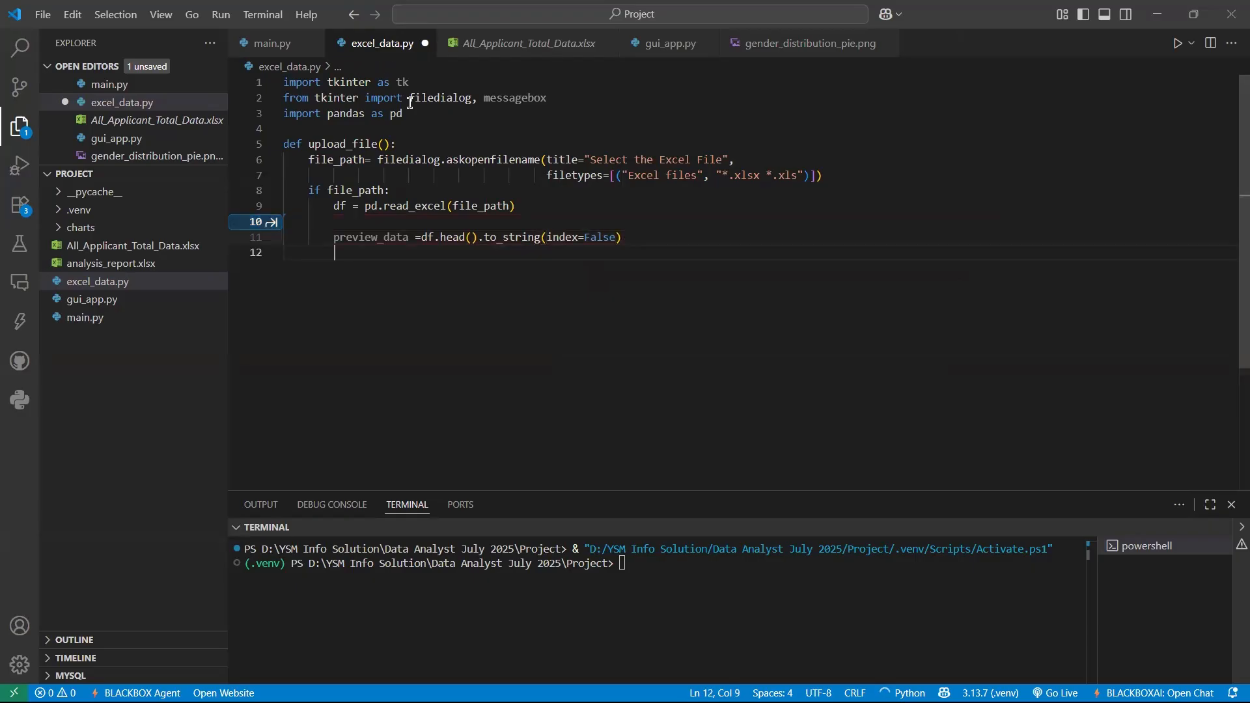
Step: Leave two blank lines below the preview_data assignment and begin a text_box.delete() call at the same indentation
key(Return)
key(Return)
key(Return)
text(x)
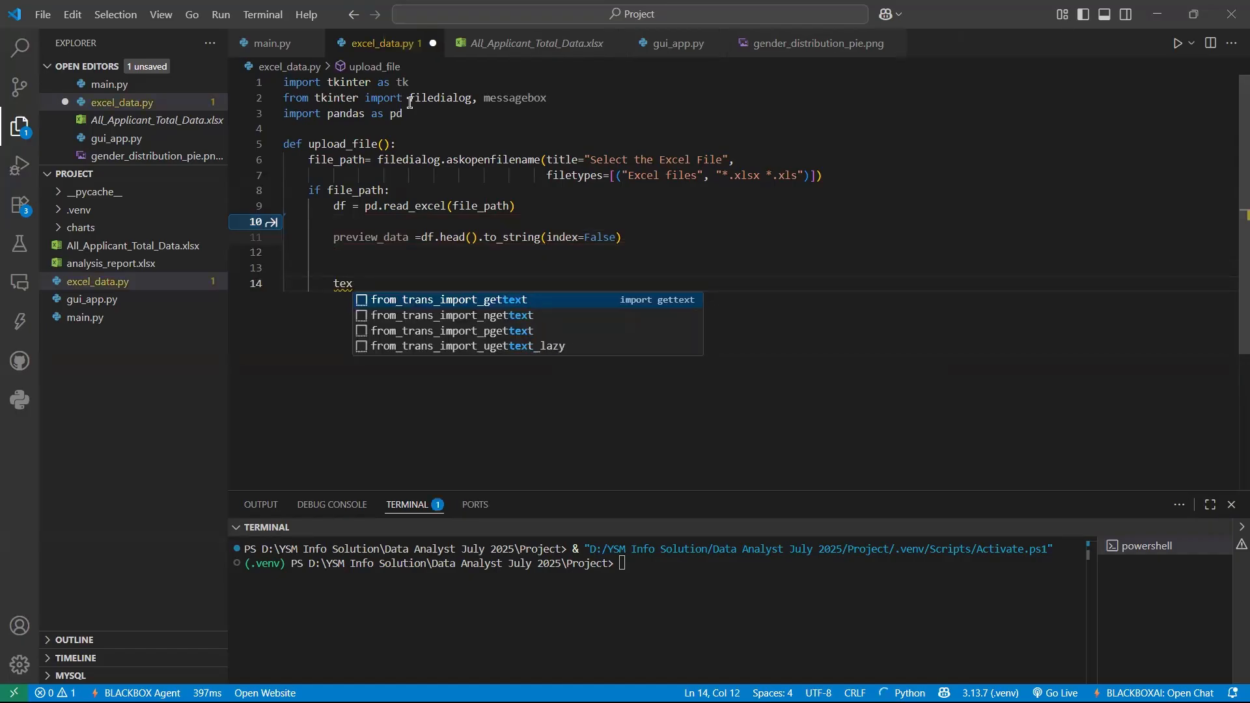
text(t_)
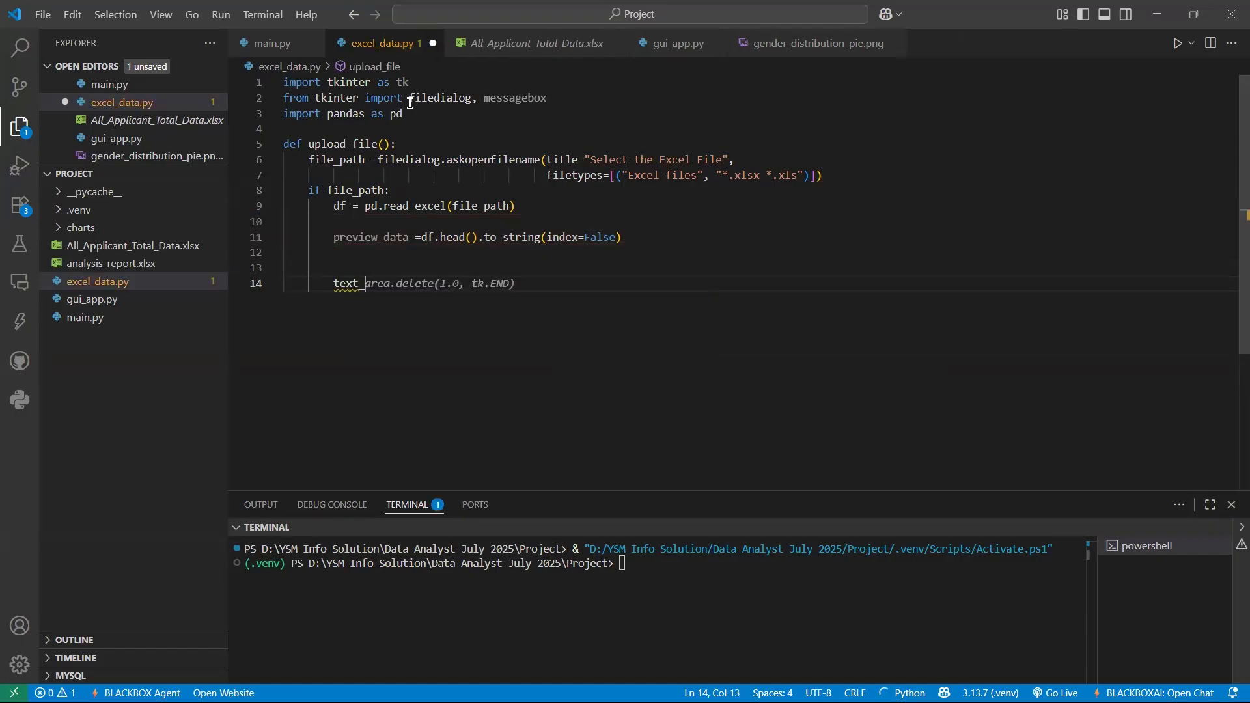
text(box)
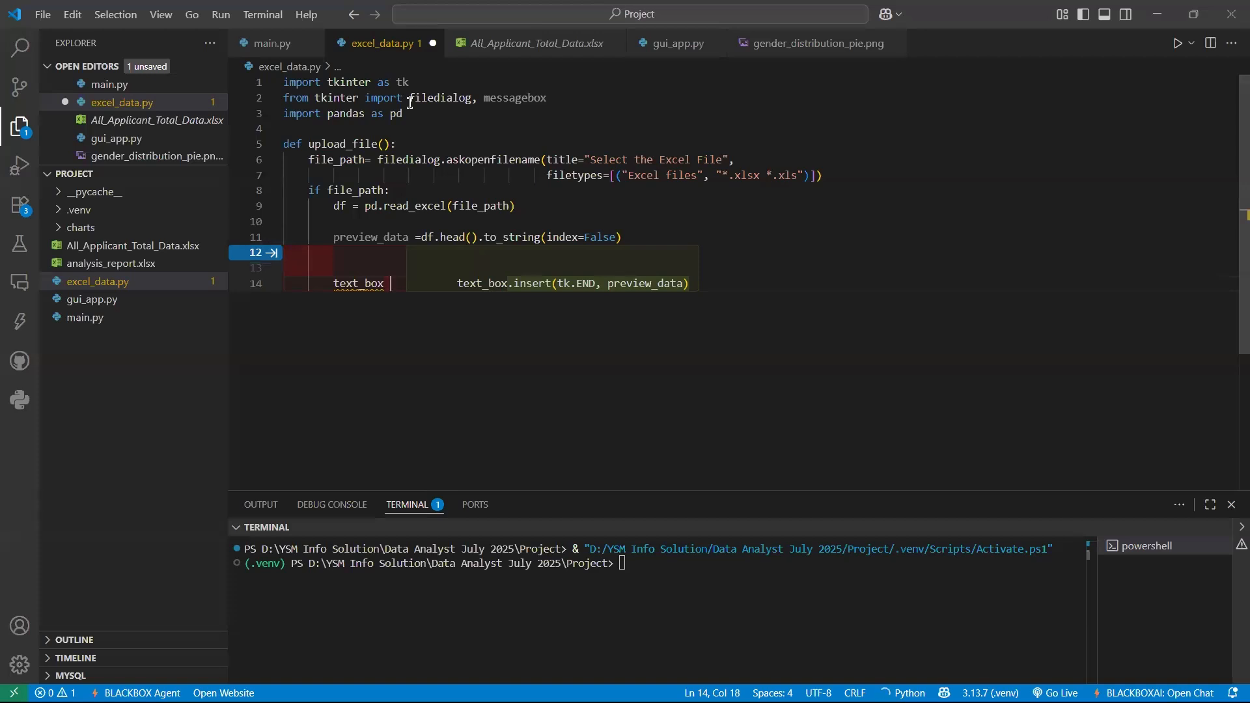
key(BackSpace)
text(.del)
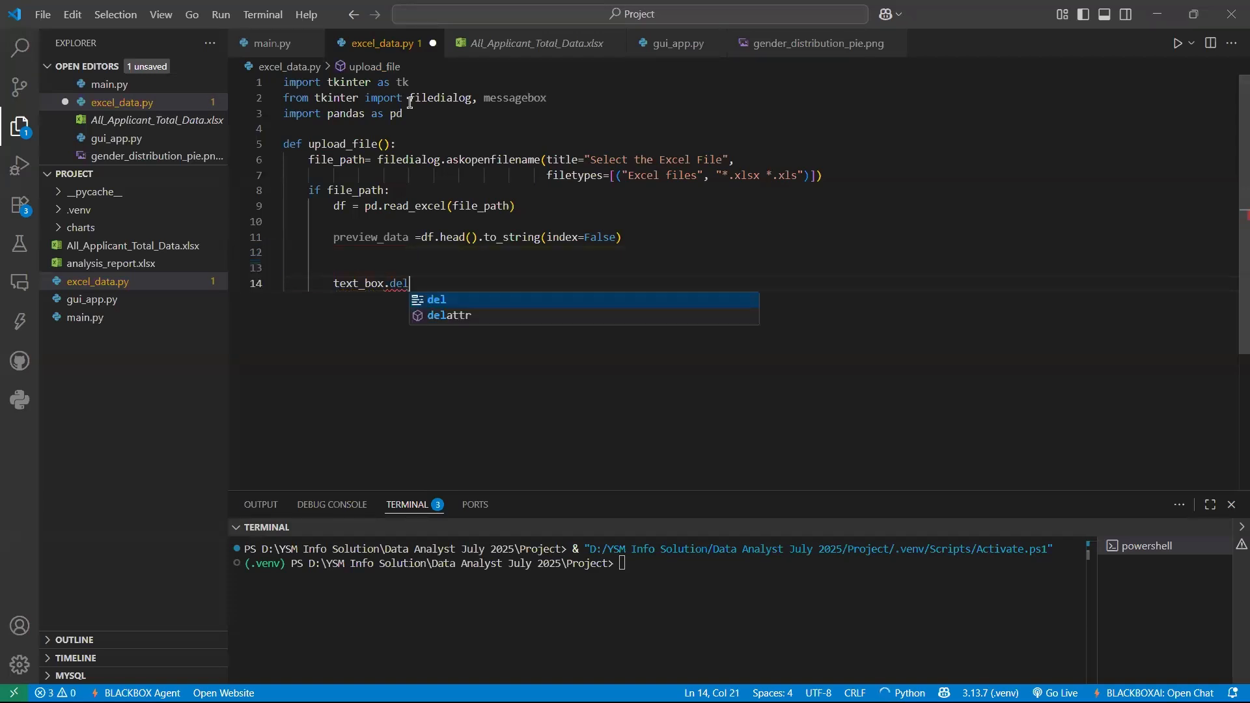
text(ete()
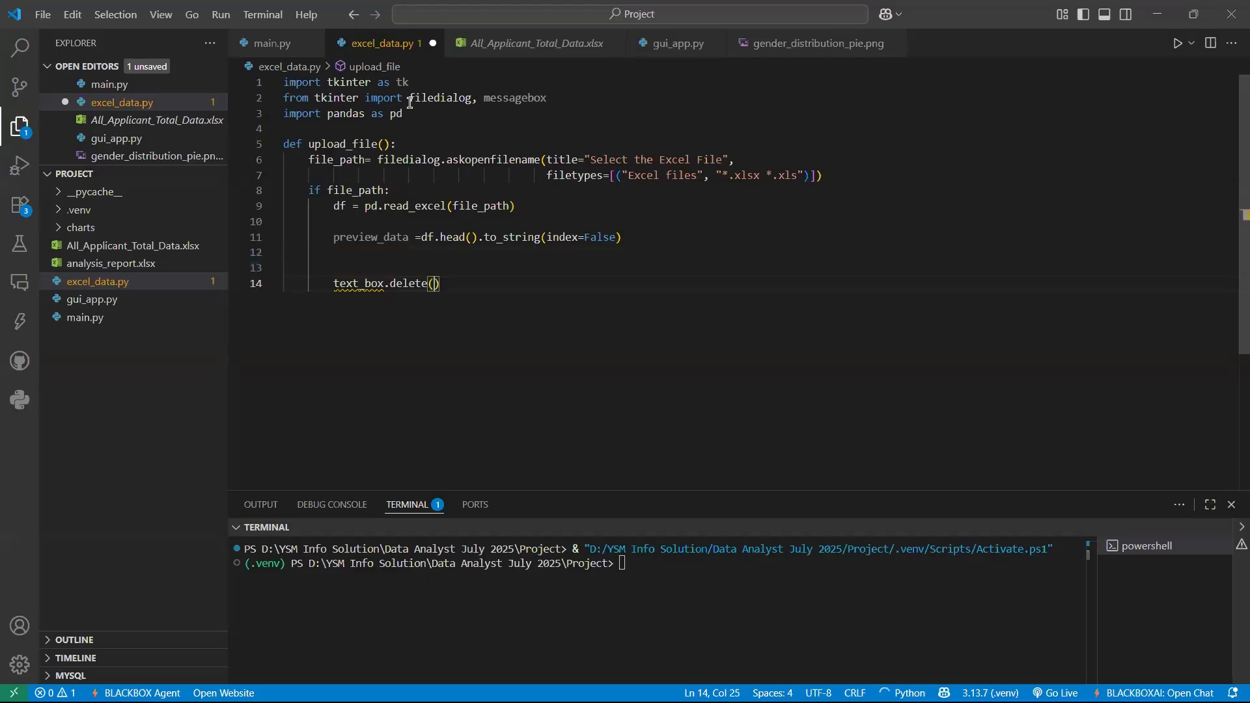
text(')
text(1.o)
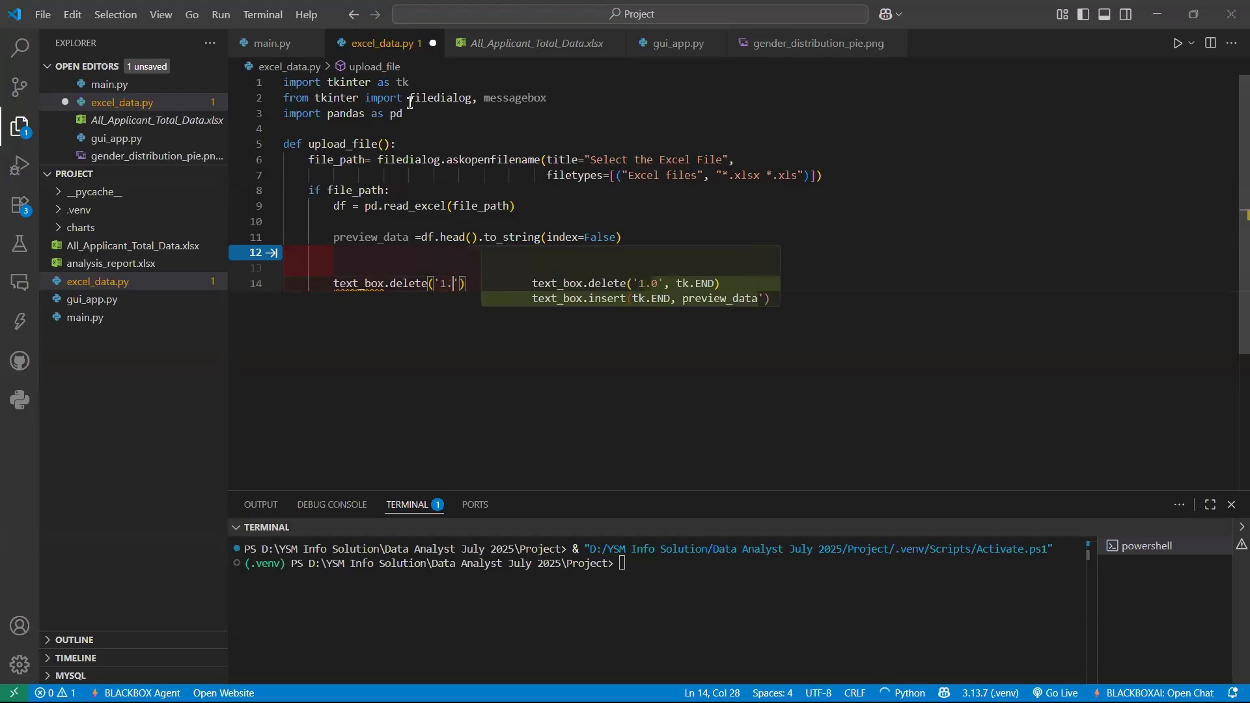
key(BackSpace)
key(BackSpace)
key(BackSpace)
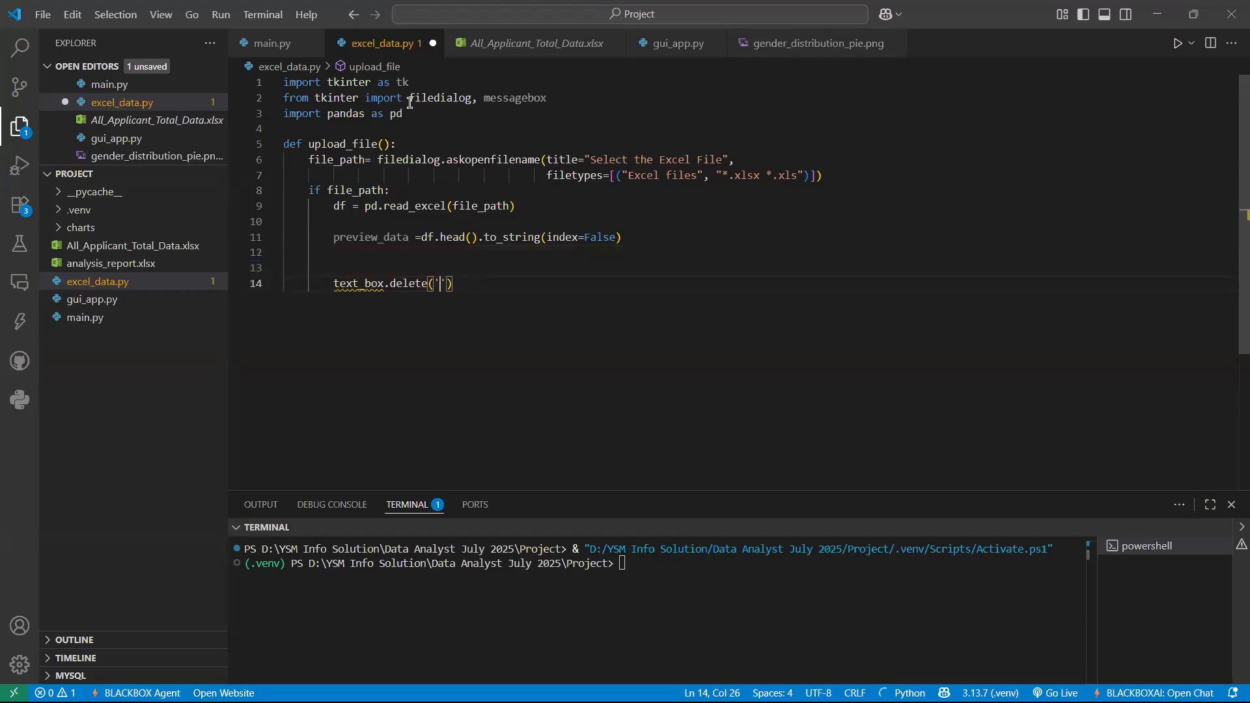
key(Right)
key(Right)
key(BackSpace)
key(BackSpace)
key(BackSpace)
key(BackSpace)
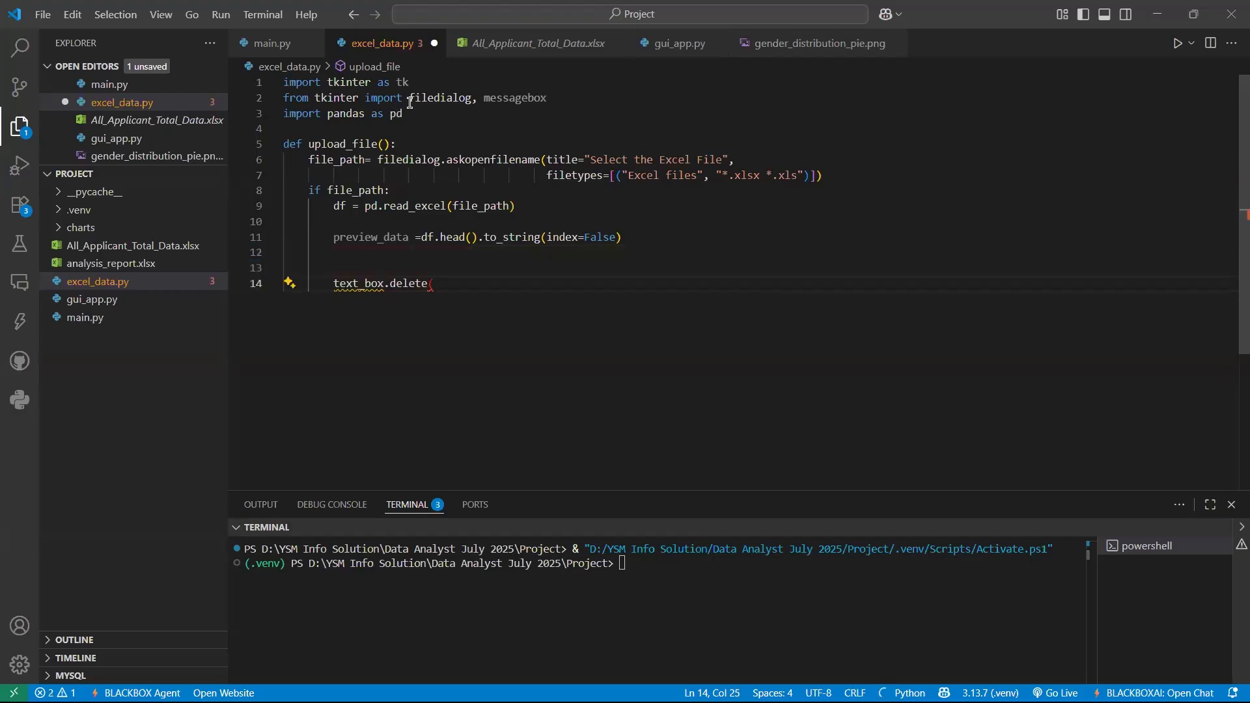
Step: Give the text_box.delete call the arguments "1.0" and tk.END
text(("")
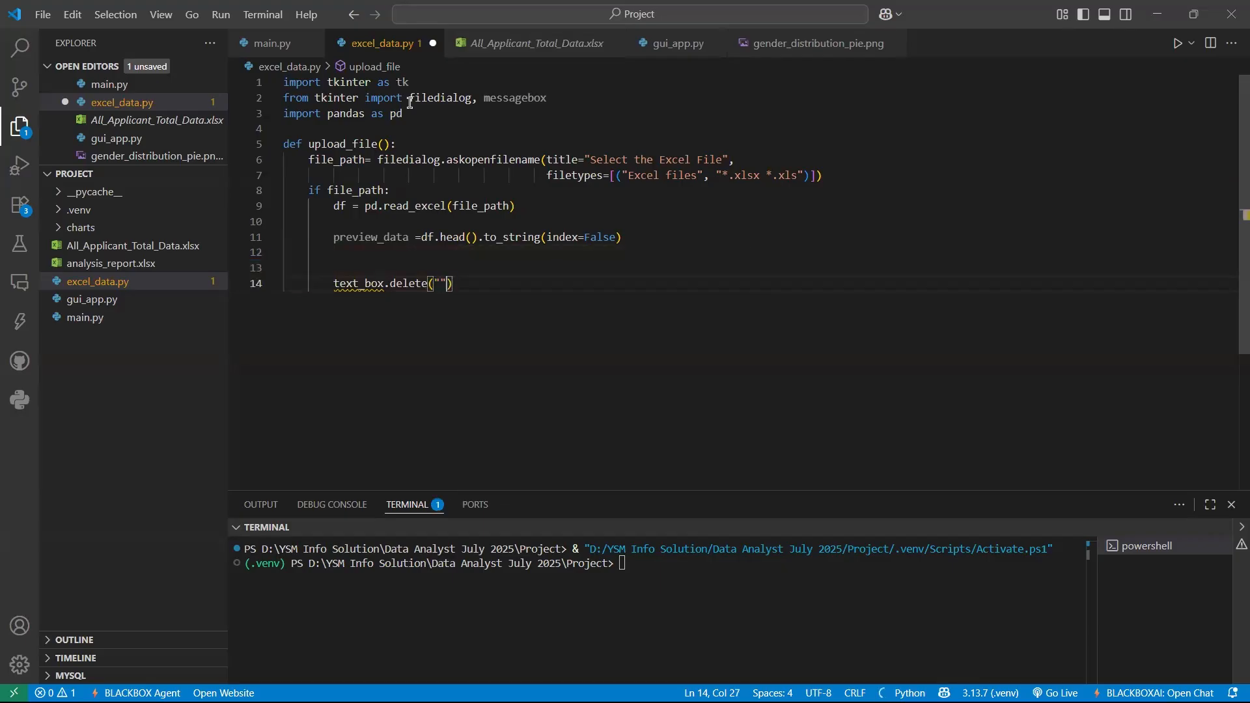
key(Left)
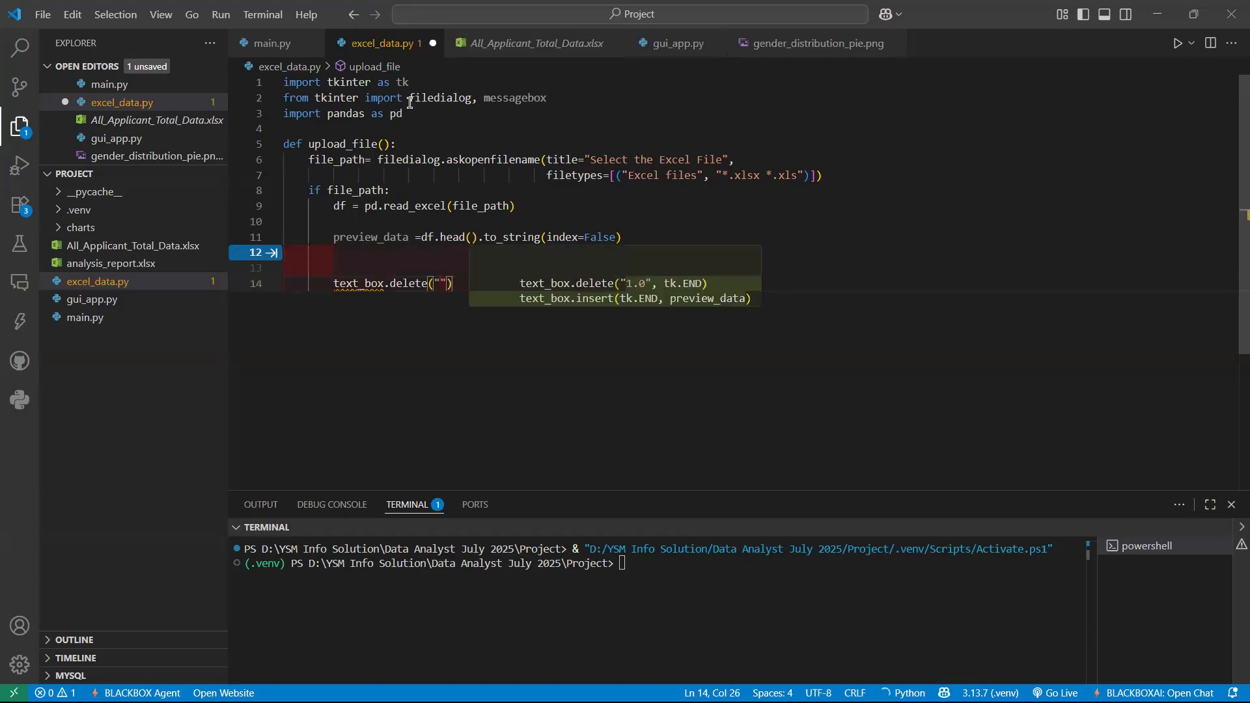
text(1,)
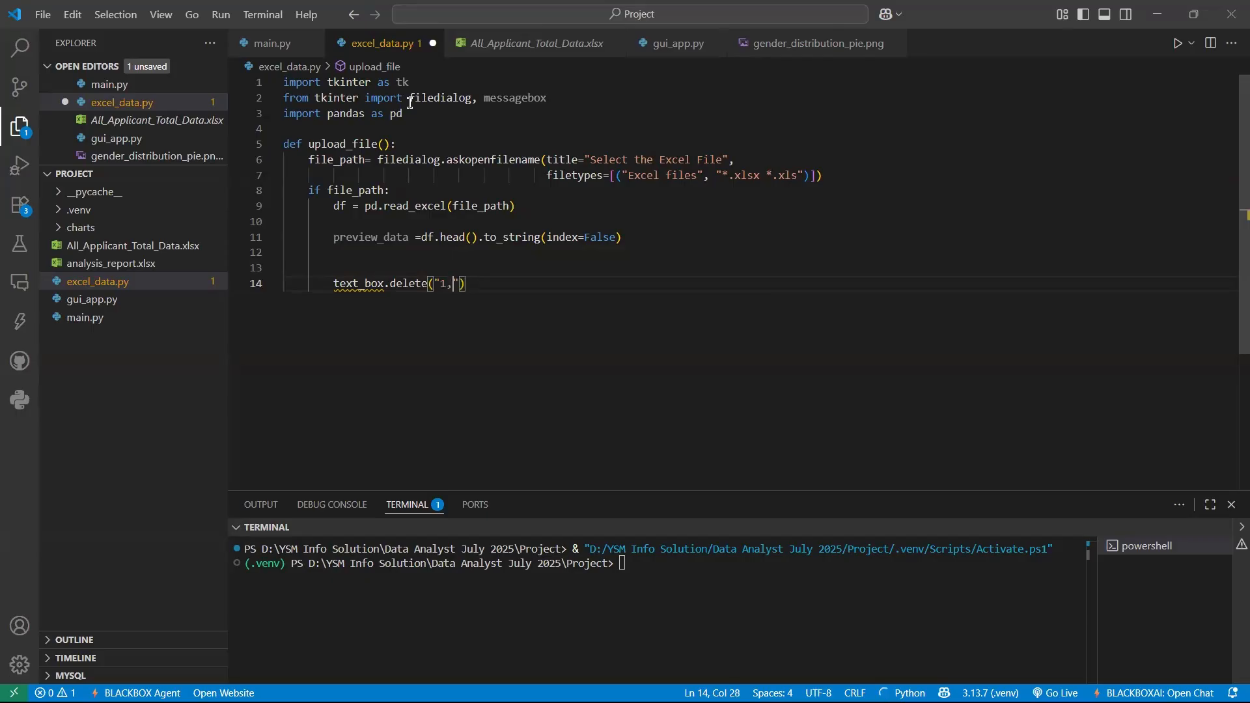
key(BackSpace)
text(.0")
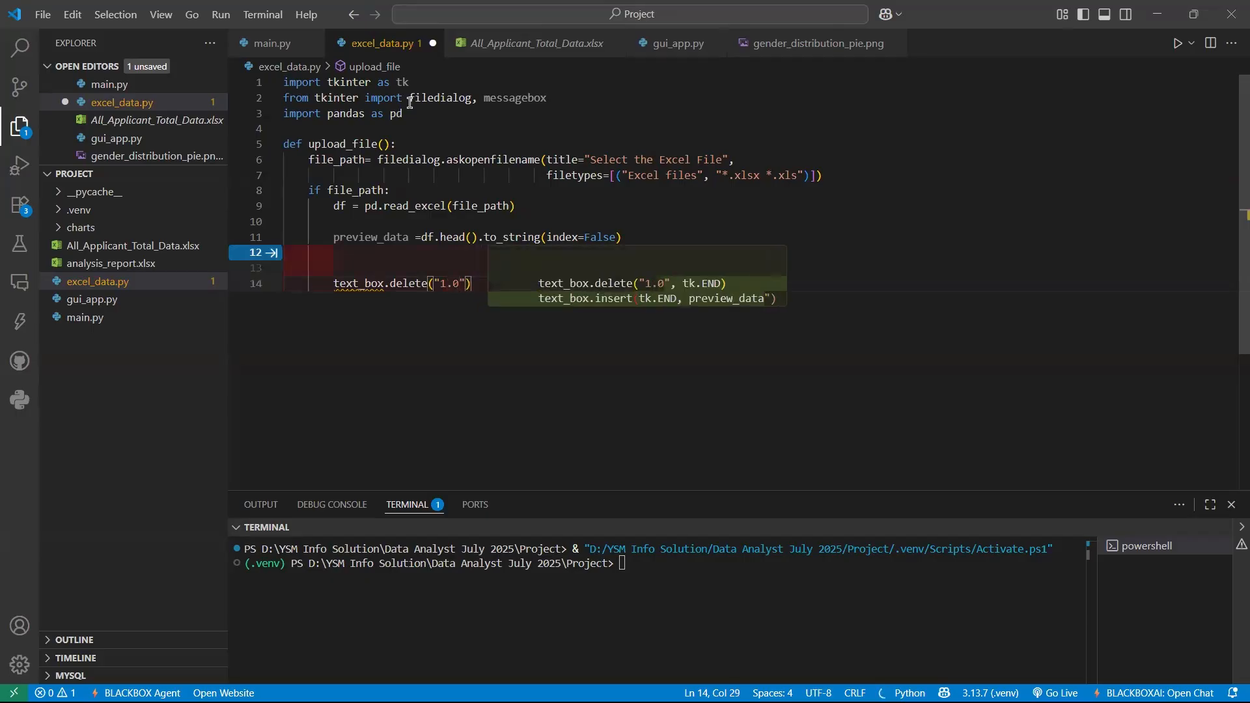
text(,tk)
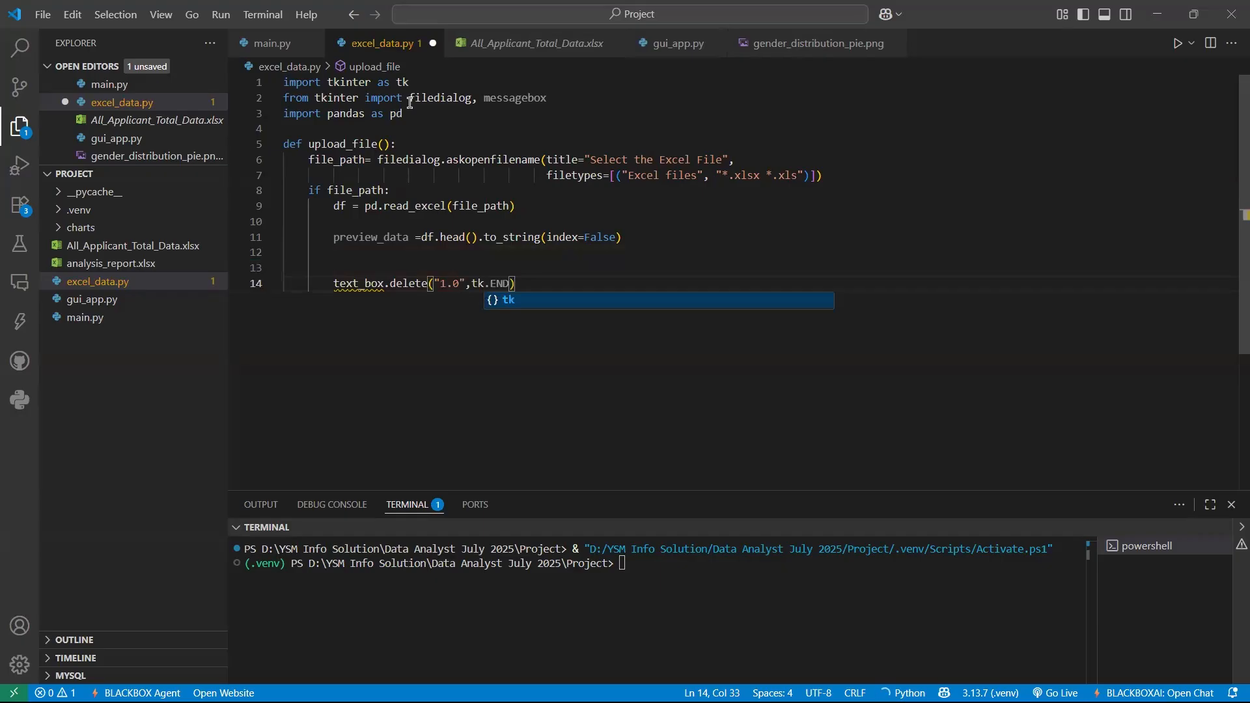
text(.END))
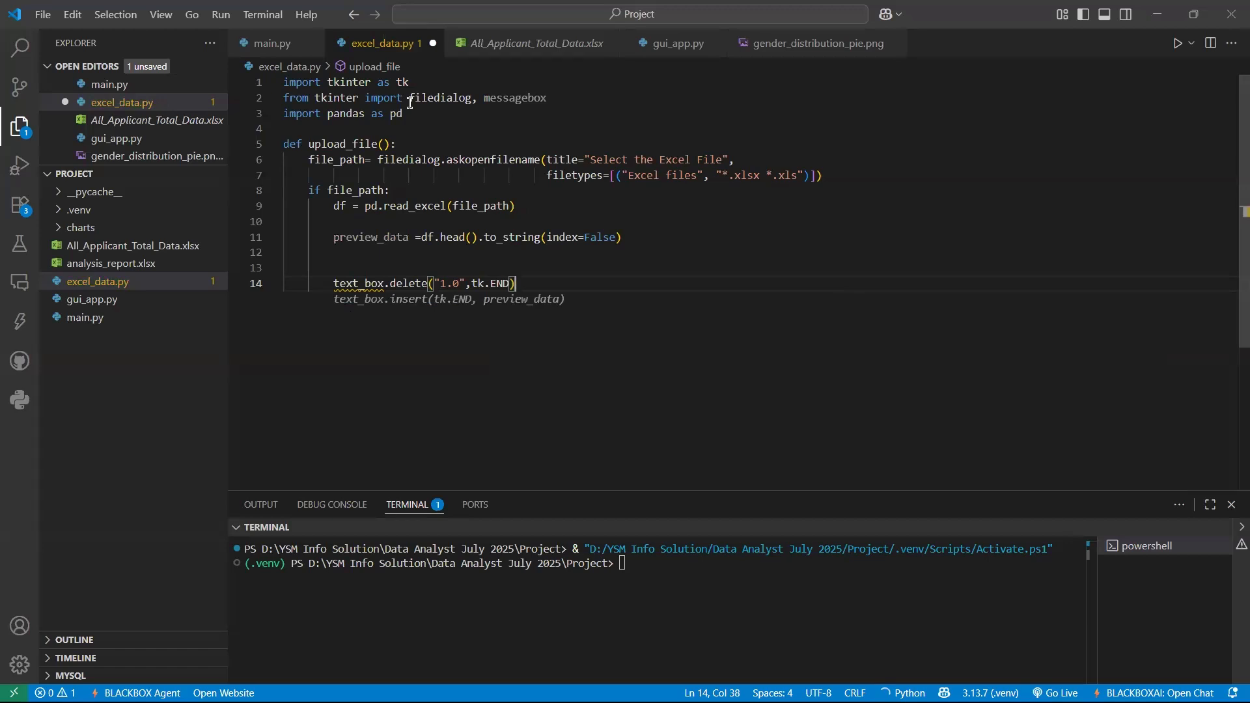
Step: Begin a text_box.insert call on the line below the delete call, with tk.END as the first argument
key(Return)
text(t)
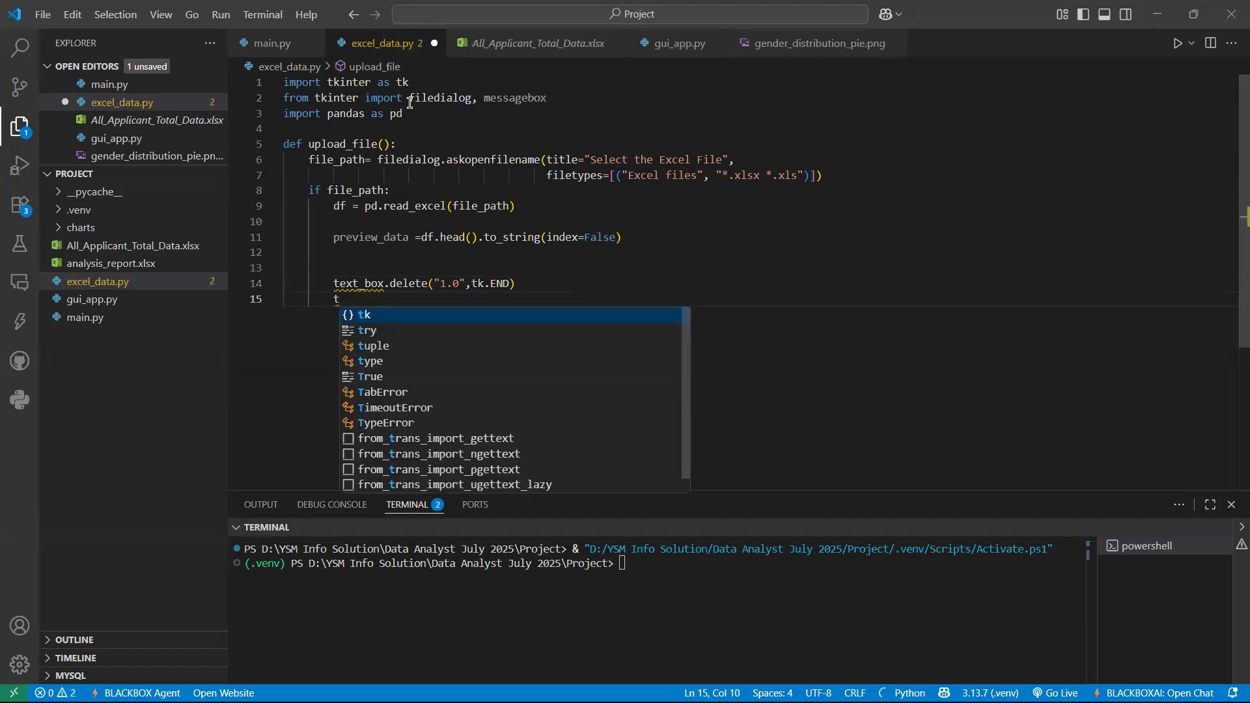
text(ext)
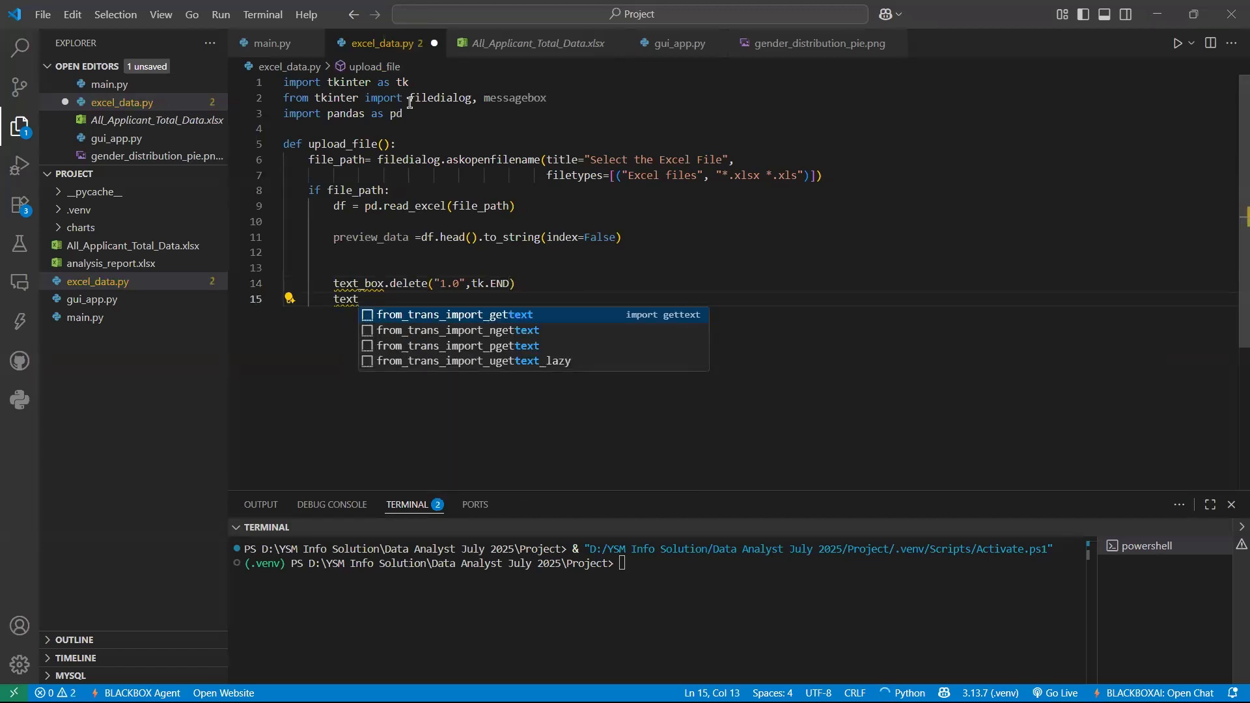
text(_bo)
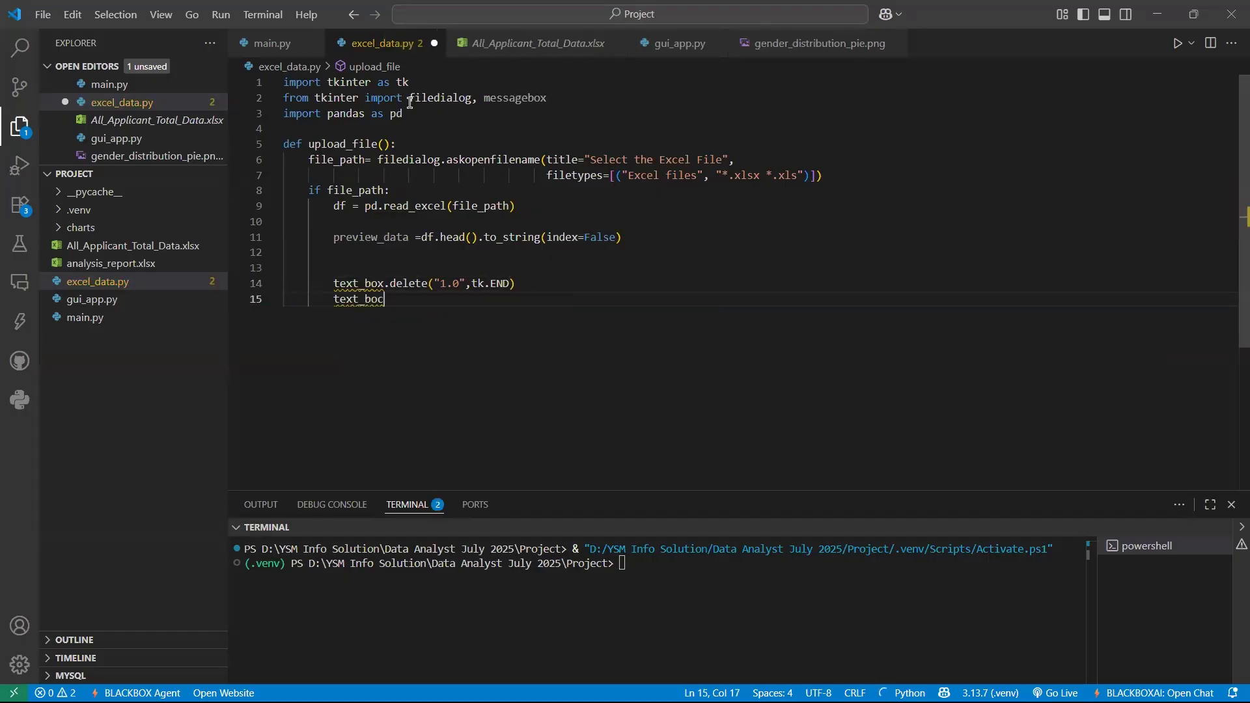
text(x)
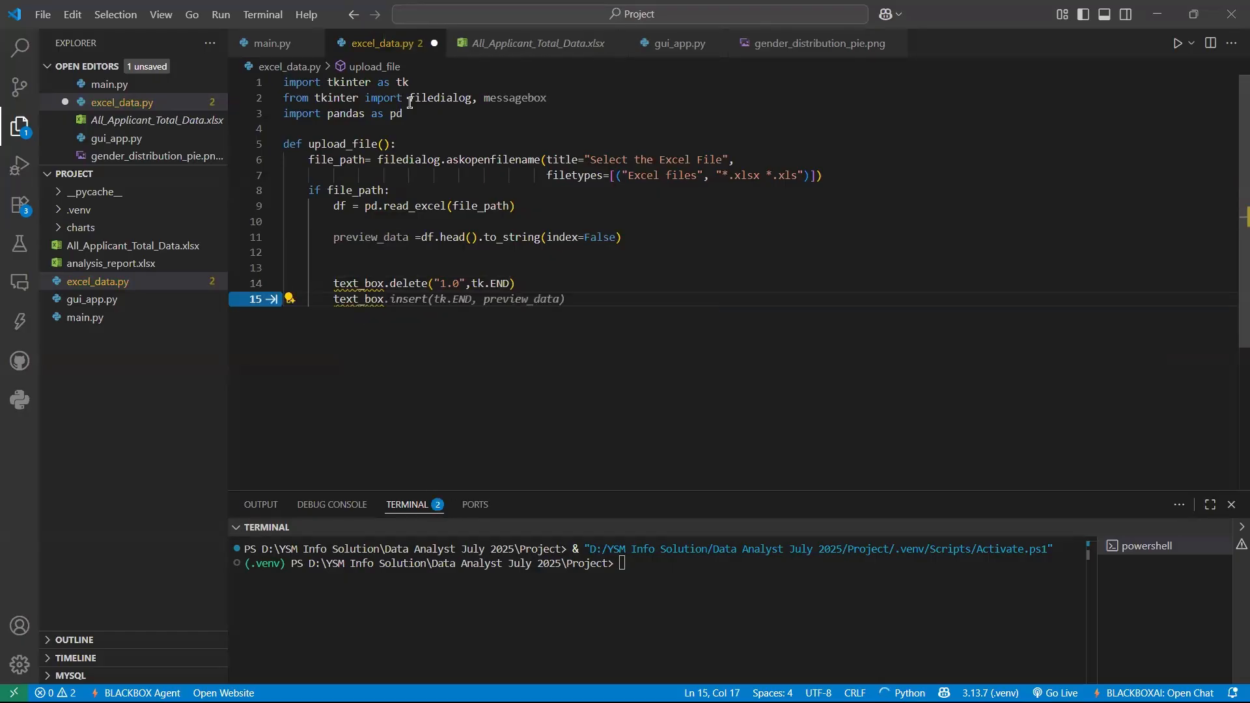
text(.insert)
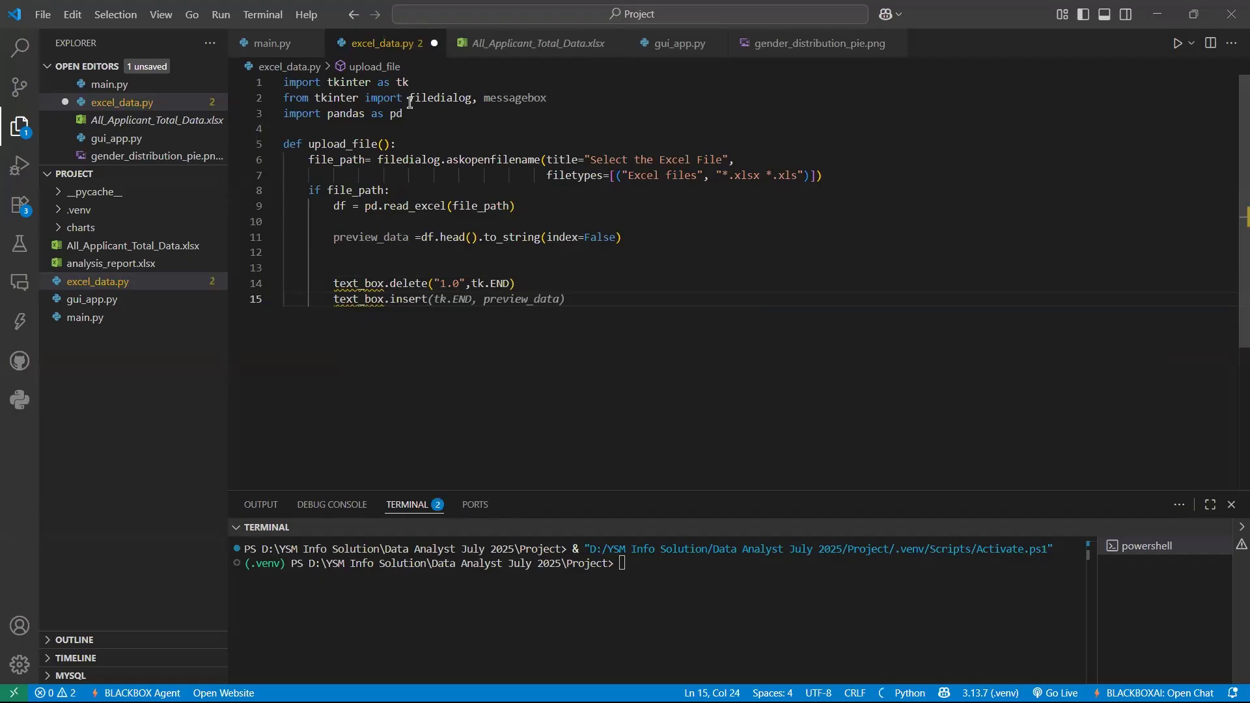
text((tk,)
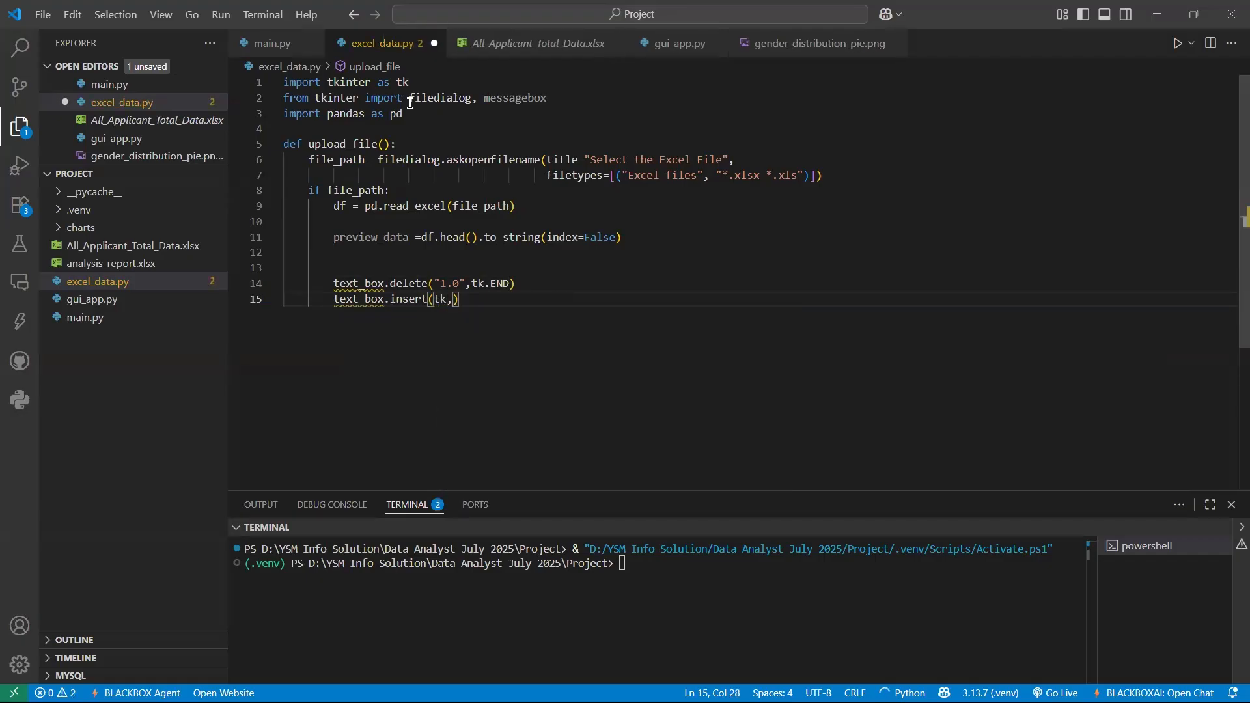
key(BackSpace)
text(.E)
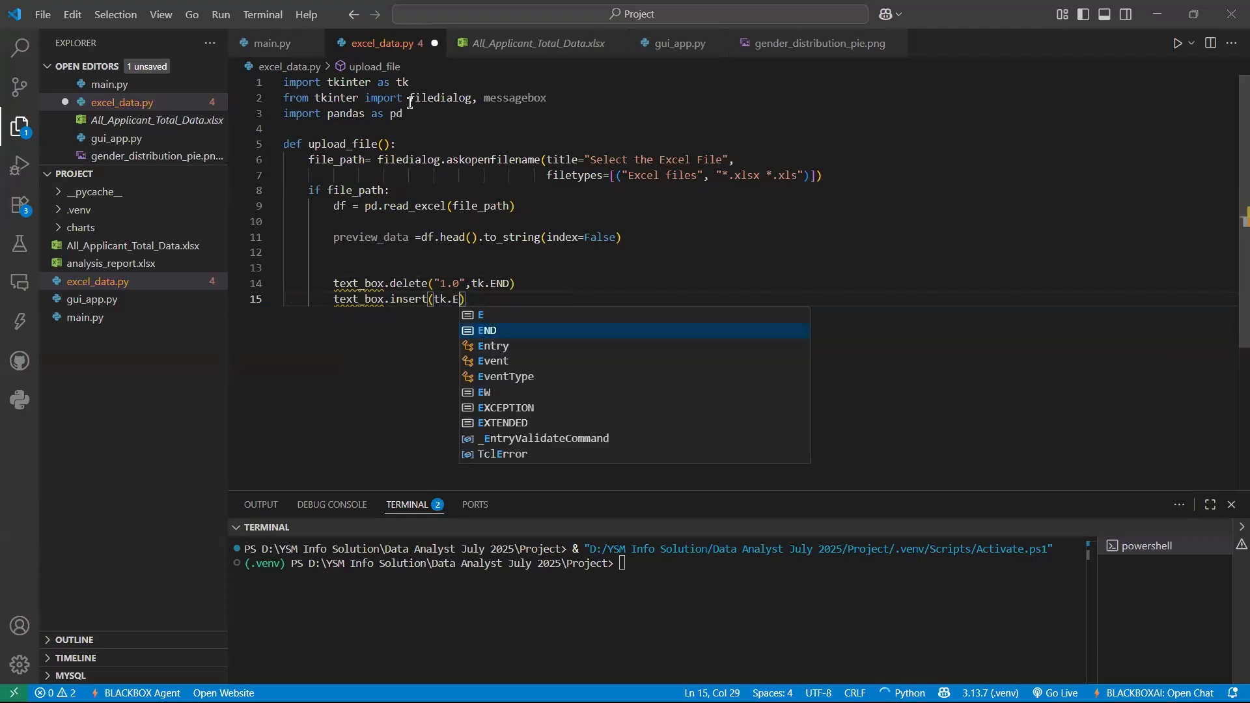
text(ND)
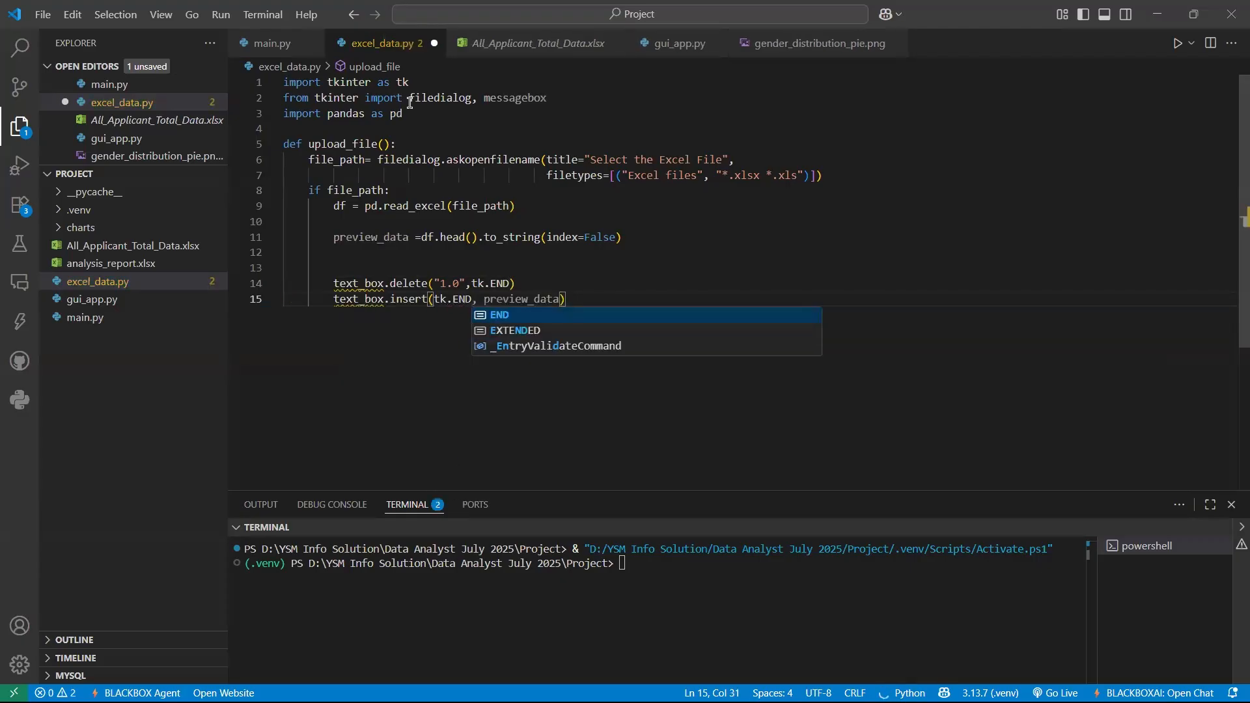
Step: Add preview_data as the second argument of the text_box.insert call and start a new line below it
text(, )
text(print)
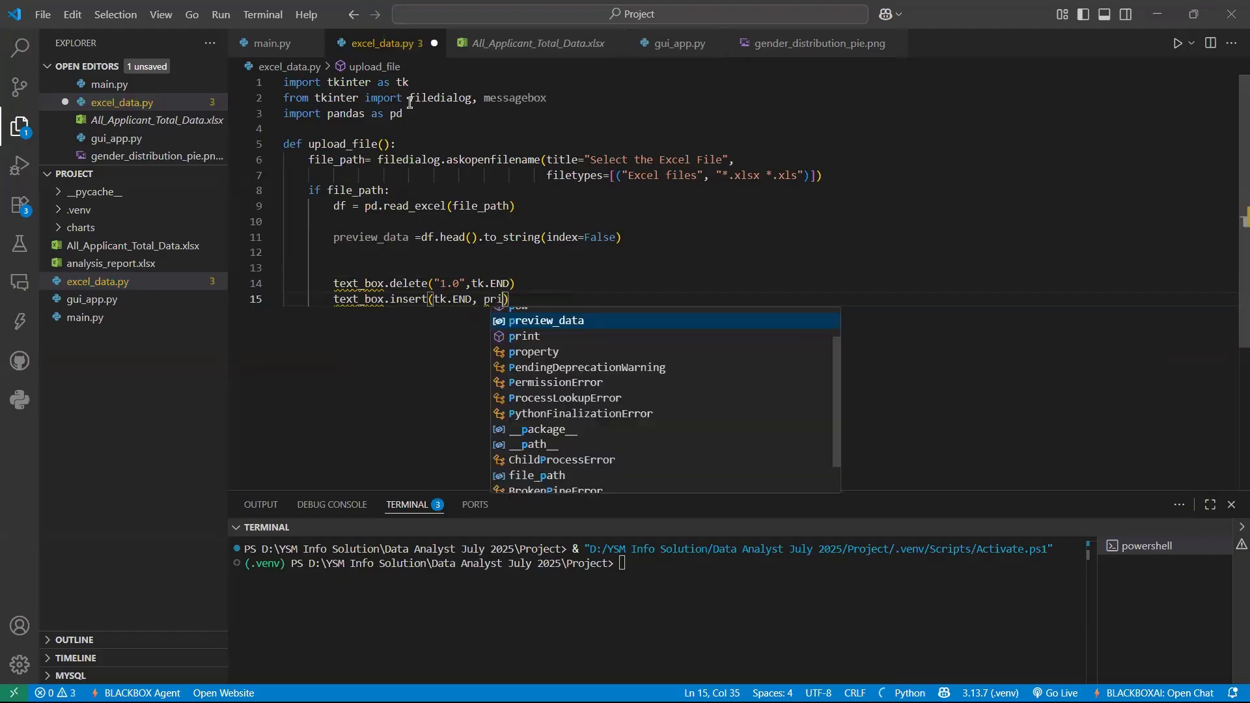
key(BackSpace)
key(BackSpace)
key(BackSpace)
key(BackSpace)
key(BackSpace)
text(pre)
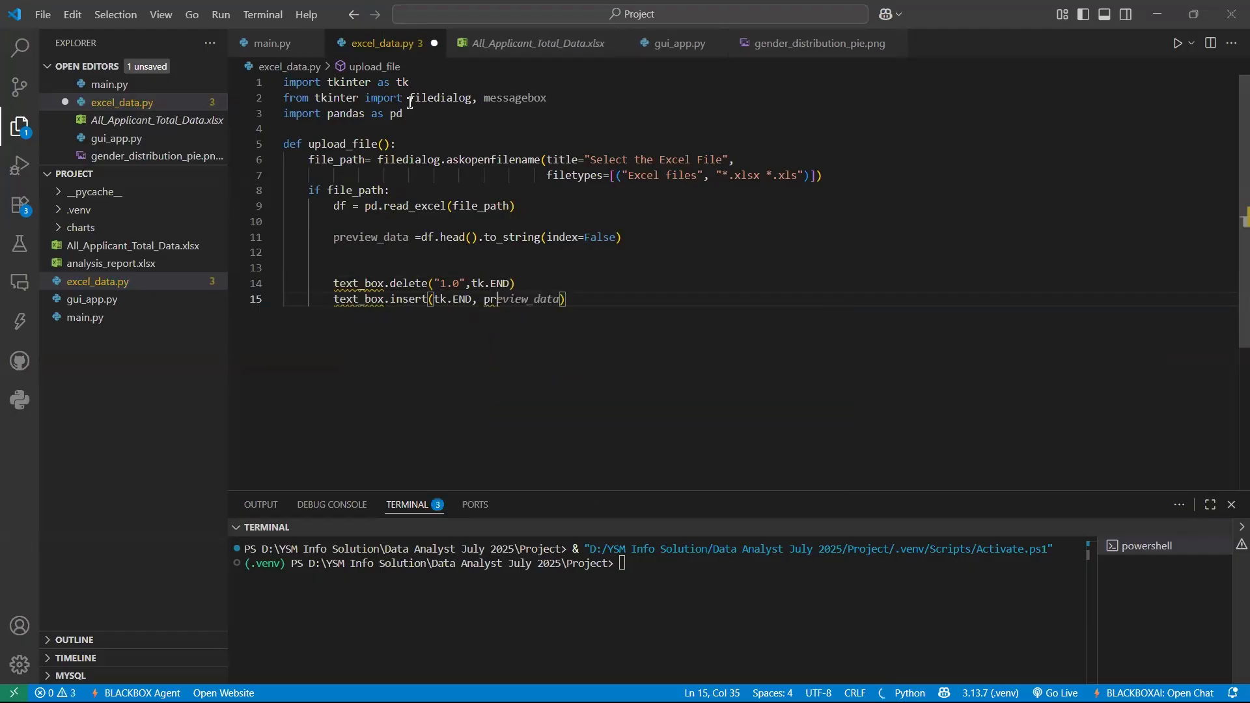
key(Tab)
key(Return)
key(Return)
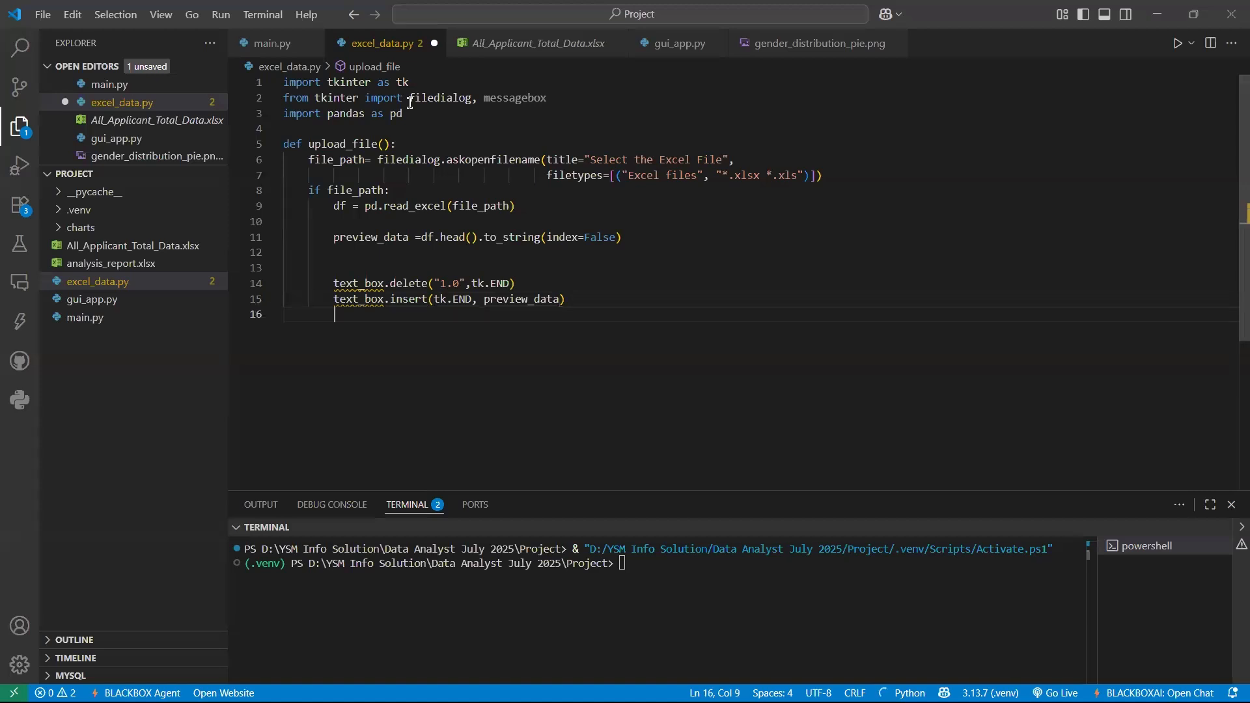
text(exceptionGr)
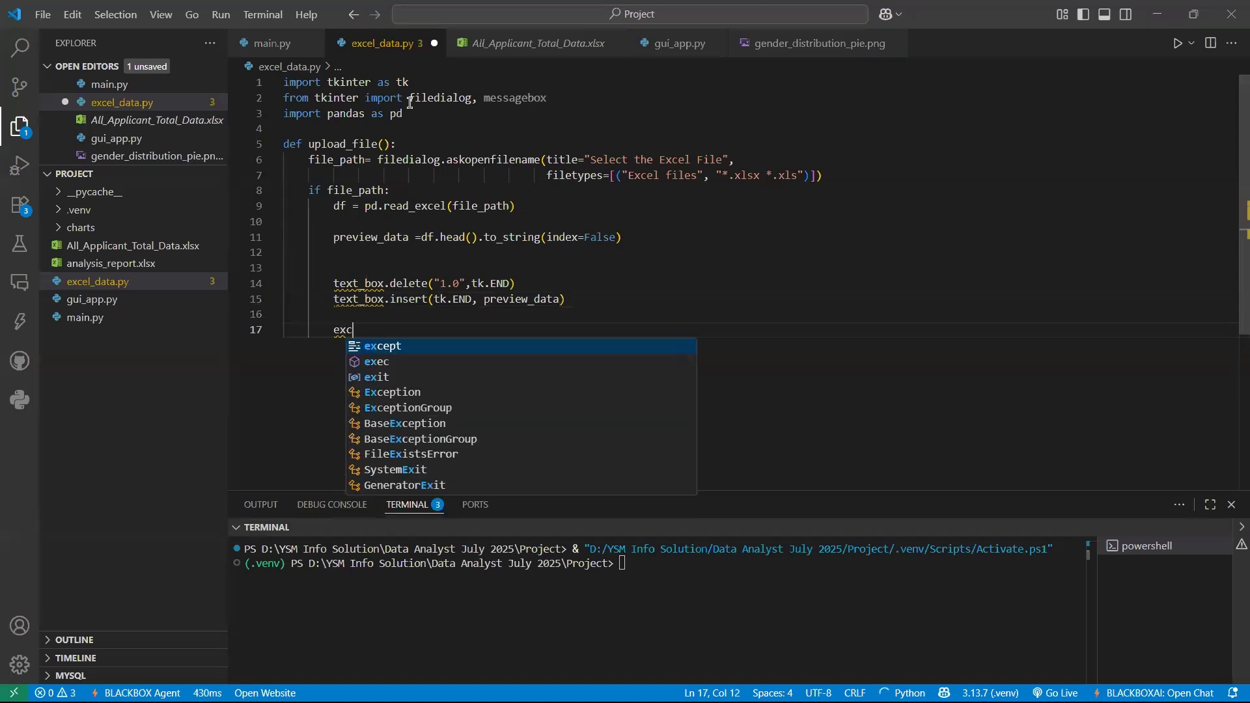
key(Tab)
key(BackSpace)
key(BackSpace)
key(BackSpace)
key(BackSpace)
key(BackSpace)
key(BackSpace)
key(BackSpace)
key(BackSpace)
key(BackSpace)
key(BackSpace)
key(BackSpace)
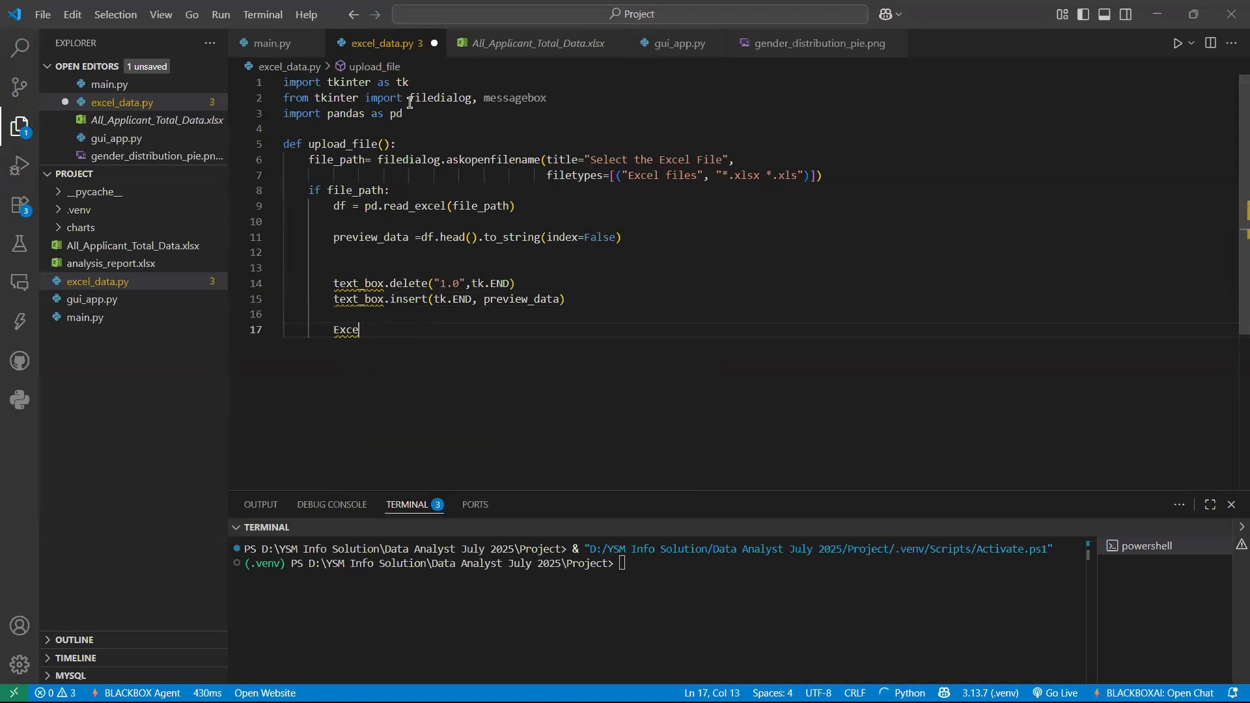
text(ept)
key(Escape)
key(BackSpace)
key(BackSpace)
key(BackSpace)
key(BackSpace)
key(BackSpace)
key(BackSpace)
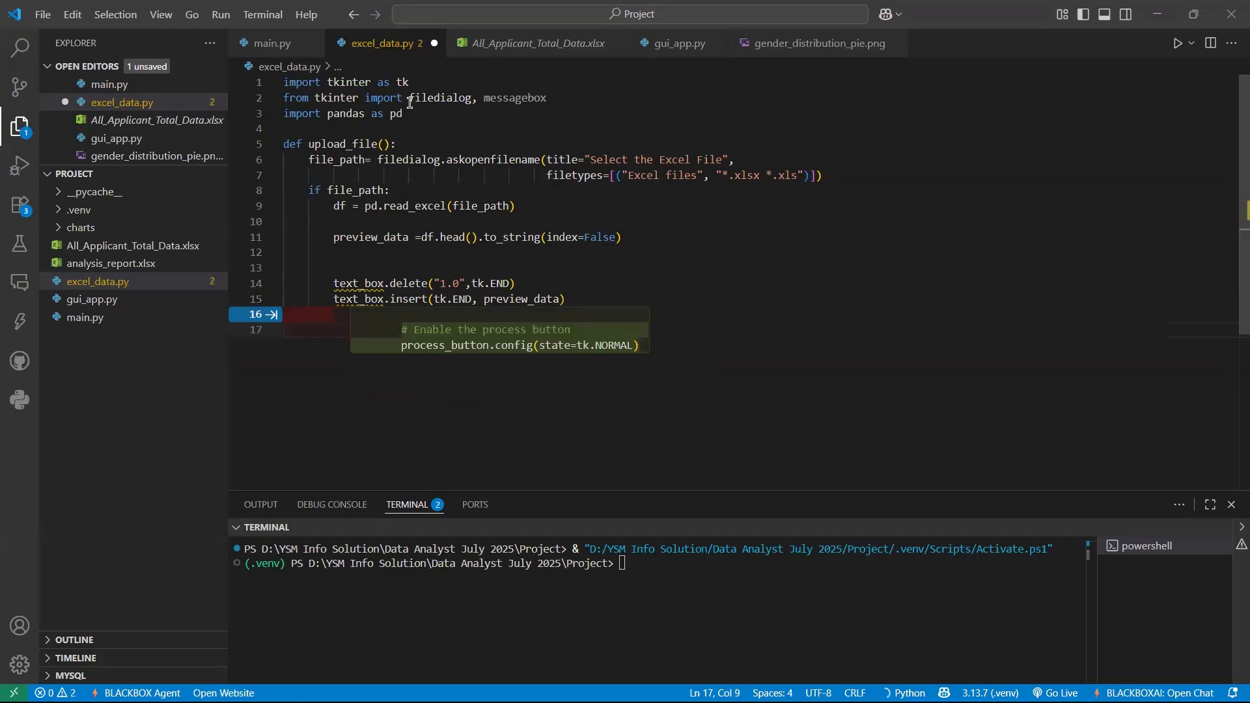
Step: Write the line except Exception as e: below the text_box.insert call and start a new line under it
text(except)
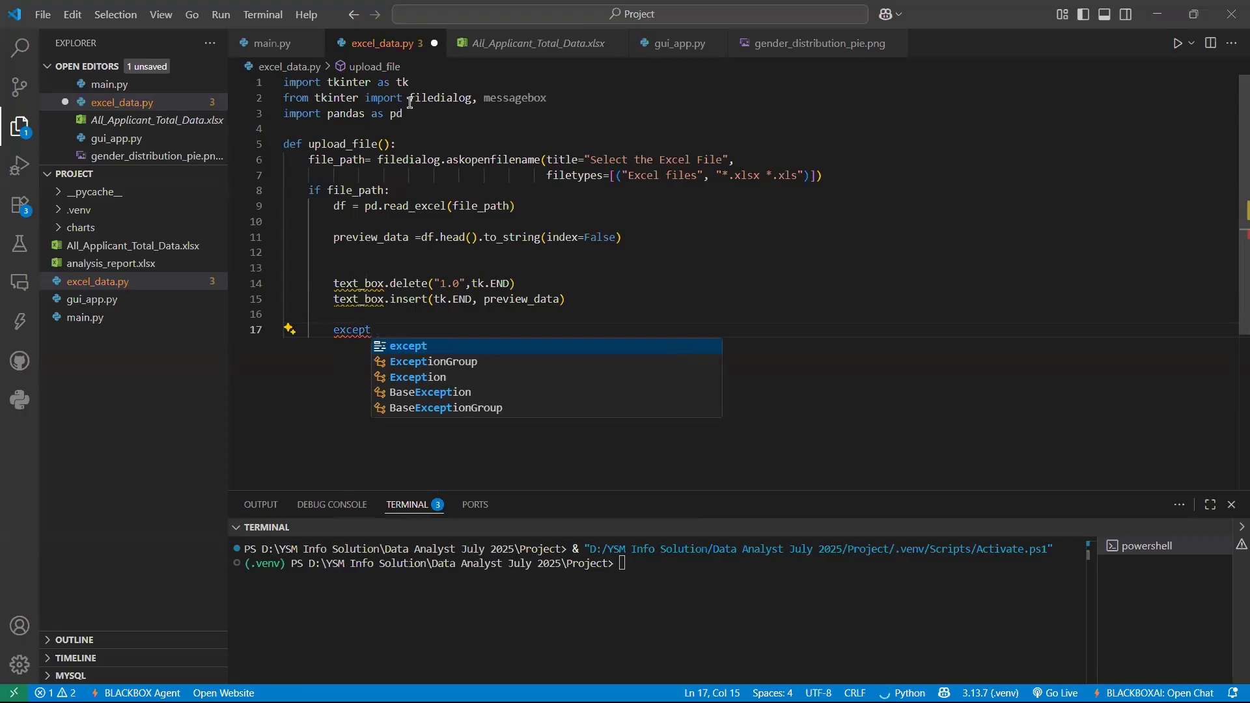
text( Exce)
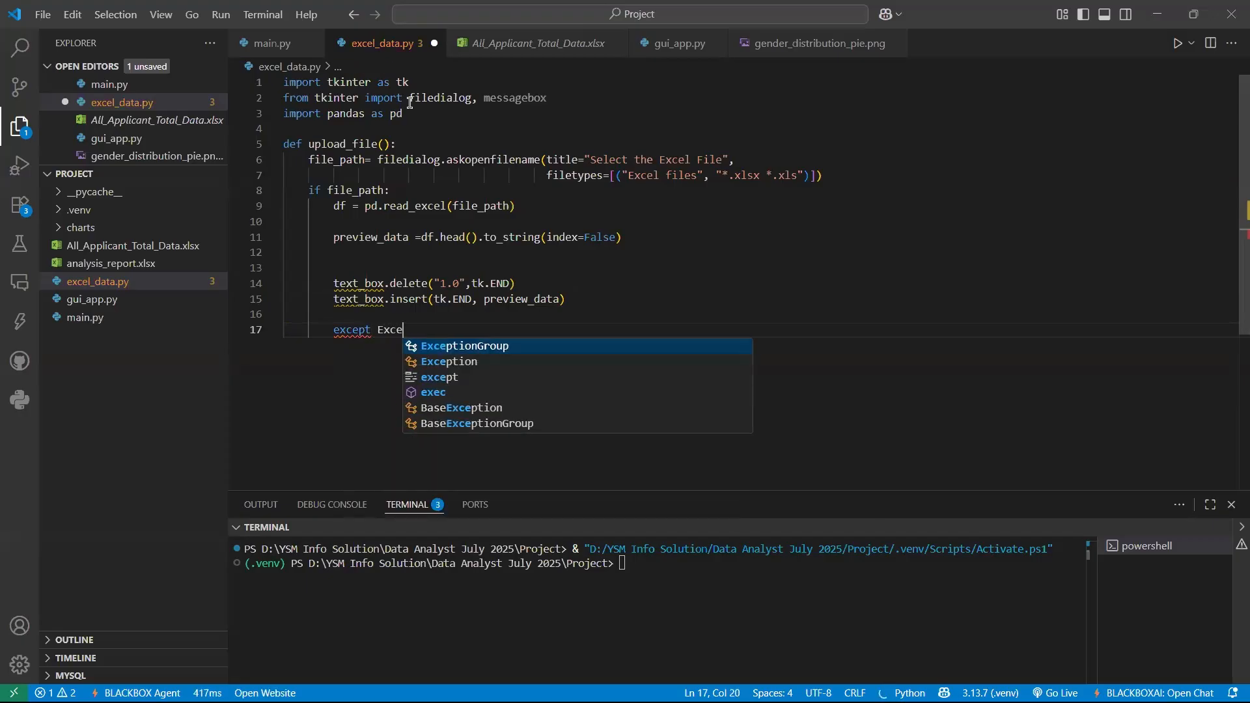
key(Down)
key(Tab)
text(as e)
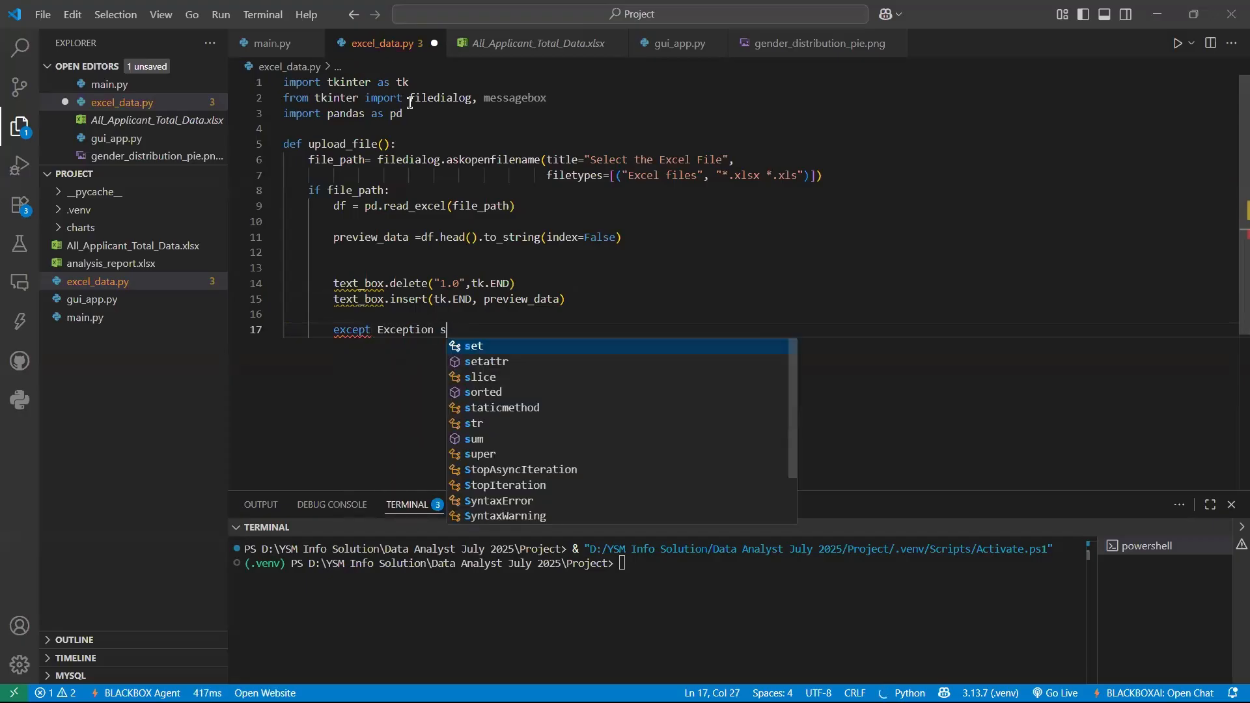
text(L:)
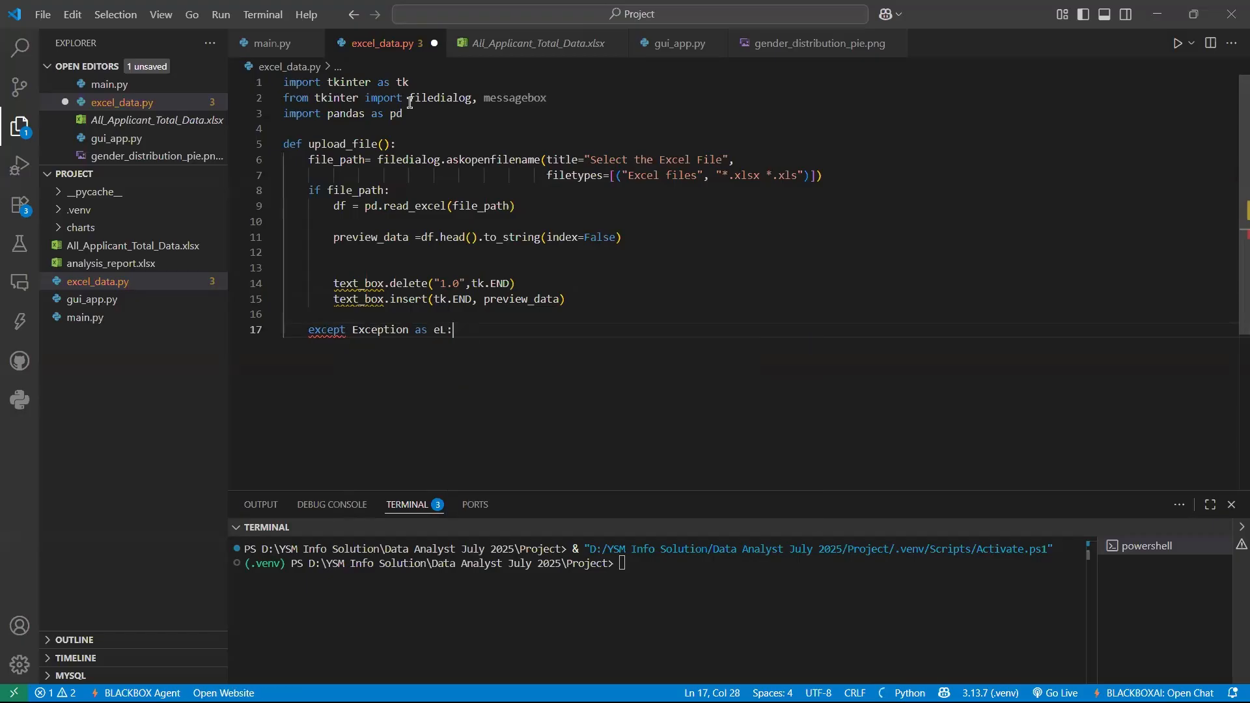
key(BackSpace)
key(BackSpace)
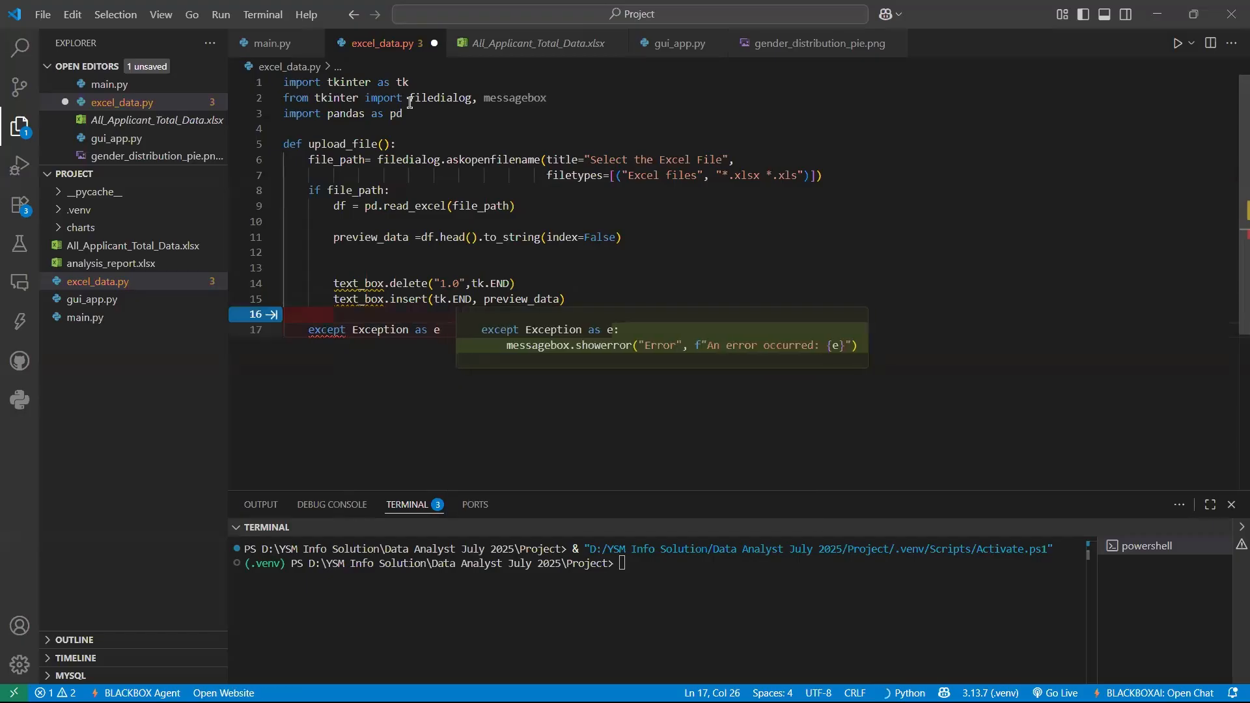
text(:)
key(Return)
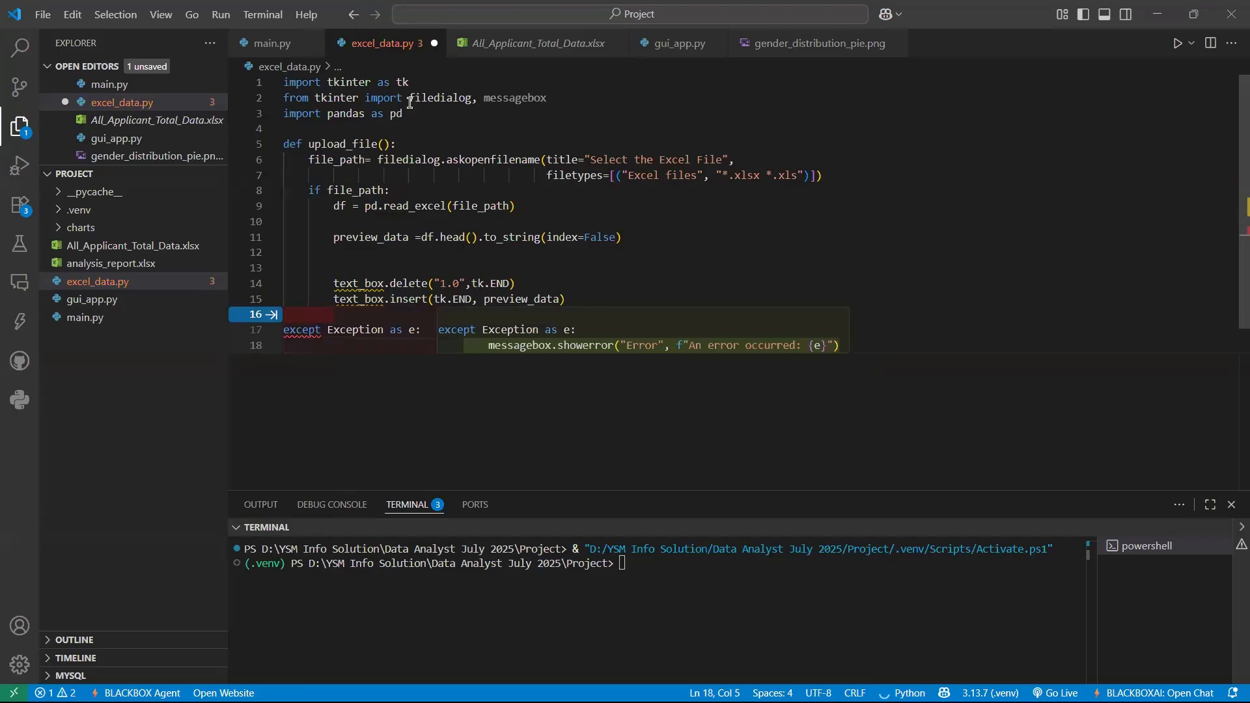
Step: Fill the except block with the suggested call messagebox.showerror("Error", f"An error occurred: {e}")
click(297, 328)
key(Tab)
key(Tab)
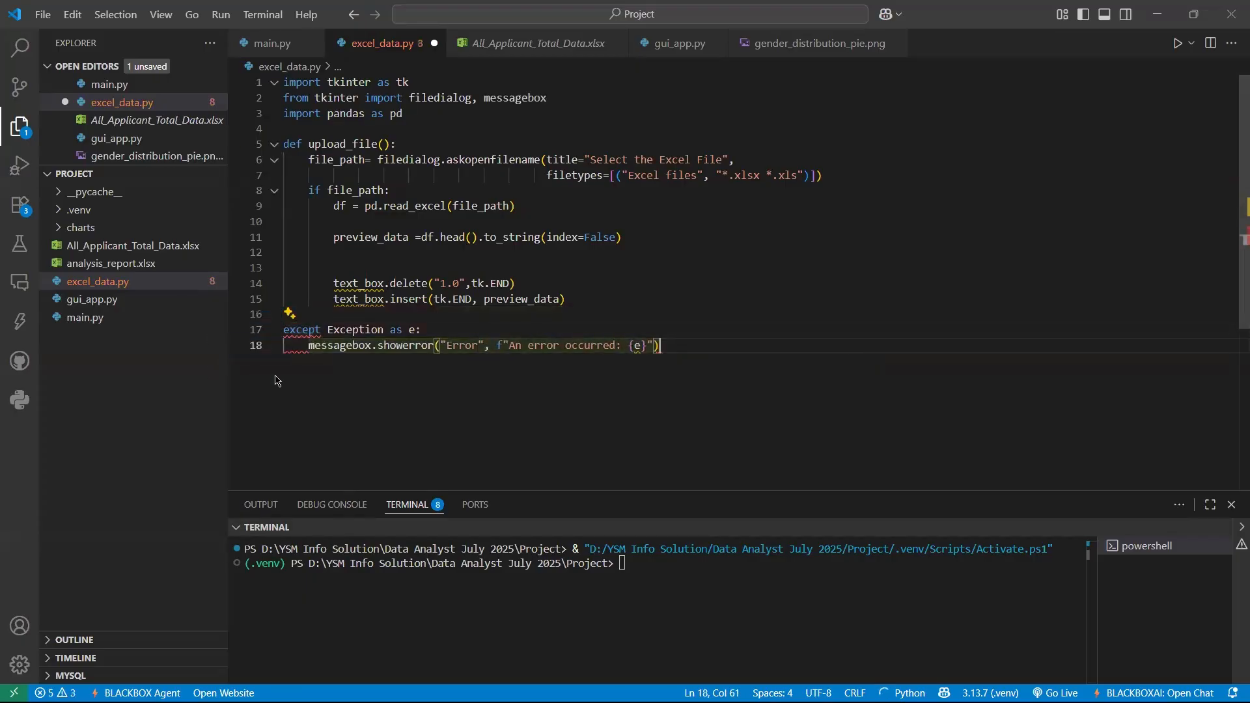
key(Up)
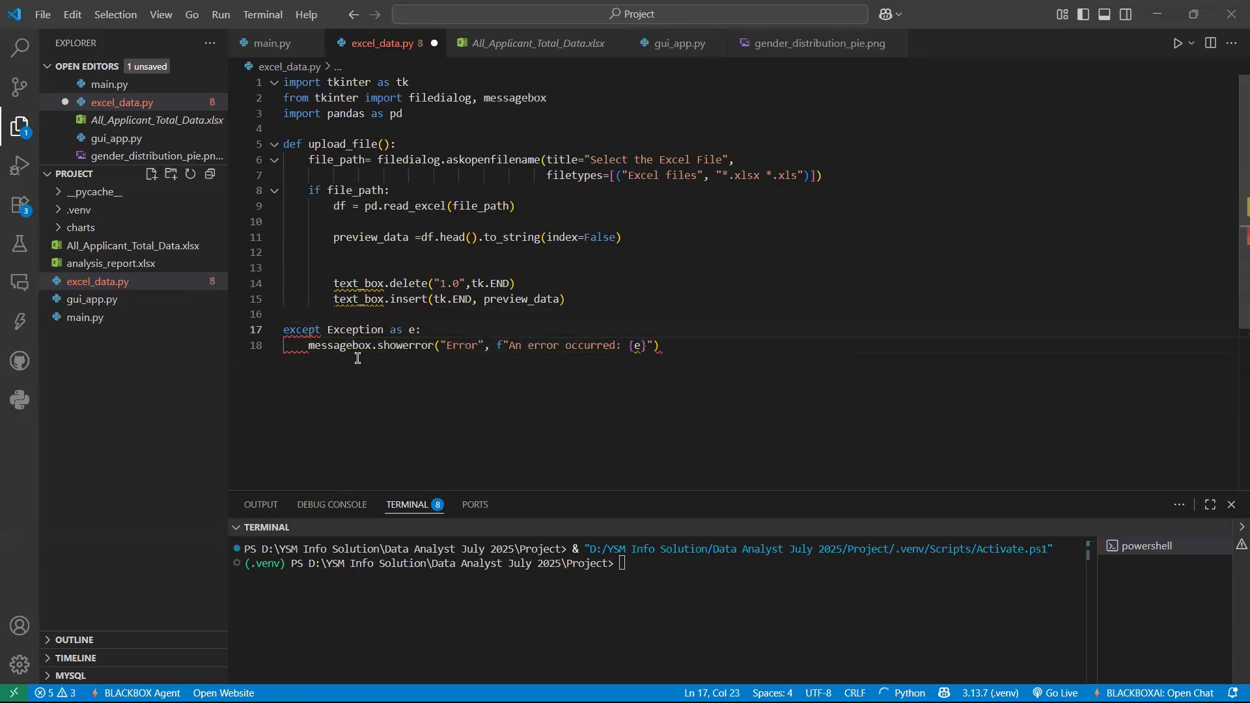
key(Down)
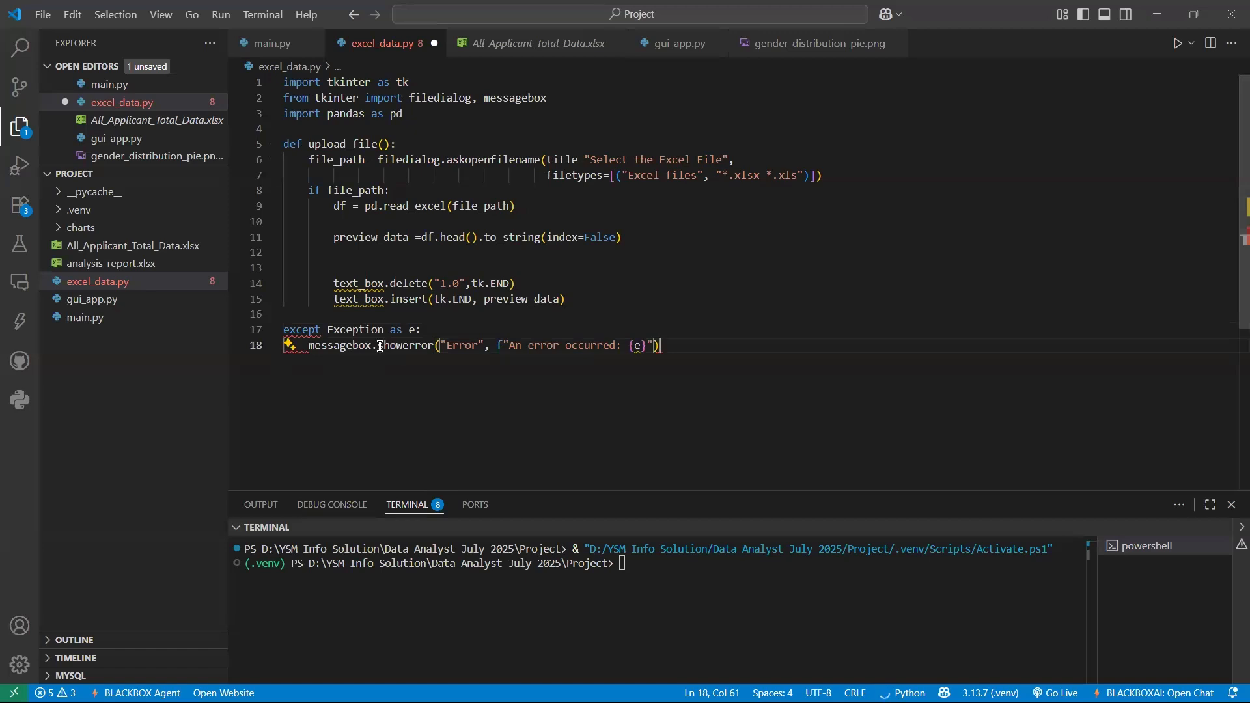
triple_click(381, 347)
key(BackSpace)
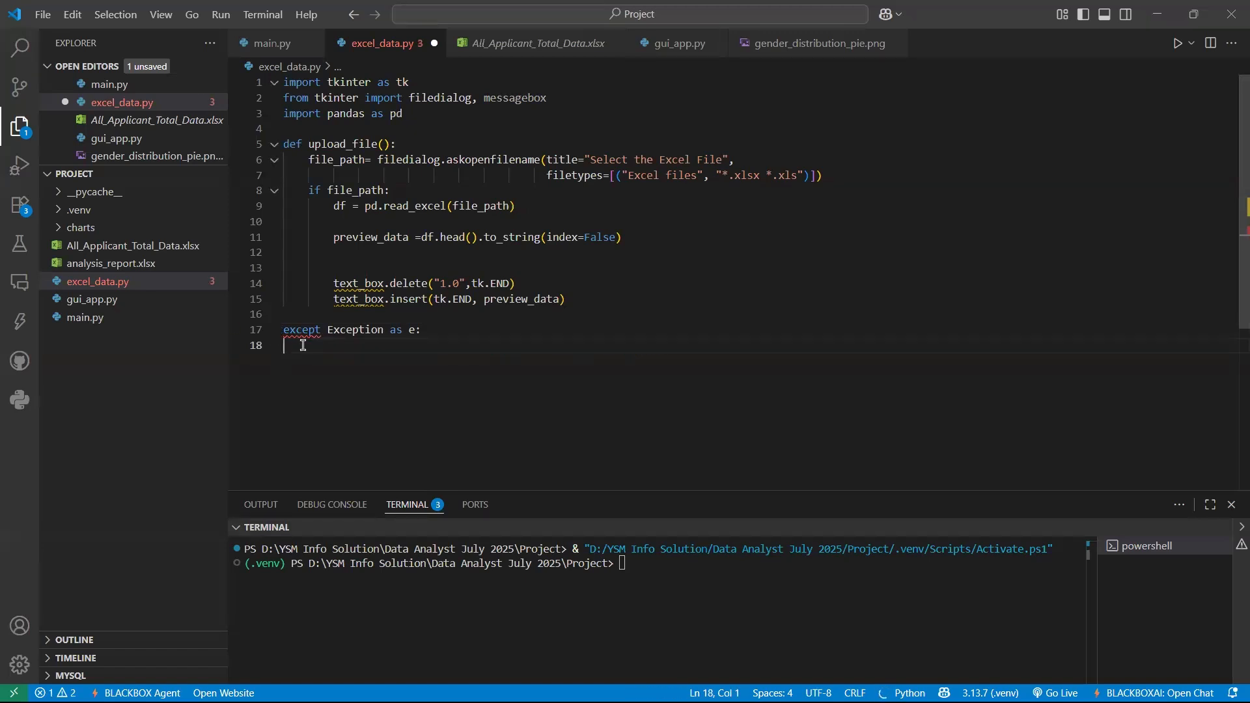
key(ctrl+z)
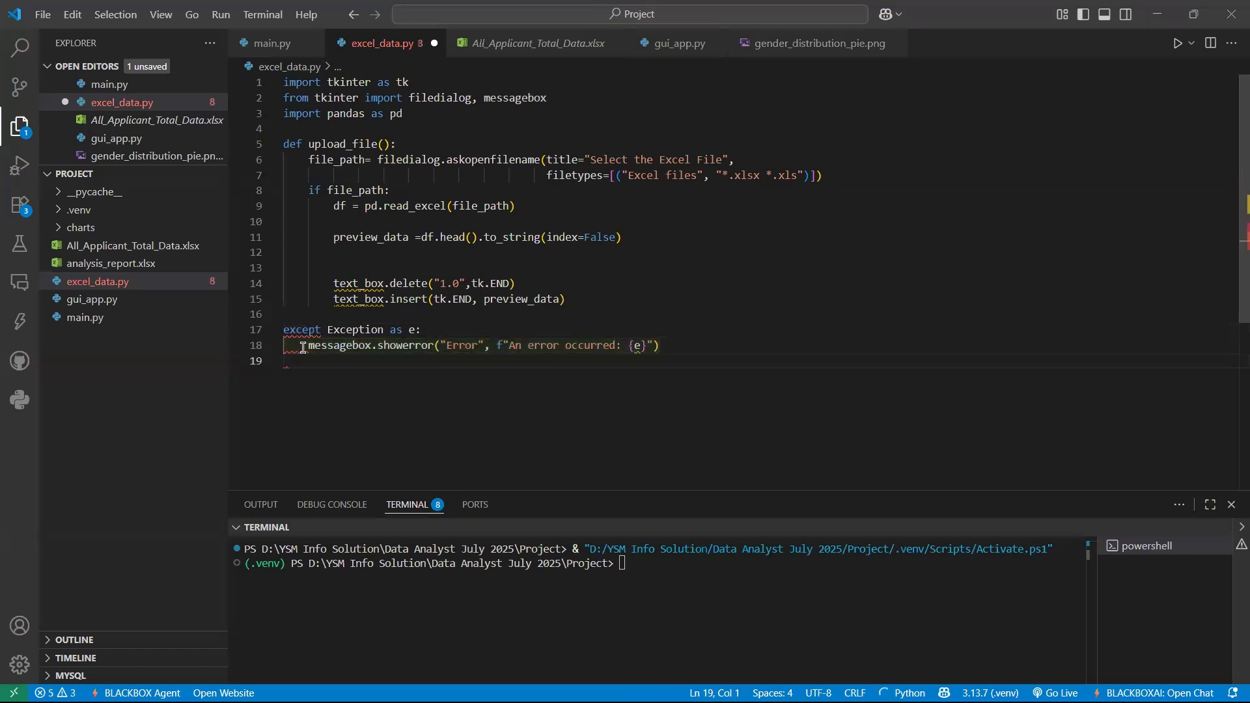
Step: Indent the except Exception as e: line two levels so it sits inside the if file_path block
key(Up)
key(Up)
key(Tab)
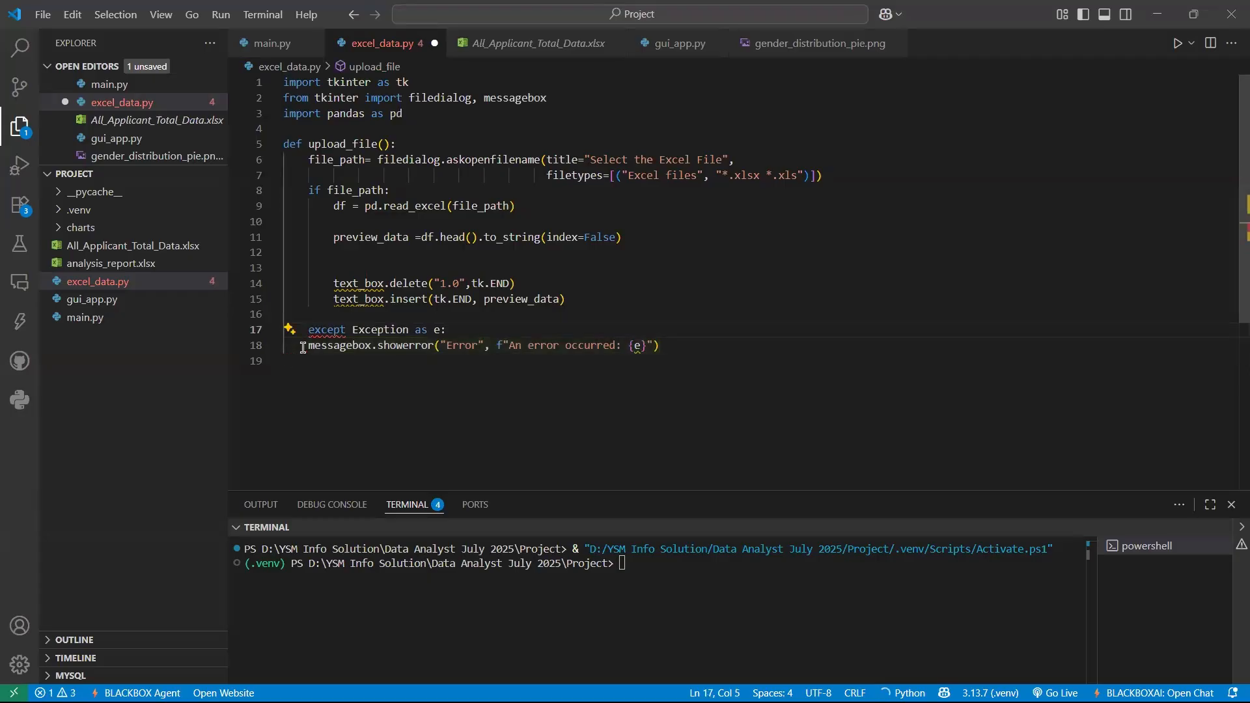
key(Tab)
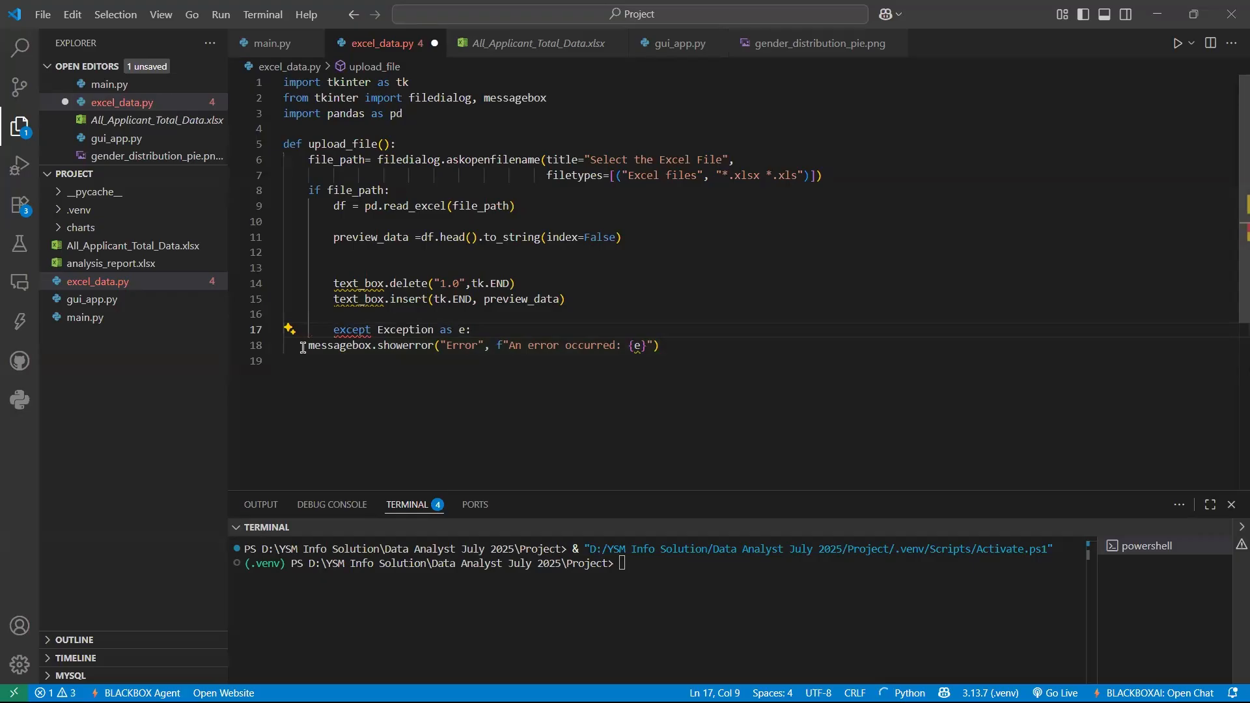
Step: Insert a try: line directly below if file_path: and start an indented line under it
click(398, 189)
key(Return)
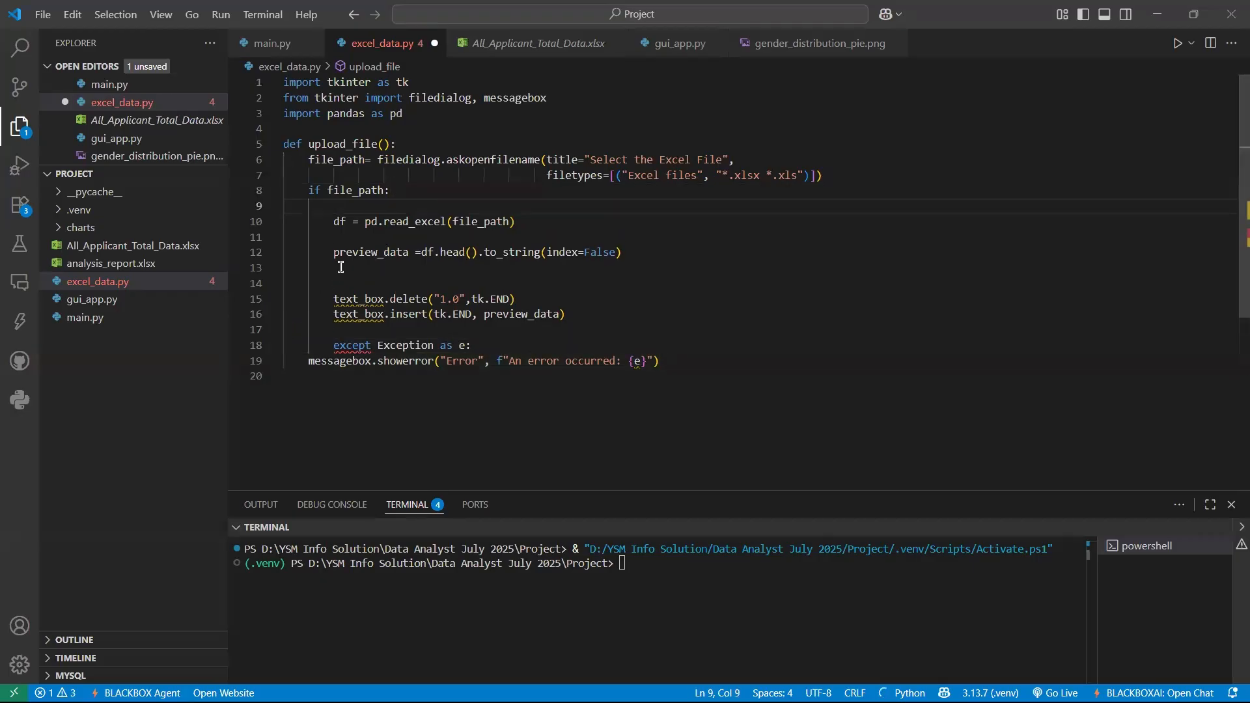
text(try:)
key(Return)
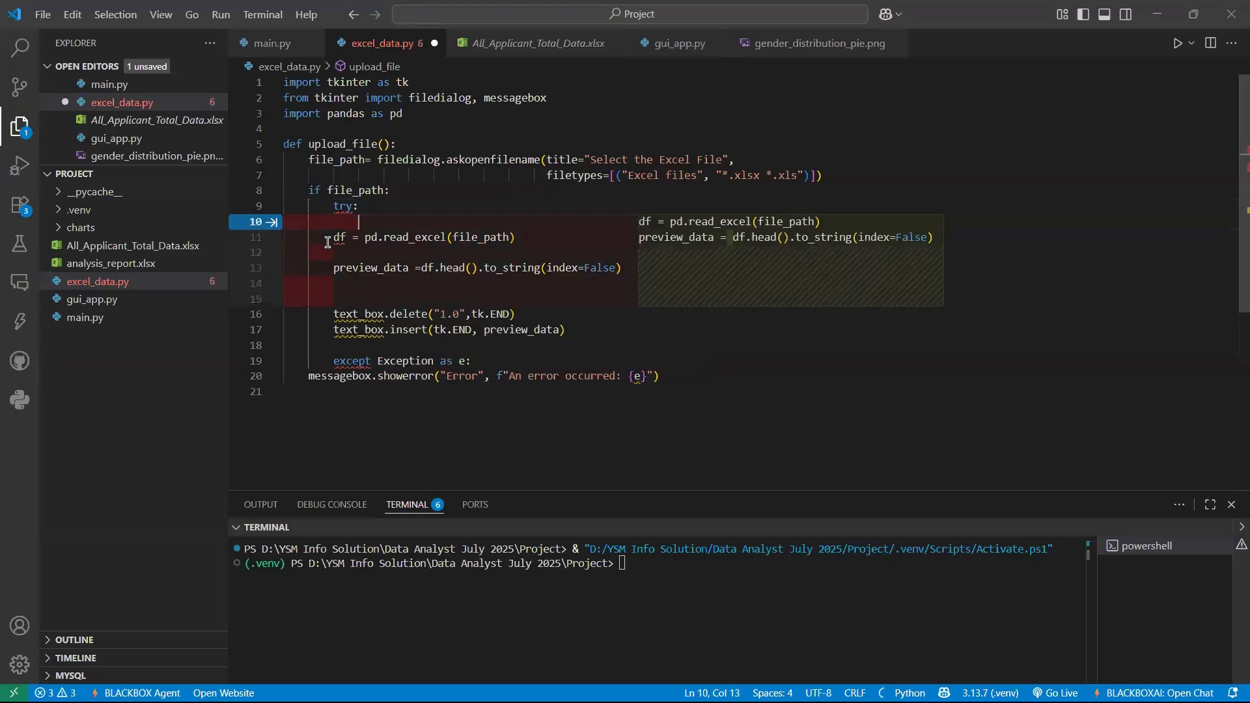
Step: Indent the df, preview_data, text_box.delete and text_box.insert lines under try:, removing the blank lines between them
click(328, 240)
key(Tab)
click(334, 252)
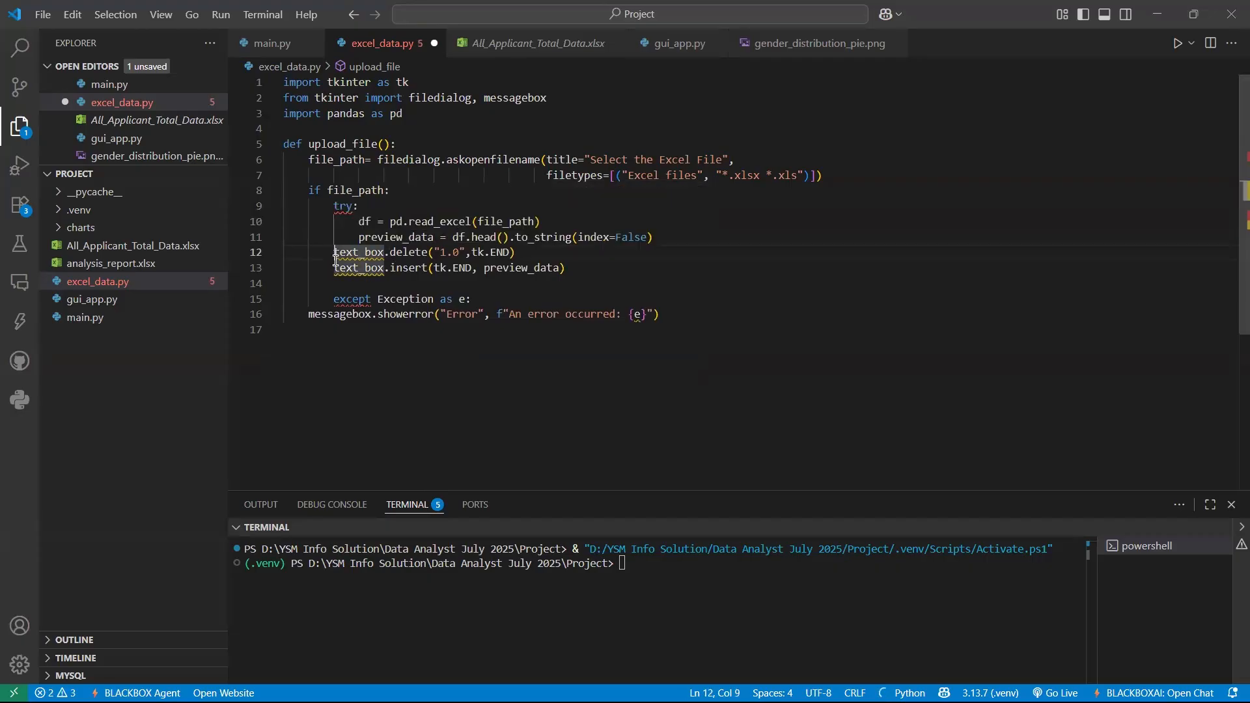
key(Tab)
click(335, 272)
key(Tab)
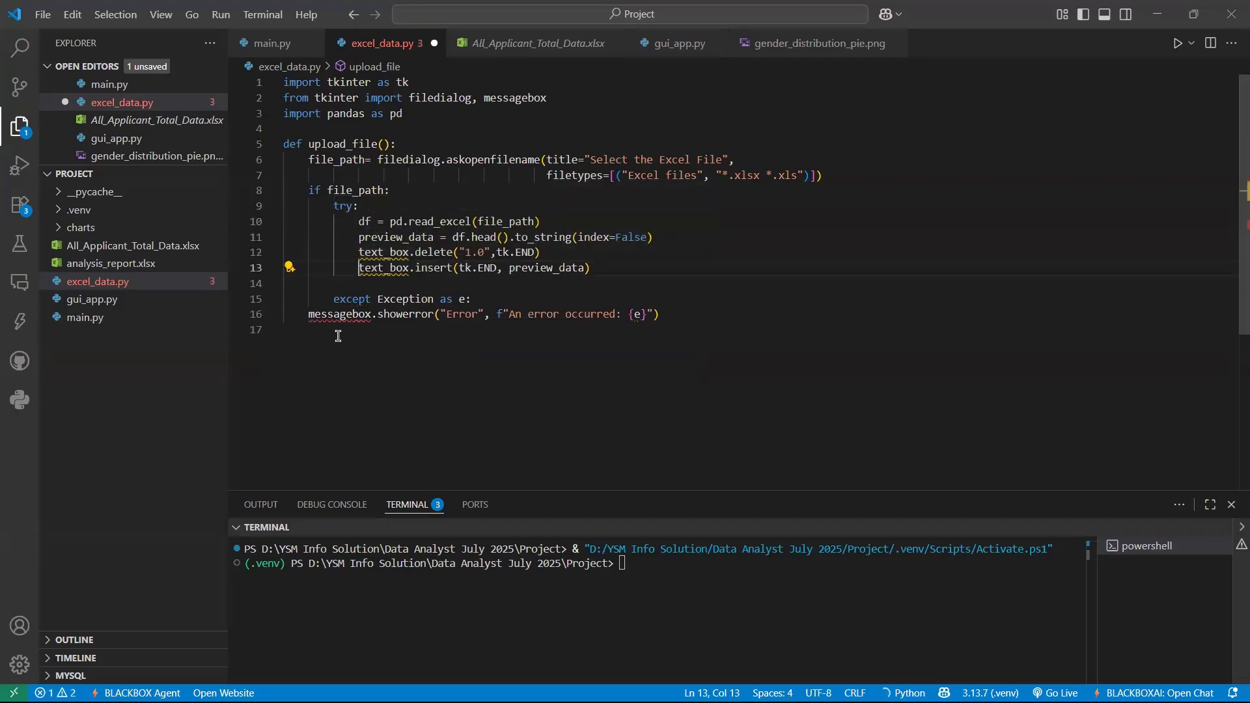
Step: Indent the messagebox.showerror line two levels so it sits inside the except block
click(309, 320)
key(Tab)
key(Tab)
click(357, 222)
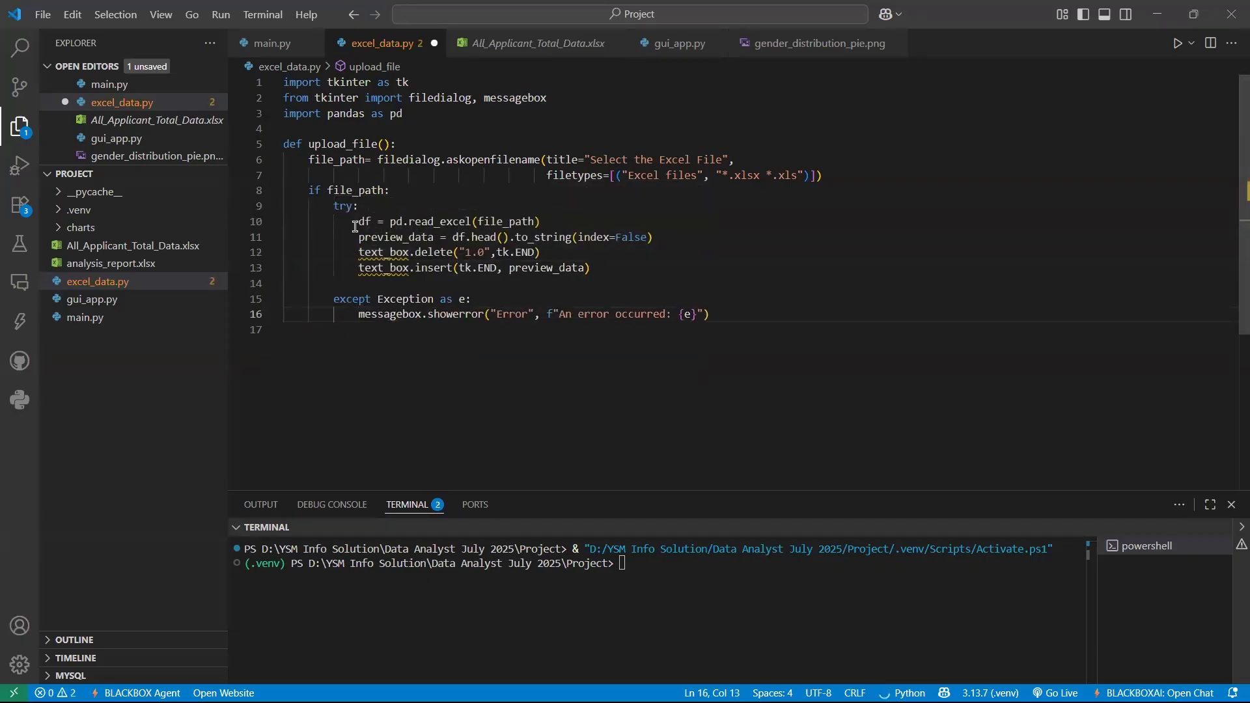
key(shift+Down)
key(shift+Down)
key(shift+End)
click(609, 268)
Step: Leave four blank lines below the messagebox.showerror line and place the cursor at the unindented line 21
click(722, 315)
key(Return)
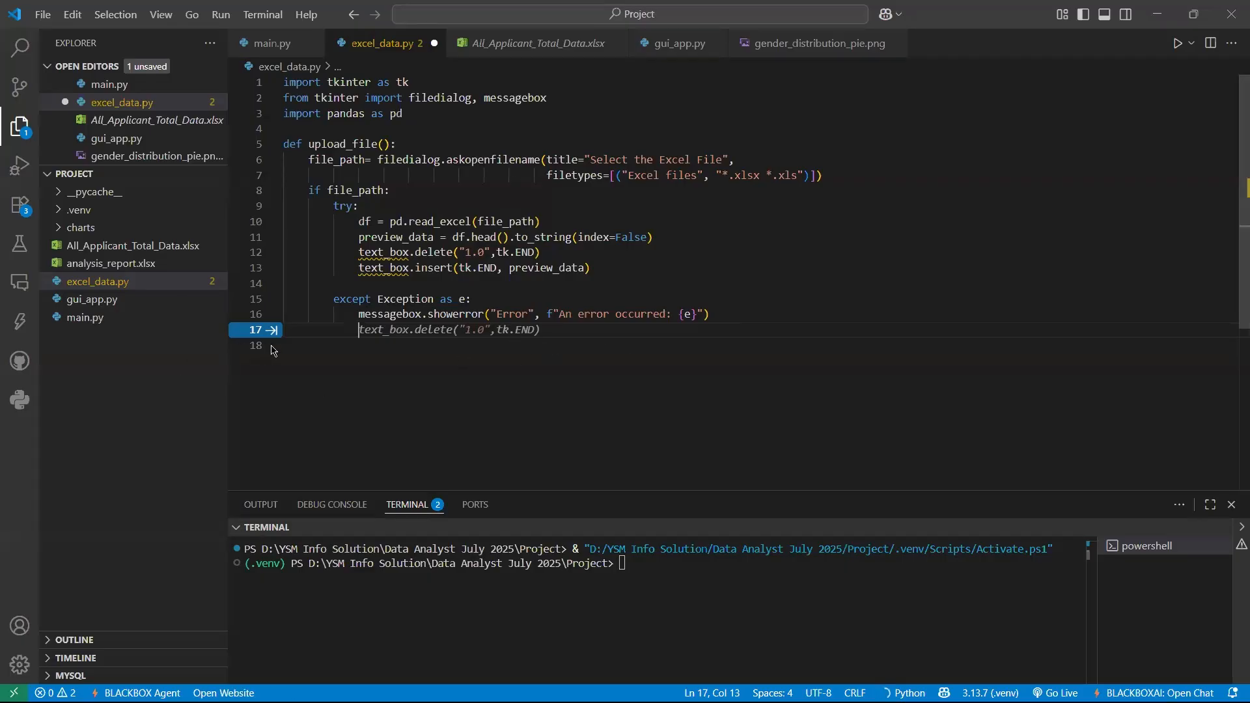
key(Tab)
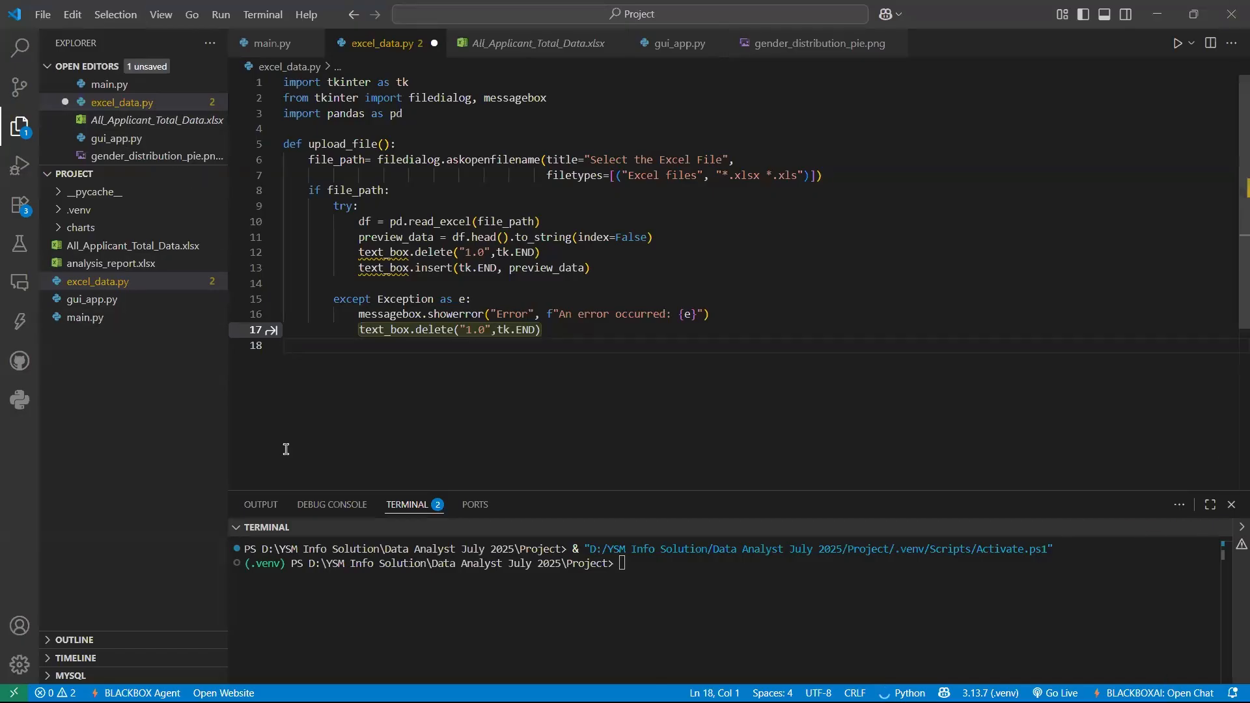
key(Return)
key(Return)
key(Return)
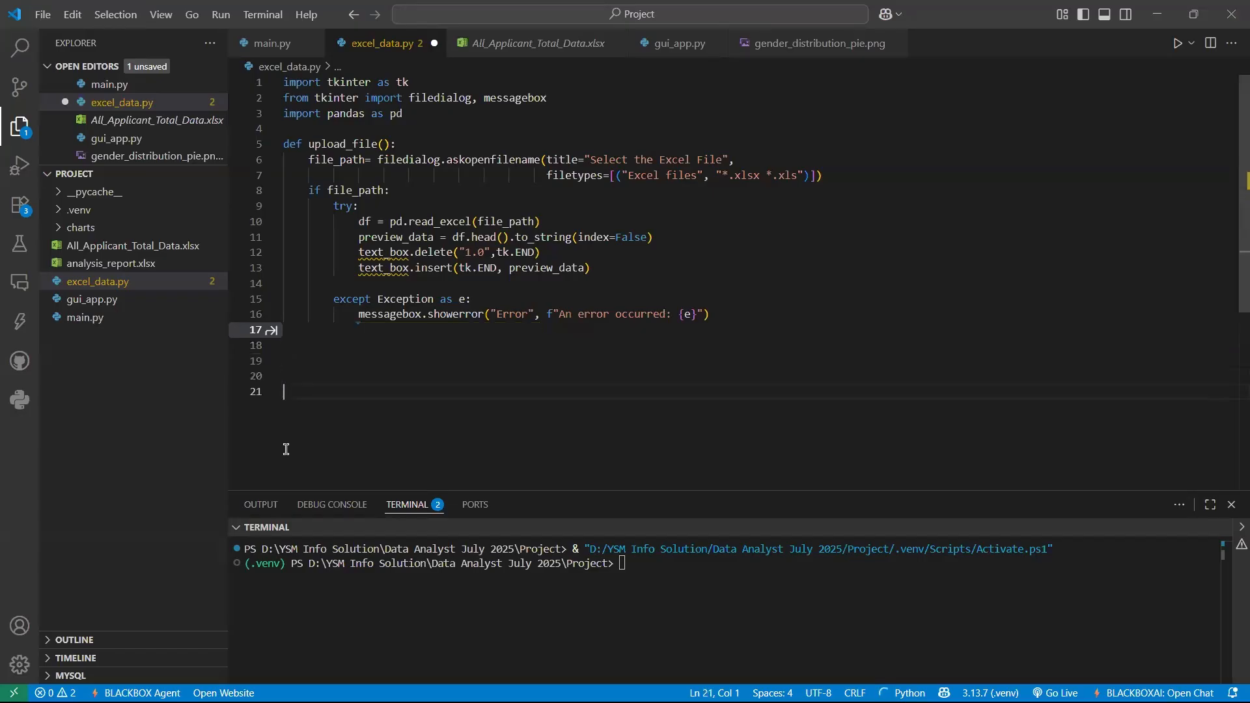
Step: Create the main window with root =tk.Tk() and start a new line below it
text(roo)
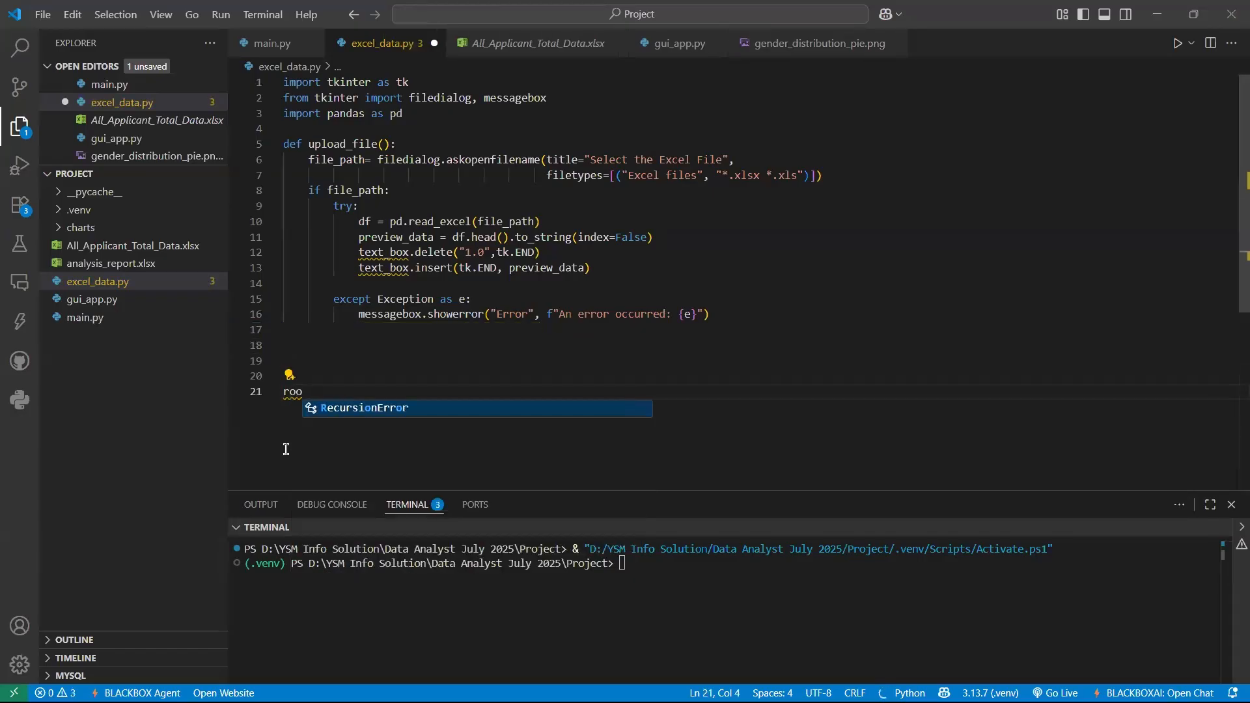
text(t =t)
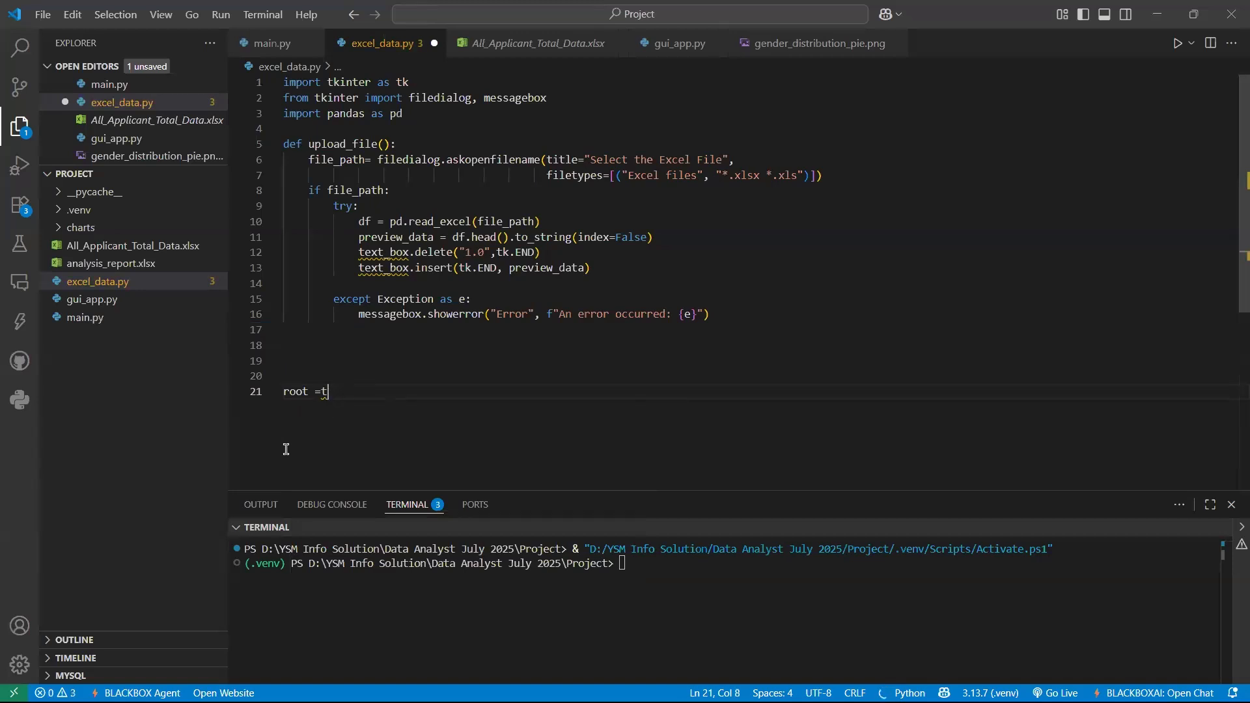
text(k.)
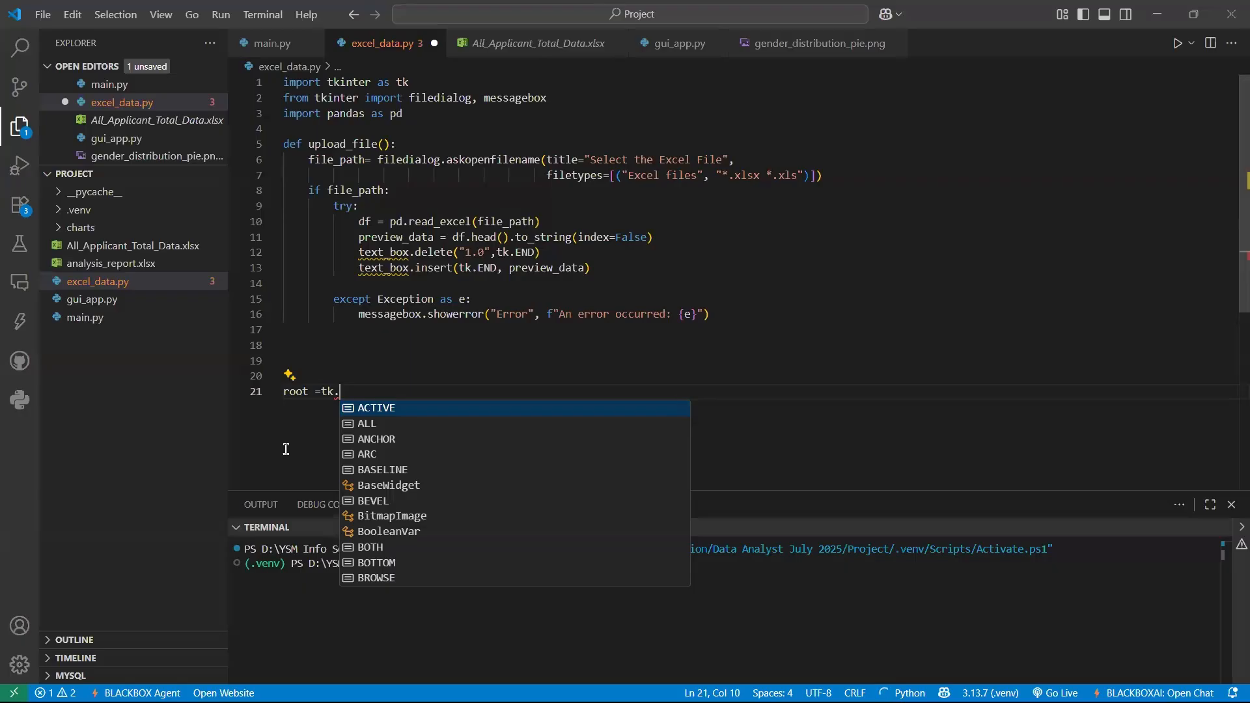
text(TK)
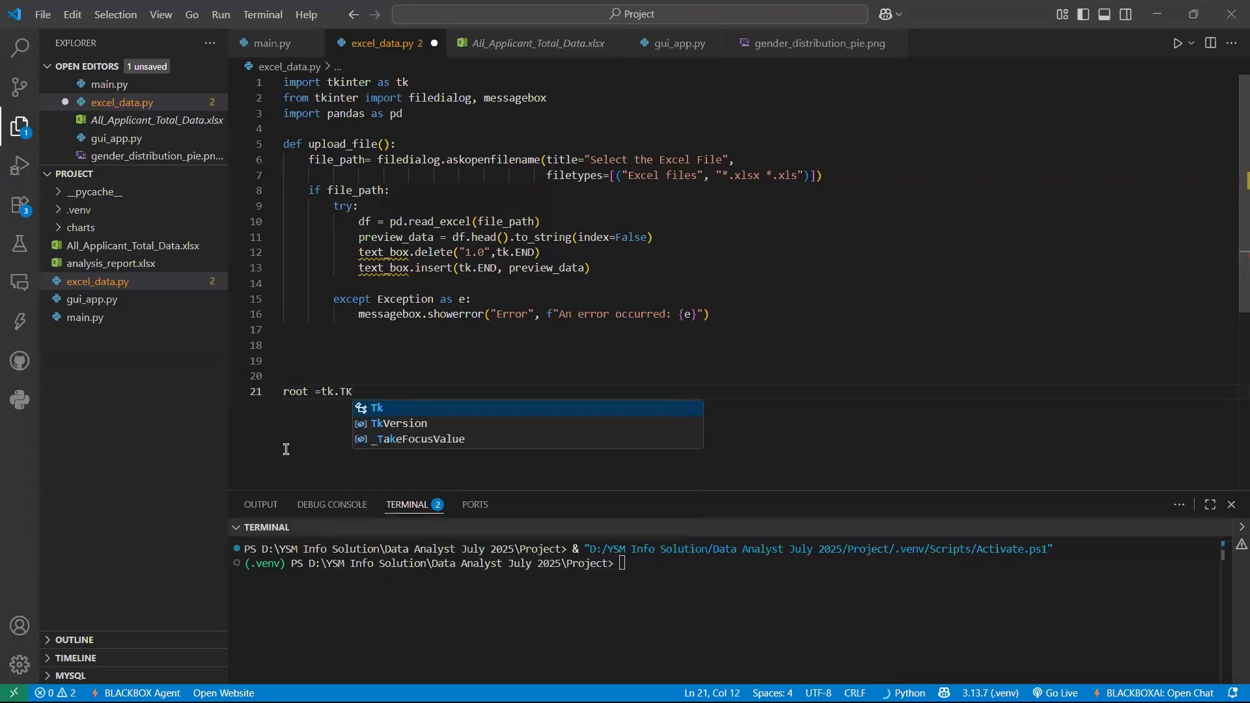
text(())
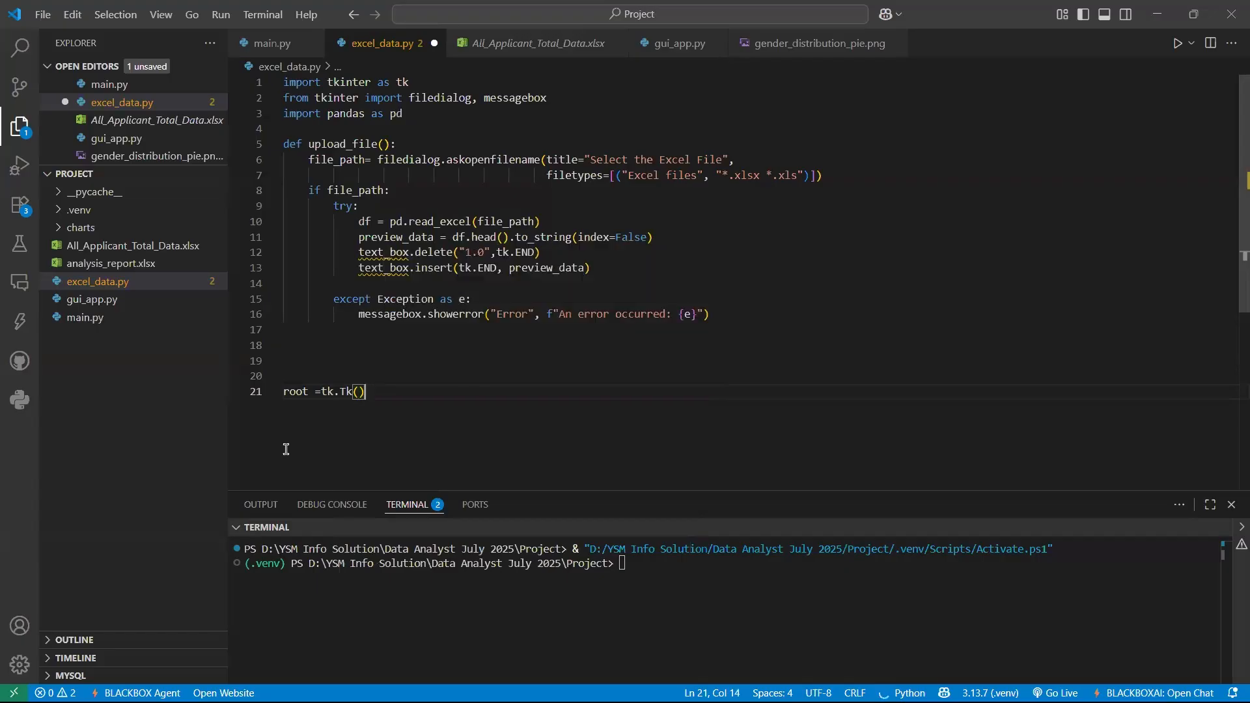
key(Return)
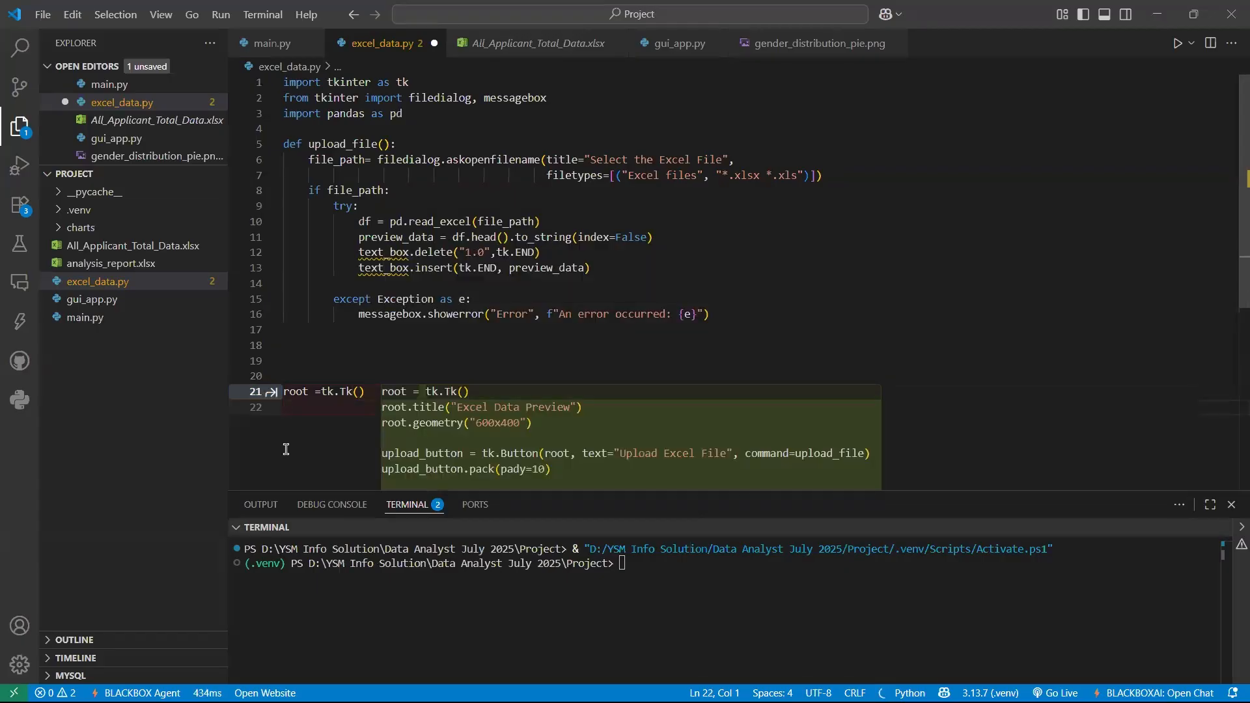
Step: Set the window title on line 22 with root.title("Excel Data Preview")
text(root)
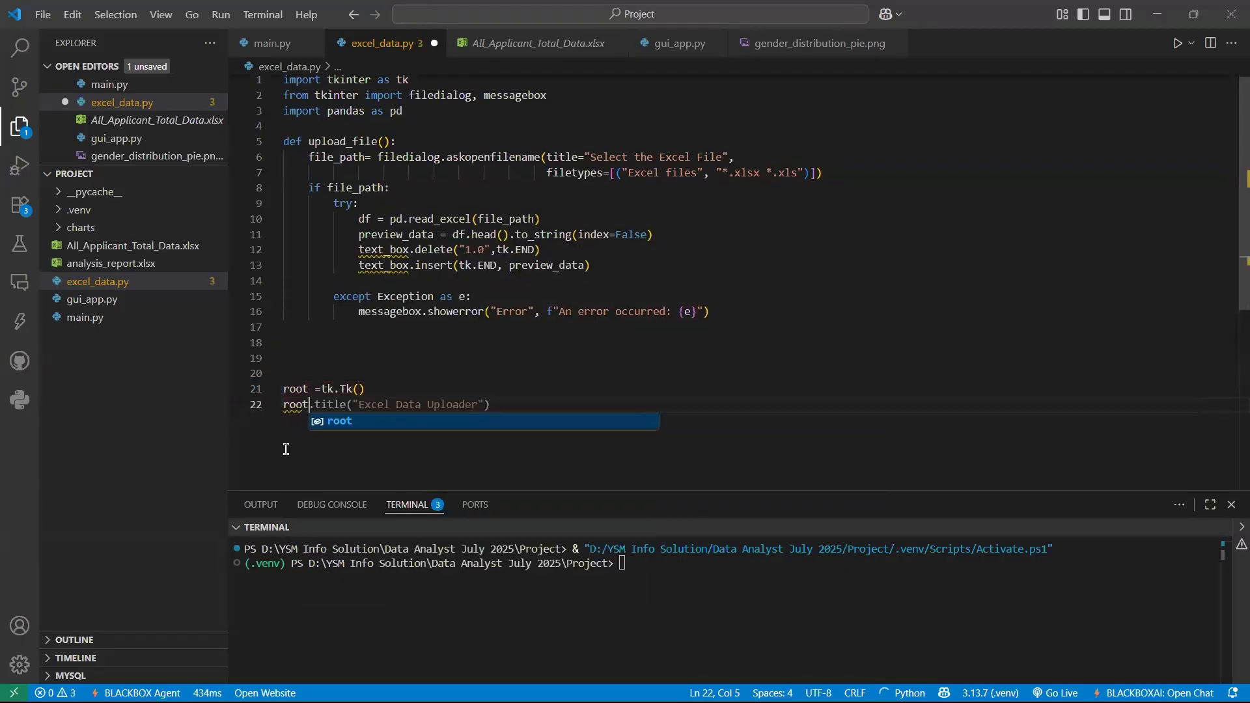
text(.title()
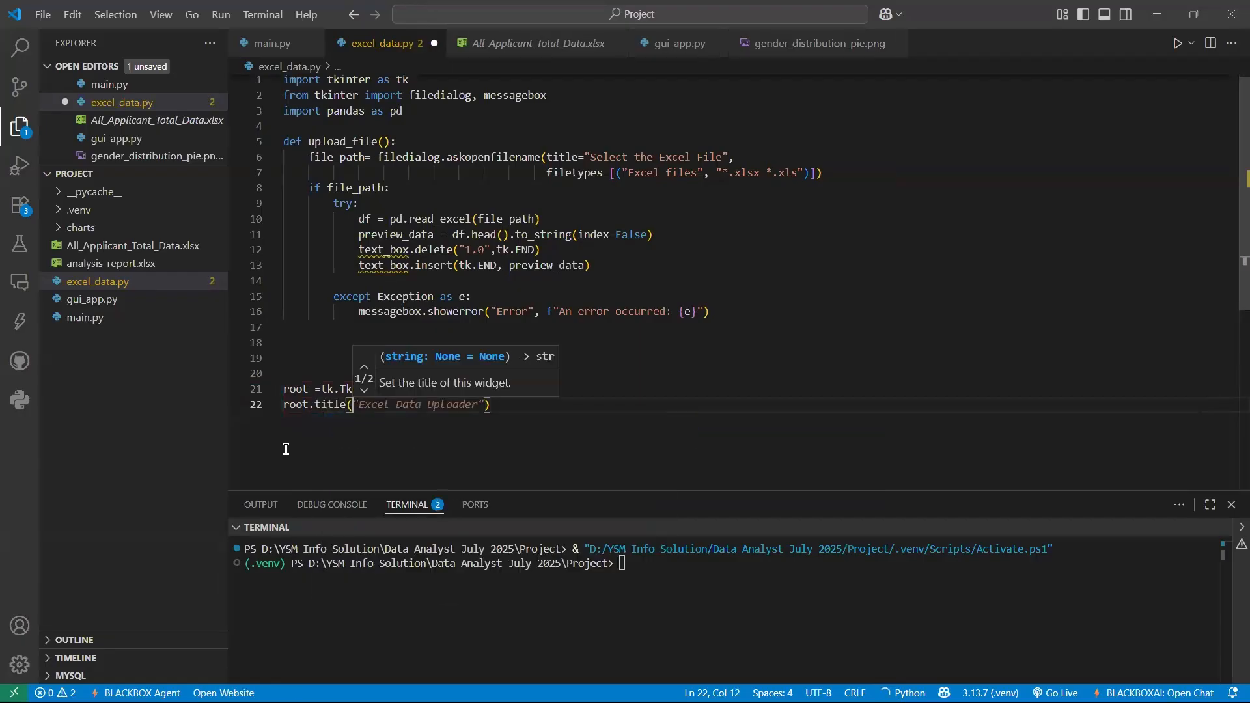
text("E)
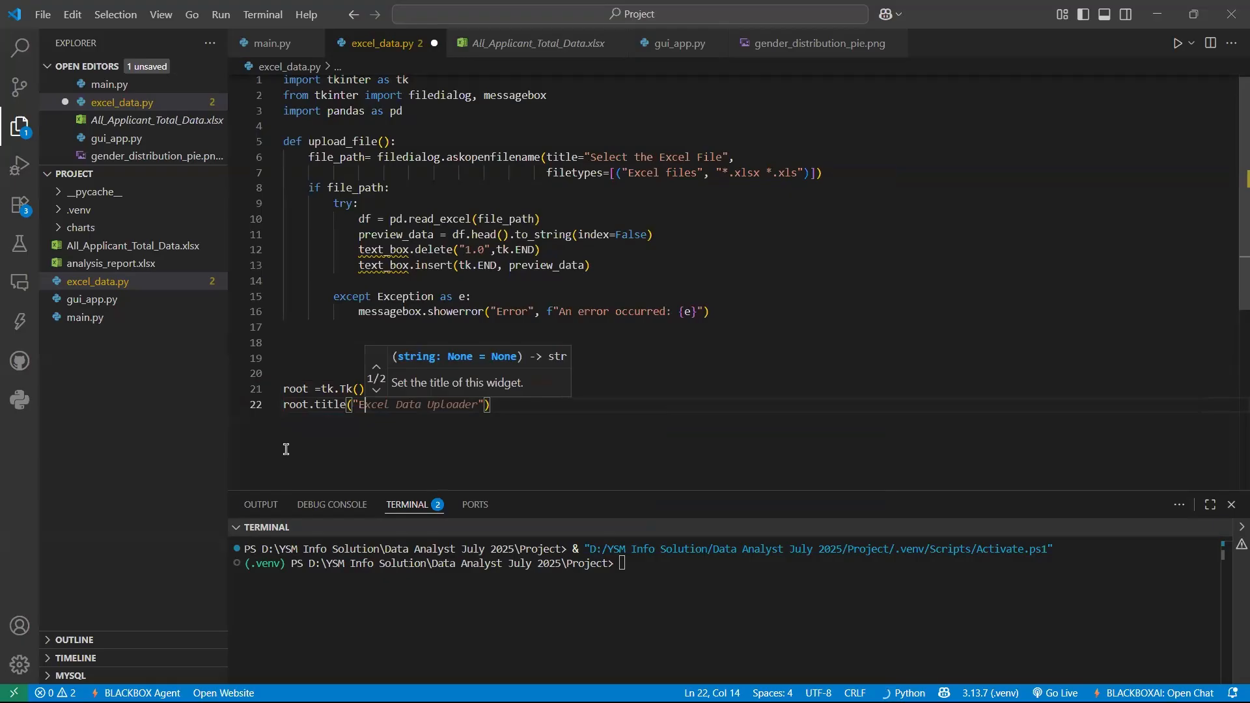
text(xcel )
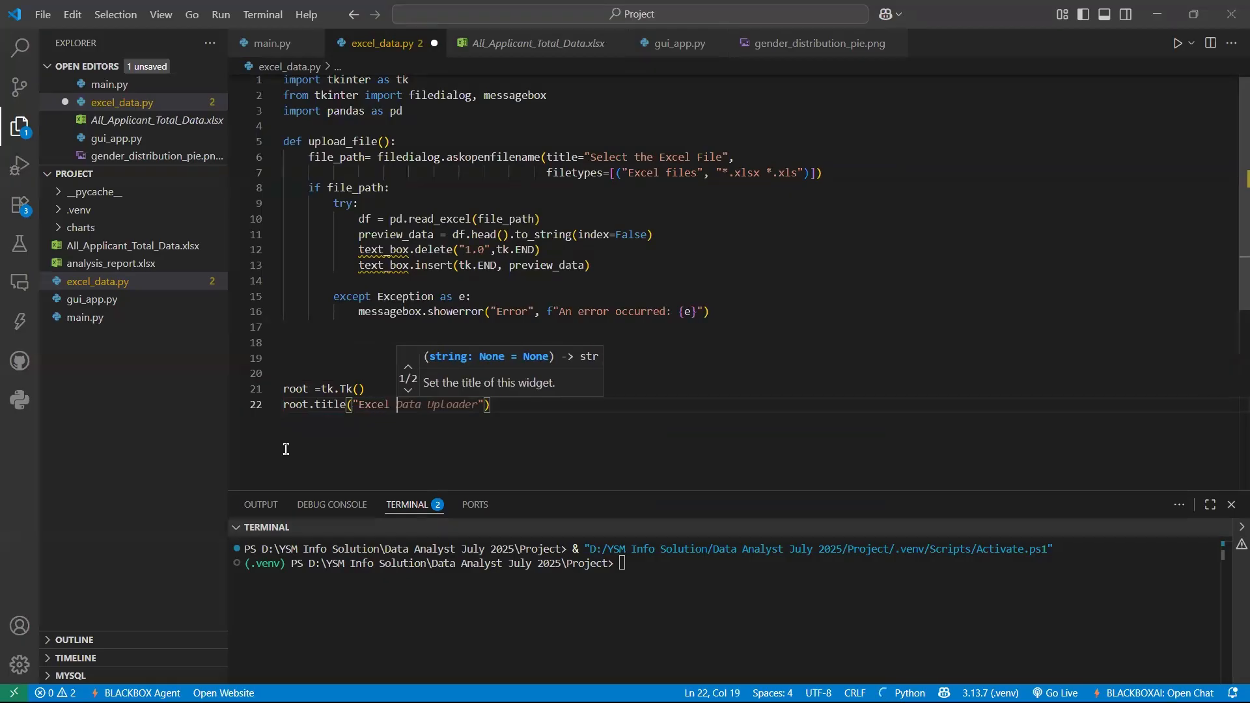
text(Data Pr)
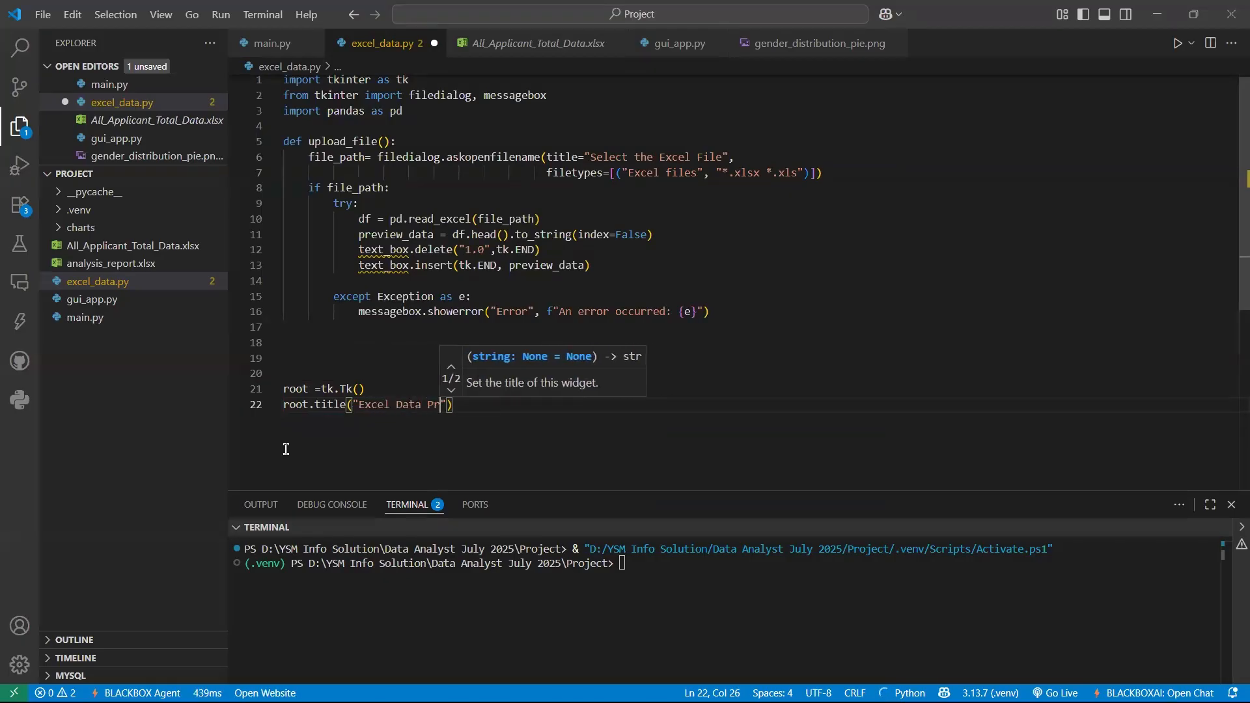
text(eview")
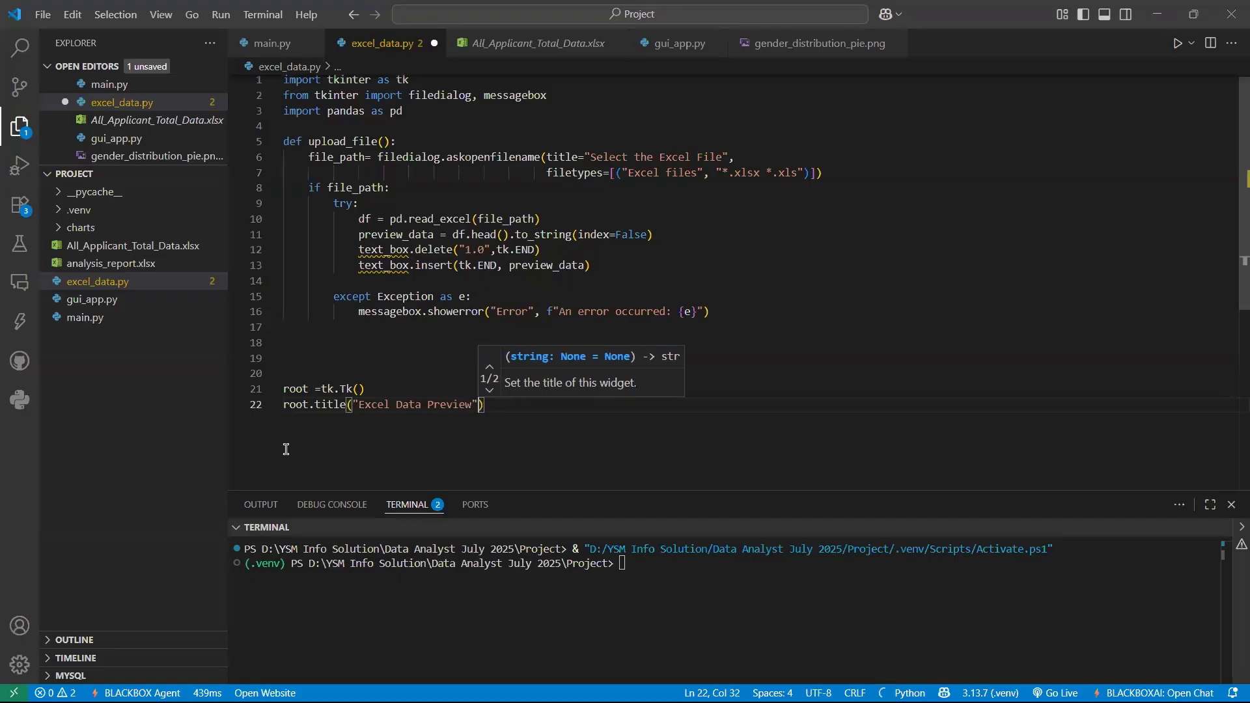
text())
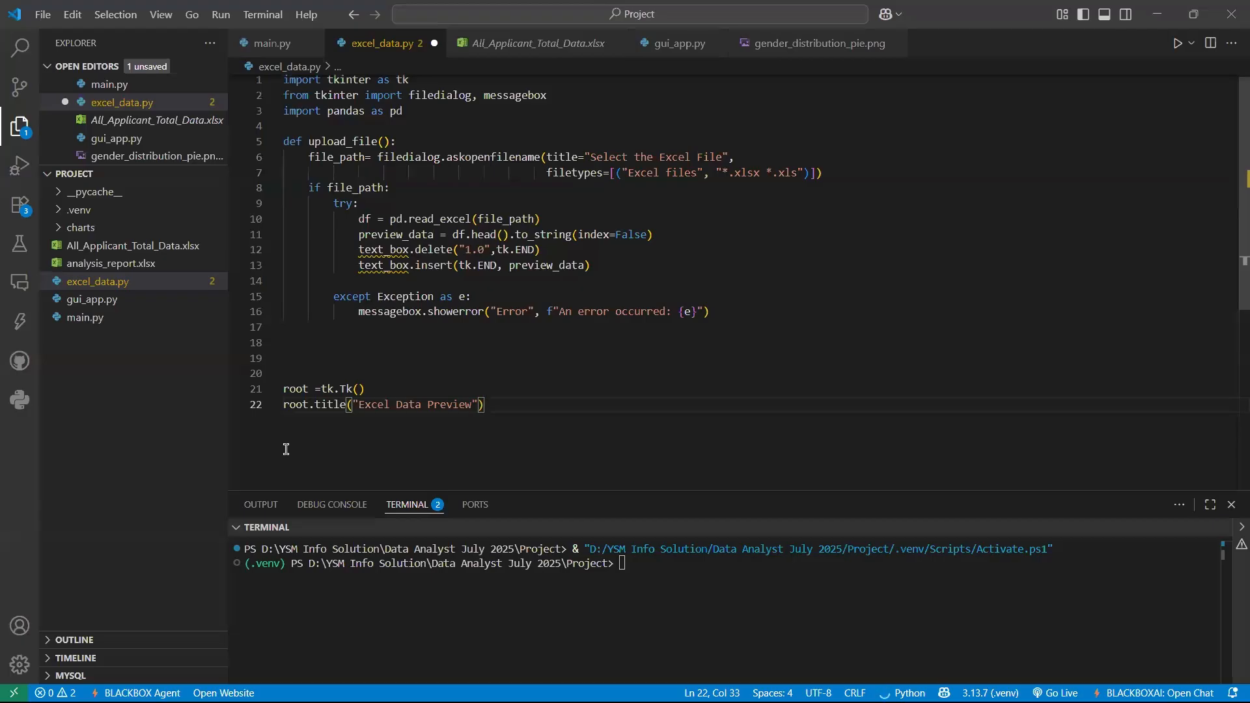
Step: Add root.geometry("600x400") on the line below the title call to set the window size
key(Return)
text(root)
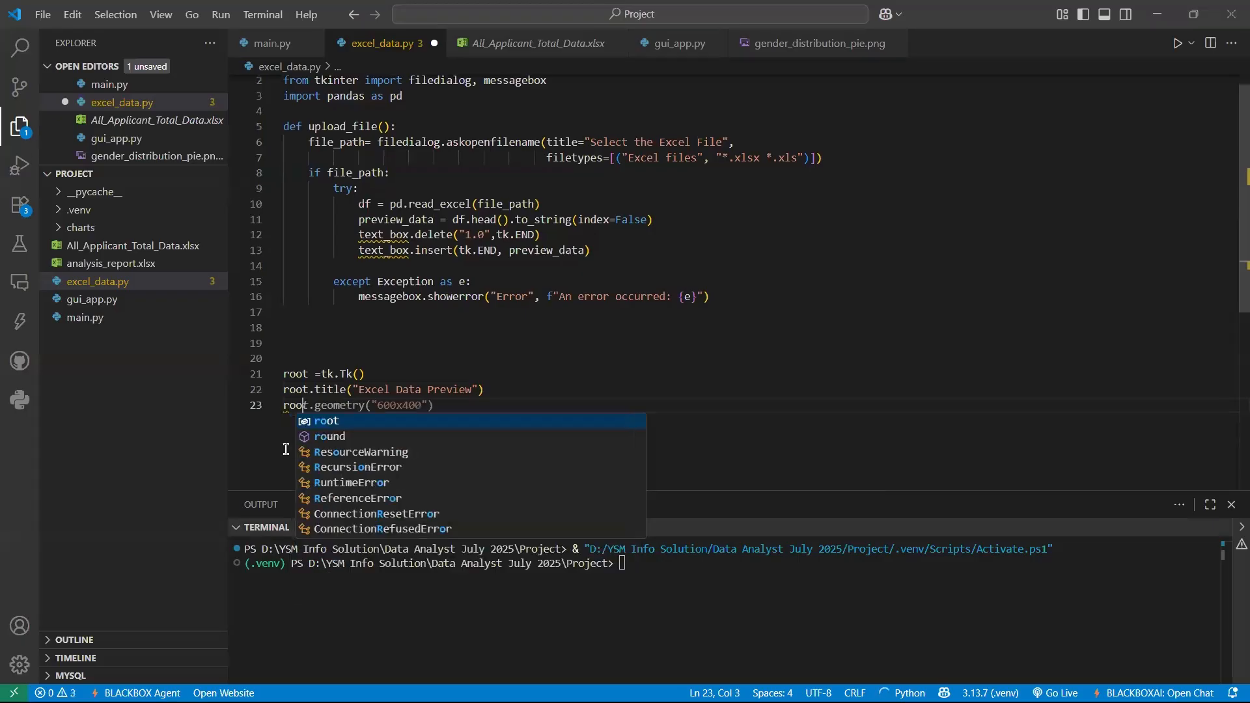
text(.geometry)
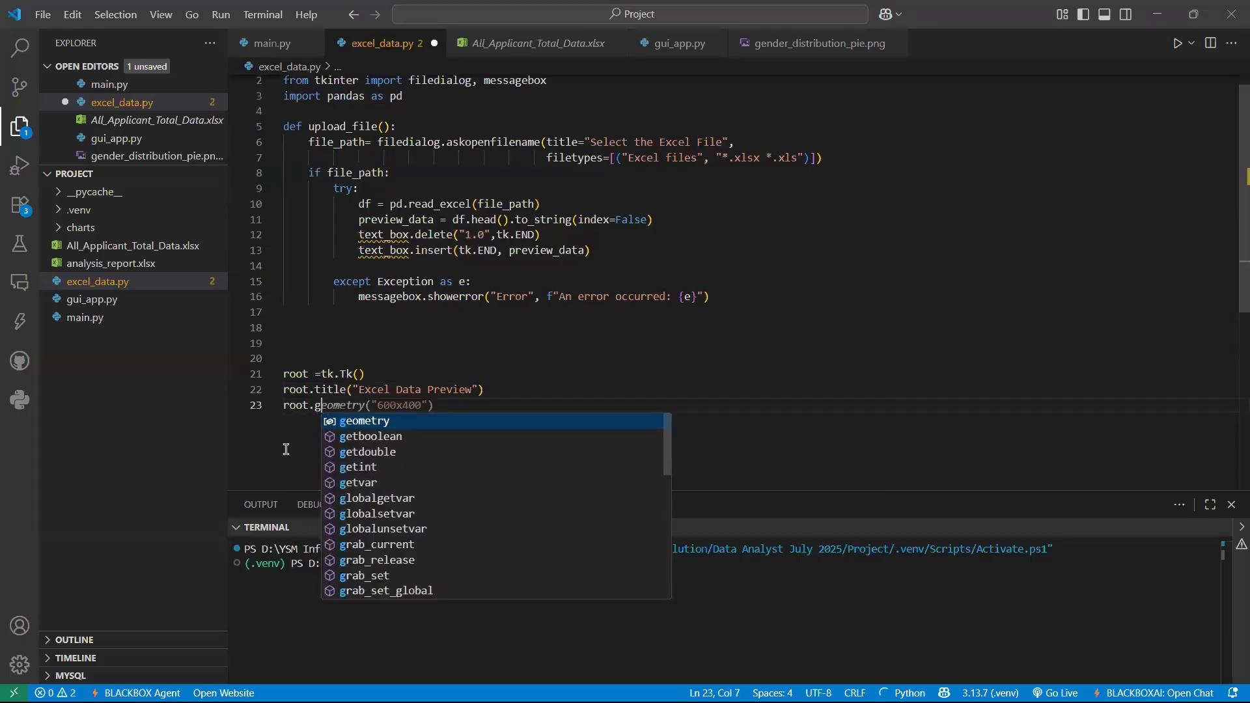
key(Tab)
text(()
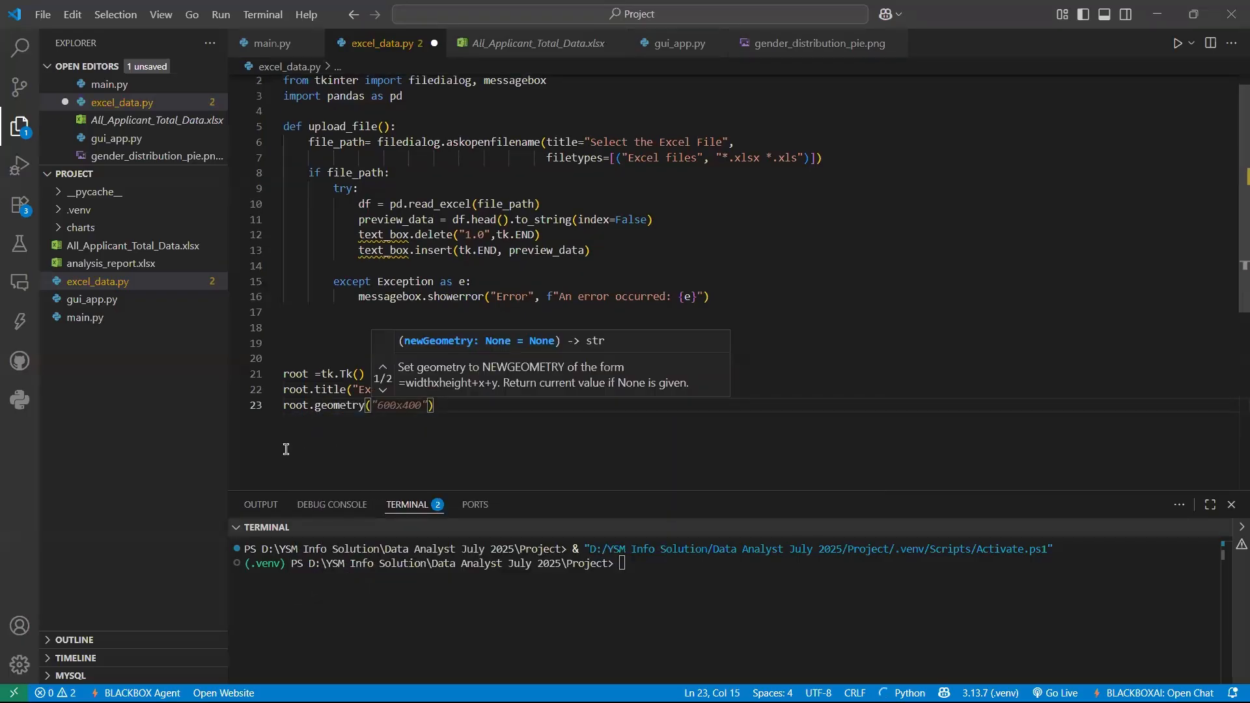
text("600)
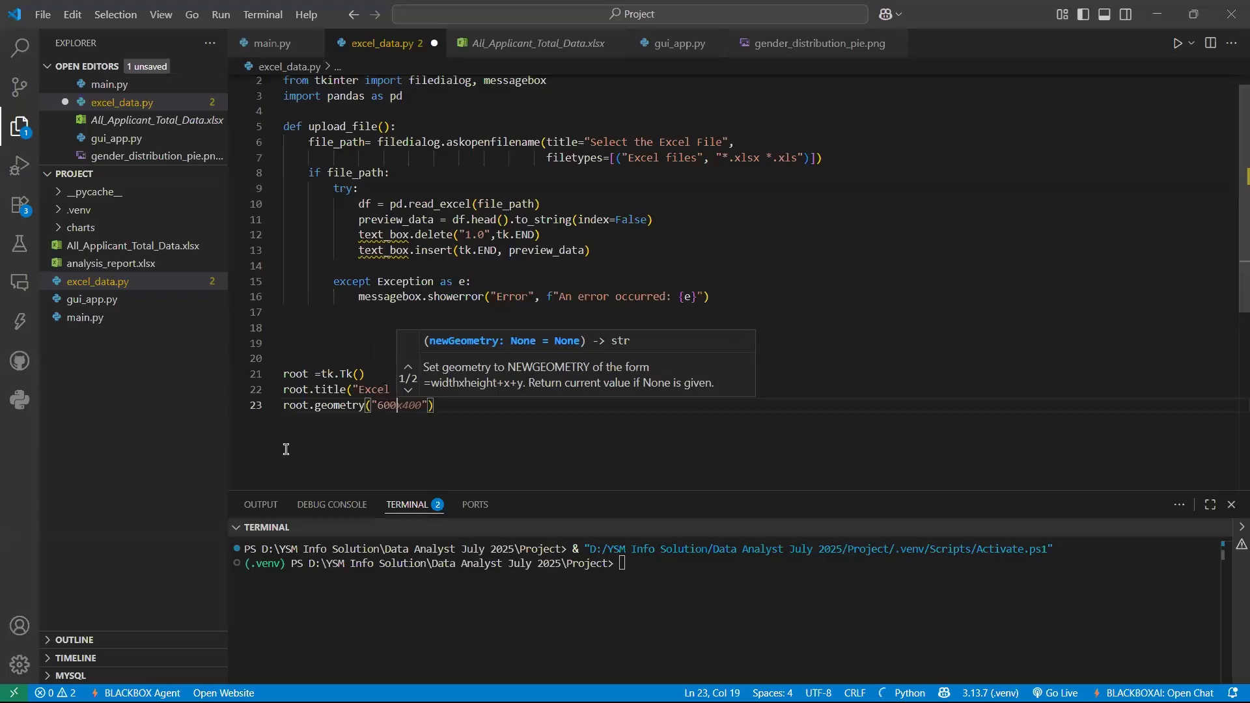
text(X)
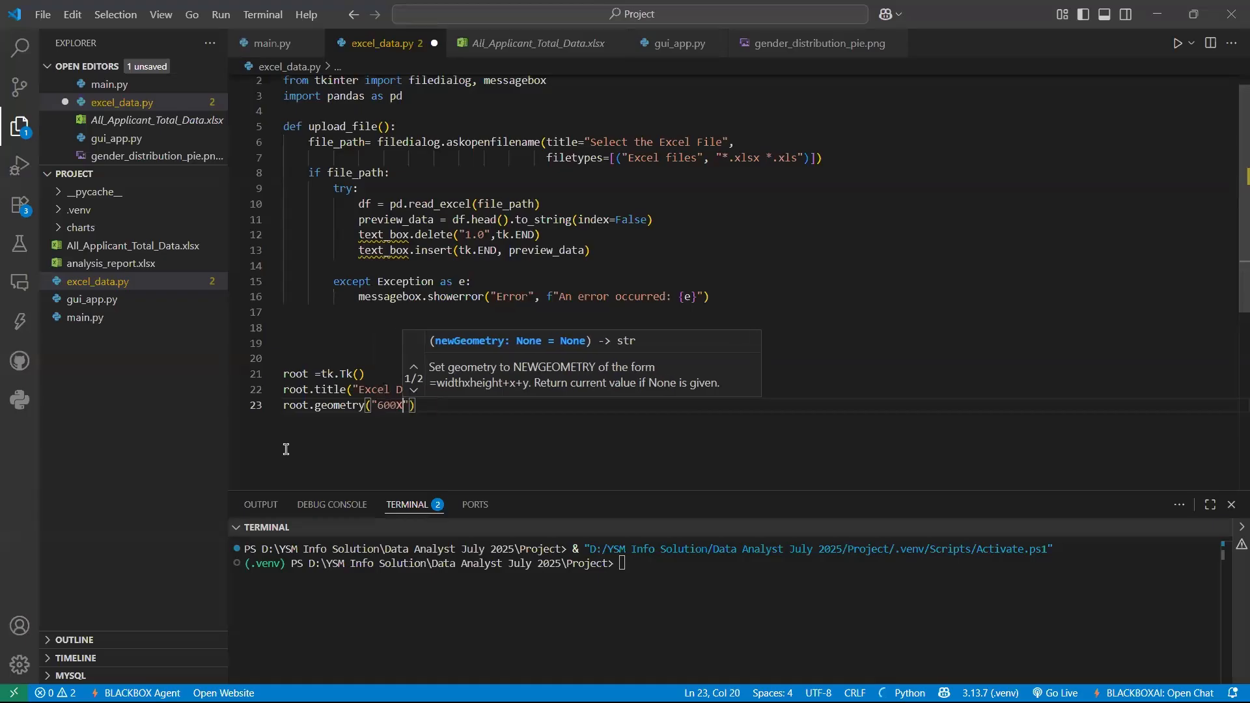
key(BackSpace)
text(x400"))
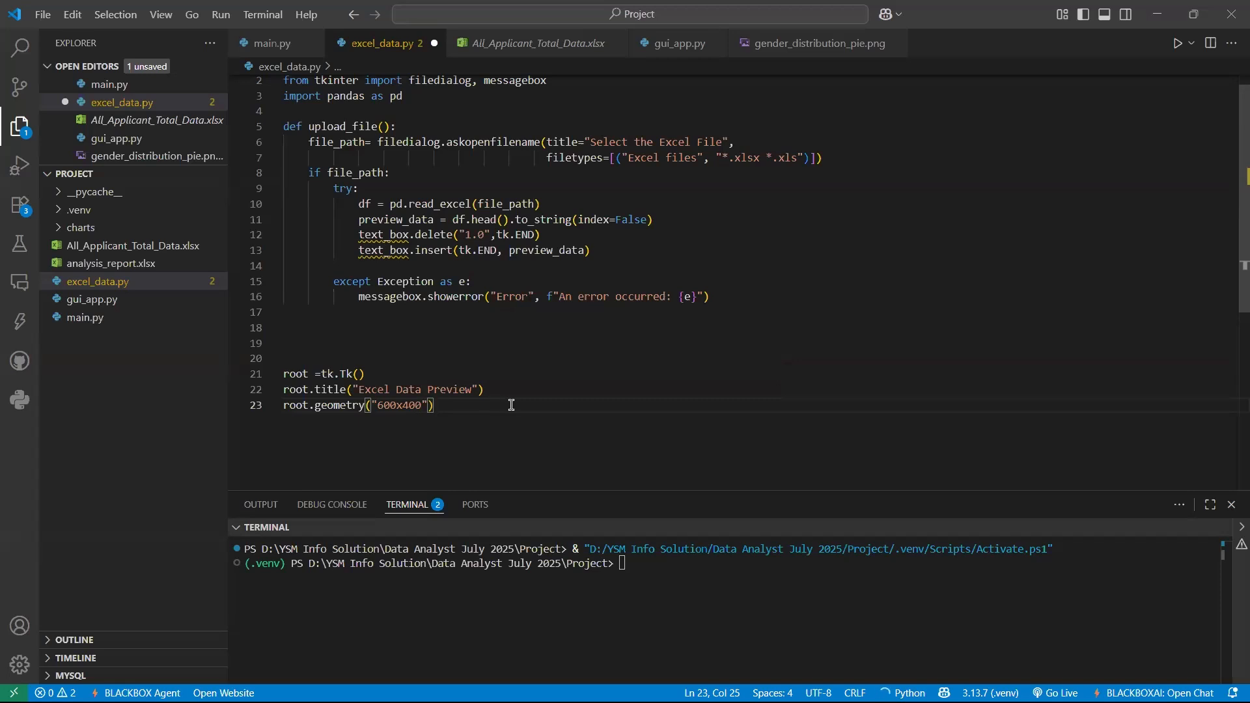
Step: Leave one blank line below root.geometry and begin the button definition upload_btn = tk.Button(root, on line 25
key(Return)
key(Return)
text(u)
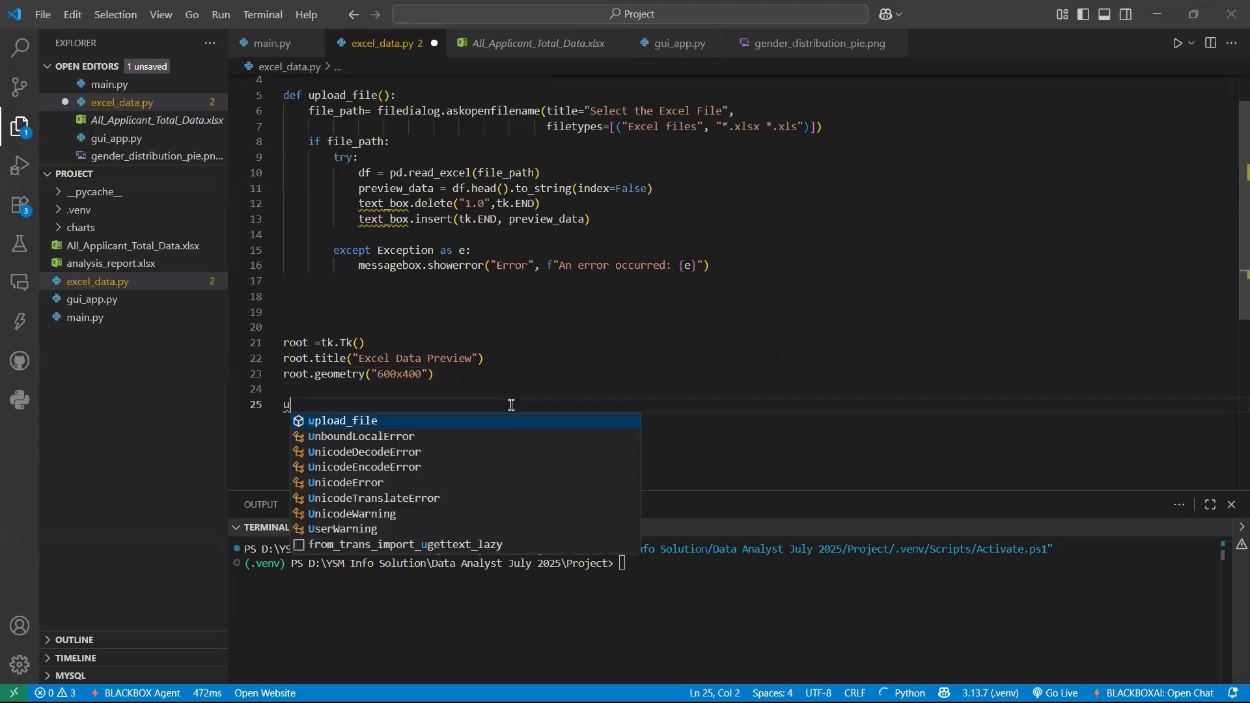
text(pload_b)
key(BackSpace)
key(BackSpace)
key(BackSpace)
key(BackSpace)
key(BackSpace)
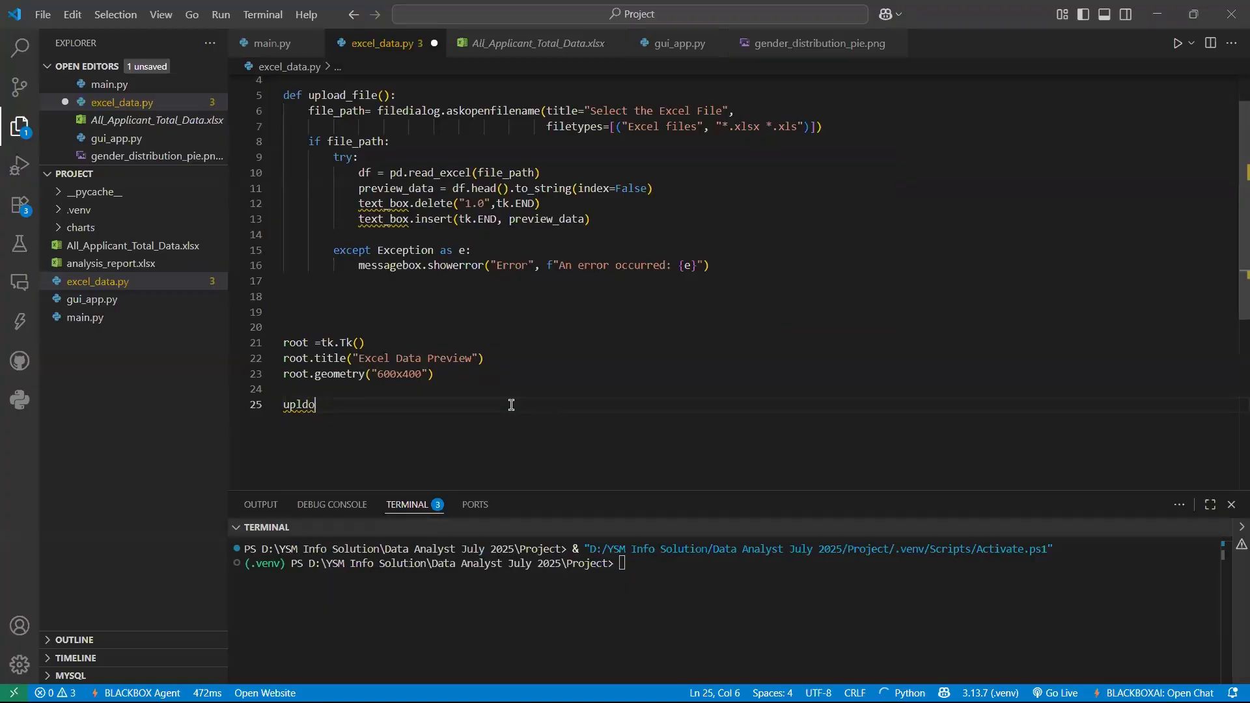
text(loa)
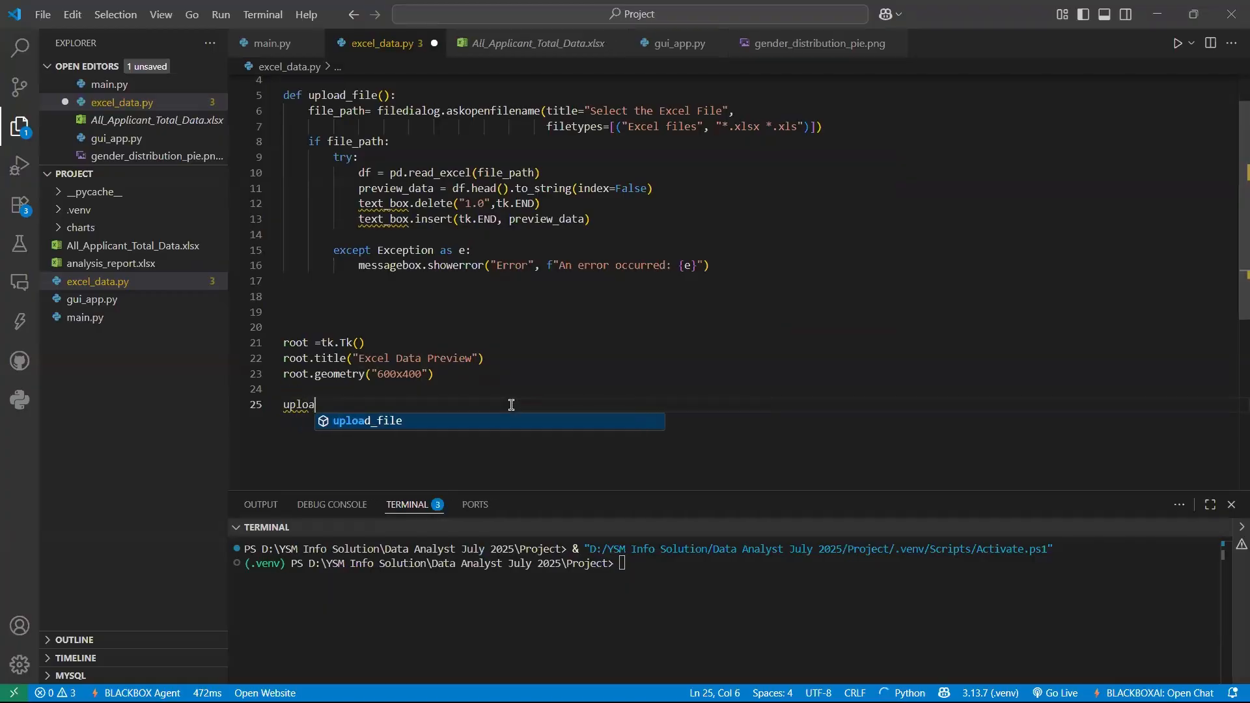
text(d_b)
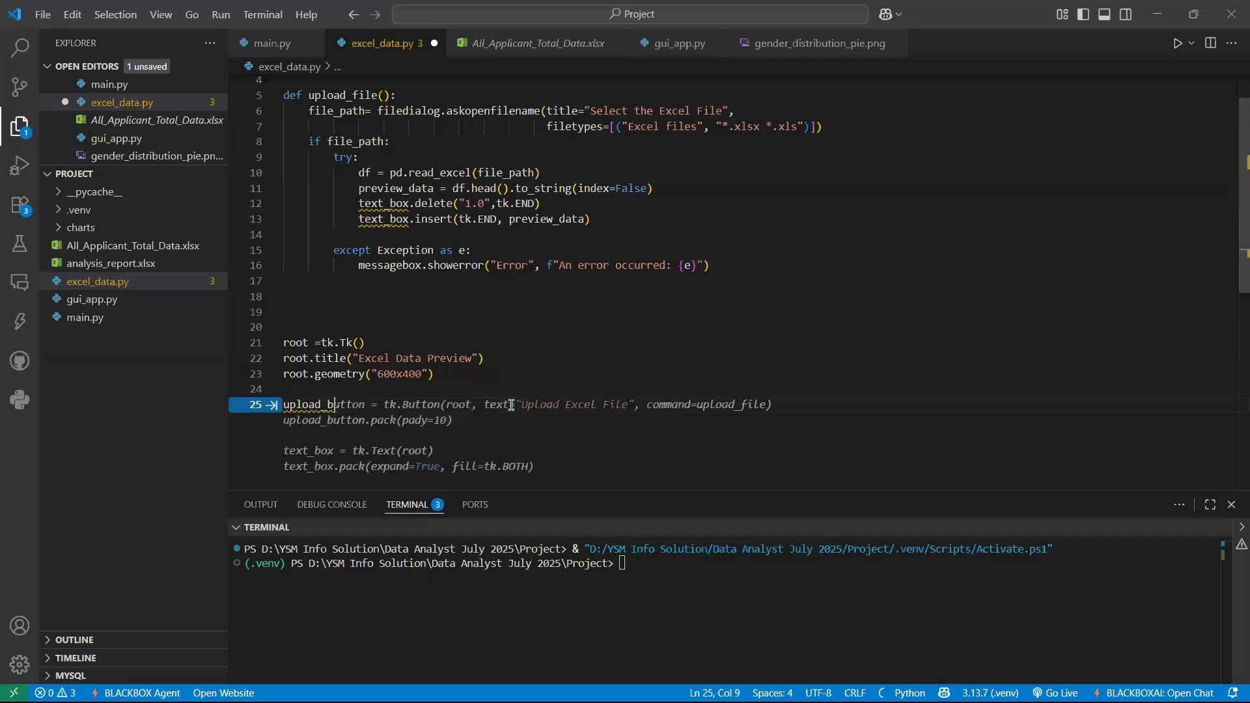
text(tn = )
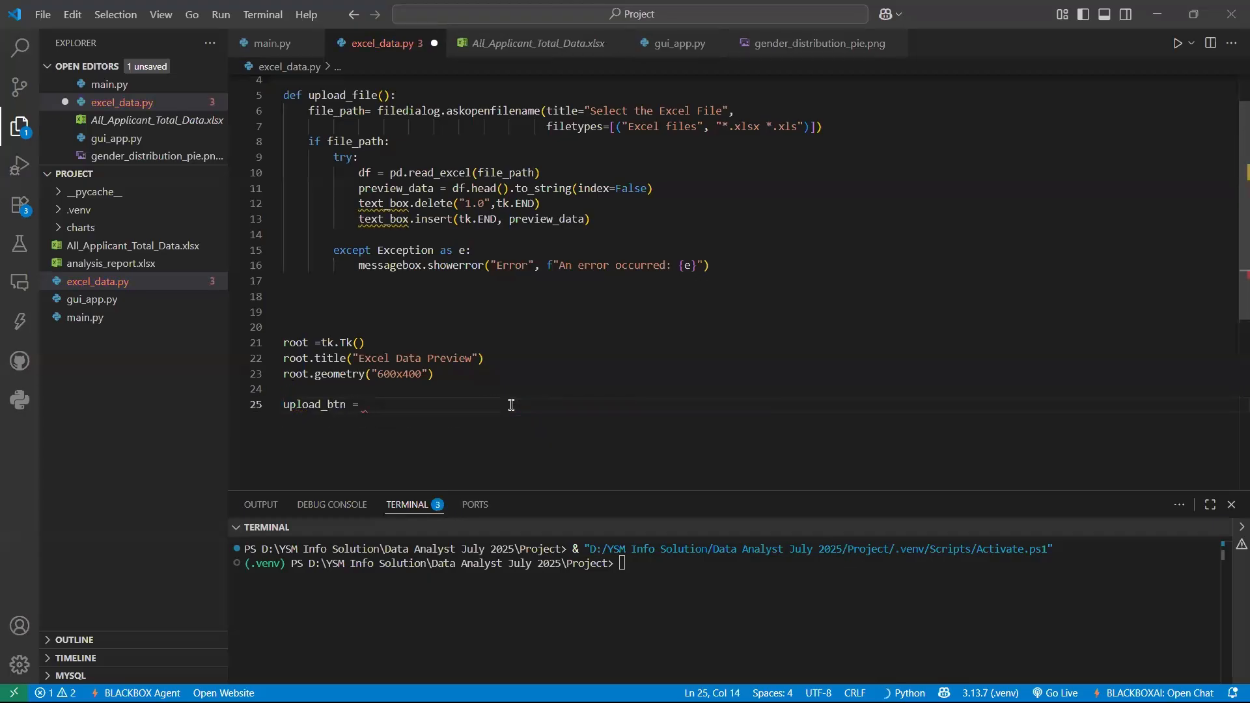
text(tk)
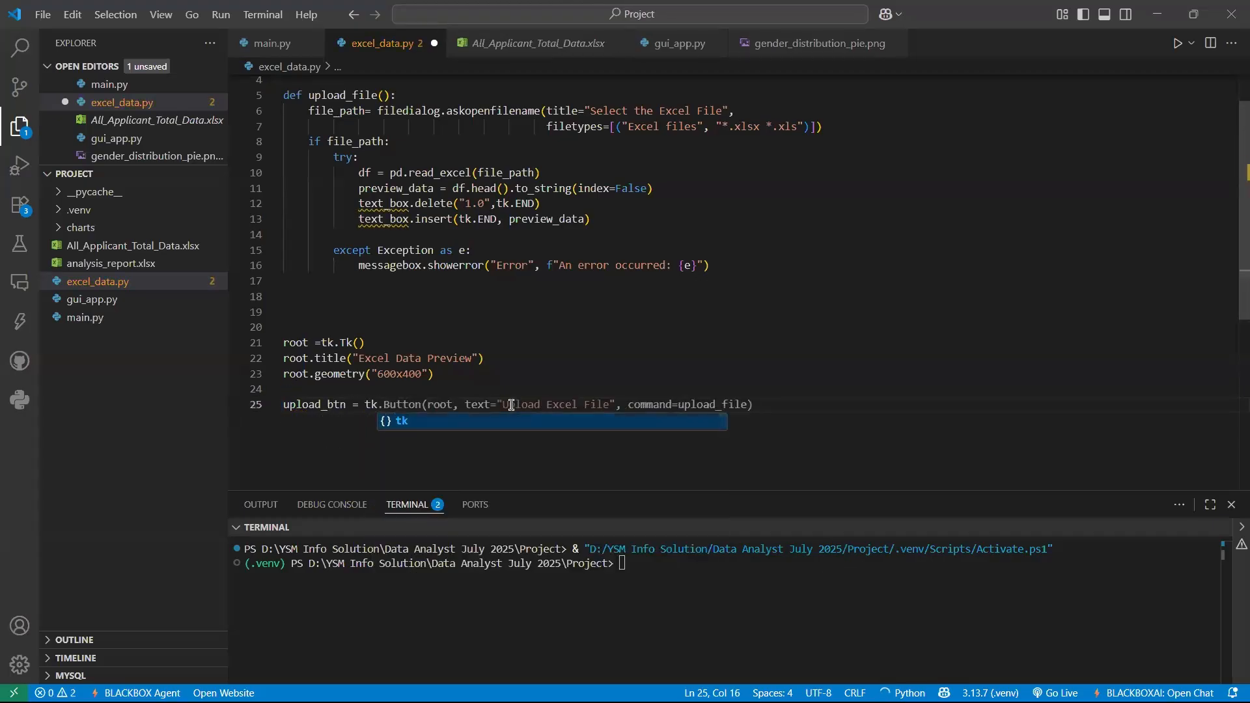
text(.Button)
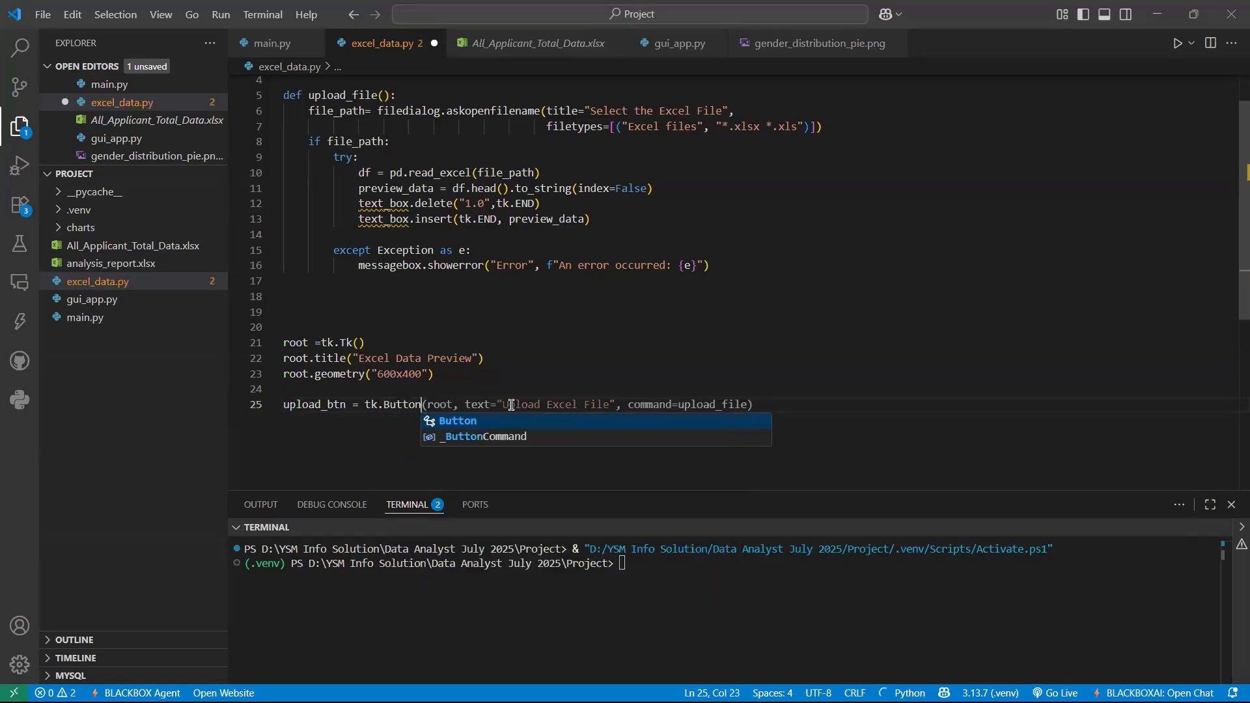
text(()
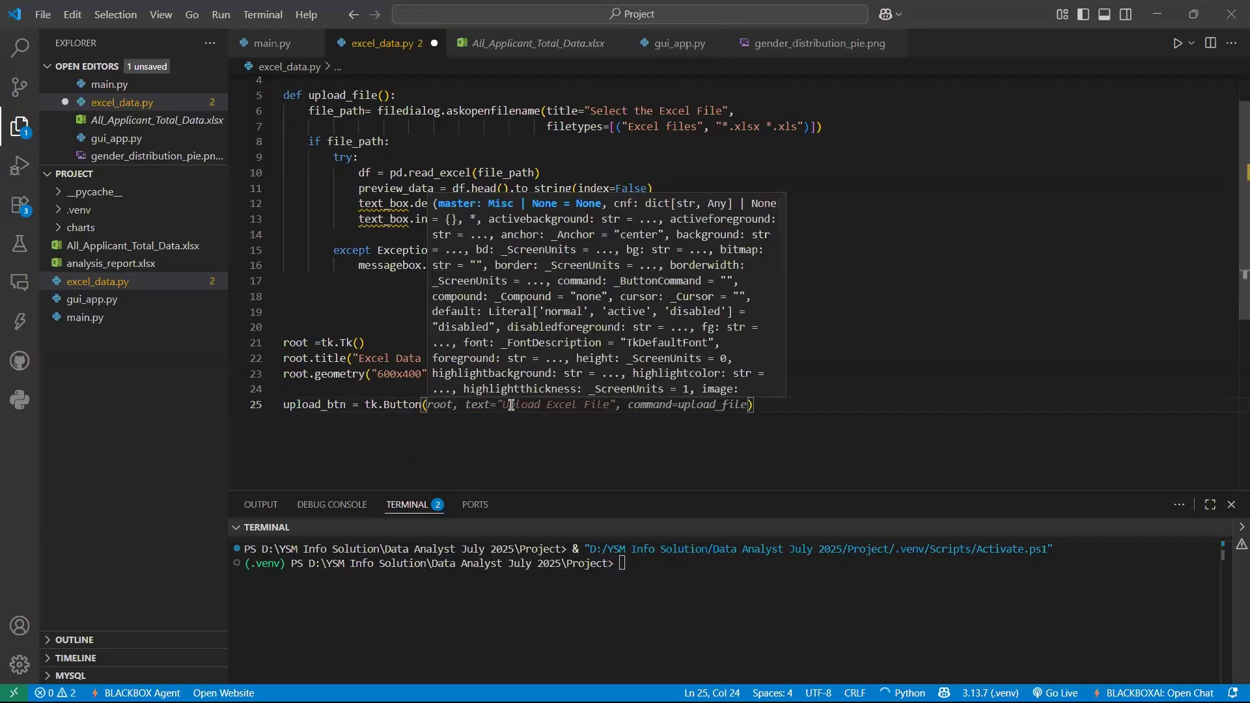
text(root,)
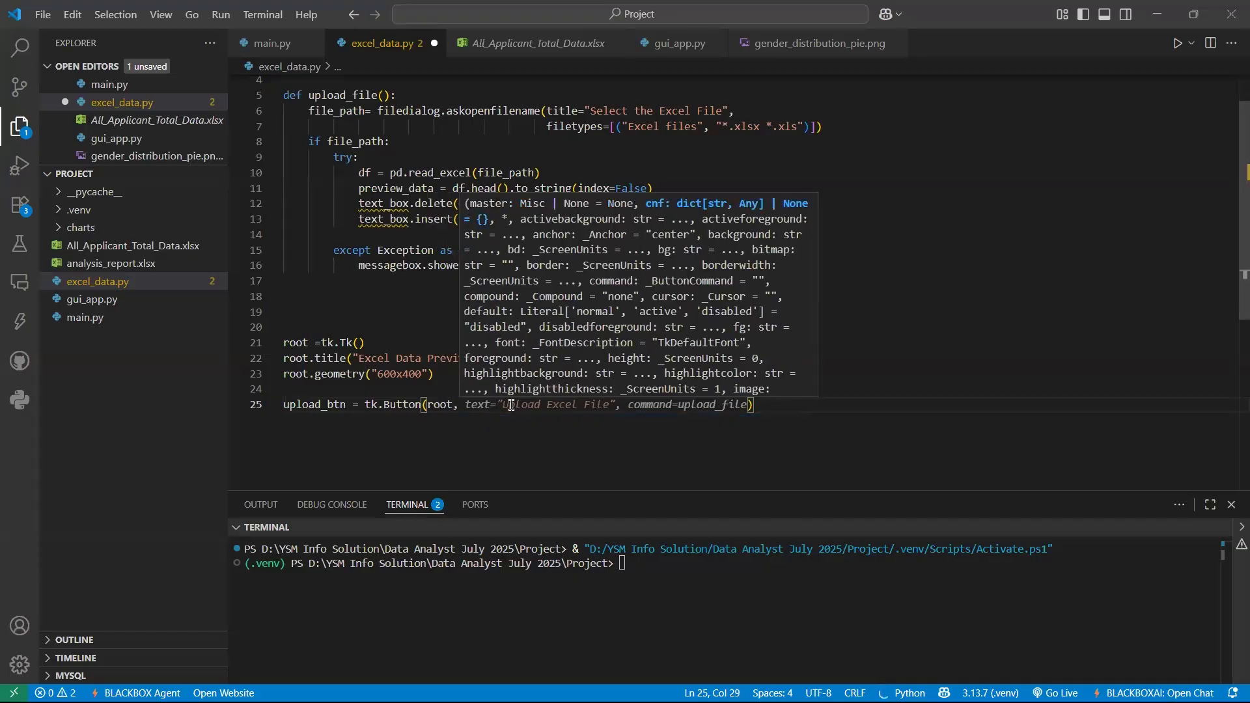
Step: Add the label argument text="upload files " after root in the tk.Button call
text(text)
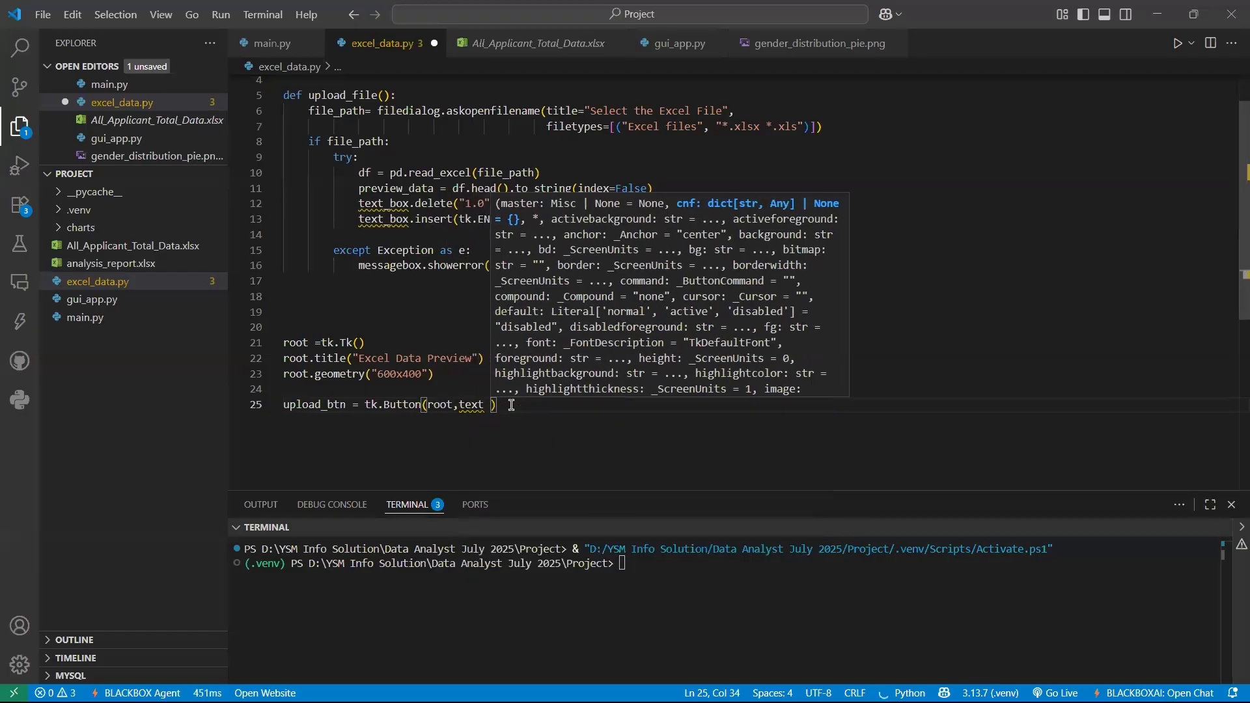
key(BackSpace)
text(+)
key(BackSpace)
key(BackSpace)
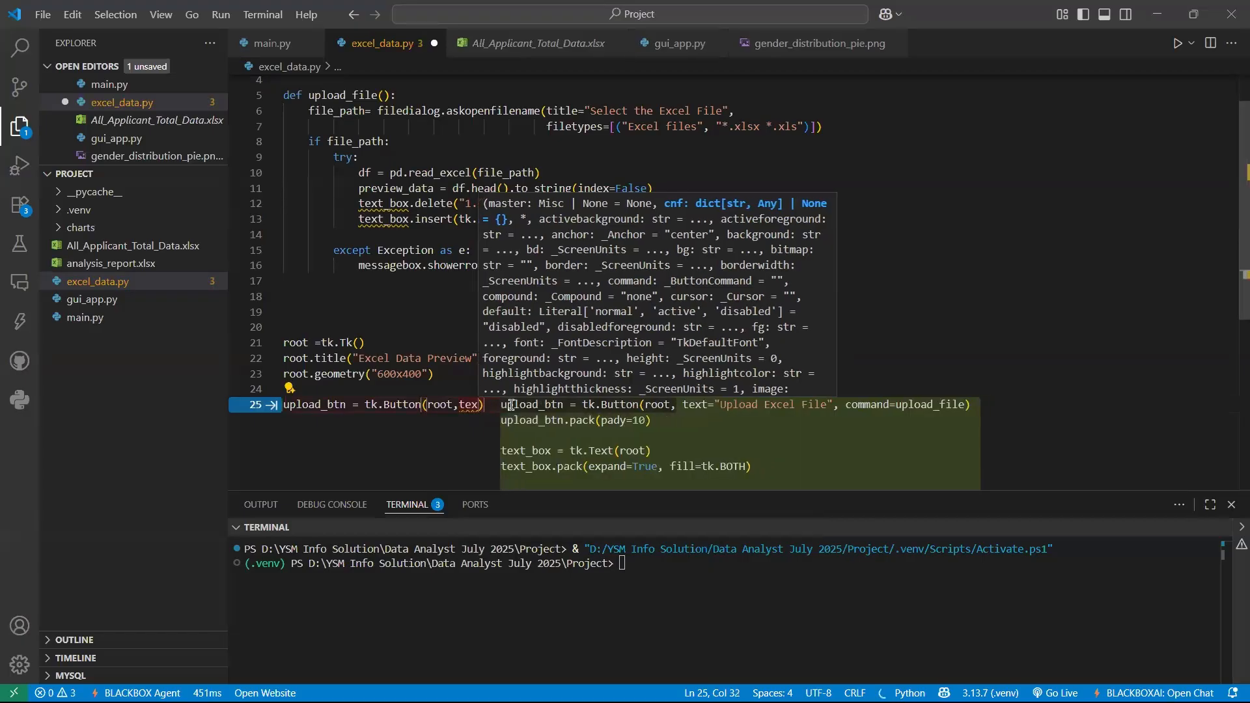
text(t=")
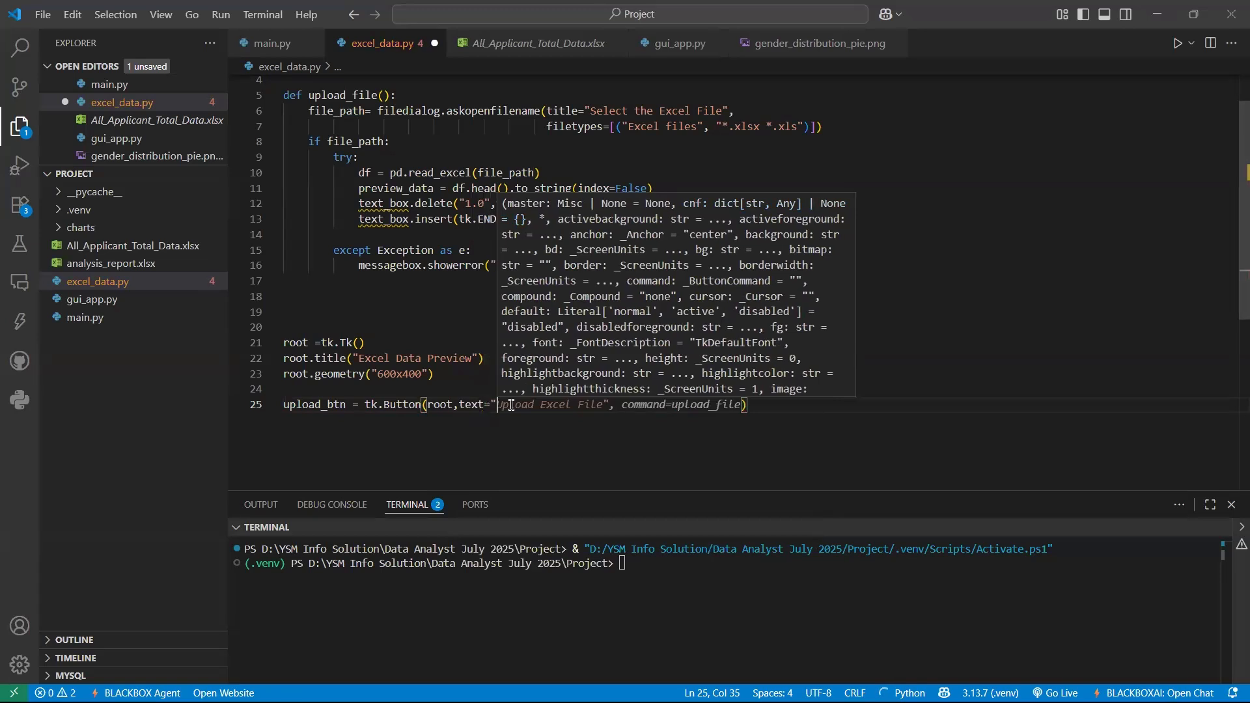
text(uplo)
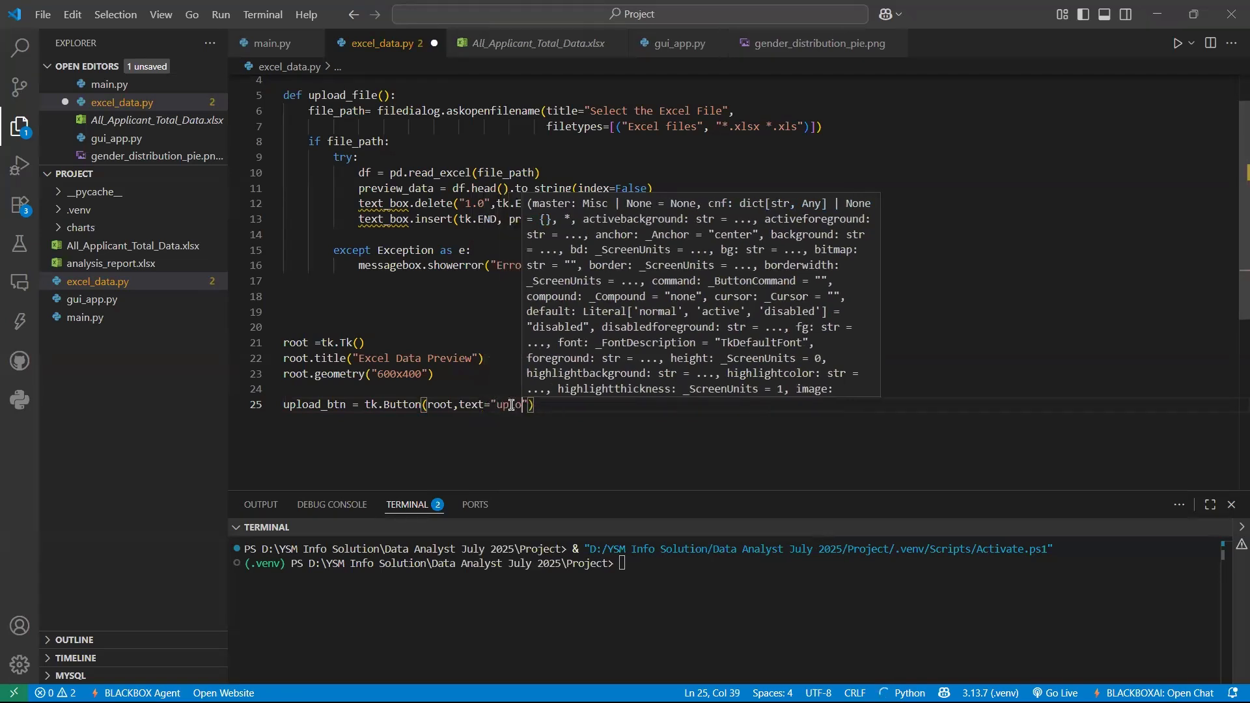
key(BackSpace)
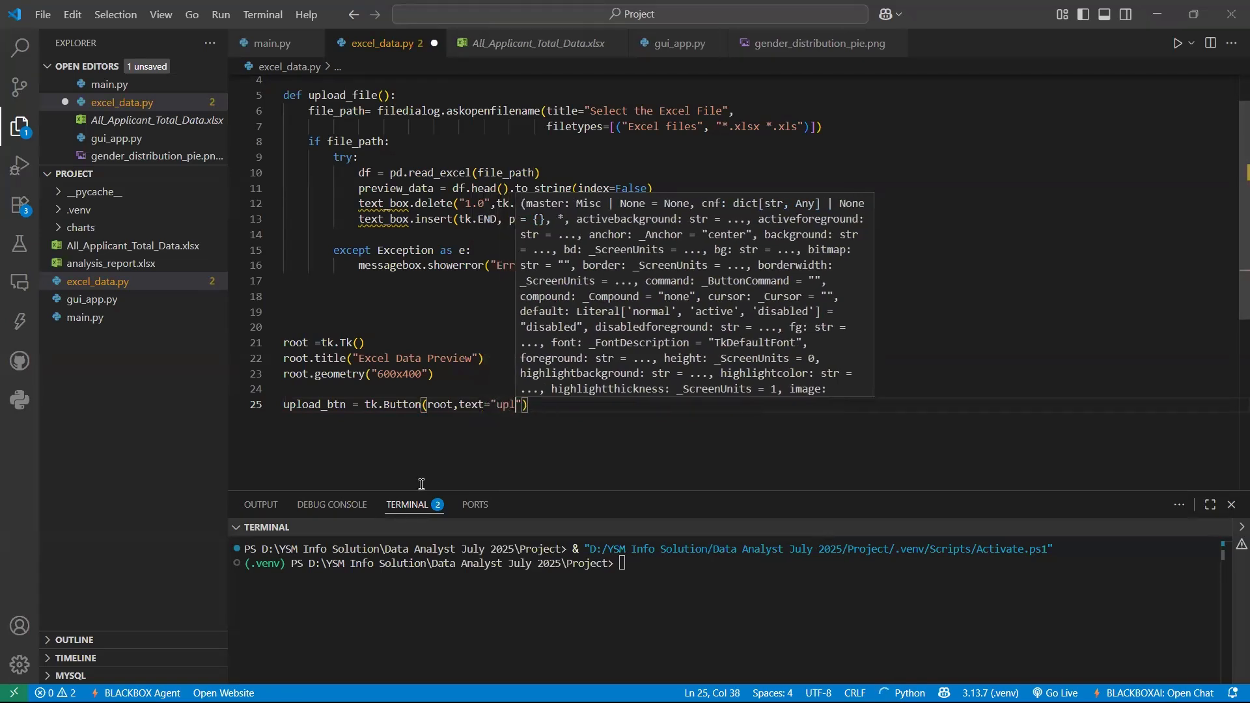
text(oad)
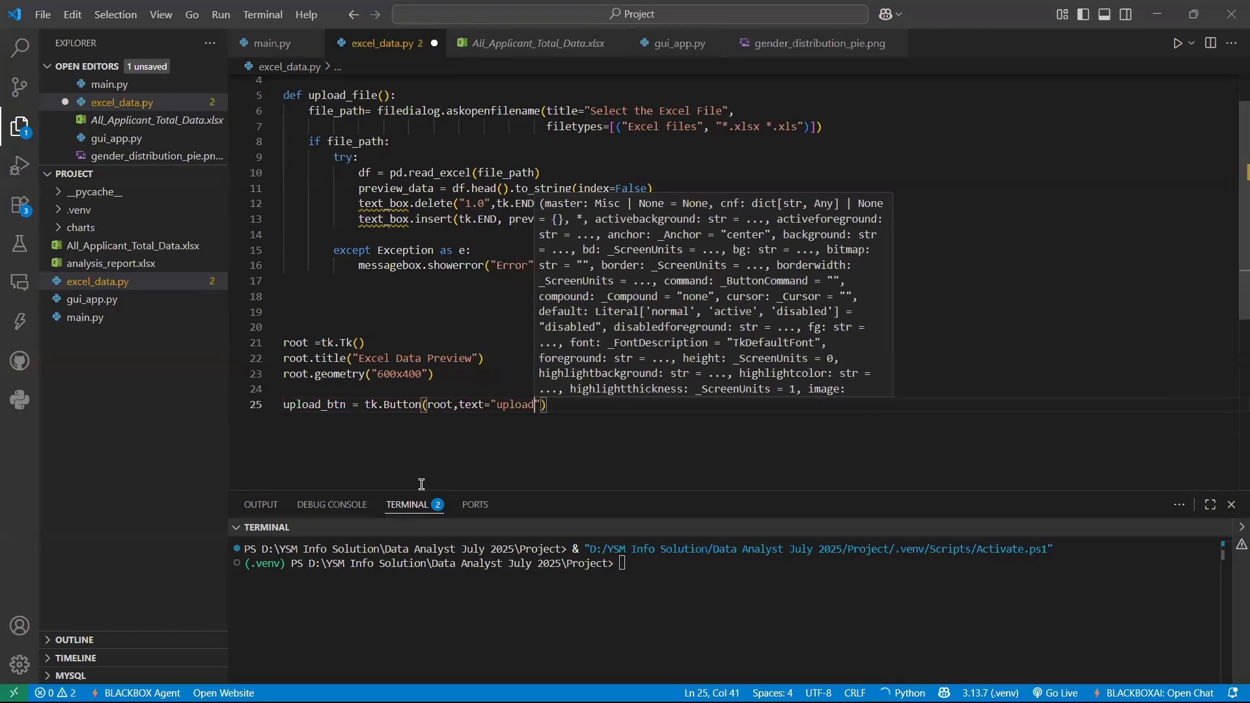
text( files )
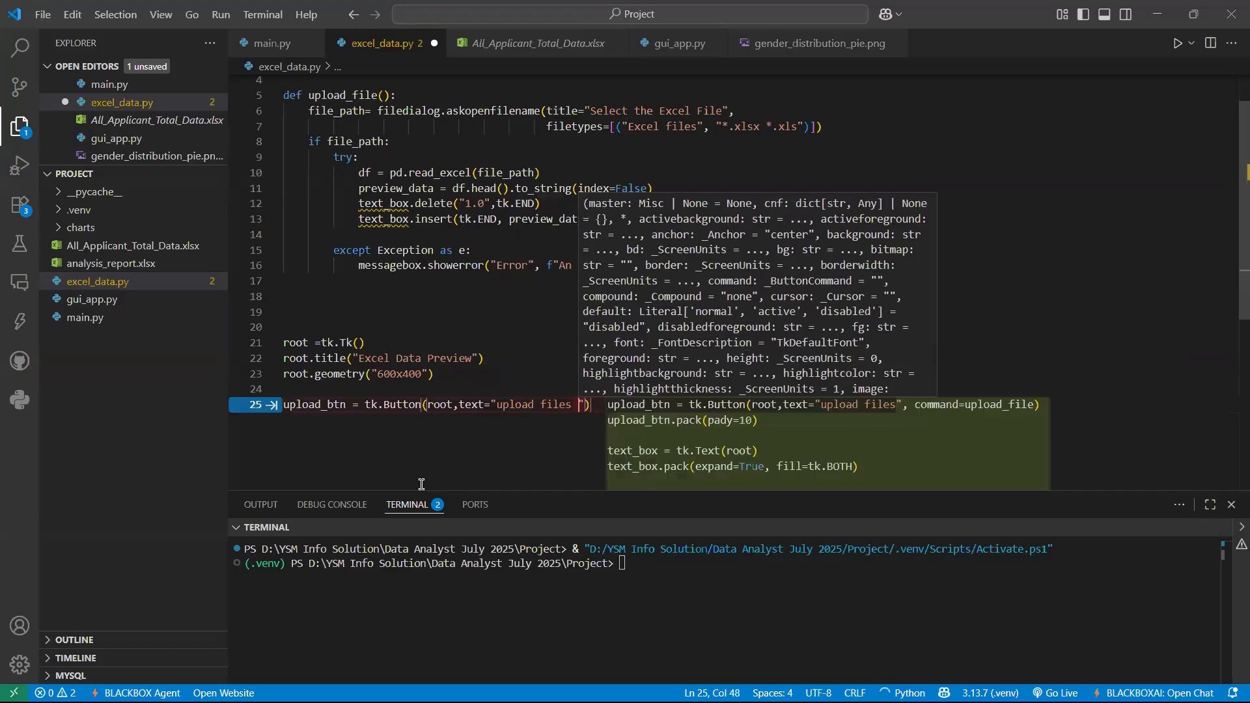
text(")
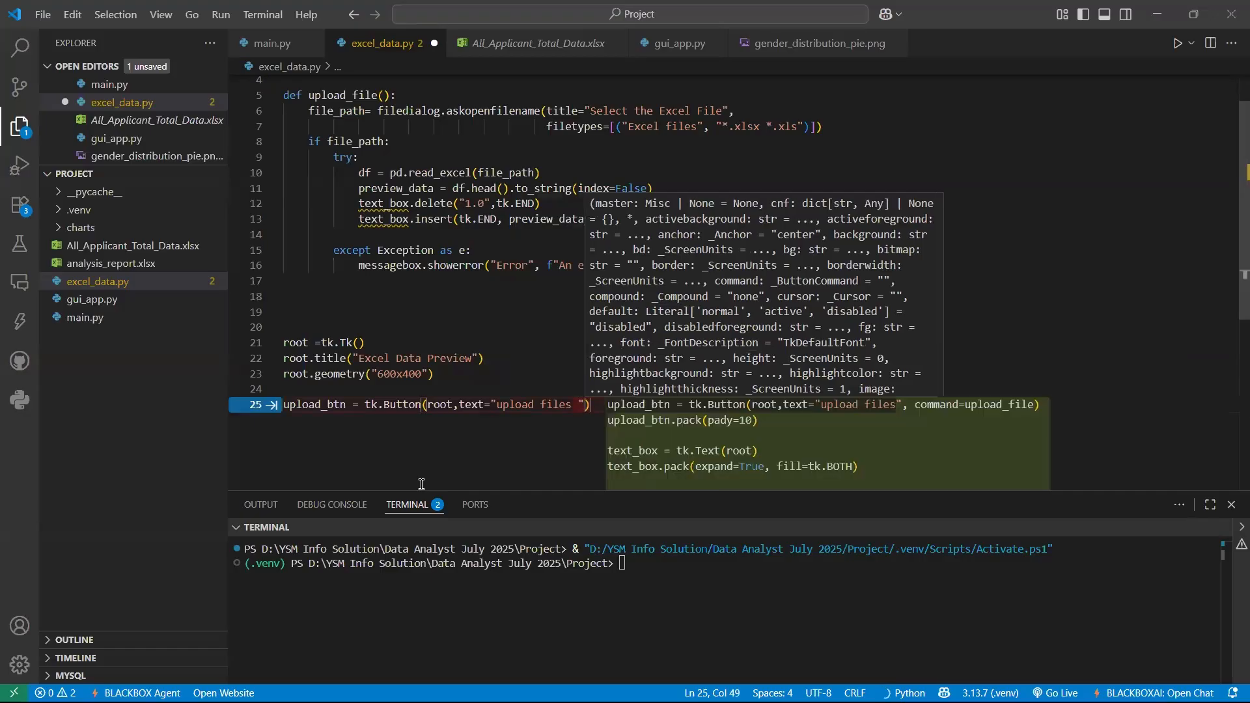
Step: Add command=upload_file as the button's next argument, followed by a comma inside the parentheses
text(,)
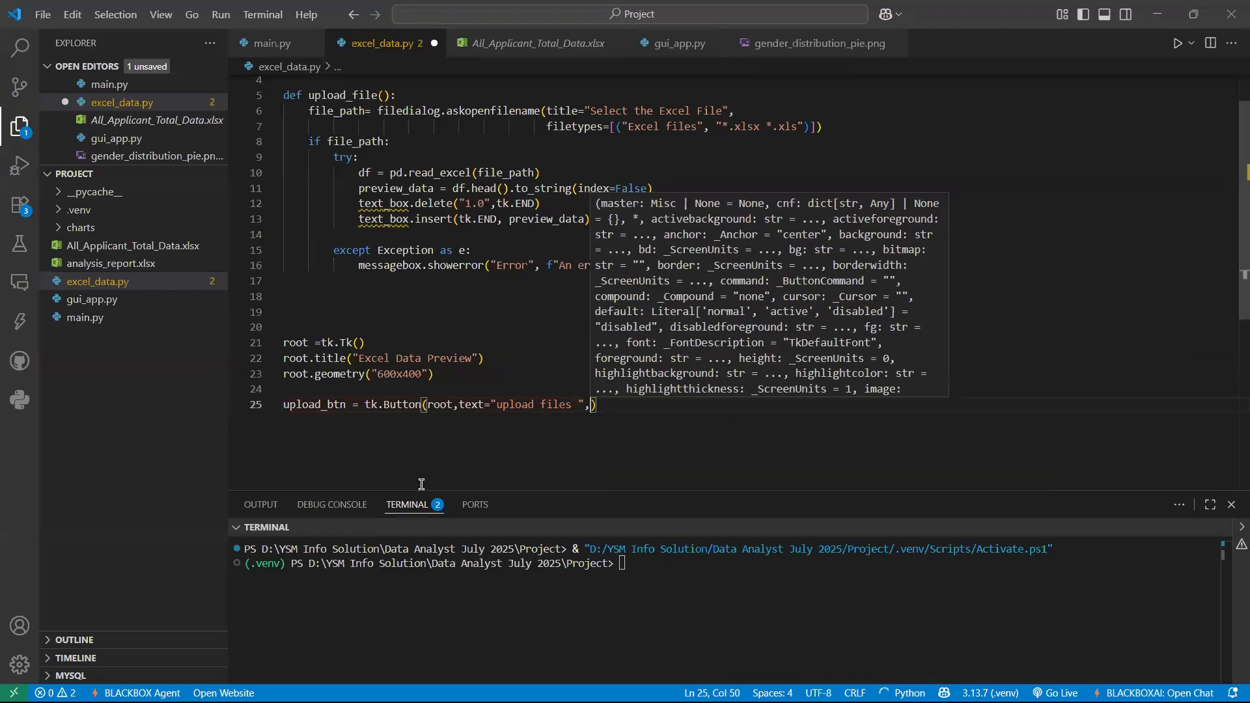
text(command=)
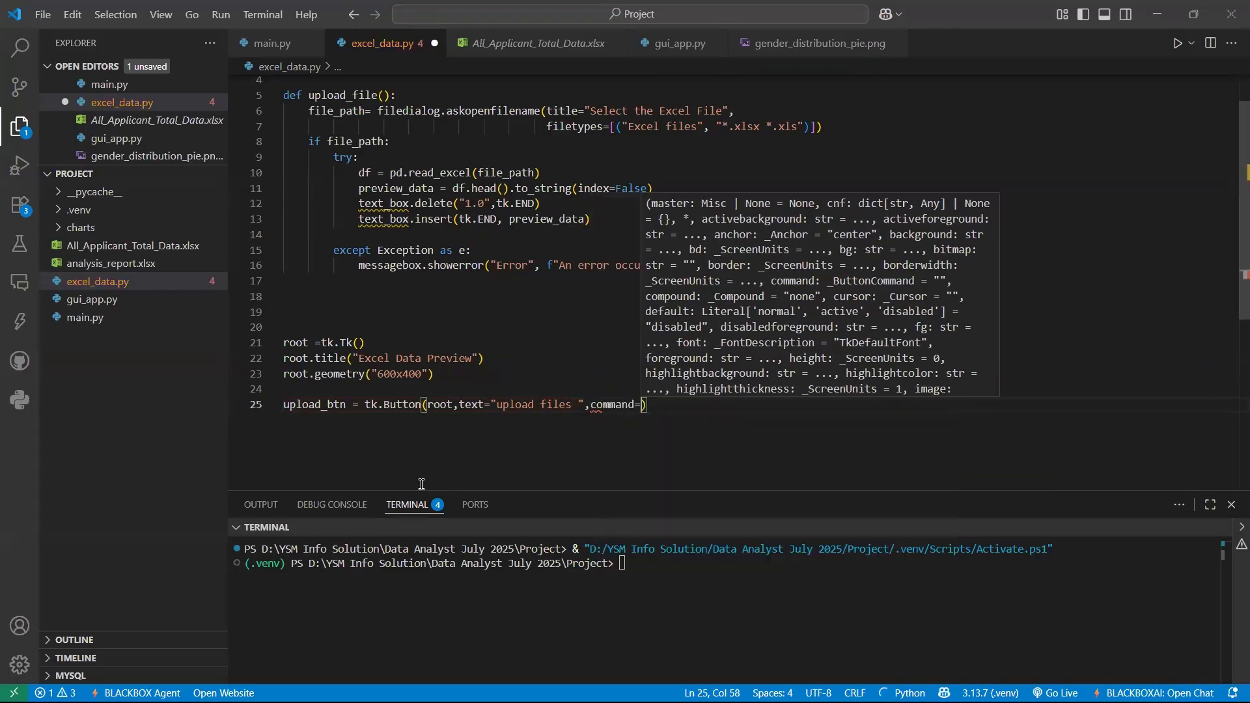
text(u)
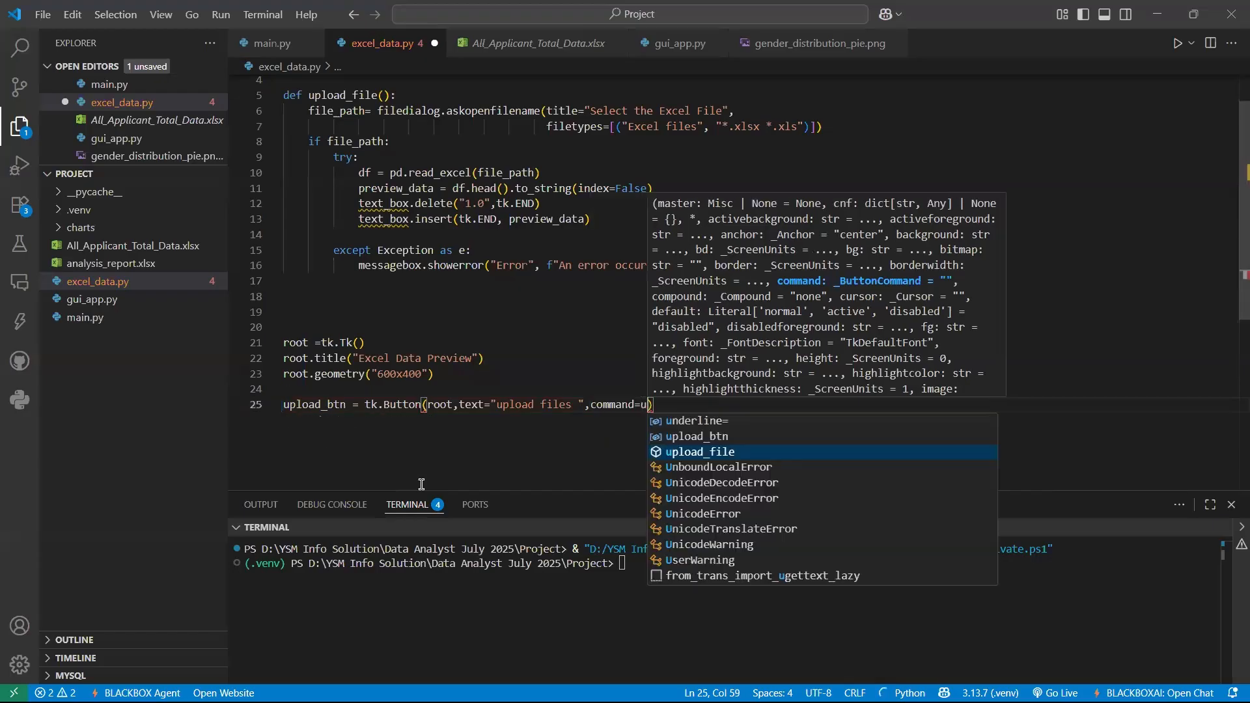
key(Tab)
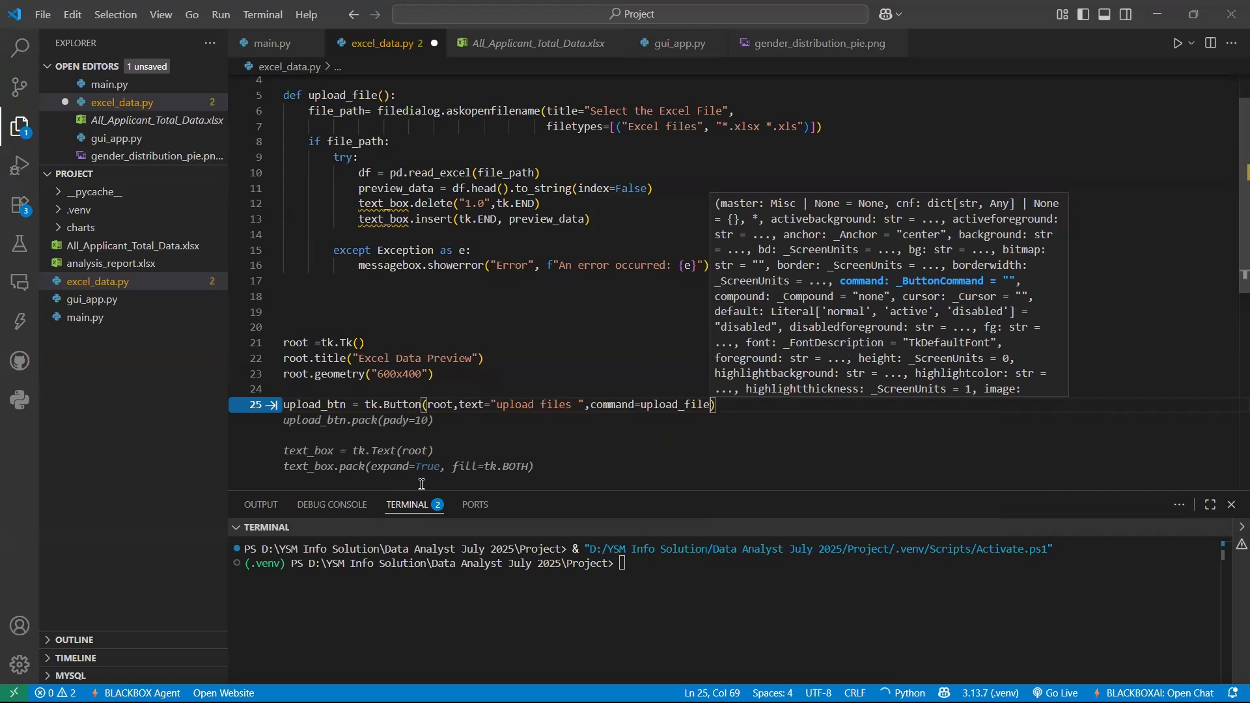
text(,)
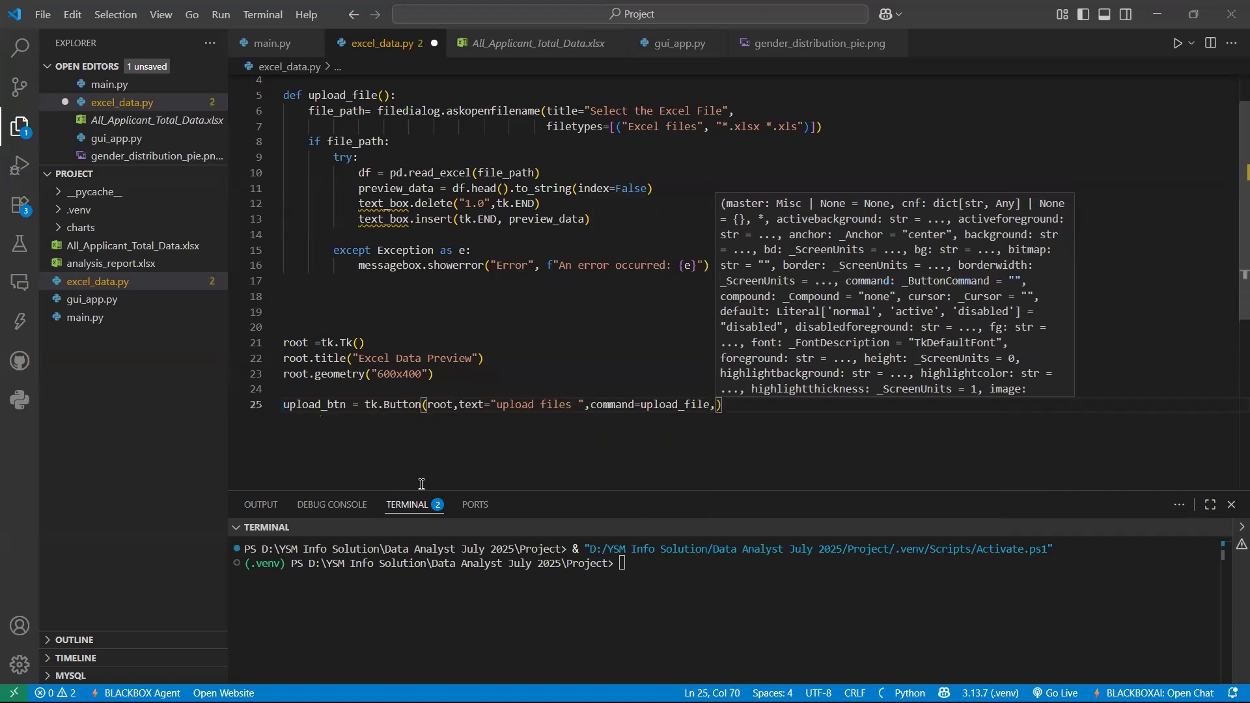
Step: Add font=("Arial",12) as the last argument of the upload_btn tk.Button call and close its parentheses
text(font=)
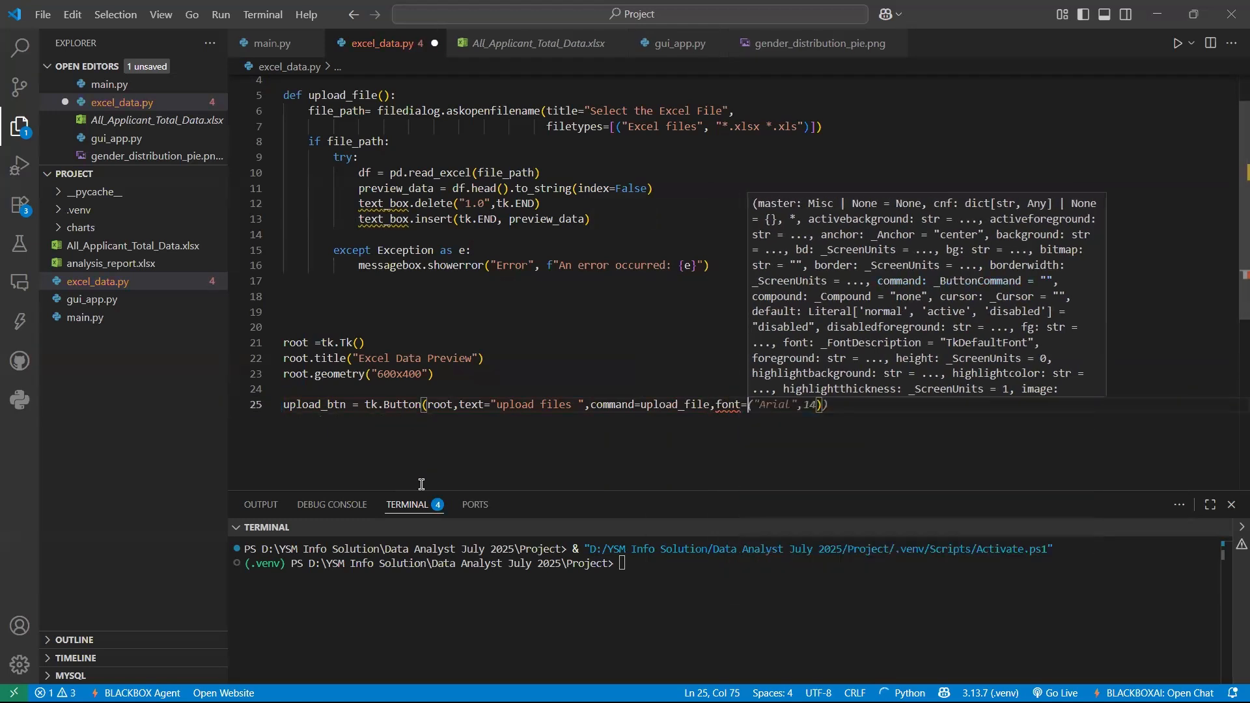
text(()
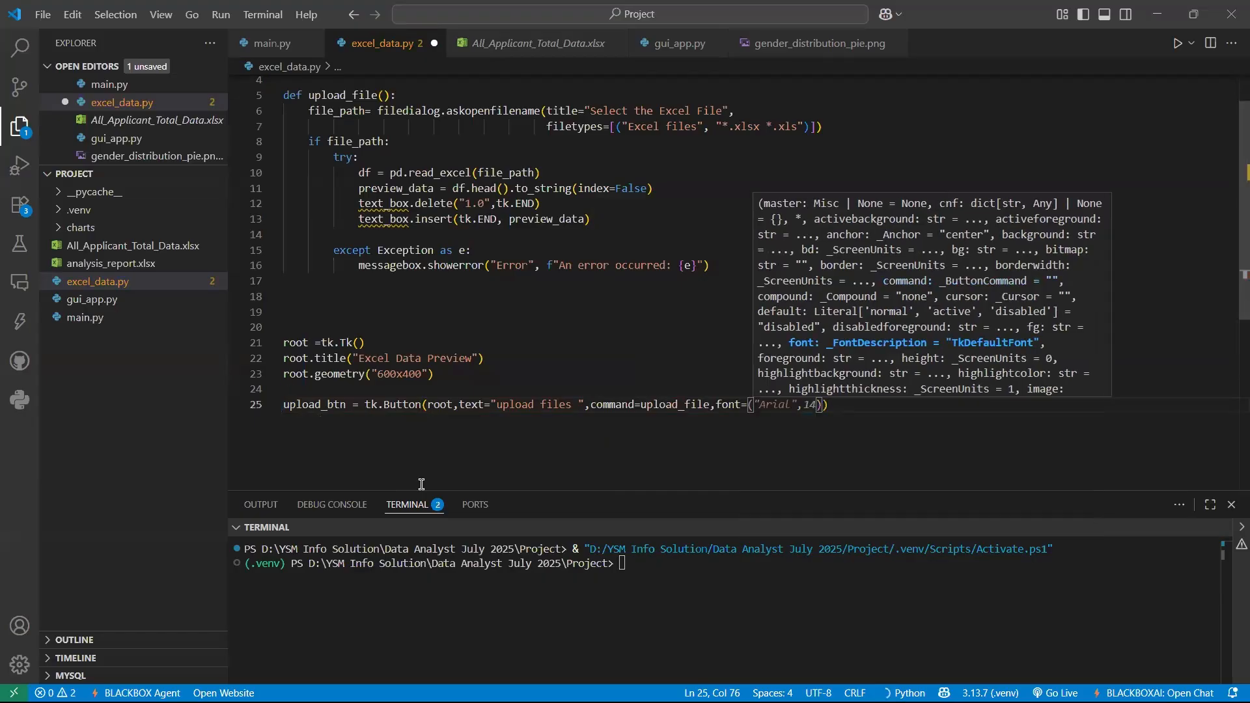
text("Arial)
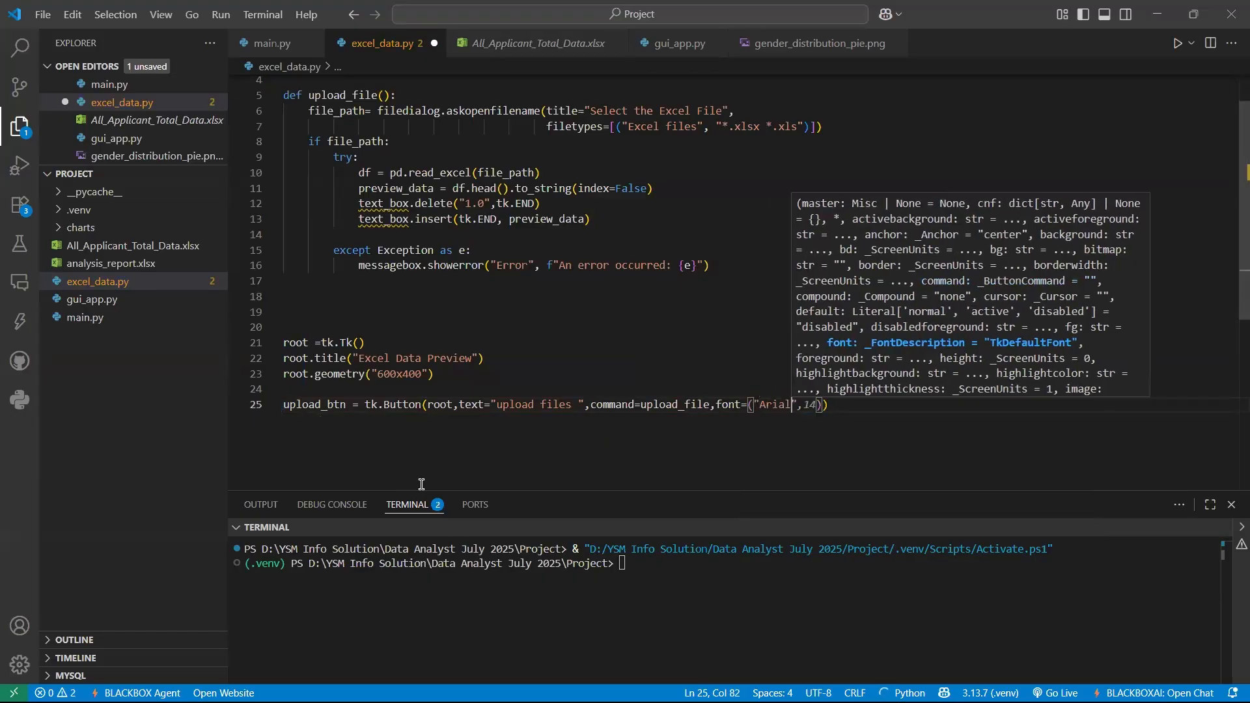
text(",12)))
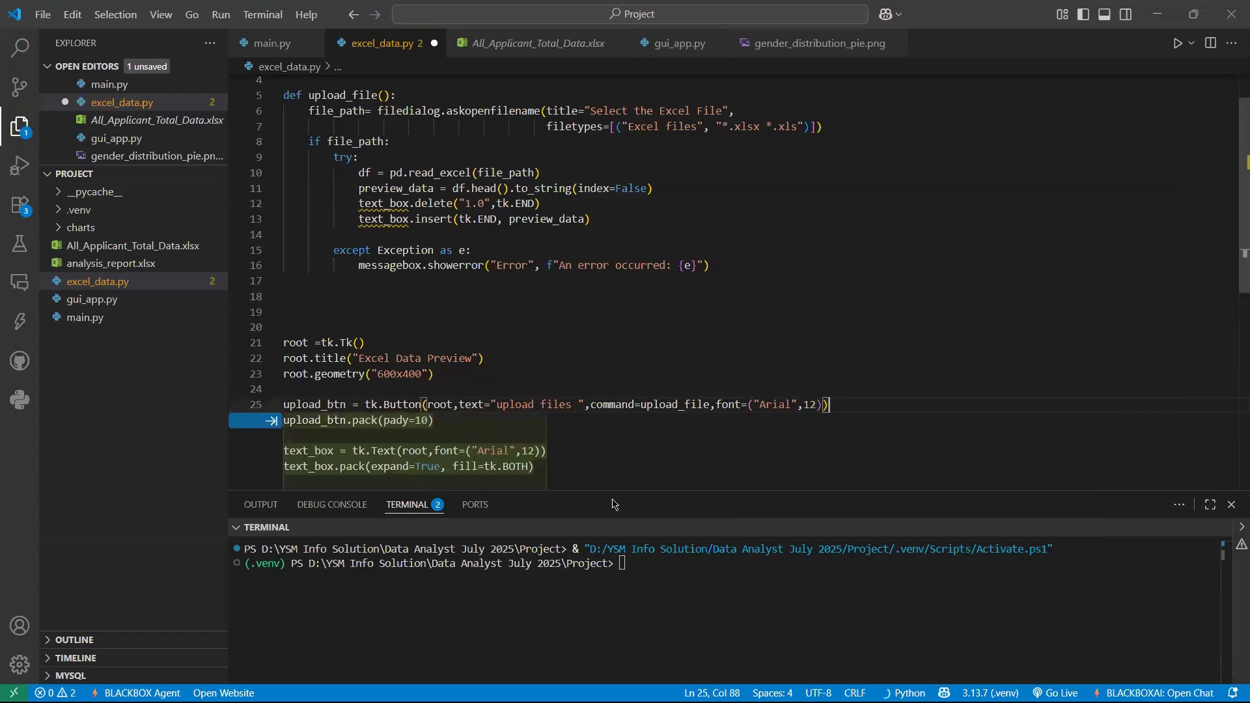
Step: Add upload_btn.pack(pady=10) on line 26, directly below the button definition
key(Return)
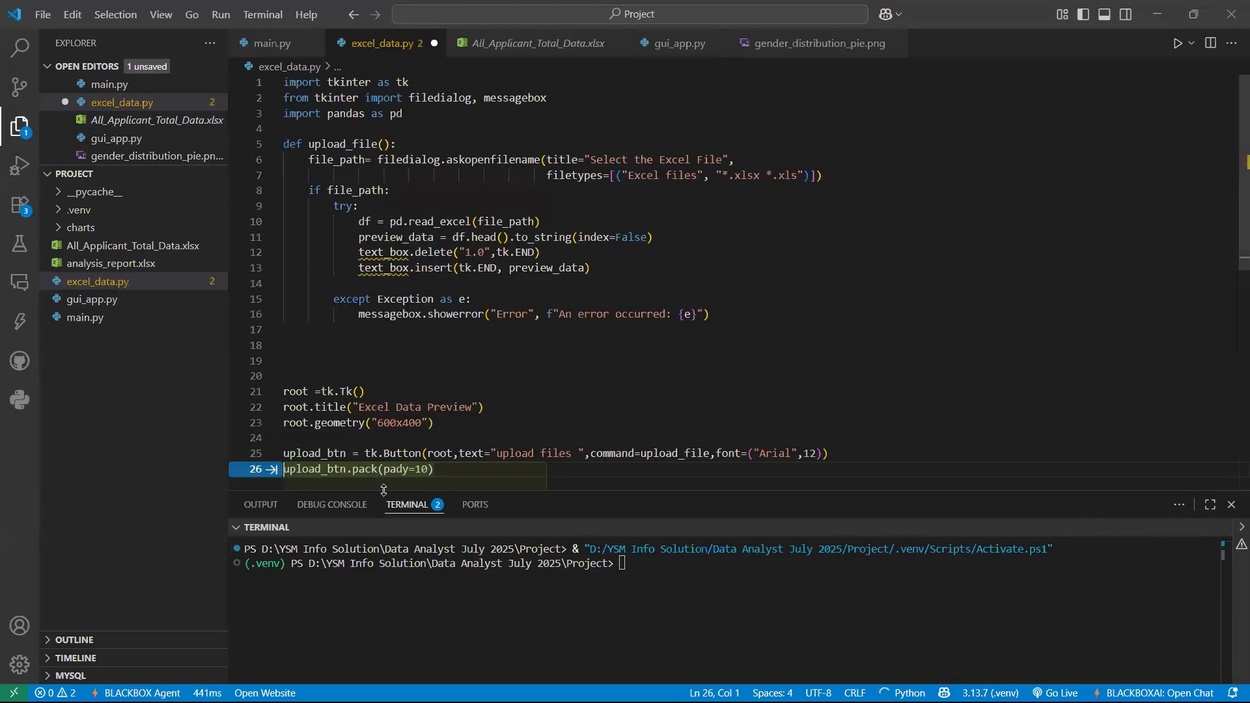
scroll(383, 485, down, 1)
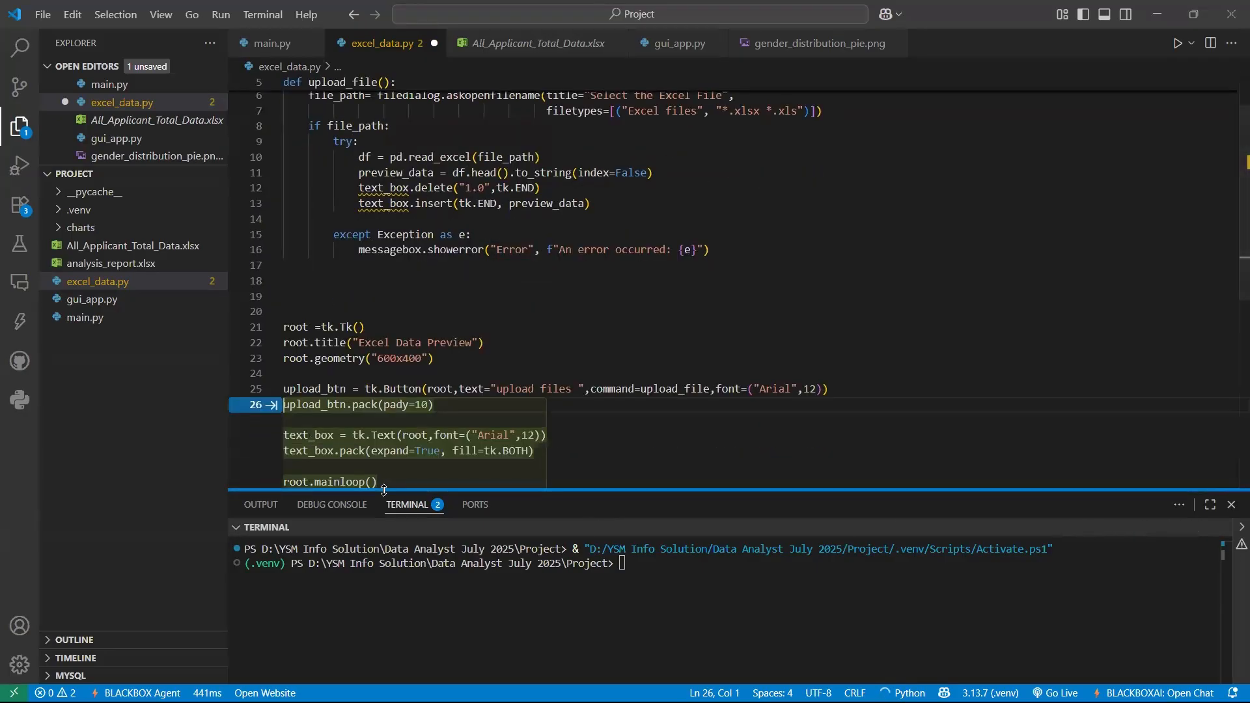
click(471, 389)
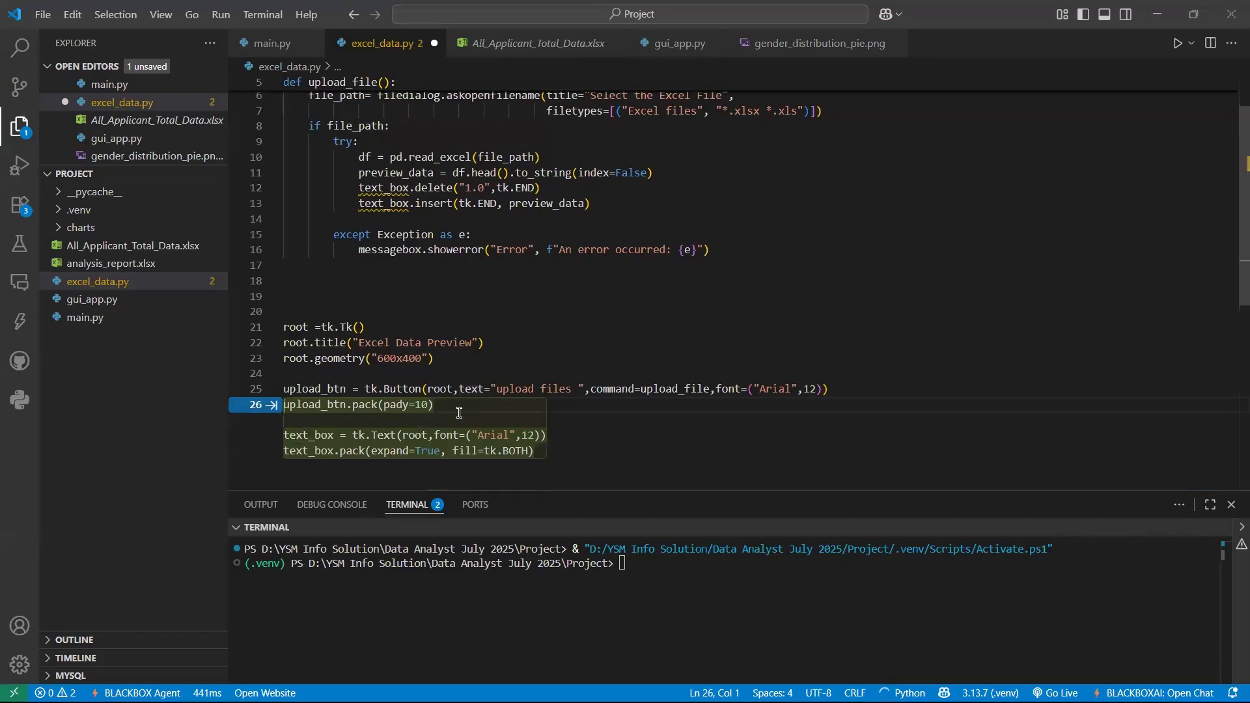
click(389, 406)
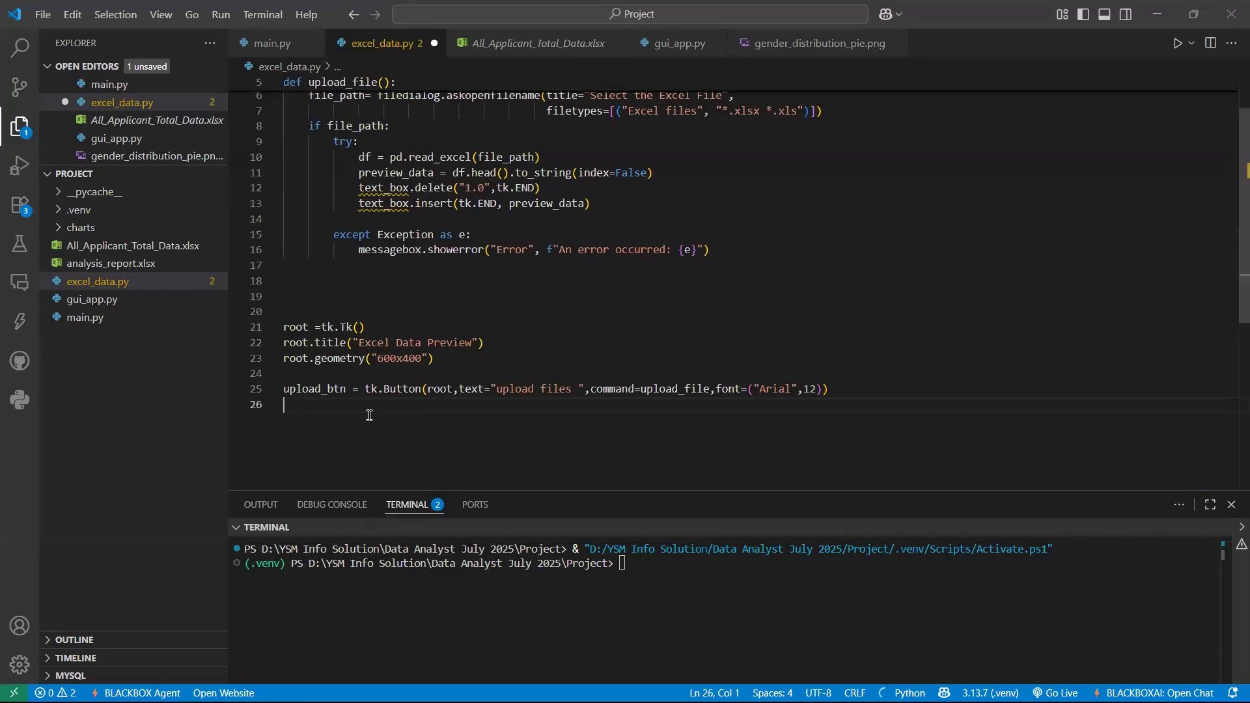
text(upl)
click(371, 421)
key(BackSpace)
key(BackSpace)
key(BackSpace)
key(BackSpace)
key(BackSpace)
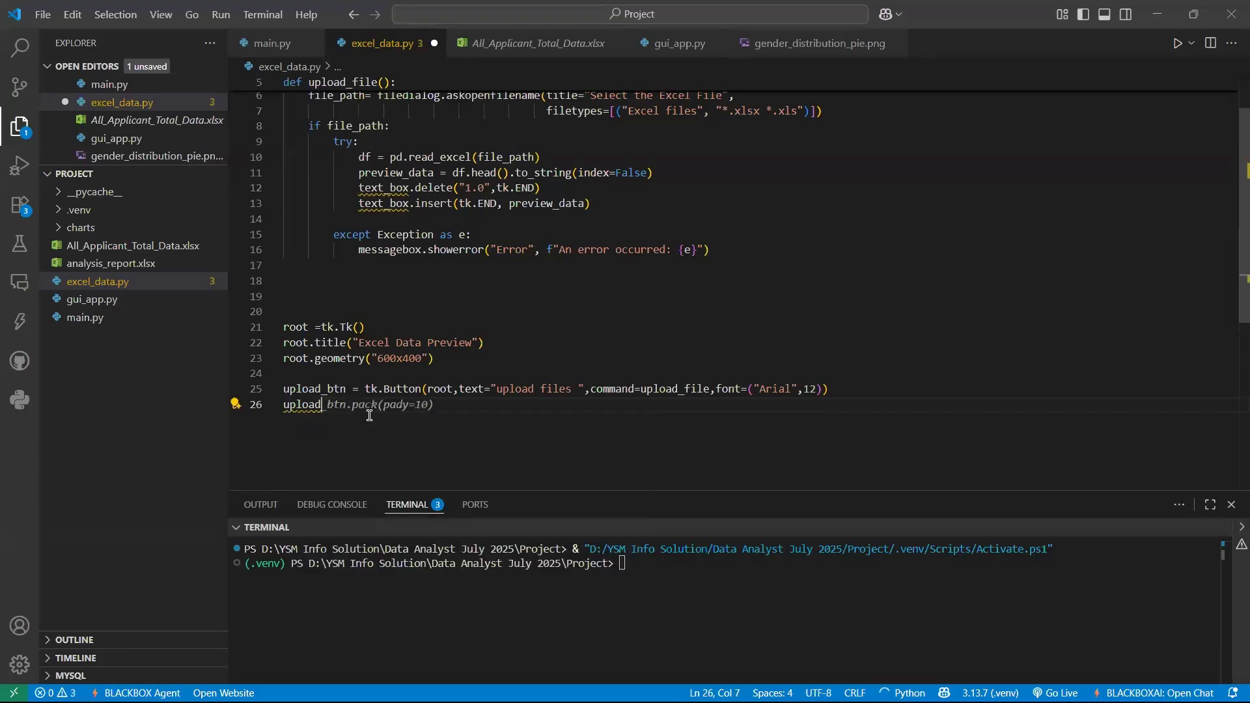
text(_btn.pack(pady=10)
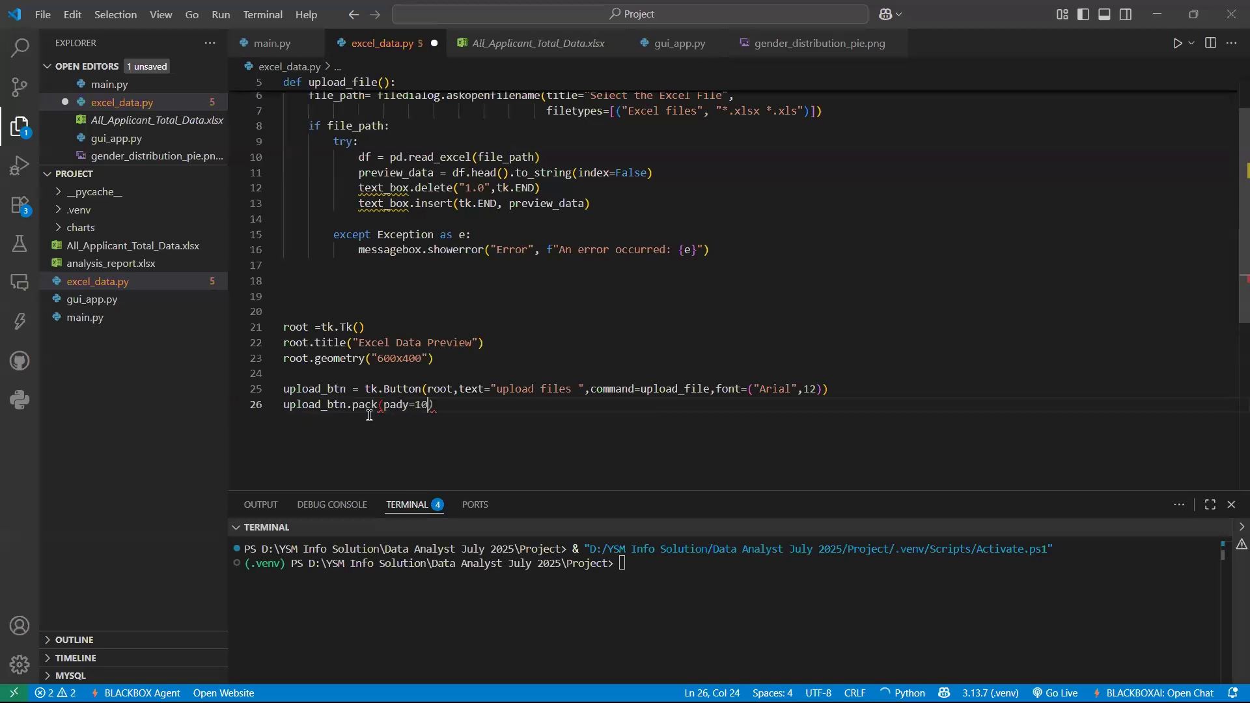
text())
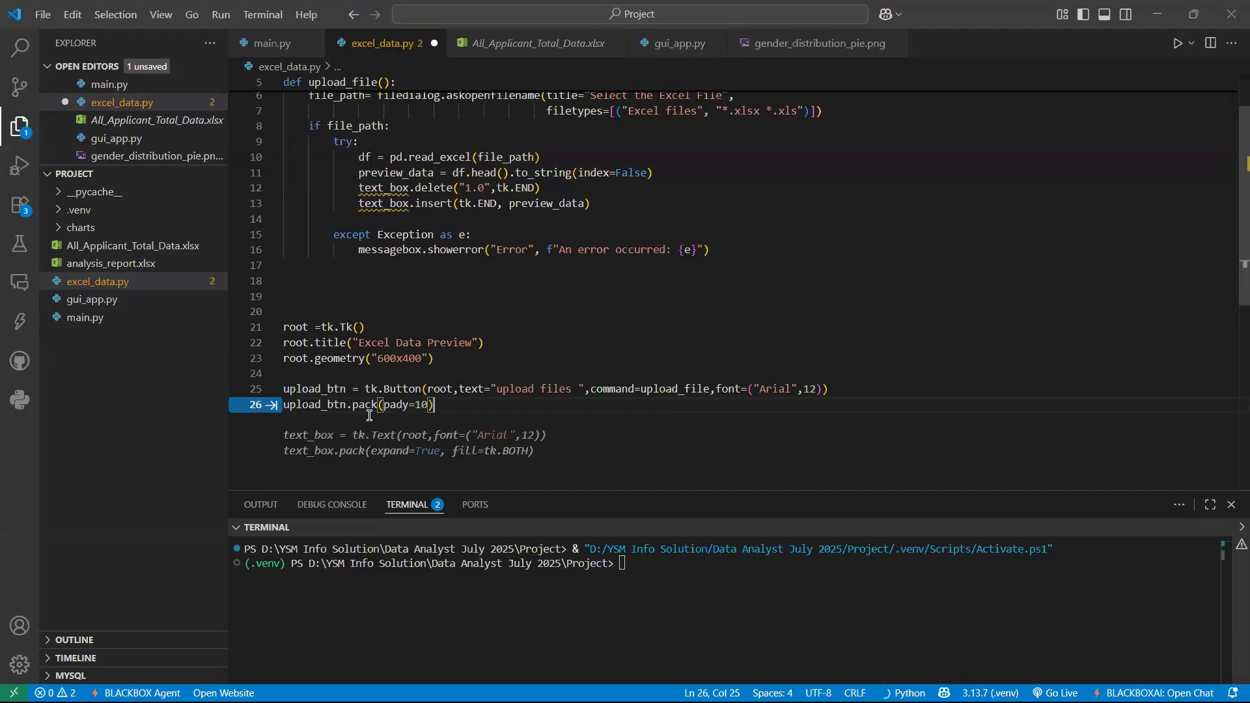
scroll(391, 219, up, 1)
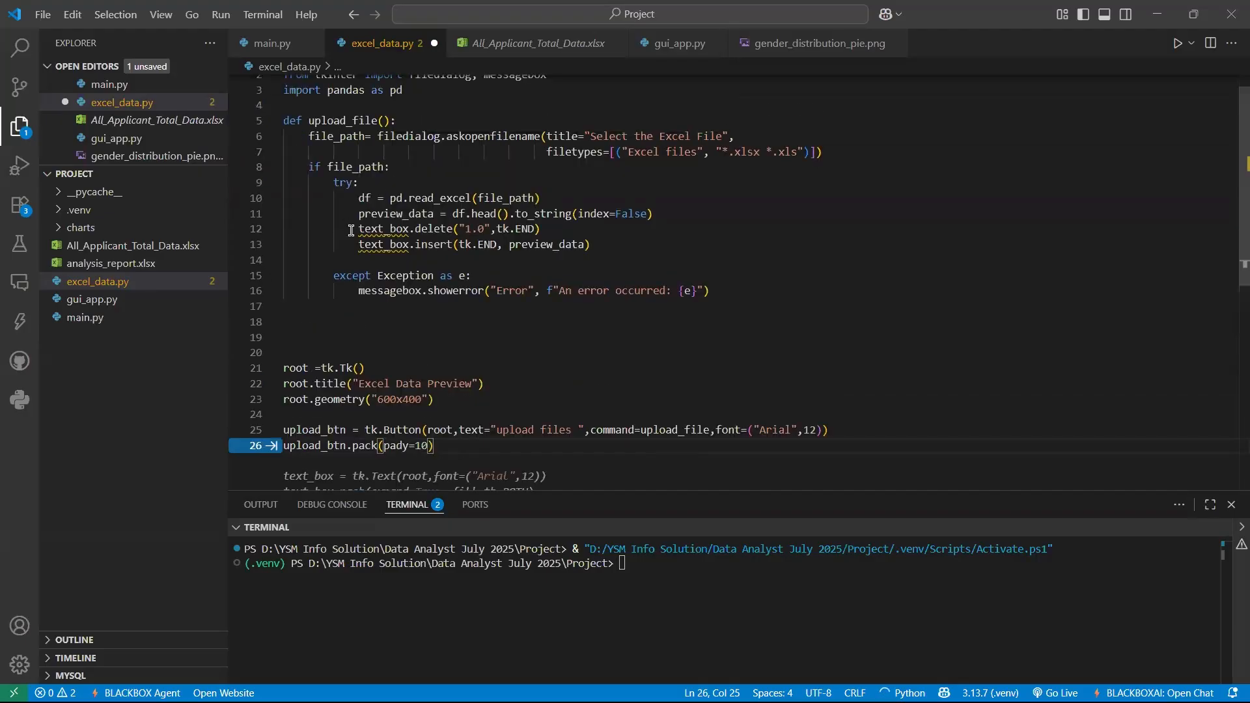
drag(354, 229, 544, 245)
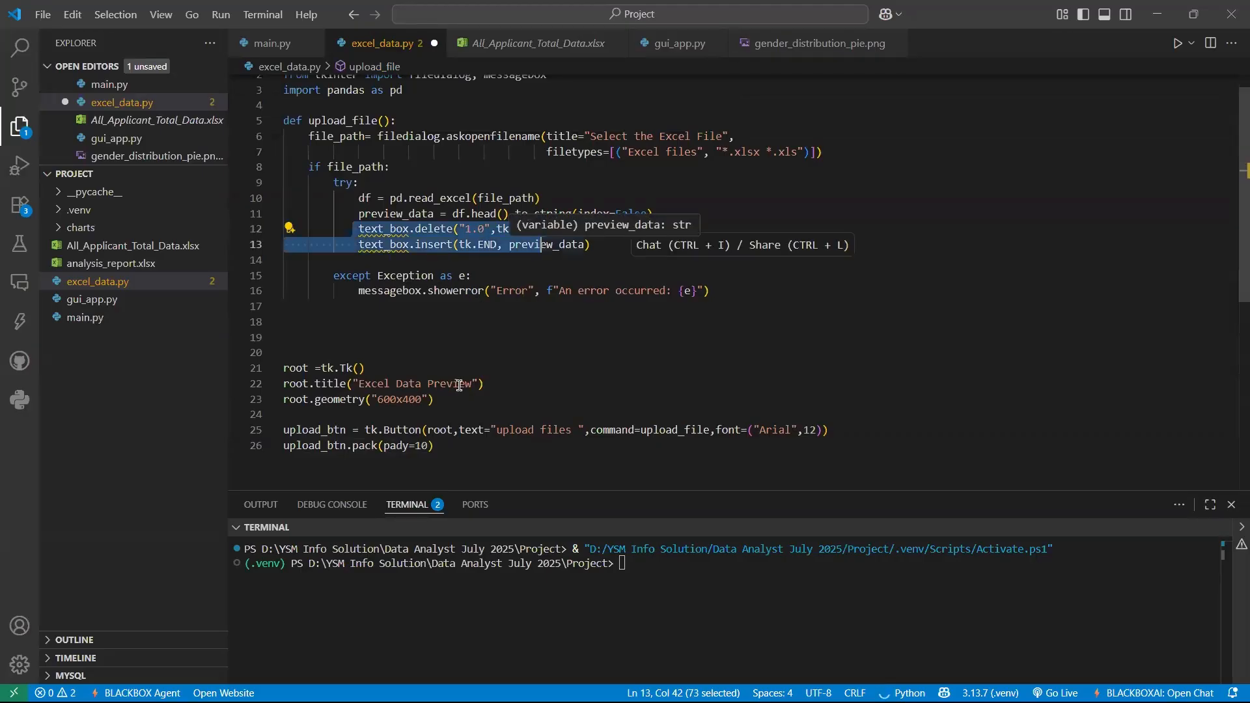
drag(452, 459, 284, 368)
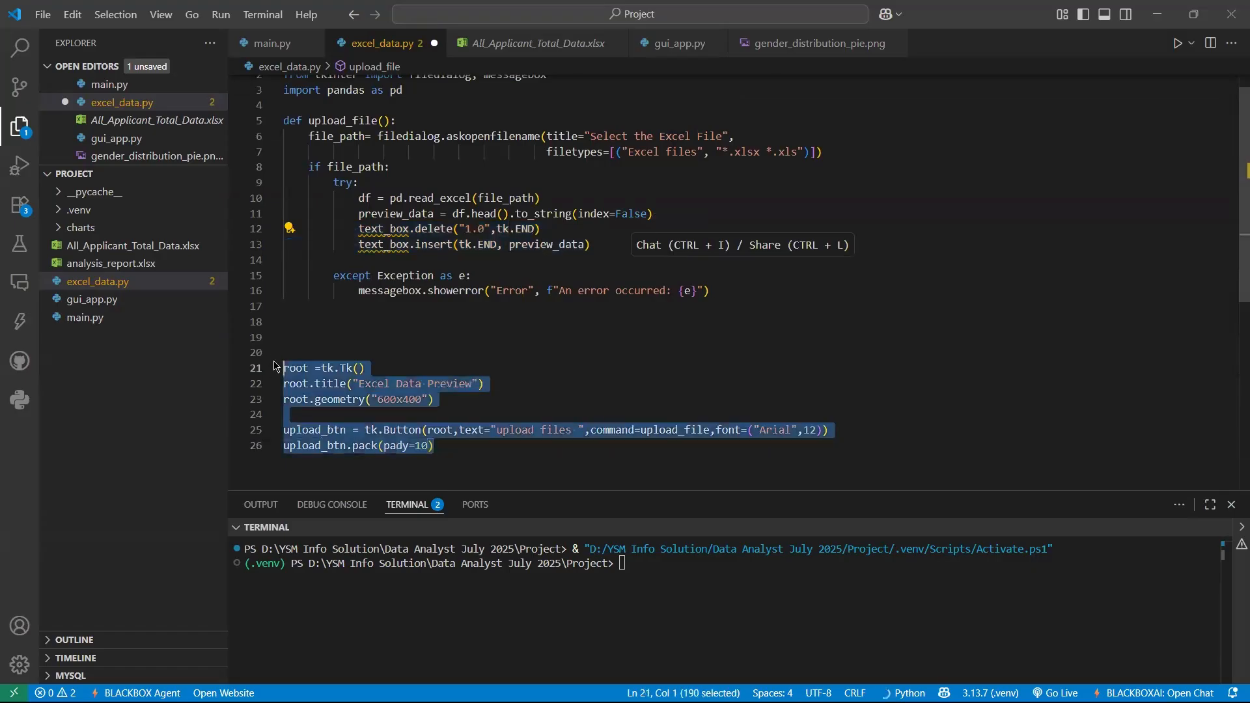
Step: Leave two blank lines below the upload_btn.pack call and begin the text widget definition text_box =tk.Text on line 29
click(470, 453)
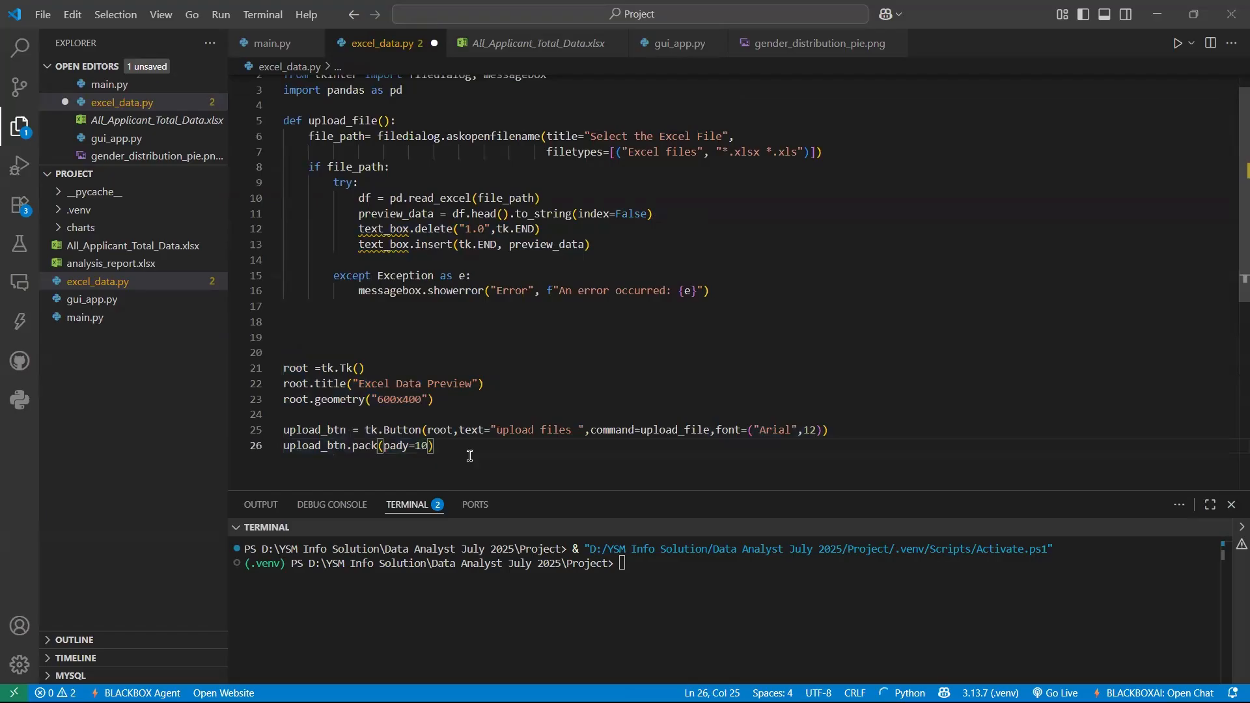
scroll(471, 456, down, 3)
key(Return)
key(Return)
key(Return)
text(t)
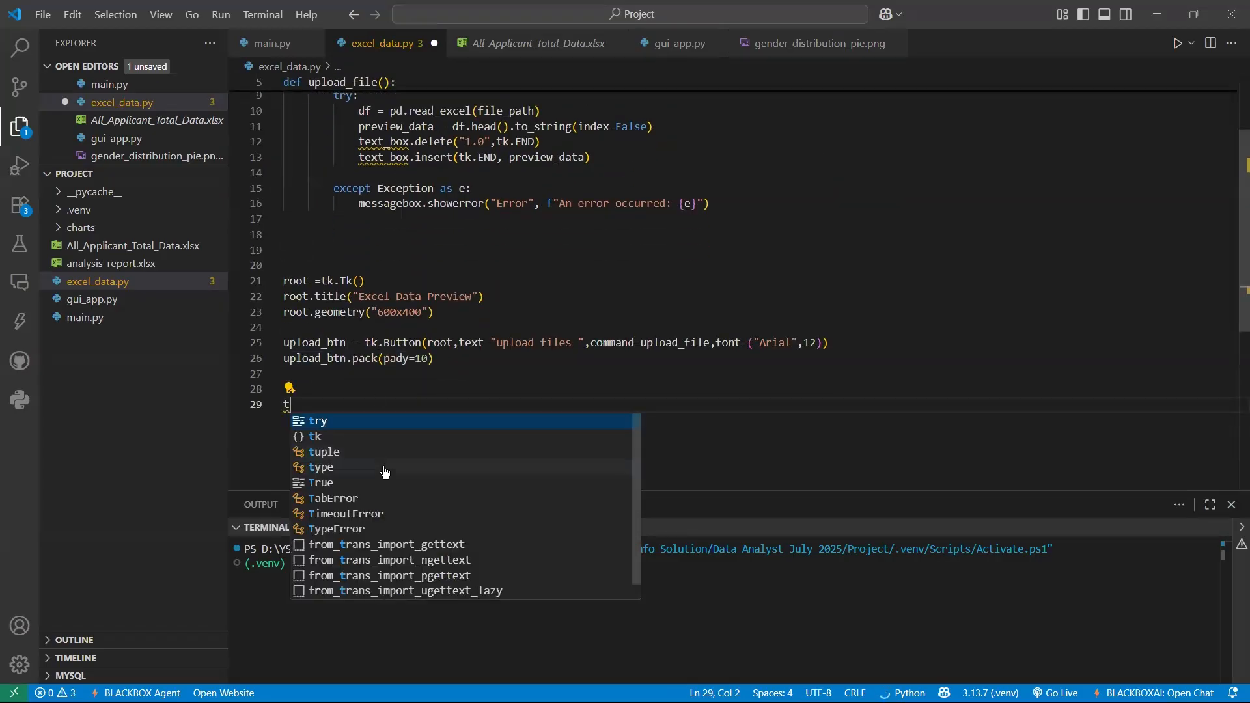
text(ext)
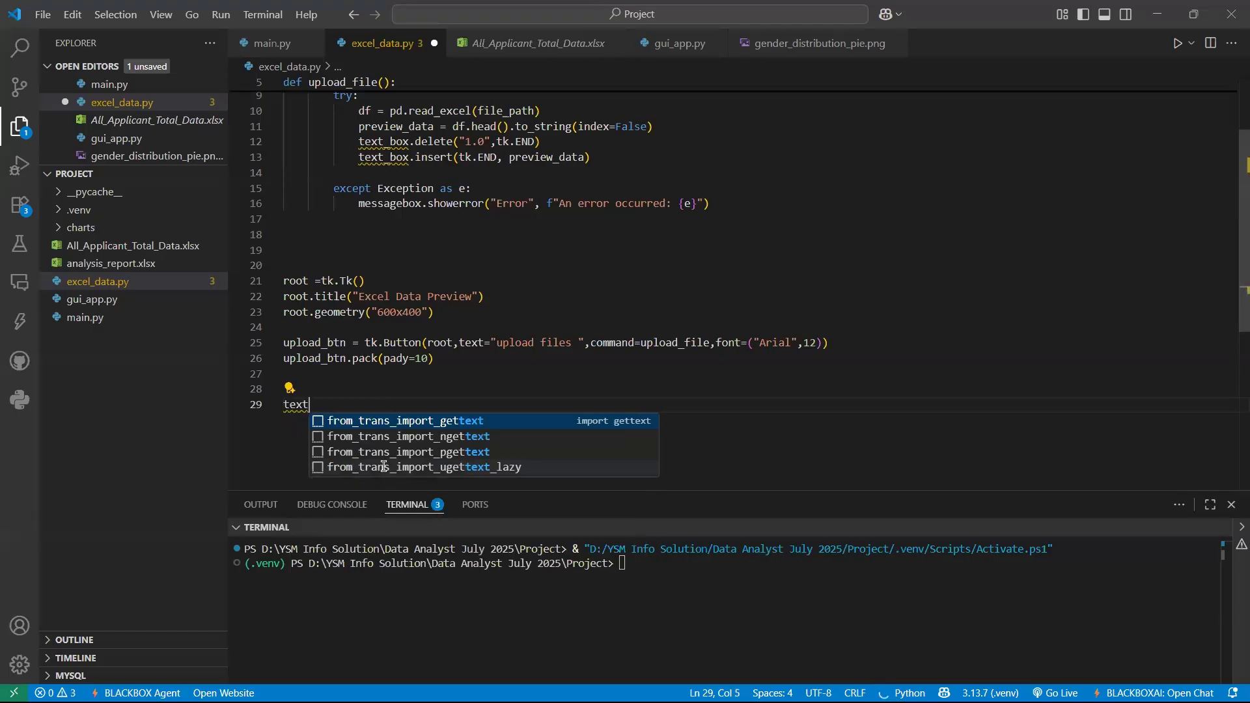
text(_b)
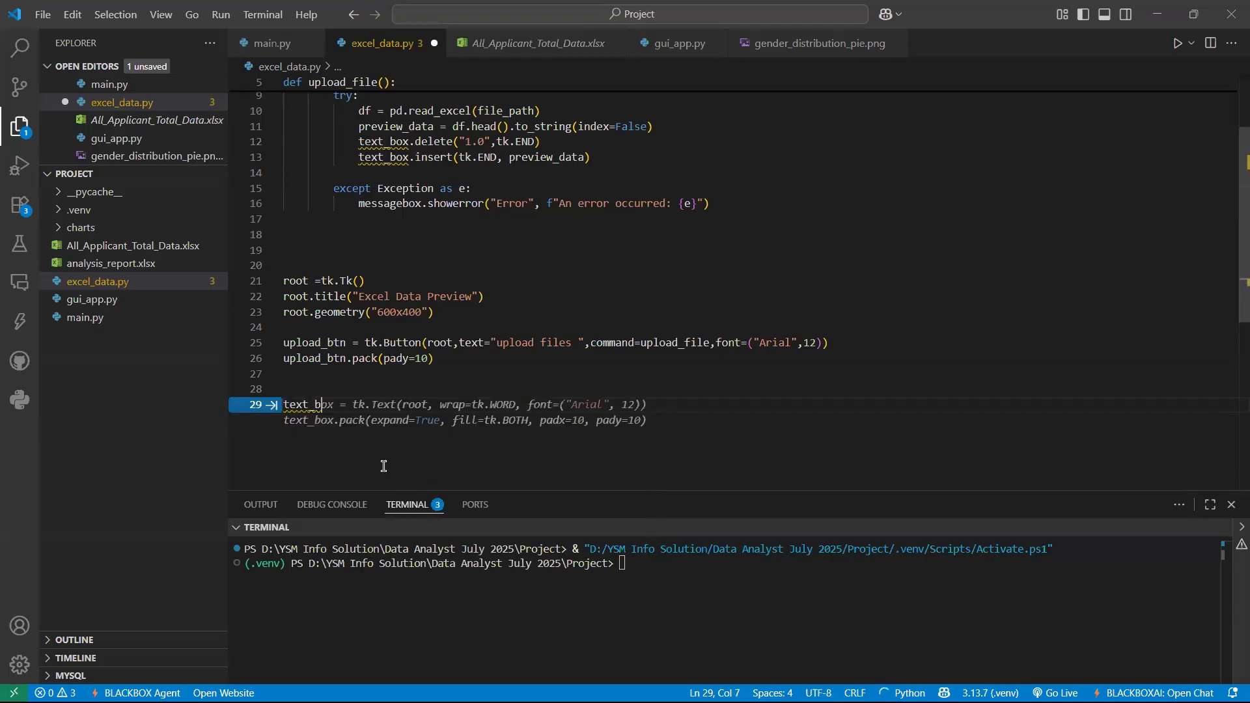
text(ox =)
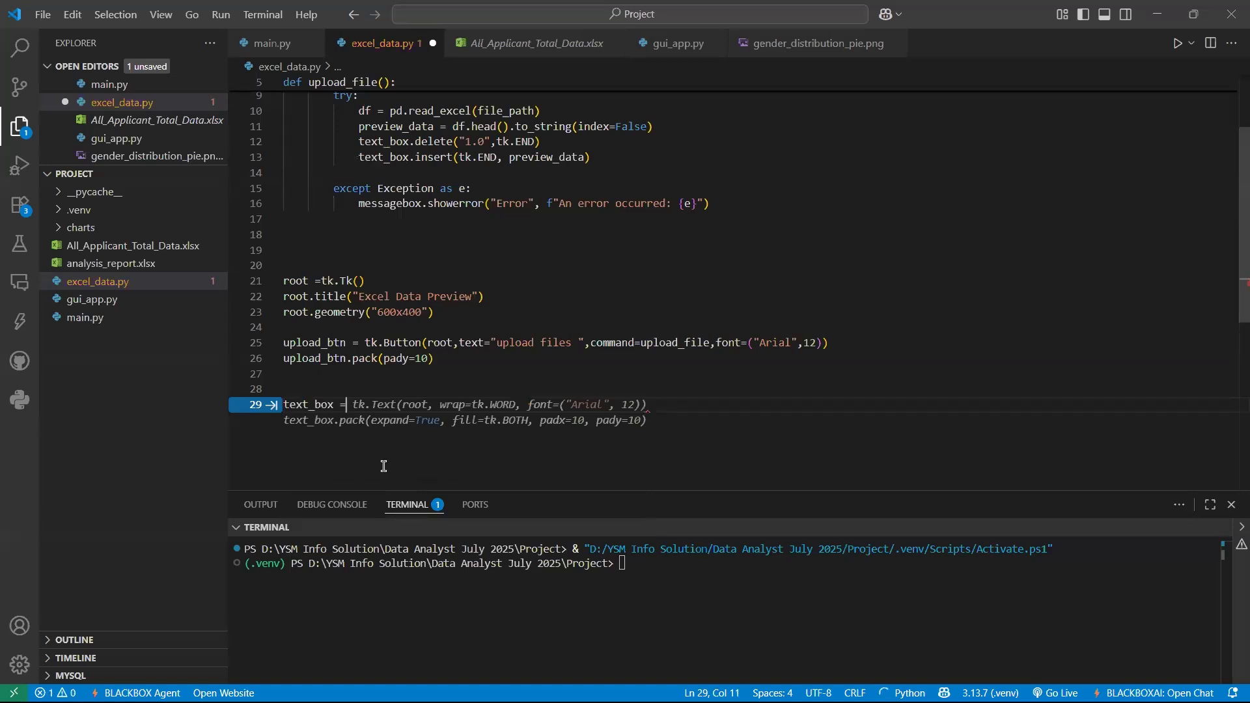
text(t)
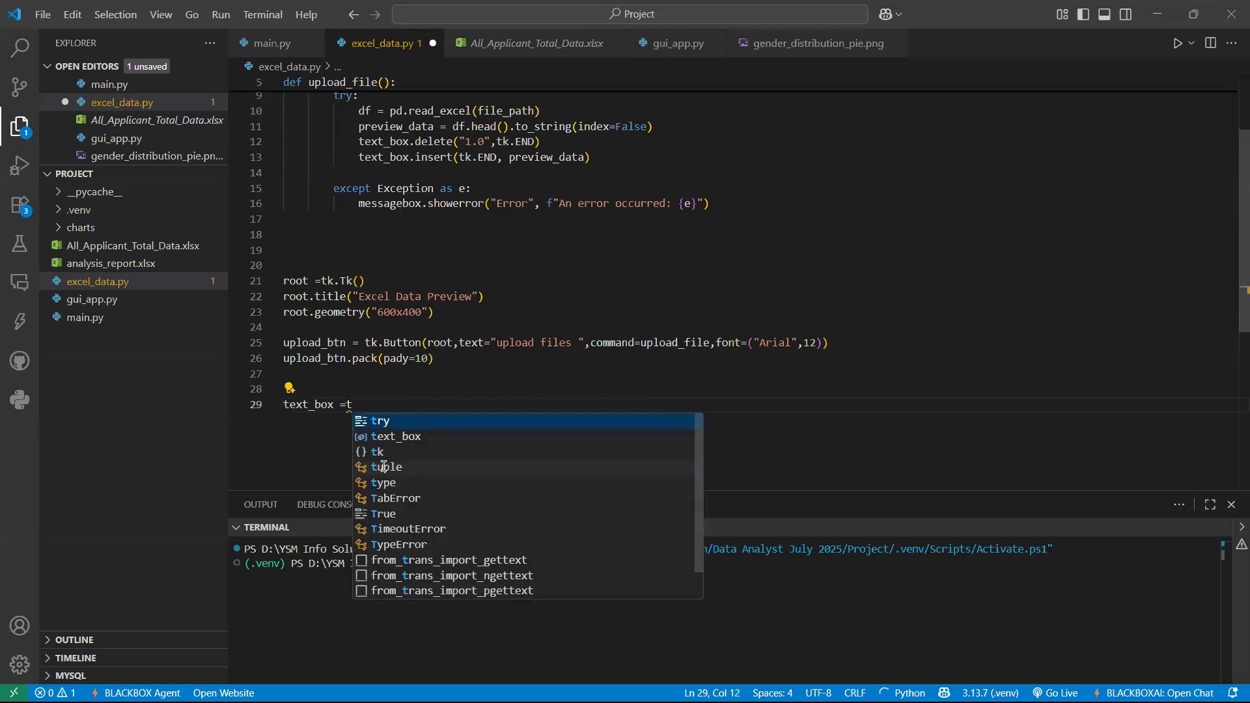
text(k.)
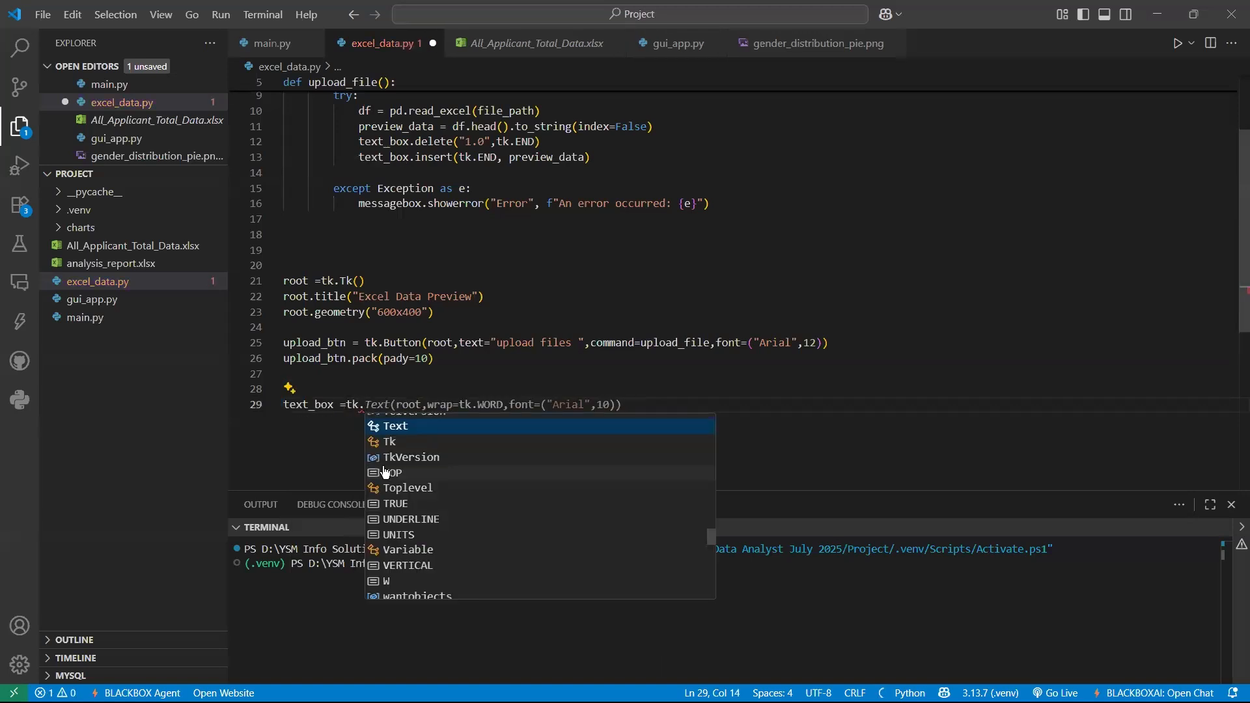
key(shift+Return)
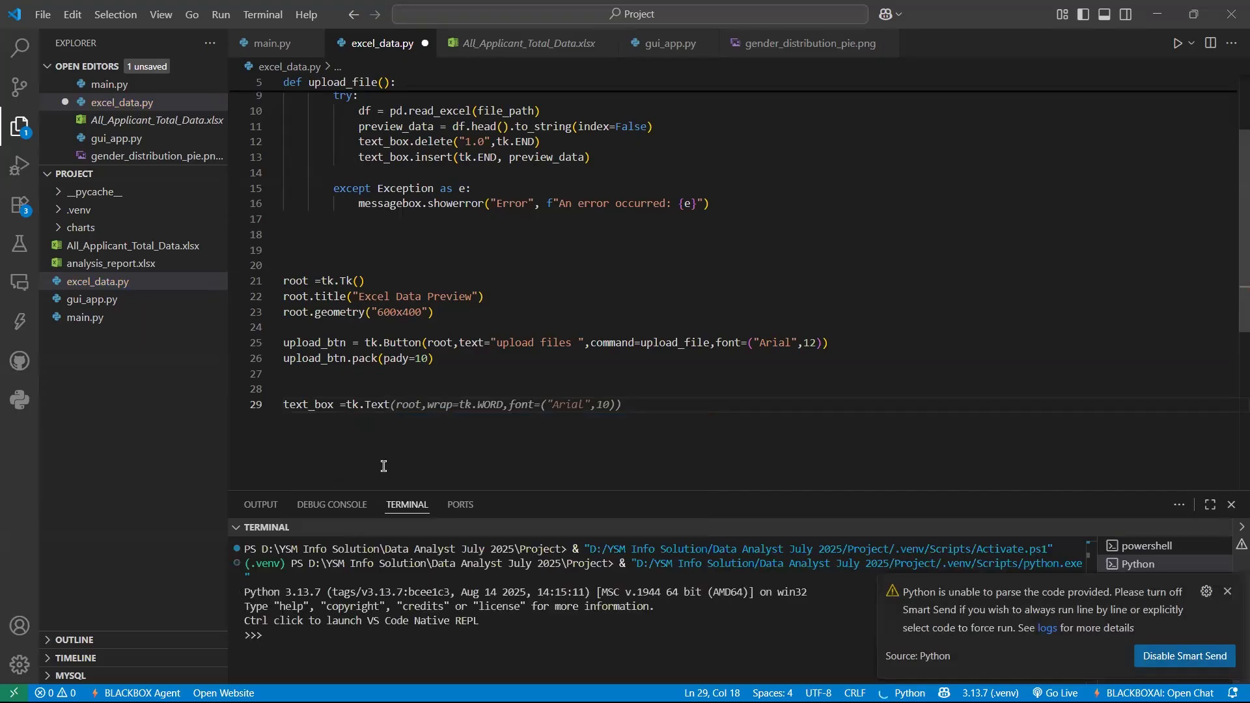
Step: Give the tk.Text call the arguments root, wrap=tk.WORD and font=("Courier",10), and close its parentheses
text((root,wrap=tk)
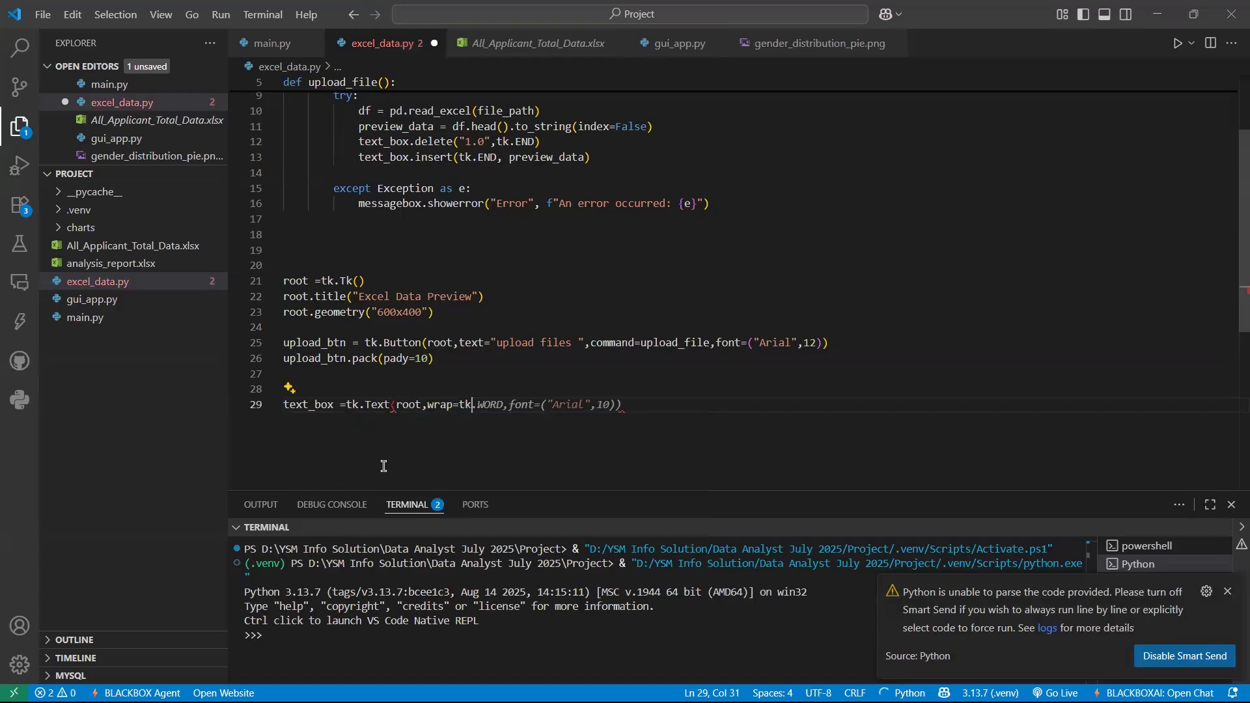
text(.)
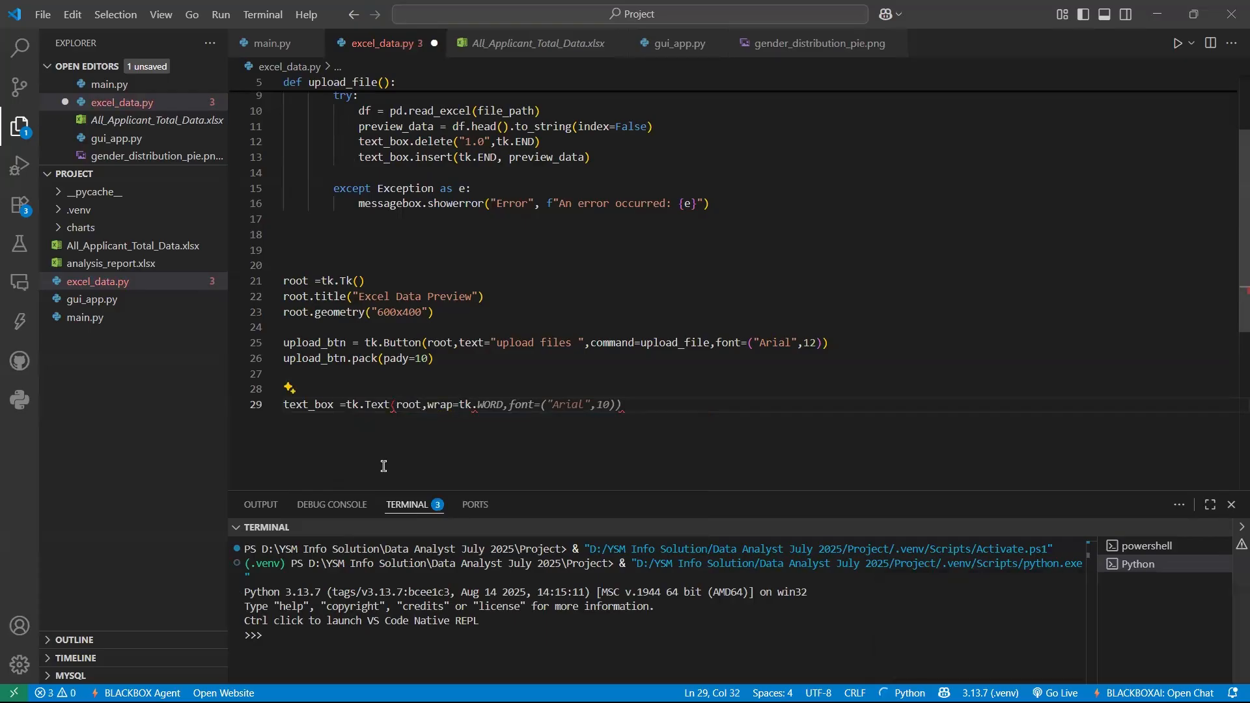
text(WORD,font=("C)
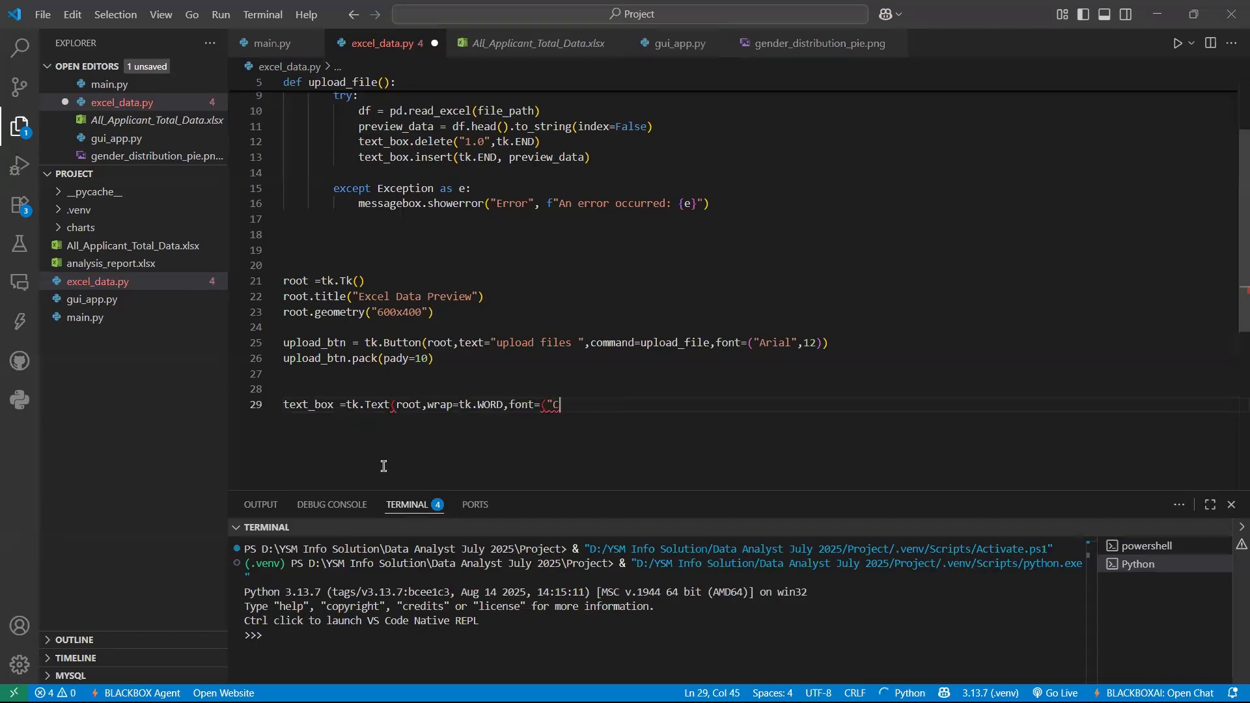
text(ourier)
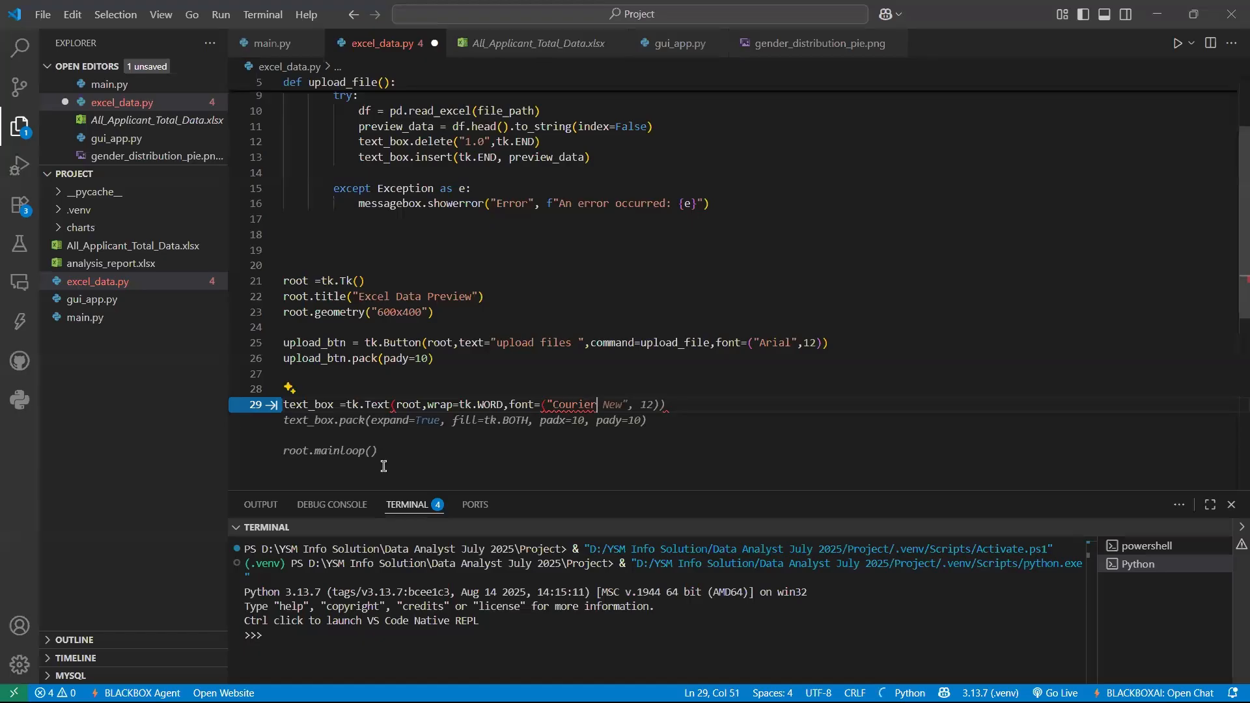
text(")
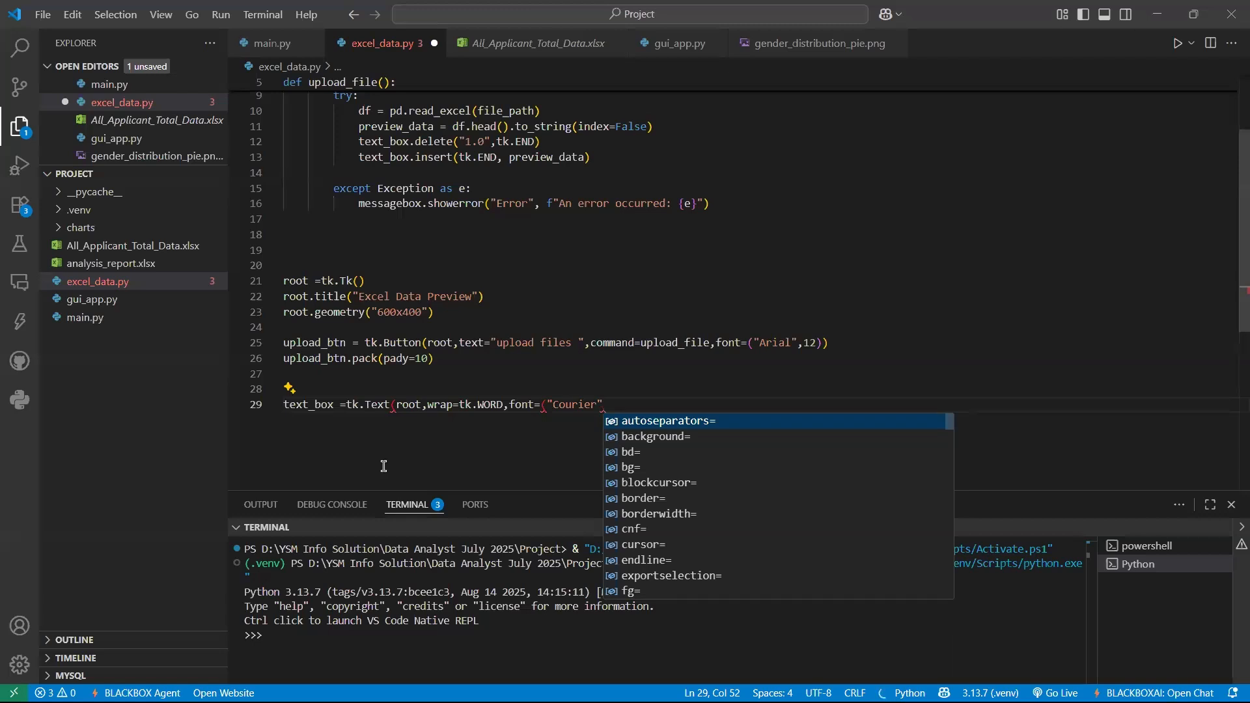
text(,10)
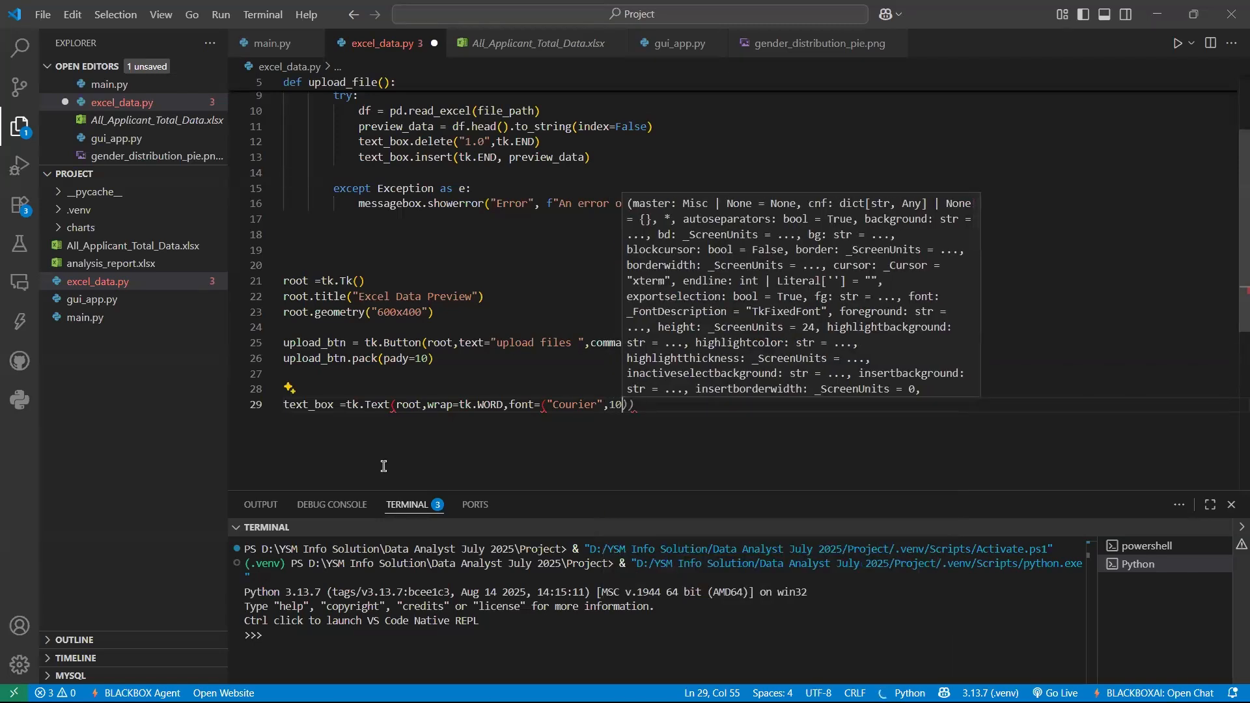
text()))
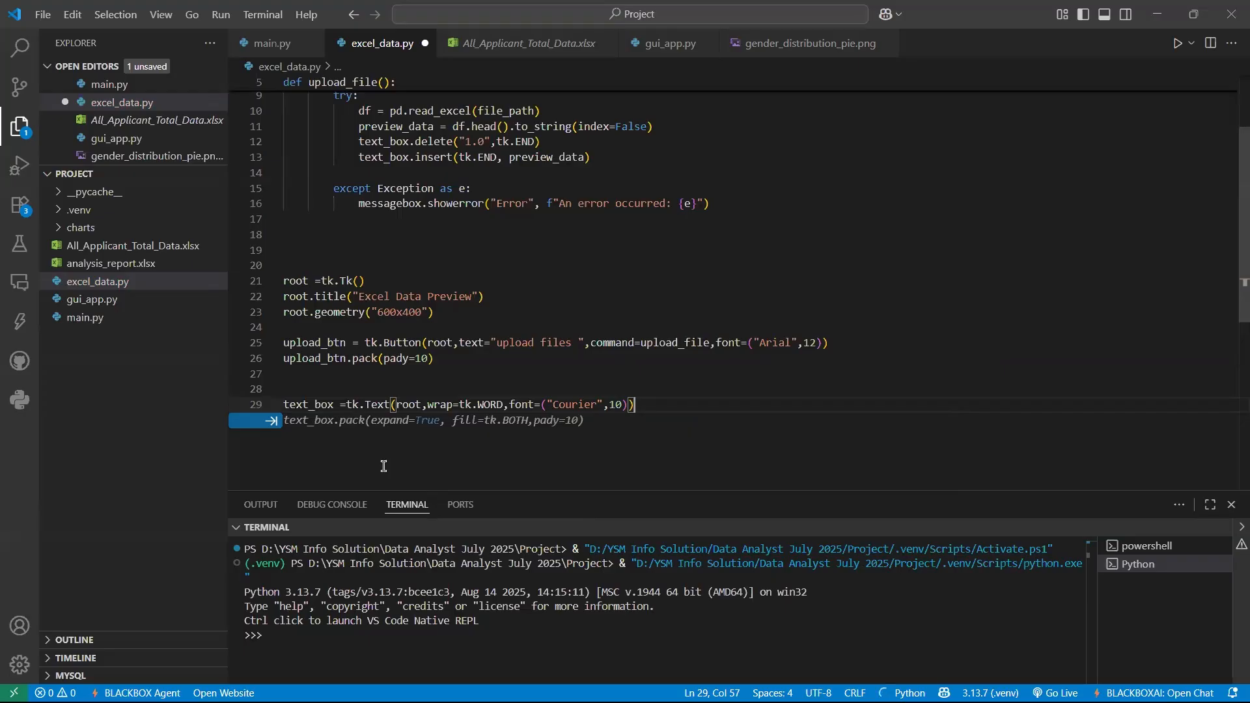
text(text)
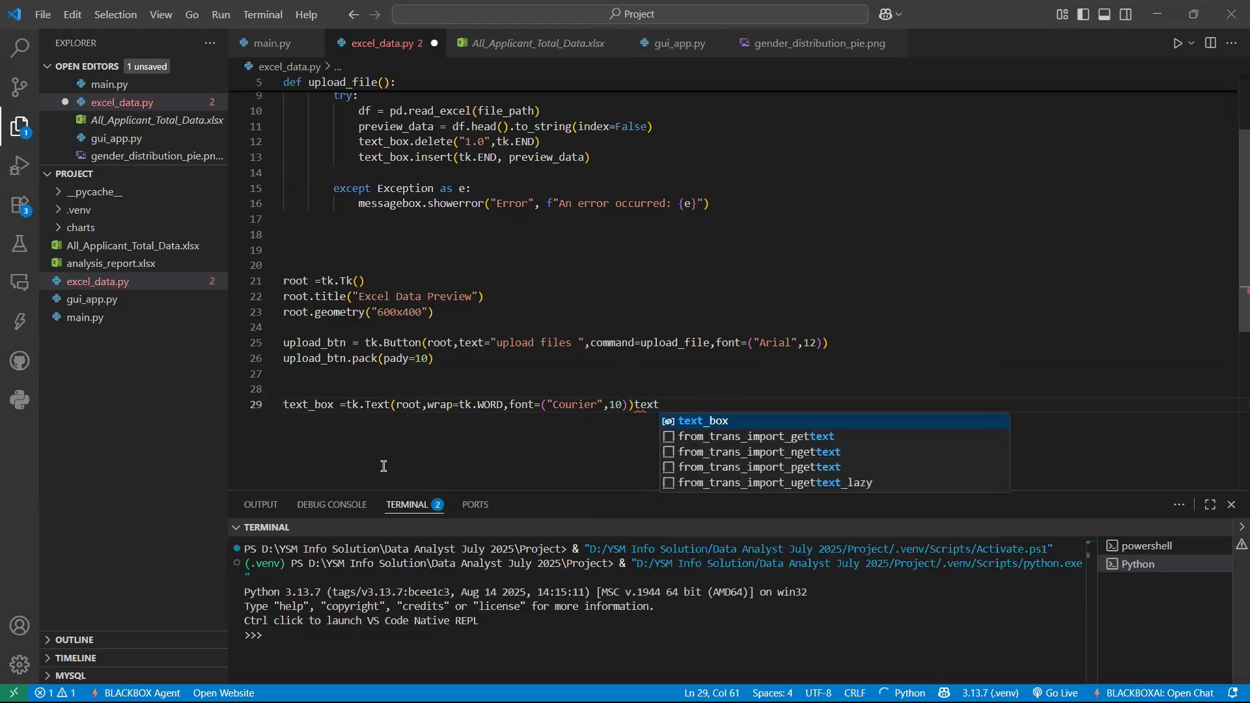
key(BackSpace)
key(BackSpace)
key(Return)
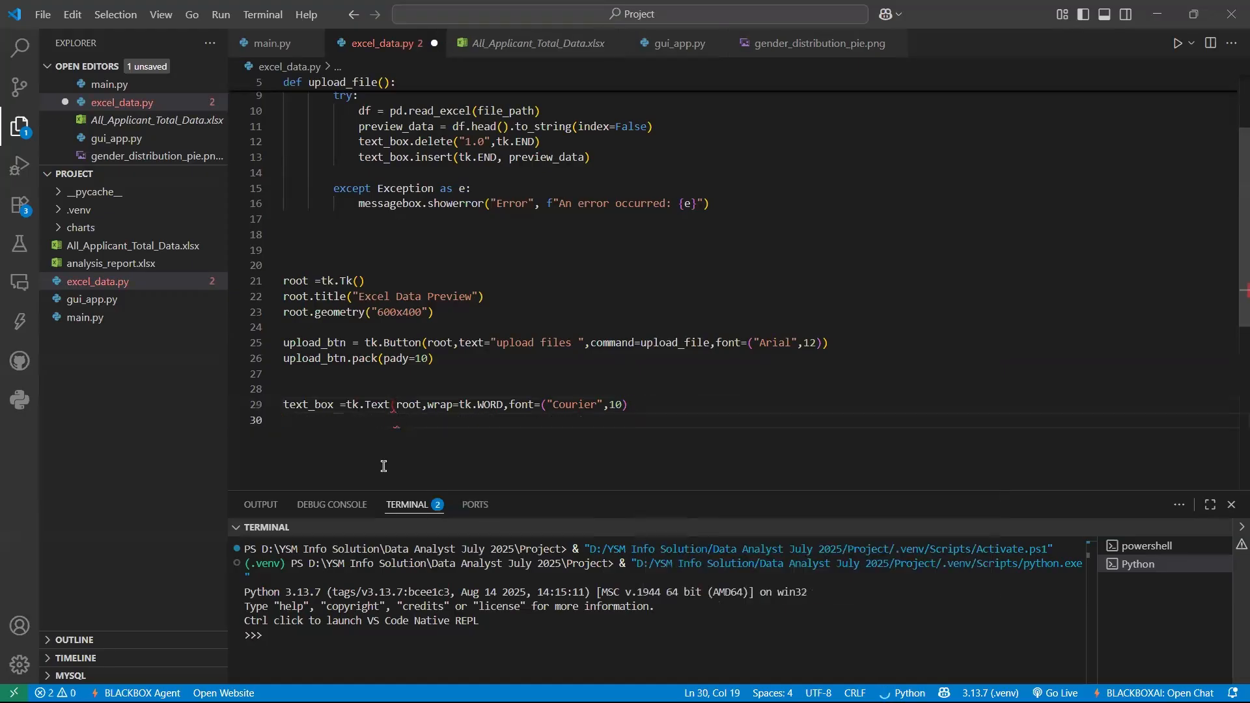
key(ctrl+z)
key(ctrl+z)
key(BackSpace)
key(BackSpace)
key(BackSpace)
key(BackSpace)
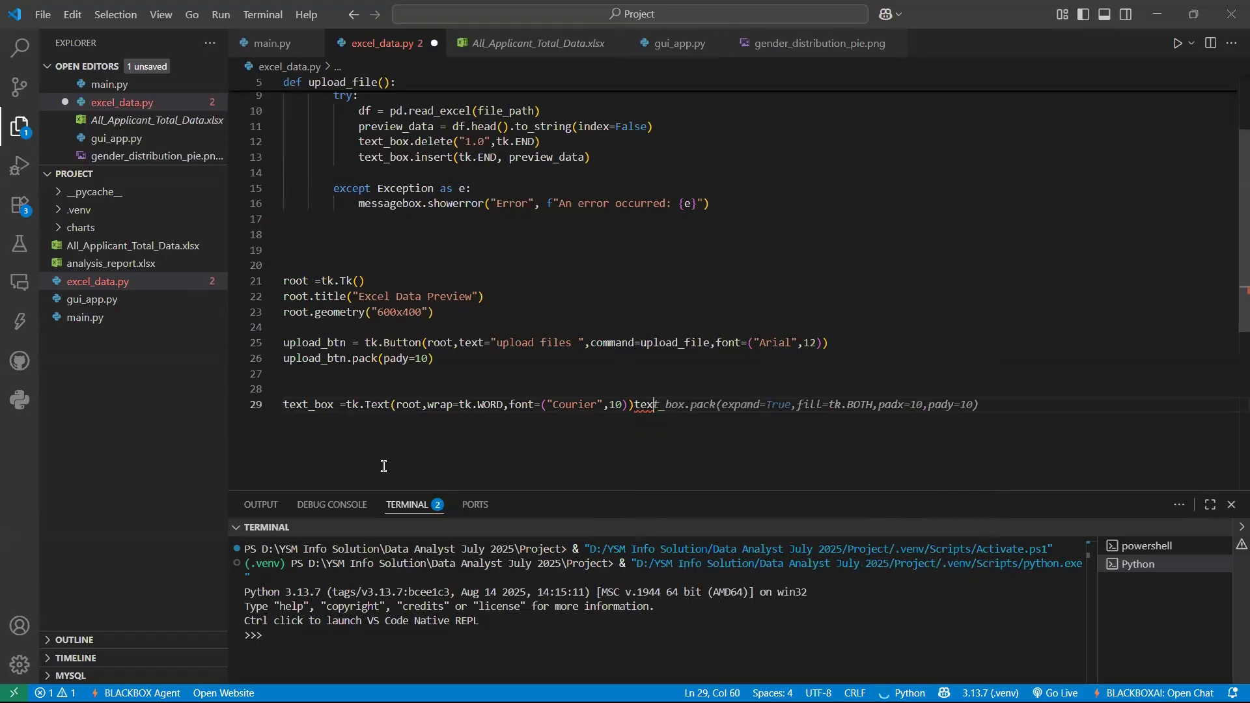
Step: Start a text_box.pack call on line 30, directly below the text widget definition
key(Return)
text(te)
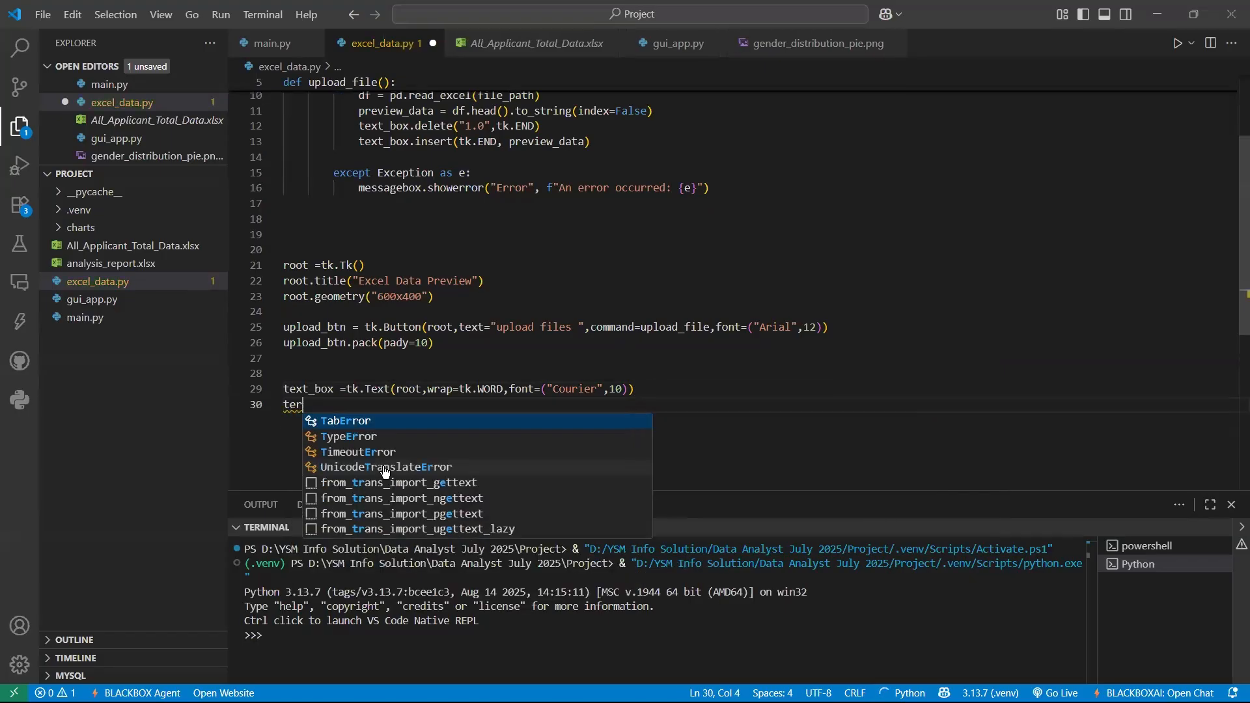
text(x)
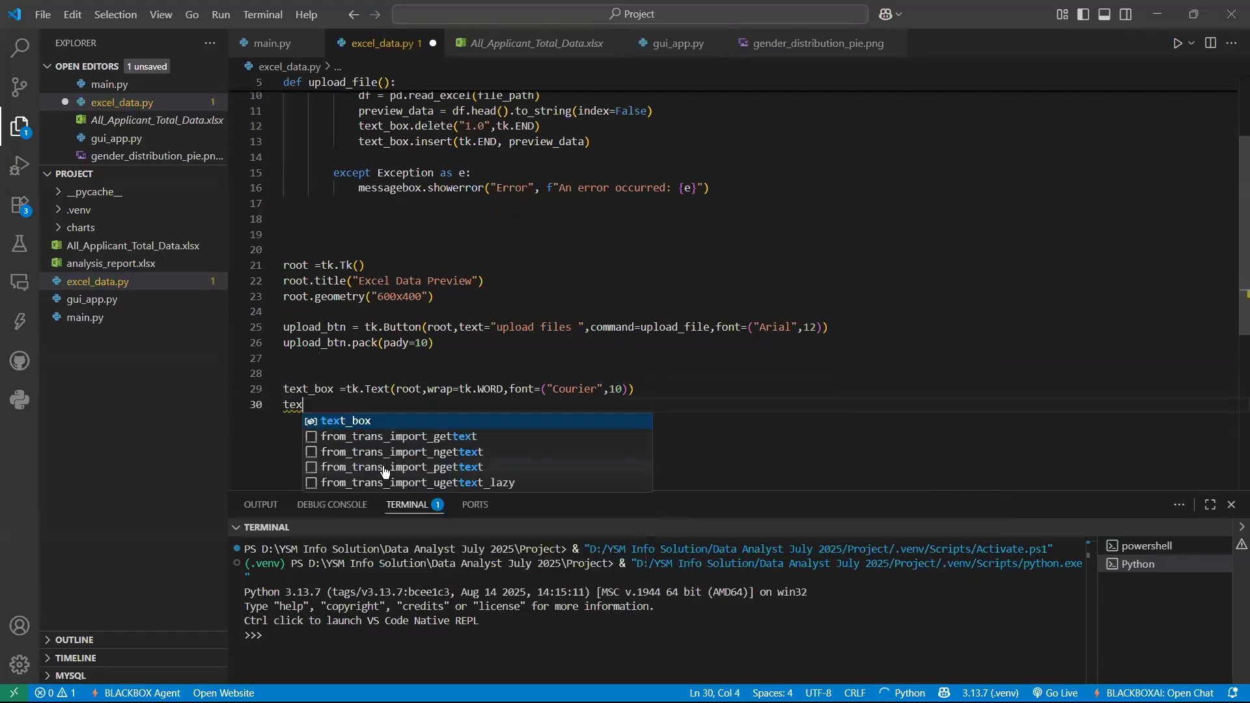
text(t_box)
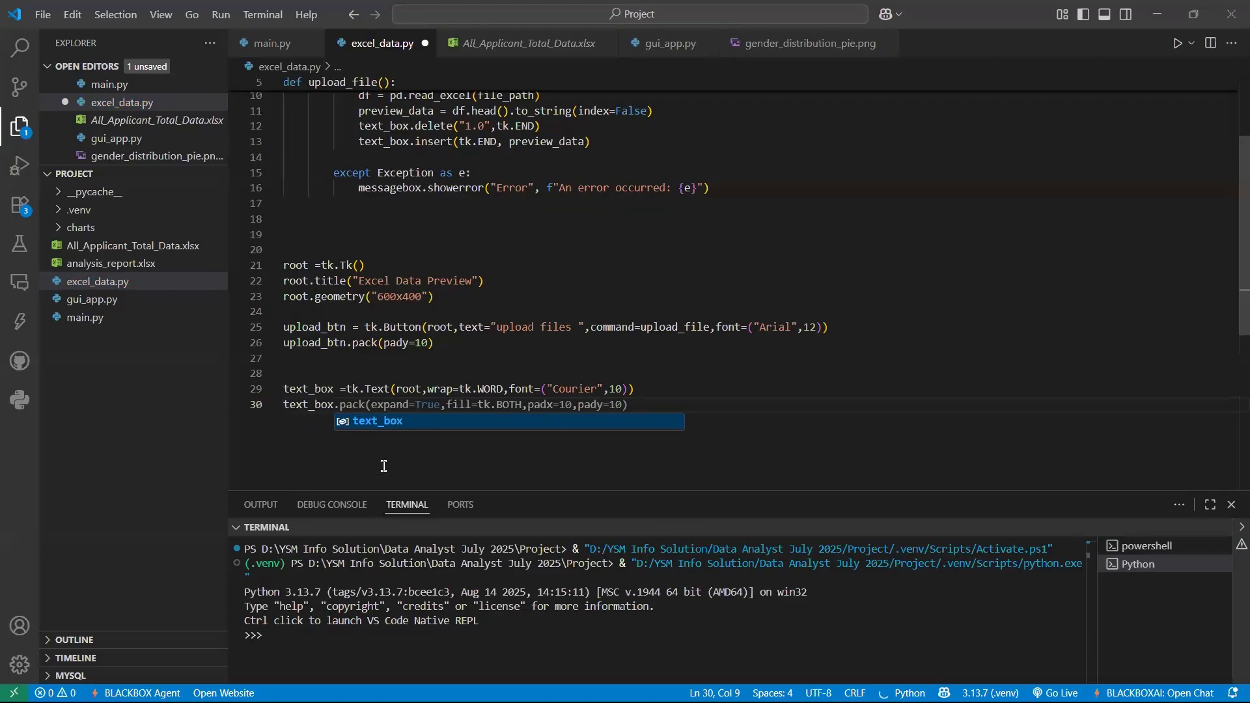
text(.pack)
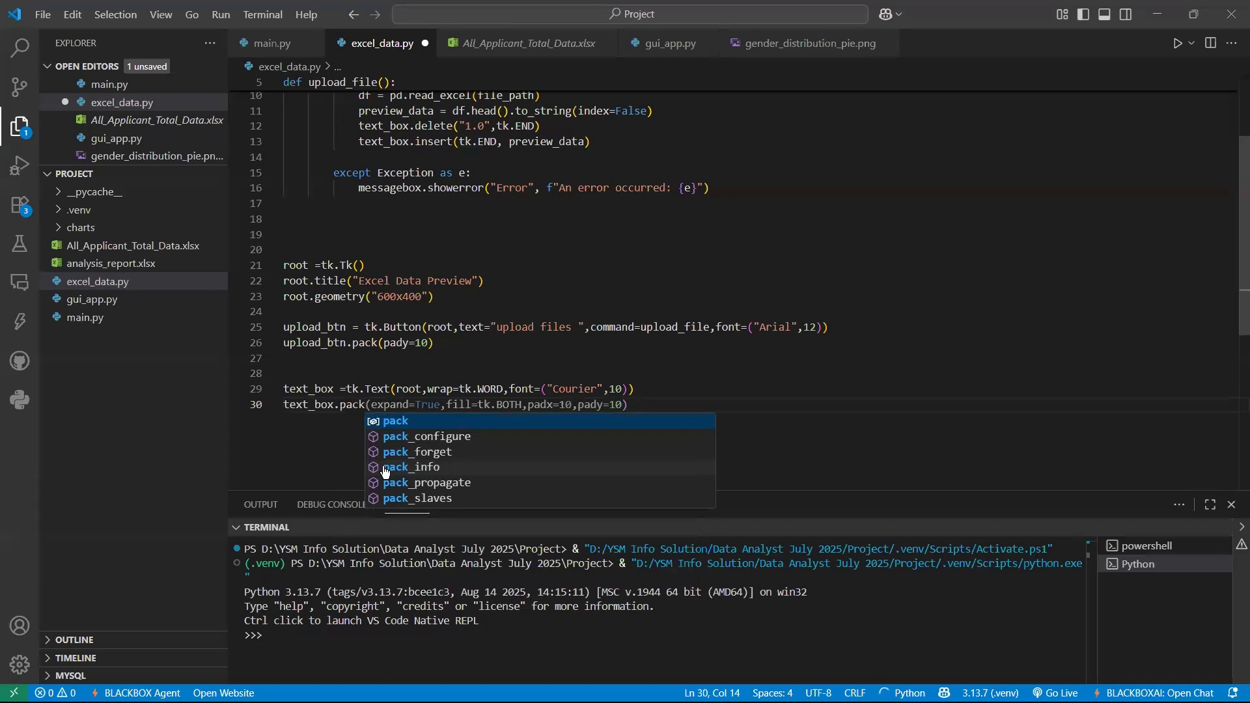
Step: Give the text_box.pack call the argument expand=True
text((exam)
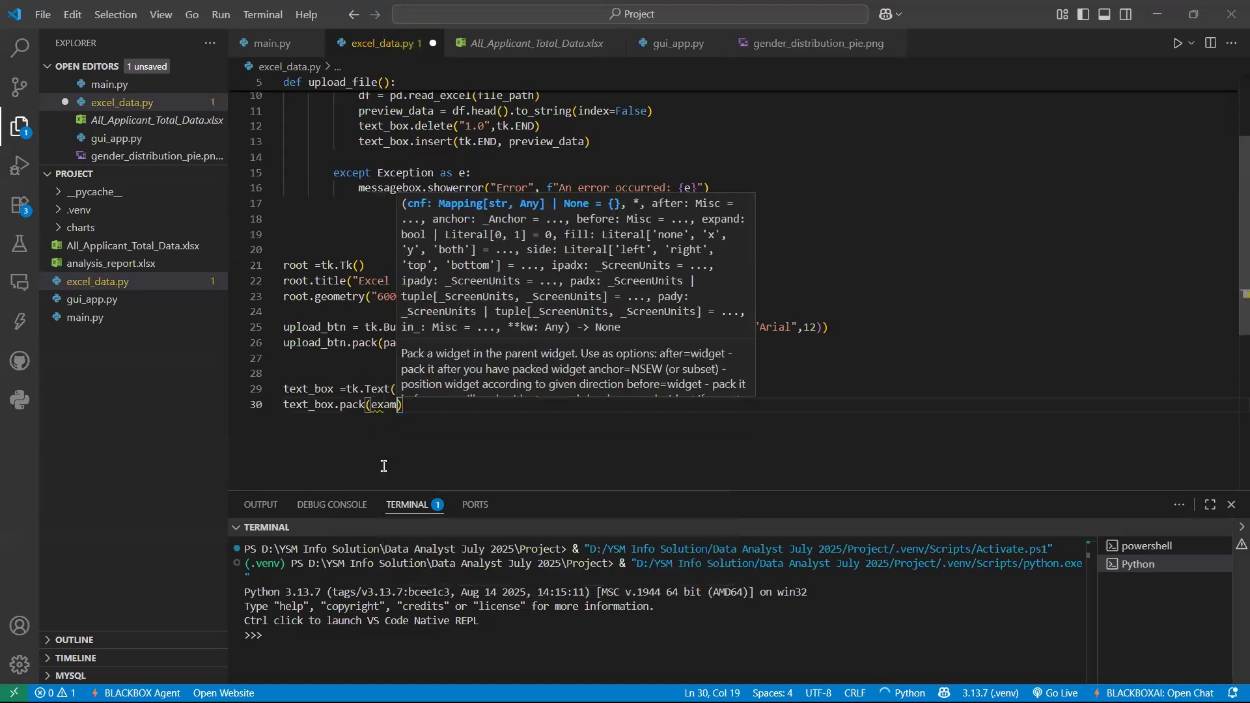
key(BackSpace)
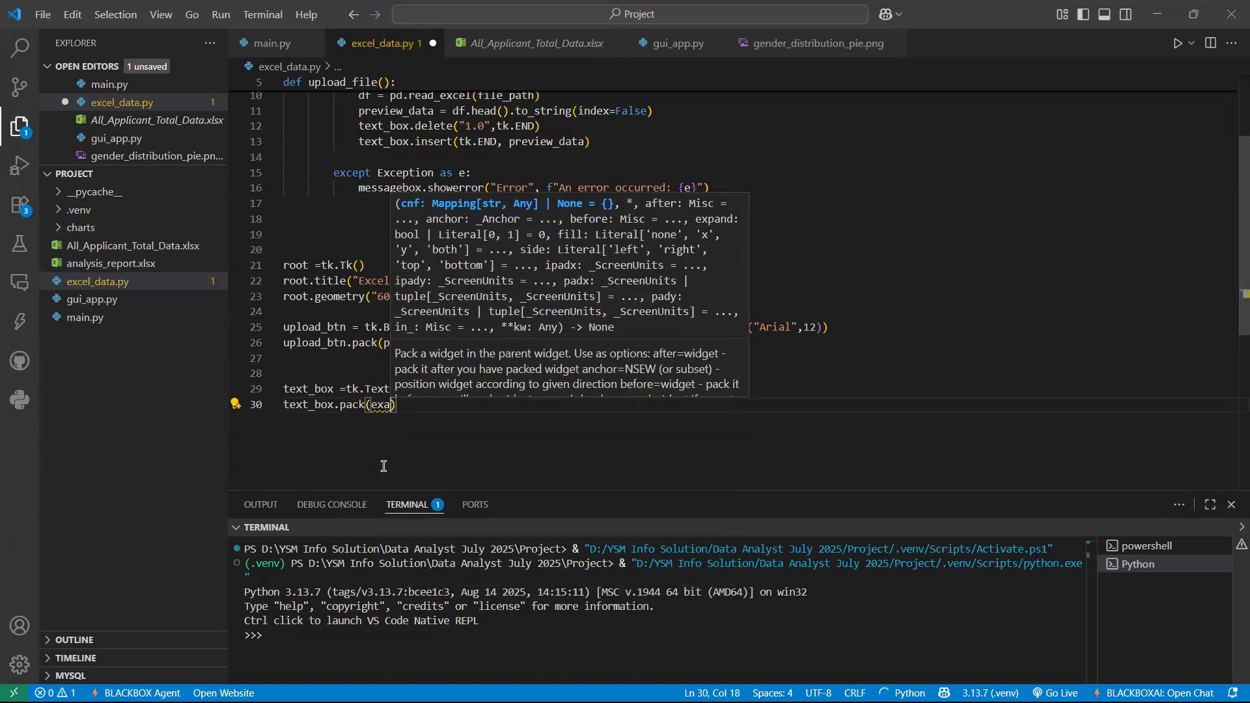
key(Return)
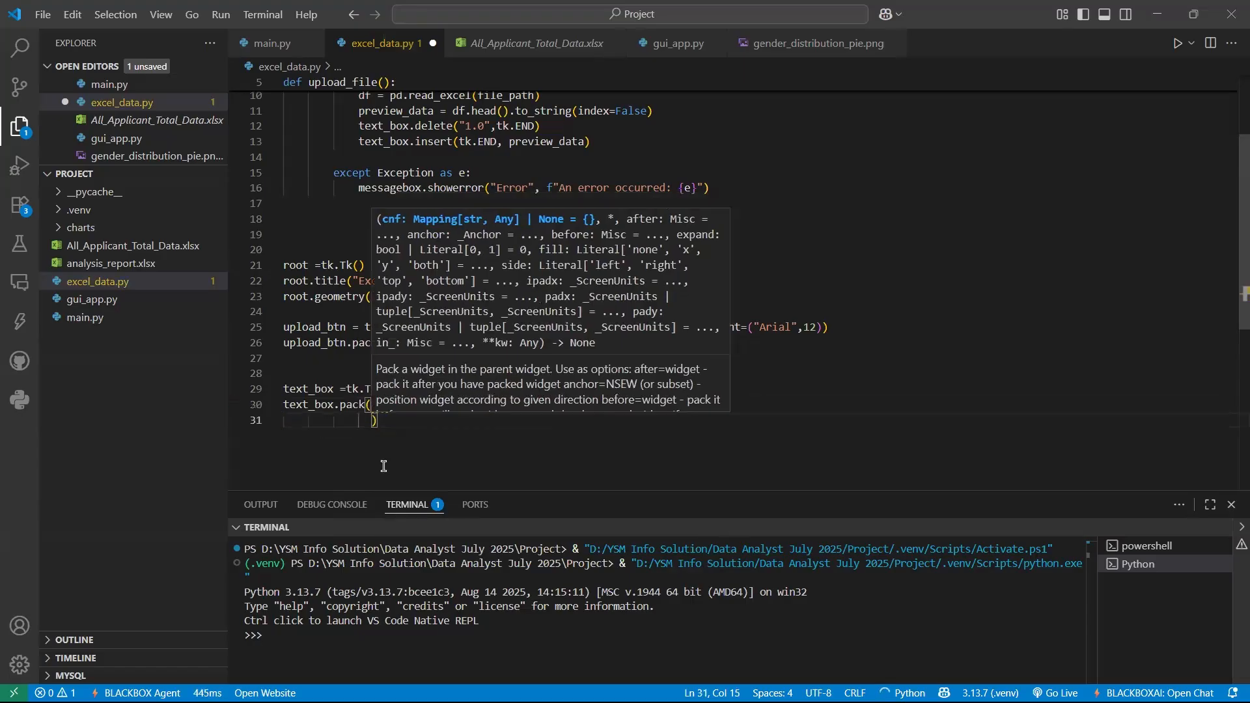
key(BackSpace)
key(BackSpace)
key(BackSpace)
key(BackSpace)
key(BackSpace)
key(BackSpace)
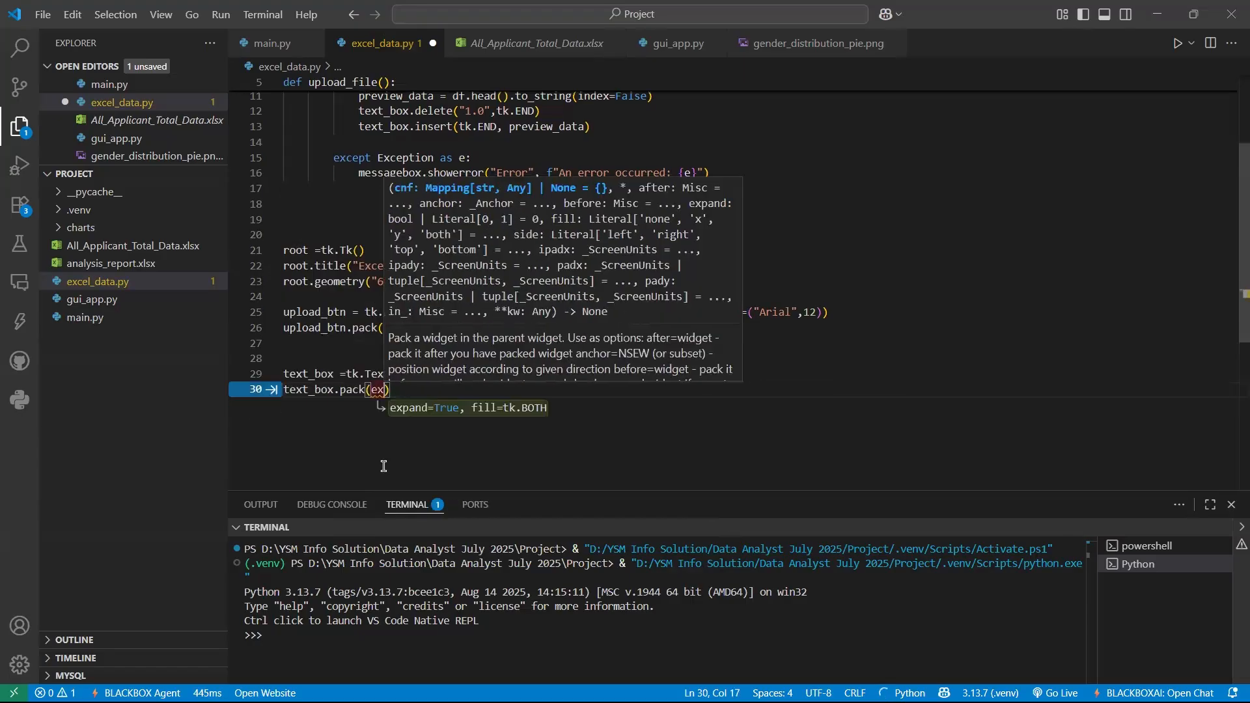
text(pand=)
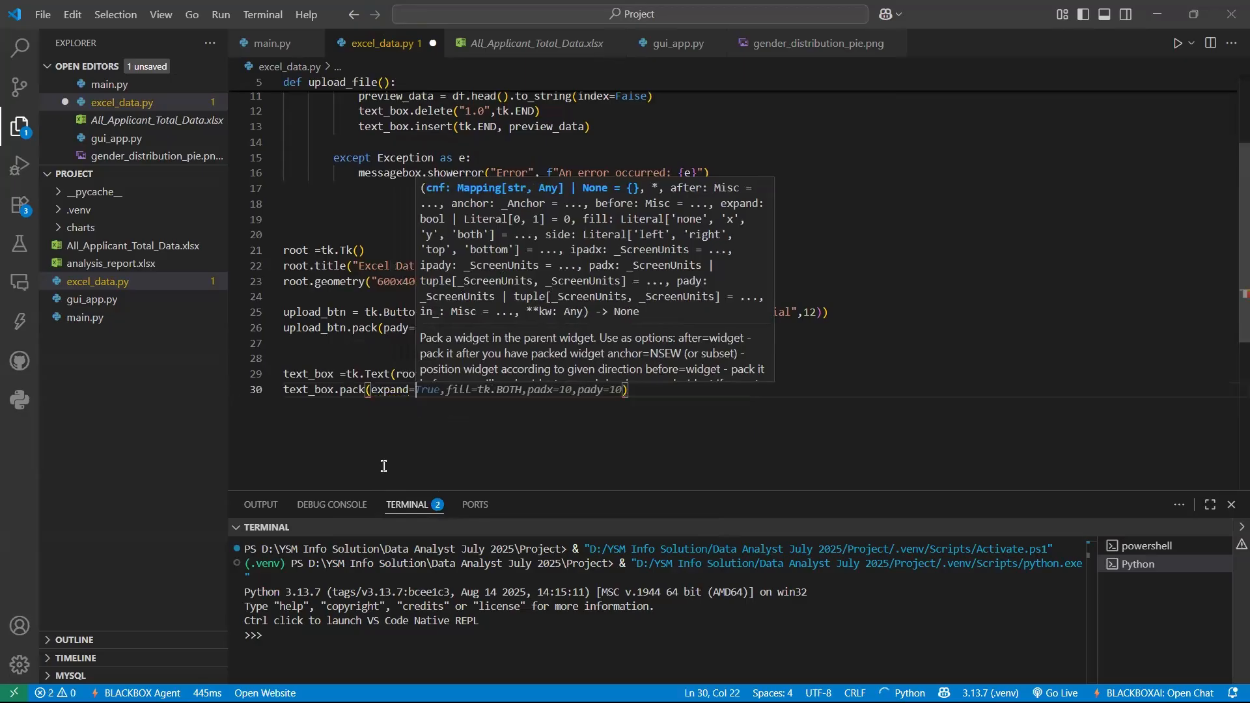
text(Fl)
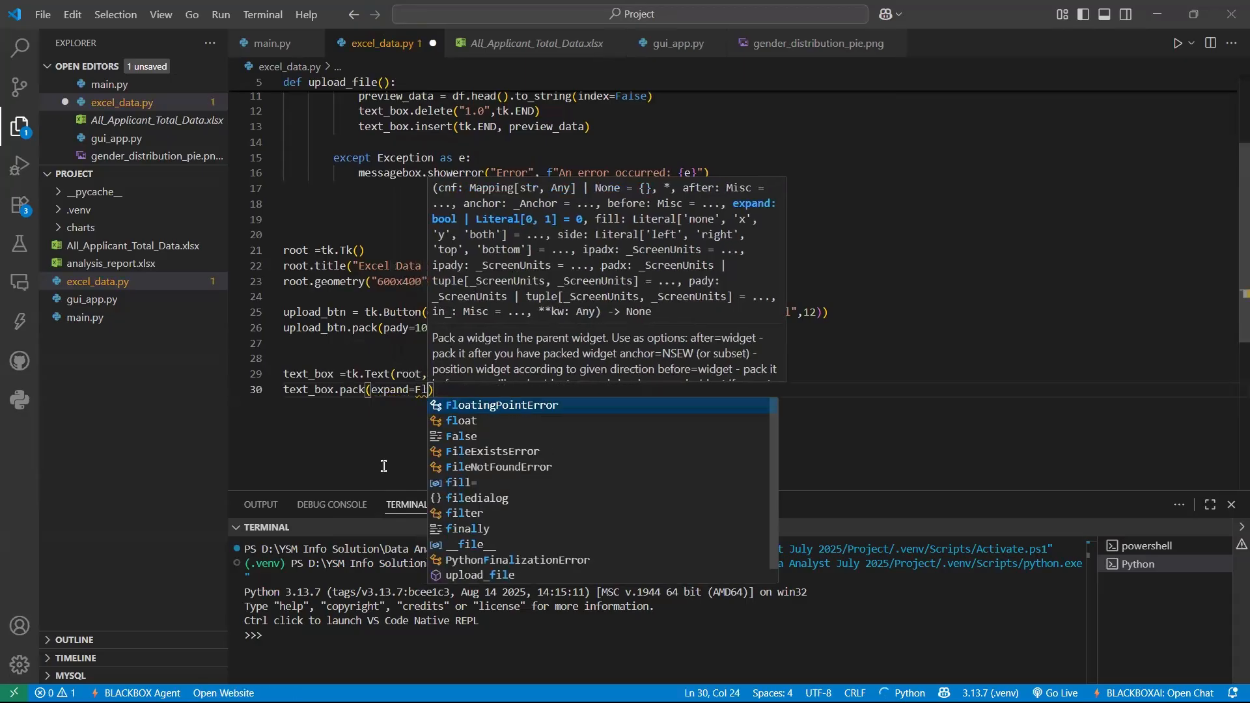
key(BackSpace)
key(BackSpace)
key(BackSpace)
text(=True)
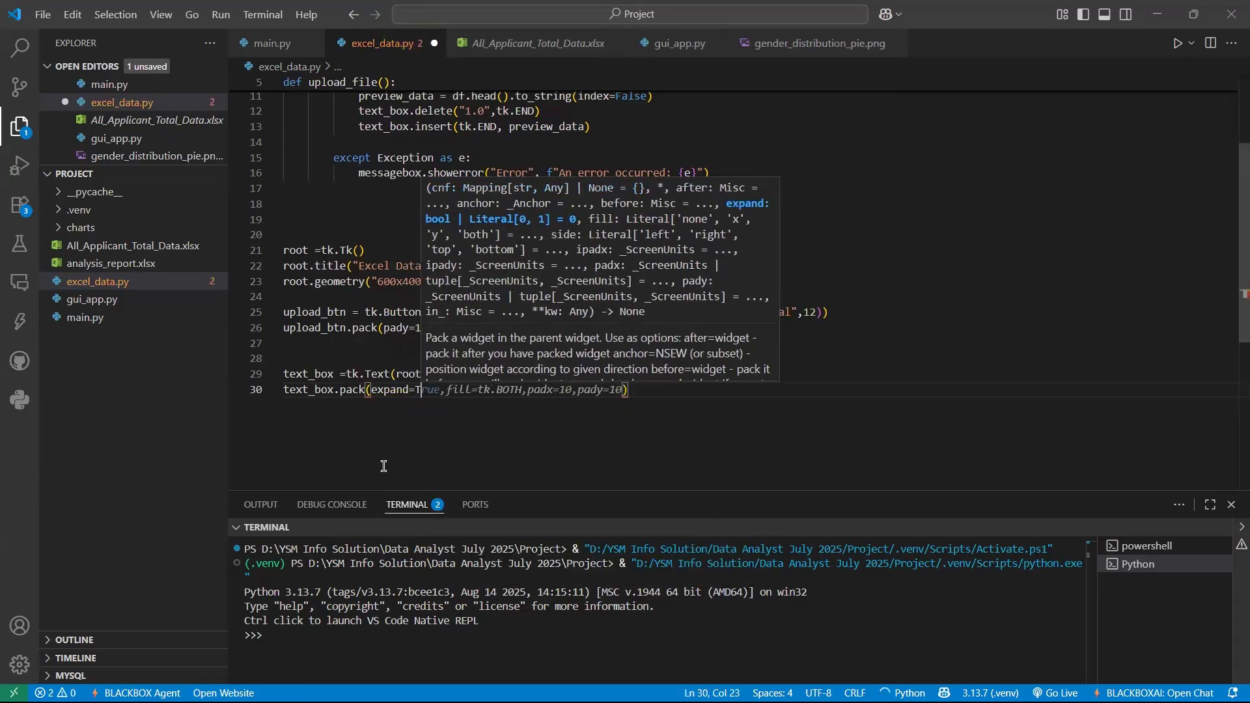
text())
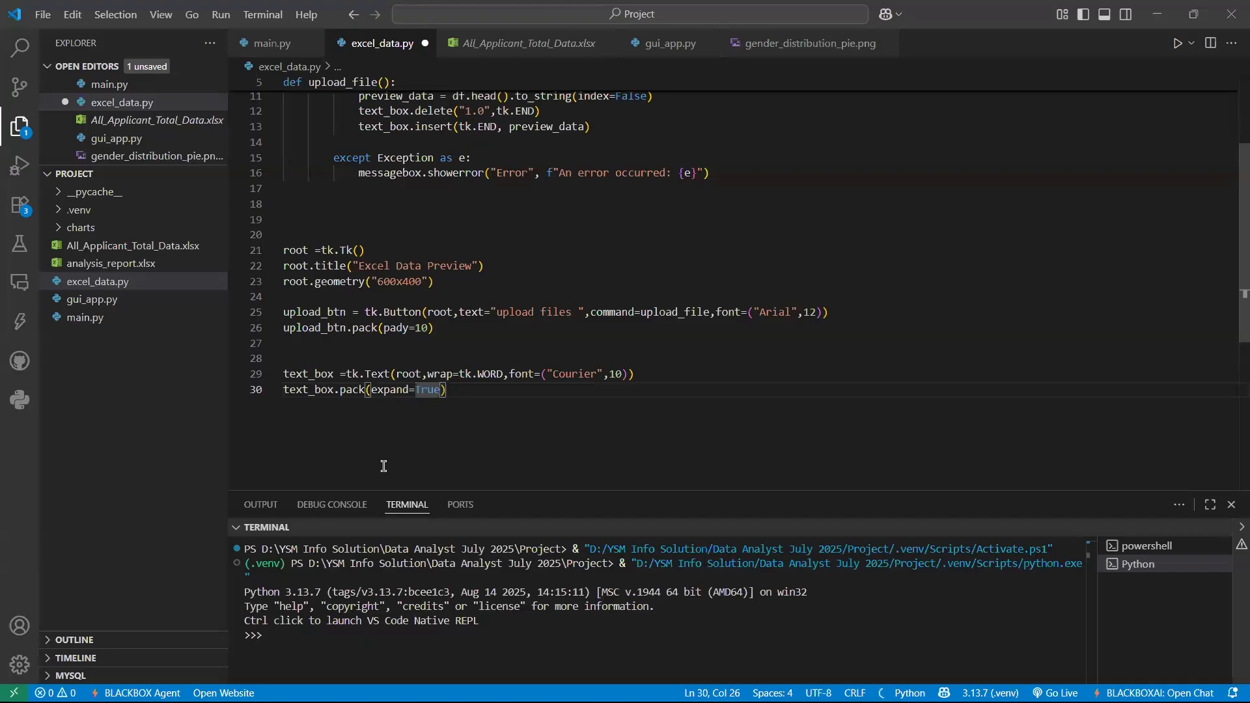
Step: Add fill="both" as the second argument of the text_box.pack call
text(,)
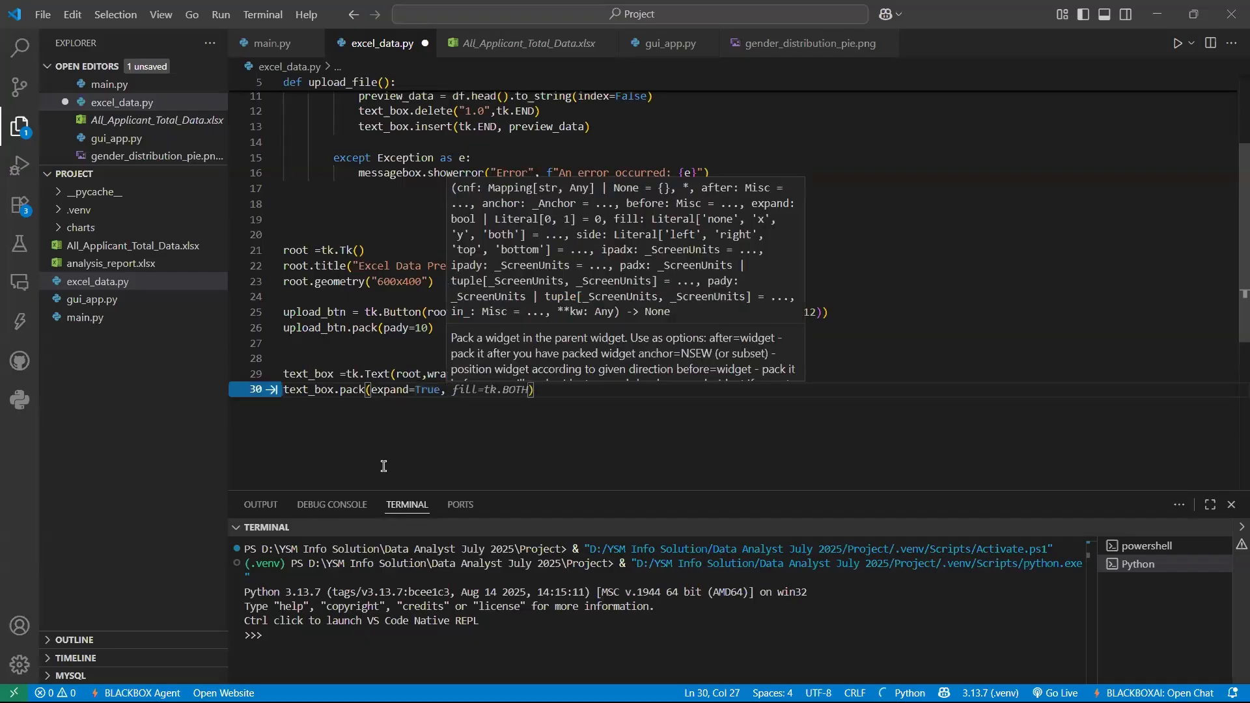
text(fill=)
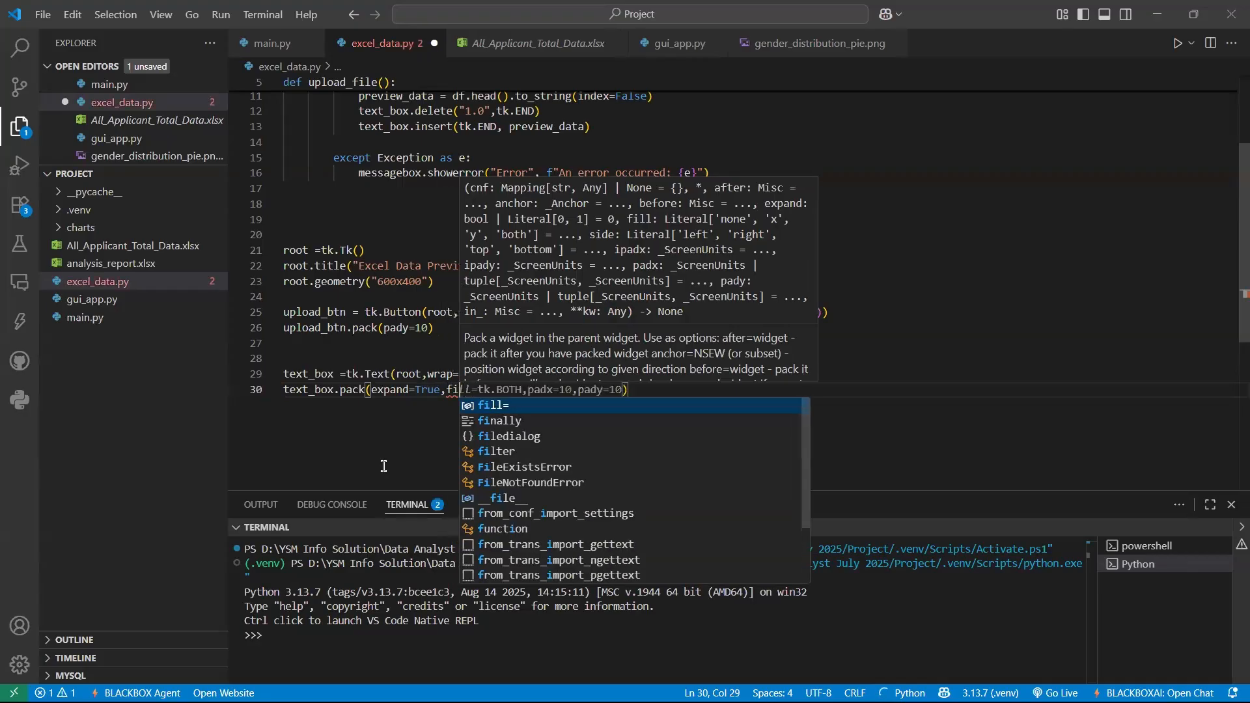
text("")
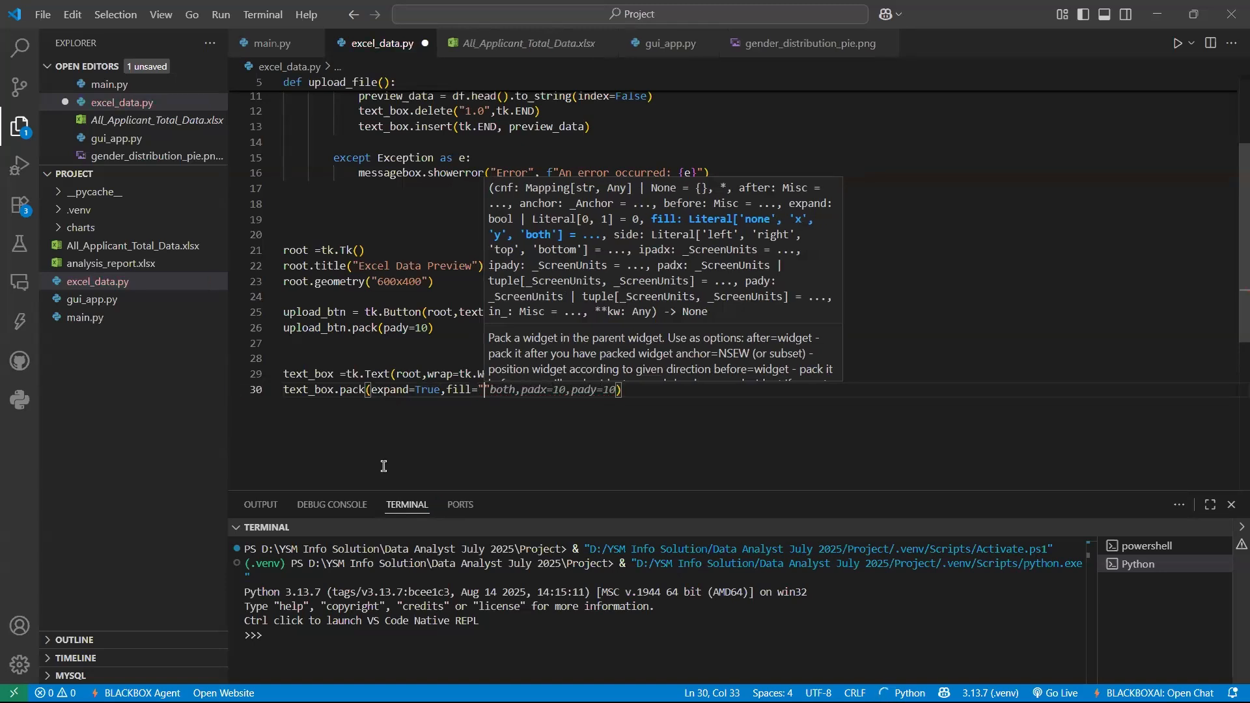
key(Left)
text(both)
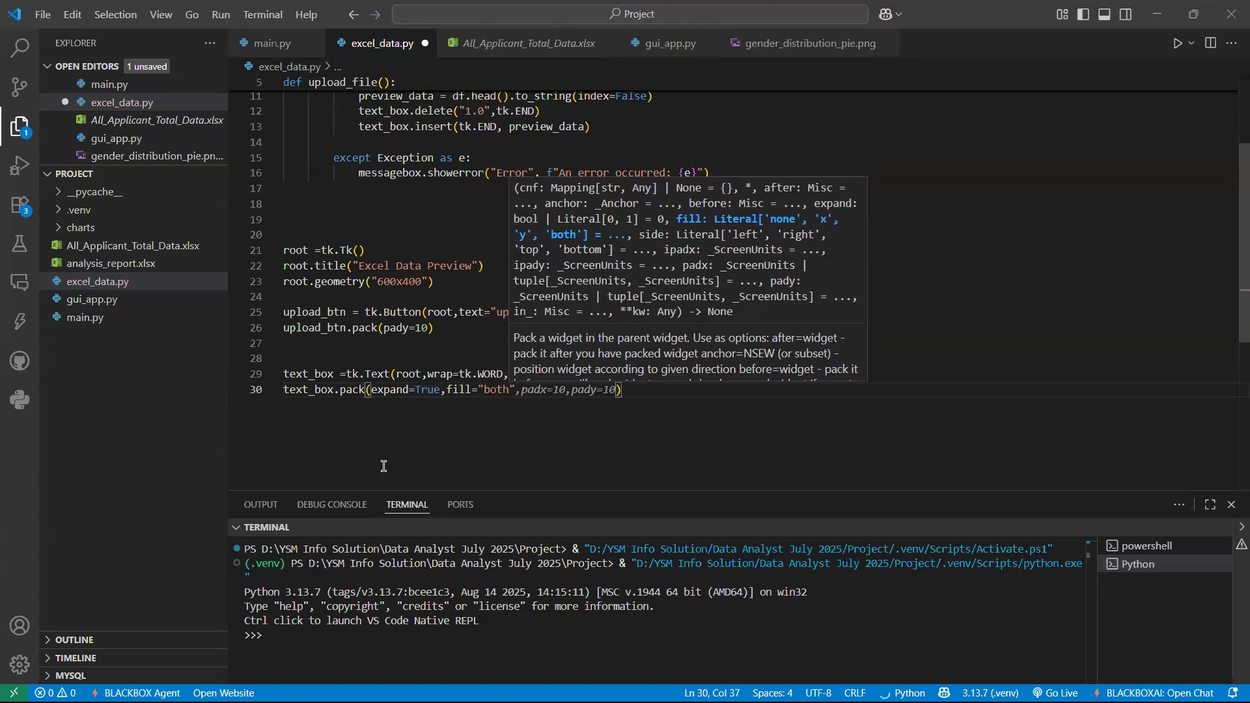
key(Right)
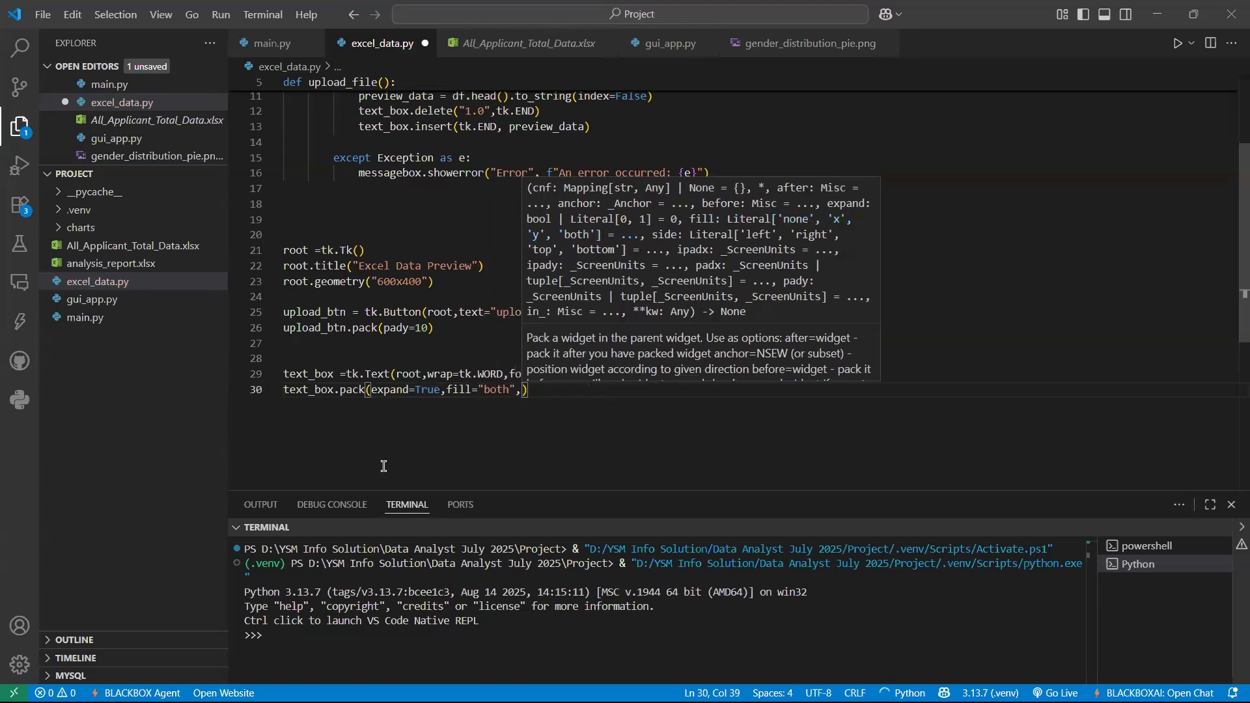
Step: Add the arguments padx = 10 and pady=10 to the text_box.pack call and close its parentheses
text(,padx =)
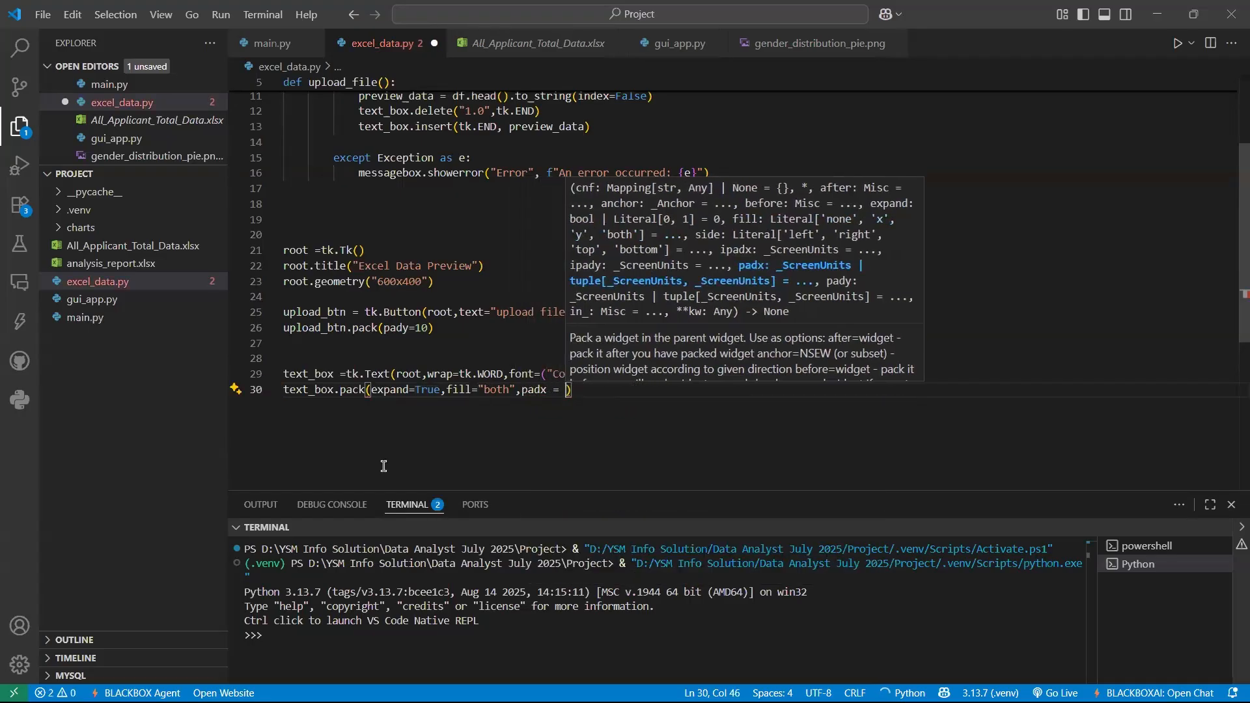
text( 10 )
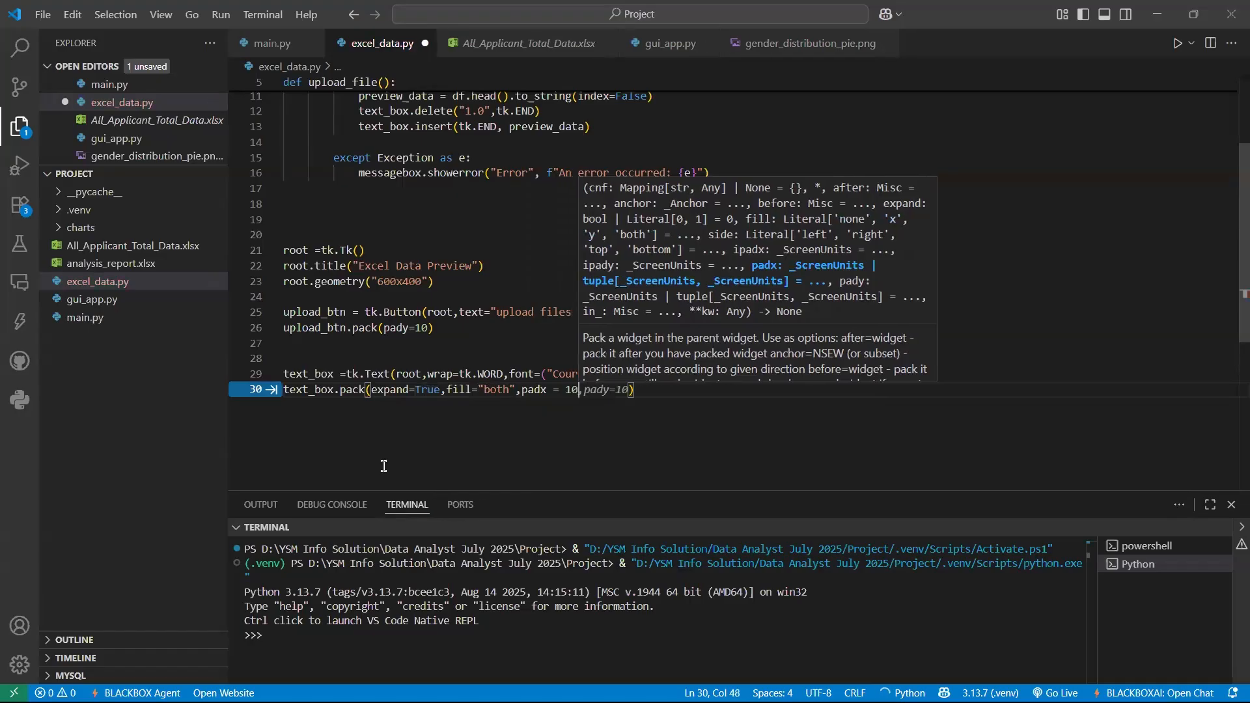
text(,)
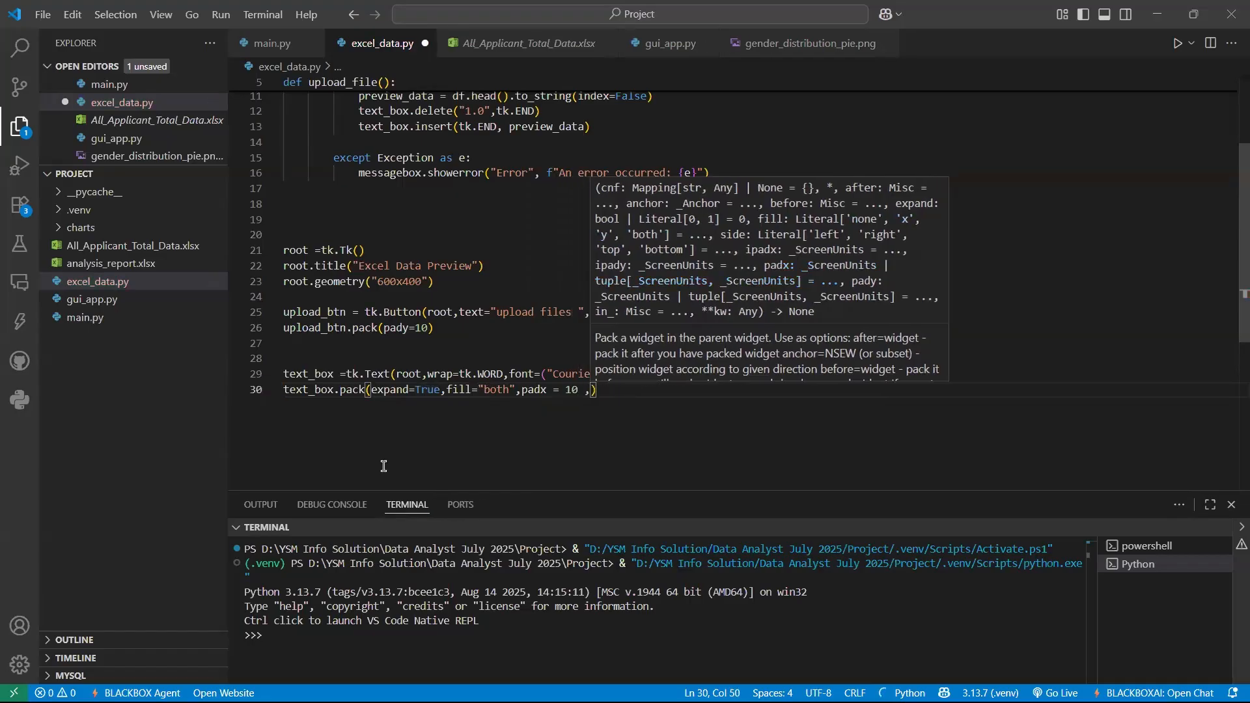
text( pady=1)
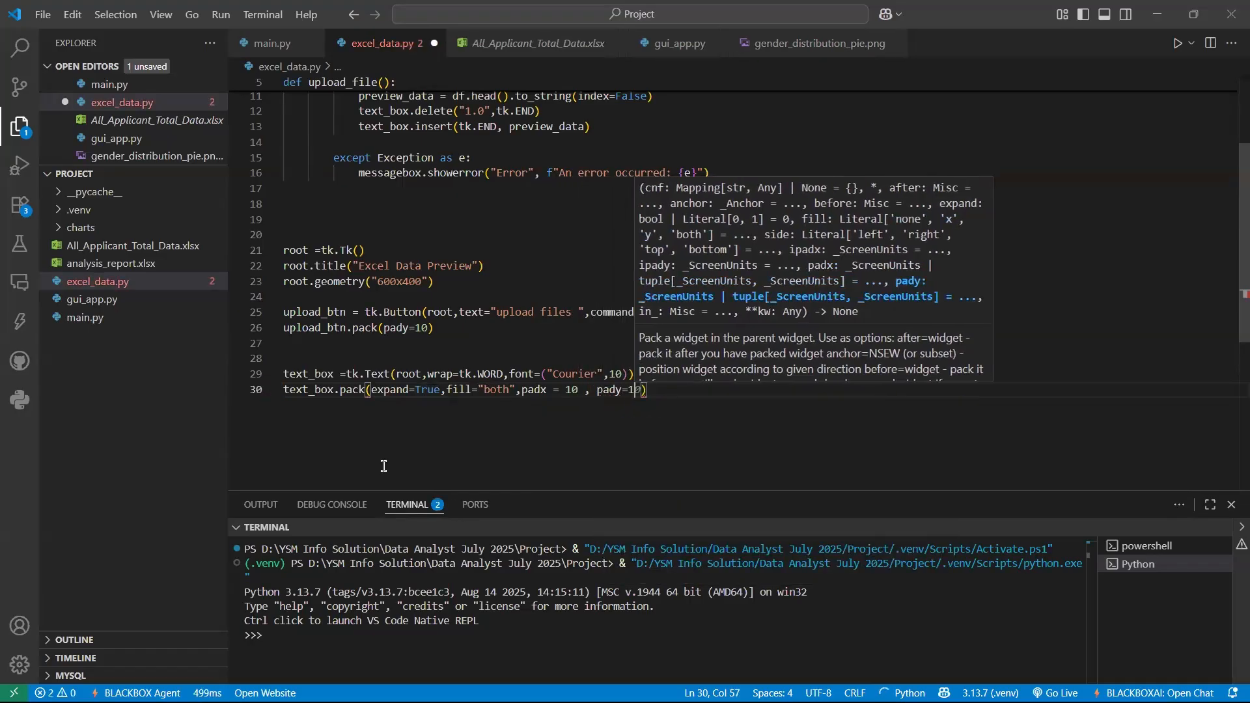
text(0))
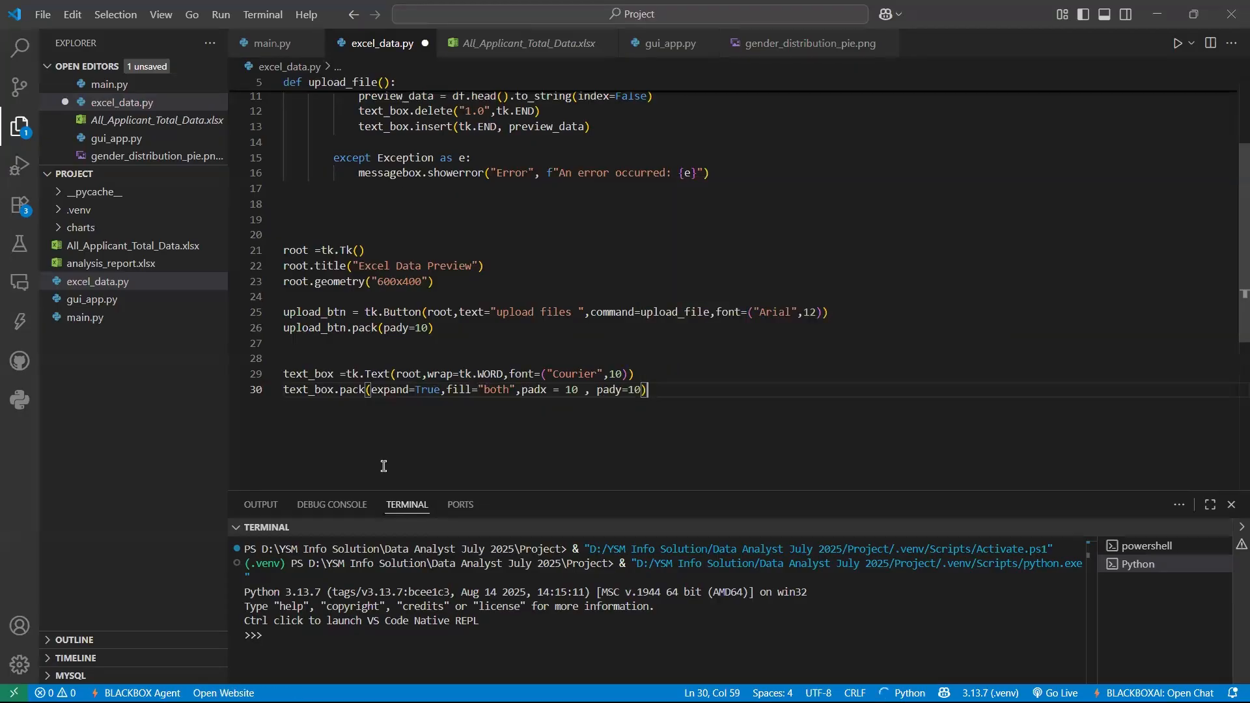
Step: Add root.mainloop() on line 31, directly below the text_box.pack call, and save excel_data.py
key(Return)
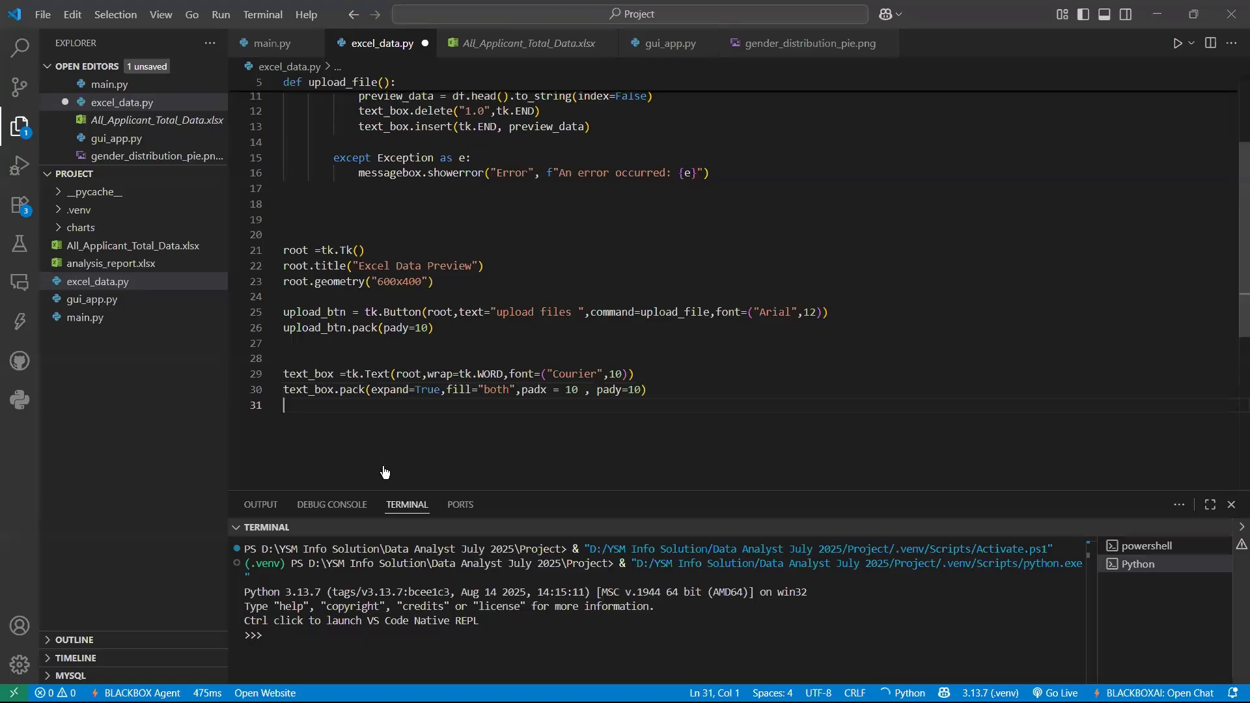
text(root.)
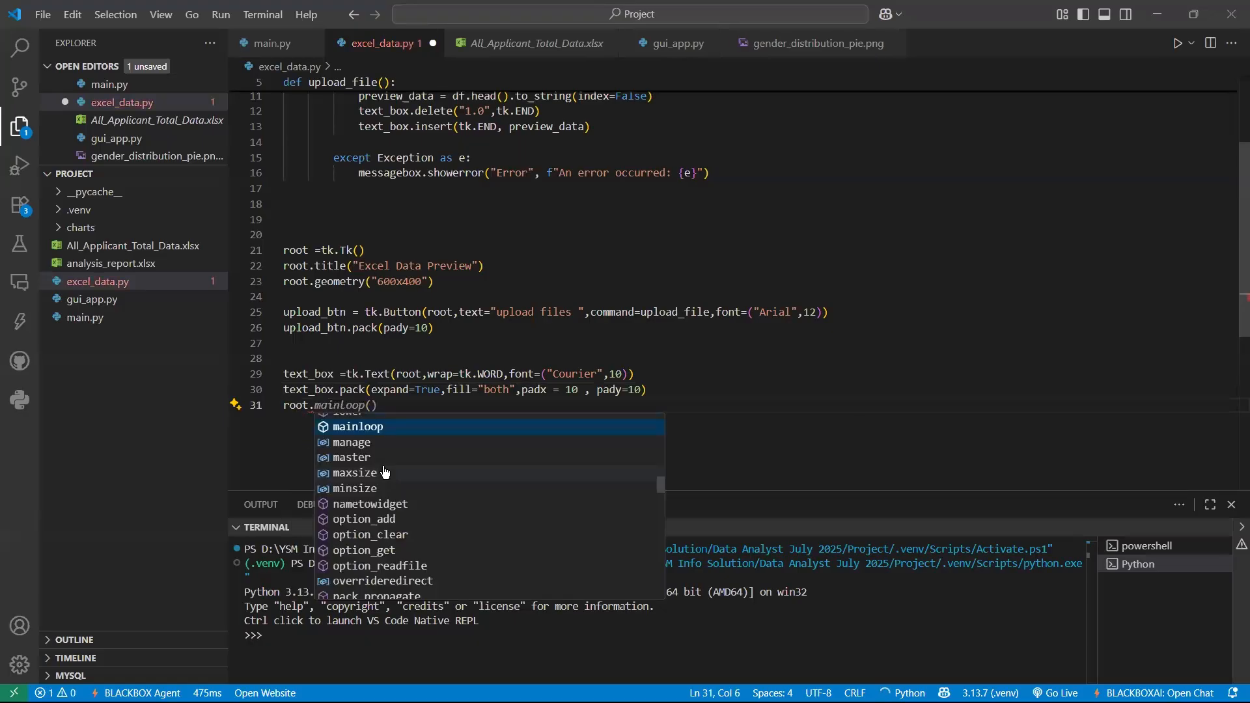
key(Tab)
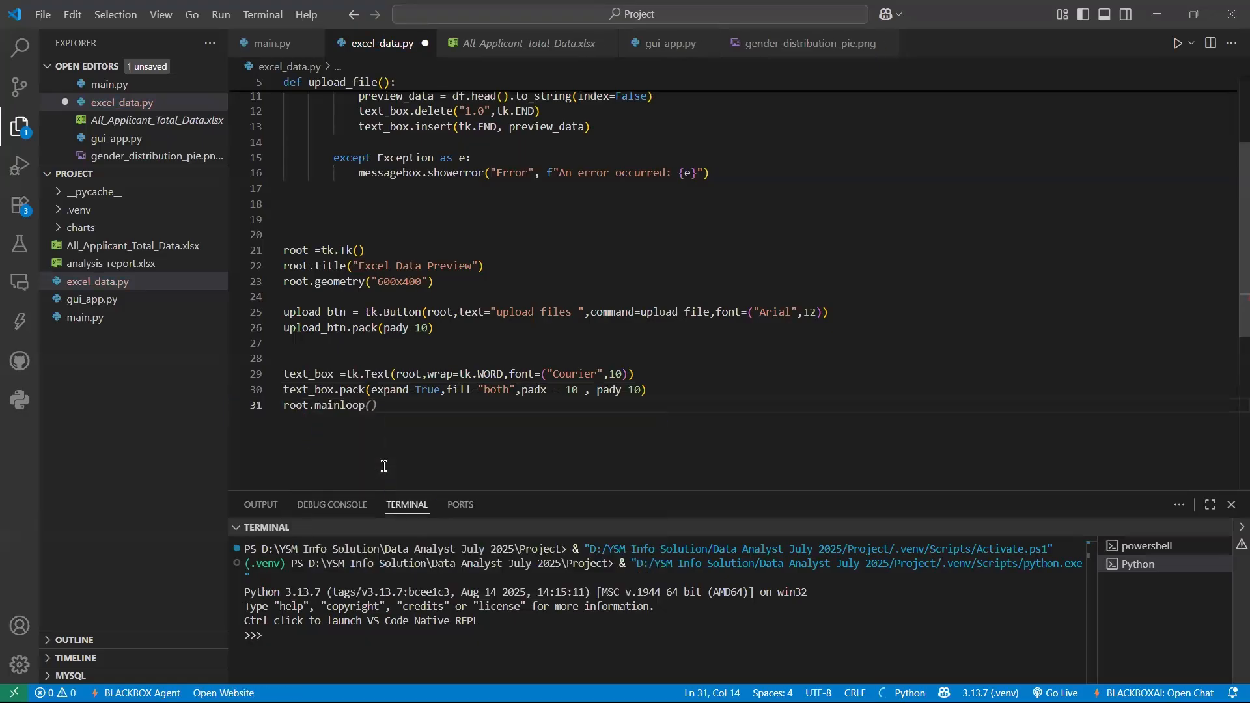
text(())
key(ctrl+s)
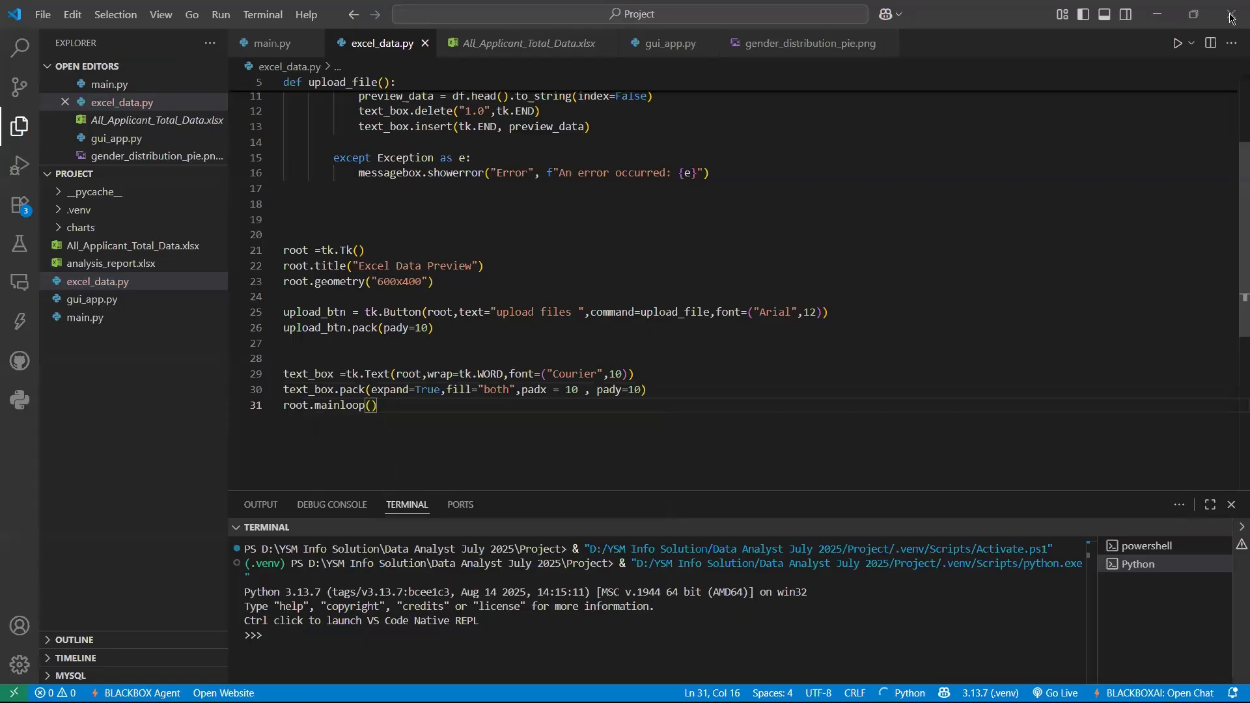
Step: Try to run excel_data.py in the existing Python terminal and enlarge the terminal area to read its output
scroll(1232, 18, up, 1)
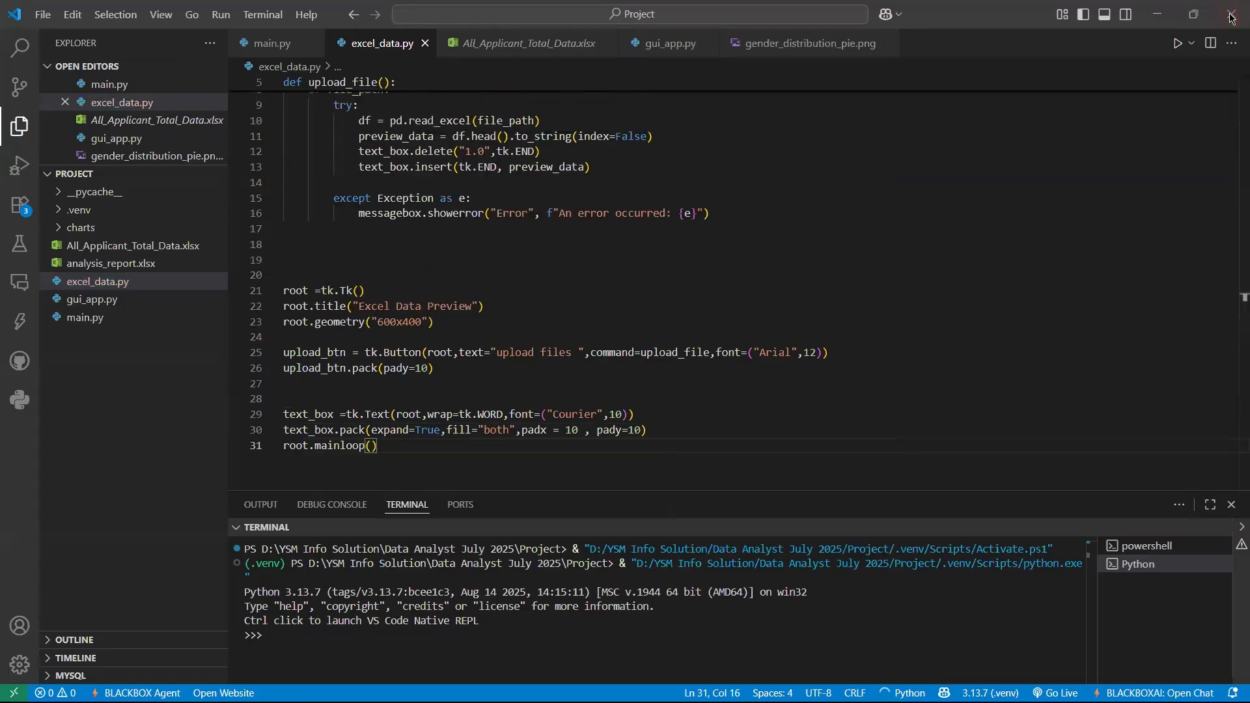
click(1178, 43)
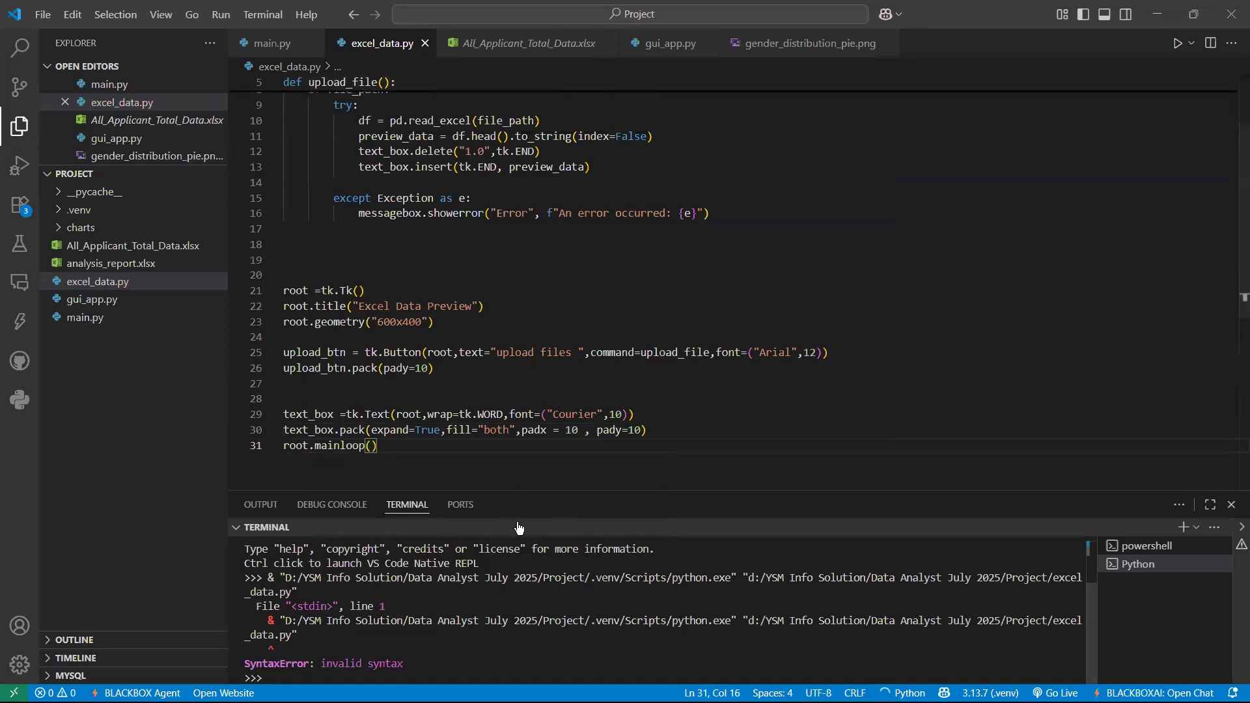
drag(583, 490, 593, 372)
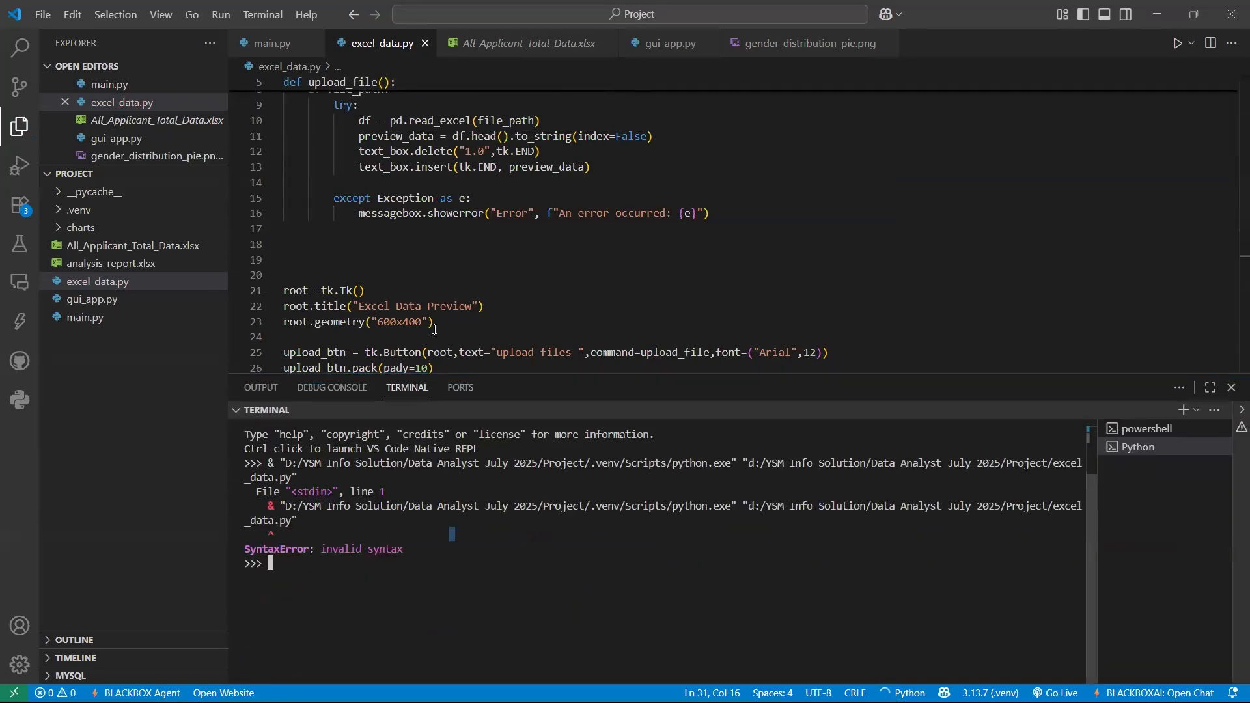
click(451, 280)
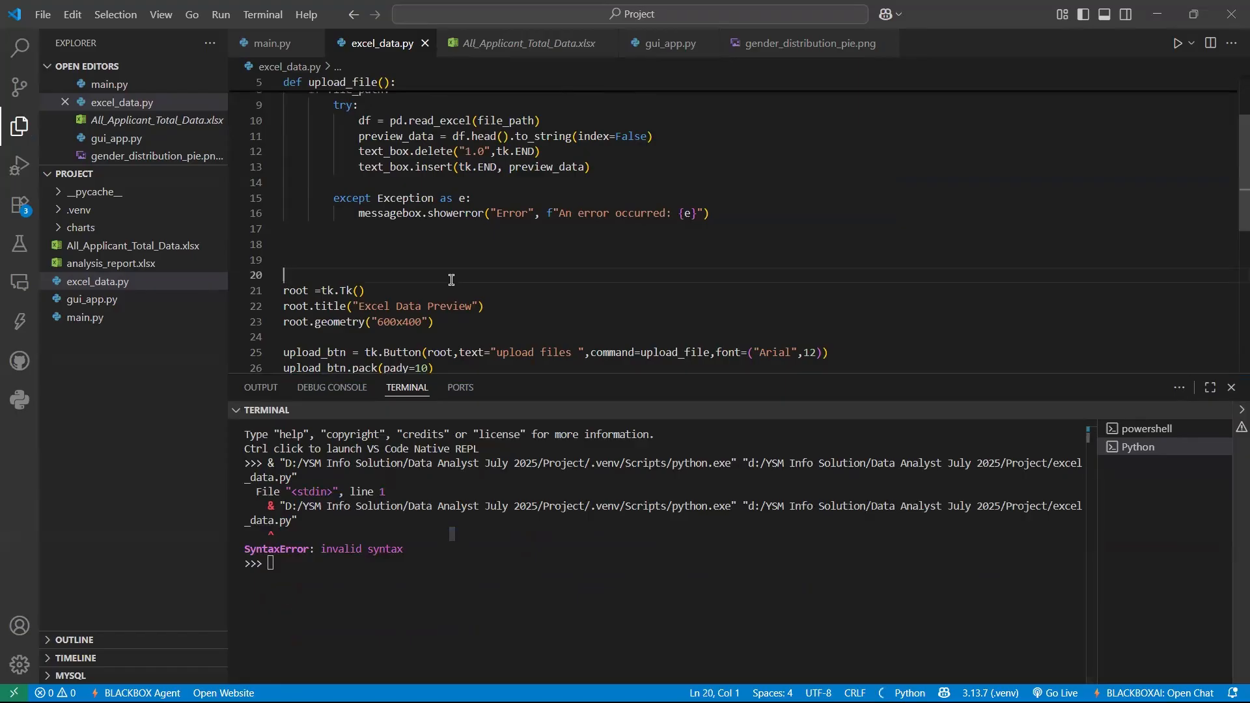
click(303, 564)
key(Return)
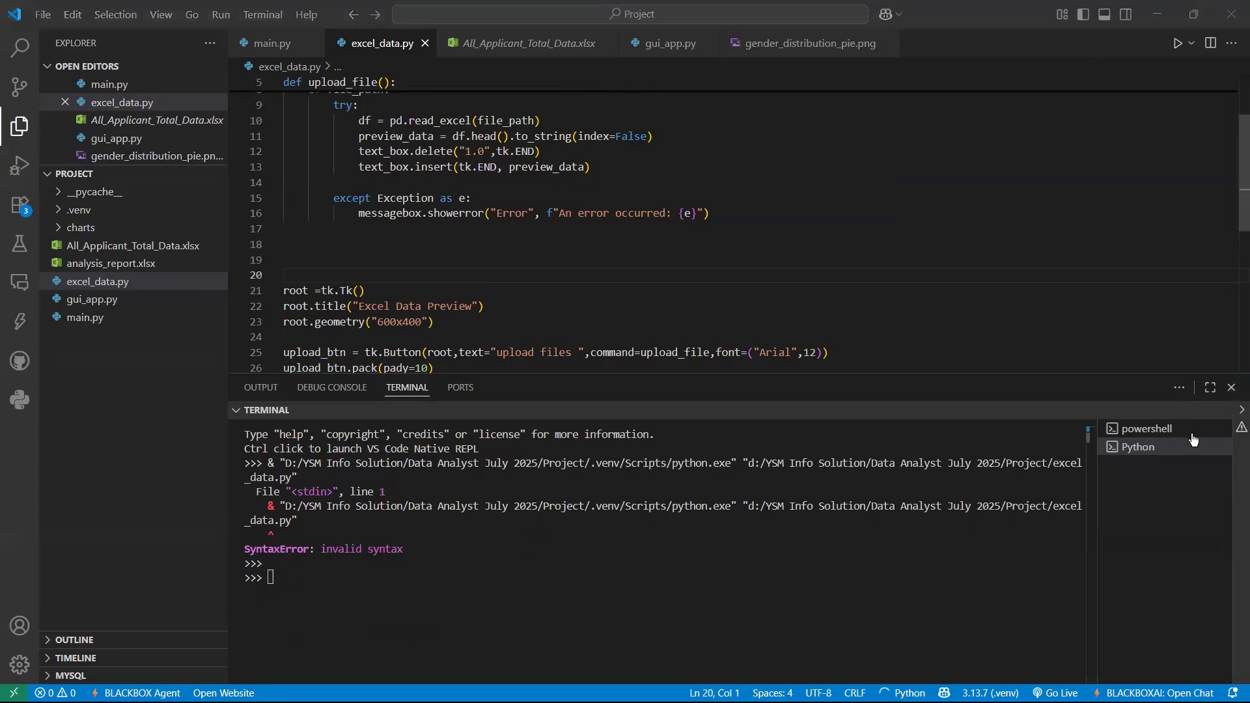
Step: Replace the two existing terminals with a new one and run excel_data.py again
click(1215, 430)
click(1215, 430)
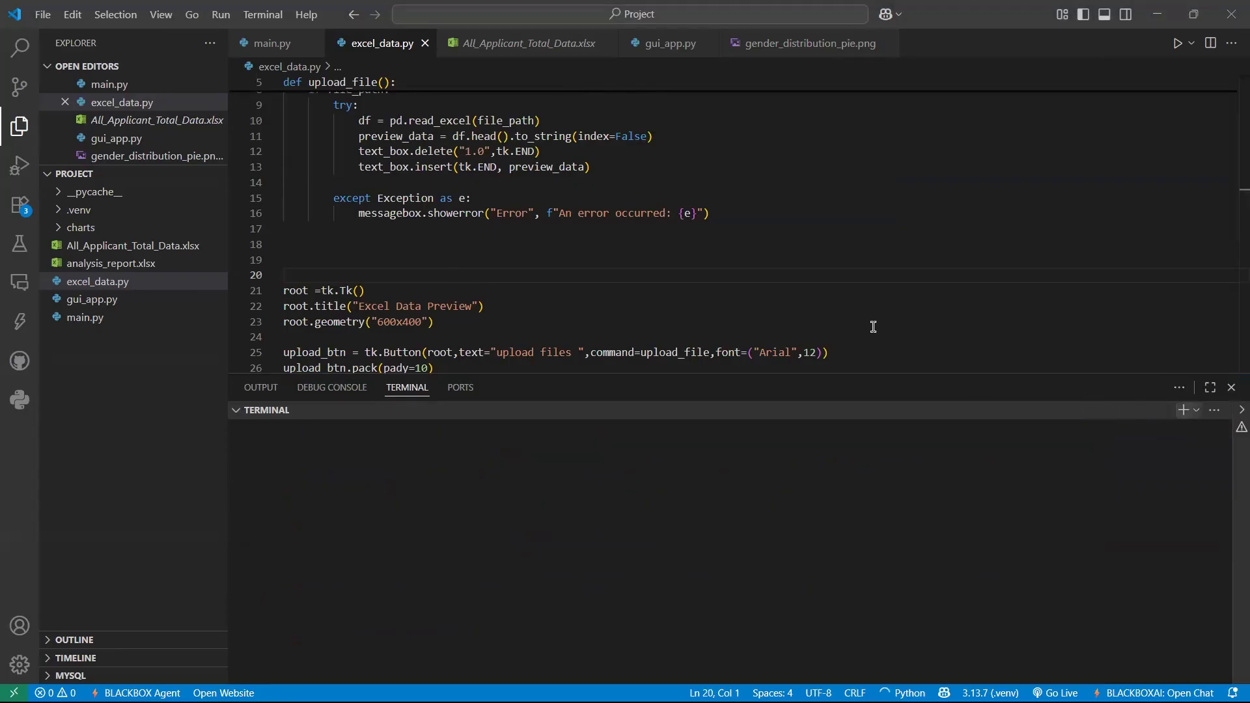
click(263, 14)
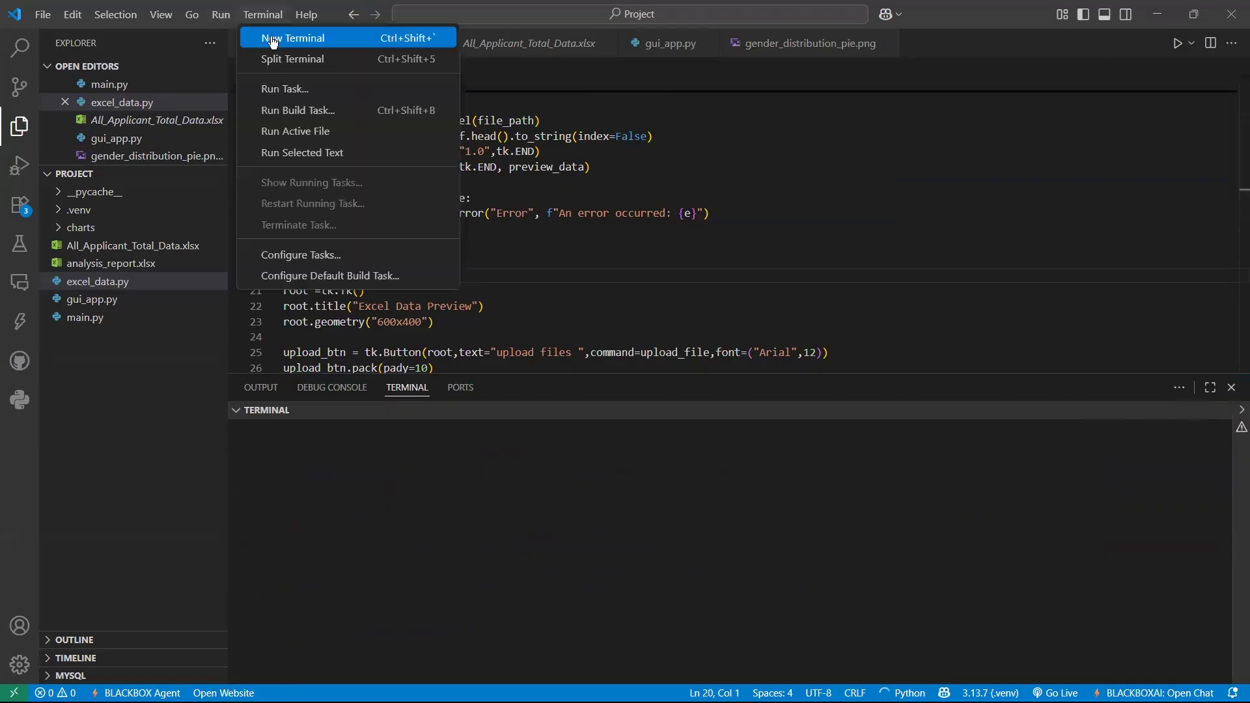
click(290, 37)
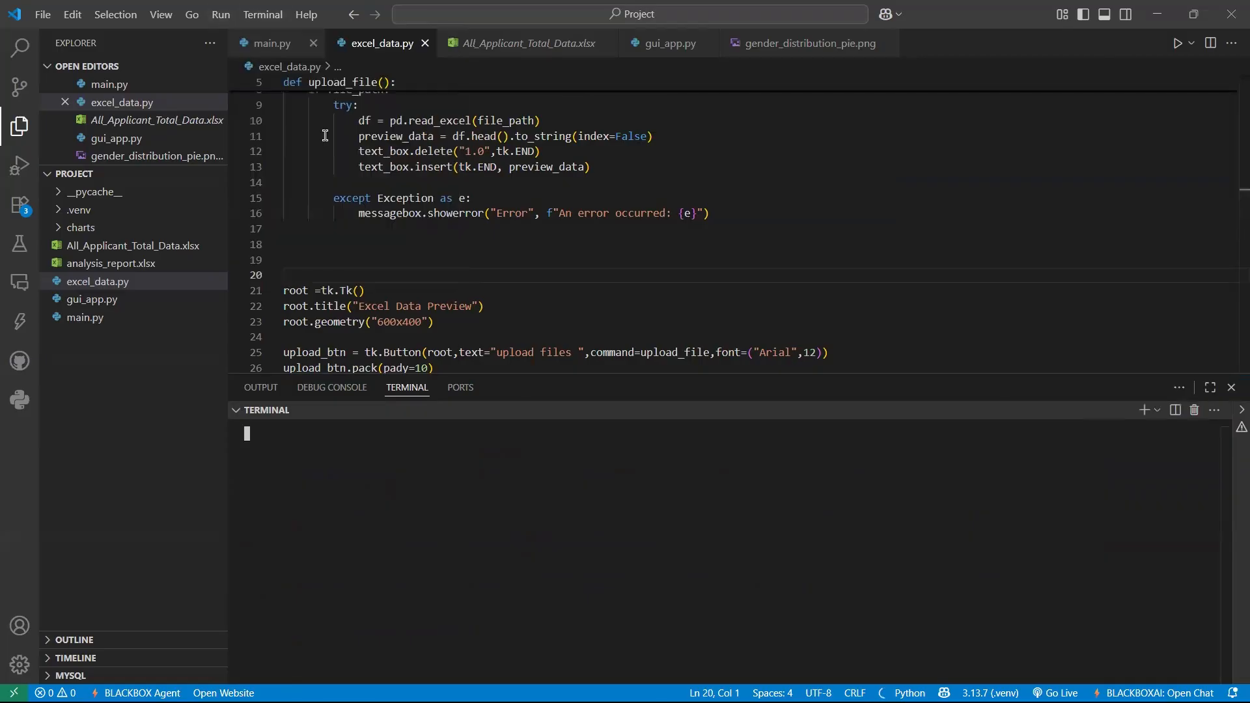
click(1180, 47)
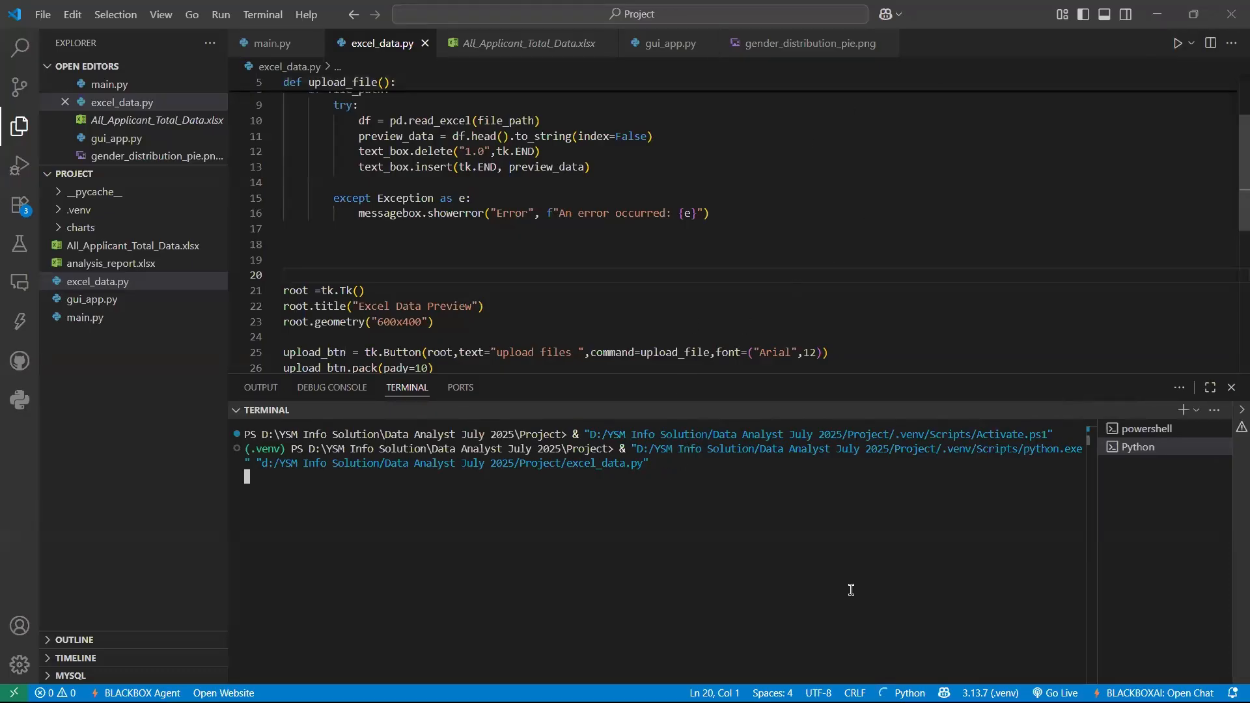
Step: Bring the running Excel Data Preview window to the front and move it over the middle of the editor
key(super)
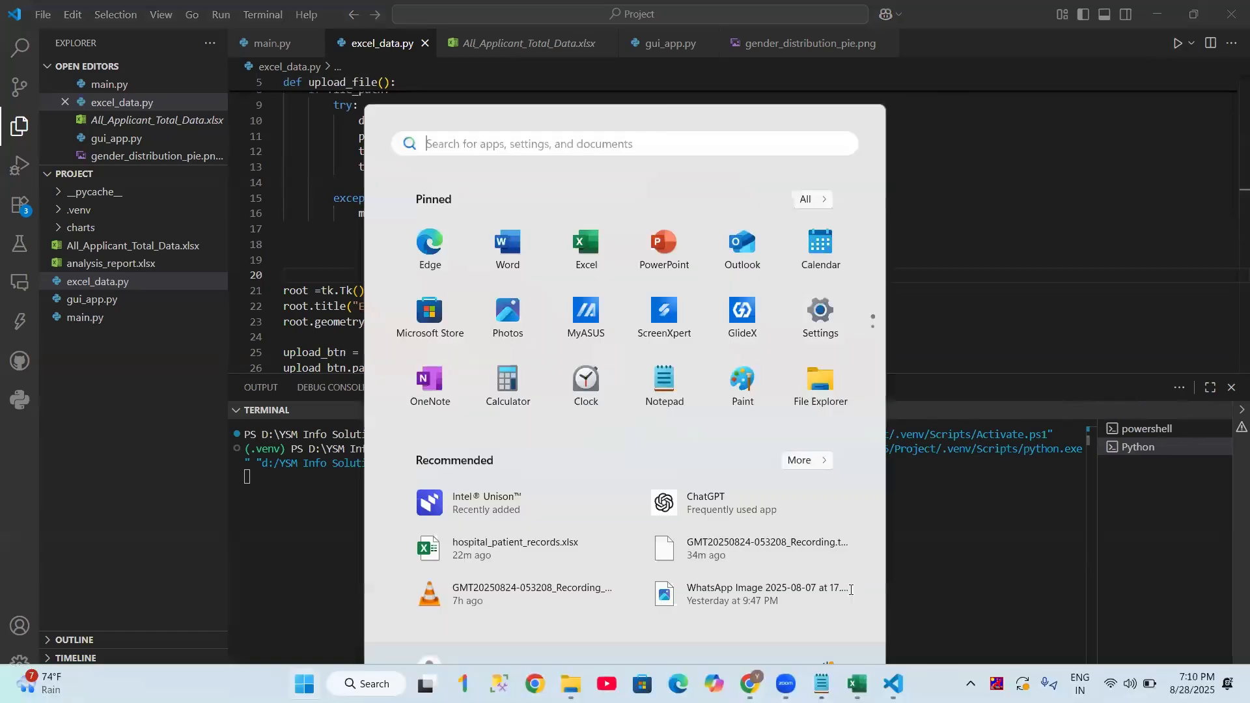
click(960, 448)
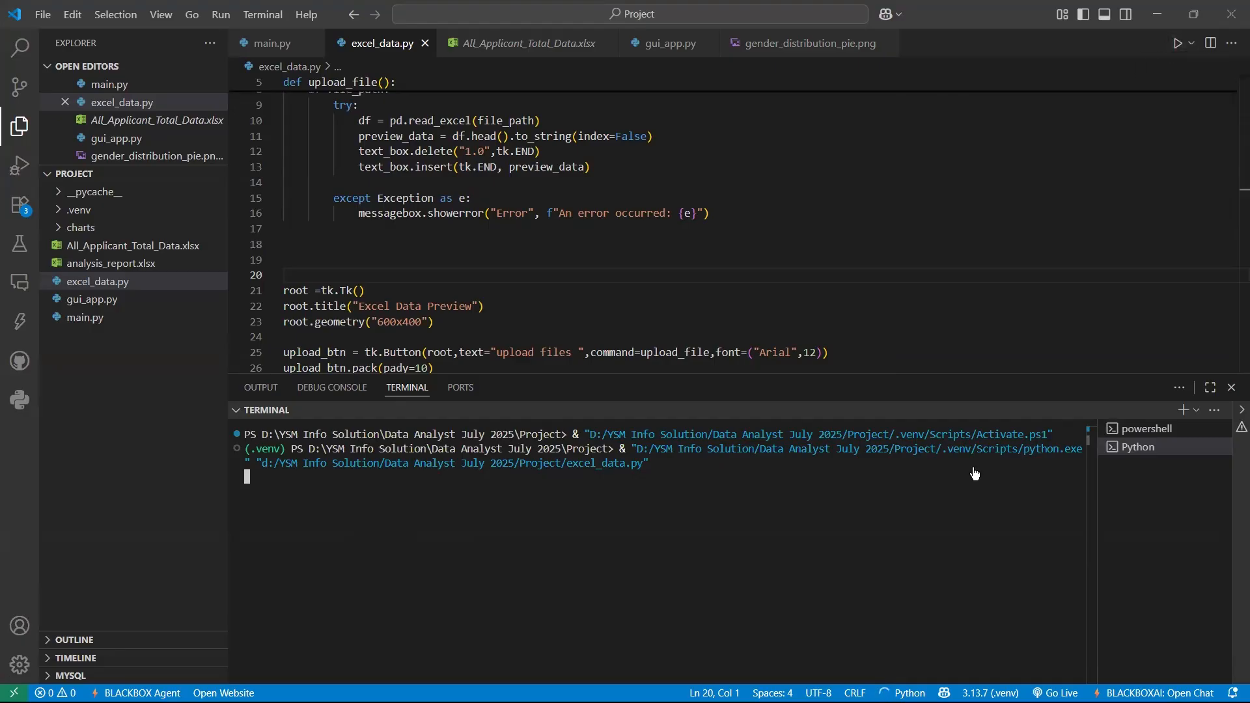
key(super)
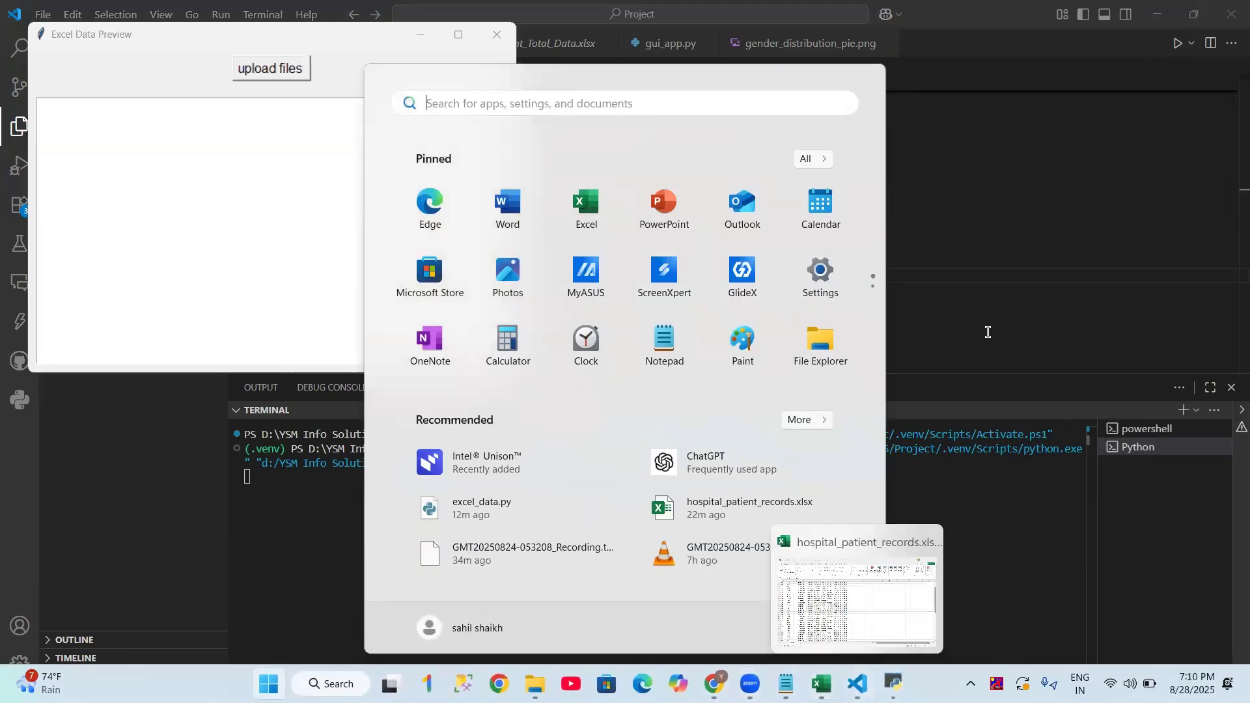
click(986, 328)
key(alt+Tab)
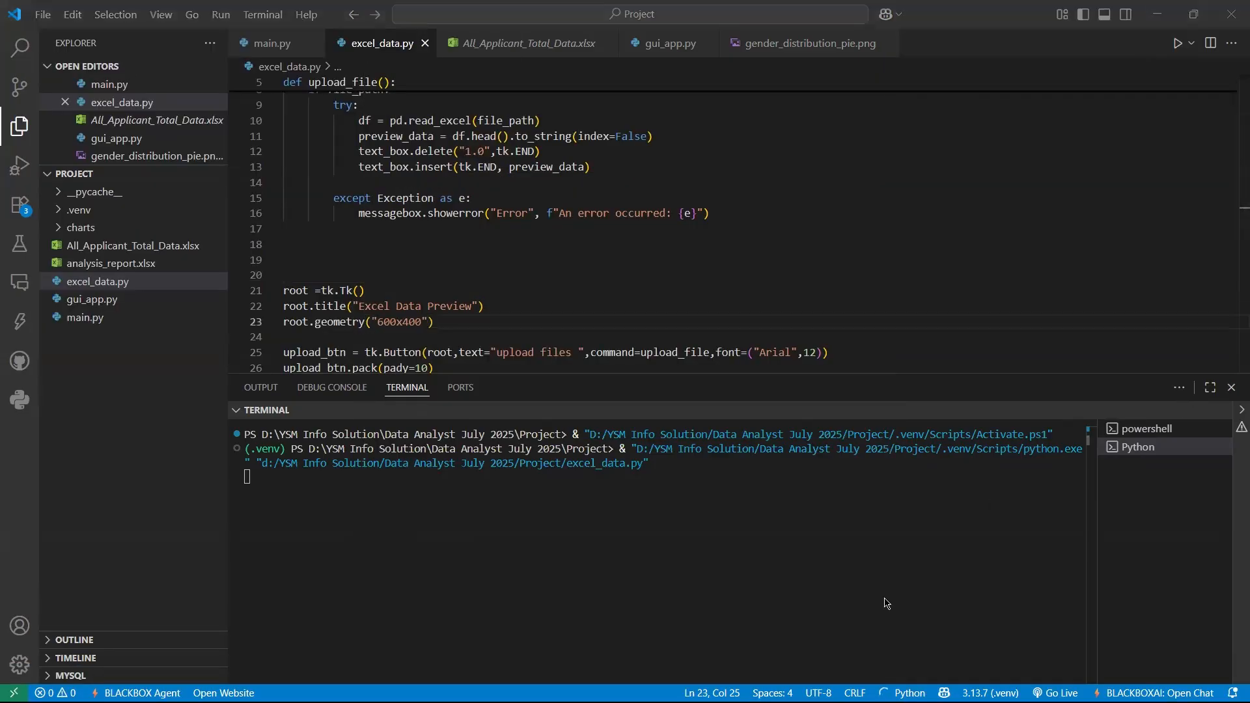
key(alt+Tab)
key(alt+Tab)
key(alt+Tab)
key(alt+Tab)
key(alt+Tab)
key(alt+Tab)
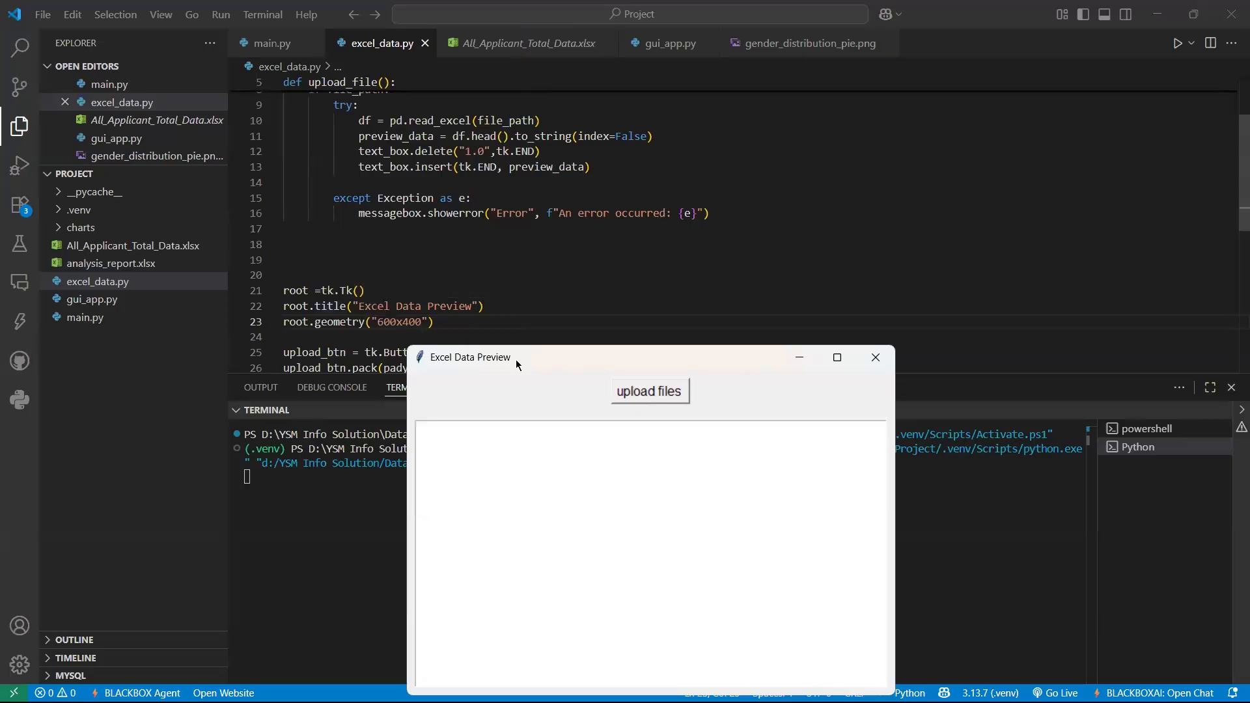
drag(516, 359, 501, 358)
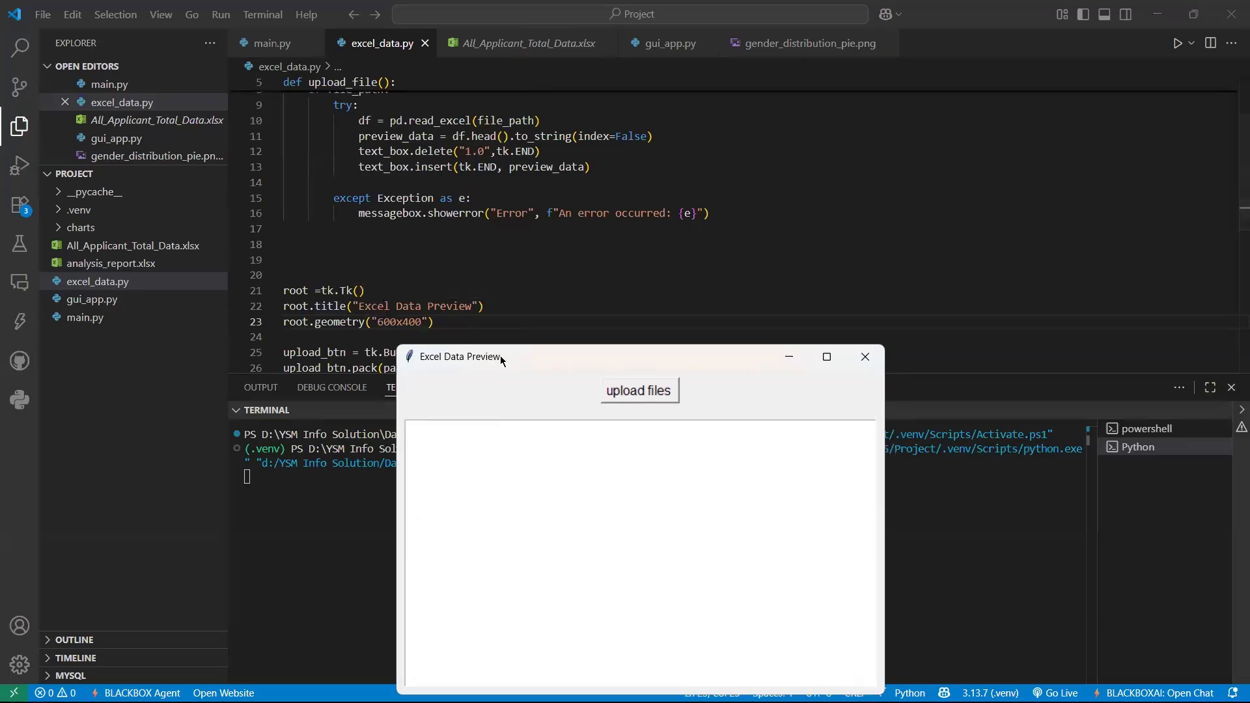
drag(578, 361, 572, 325)
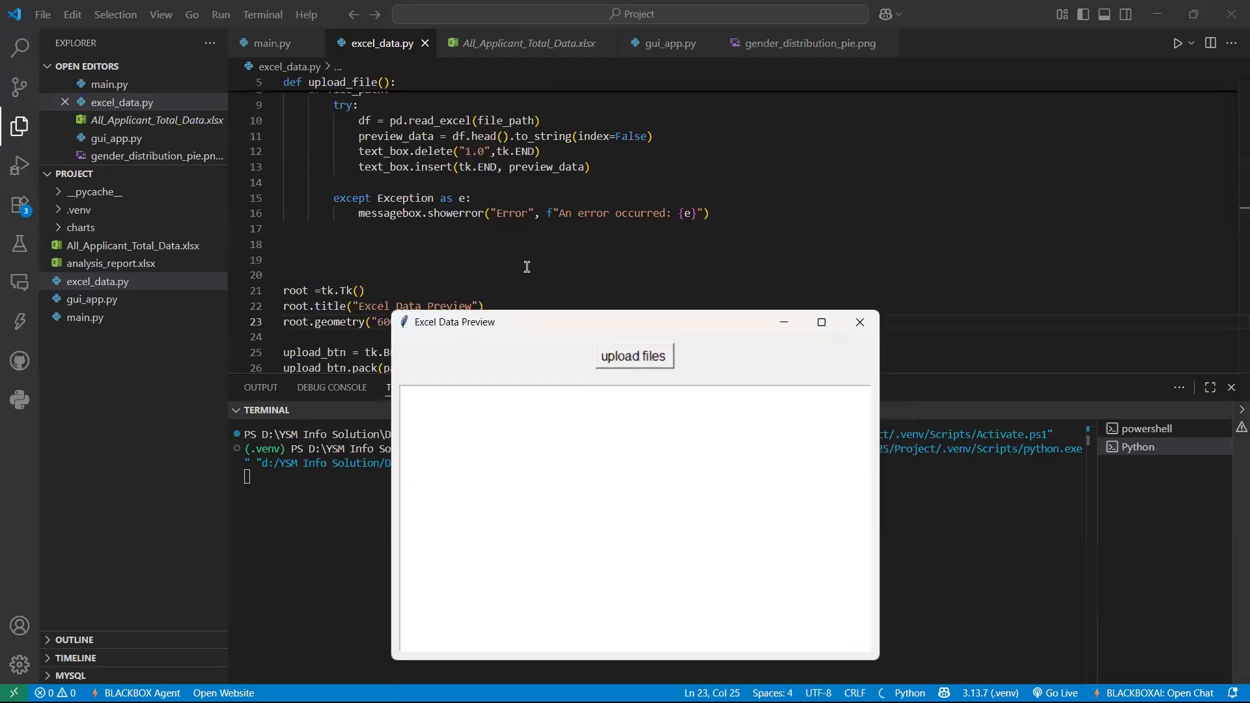
Step: Review the filetypes argument in upload_file and the upload_btn lines against the running preview window
click(460, 225)
scroll(447, 212, up, 3)
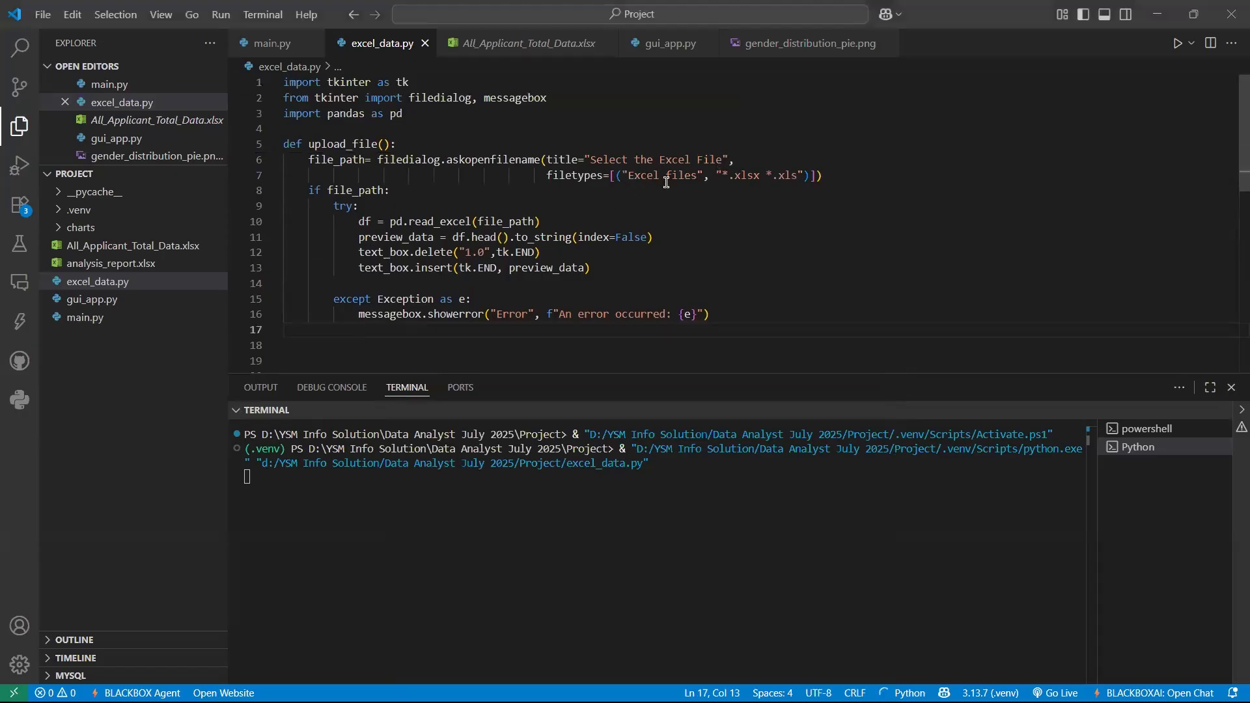
drag(623, 176, 685, 177)
key(alt+Tab)
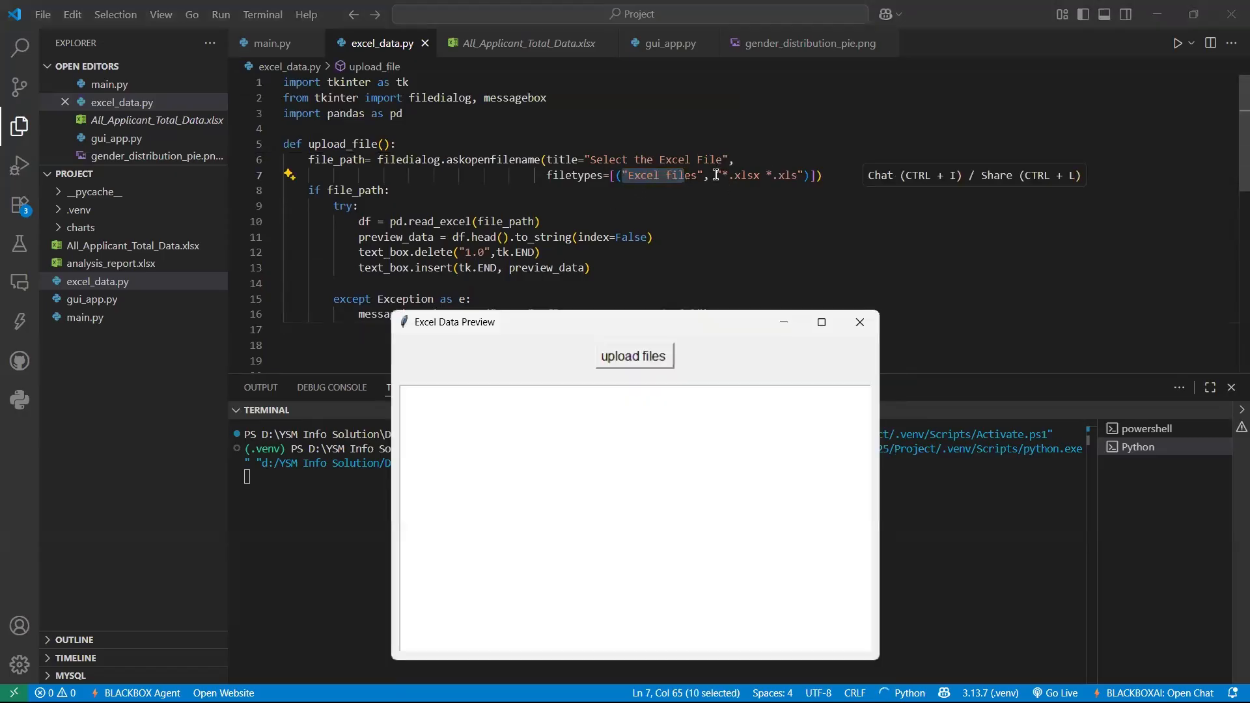
click(536, 222)
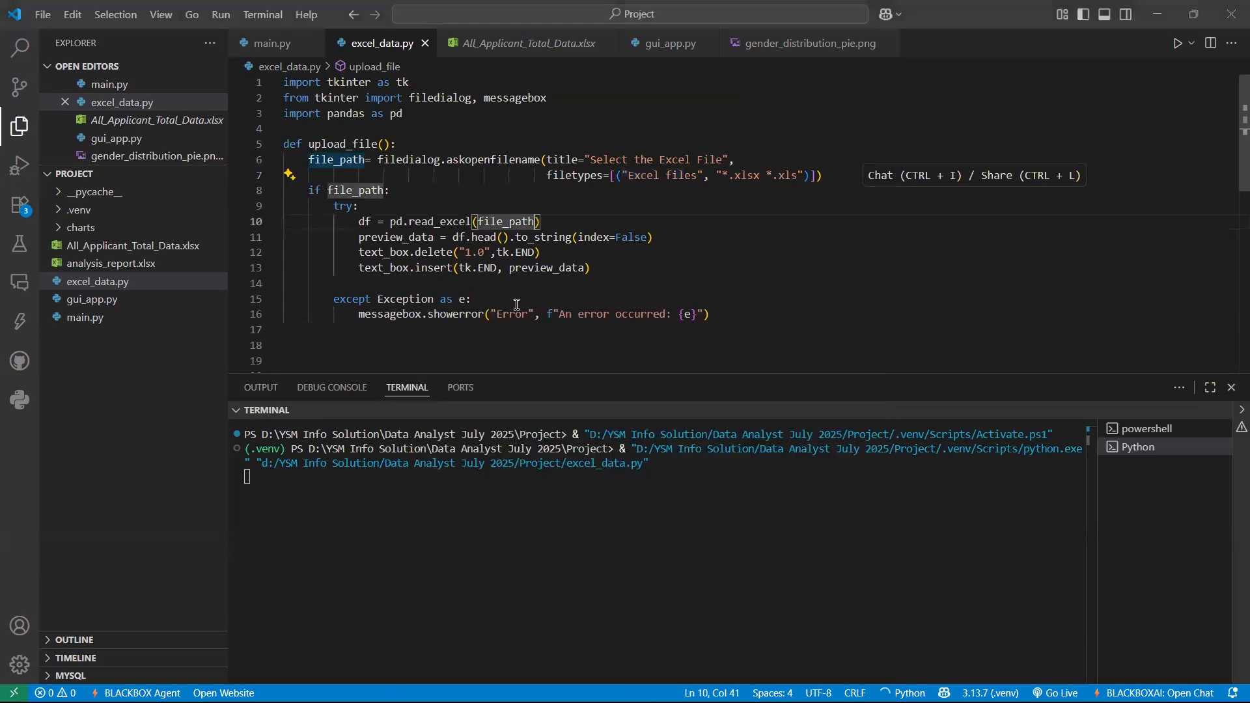
scroll(489, 286, down, 5)
drag(438, 266, 283, 250)
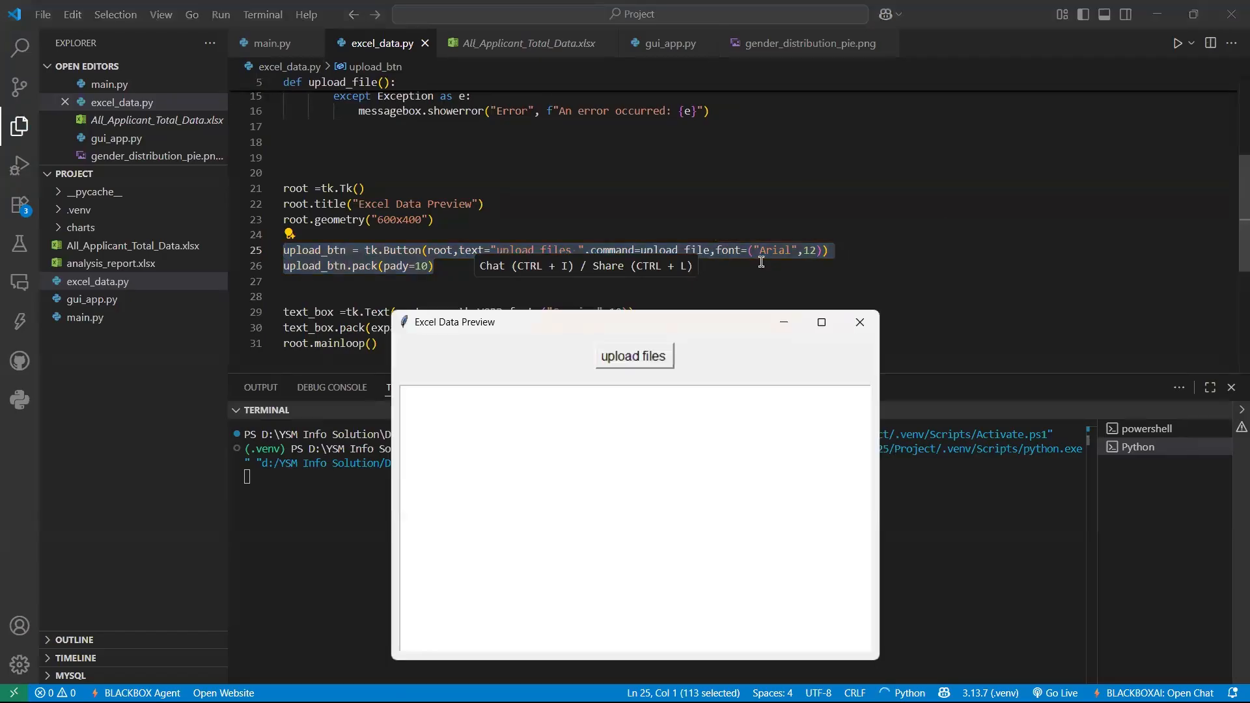
Step: Upload All_Applicant_Total_Data.xlsx in the preview window, move the window up and read through the previewed rows
click(634, 351)
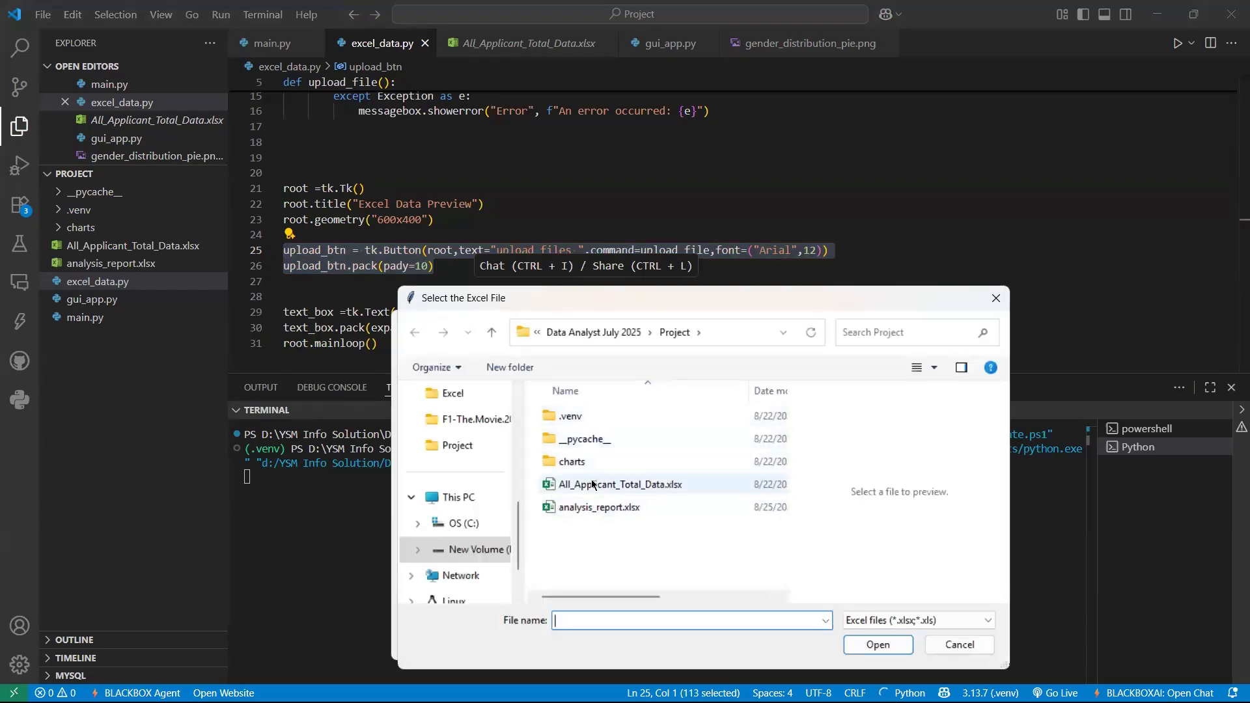
click(615, 484)
click(861, 644)
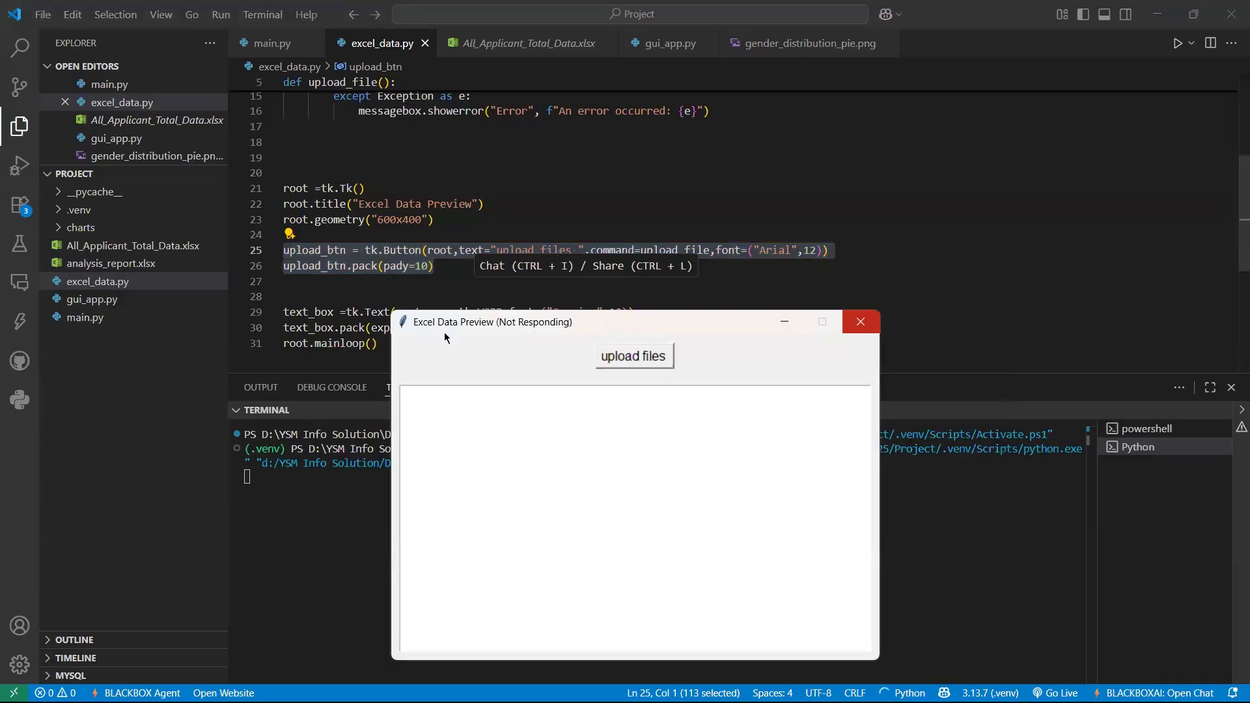
drag(454, 331, 432, 163)
drag(450, 343, 450, 281)
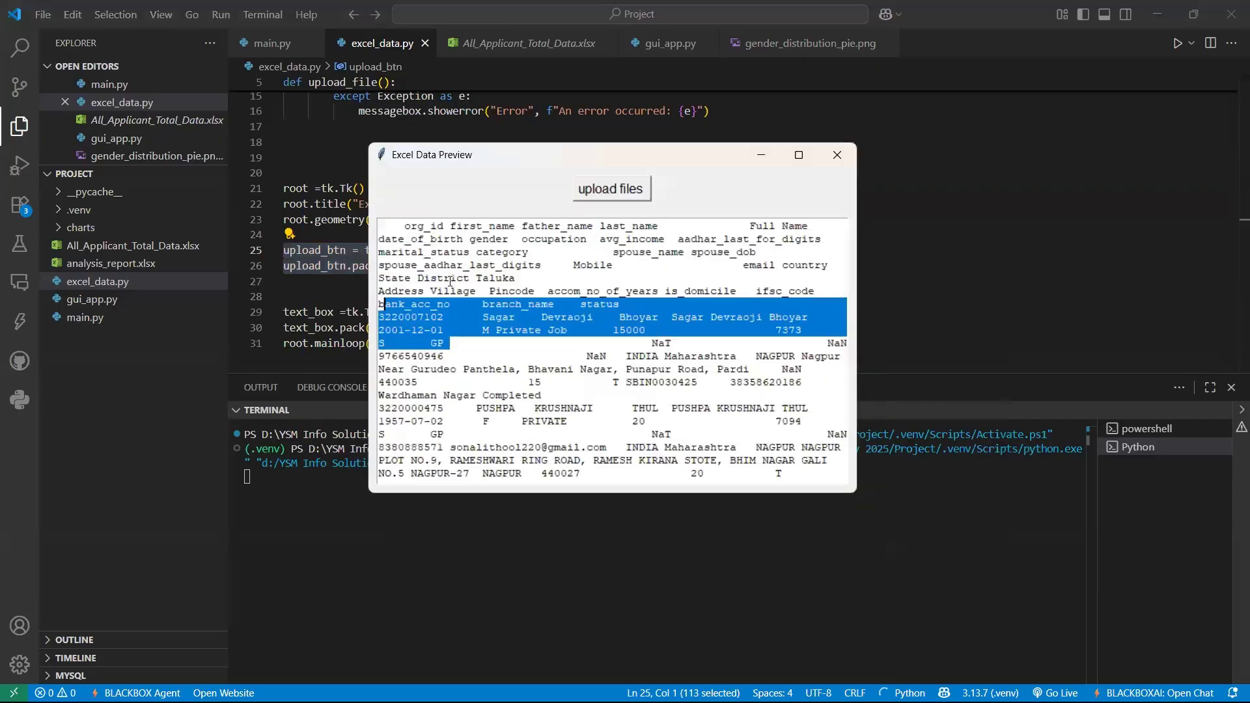
scroll(453, 292, down, 6)
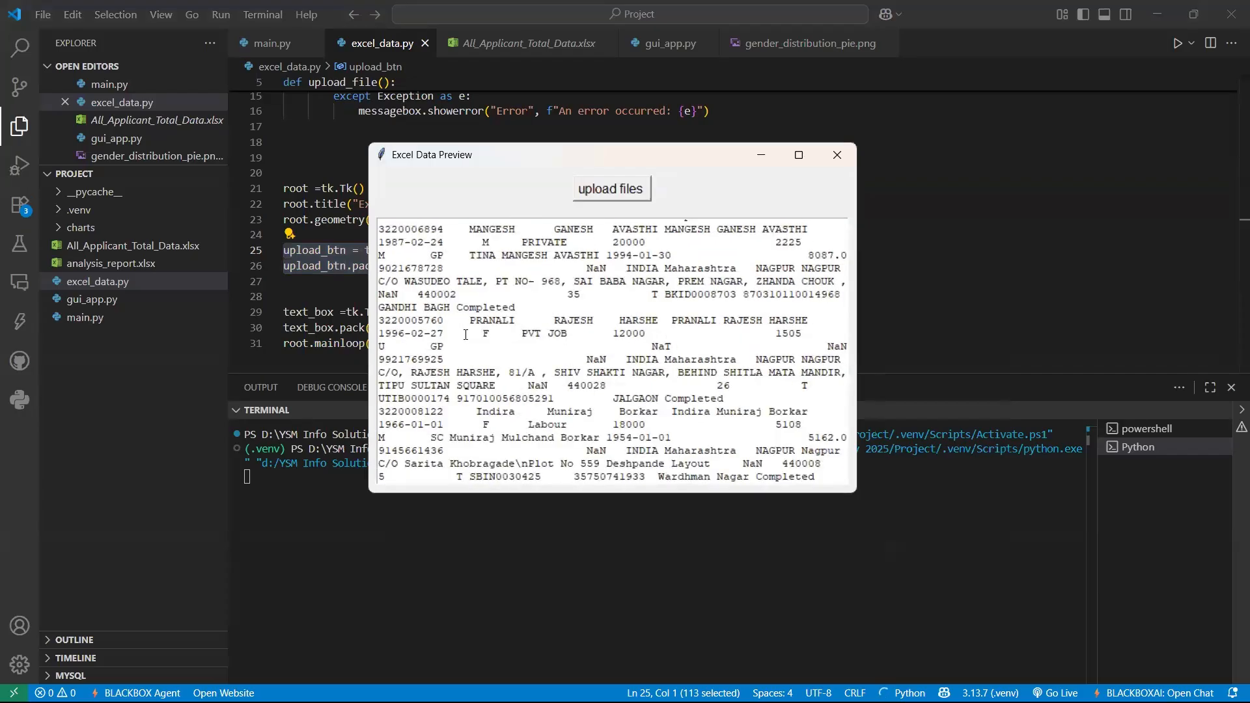
scroll(465, 335, up, 8)
Step: Upload example.xlsx from the Data Analyst July 2025 folder into the preview window
click(582, 194)
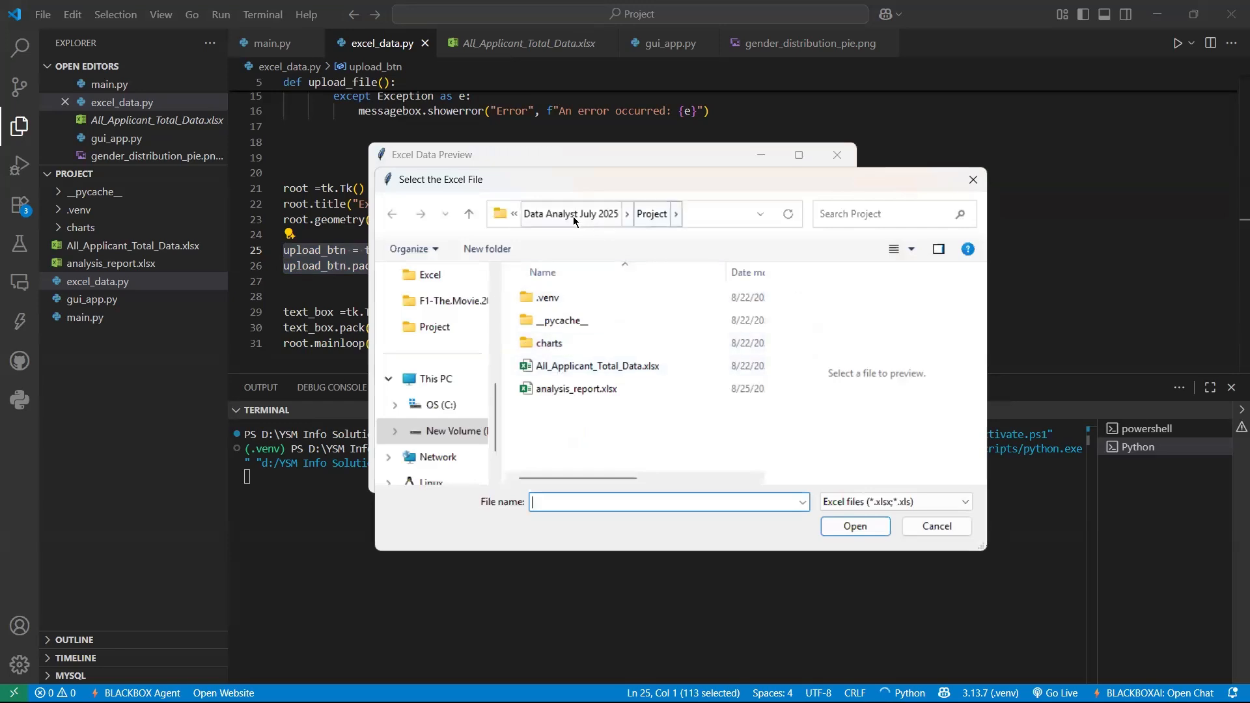
click(576, 214)
click(564, 389)
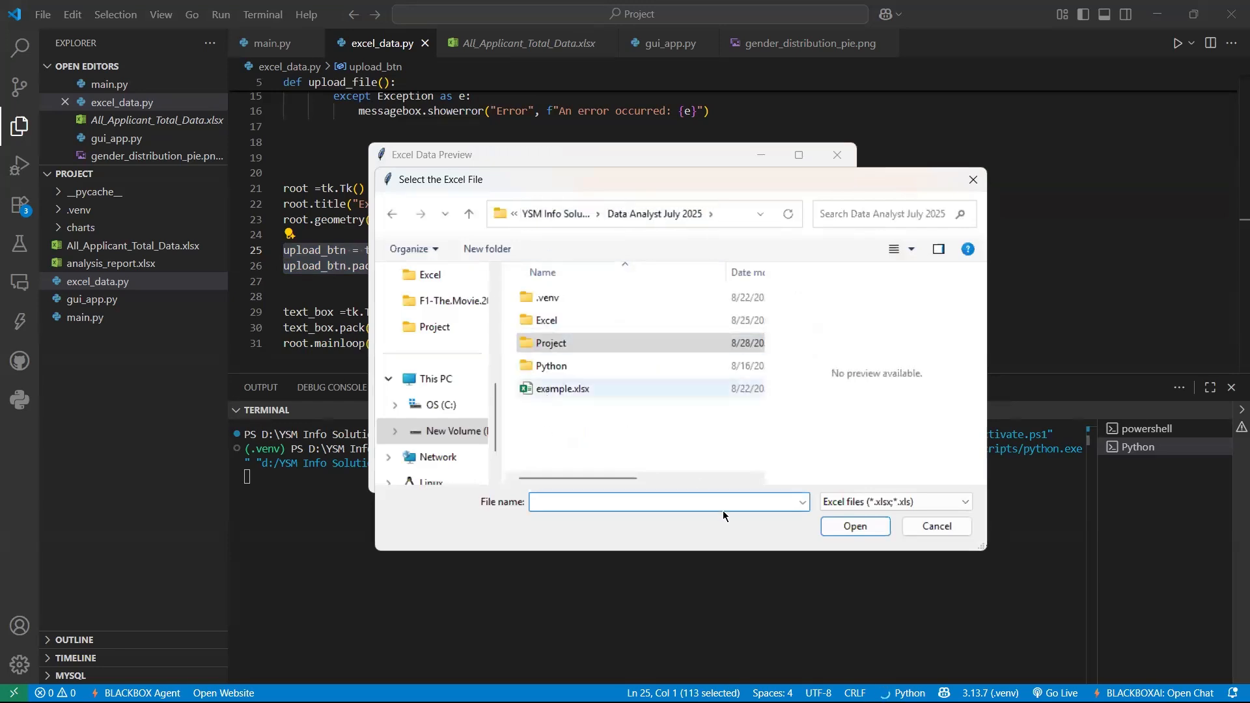
click(825, 526)
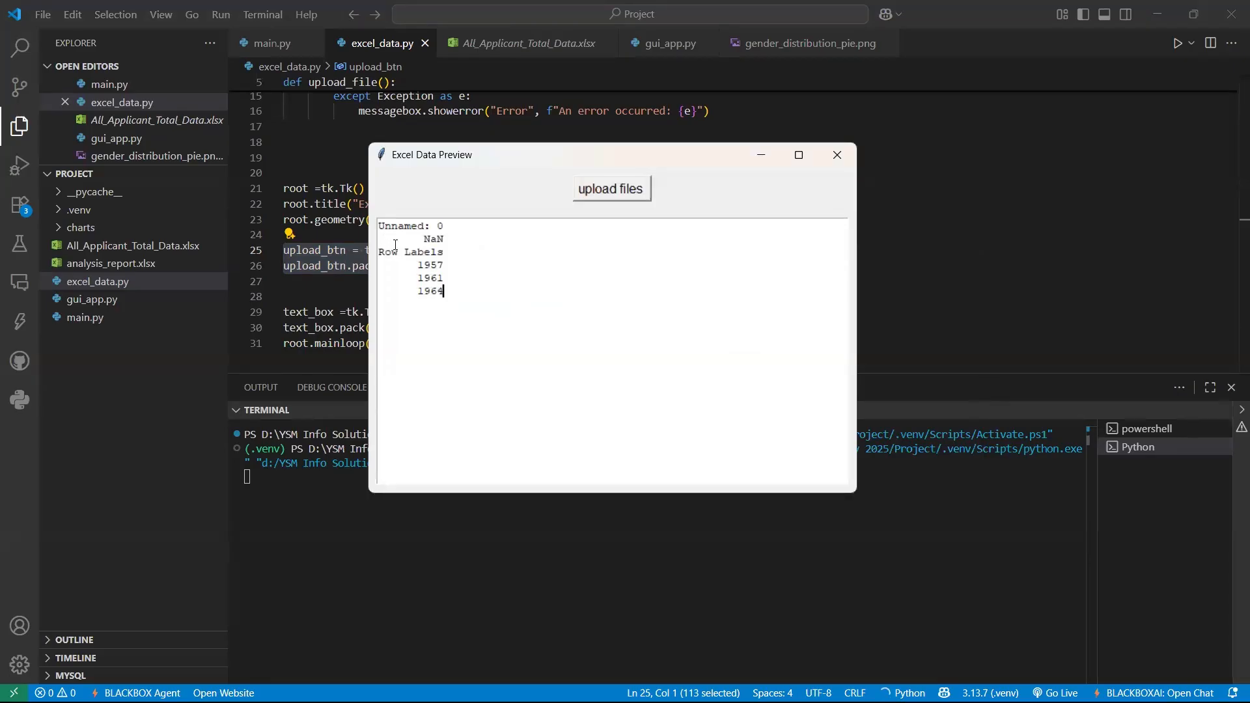
Step: Browse the Project and Python folders in the upload file picker for Excel files, and dismiss the picker
click(589, 195)
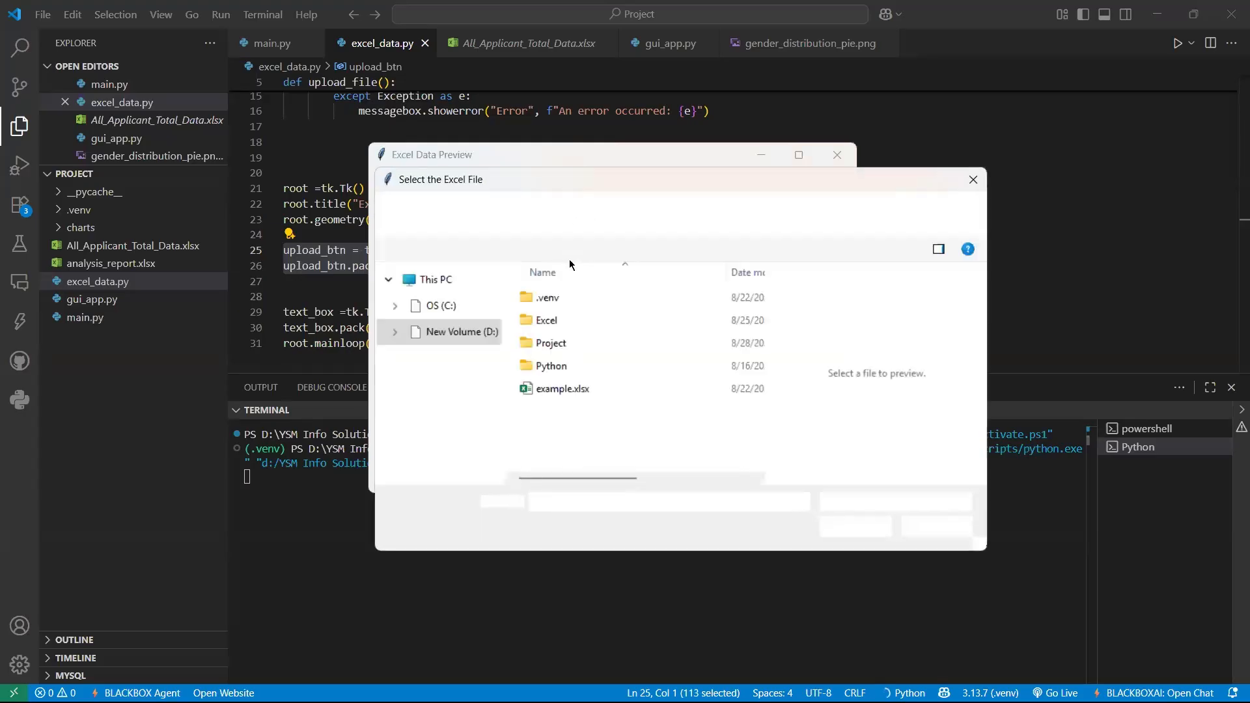
double_click(551, 344)
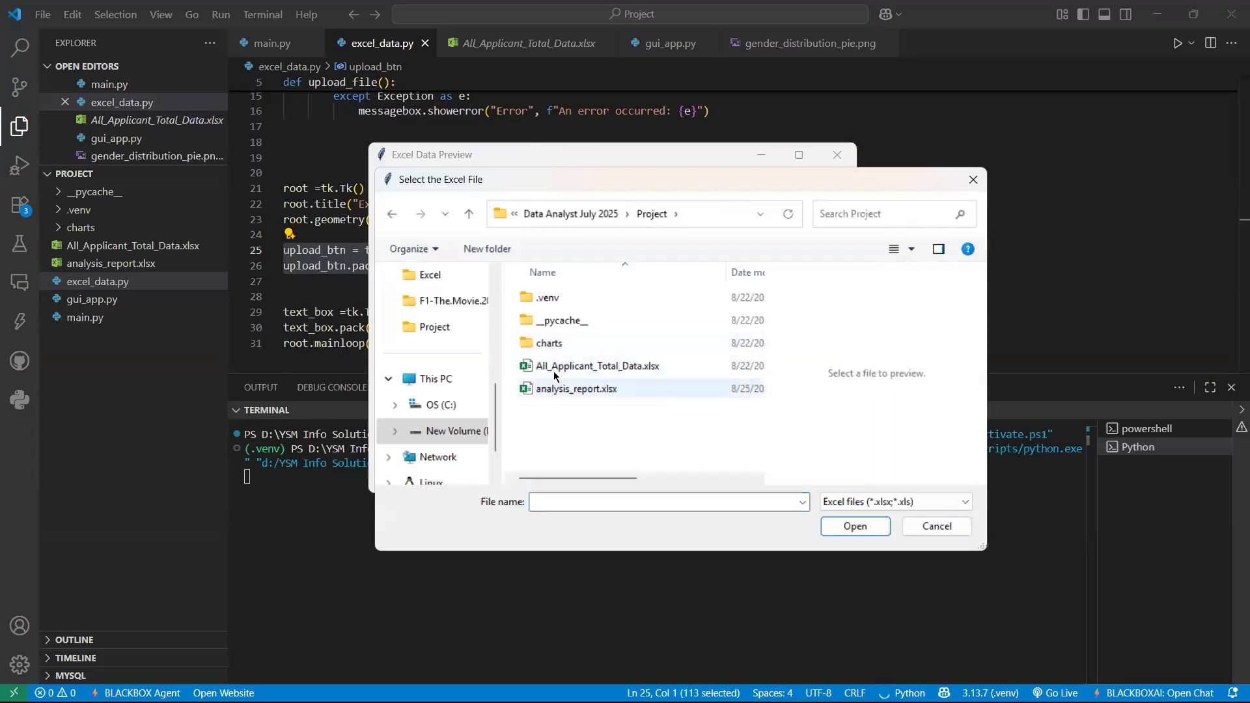
key(alt+Left)
double_click(545, 369)
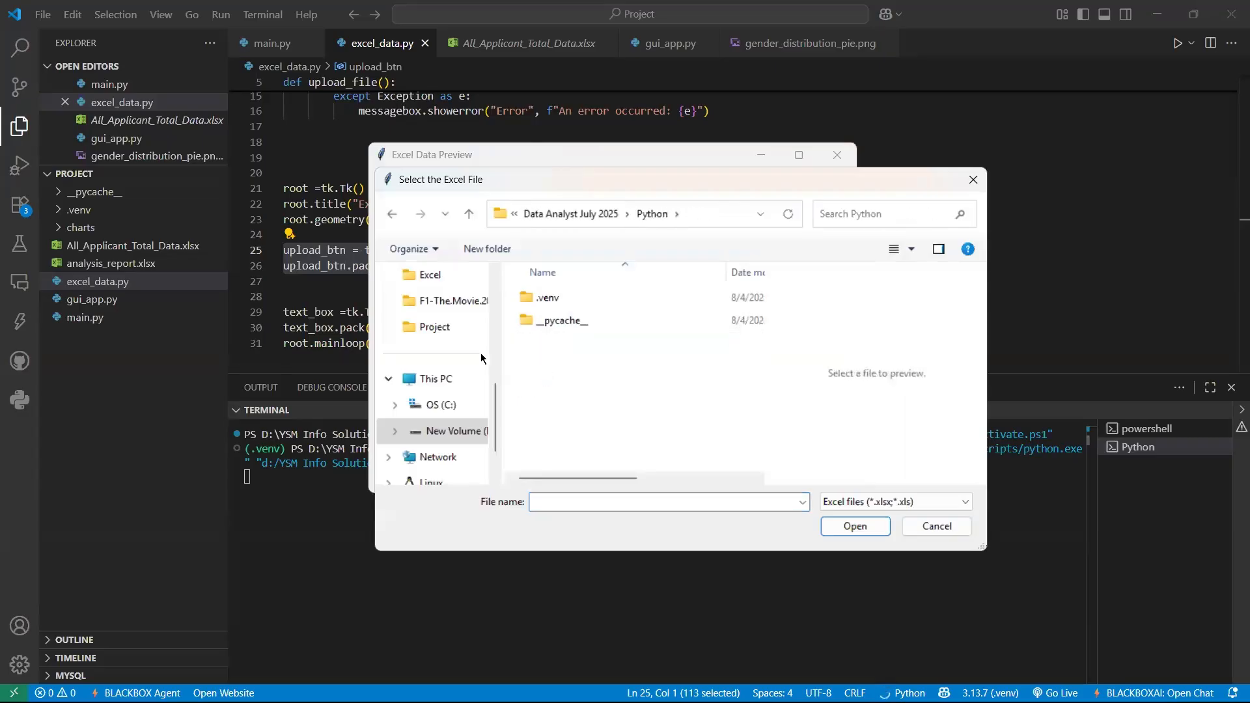
key(alt+Left)
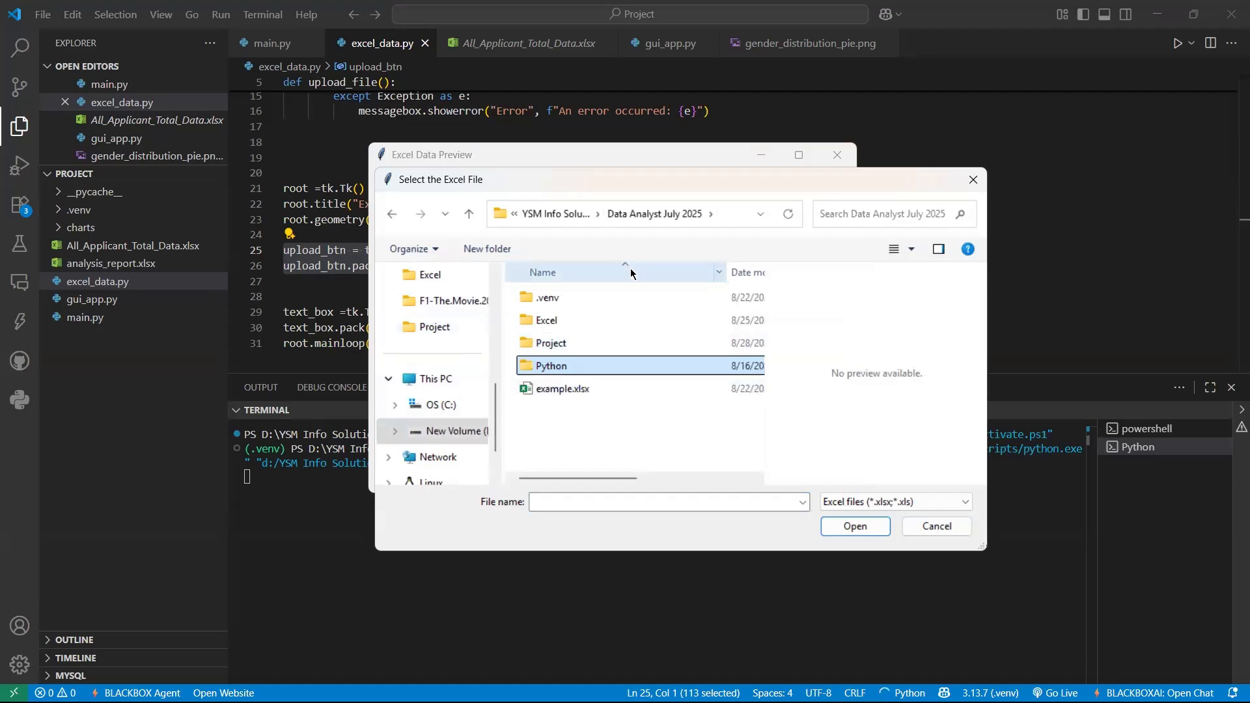
click(973, 180)
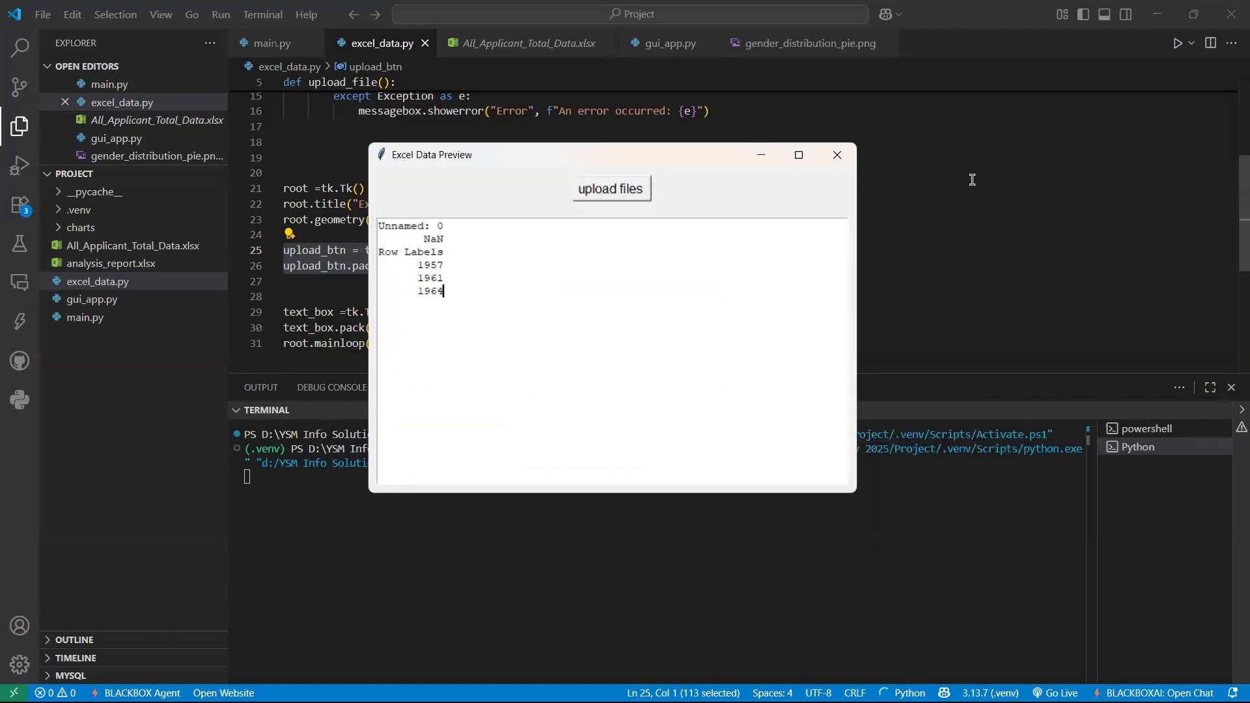
Step: Close the preview window, run excel_data.py again and bring the new Excel Data Preview window to the front
click(838, 157)
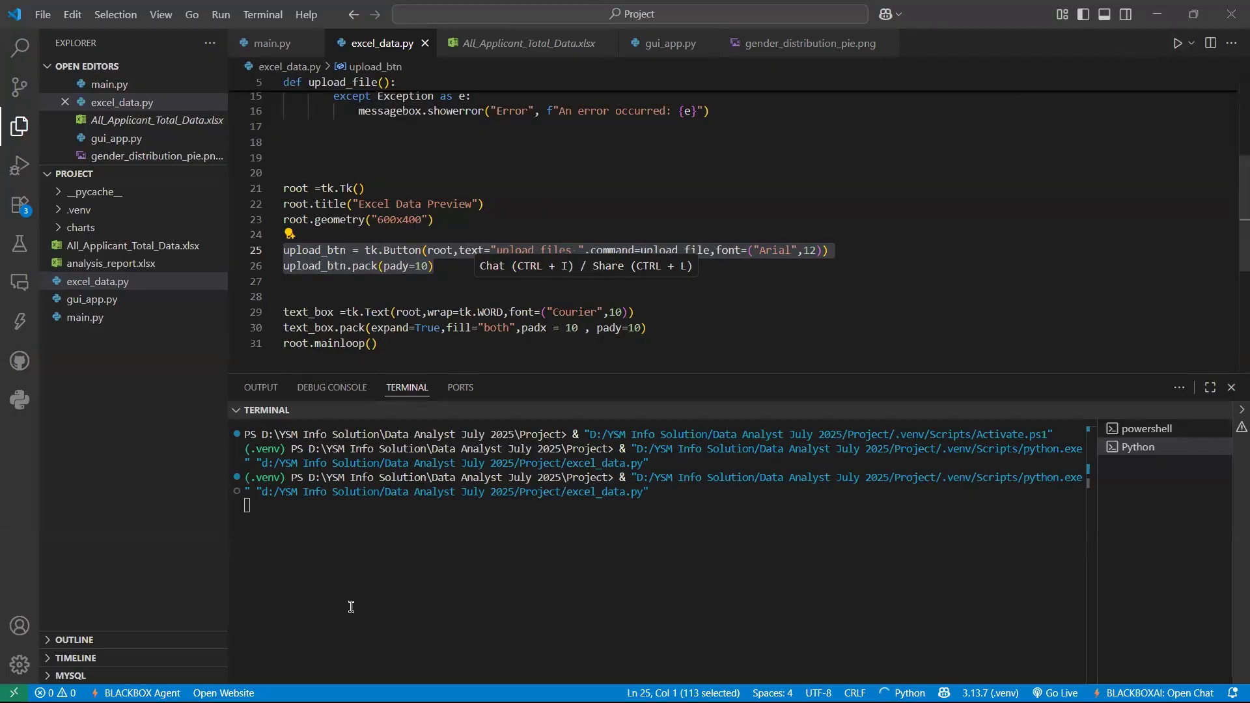
key(alt+Tab)
key(alt+Tab)
key(alt+Tab)
key(alt+Tab)
key(alt+Tab)
key(alt+Tab)
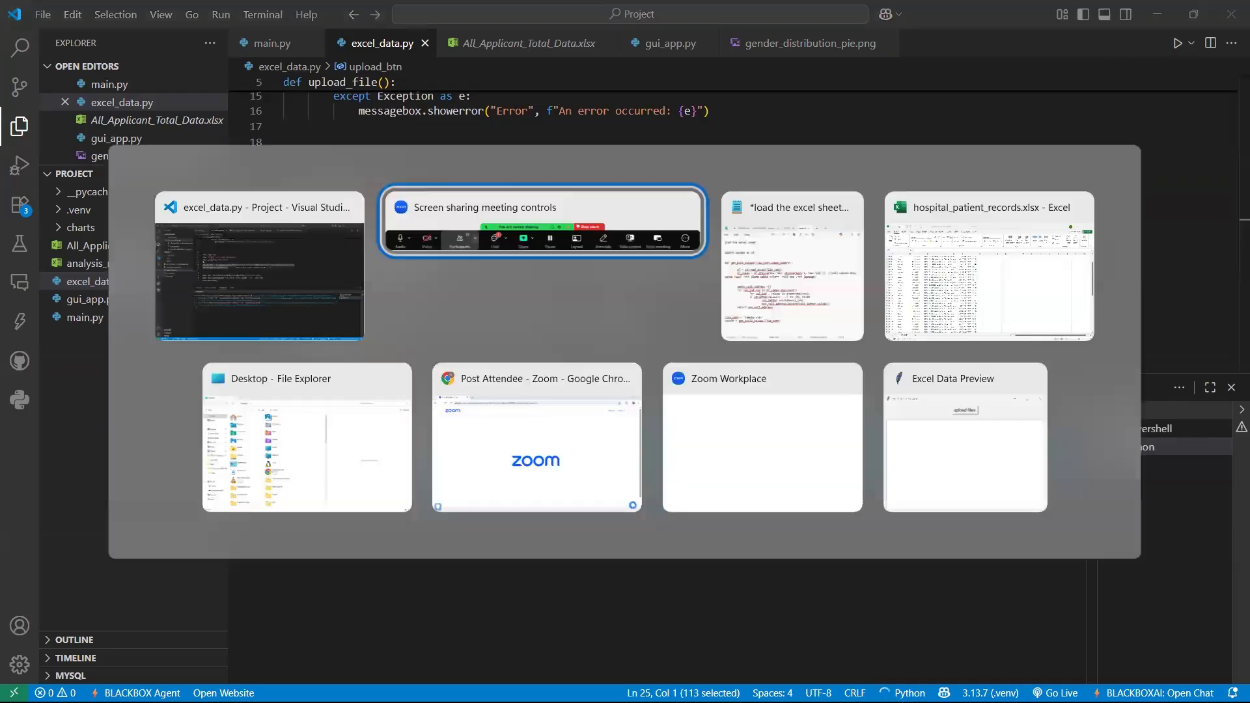
key(alt+Tab)
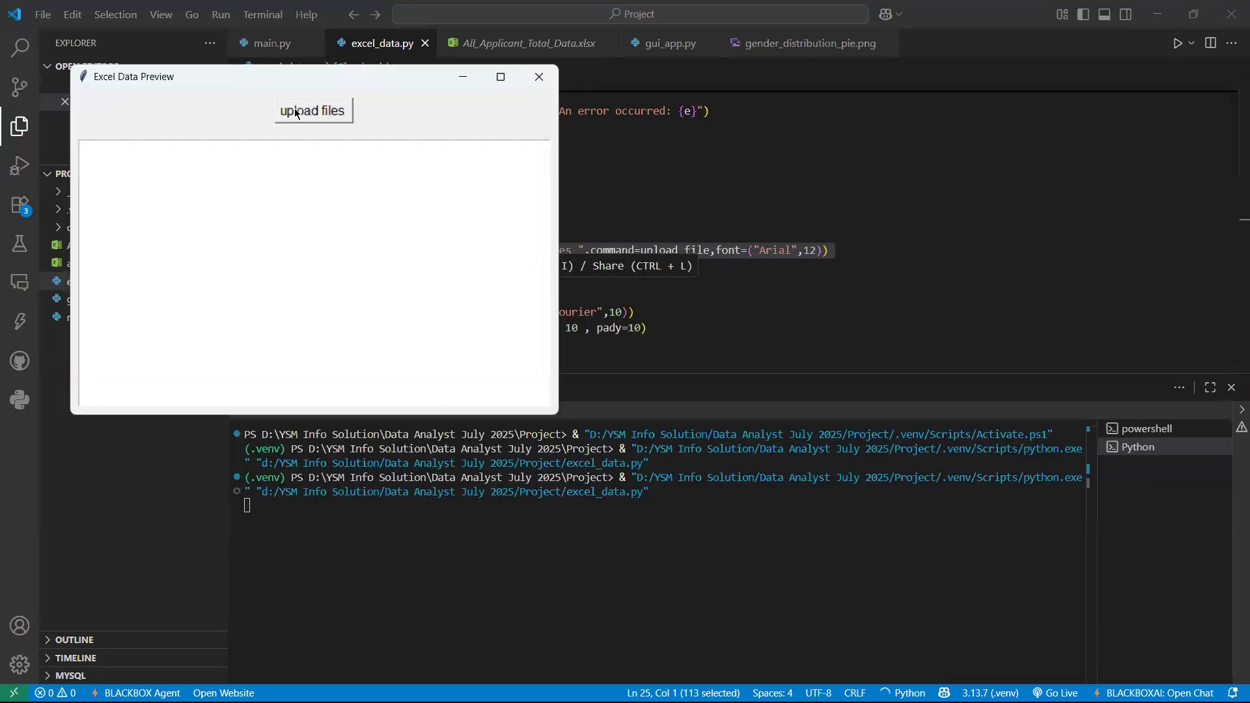
Step: Upload example.xlsx in the new preview window, maximize the window and highlight the previewed rows to inspect them
click(295, 113)
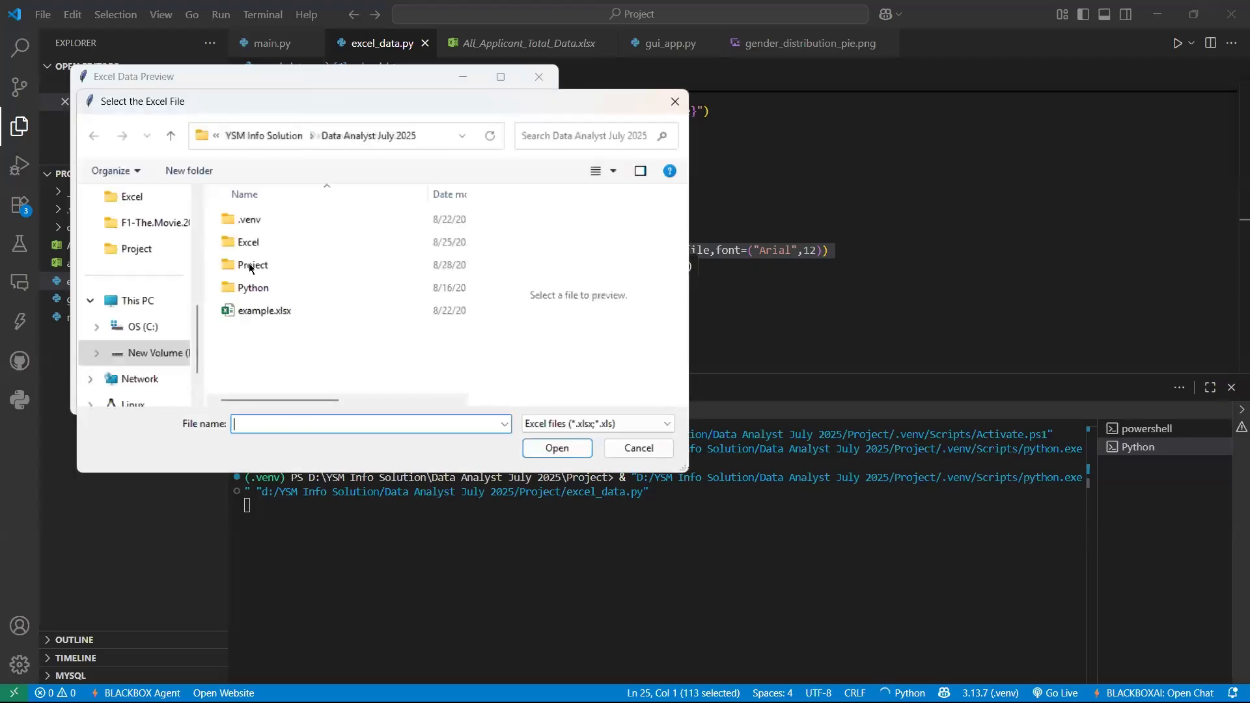
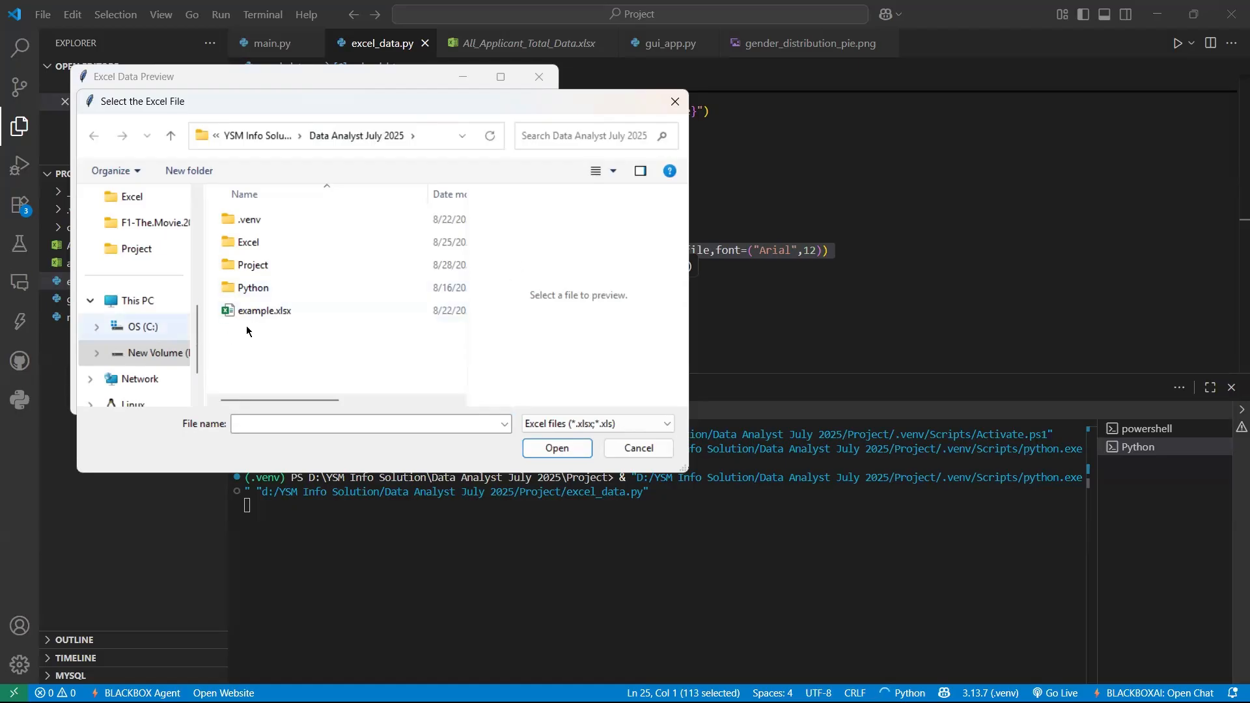
click(264, 311)
click(552, 450)
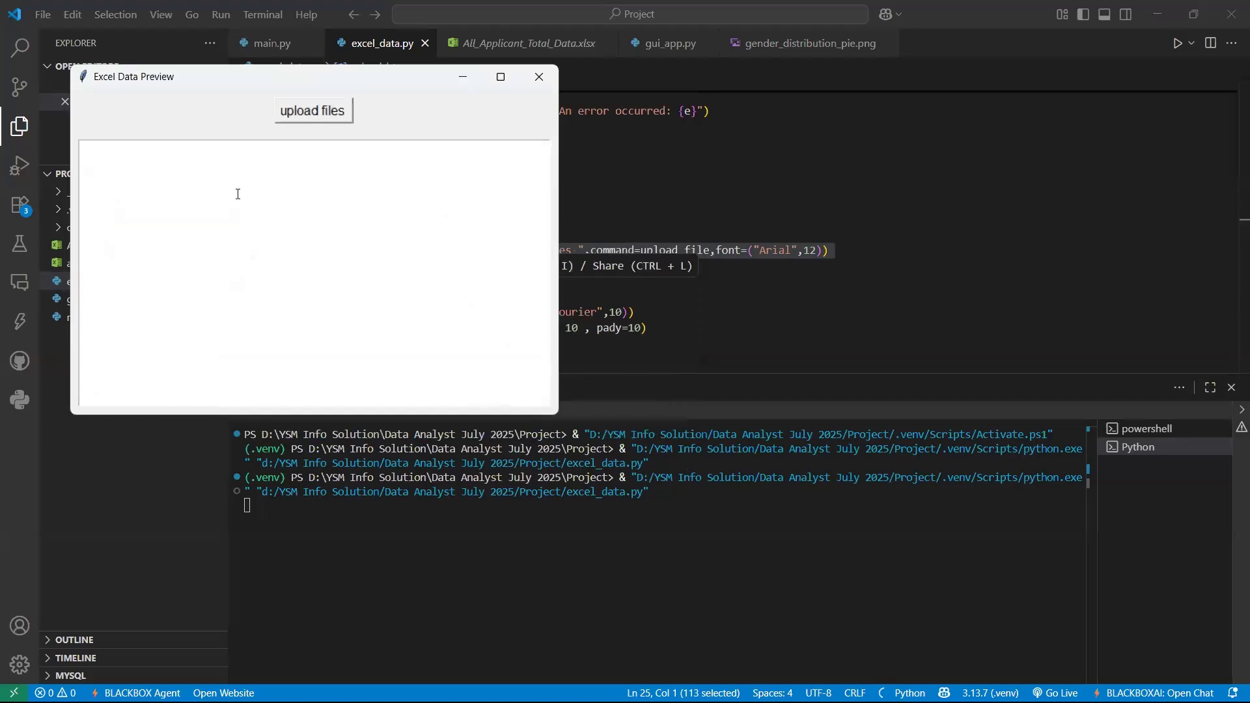
click(499, 77)
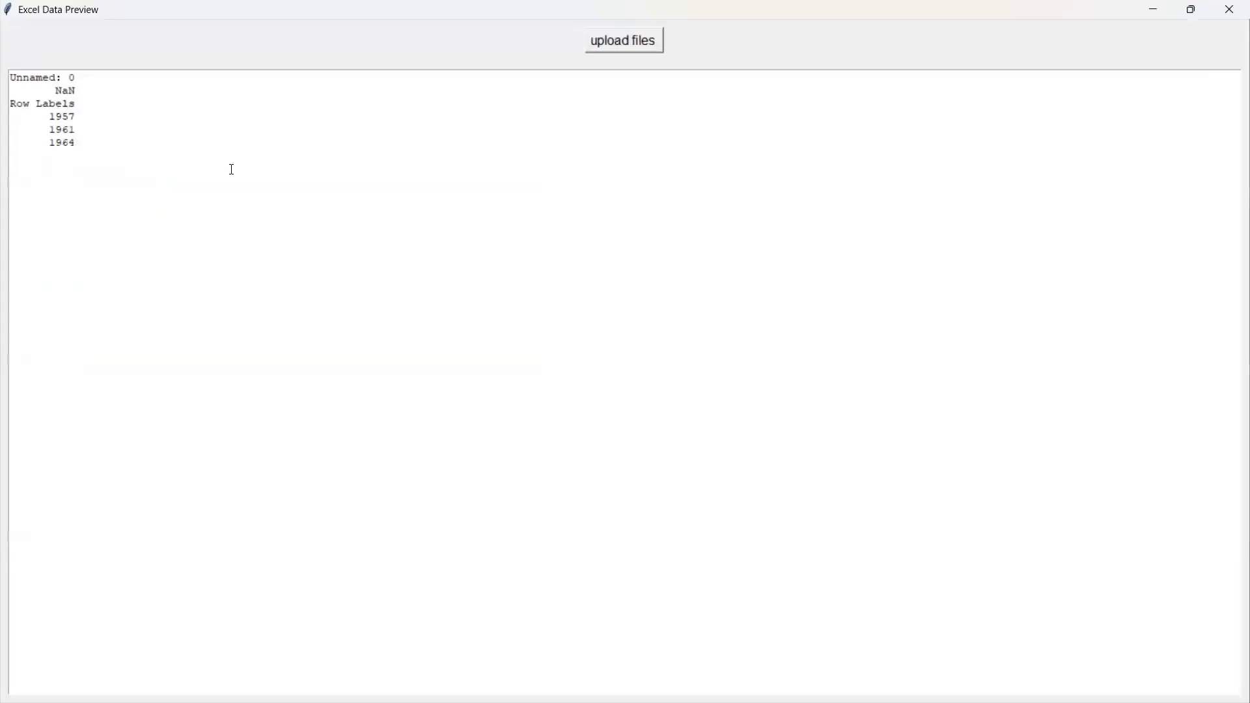
drag(36, 77, 399, 332)
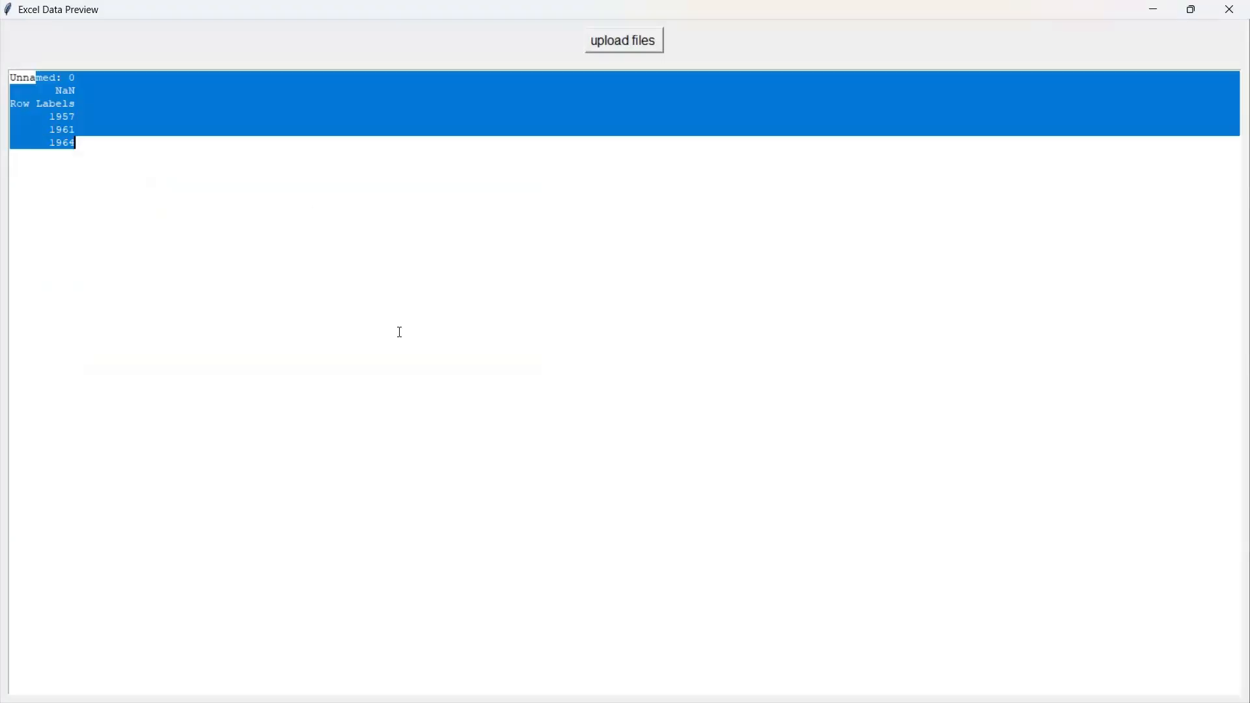
click(397, 330)
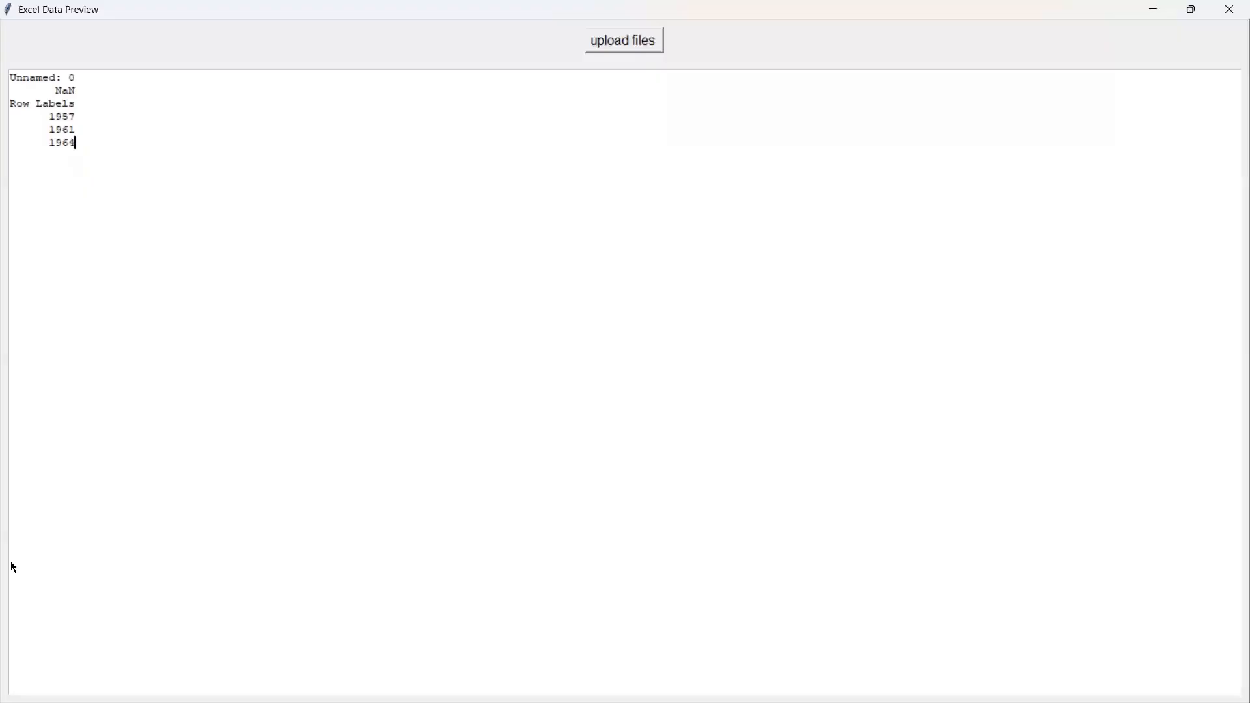
Step: Annotate the first preview rows with a wide red rectangle using the screen-sharing drawing tools
click(53, 228)
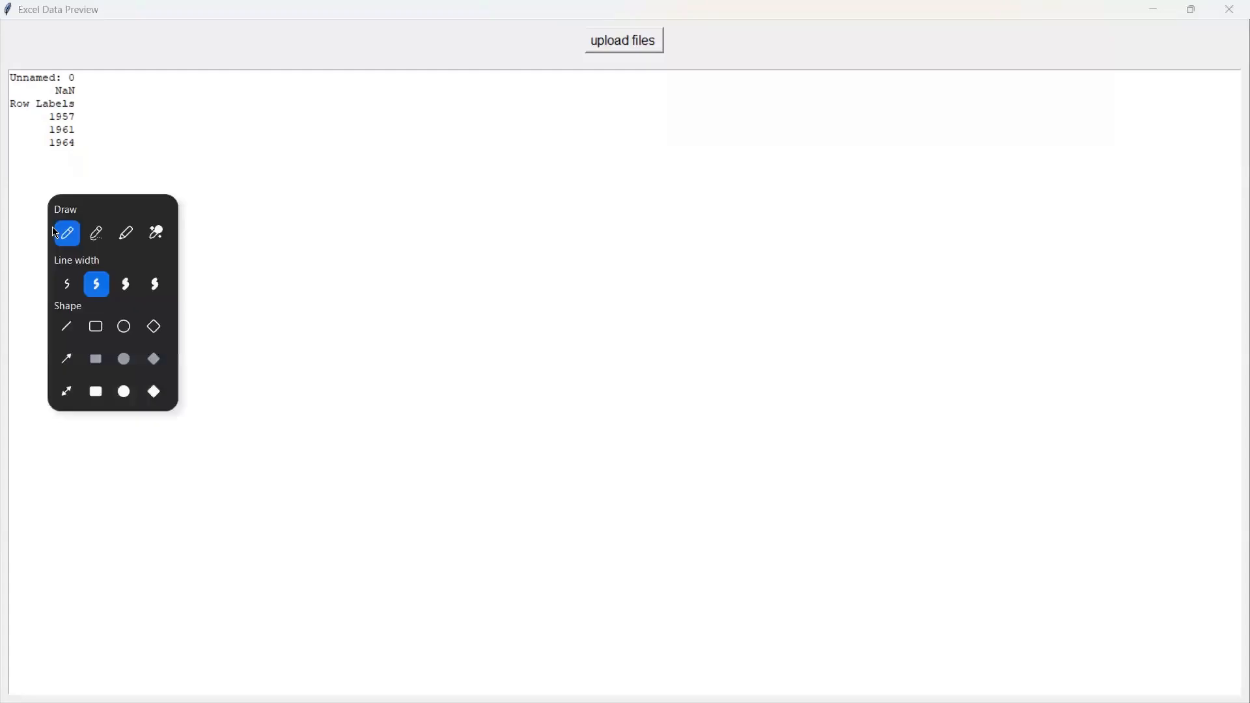
drag(36, 72, 399, 435)
drag(395, 282, 396, 280)
drag(187, 204, 202, 272)
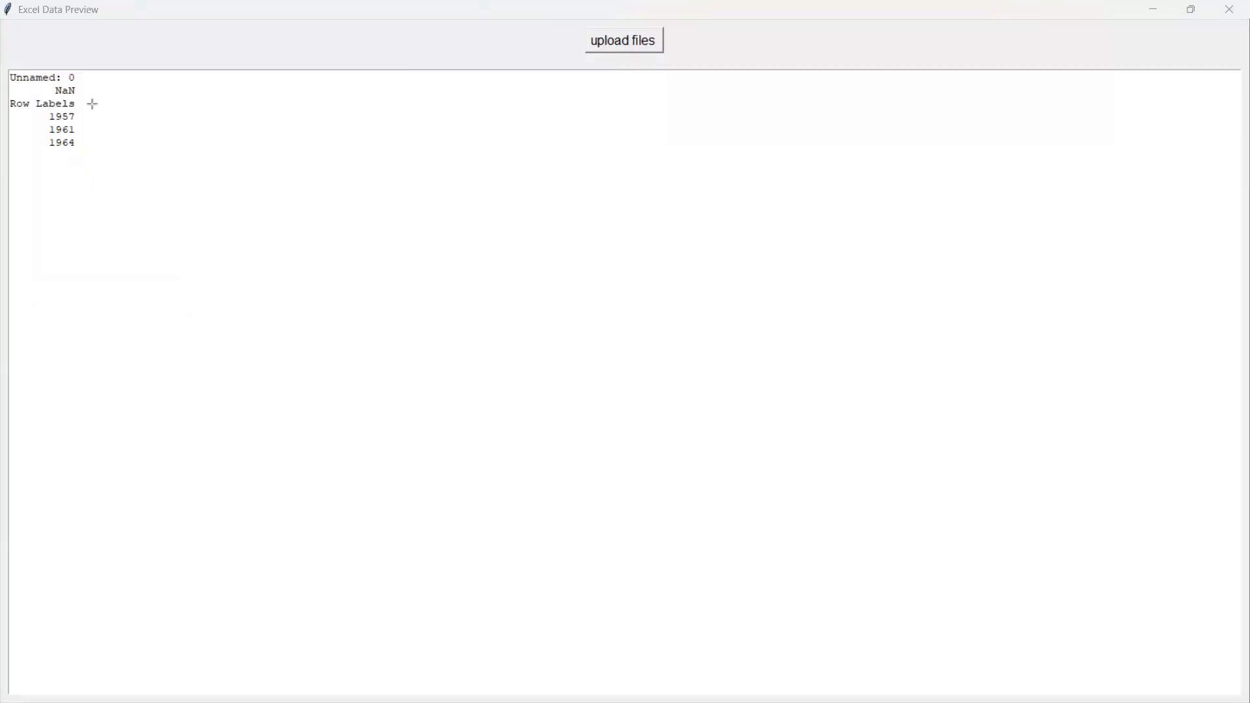
drag(54, 76, 891, 135)
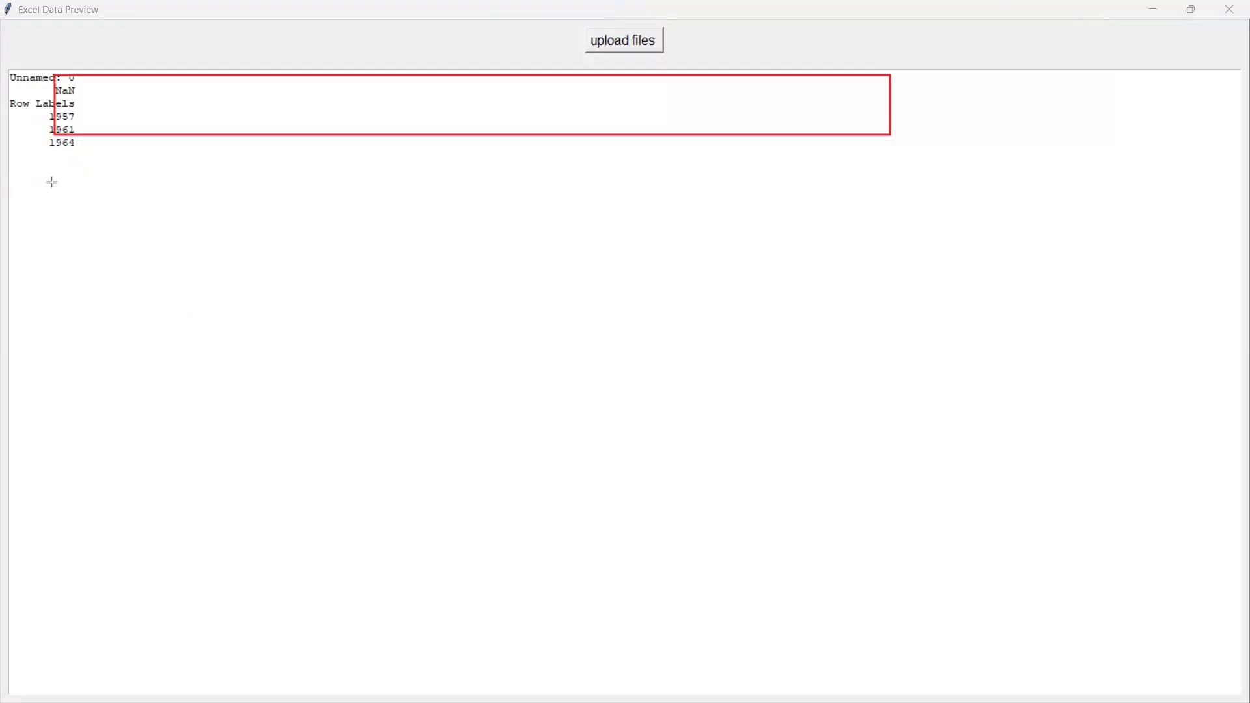
Step: Sketch a dashboard layout with five red rectangles: two below the preview rows, two beneath those, and one tall box beside them
mouse_move(13, 168)
mouse_down()
mouse_move(245, 362)
mouse_move(404, 430)
mouse_move(432, 415)
mouse_up()
drag(489, 171, 923, 430)
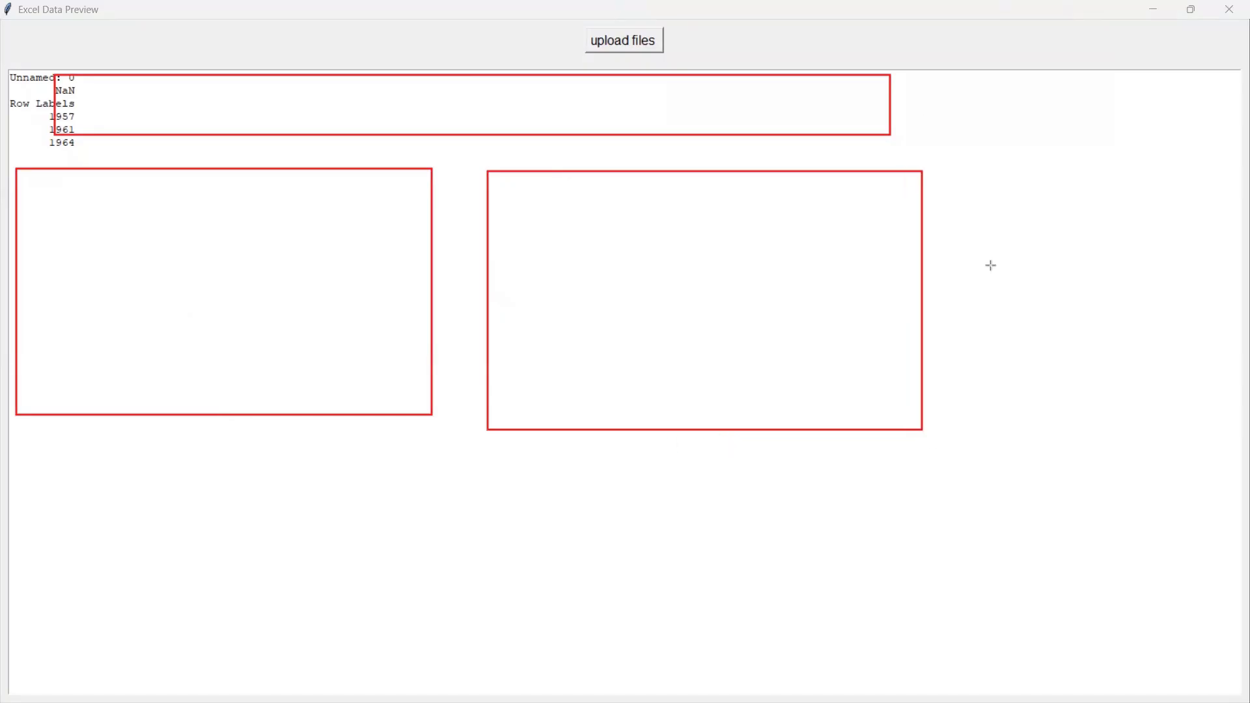
drag(949, 87, 1238, 676)
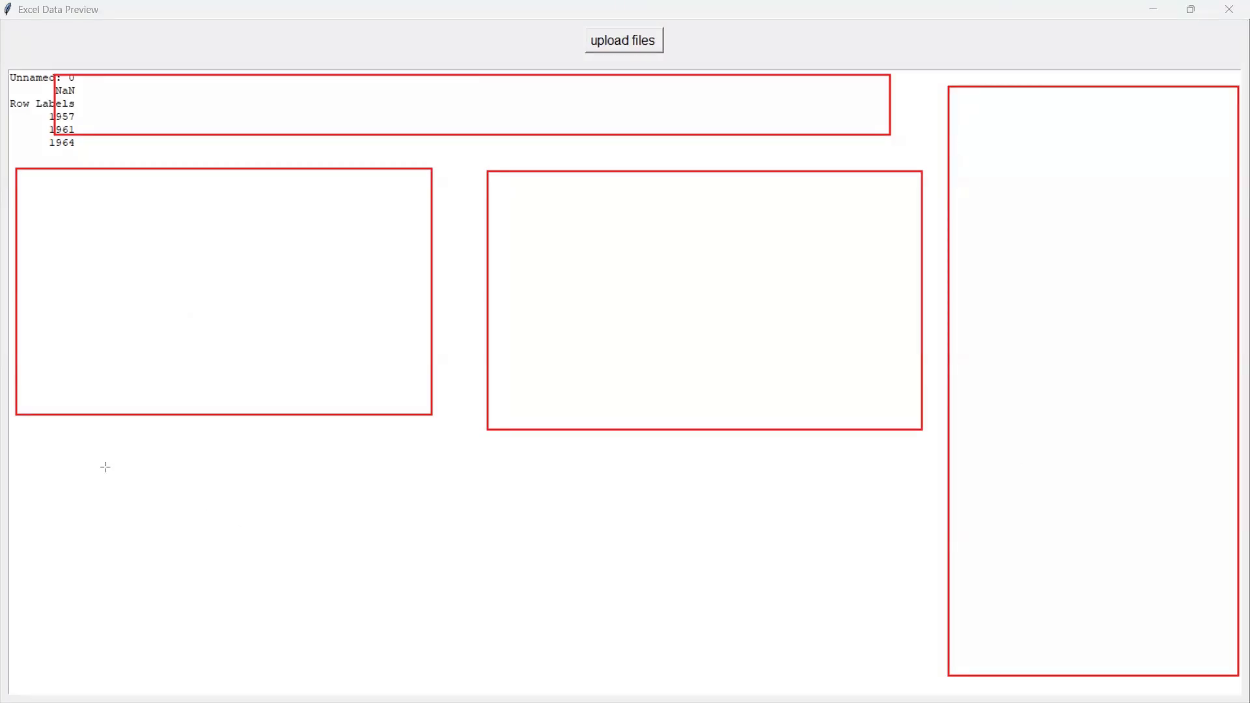
mouse_move(15, 446)
mouse_down()
mouse_move(329, 639)
mouse_move(417, 652)
mouse_up()
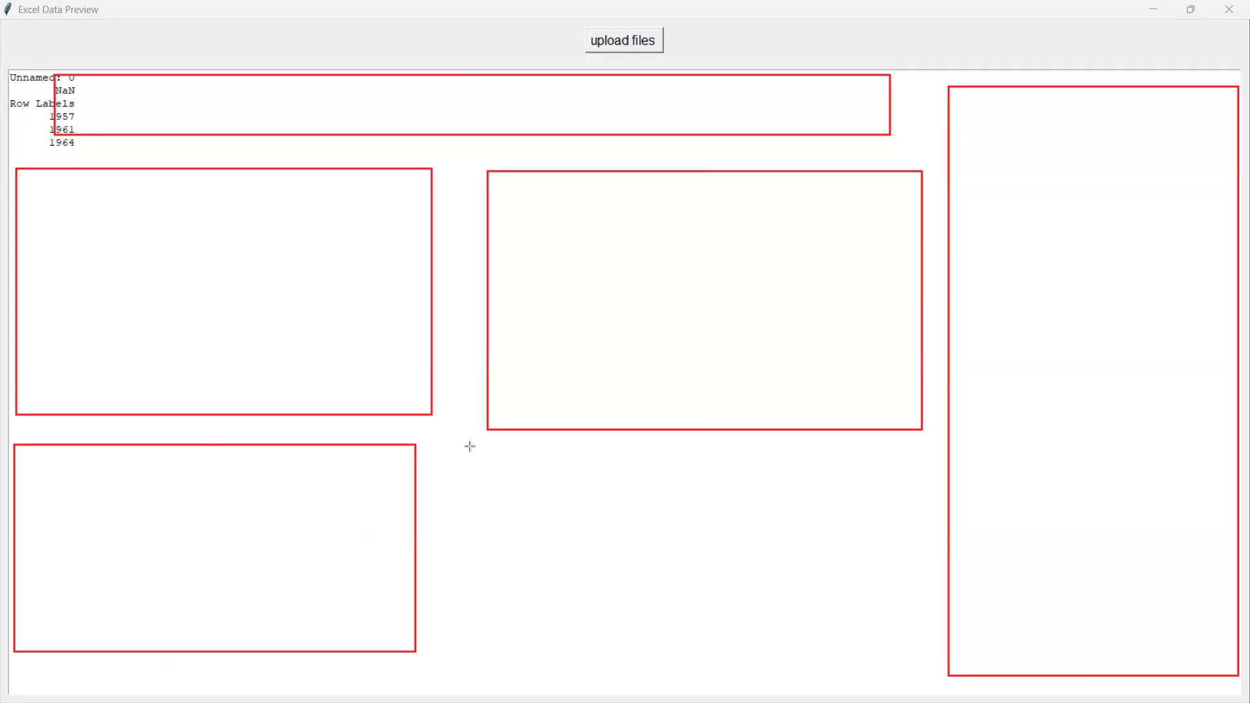
drag(442, 457, 909, 646)
Step: Sketch a thin bar, a wide 648 × 41 box and two smaller boxes inside the lower middle rectangle, undoing misplaced ones
drag(470, 479, 560, 476)
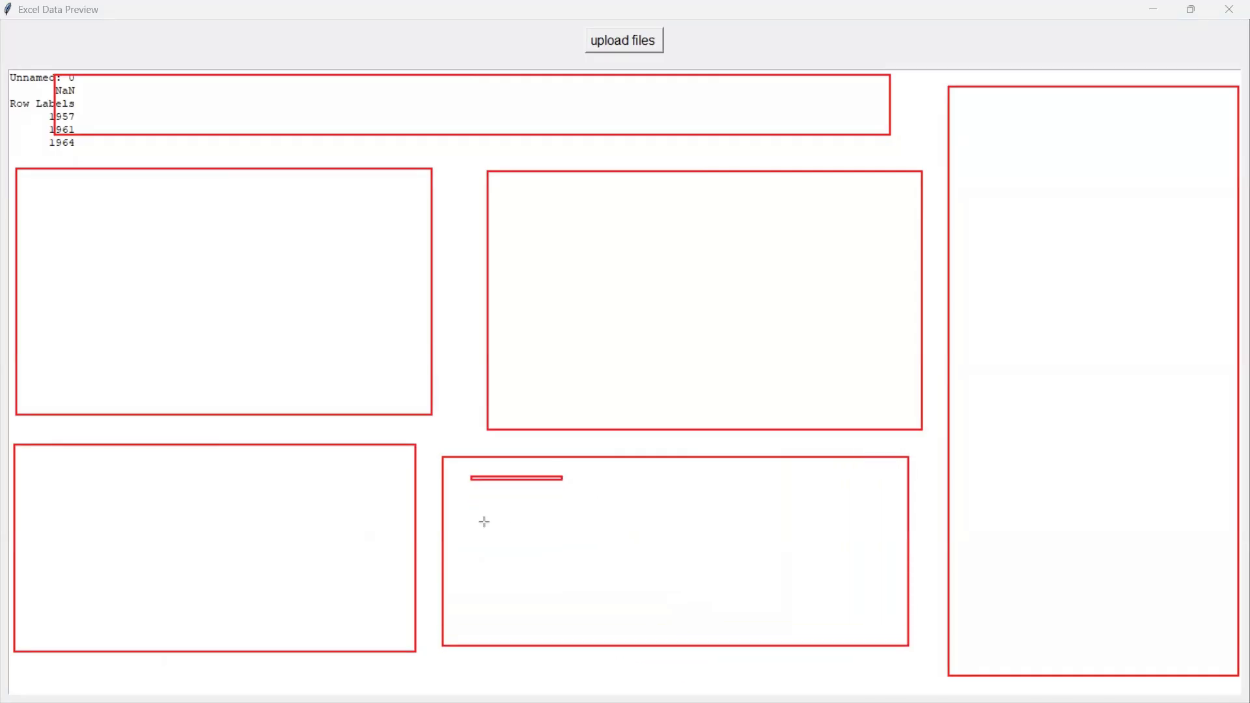
drag(470, 516, 893, 543)
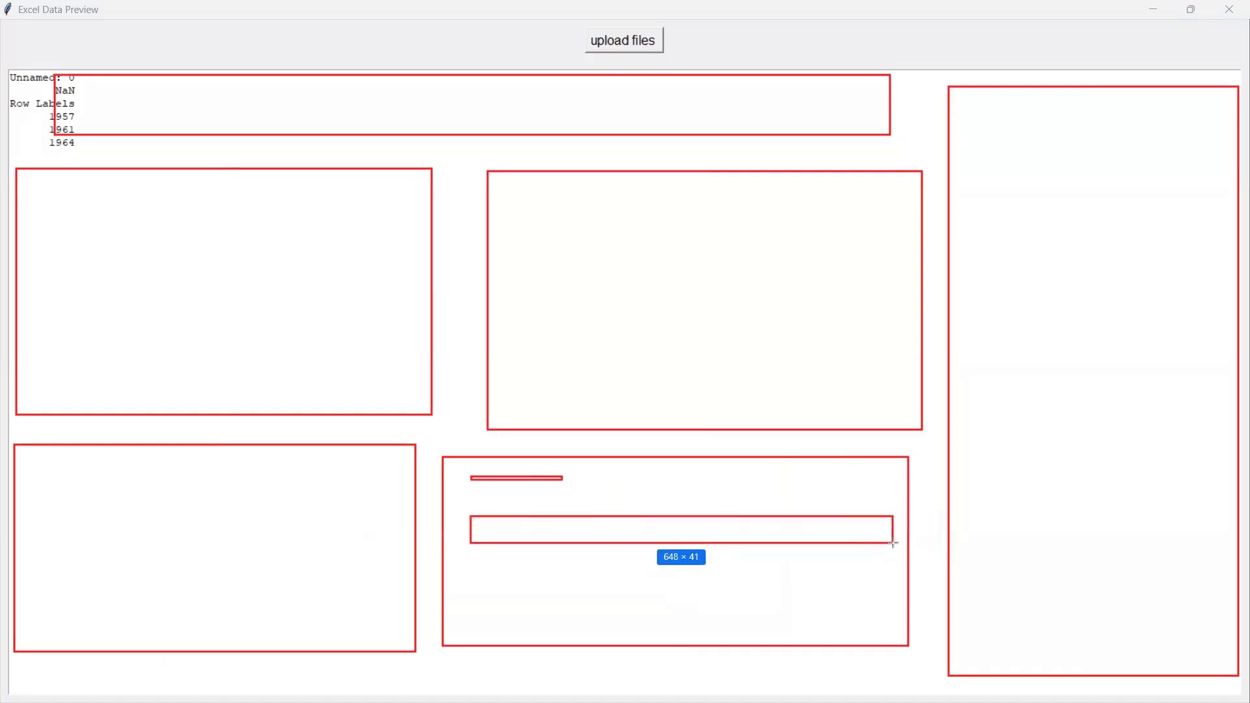
drag(893, 543, 893, 543)
drag(469, 566, 675, 601)
drag(701, 611, 704, 619)
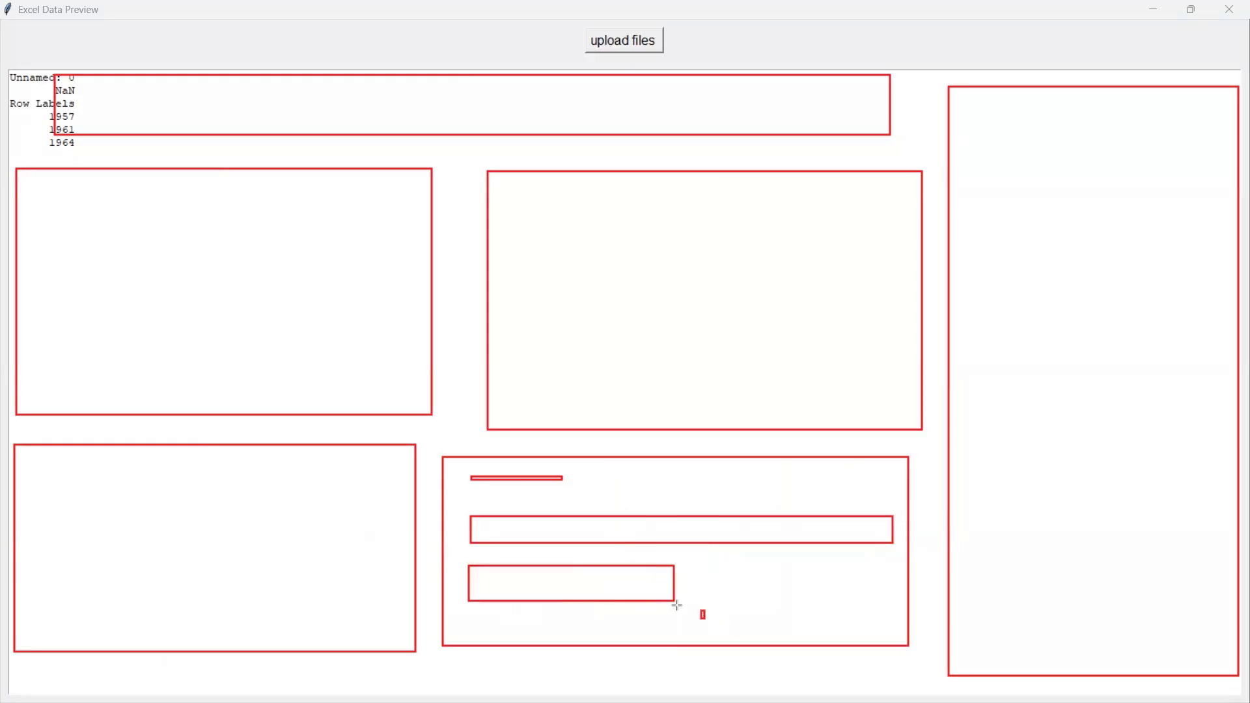
key(ctrl+z)
key(ctrl+z)
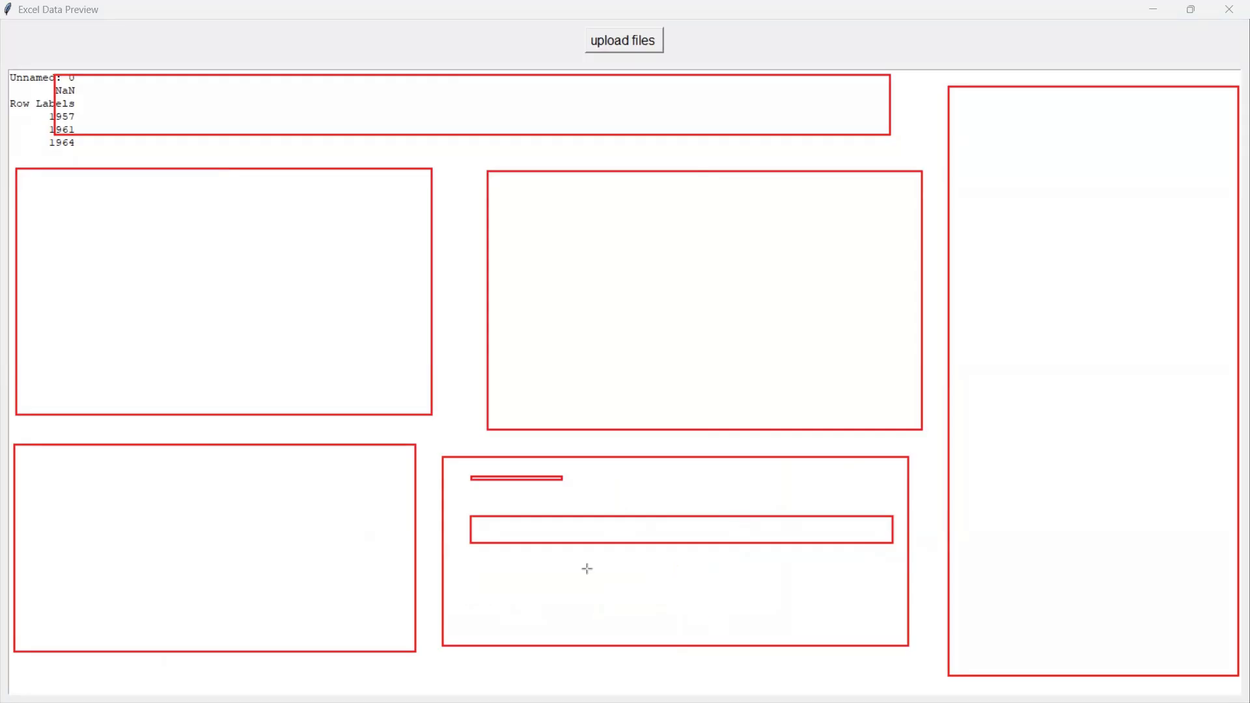
drag(614, 562, 872, 644)
drag(475, 557, 592, 579)
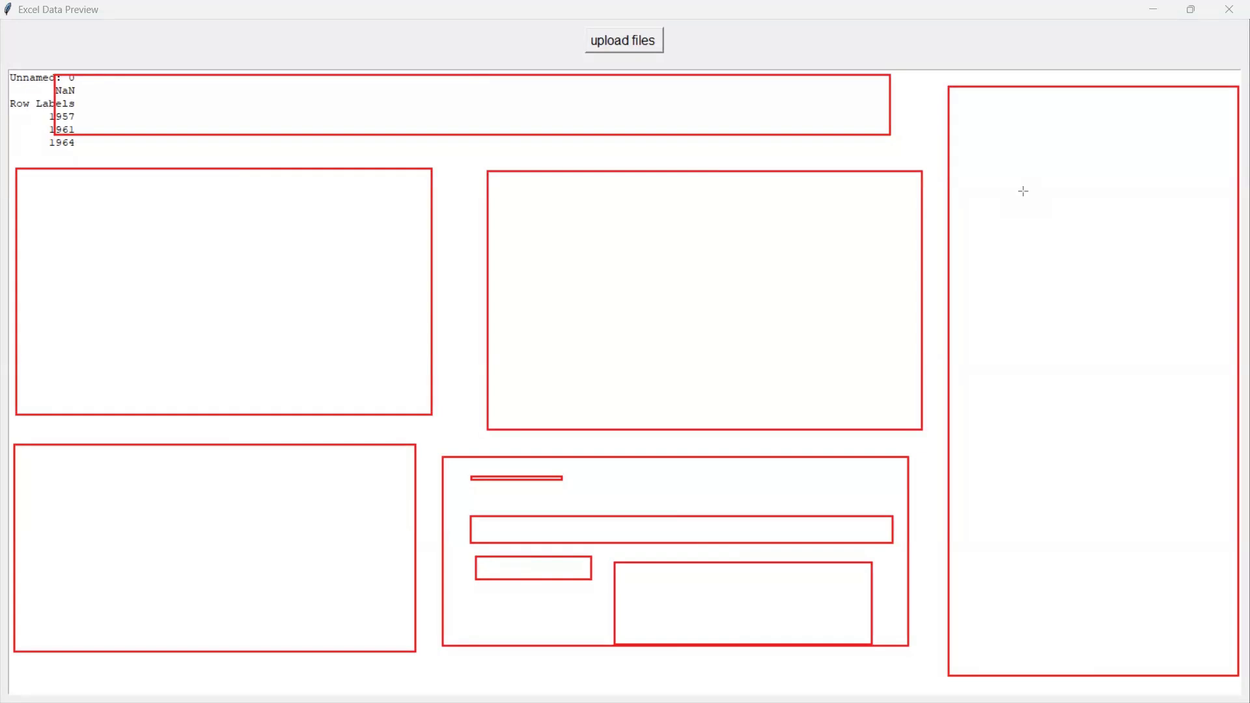
Step: Switch to excel_data.py in Visual Studio Code and clear the red annotation rectangles
key(alt+Tab)
key(alt+Tab)
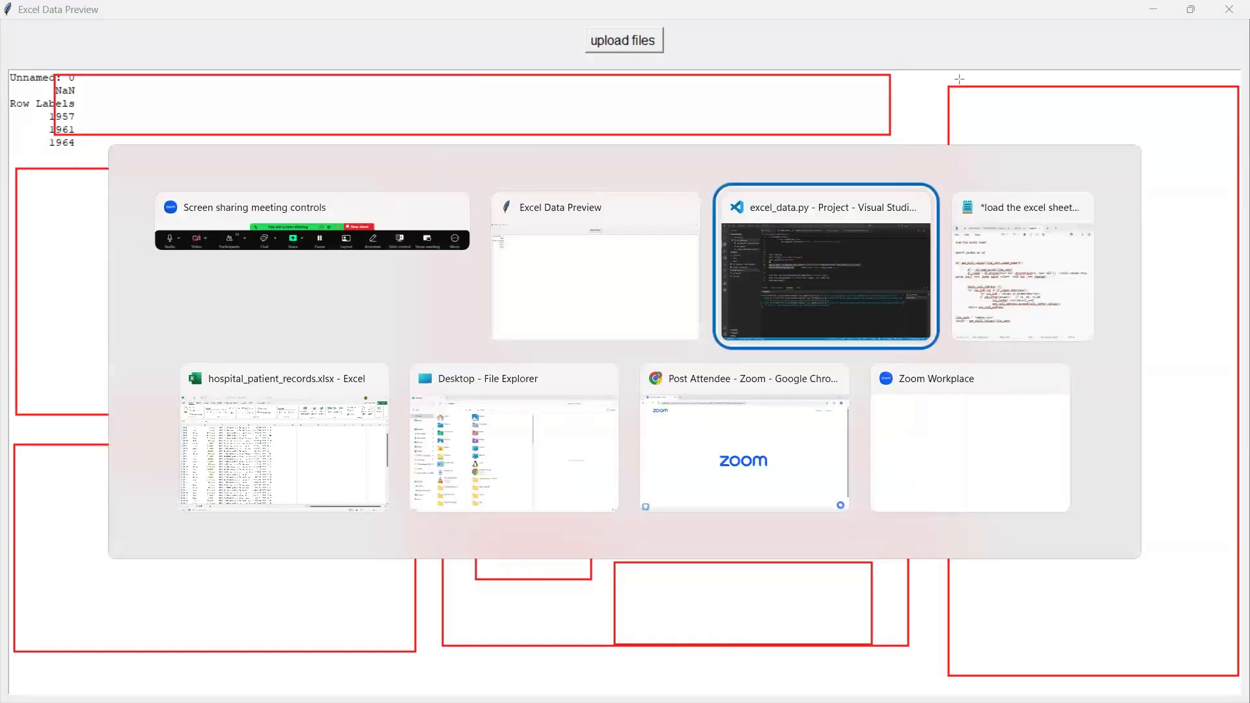
key(ctrl+z)
key(ctrl+z)
key(ctrl+z)
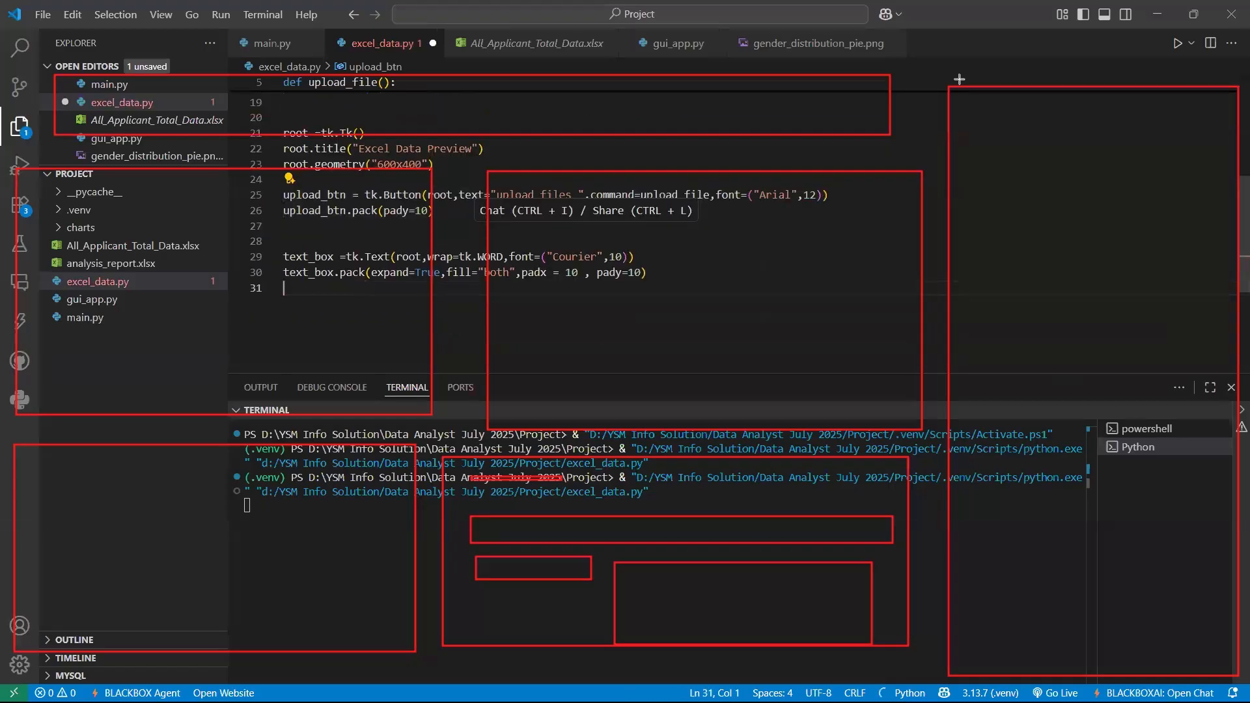
key(alt+Tab)
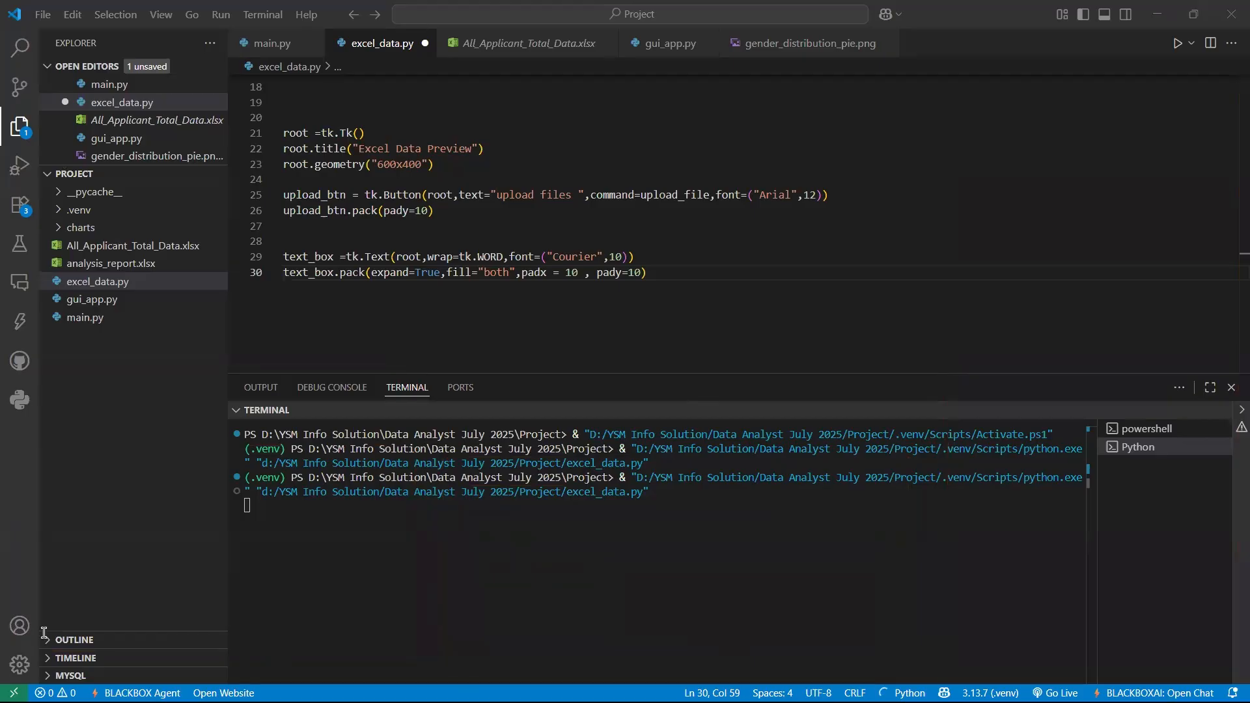
Step: Shrink the terminal area so the whole excel_data.py script fits in the editor
scroll(614, 355, up, 3)
scroll(614, 356, down, 2)
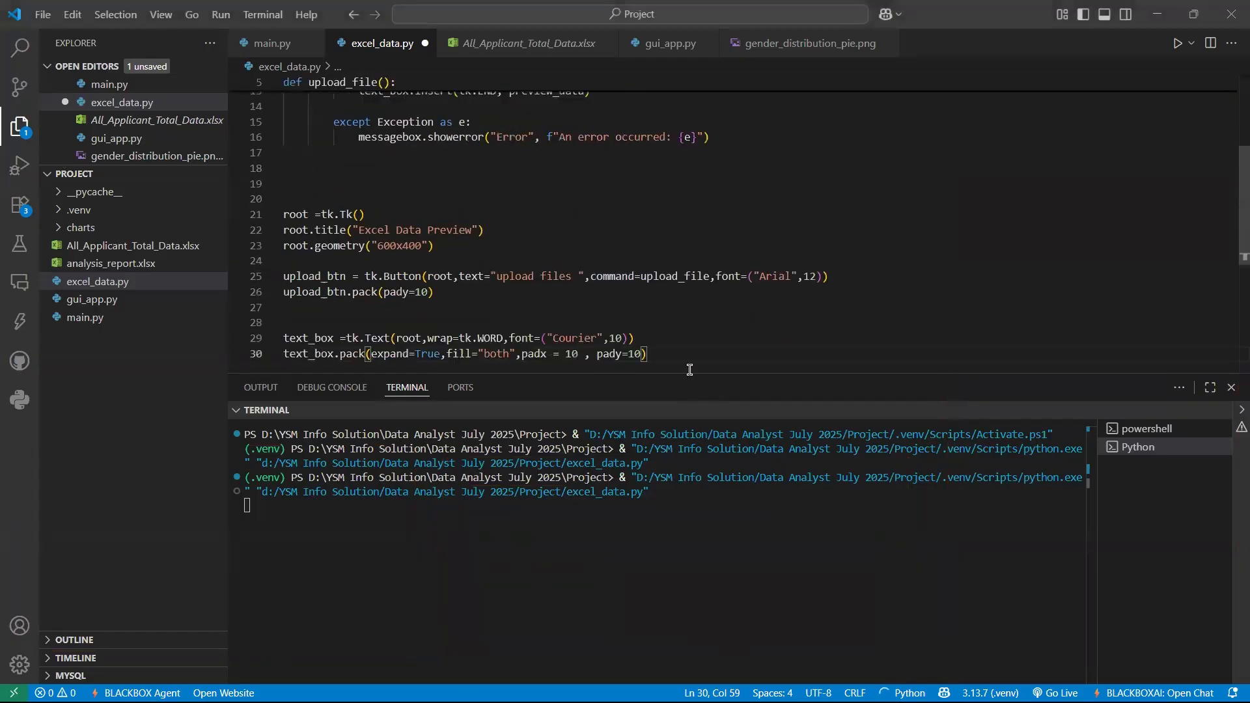
drag(669, 430, 632, 612)
scroll(590, 420, up, 3)
scroll(590, 421, up, 2)
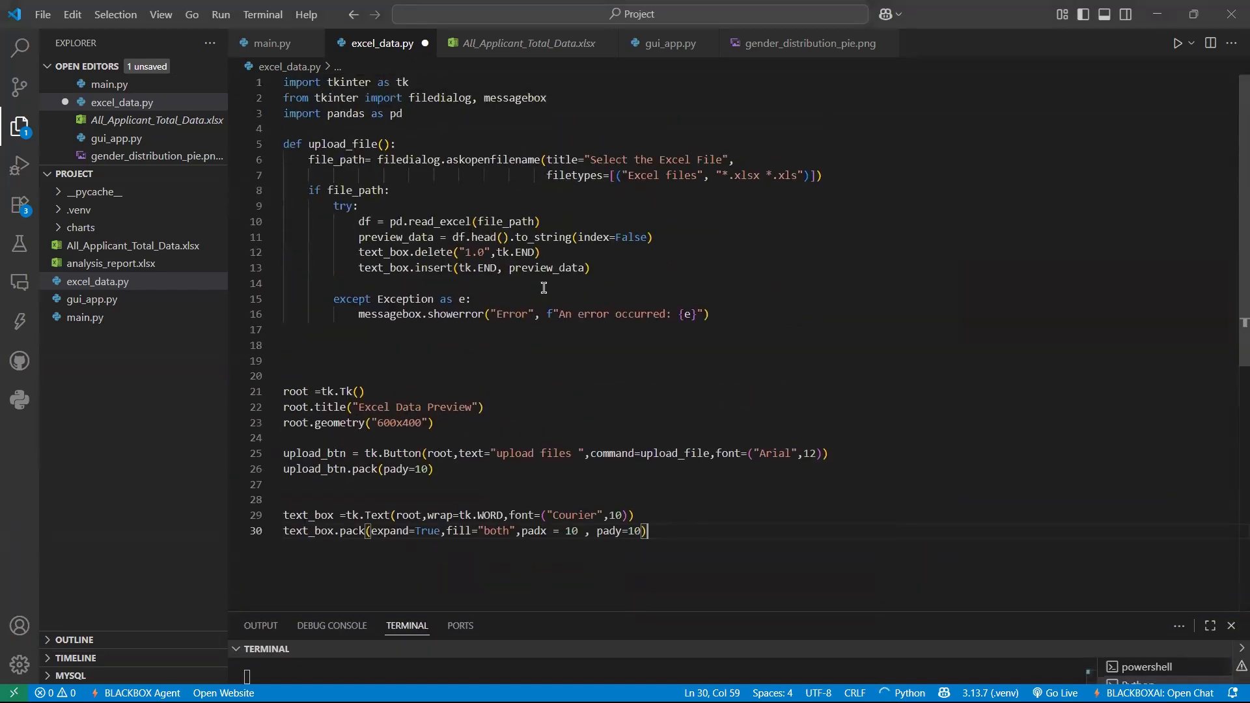
Step: Highlight the script from its last line up to the preview_data line to review it, and clear the selection
key(shift+Up)
key(shift+Up)
key(shift+Up)
key(shift+Up)
key(shift+Up)
key(shift+Up)
key(shift+Up)
key(shift+Up)
key(shift+Up)
key(shift+Up)
key(shift+Up)
key(shift+Up)
key(shift+Up)
key(shift+Up)
key(shift+Up)
key(shift+Up)
key(shift+Up)
key(shift+Up)
key(shift+Up)
key(shift+Up)
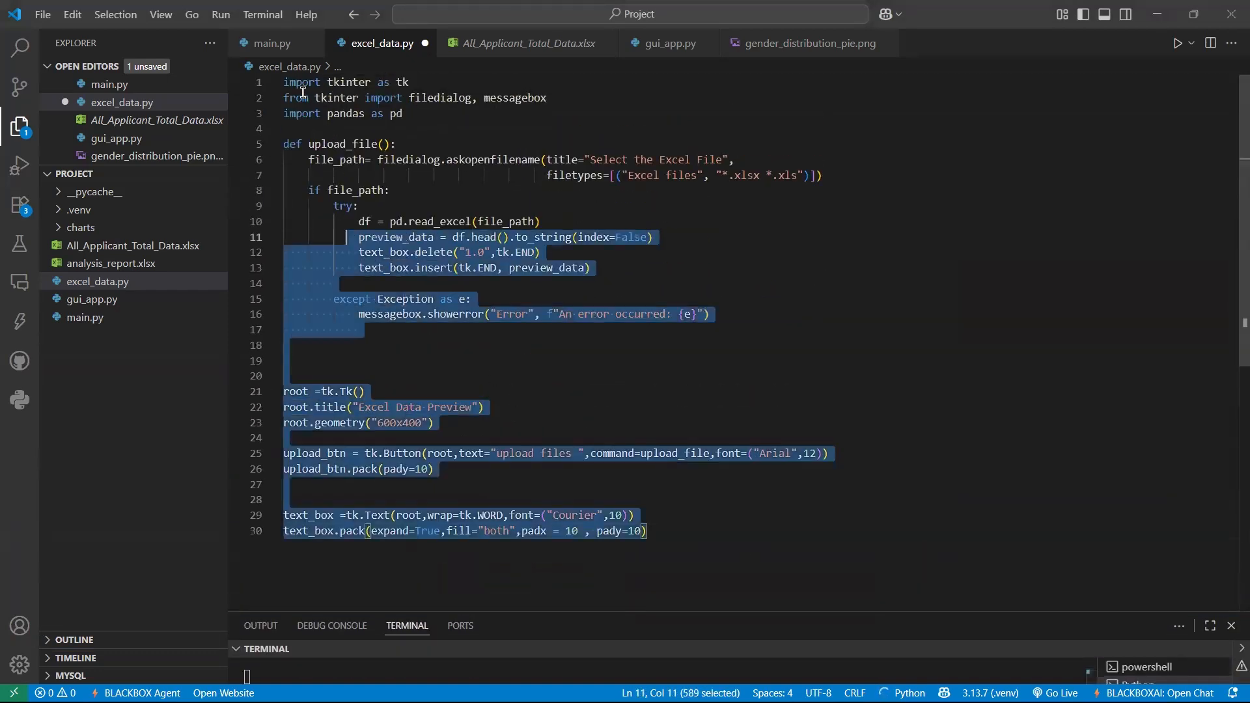
click(599, 252)
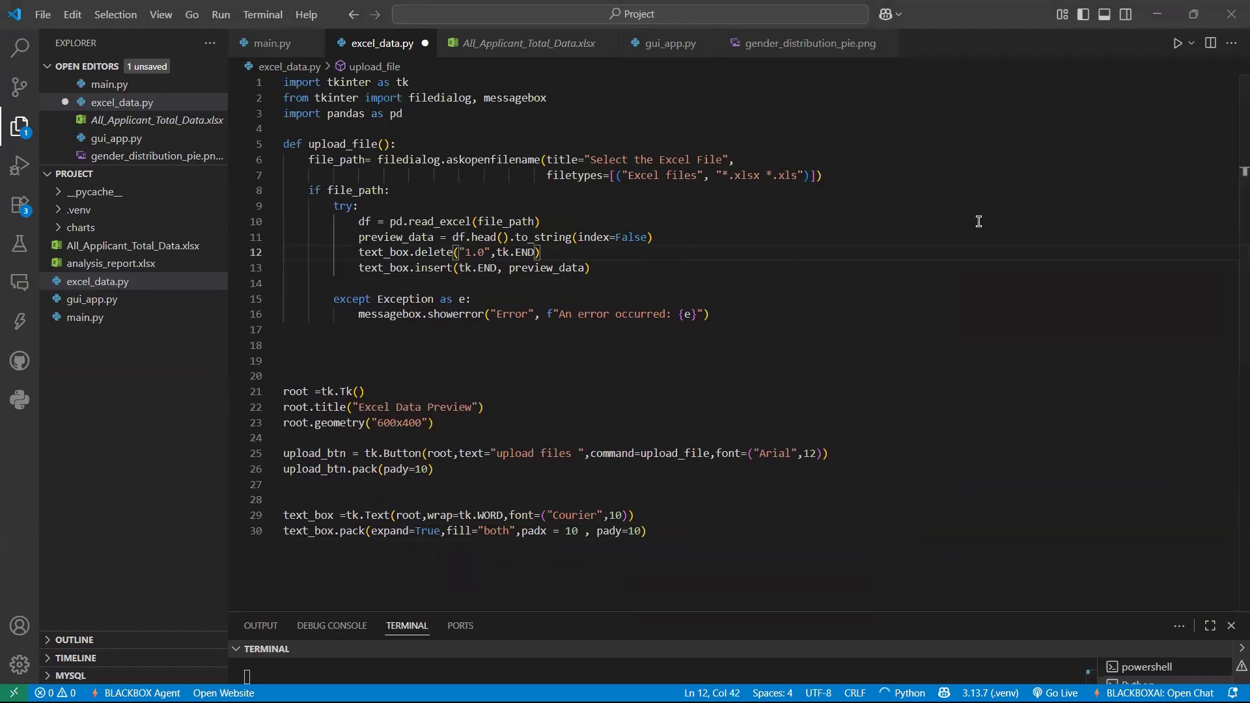
Step: Bring the maximized Excel Data Preview window to the front and close it
key(alt+Tab)
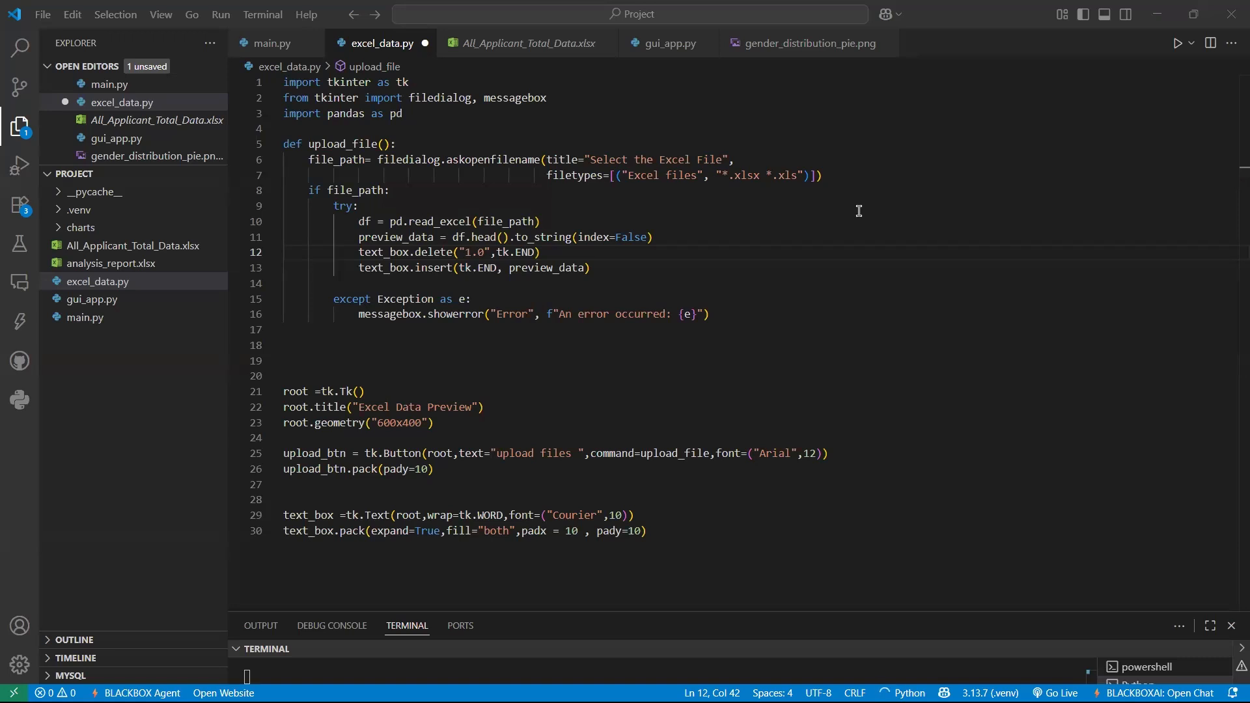
key(super)
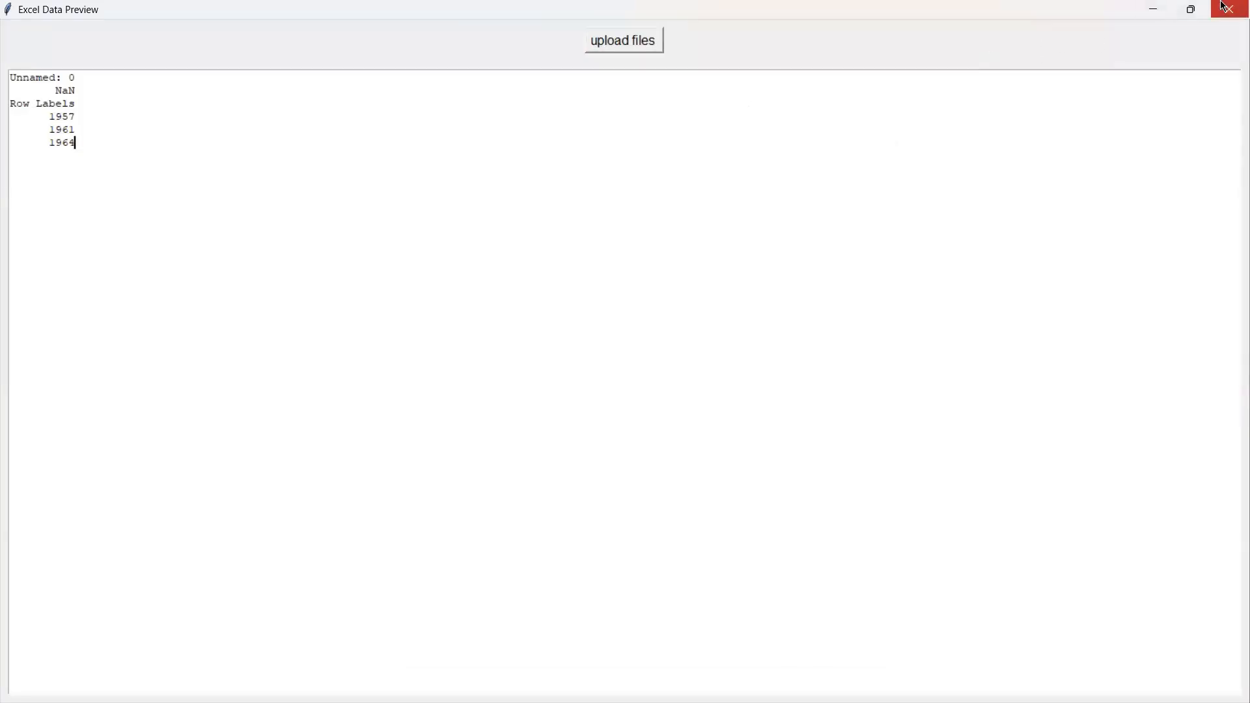
click(1229, 9)
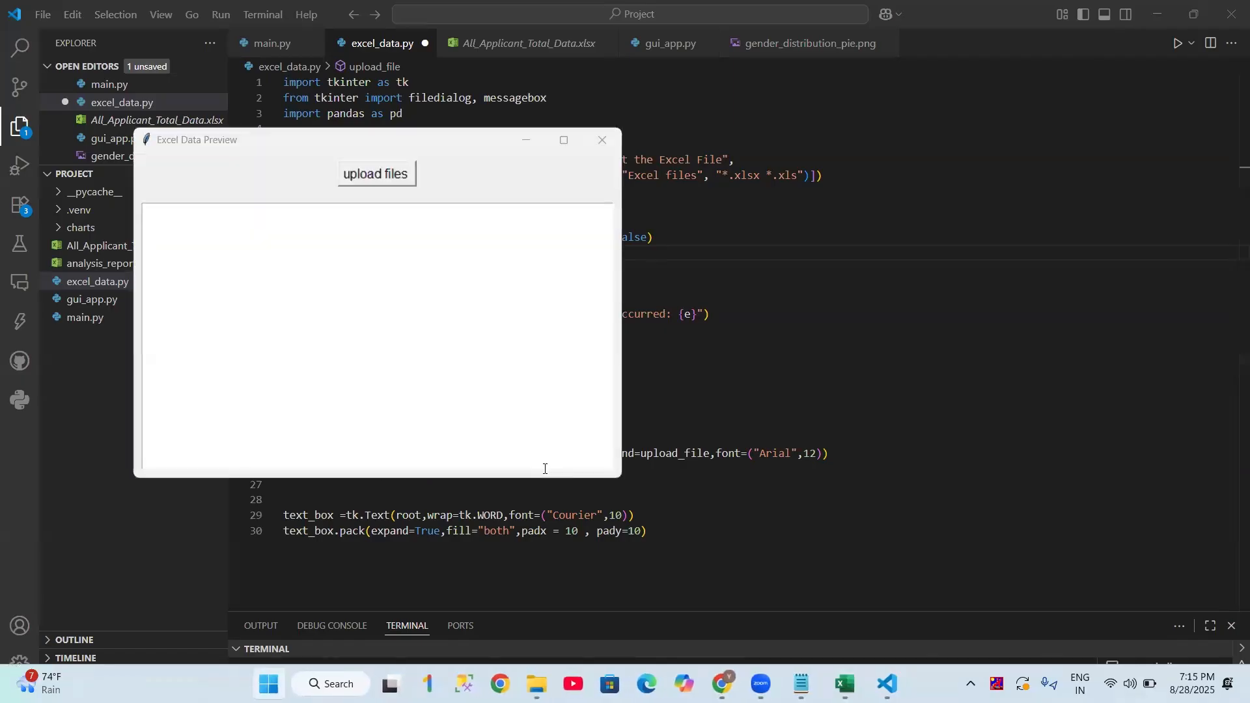
Step: Search Windows for "power" and launch Power BI Desktop
key(super)
text(power)
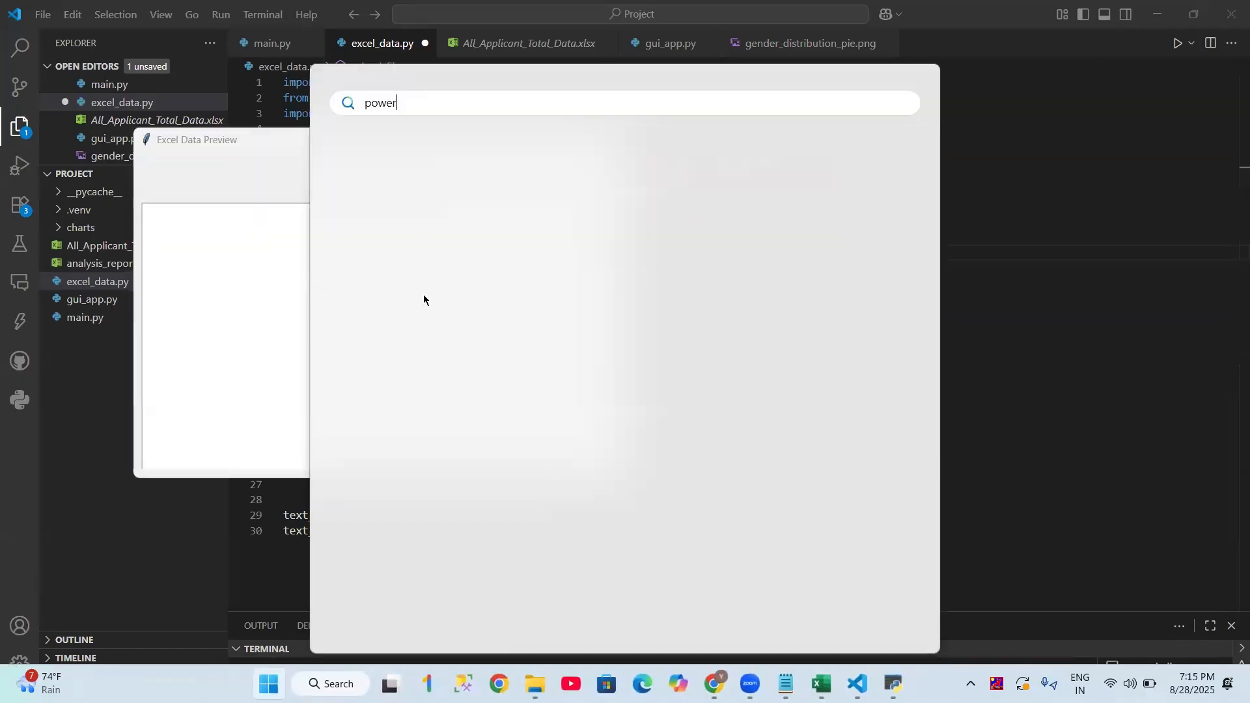
click(423, 240)
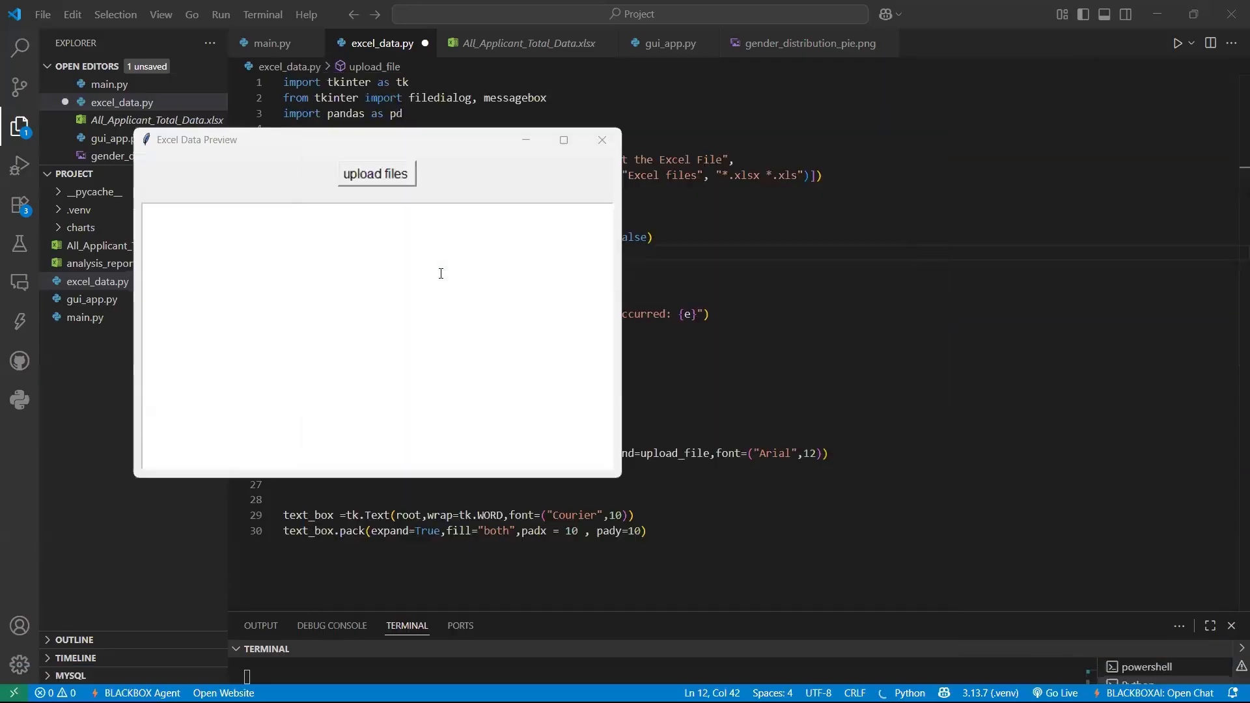
key(super)
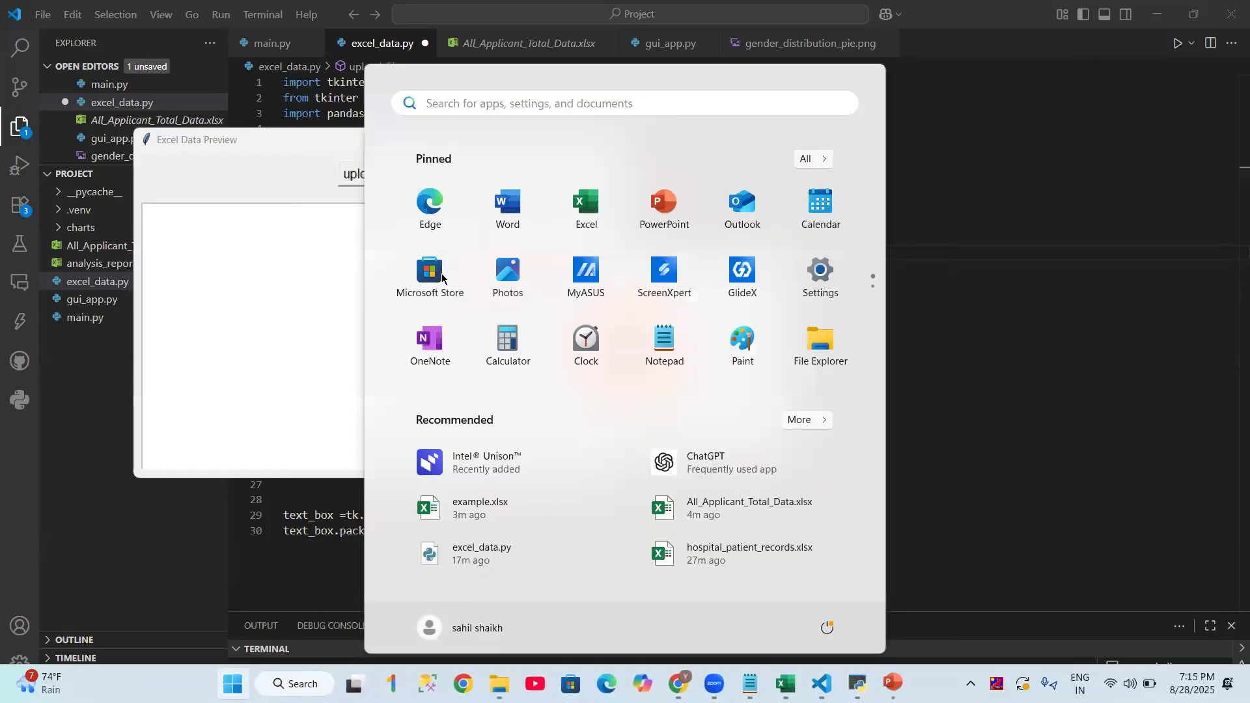
text(power)
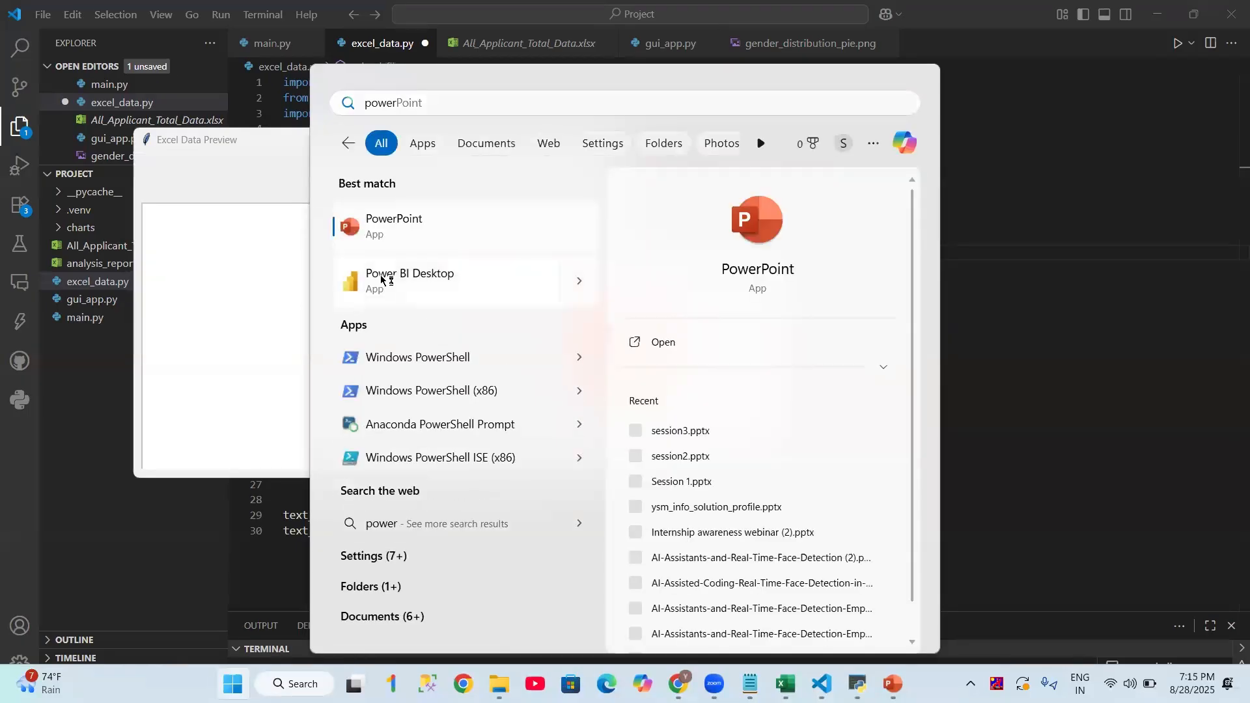
key(Return)
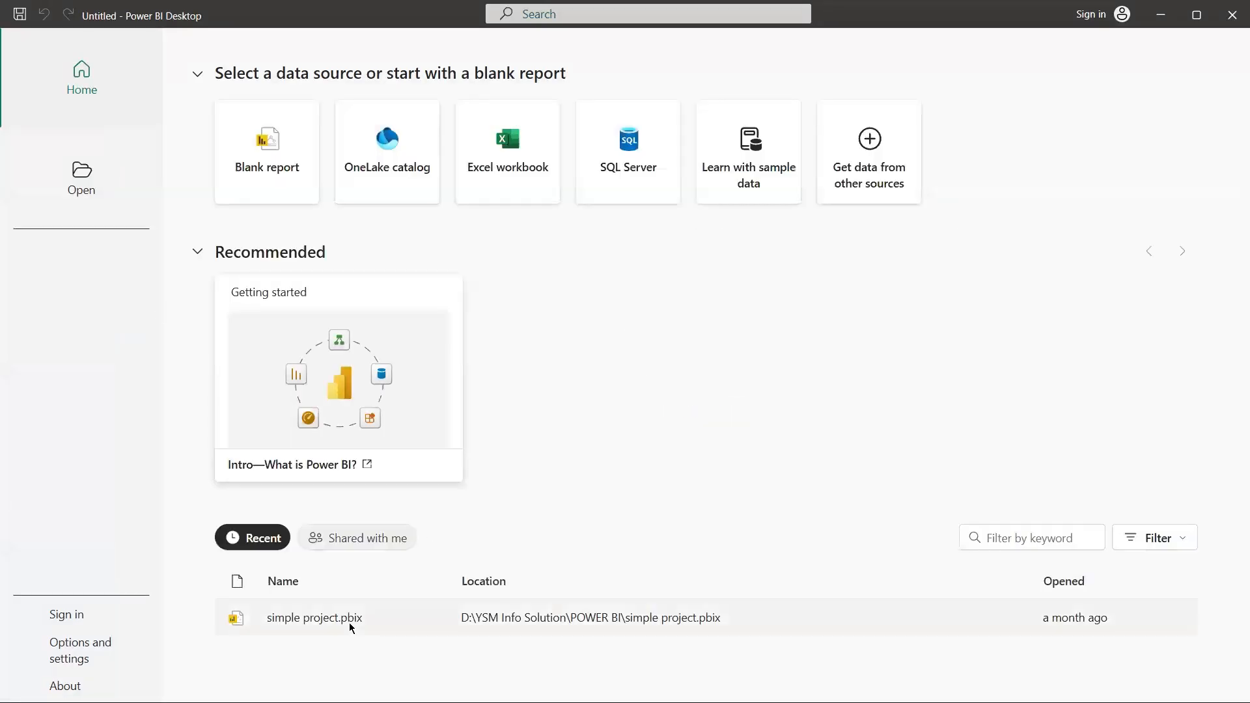
Step: Open simple project.pbix and try repositioning the Sum of Amount by Month and Sum of Profit by Month charts on the page
key(Escape)
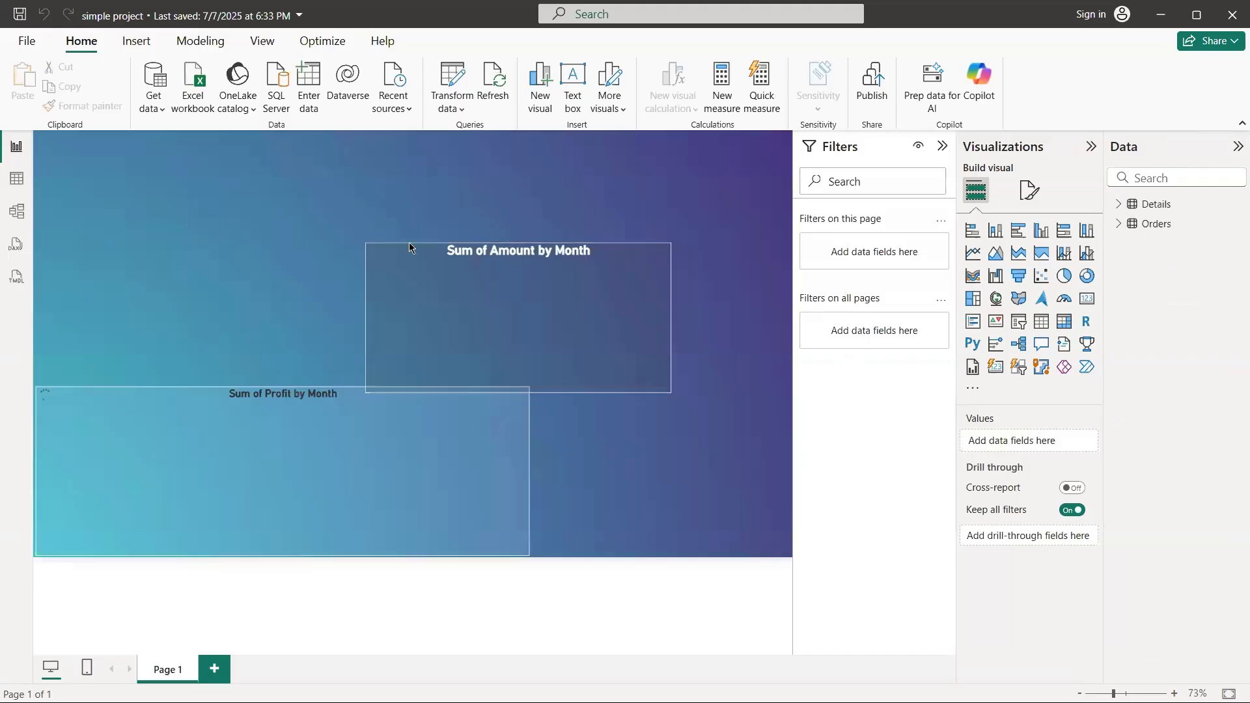
mouse_move(438, 259)
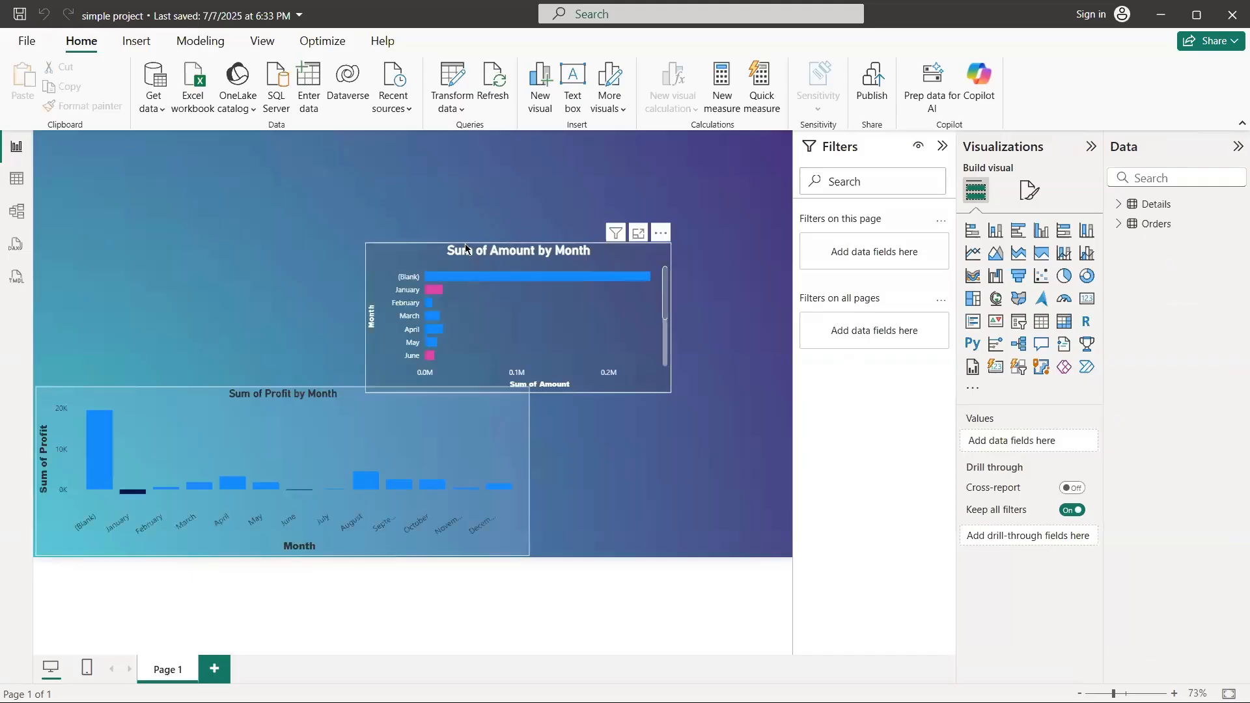
drag(465, 244, 520, 167)
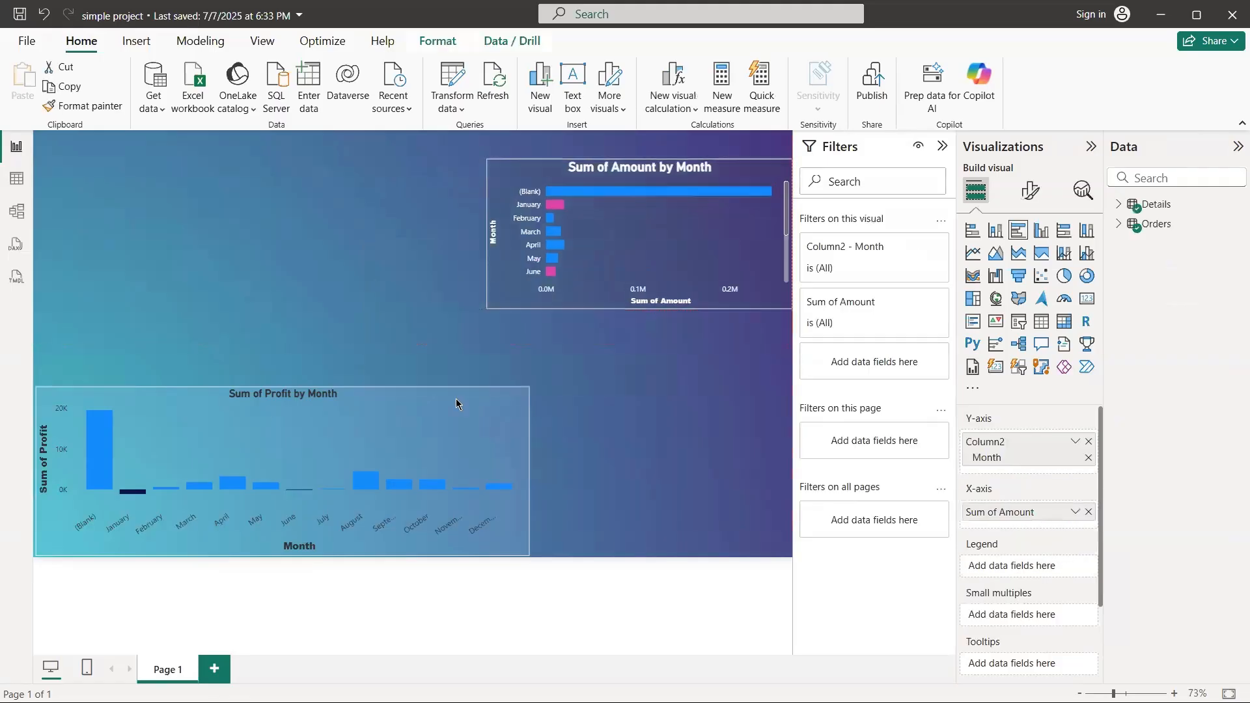
mouse_move(438, 389)
mouse_down()
mouse_move(424, 390)
mouse_move(440, 399)
mouse_move(482, 378)
mouse_move(458, 382)
mouse_up()
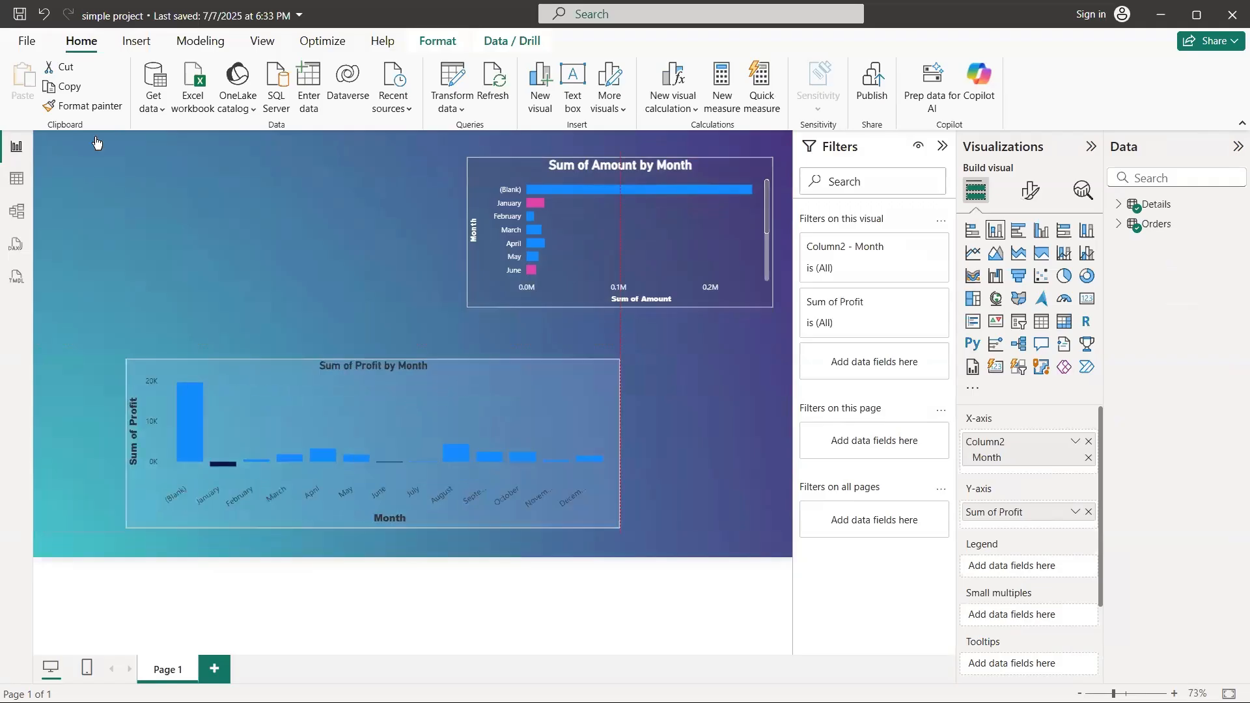
key(ctrl+z)
click(278, 217)
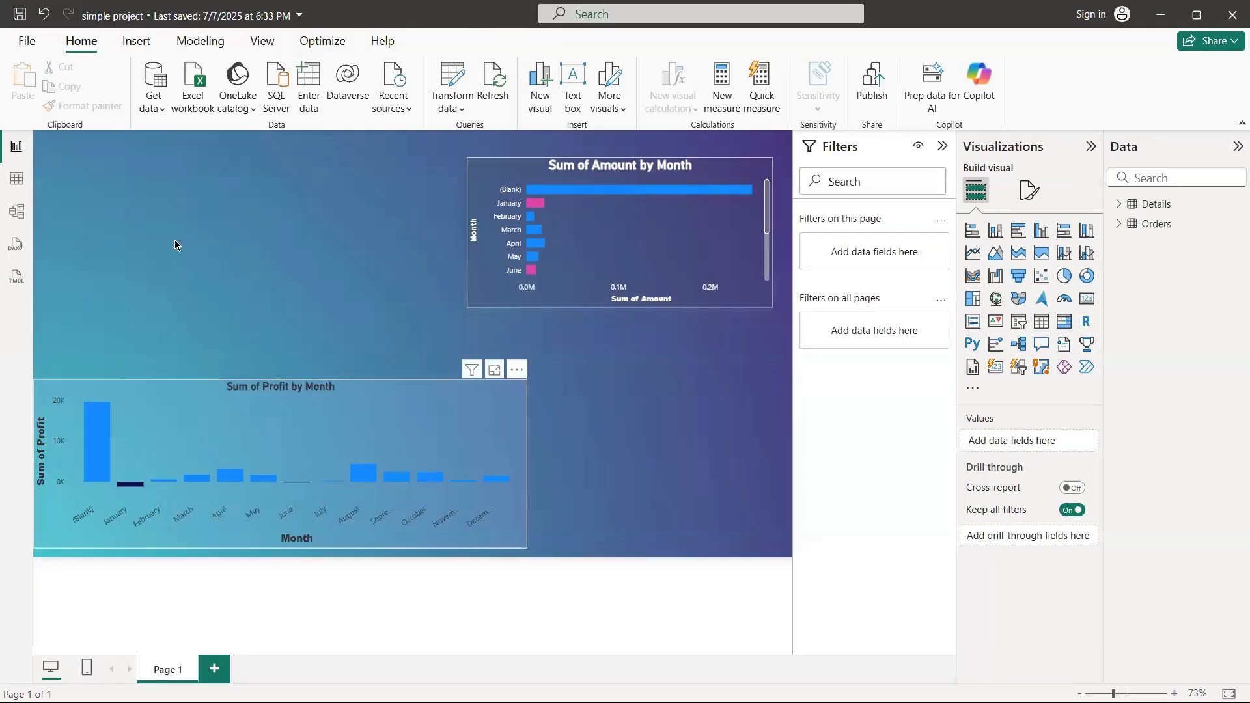
Step: Create a blank report and choose All_Applicant_Total_Data.xlsx from the Project folder as its Excel data source
click(21, 42)
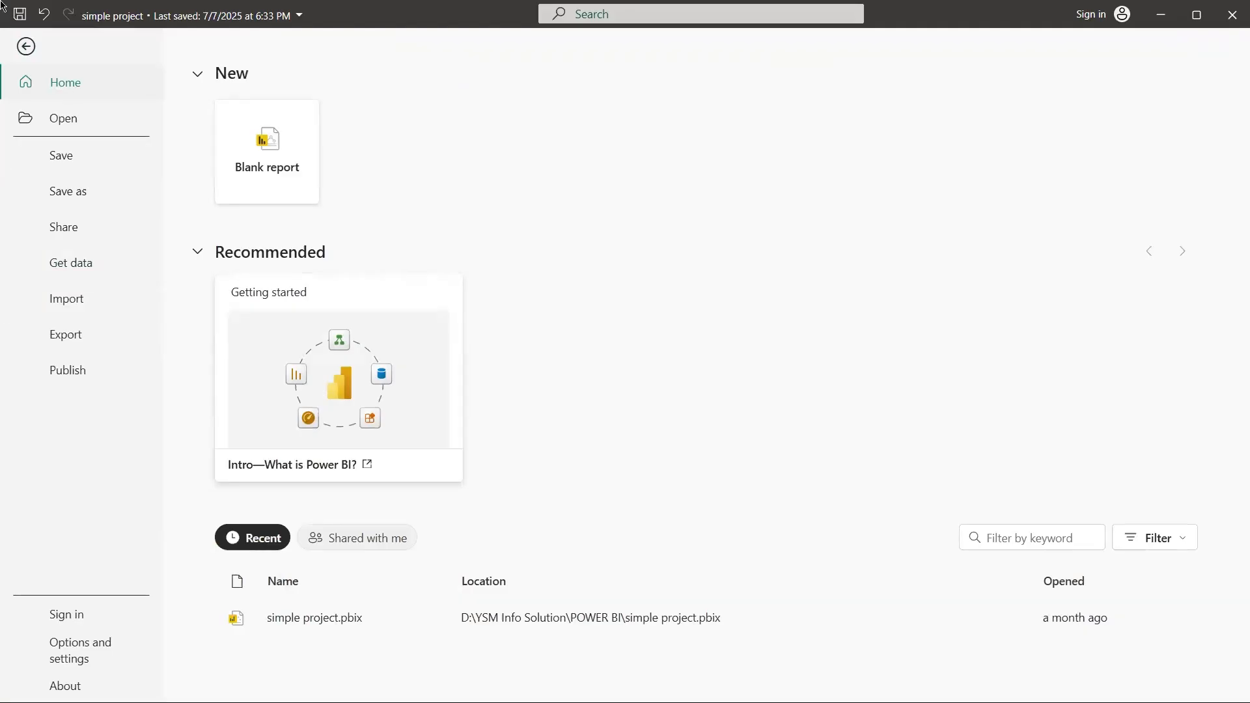
click(248, 166)
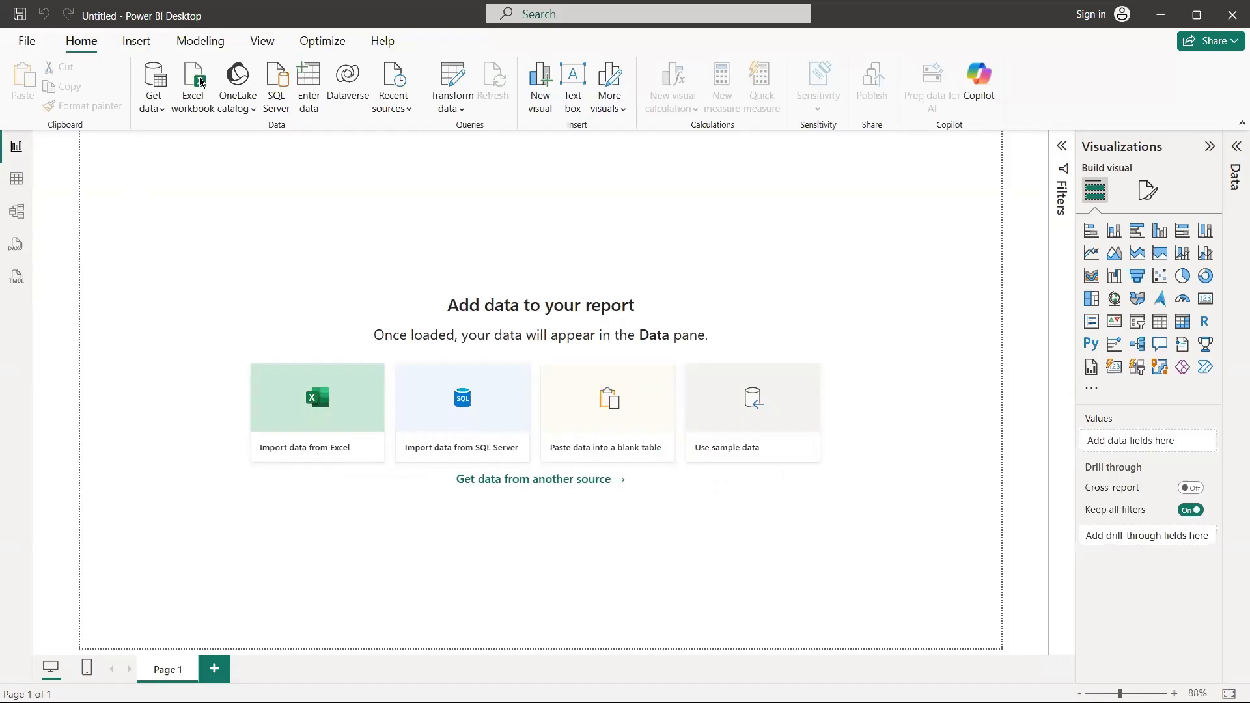
click(157, 83)
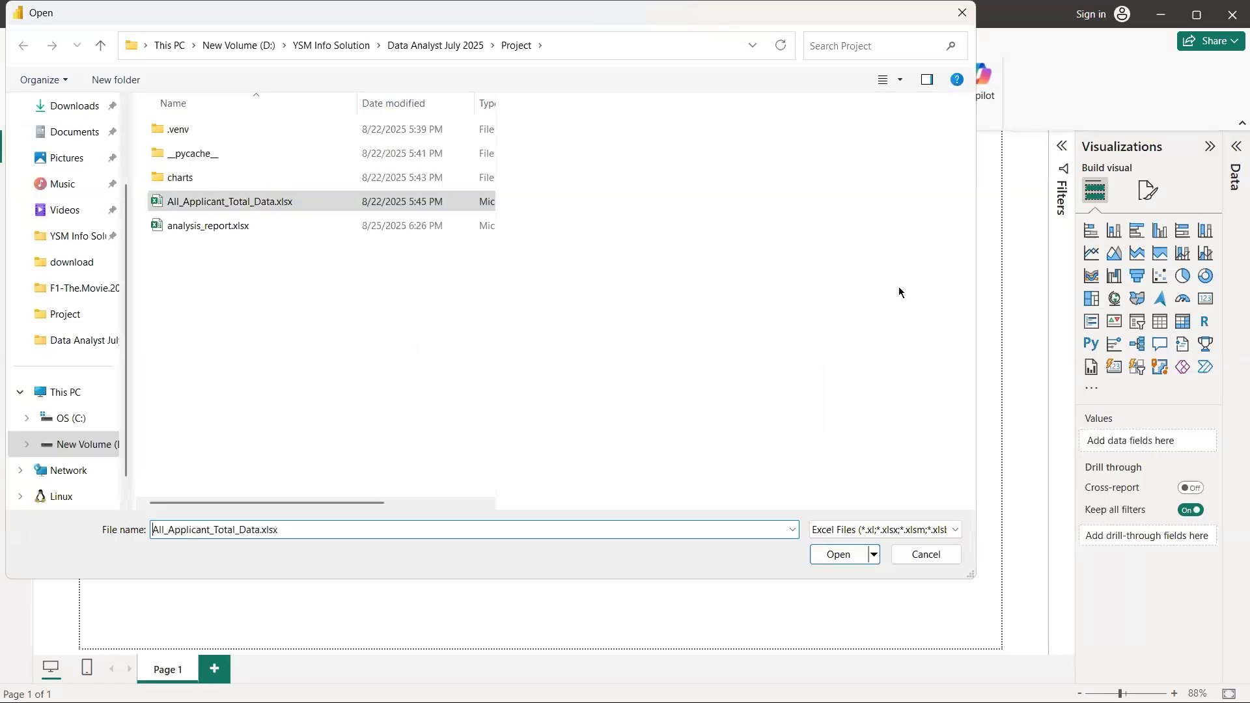
click(838, 555)
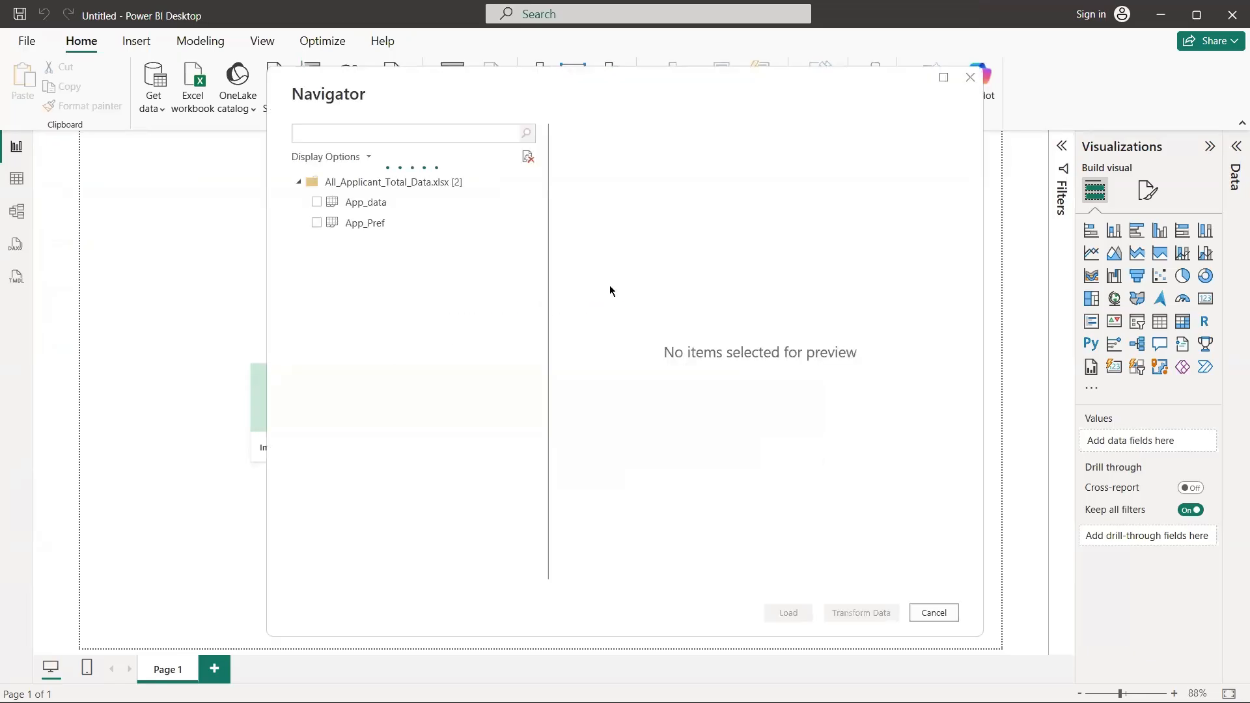
Step: Load the App_data sheet into the report and display its records in table view
click(315, 203)
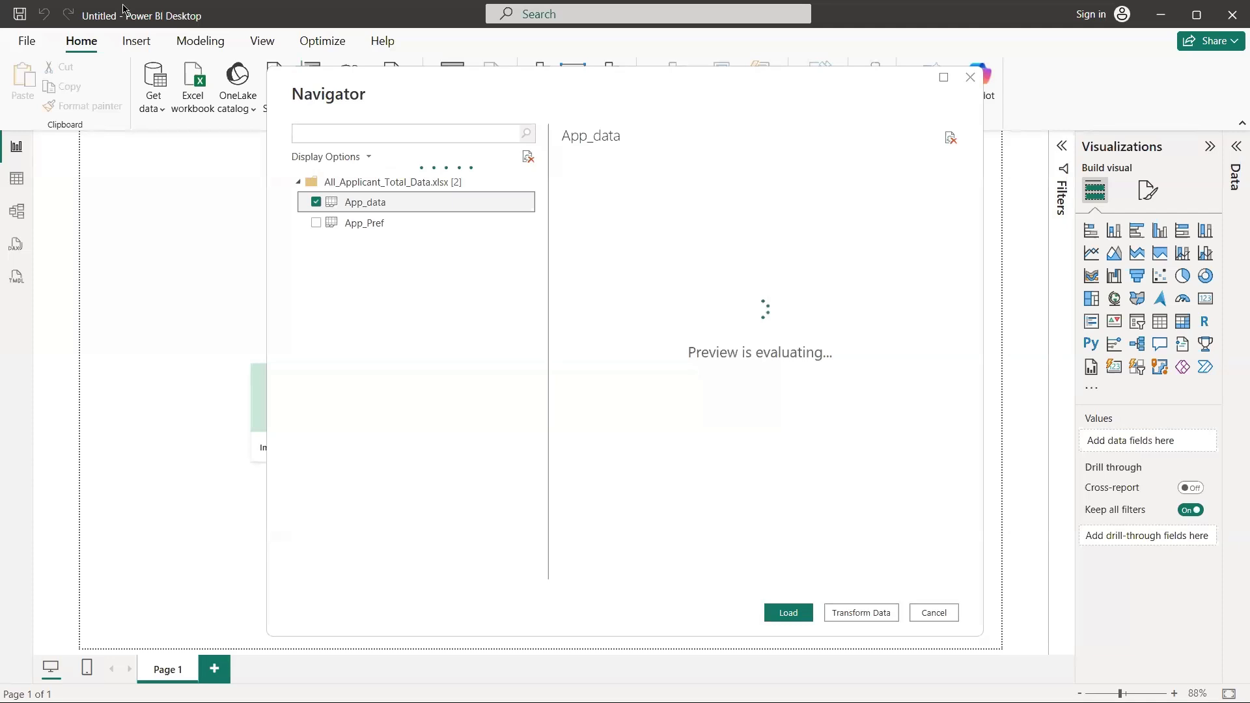
click(789, 616)
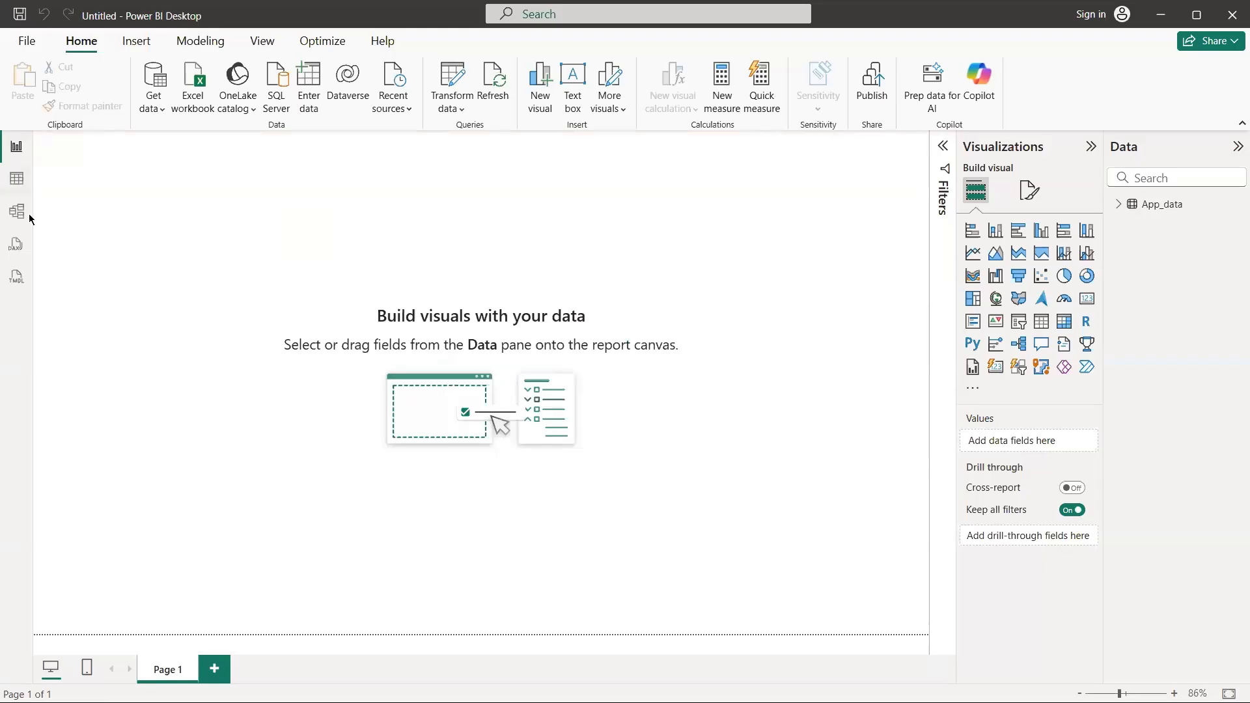
click(16, 178)
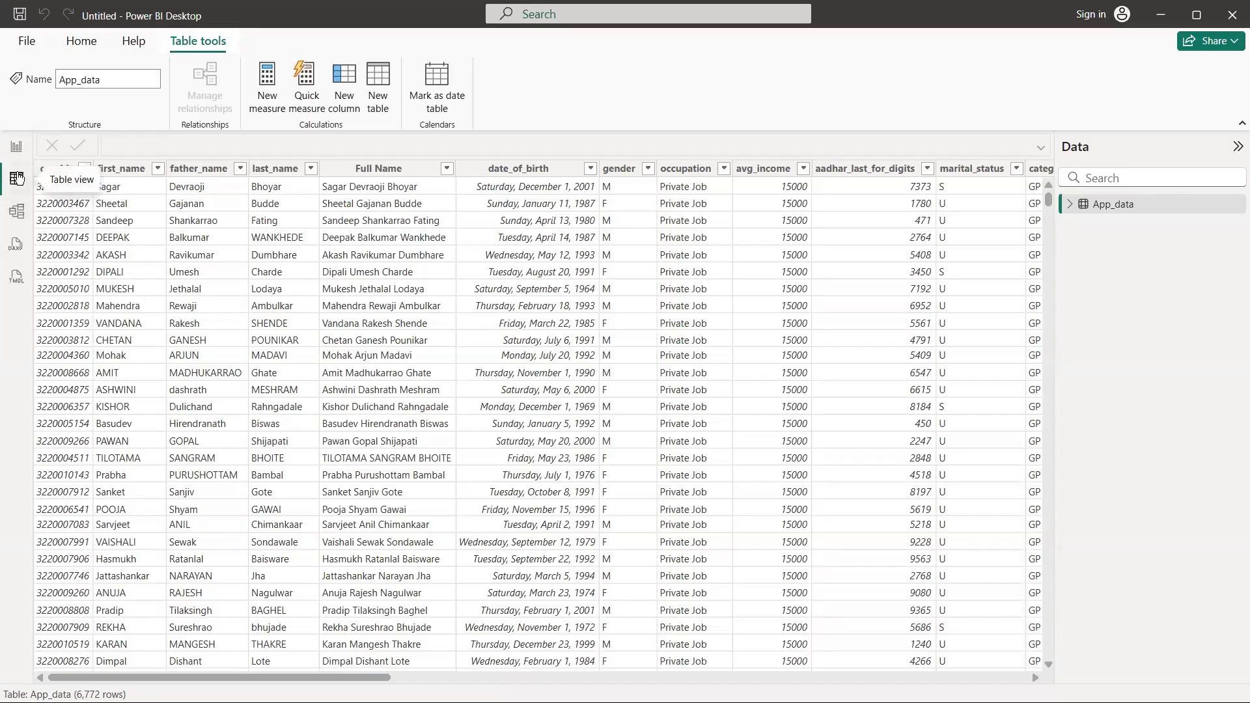
Step: Select the first_name column of App_data in table view and look through its values
click(78, 40)
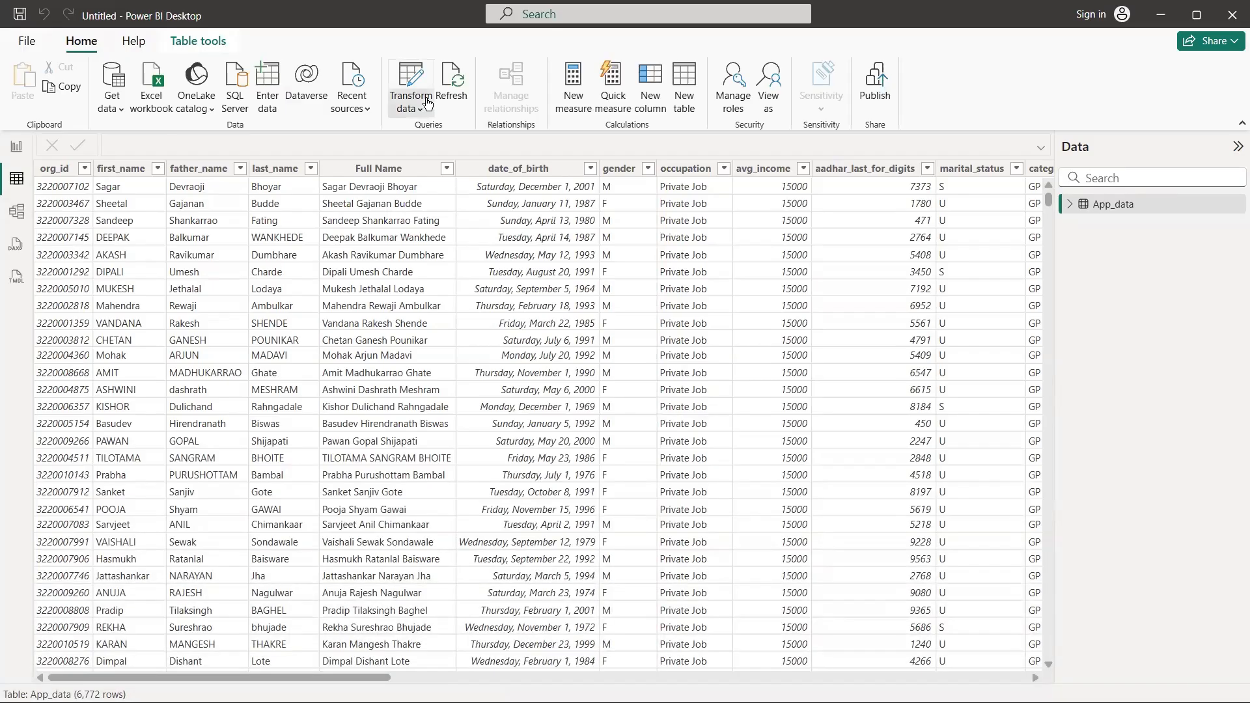
click(427, 102)
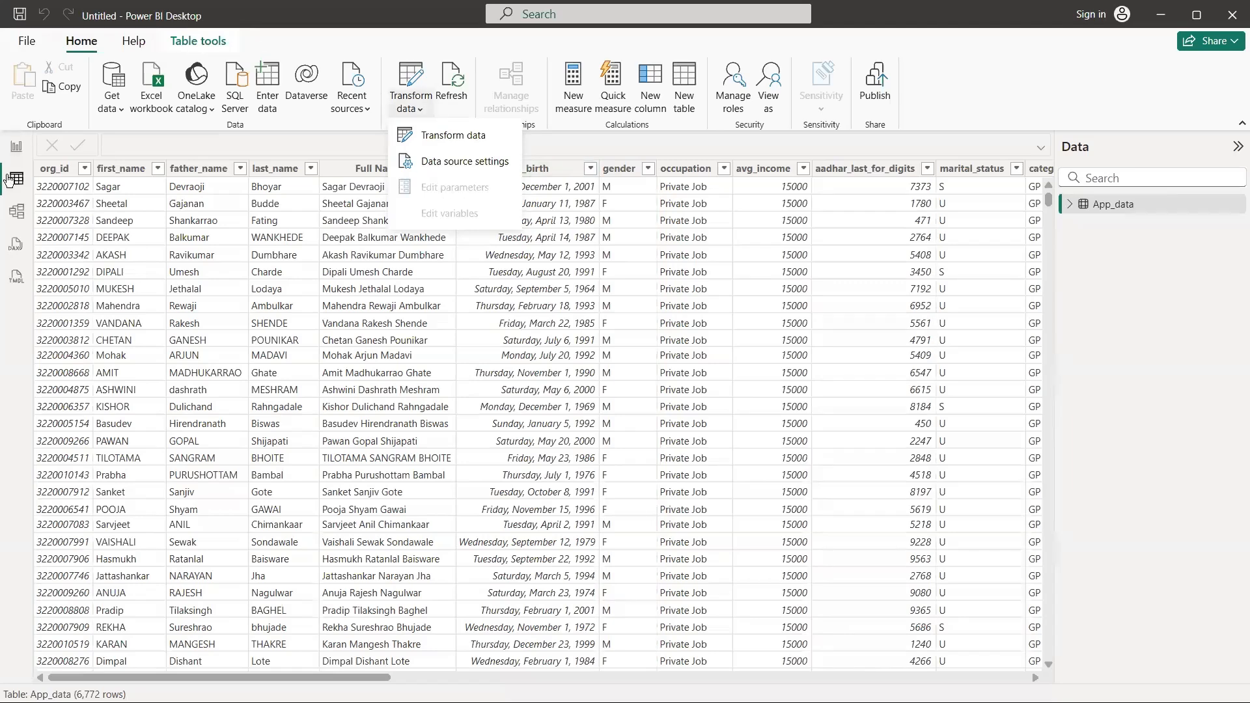
click(113, 171)
click(113, 170)
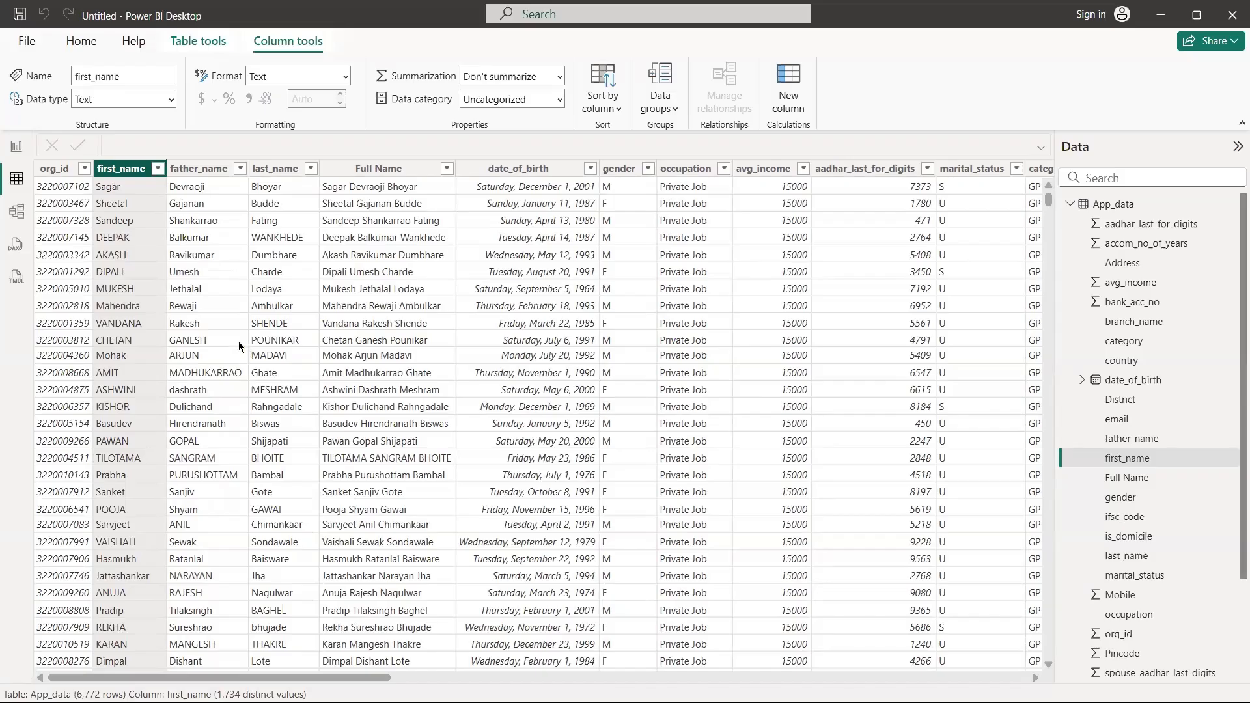
key(Right)
key(Left)
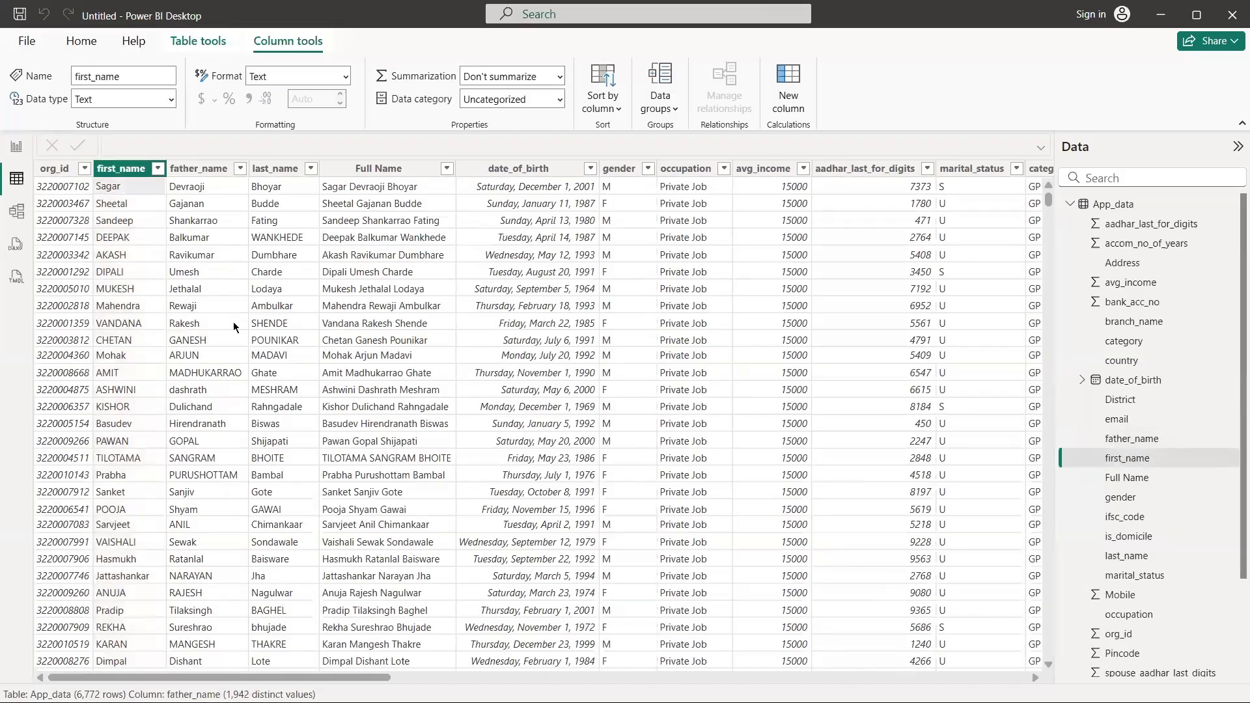
key(Up)
key(Right)
click(122, 171)
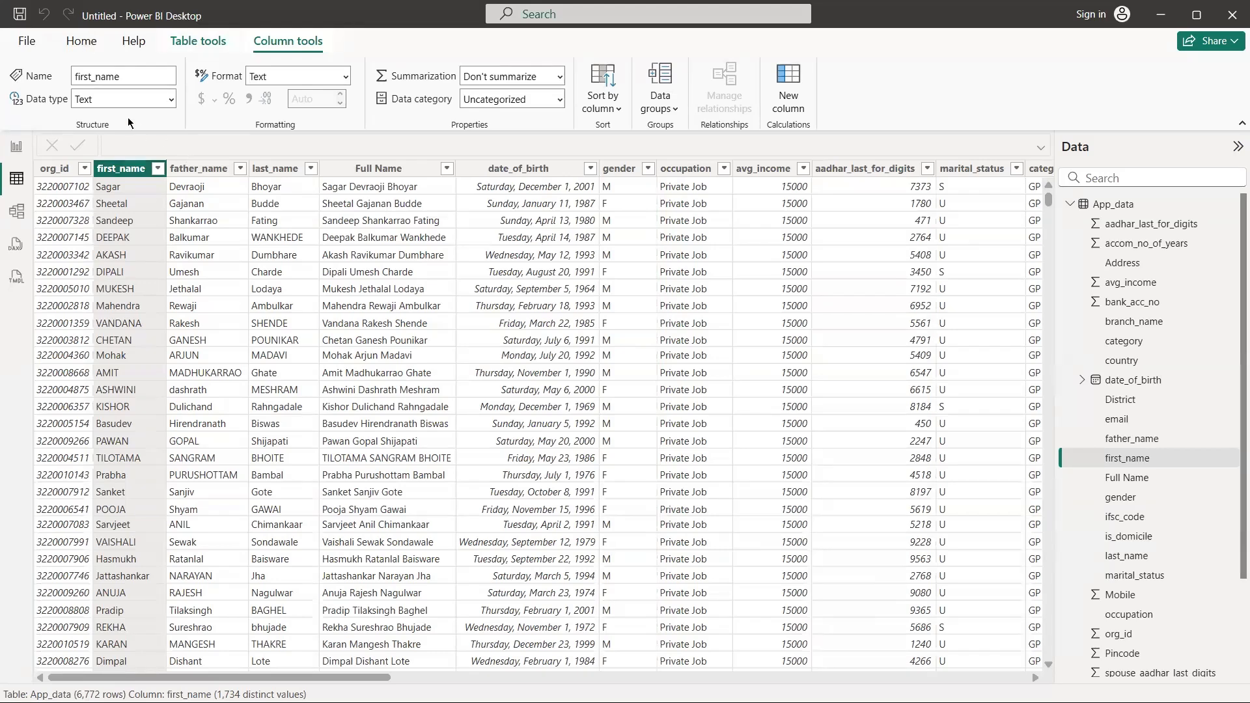
Step: Open the App_data query in Power Query Editor, refresh its data preview and select the first_name column
click(81, 40)
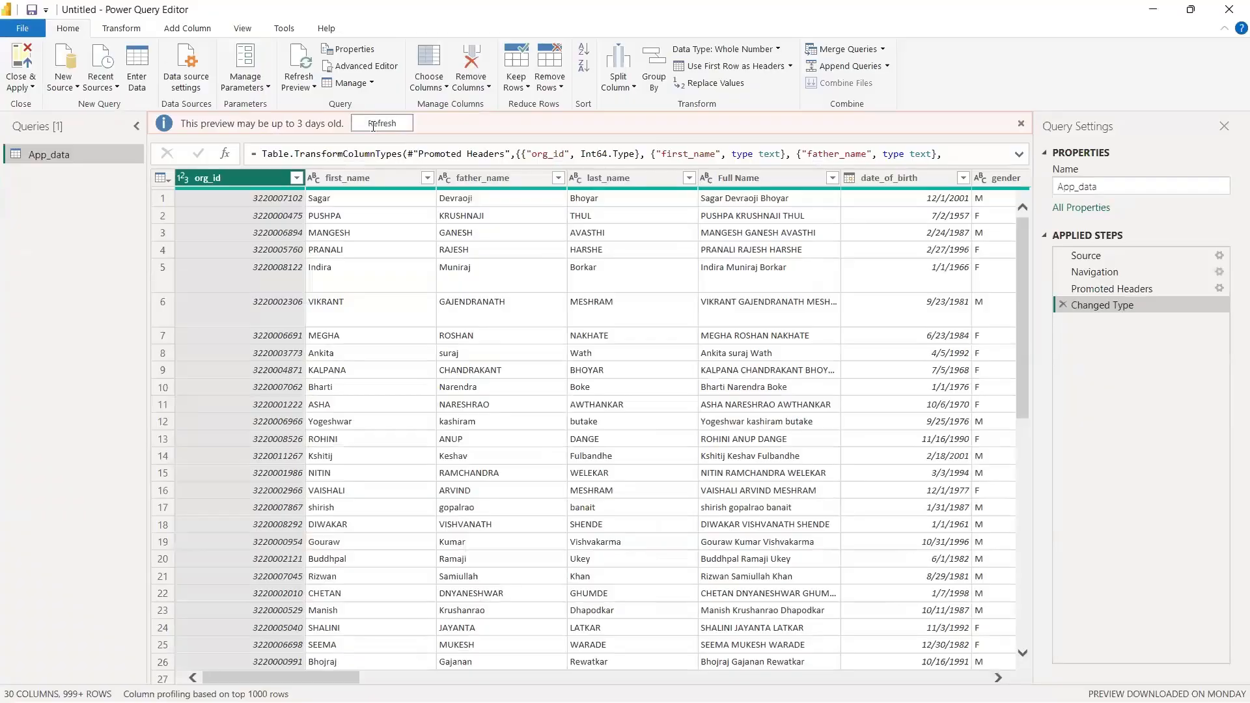
click(375, 125)
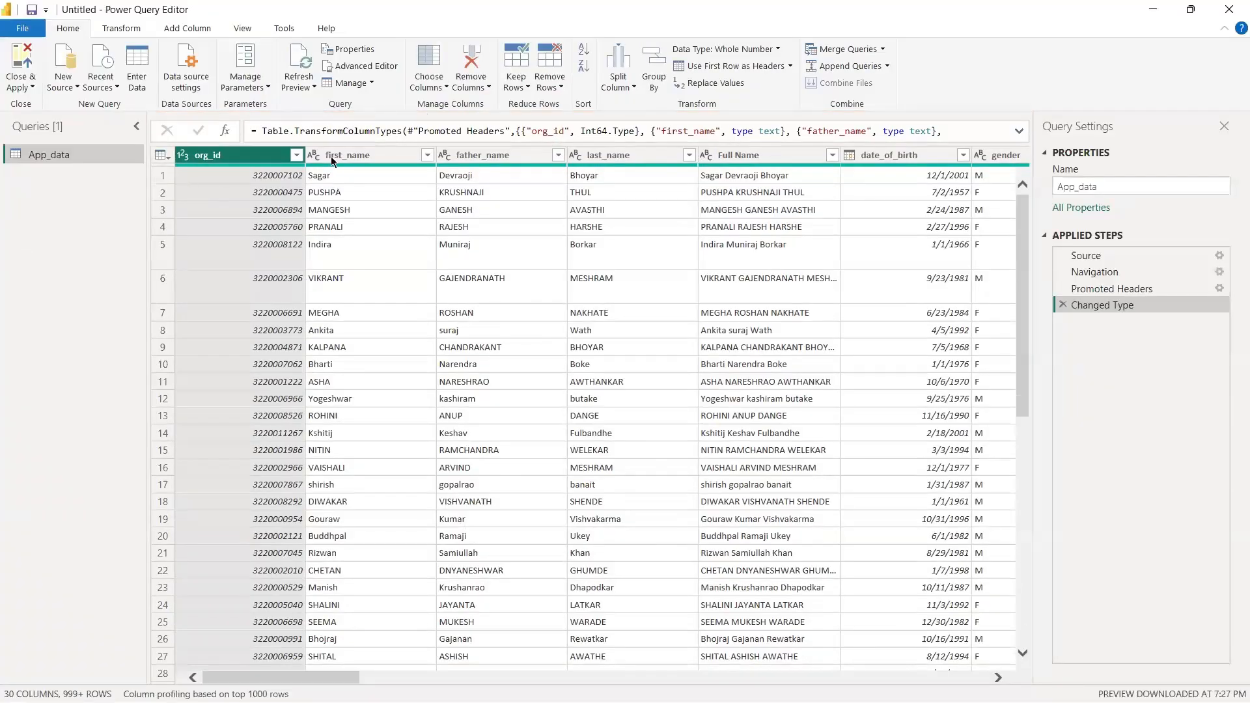
click(343, 156)
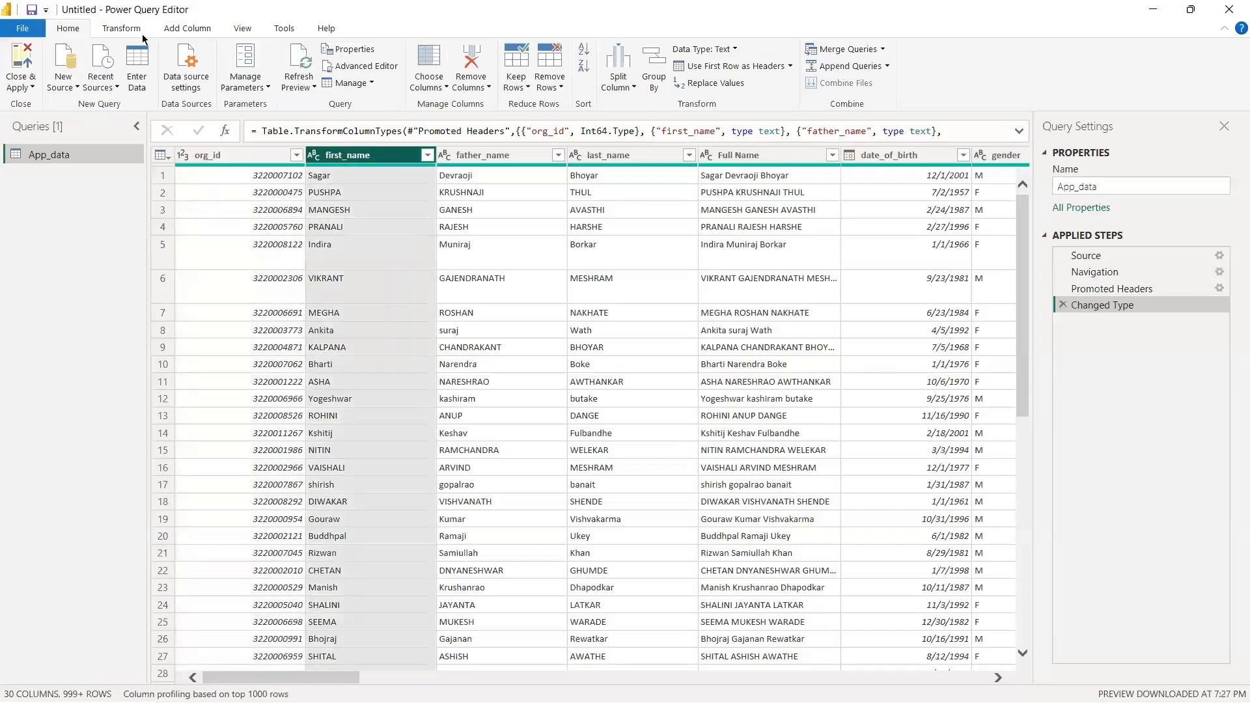
Step: Apply the Trim text format to the Full Name column
click(122, 29)
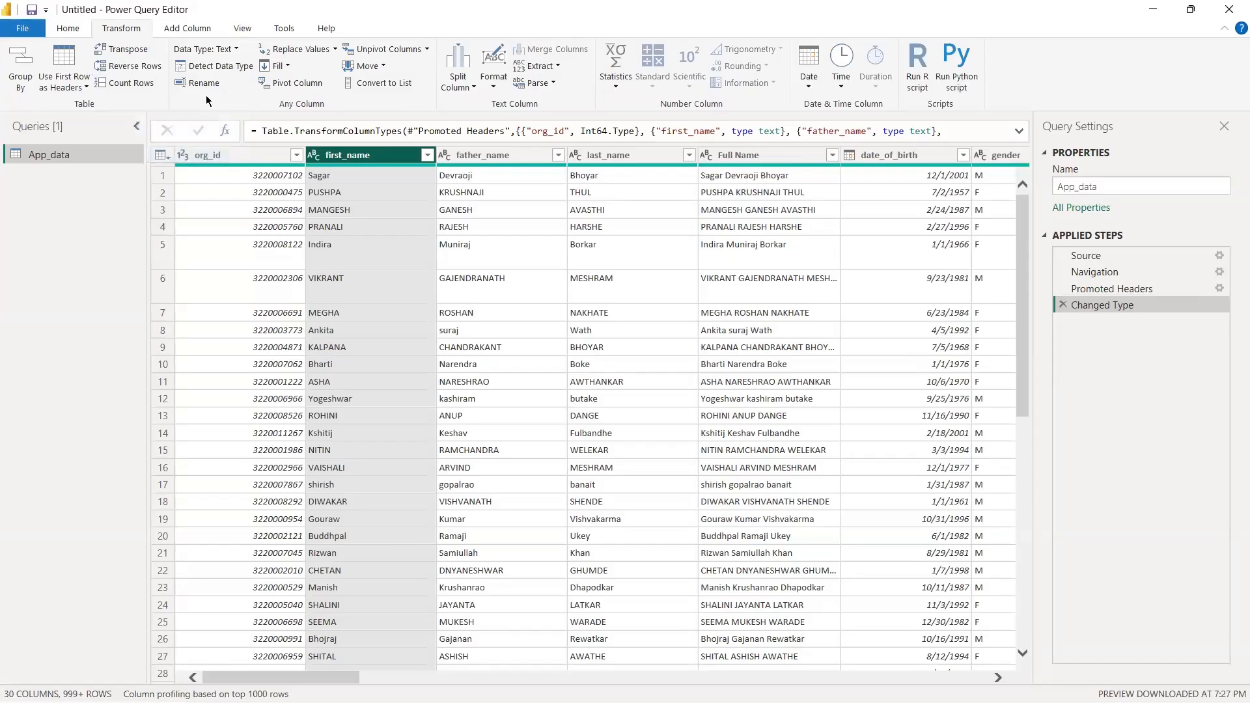
click(493, 78)
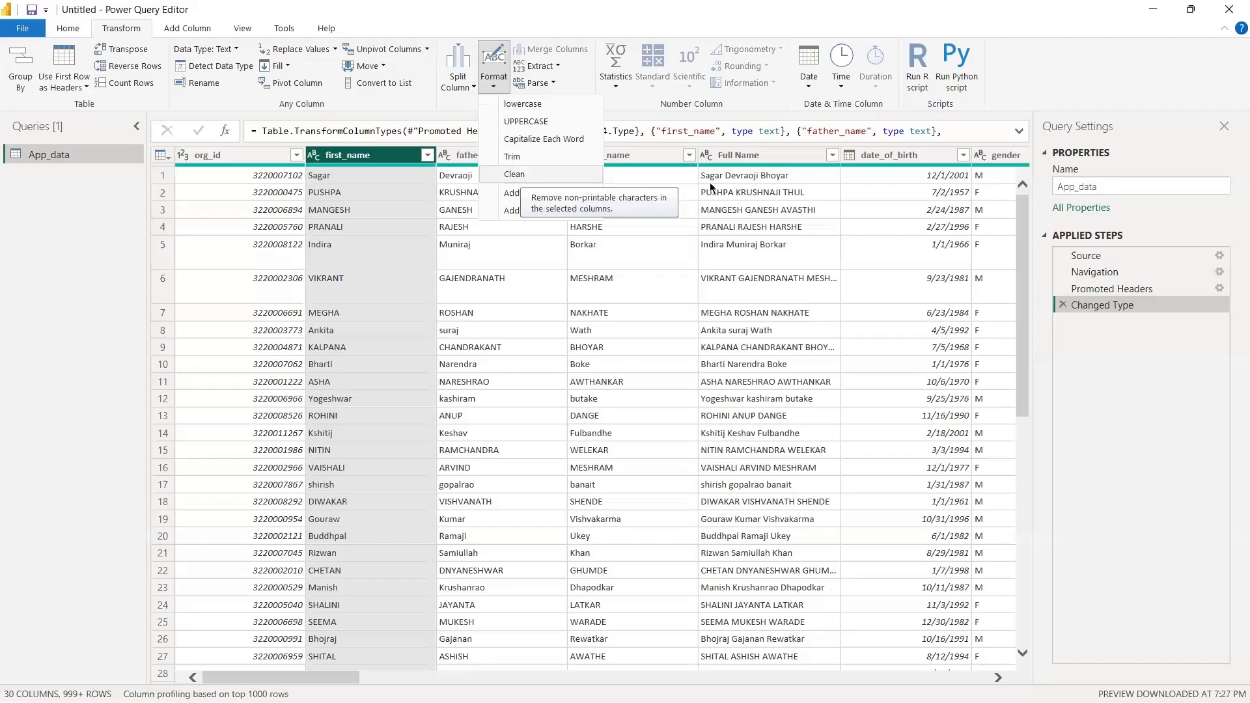
click(746, 156)
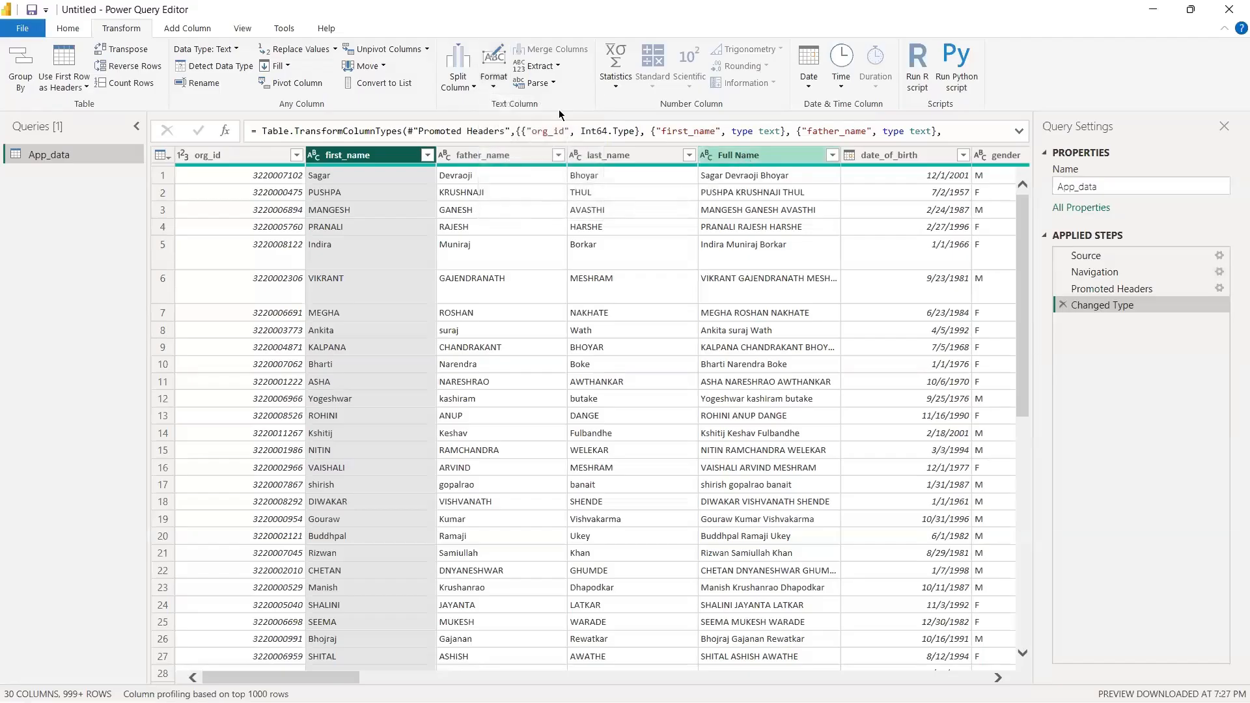
click(492, 73)
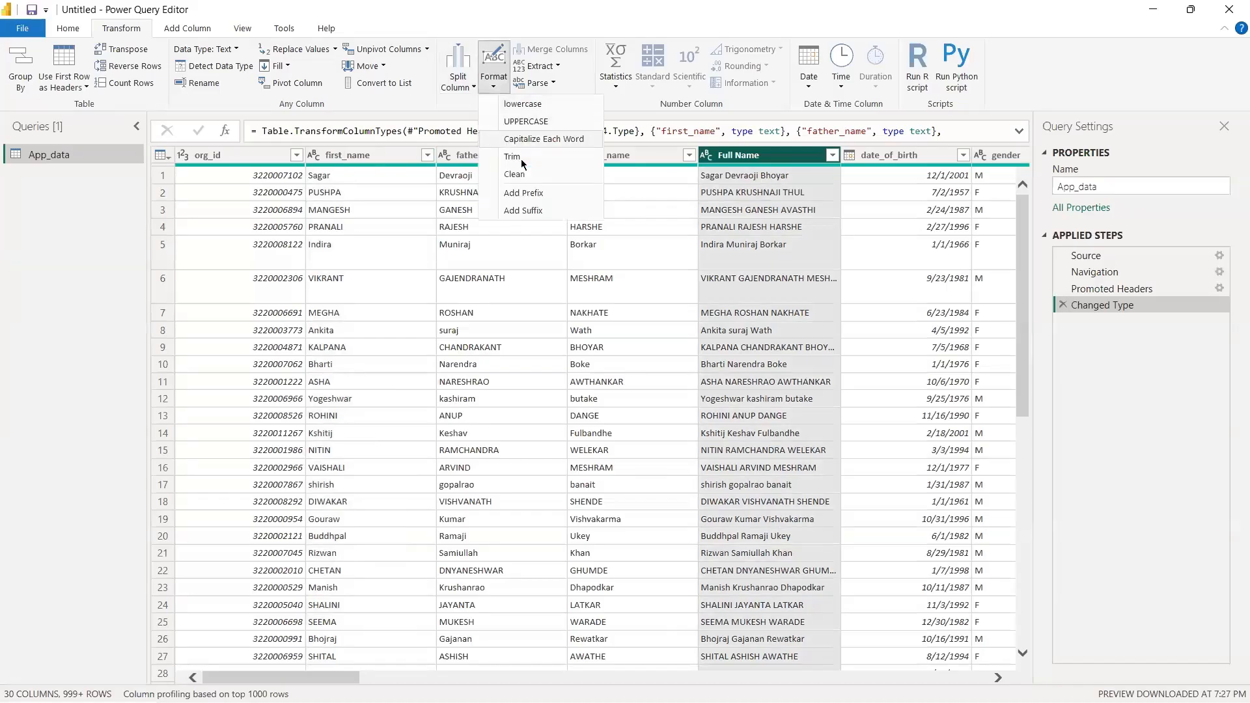
click(714, 215)
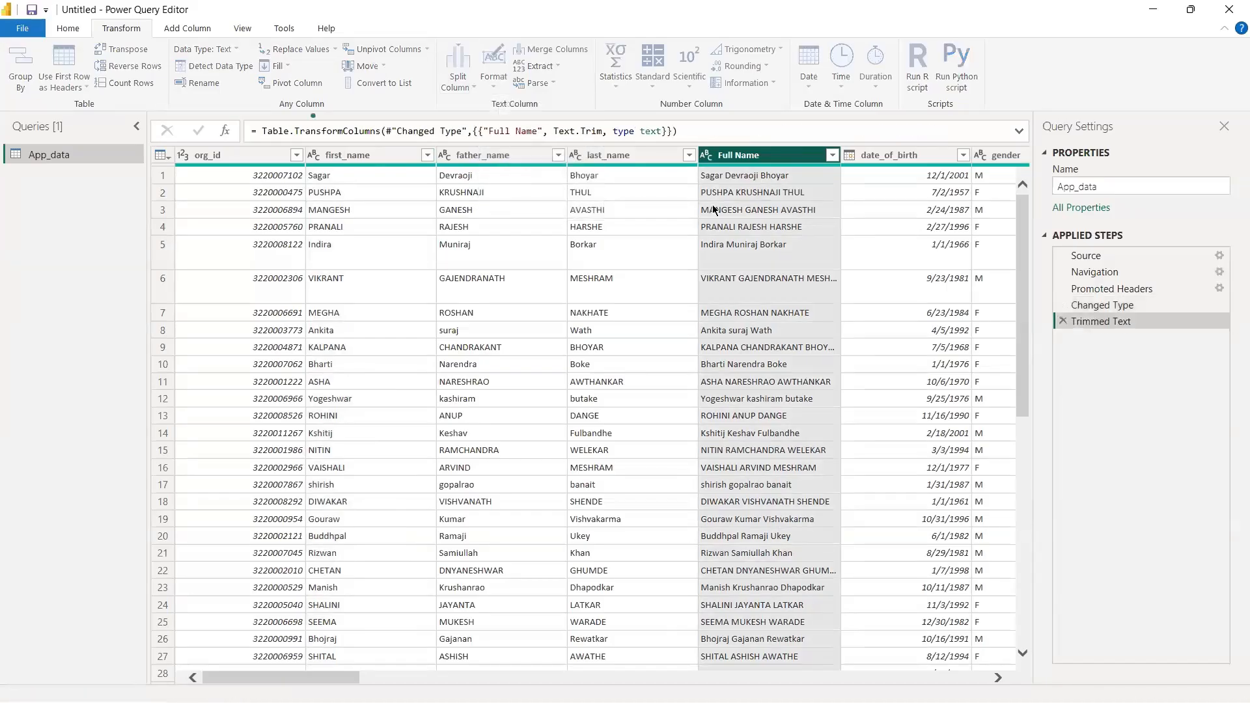
Step: Apply the Clean text format to the father_name column to remove non-printable characters
click(581, 155)
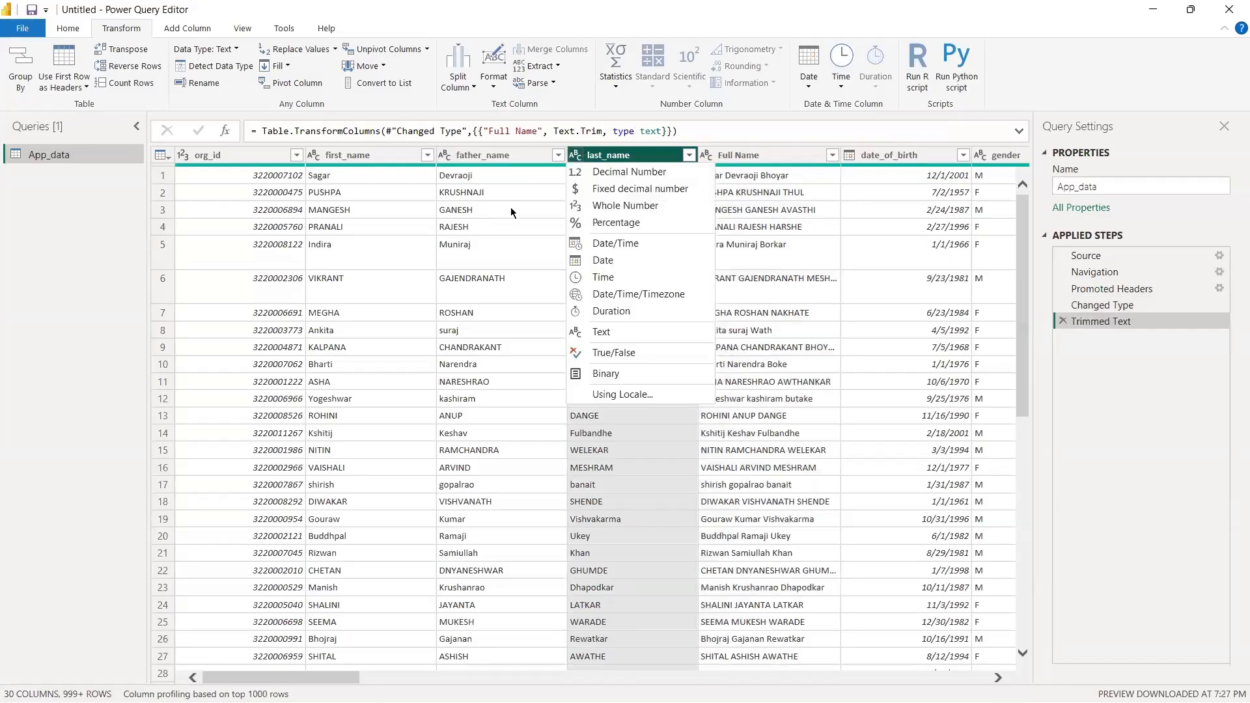
click(486, 152)
click(486, 151)
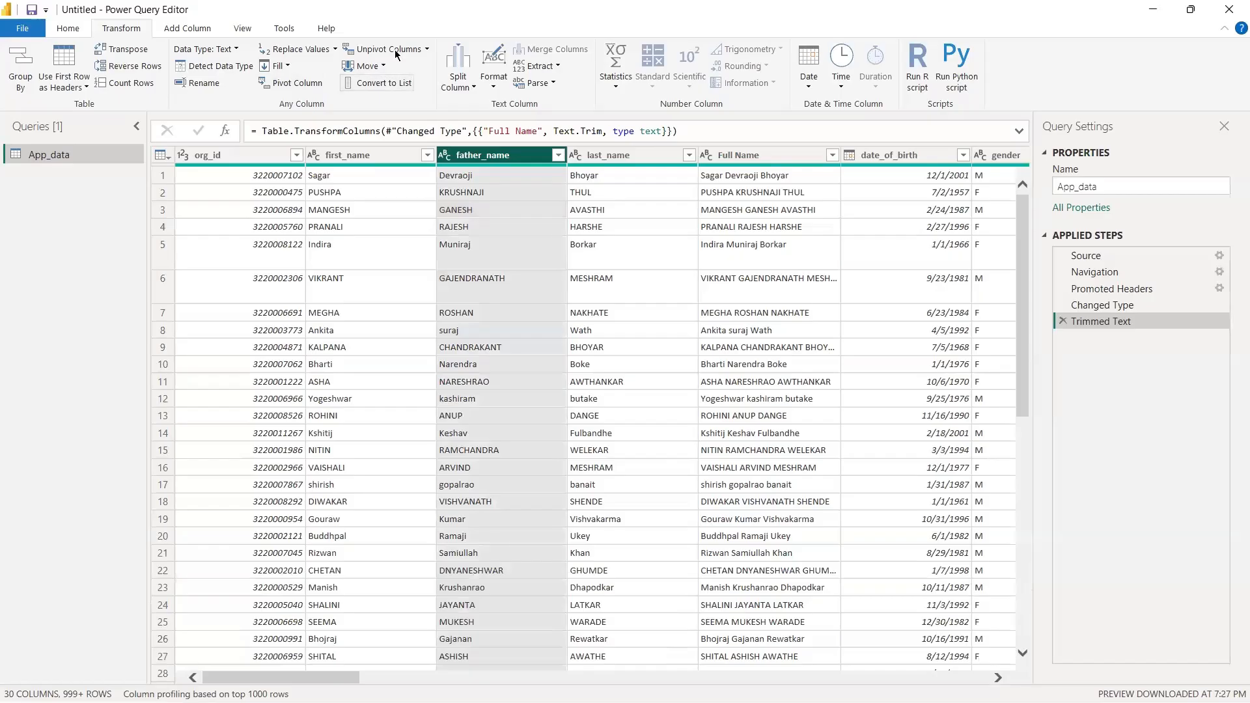
click(492, 84)
click(515, 175)
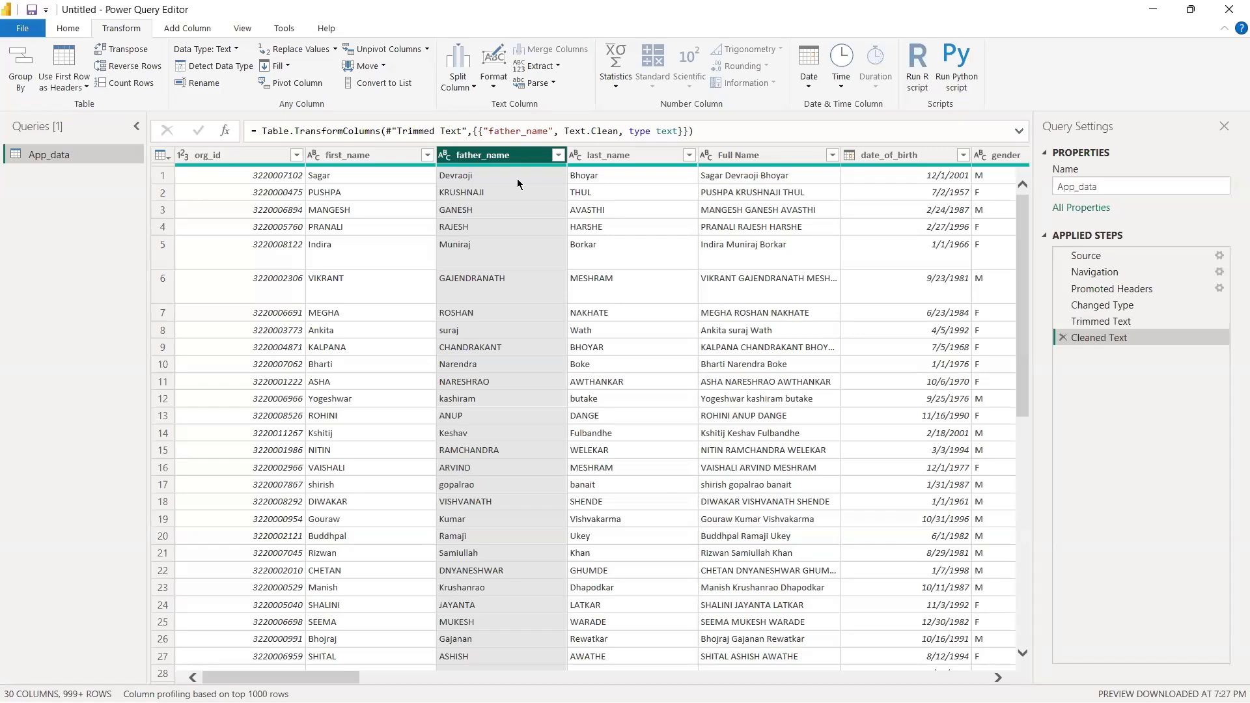
Step: Try removing the father_name column, and discard the Removed Columns step from the query
scroll(517, 179, right, 10)
click(484, 210)
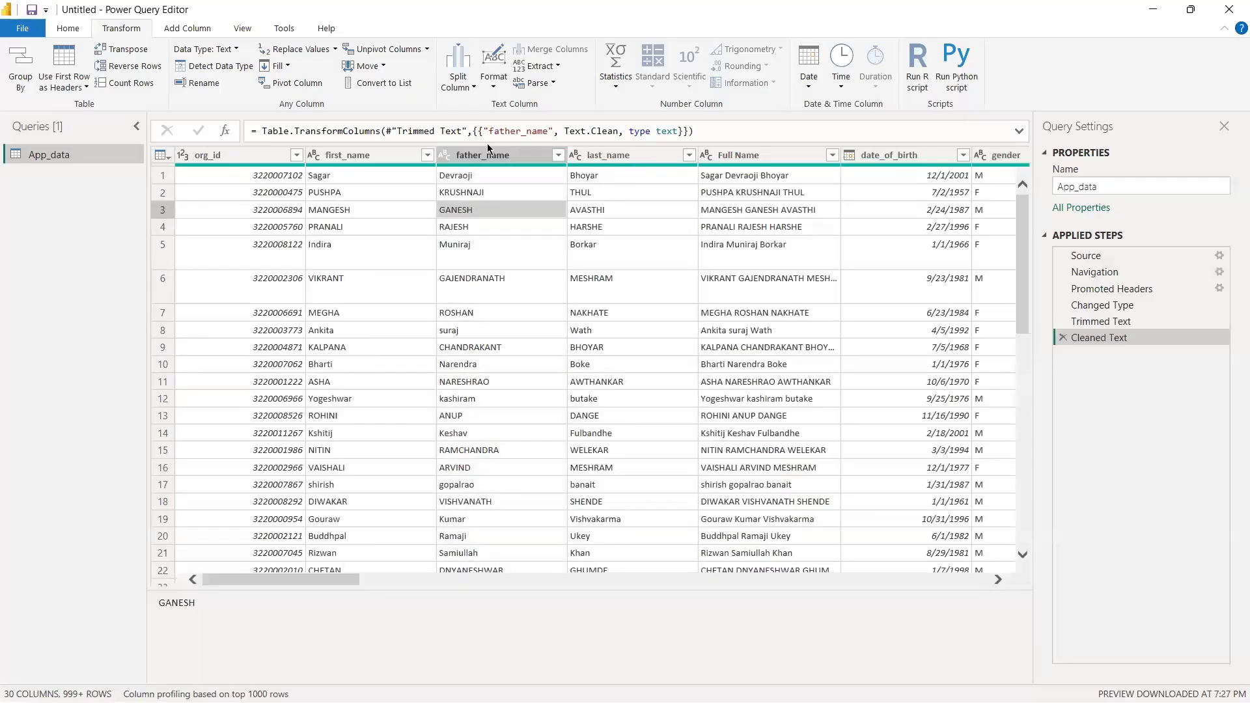
click(483, 155)
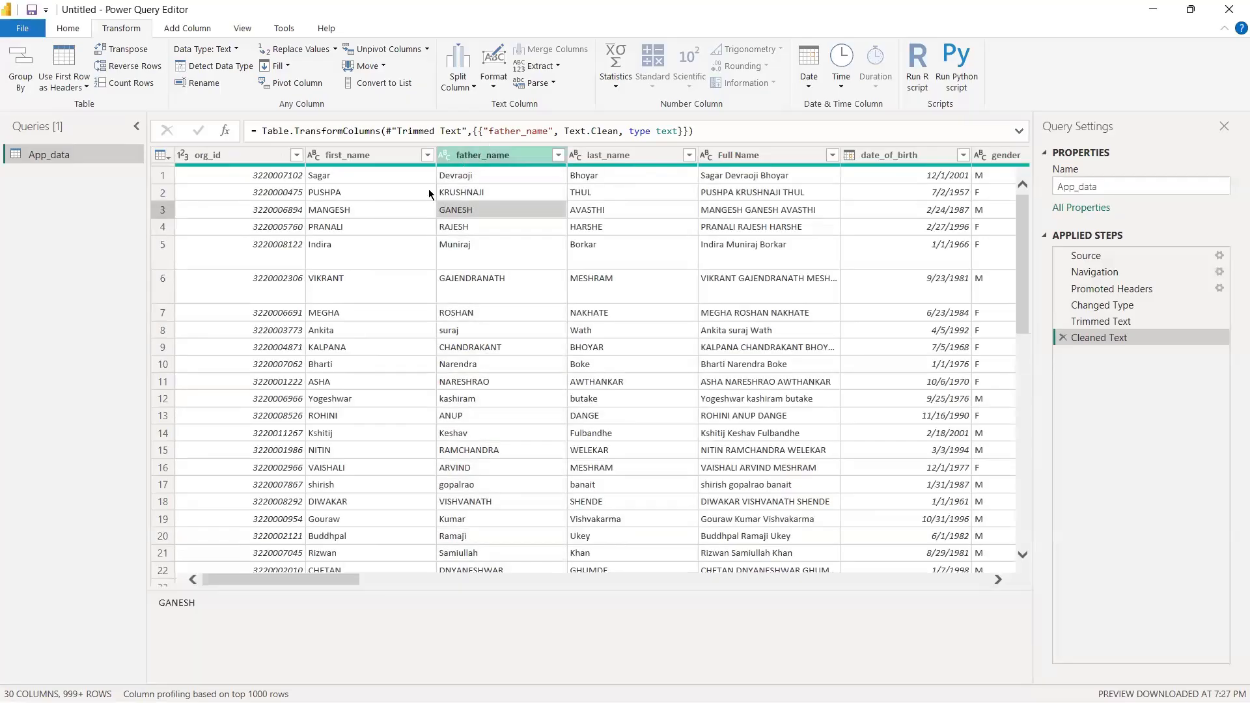
click(69, 28)
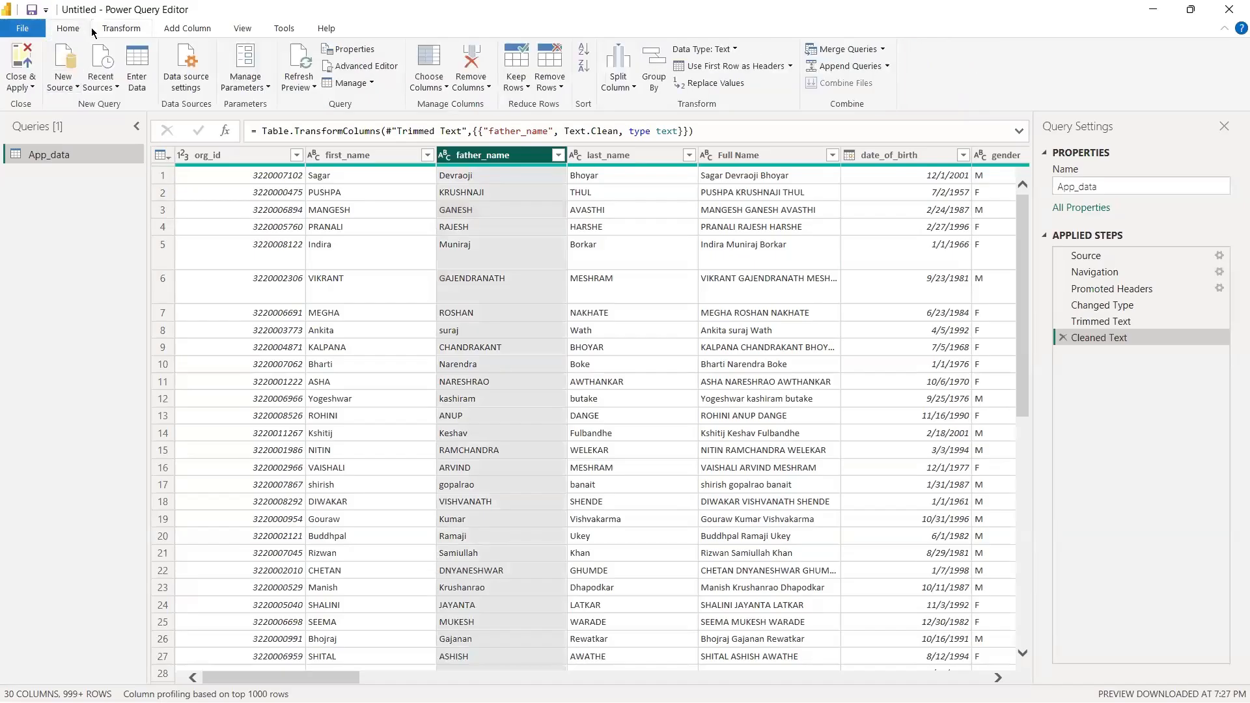
click(299, 60)
key(Delete)
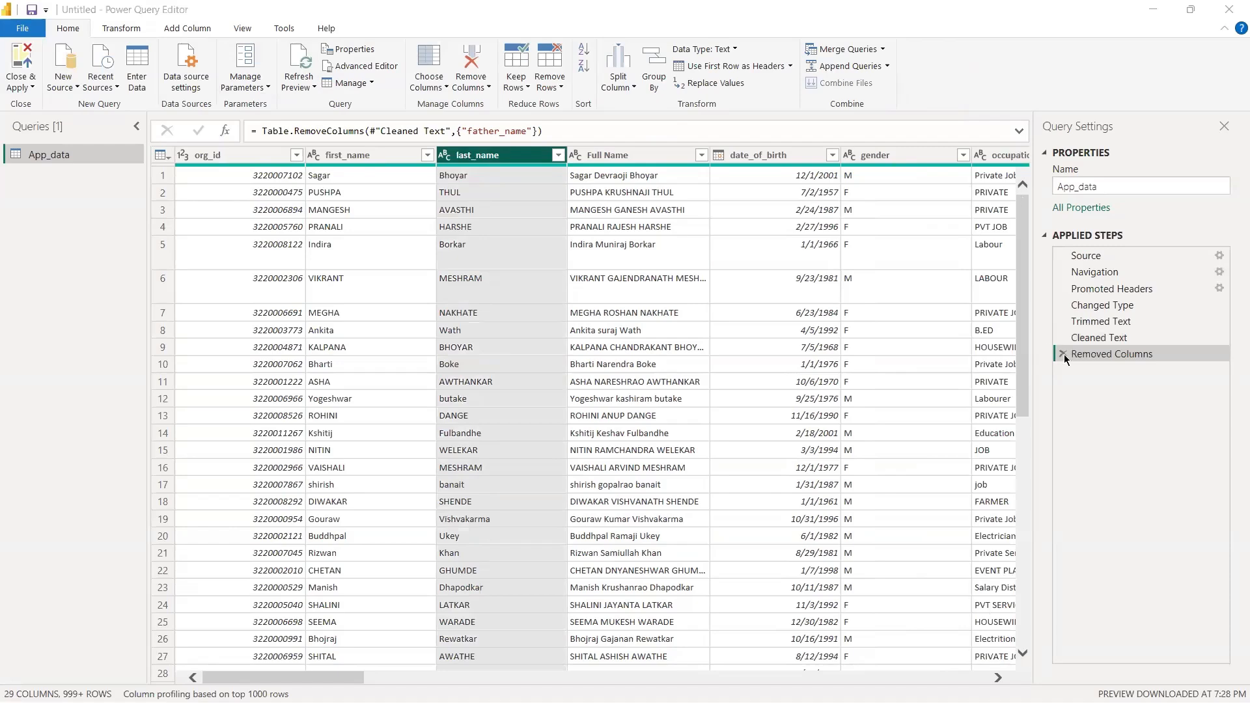
click(1085, 339)
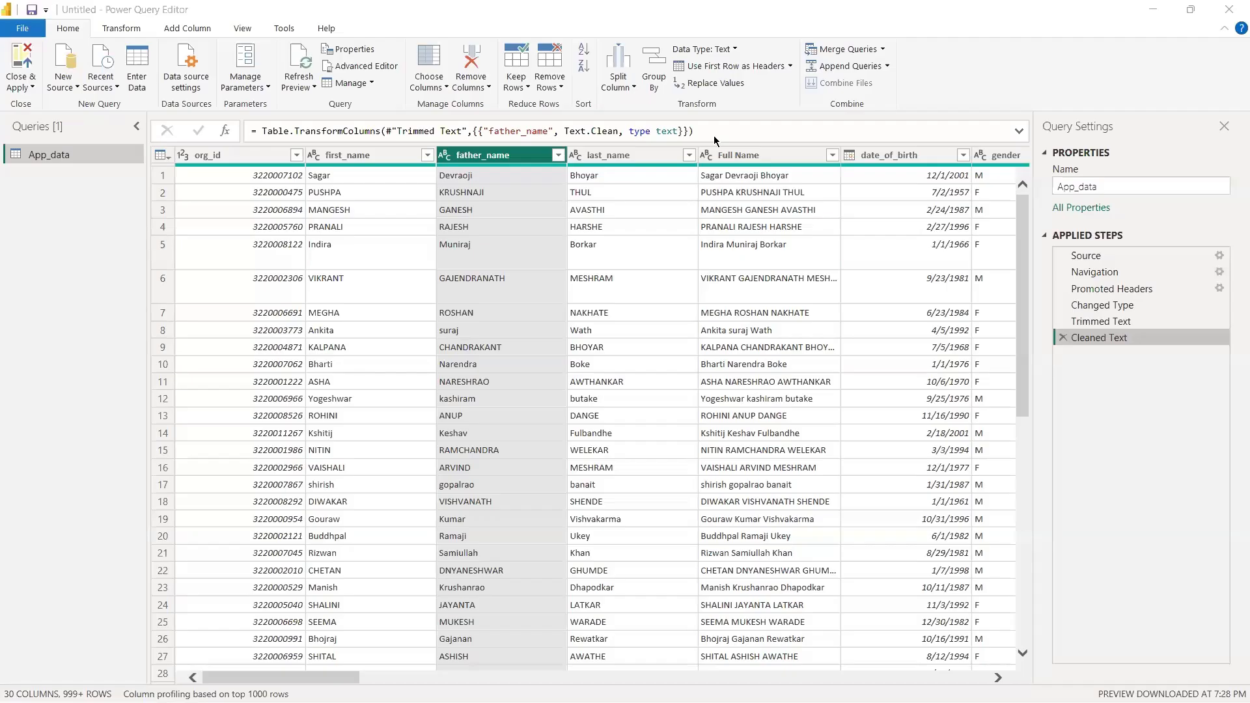
click(523, 222)
click(465, 180)
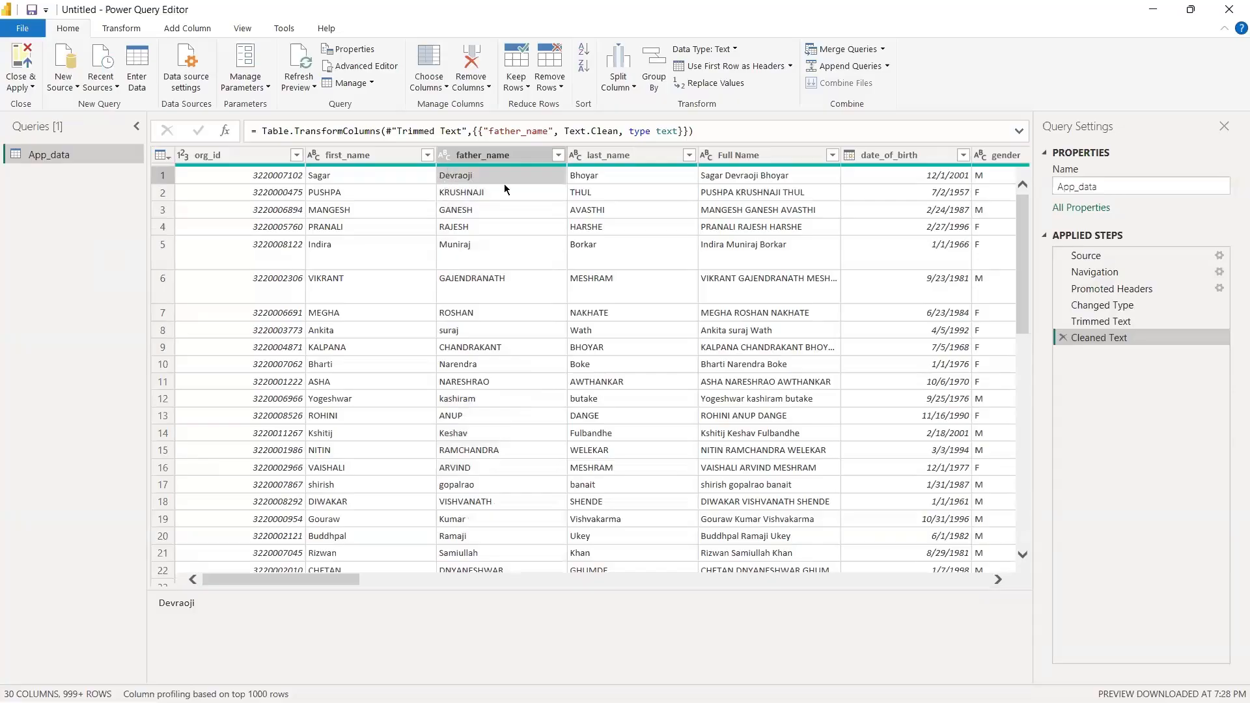
click(480, 158)
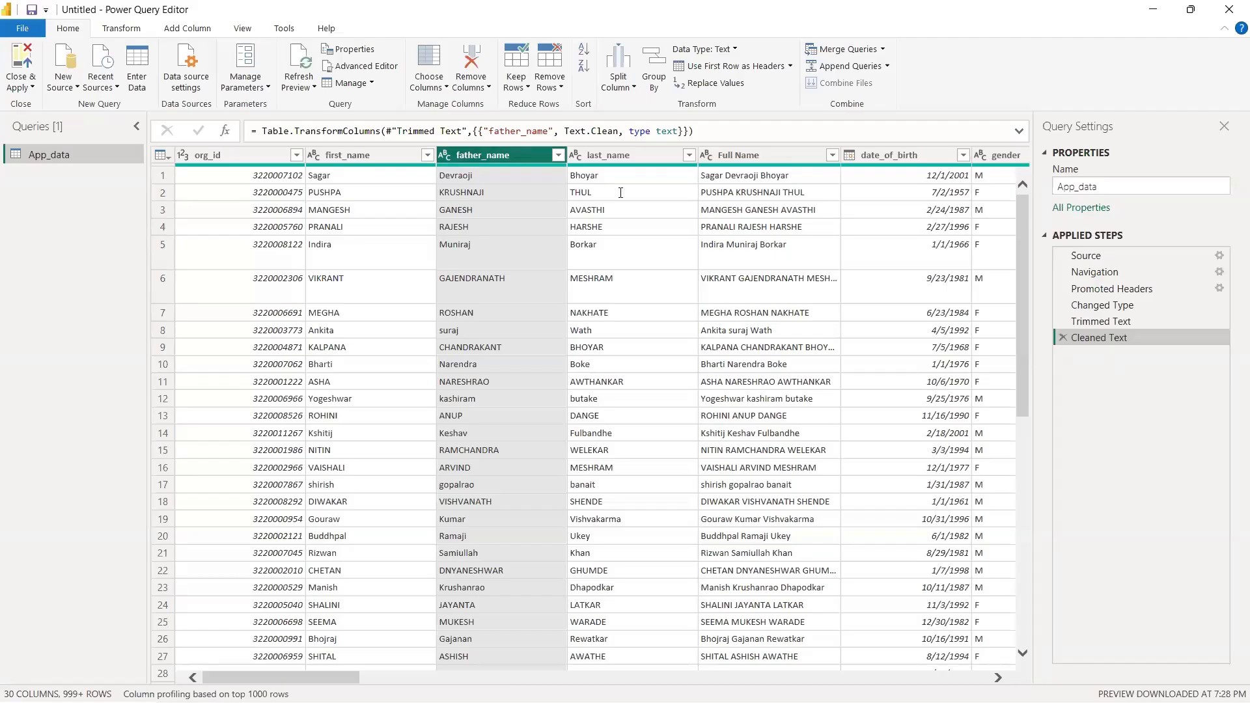
click(522, 190)
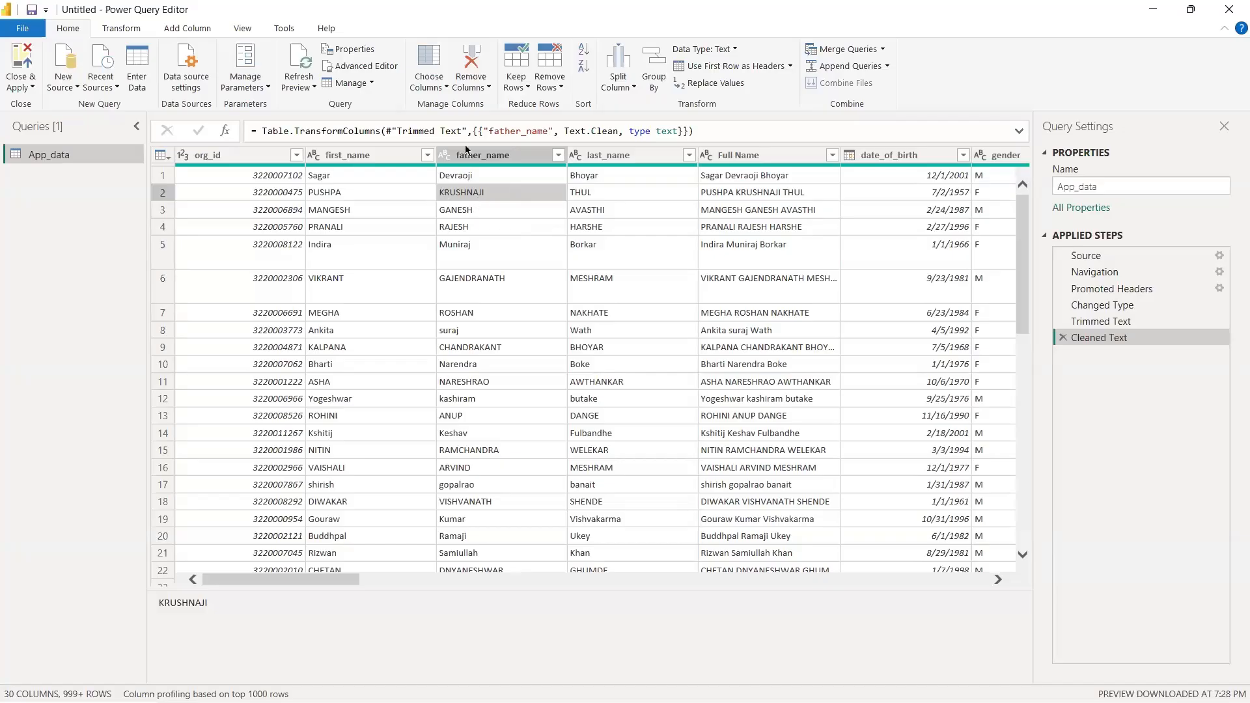
Step: Convert the father_name column's text to lowercase and apply Capitalize Each Word to it
click(502, 155)
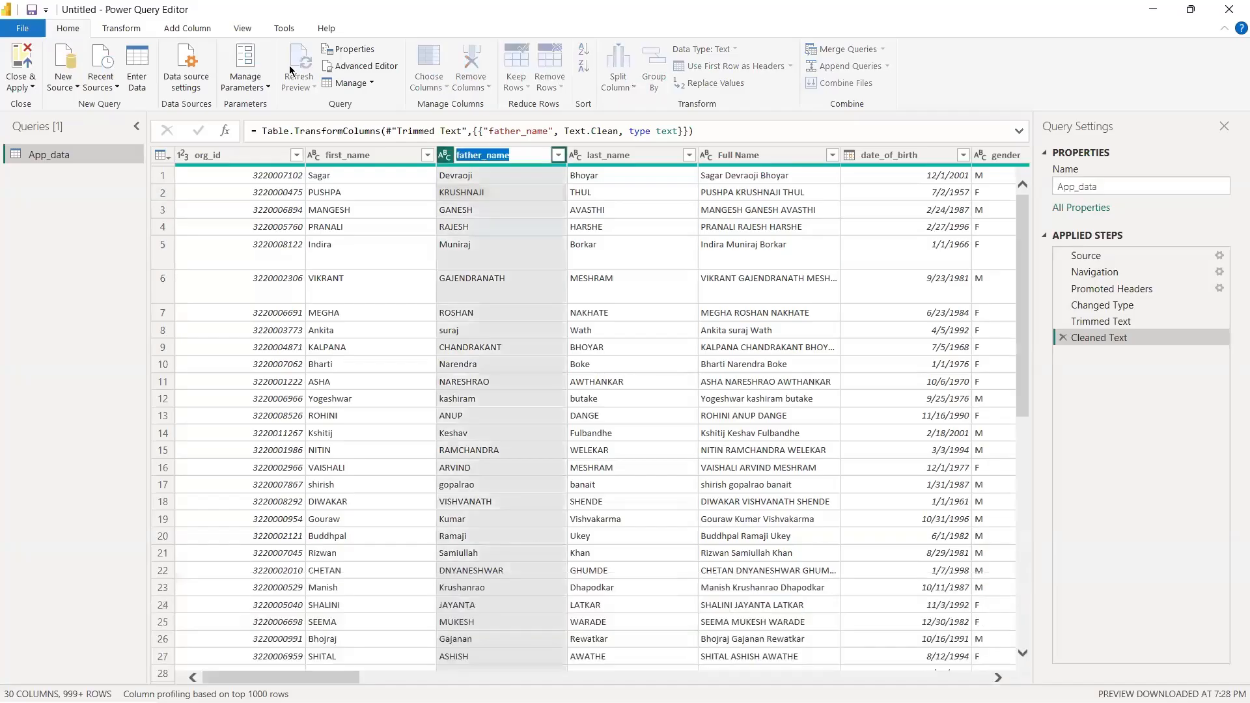
click(119, 30)
click(494, 80)
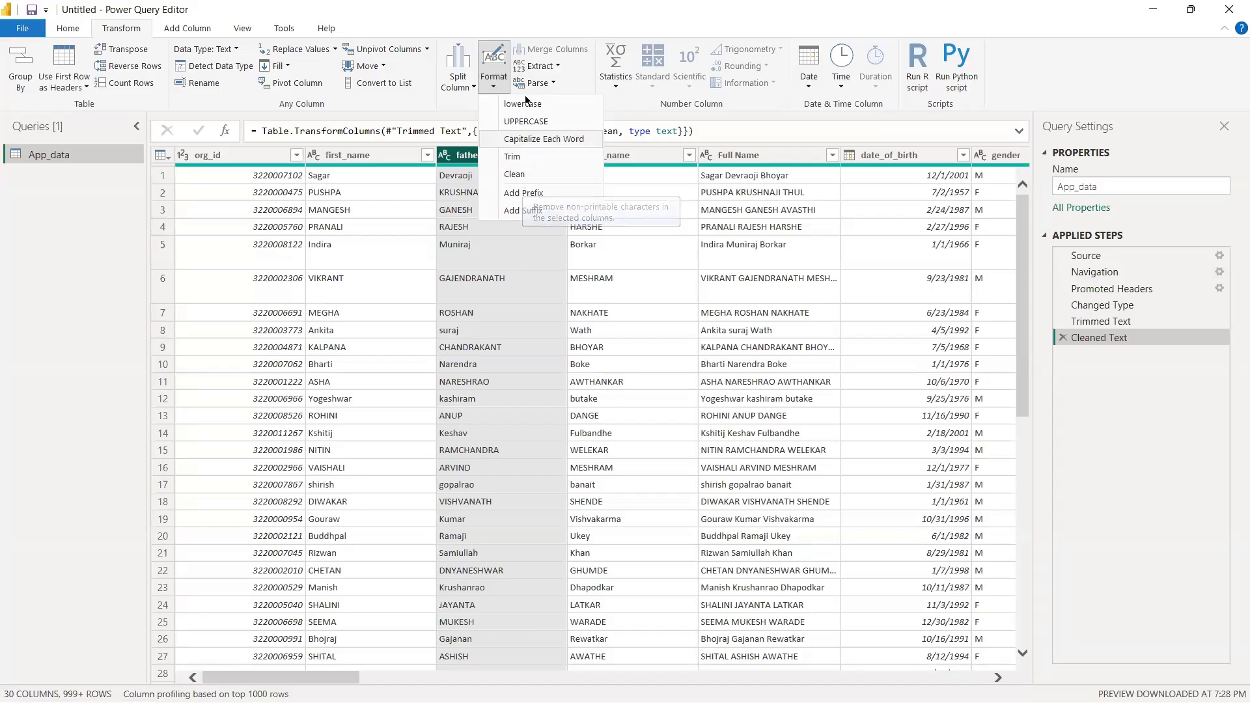
click(521, 121)
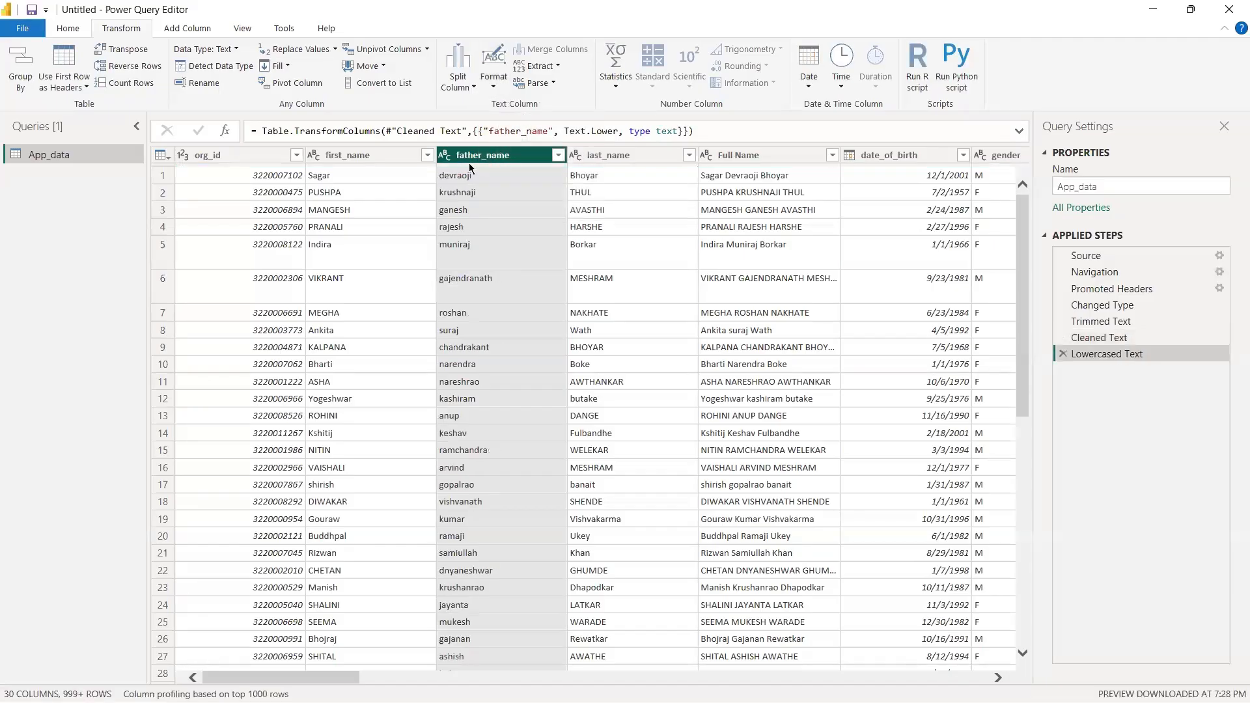
click(492, 81)
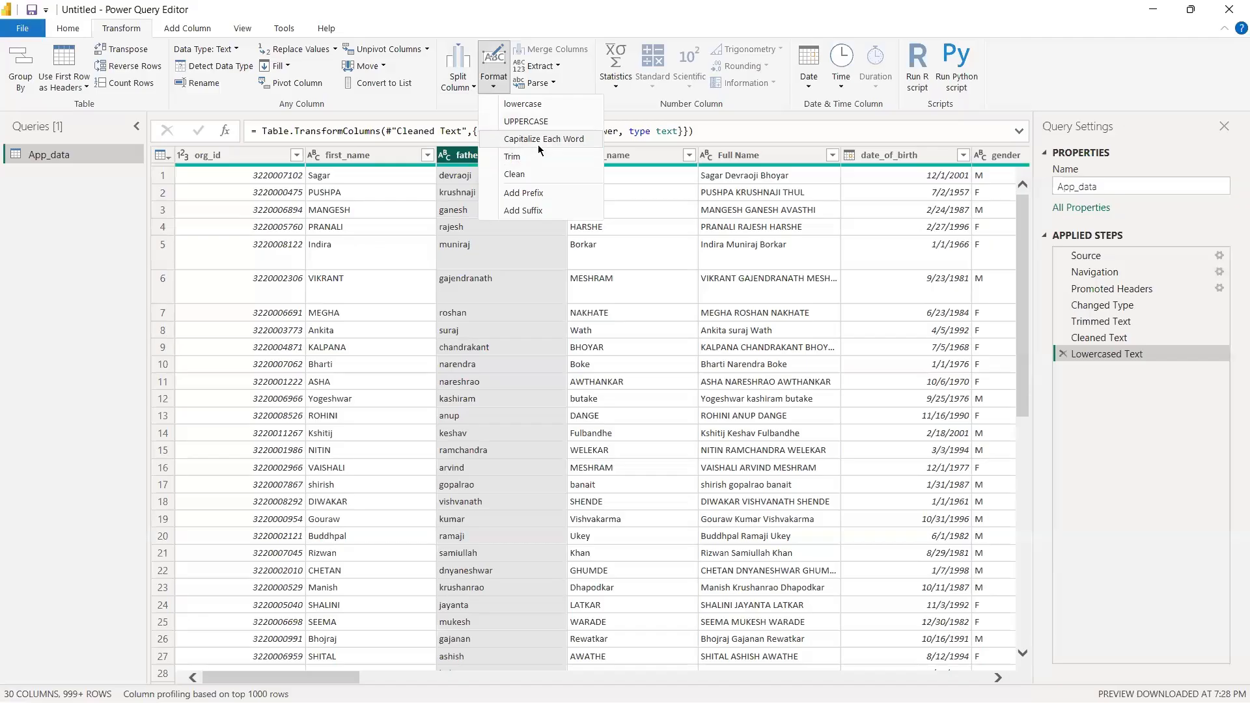
click(515, 139)
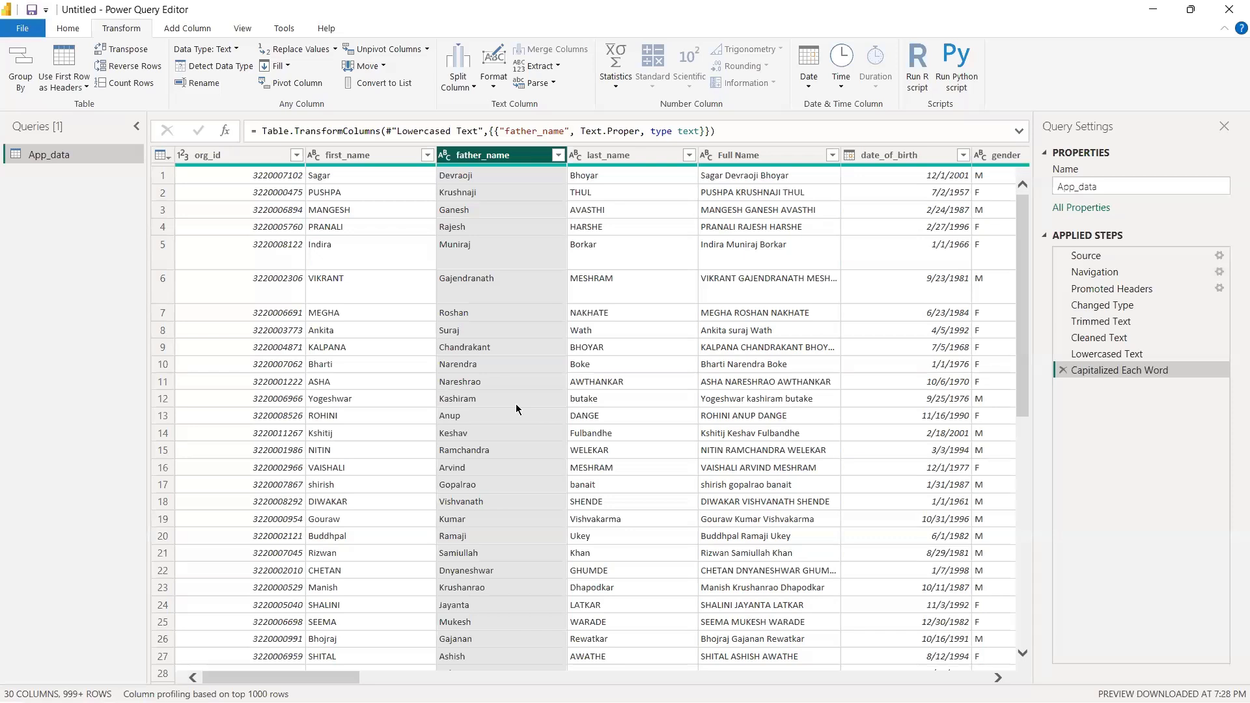
Step: Inspect the record in row 13, and look through the App_data columns from org_id across to the bank account column
click(245, 316)
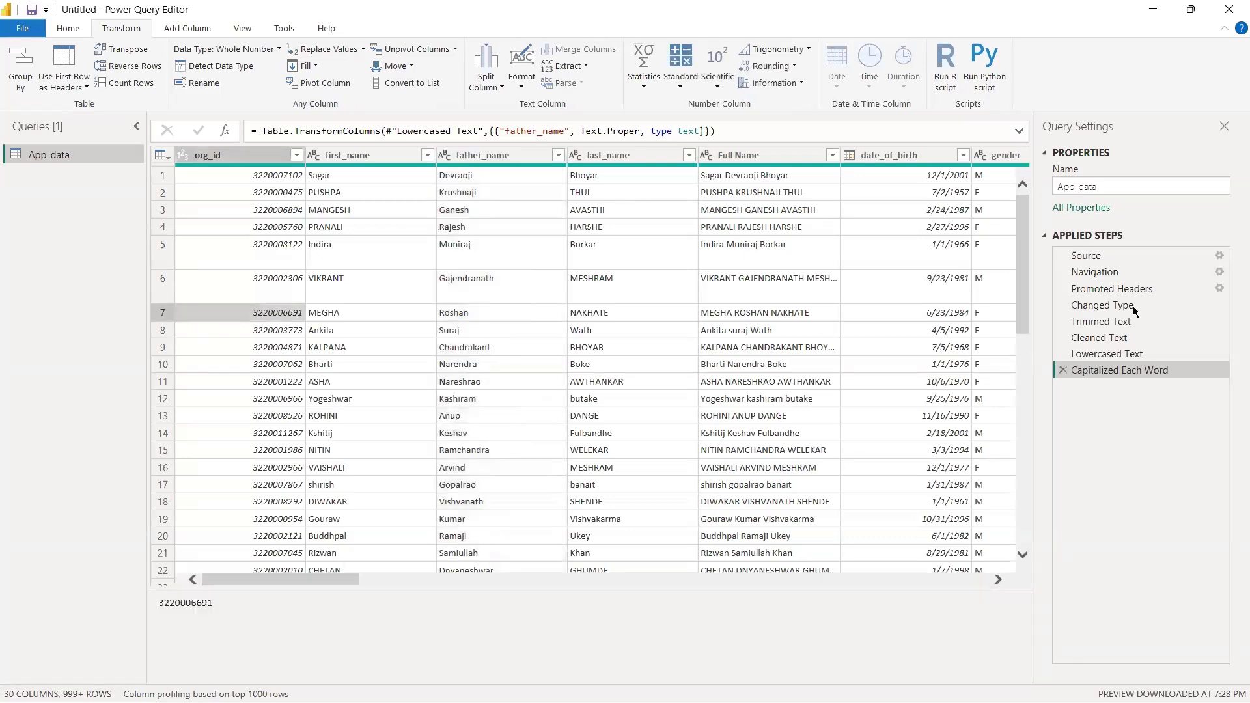
click(163, 417)
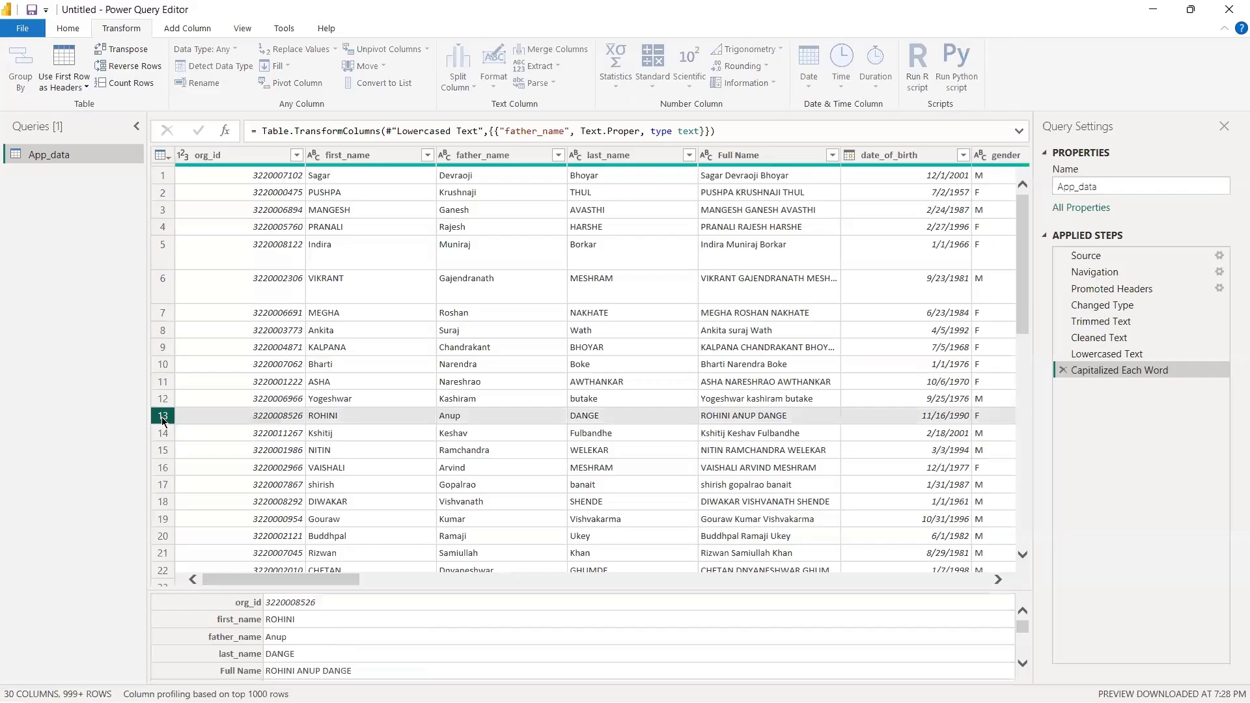
click(67, 28)
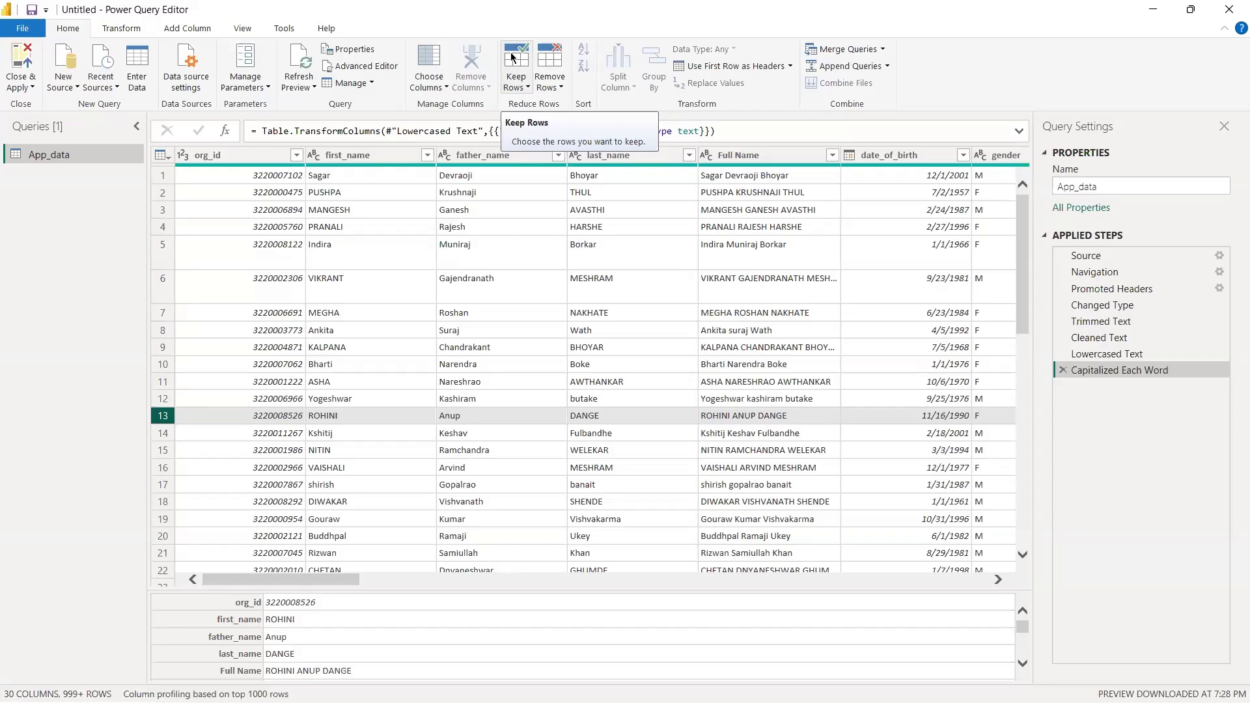
click(711, 287)
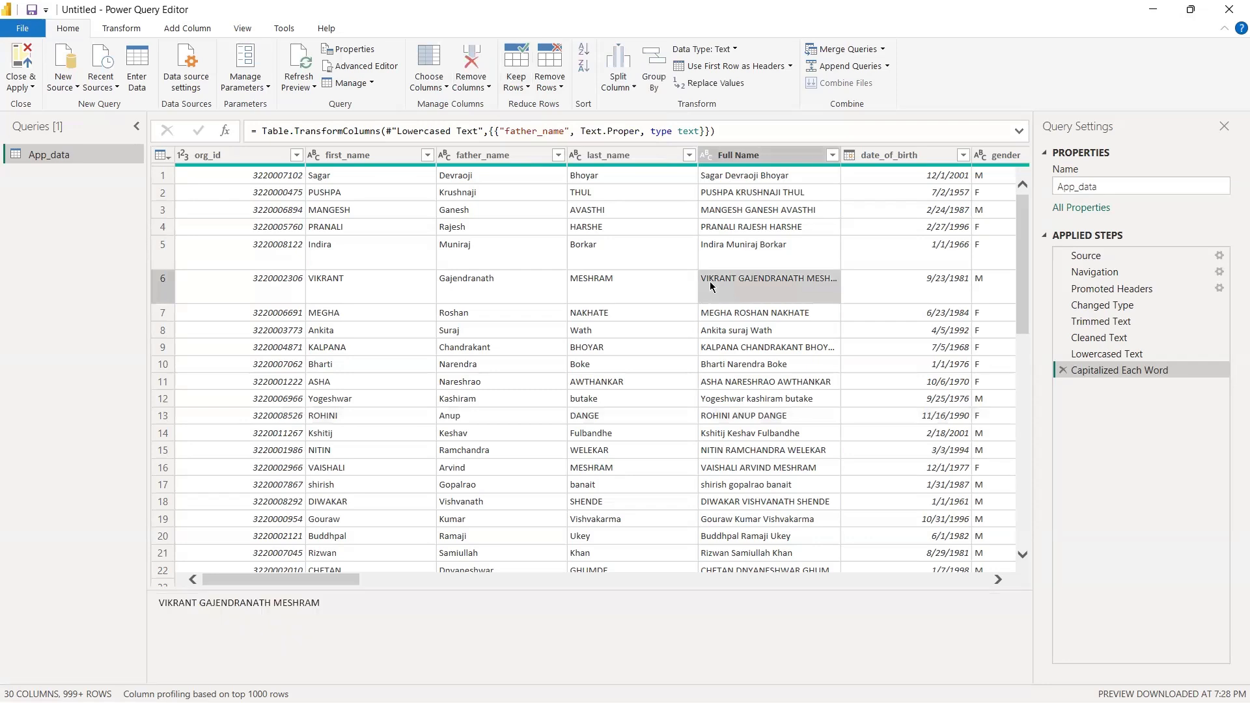
scroll(711, 286, right, 15)
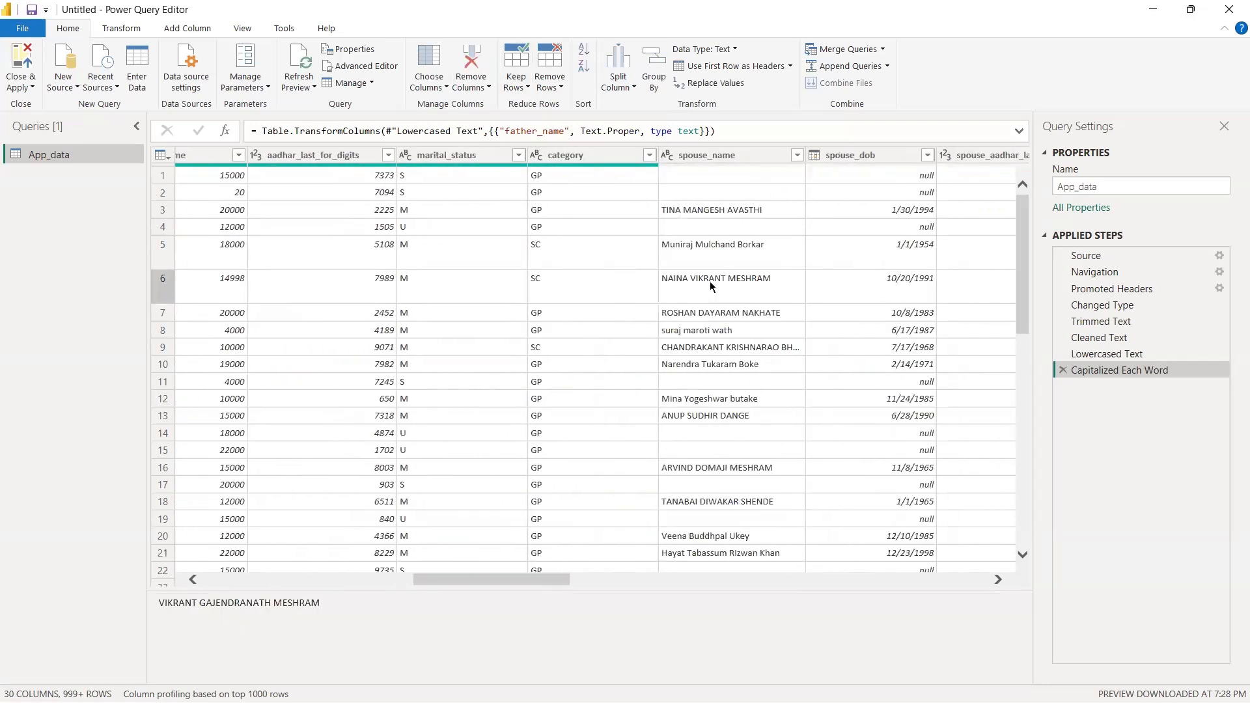
scroll(711, 286, right, 8)
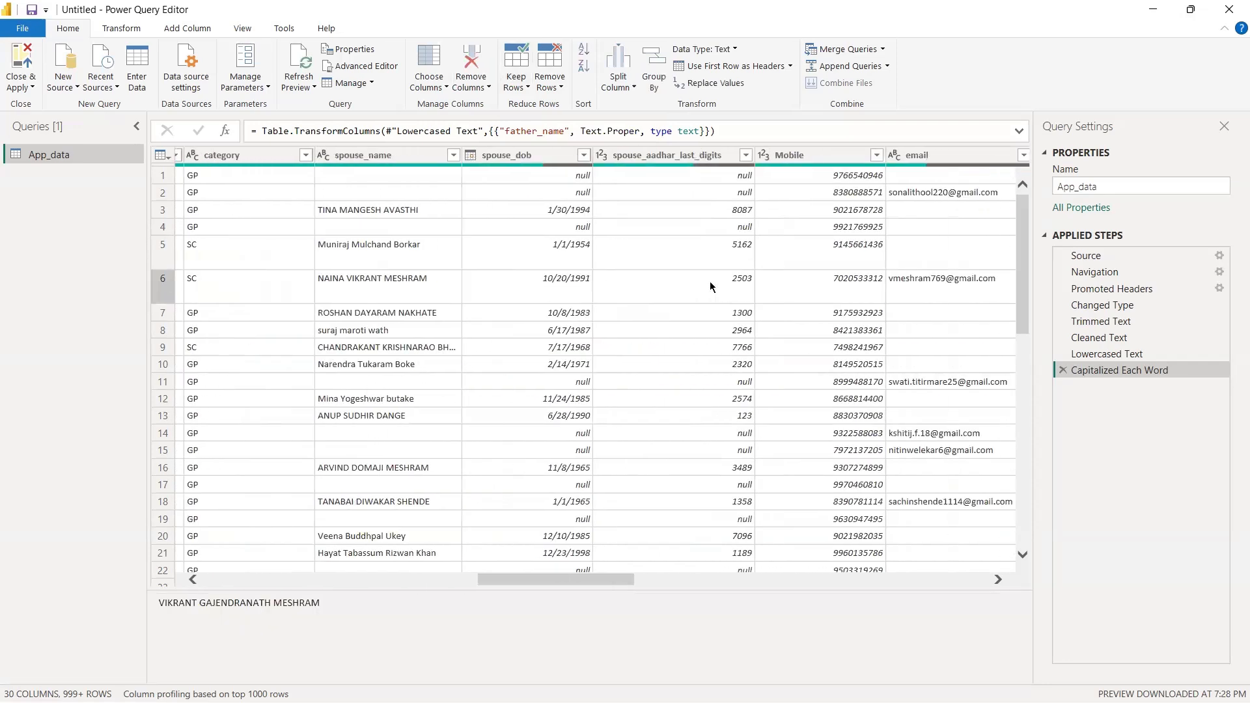
scroll(710, 281, down, 2)
scroll(710, 281, up, 2)
scroll(710, 281, right, 10)
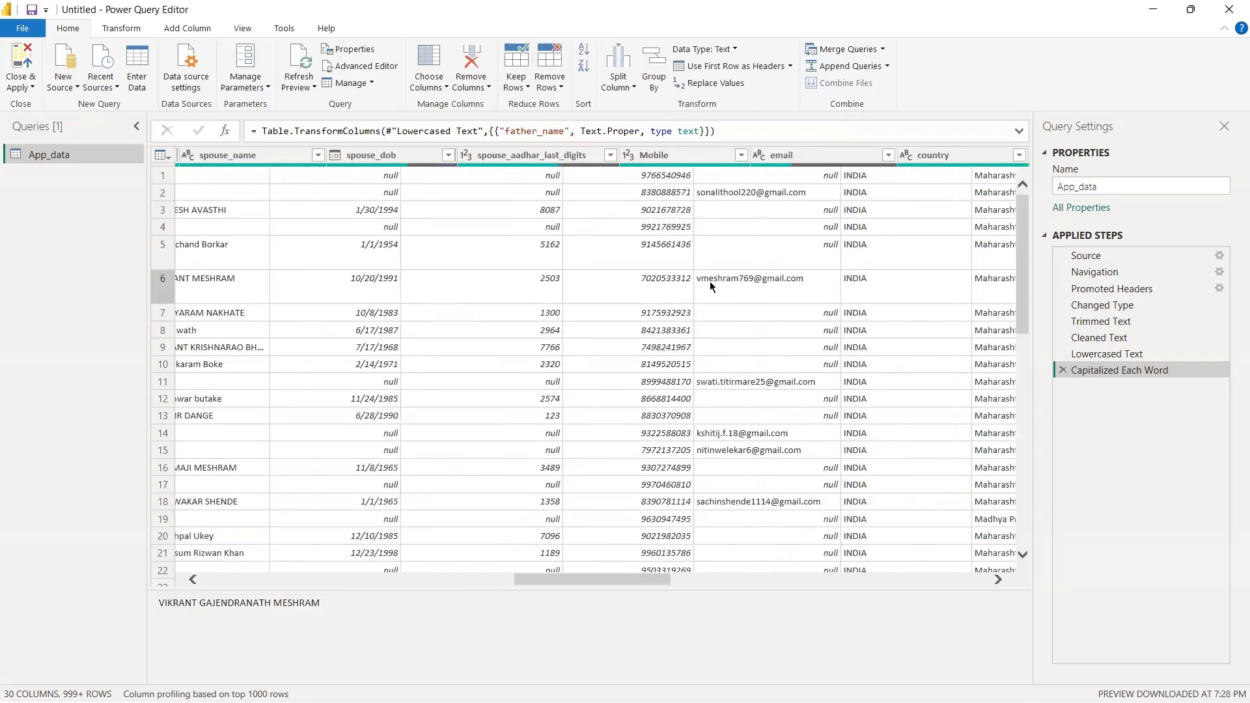
scroll(709, 281, right, 8)
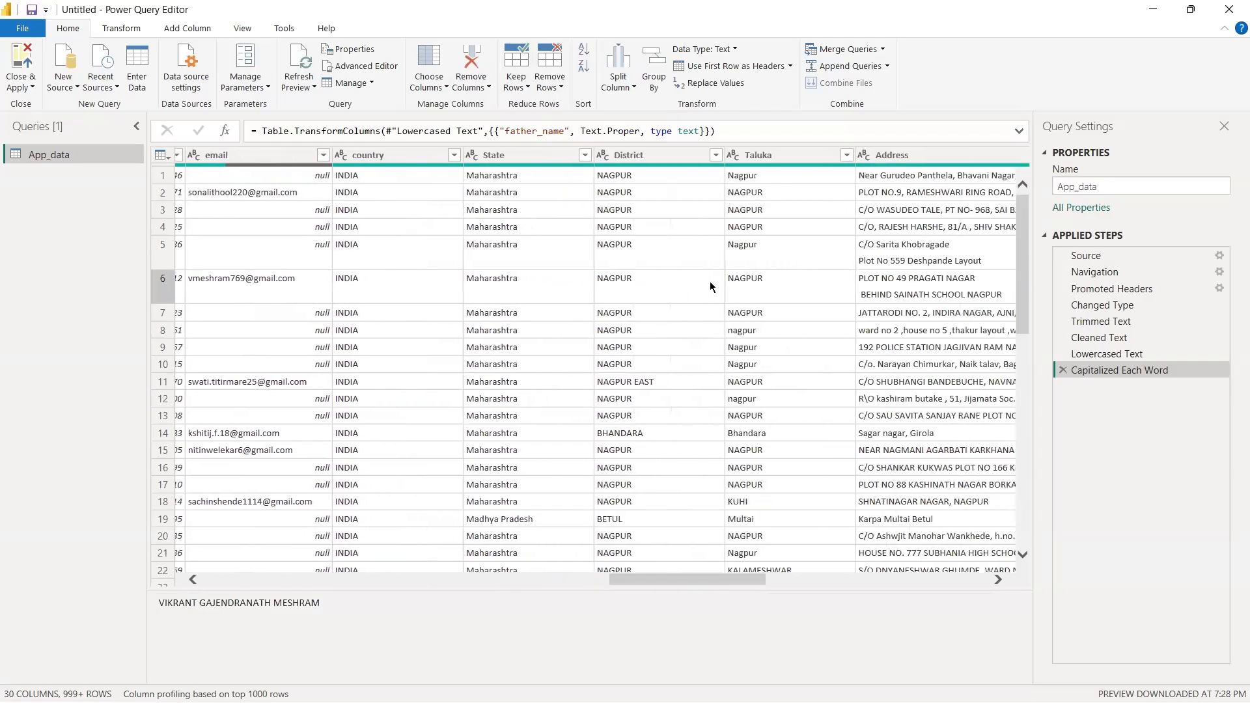
scroll(710, 281, right, 5)
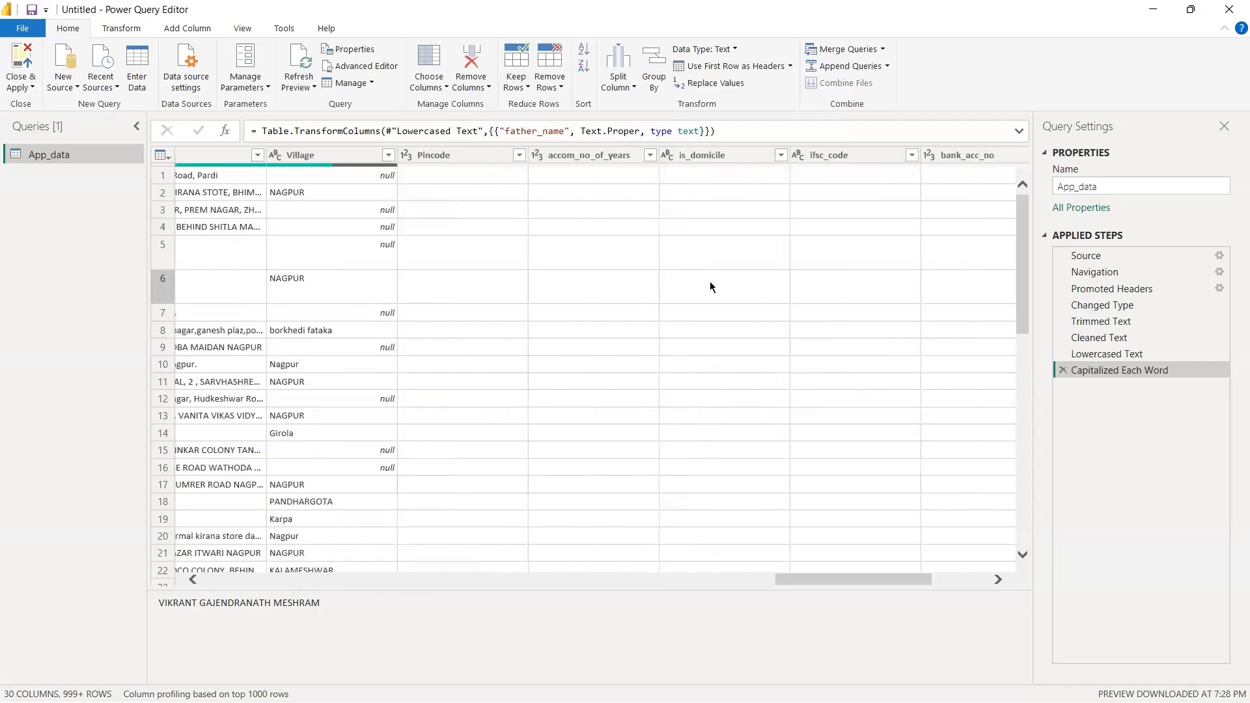
scroll(710, 281, left, 8)
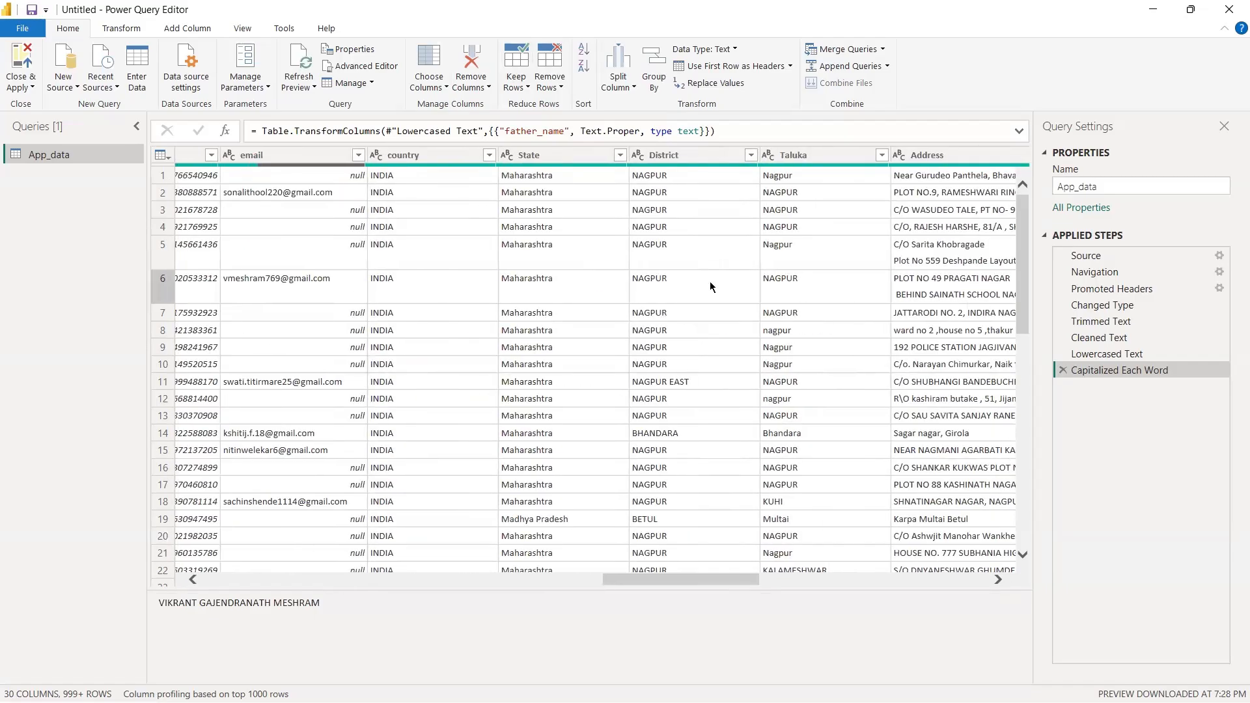
scroll(710, 281, left, 5)
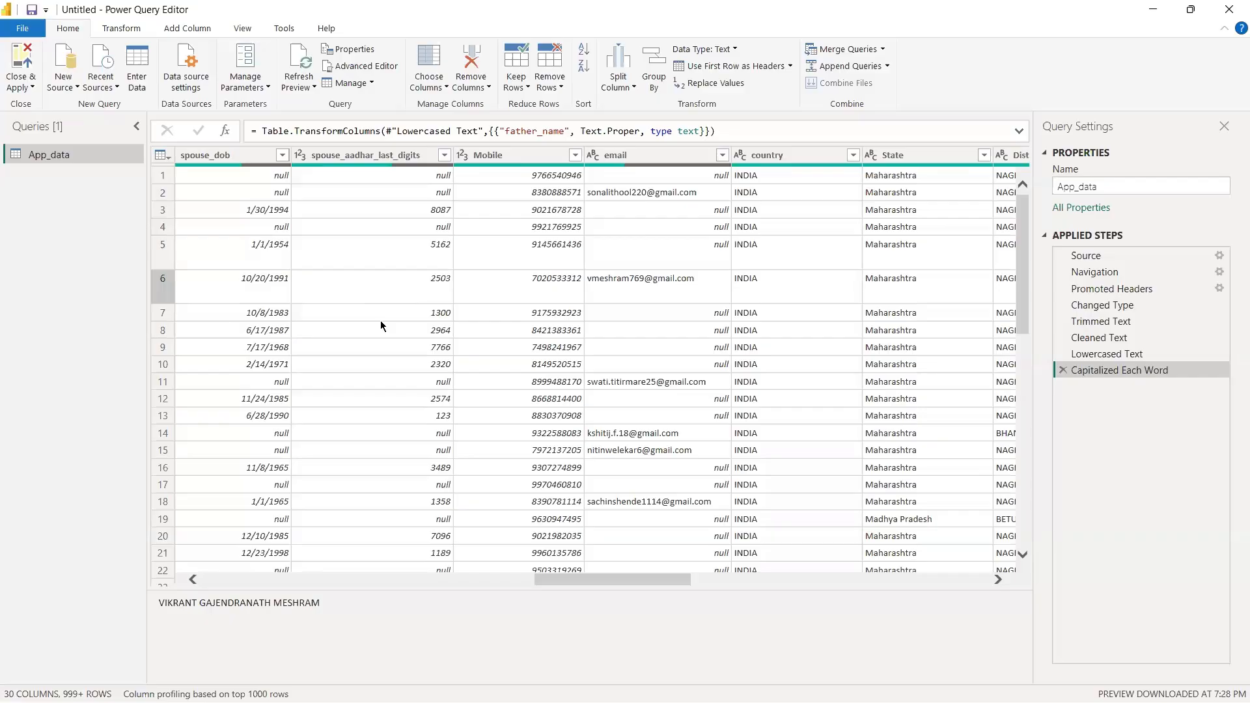
Step: Replace errors in the Mobile column with the value 0
click(549, 224)
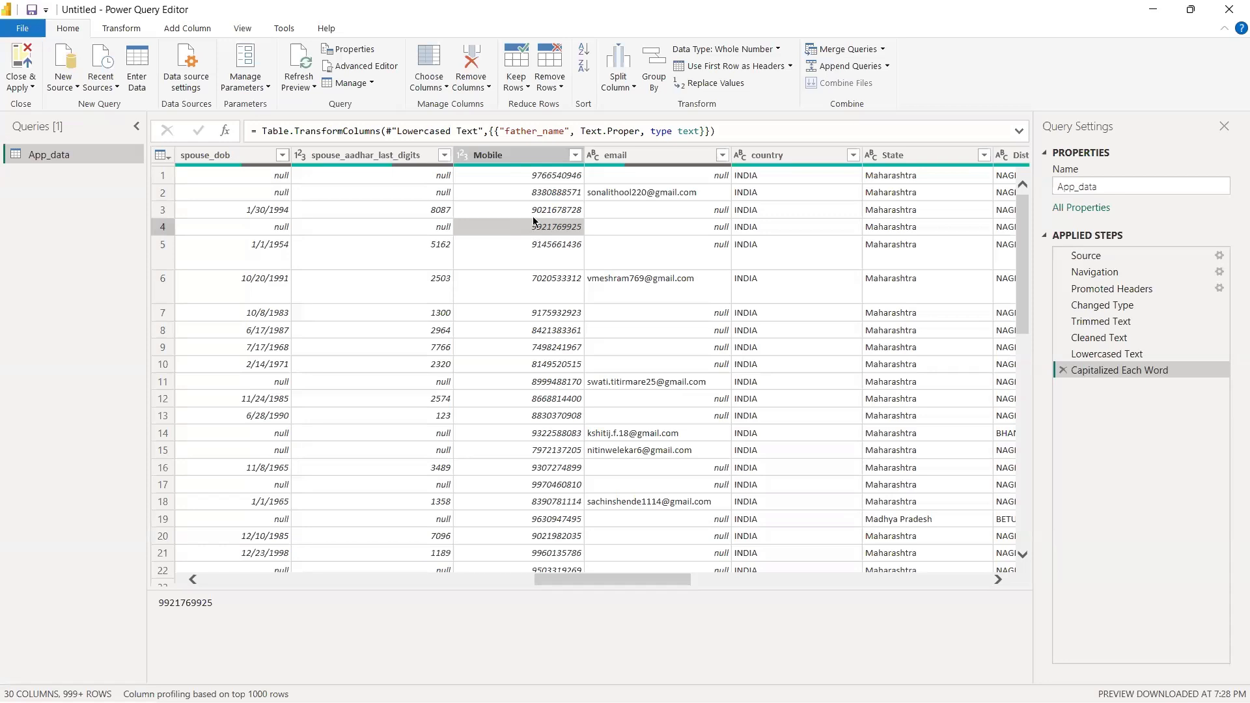
click(537, 159)
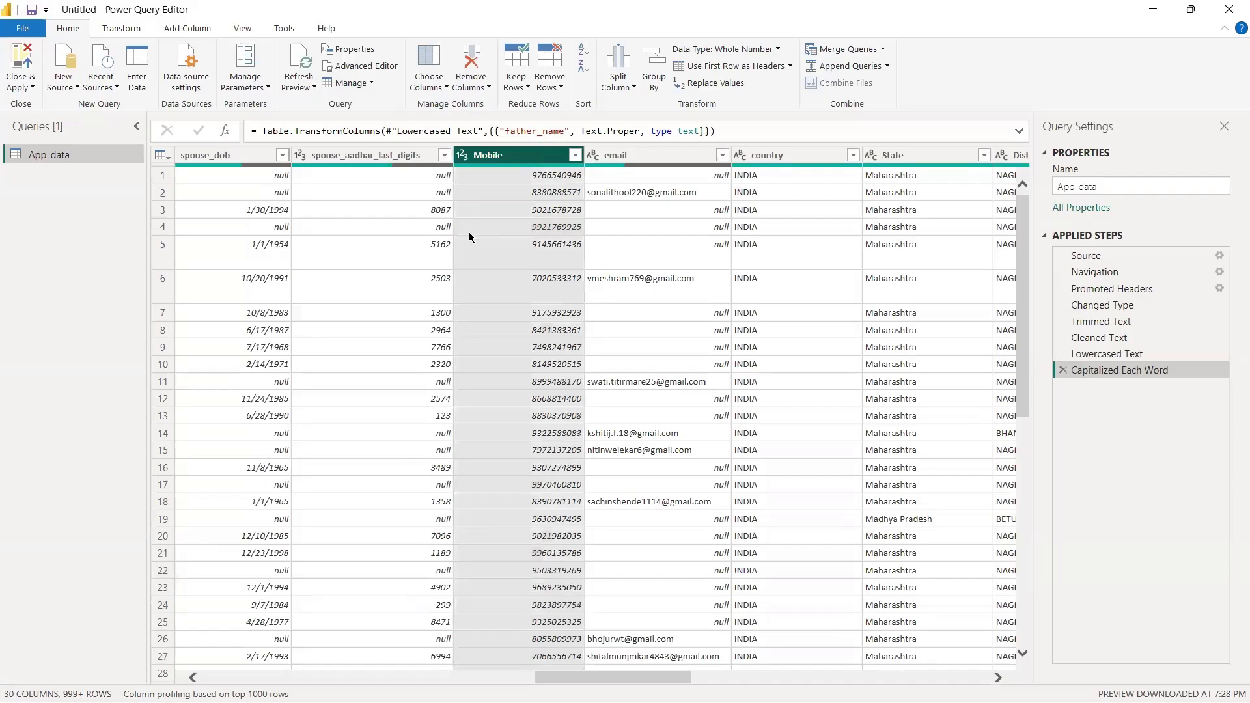
click(115, 29)
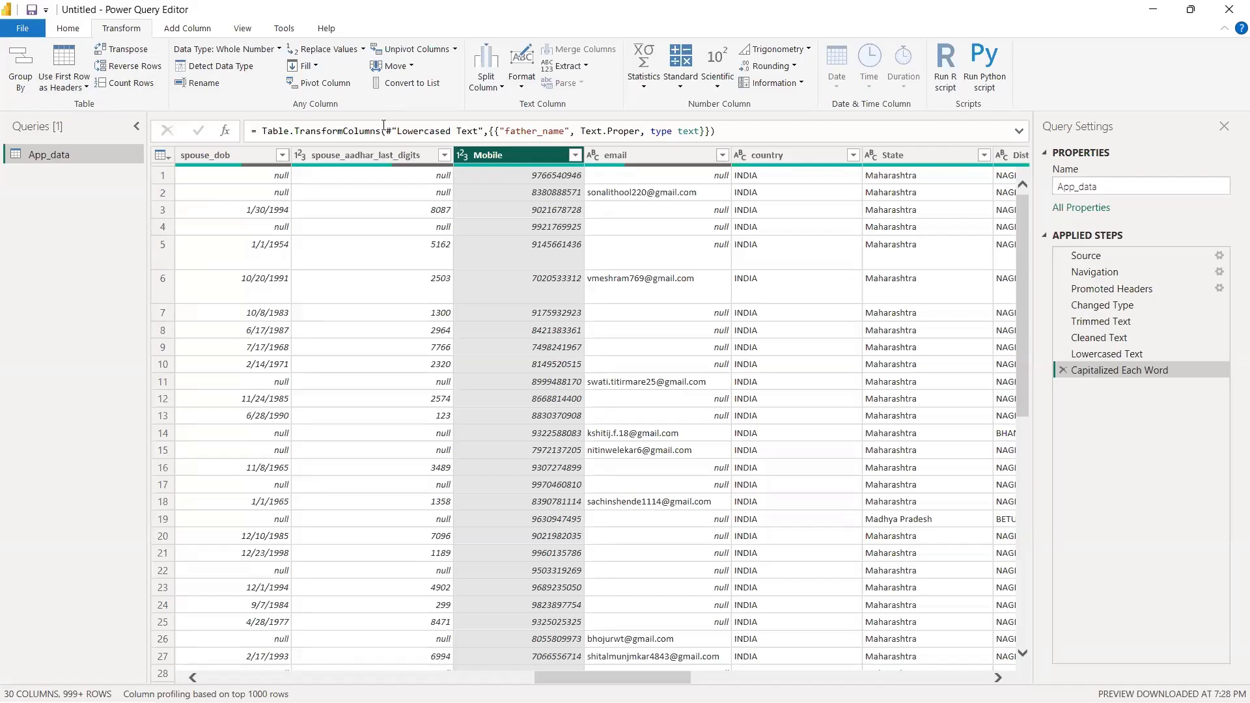
click(362, 49)
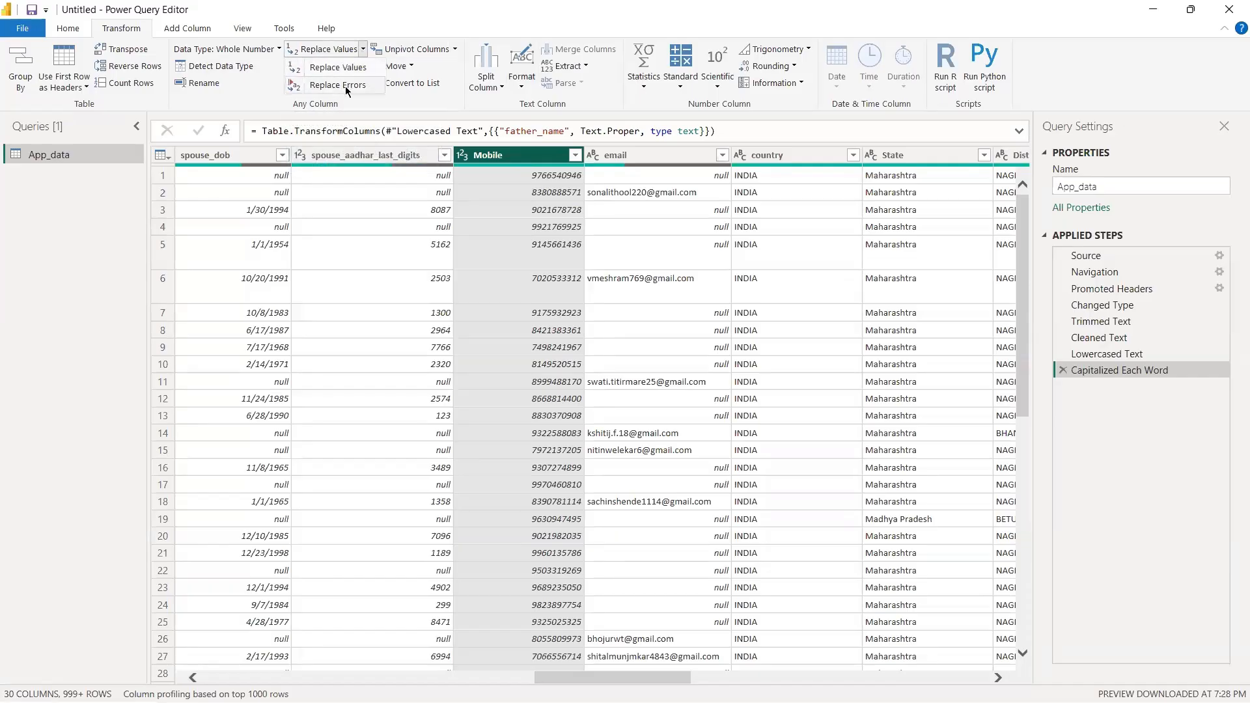
click(345, 86)
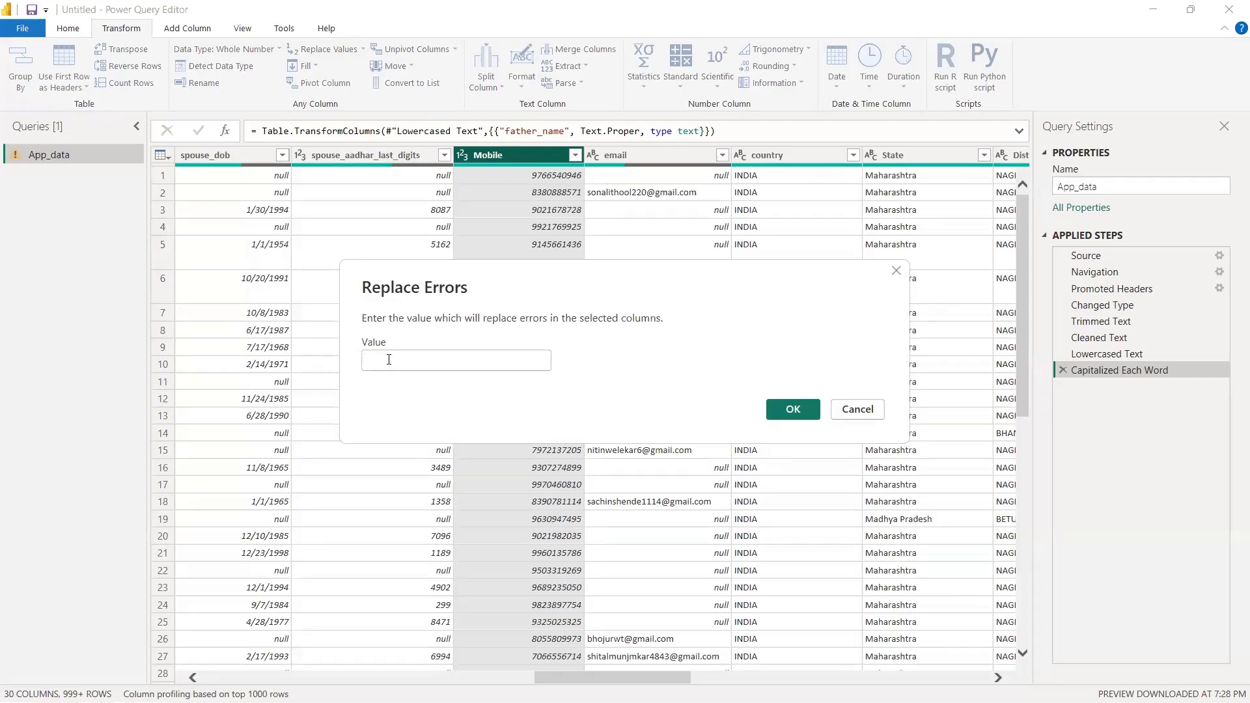
click(389, 360)
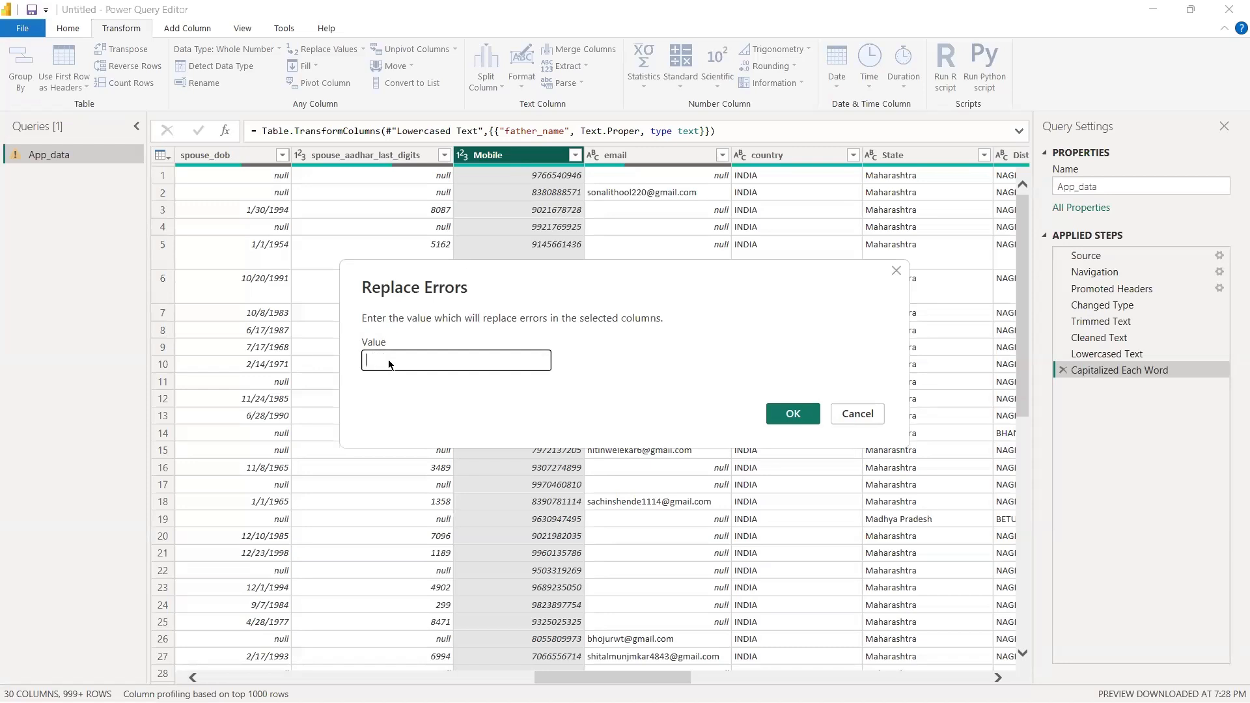
text(0)
click(793, 414)
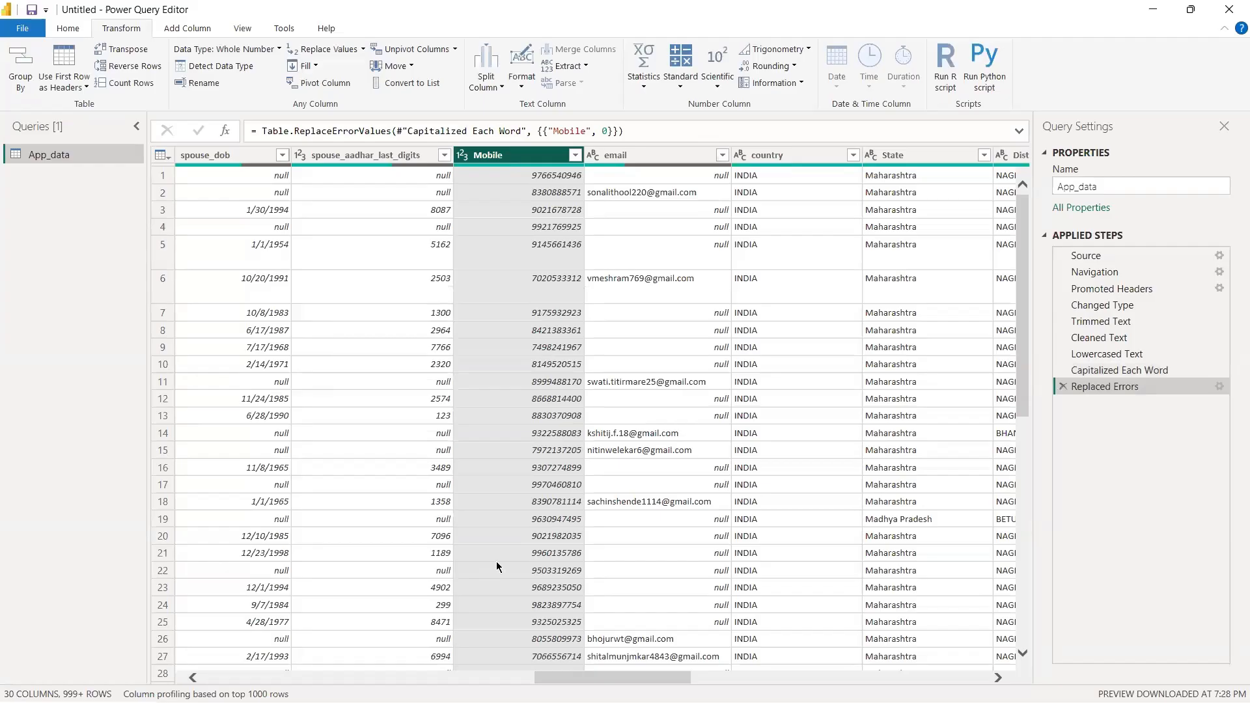
click(596, 469)
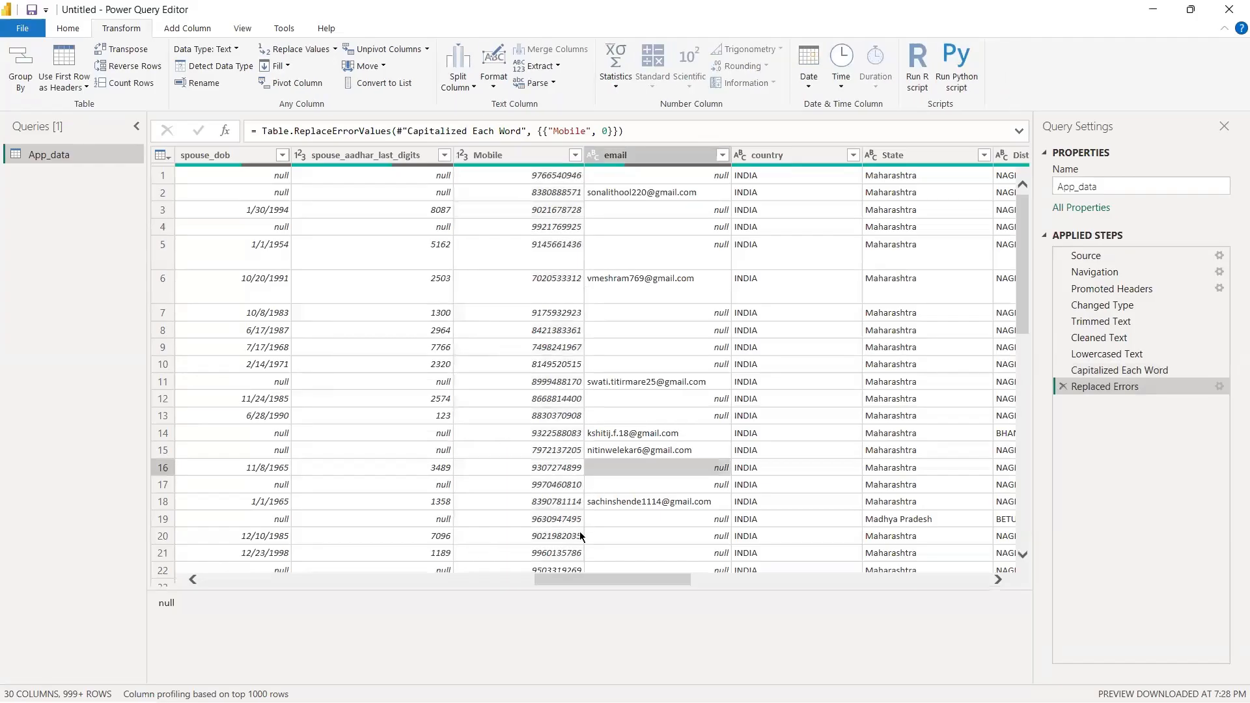